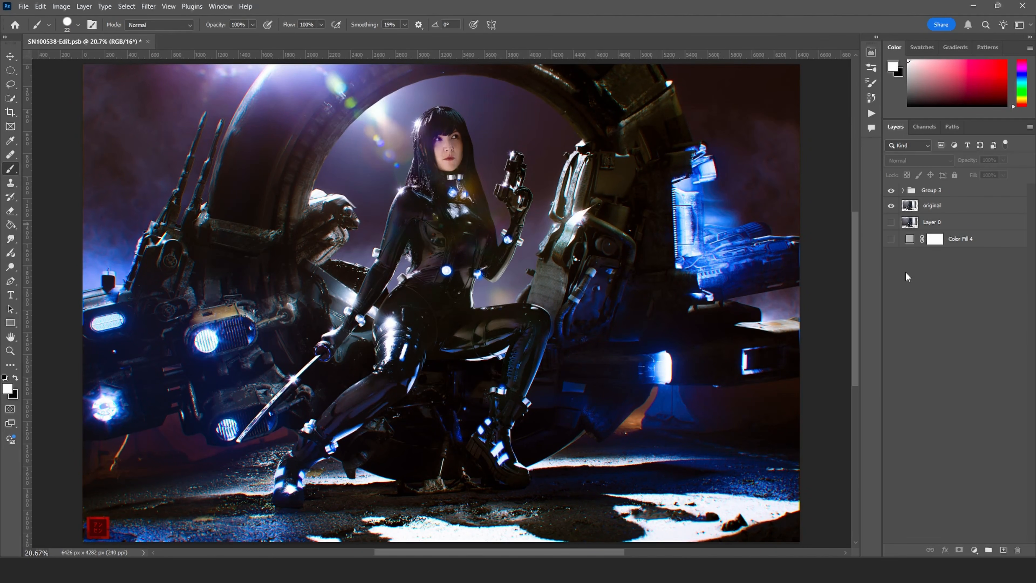
Isolate Layer 0 for comparison, and show only the original layer over the Color Fill 4 backdrop.
alt+click(891, 223)
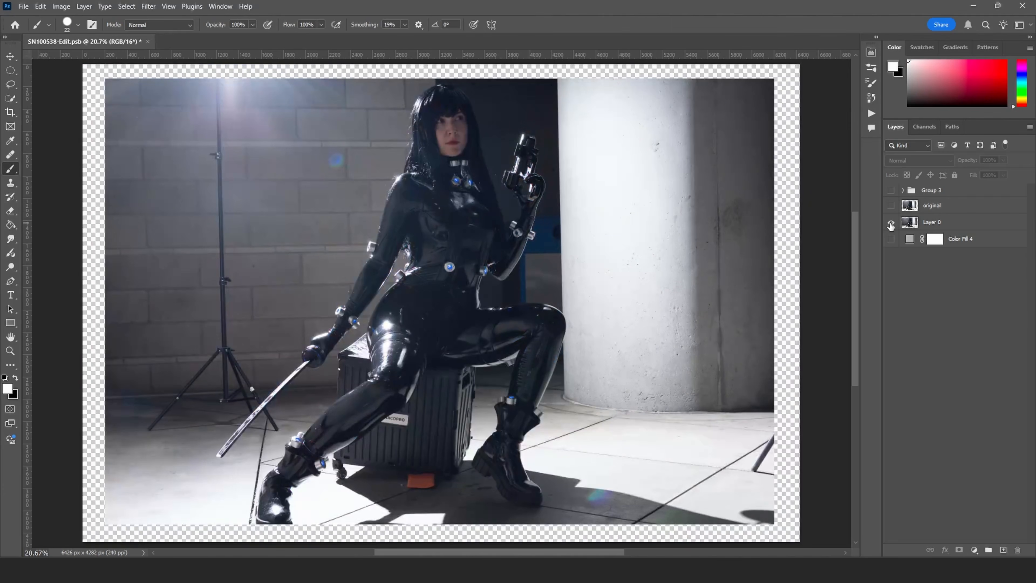
alt+click(893, 214)
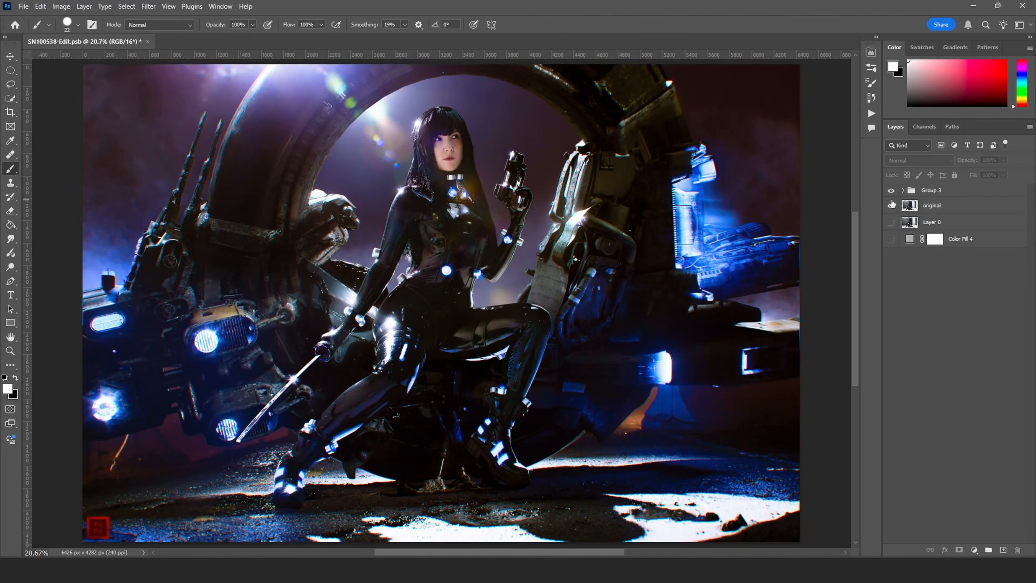
alt+click(892, 205)
click(890, 239)
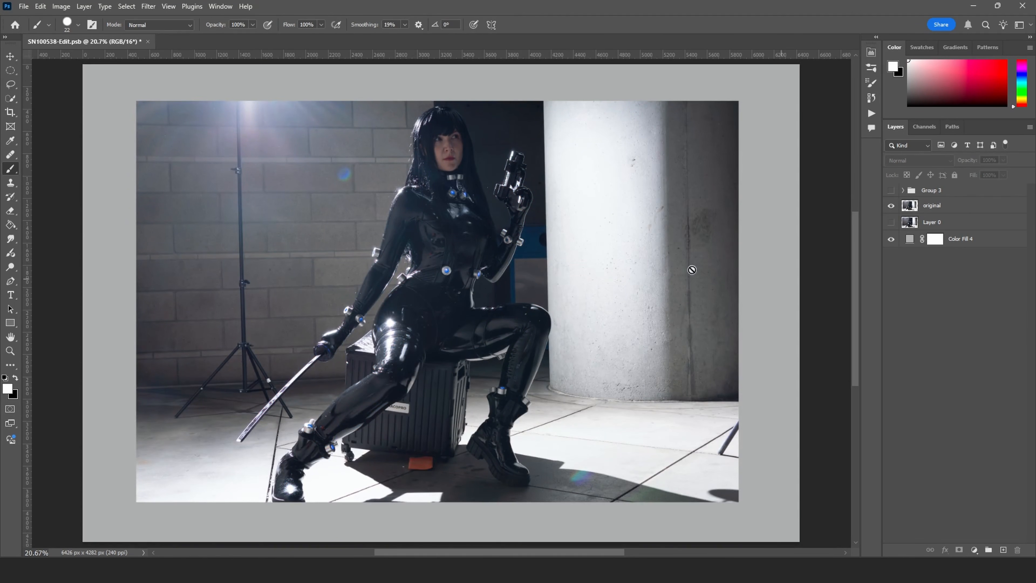
ctrl+drag(437, 230, 455, 248)
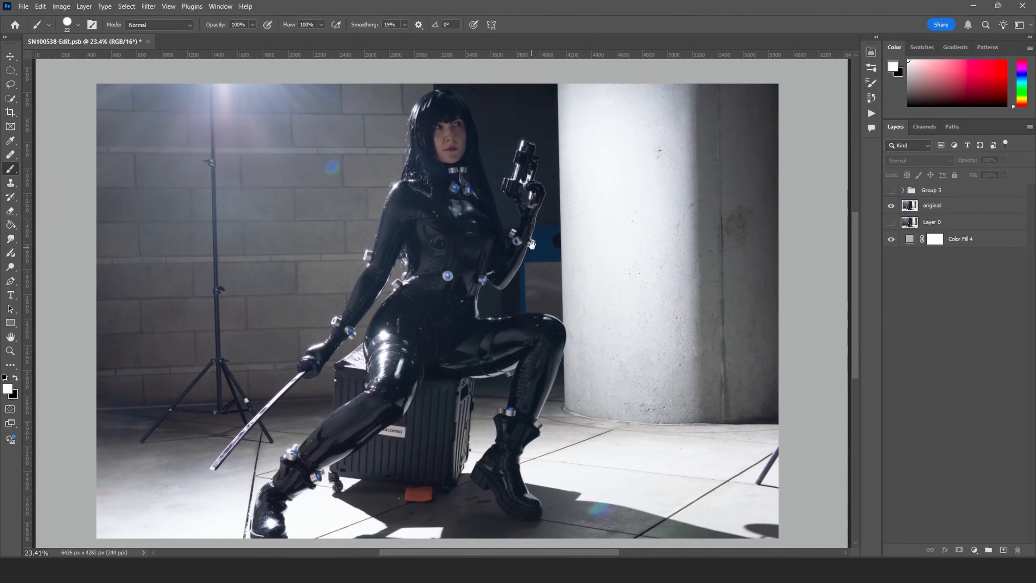
drag(531, 244, 534, 234)
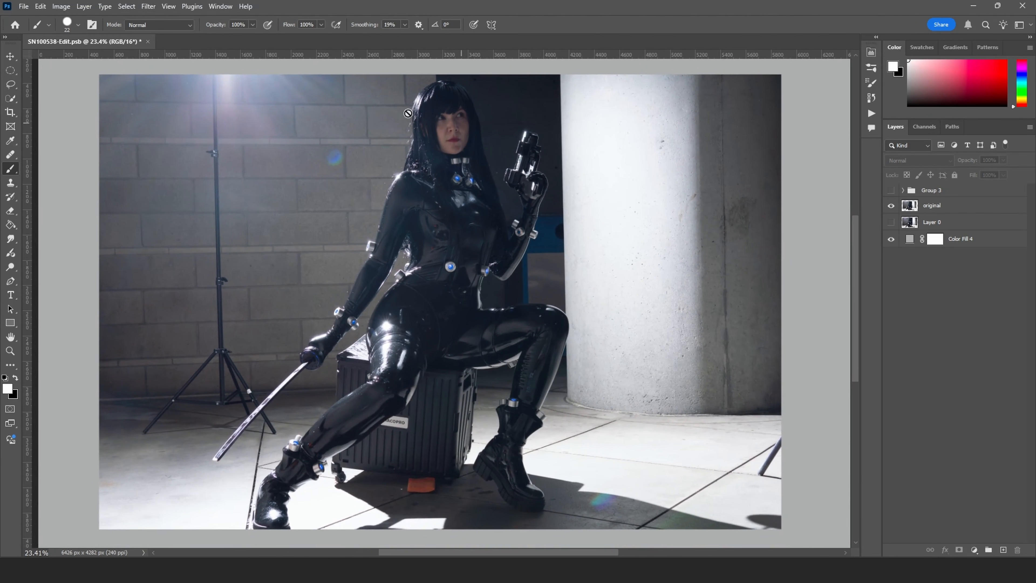
ctrl+alt+drag(575, 231, 573, 230)
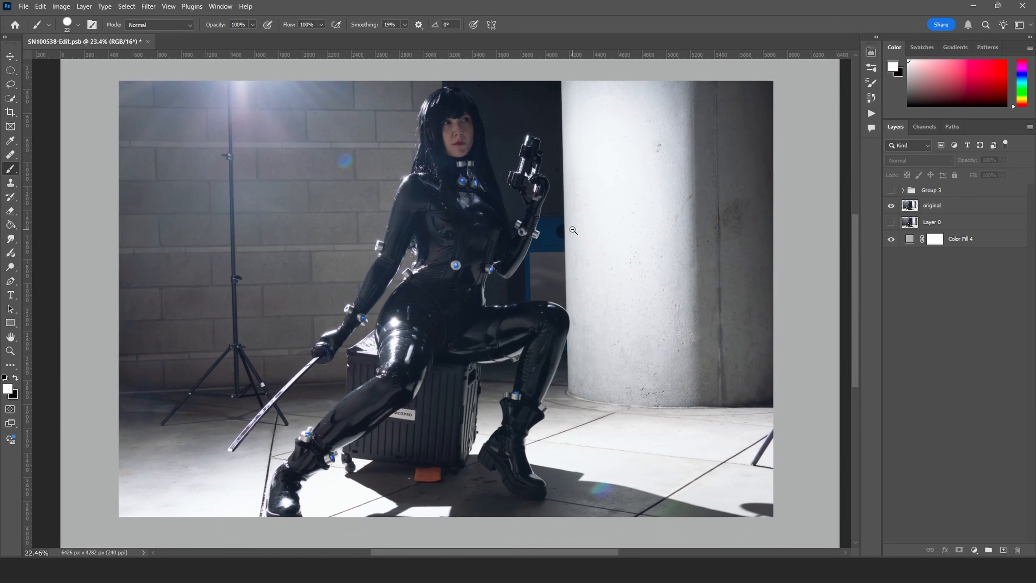
Show and expand Group 3, hide everything inside it down to the BG group, and collapse BG.
click(891, 190)
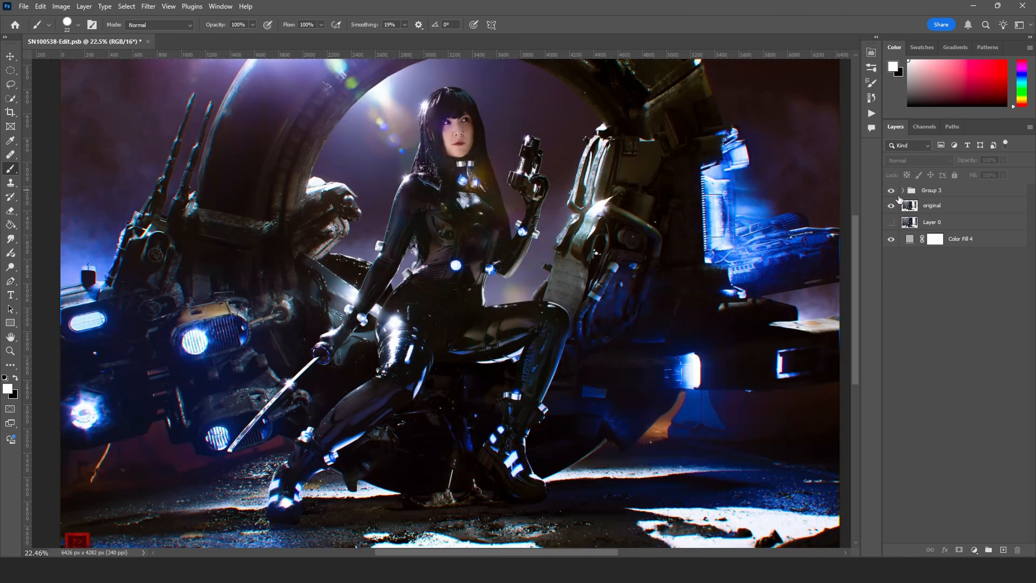
click(903, 190)
drag(891, 205, 892, 428)
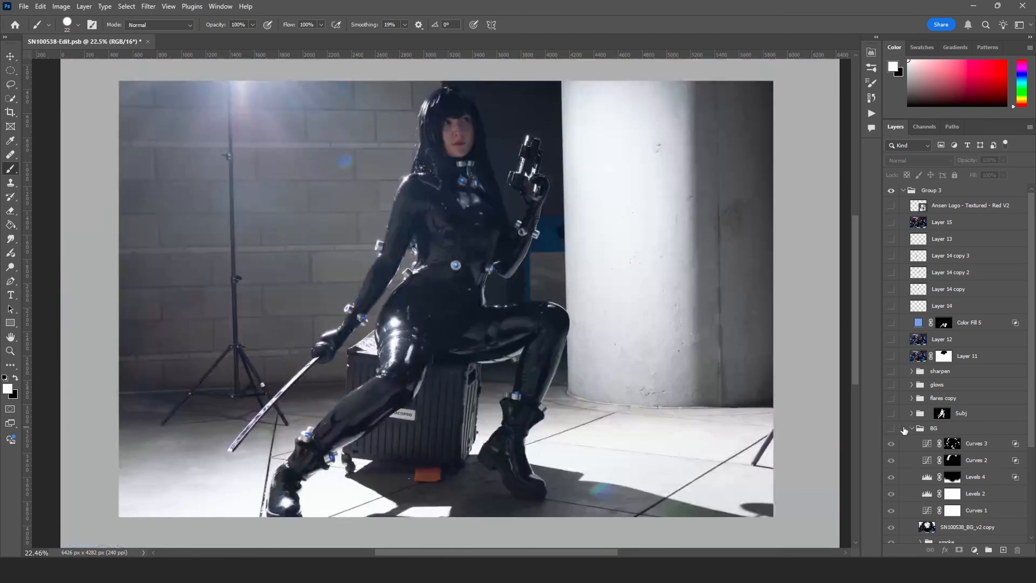
click(911, 428)
Show and expand the Subj group and disable its layer mask.
click(892, 413)
click(911, 413)
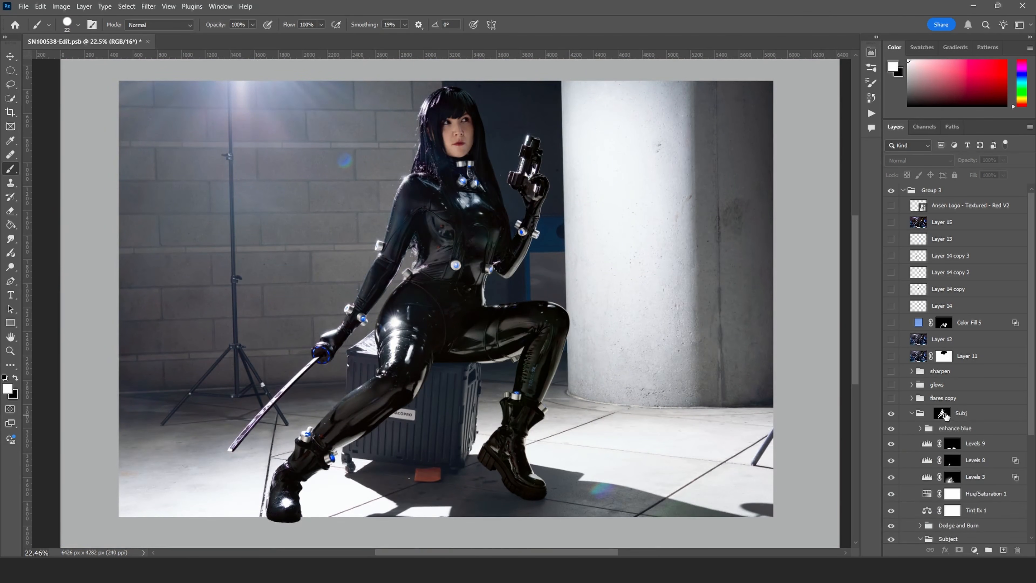
right_click(946, 414)
click(965, 421)
scroll(927, 422, down, 3)
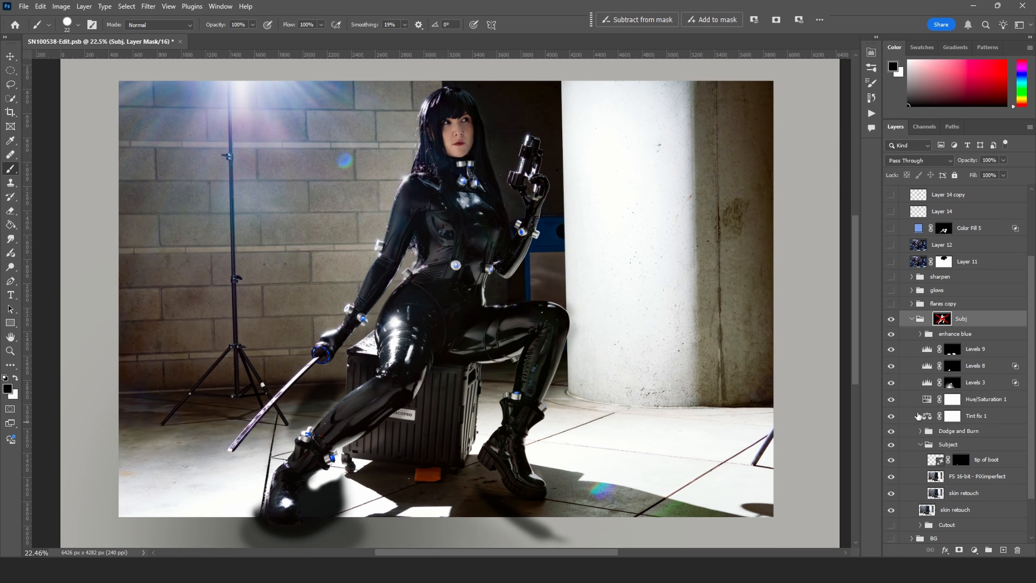
Hide the Dodge and Burn group and the adjustment layers from Tint fix 1 up to Levels 9, and collapse the Subject group.
click(913, 449)
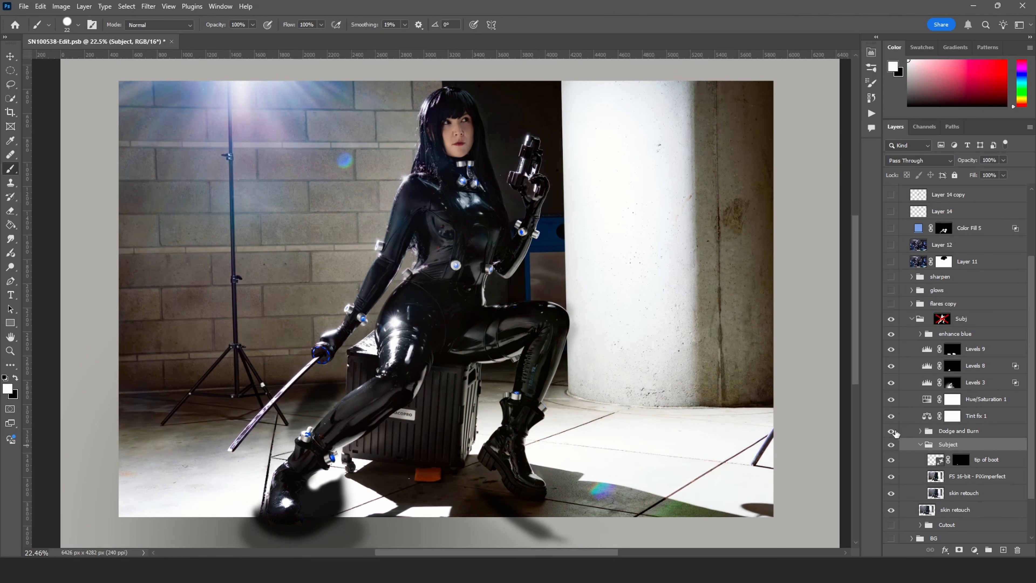
drag(891, 431, 892, 352)
scroll(912, 418, down, 2)
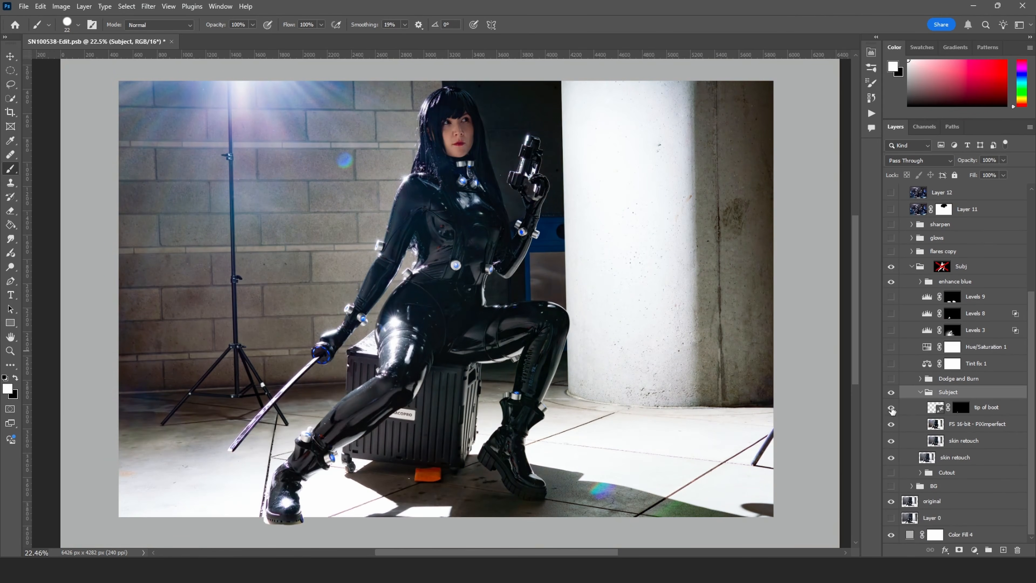
click(921, 392)
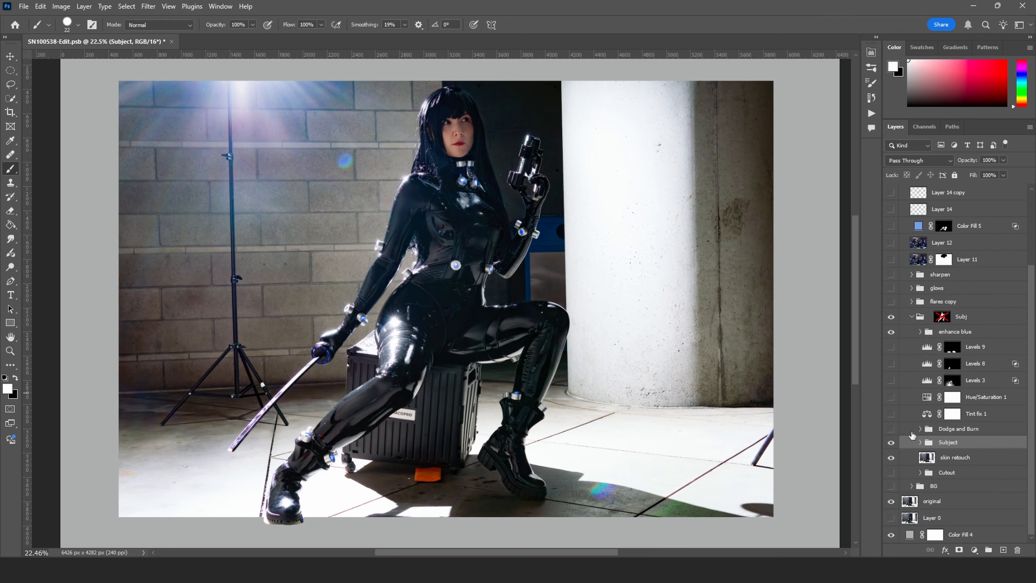
Compare the photo with and without the Subject group by toggling that group's visibility.
click(891, 443)
click(891, 443)
click(891, 443)
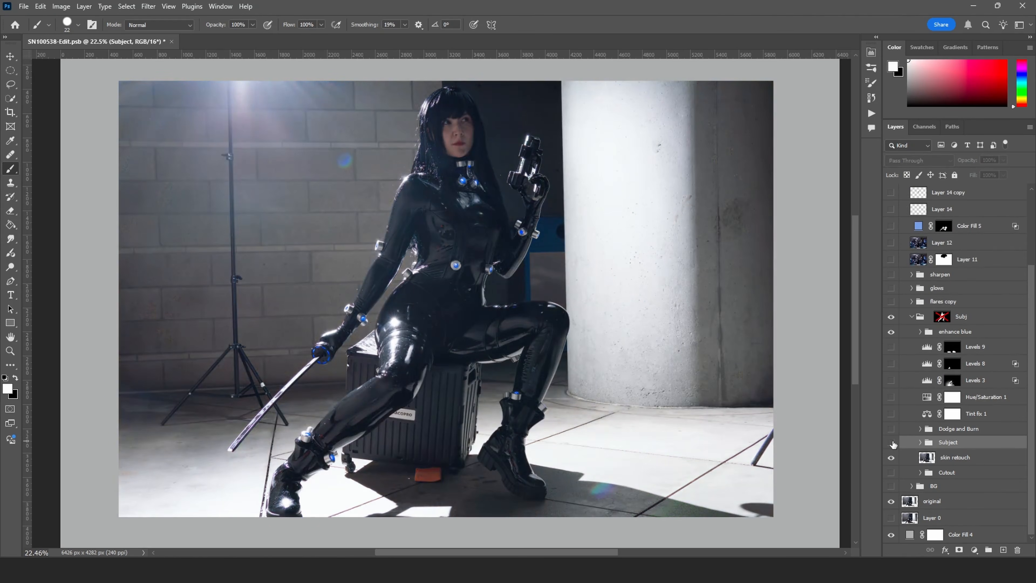
click(891, 443)
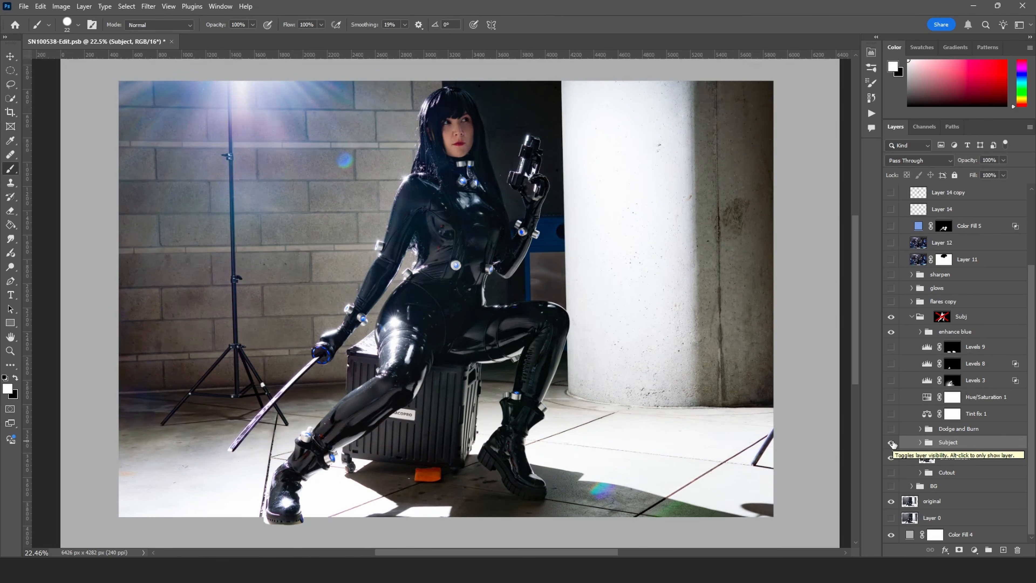
click(891, 442)
click(891, 443)
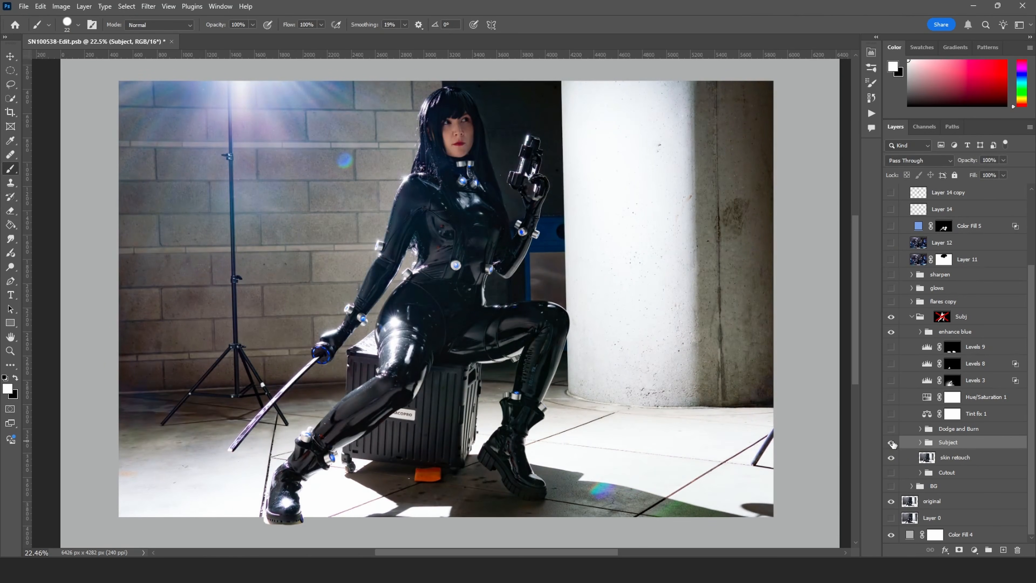
click(892, 443)
click(892, 444)
Examine the retouched face and hair up close, and return to the full image.
ctrl+drag(468, 122, 495, 188)
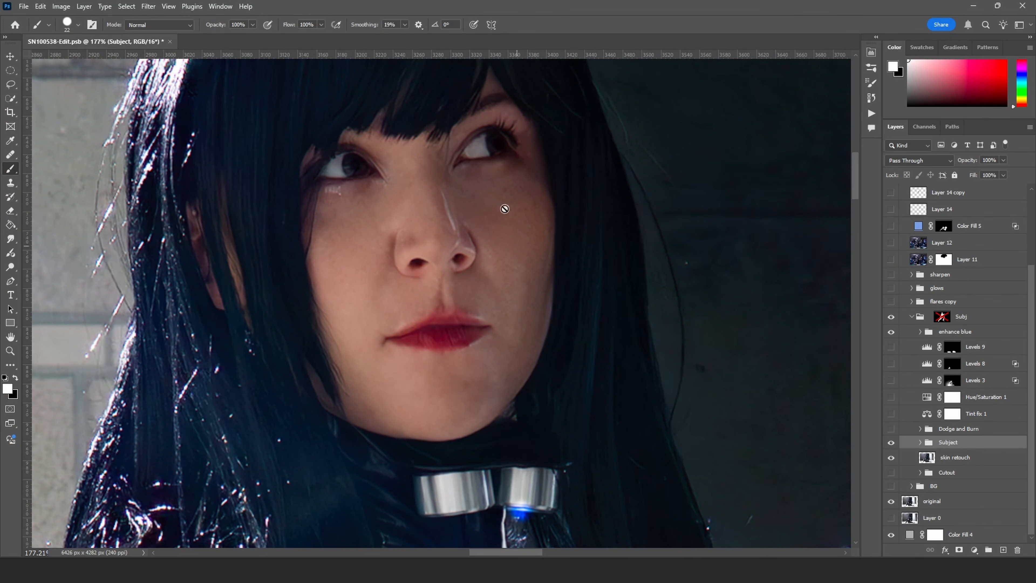
alt+scroll(510, 227, down, 1)
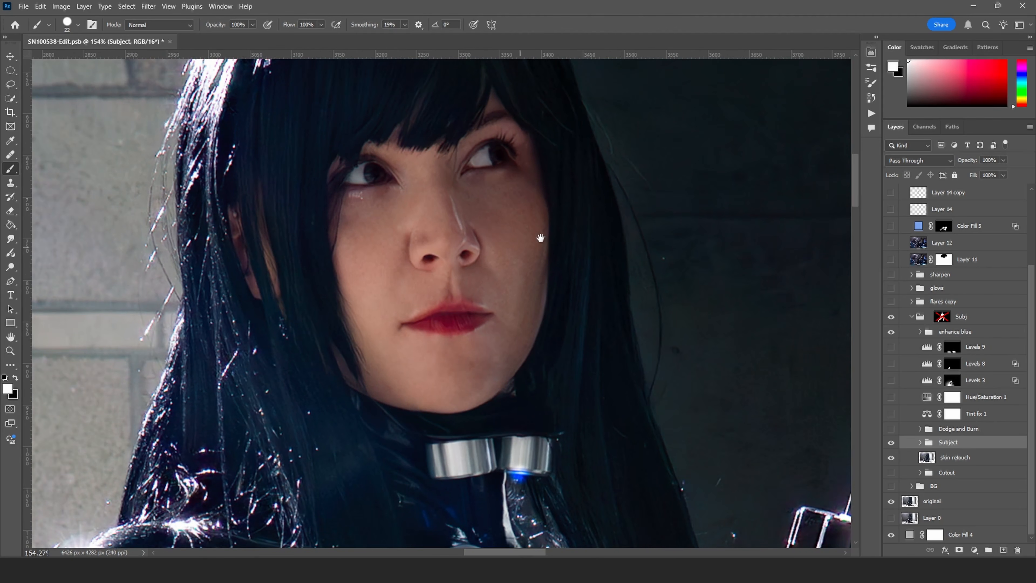
drag(541, 237, 587, 233)
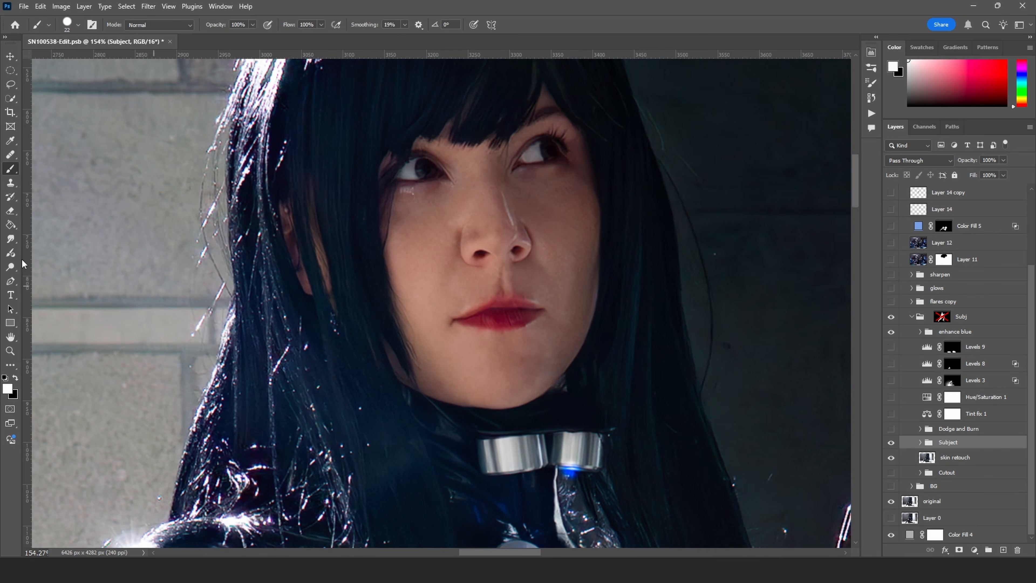
alt+scroll(399, 229, down, 1)
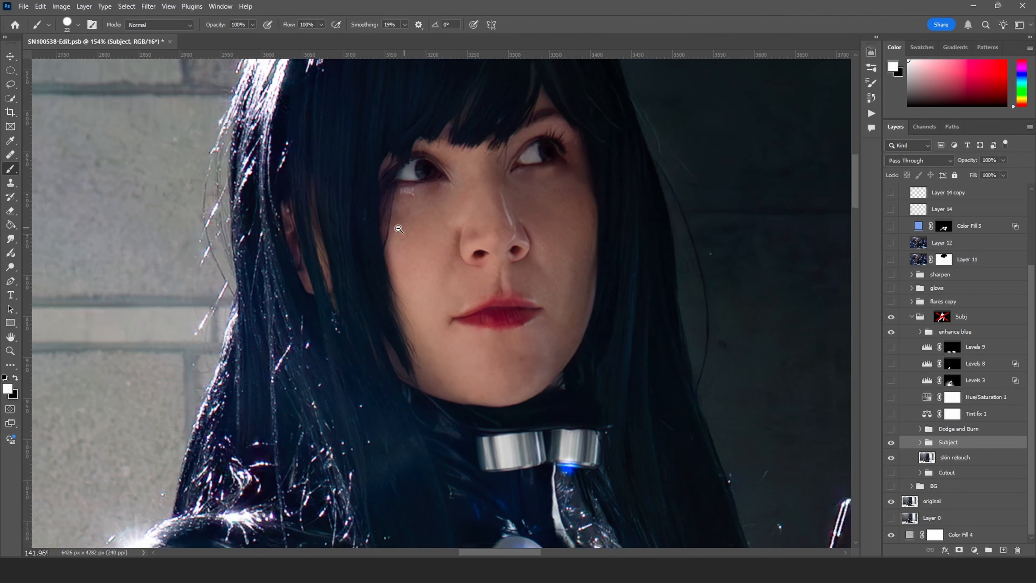
alt+scroll(398, 229, down, 2)
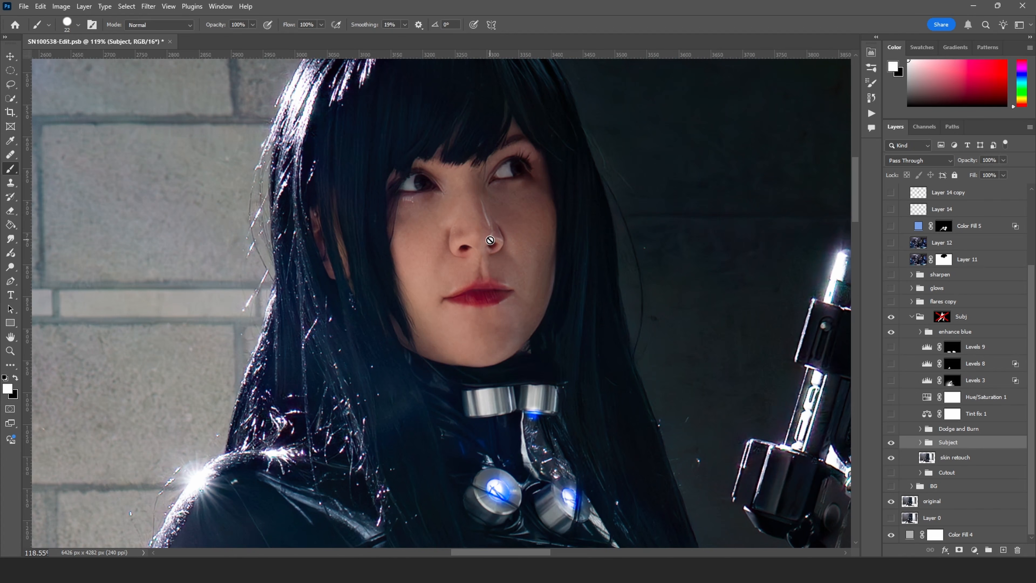
key(ctrl+0)
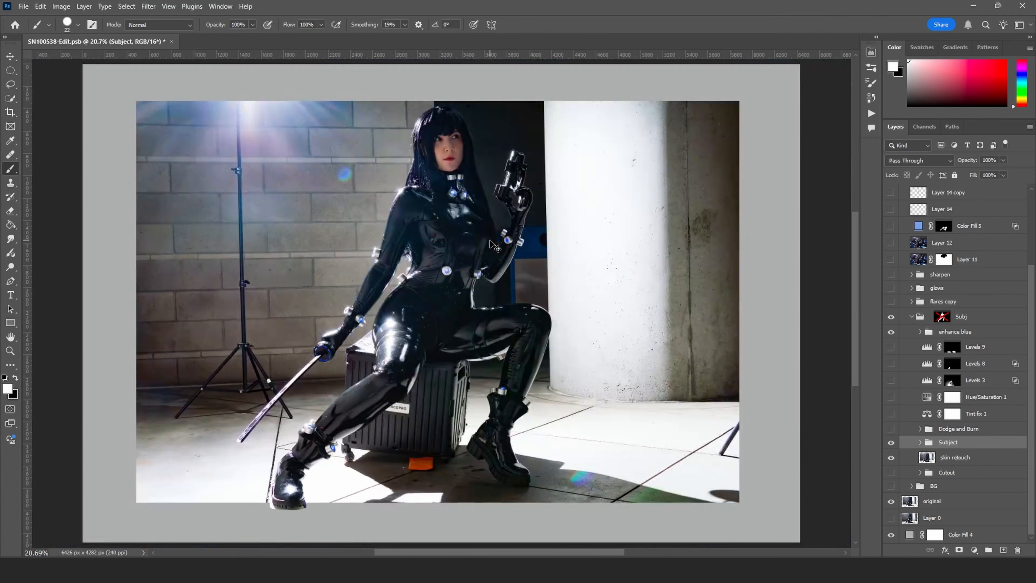
Turn the Dodge and Burn group's visibility on and off to compare its effect, leaving it shown.
click(892, 429)
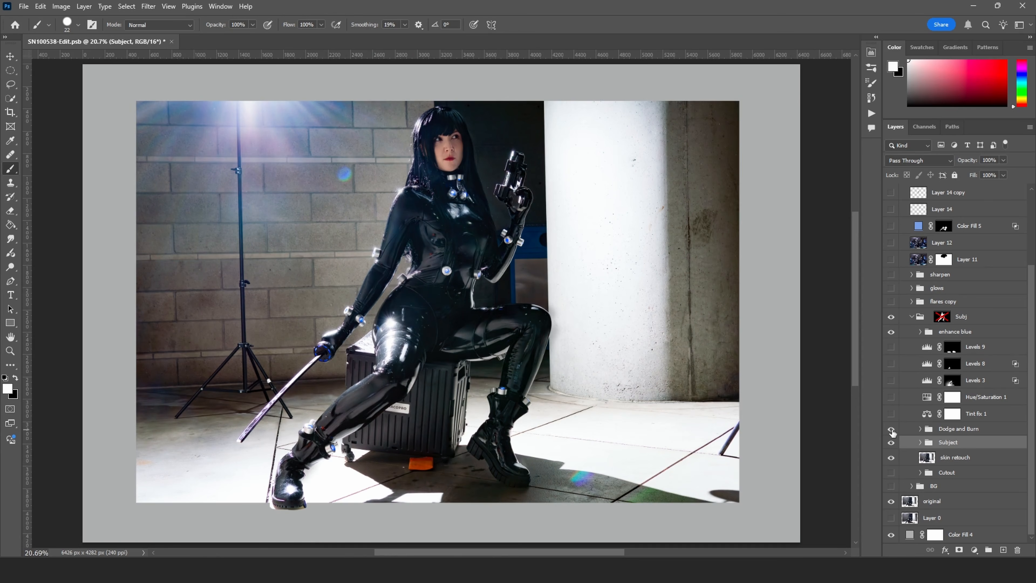
click(891, 430)
click(891, 429)
click(892, 429)
click(891, 429)
click(916, 433)
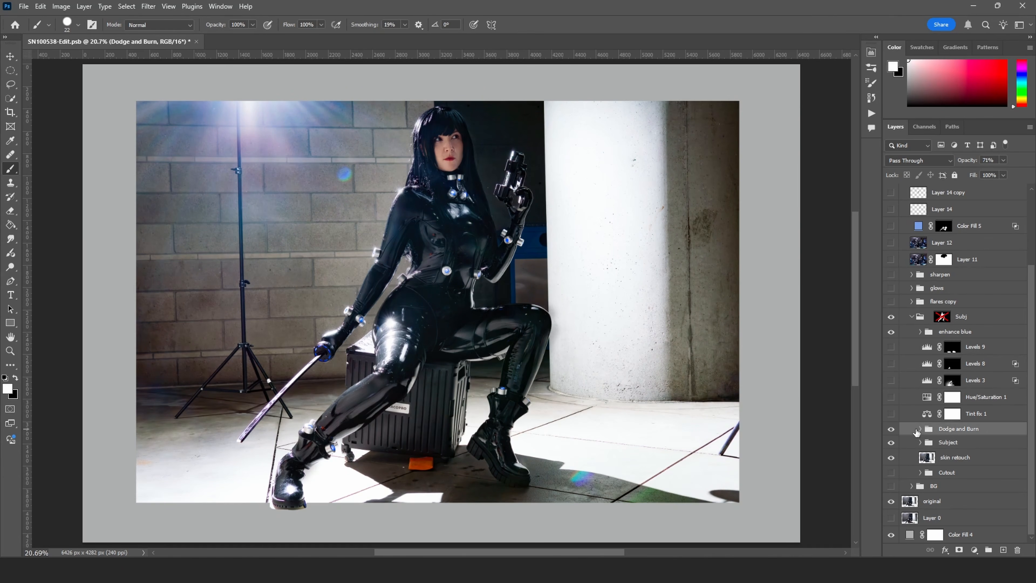
double_click(909, 428)
click(996, 182)
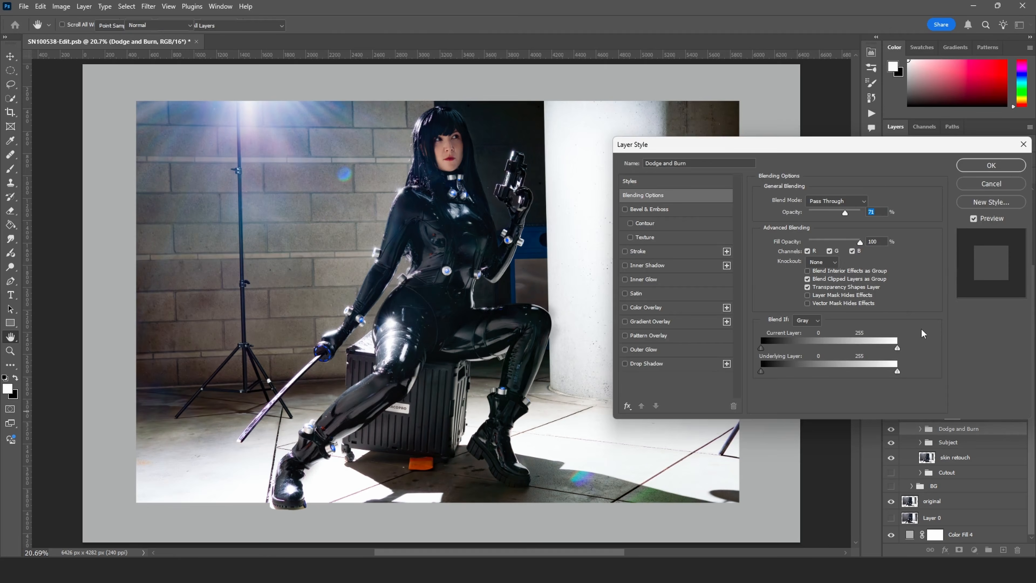
Show the adjustment layers Tint fix 1, Hue/Saturation 1, Levels 3, Levels 8 and Levels 9.
drag(891, 414, 892, 361)
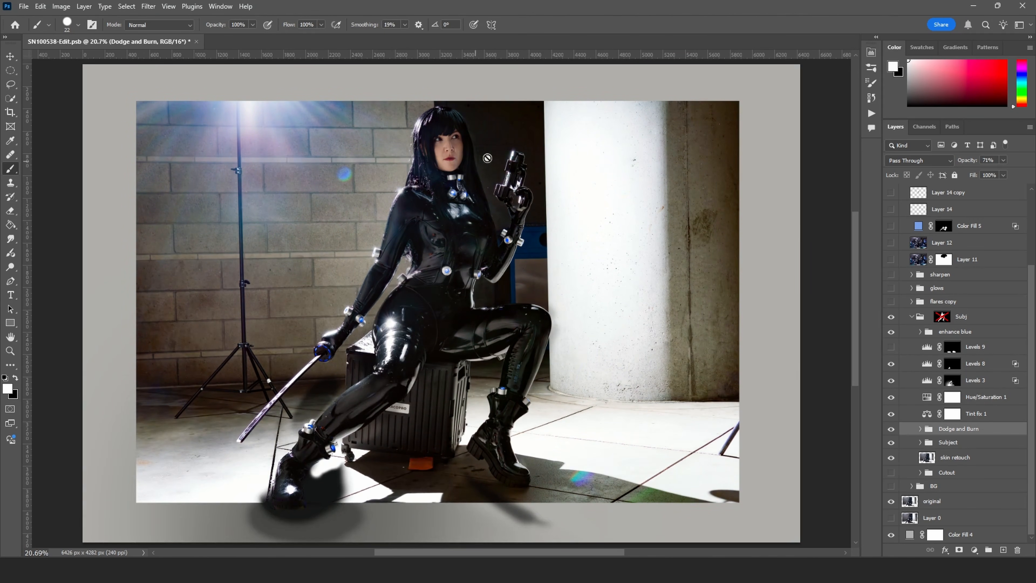
click(891, 347)
Compare the blue lights around the sword hand and wrist with the enhance blue group on and off.
click(891, 332)
alt+scroll(350, 346, up, 11)
drag(355, 352, 485, 339)
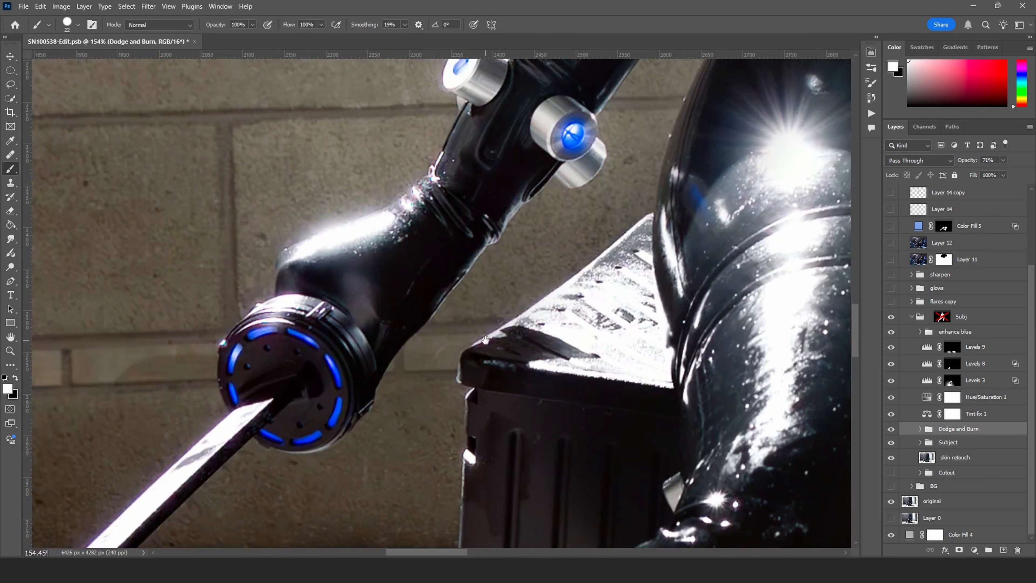
click(891, 332)
click(891, 331)
click(891, 331)
key(ctrl+0)
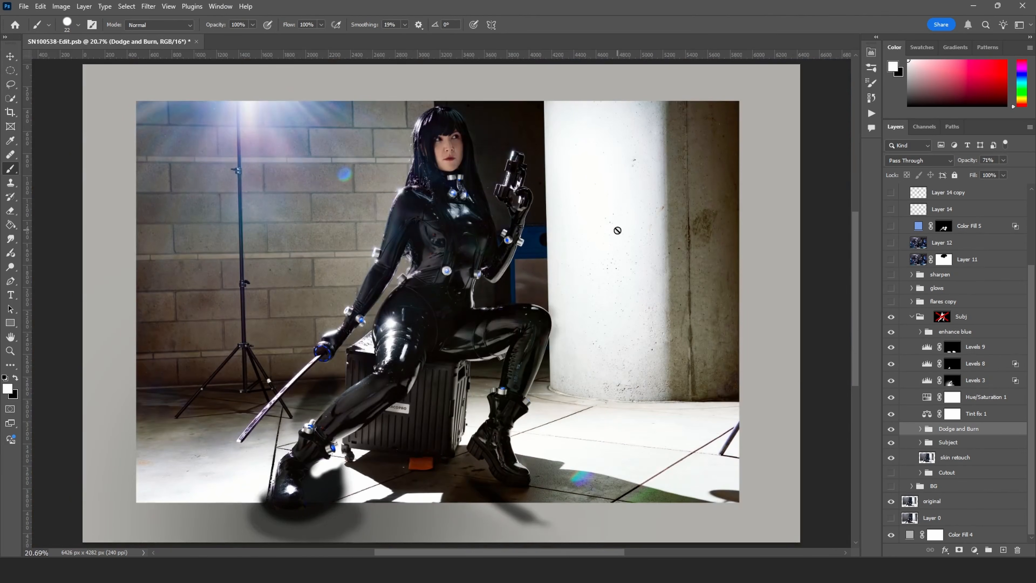
Enable the Subj group's layer mask and collapse the group.
right_click(941, 321)
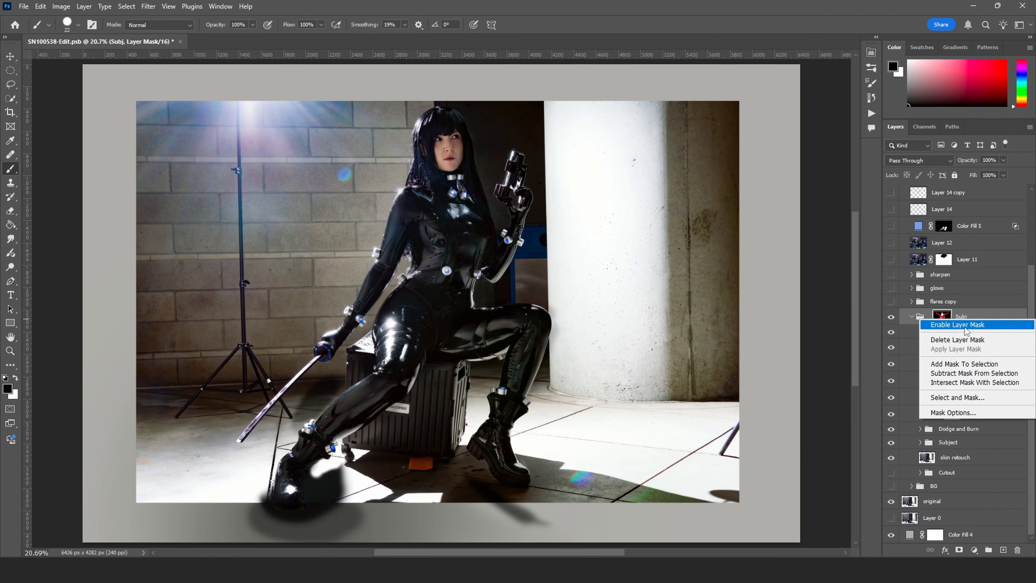
click(957, 324)
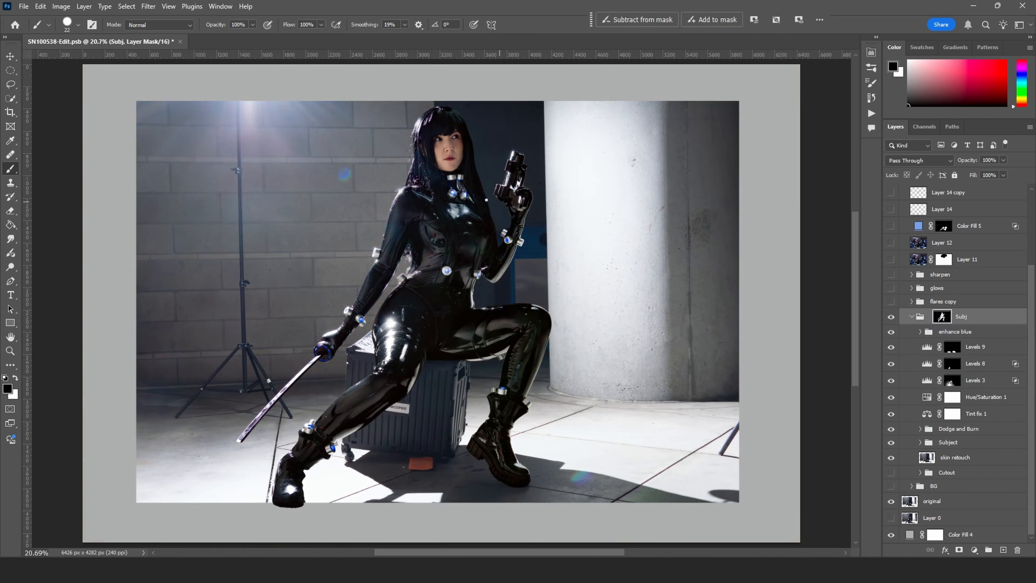
click(911, 316)
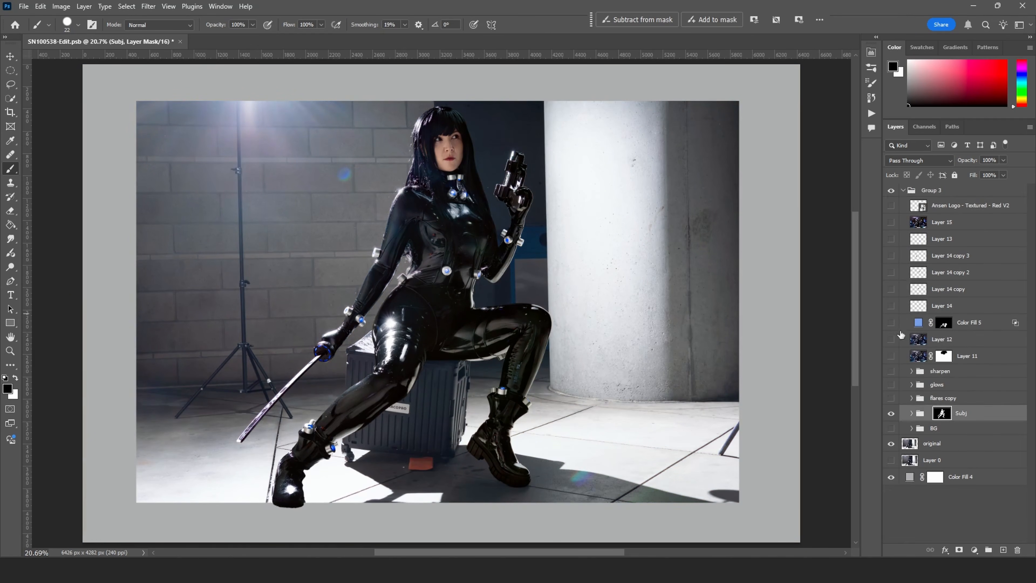
Hide the original layer to isolate the masked subject on the gray backdrop.
click(892, 443)
ctrl+drag(423, 149, 447, 166)
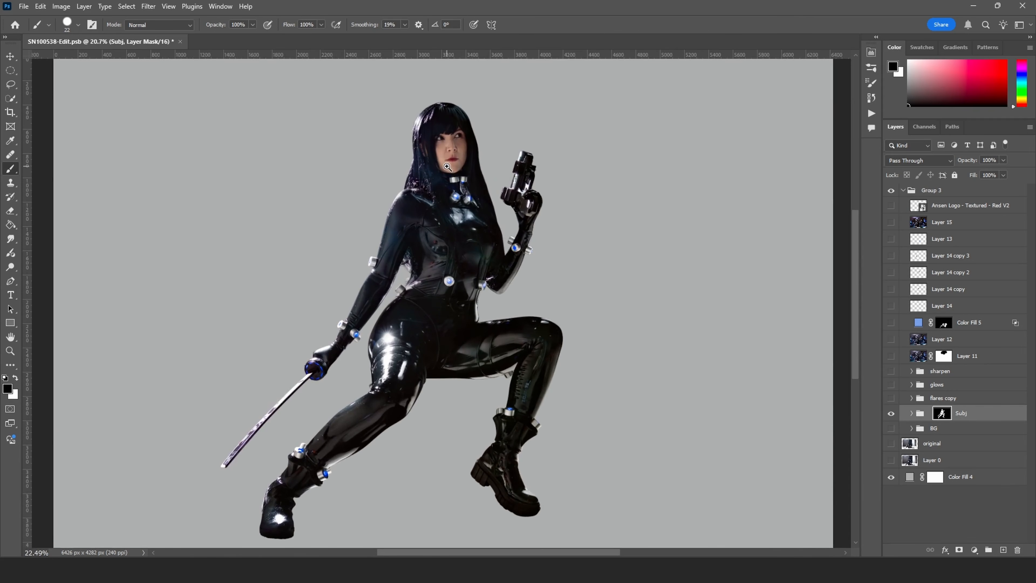
drag(559, 211, 600, 195)
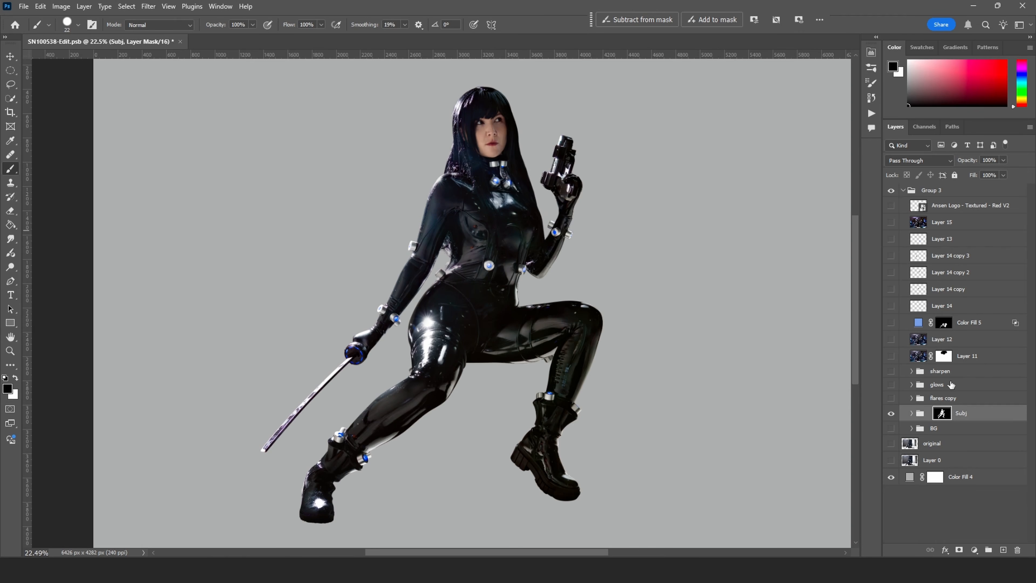
View the Subj group's layer mask on its own and inspect its edges around the whole figure.
alt+click(945, 413)
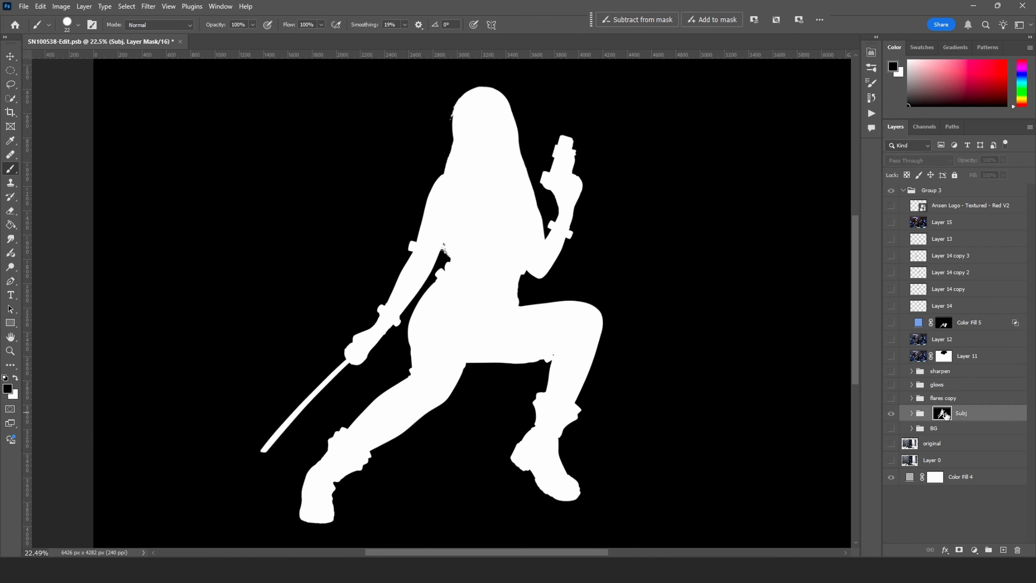
ctrl+drag(463, 129, 499, 138)
drag(500, 138, 365, 217)
drag(693, 393, 379, 190)
mouse_move(479, 416)
mouse_down()
mouse_move(536, 138)
mouse_move(793, 217)
mouse_up()
drag(361, 312, 534, 244)
ctrl+drag(386, 160, 453, 65)
drag(266, 485, 438, 287)
ctrl+drag(428, 284, 316, 287)
key(ctrl+0)
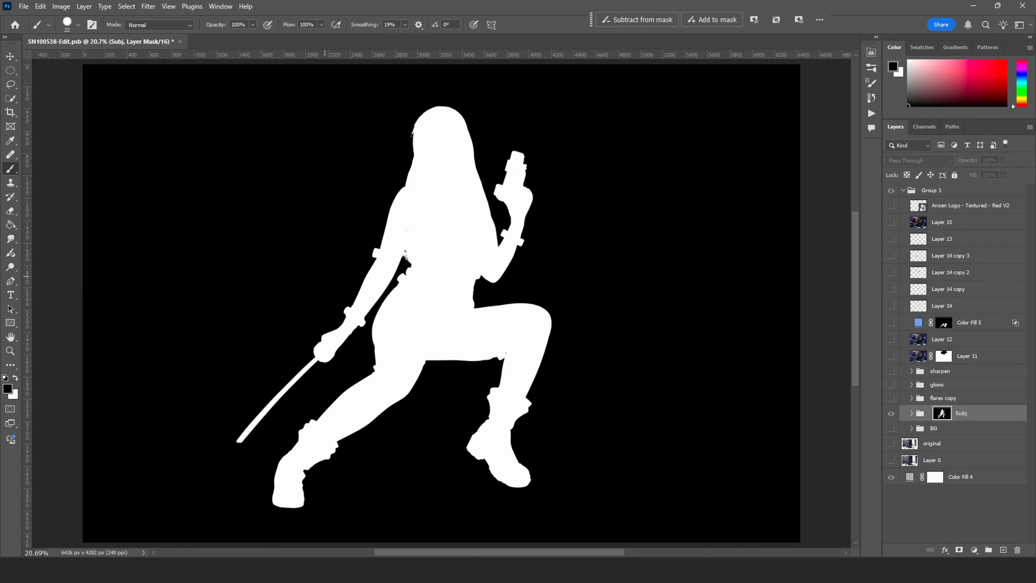
Leave the mask-only view and hide the Color Fill 4 layer to leave the subject on a transparent background.
alt+click(942, 413)
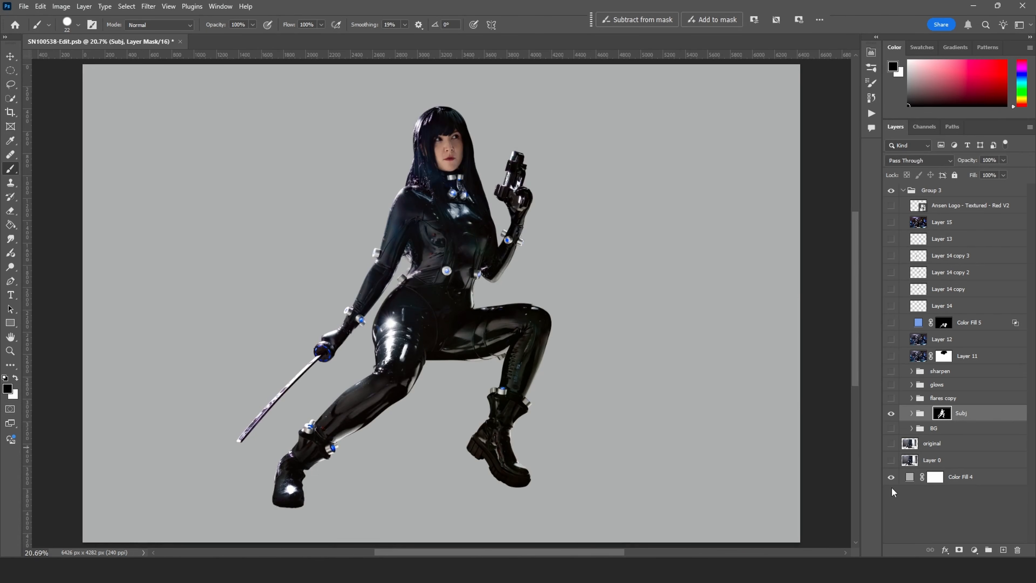
click(892, 477)
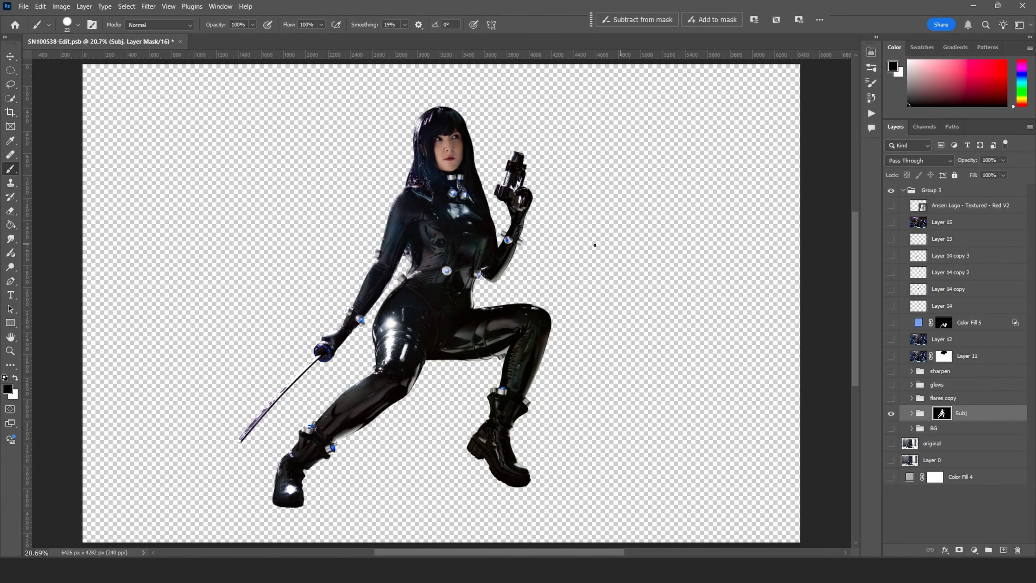
drag(577, 248, 573, 249)
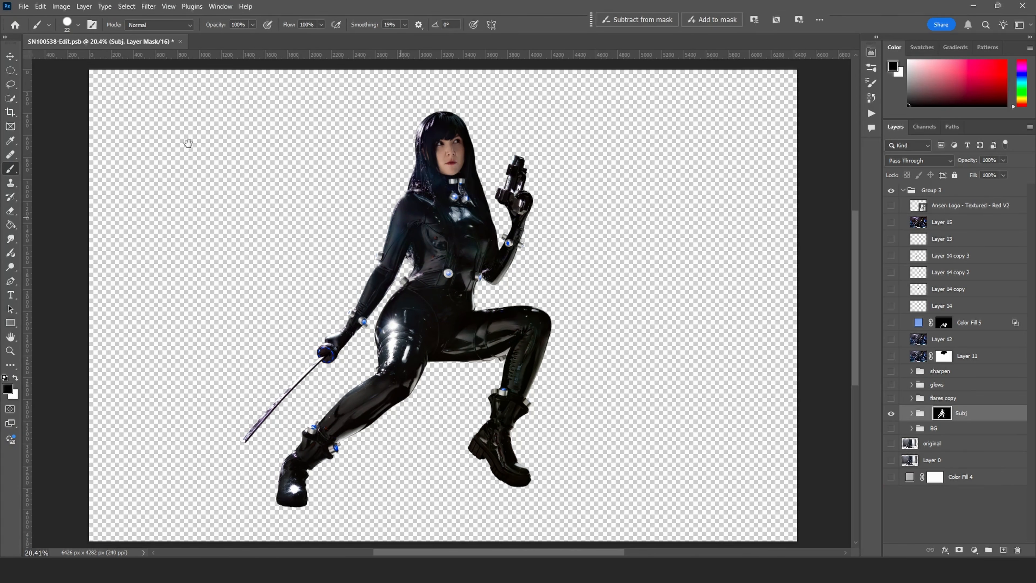
Export the cutout subject as a PNG with transparency.
click(23, 7)
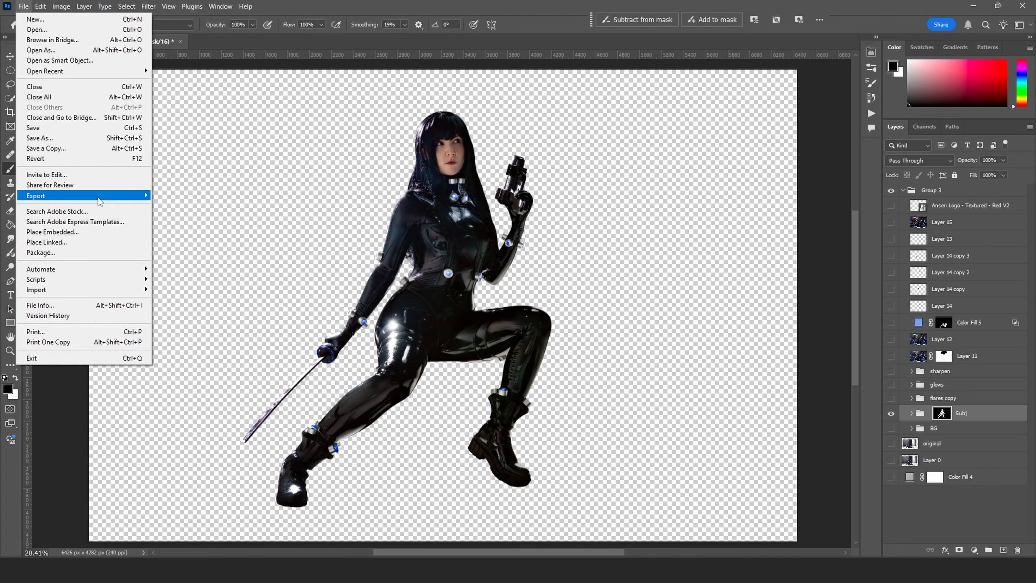
mouse_move(100, 200)
click(173, 206)
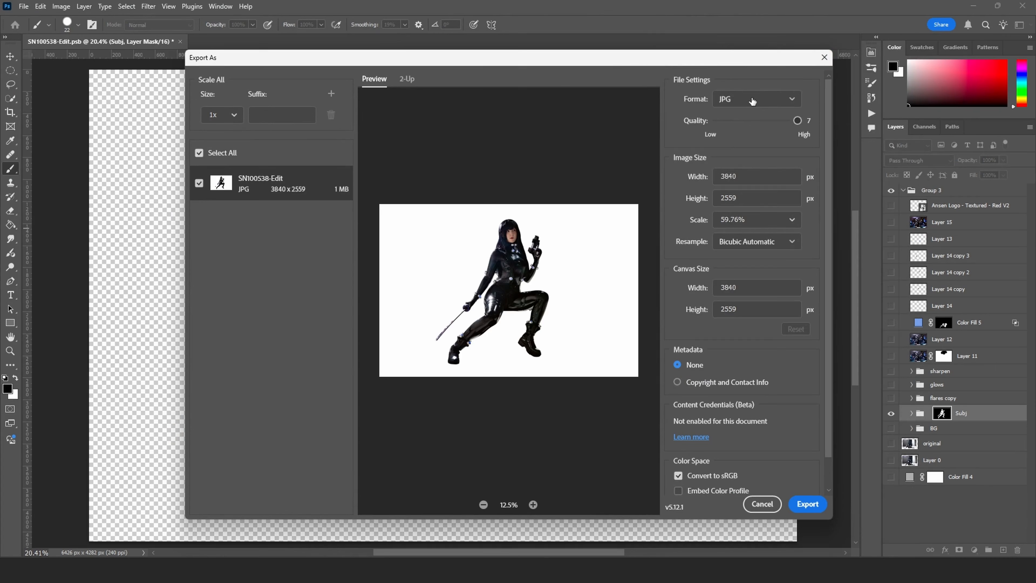
click(751, 98)
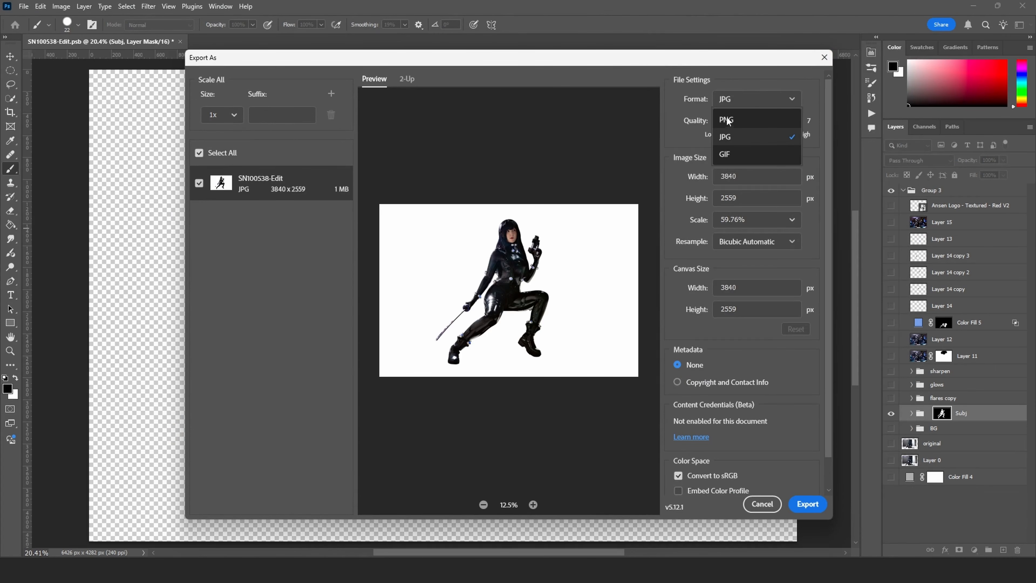
click(739, 120)
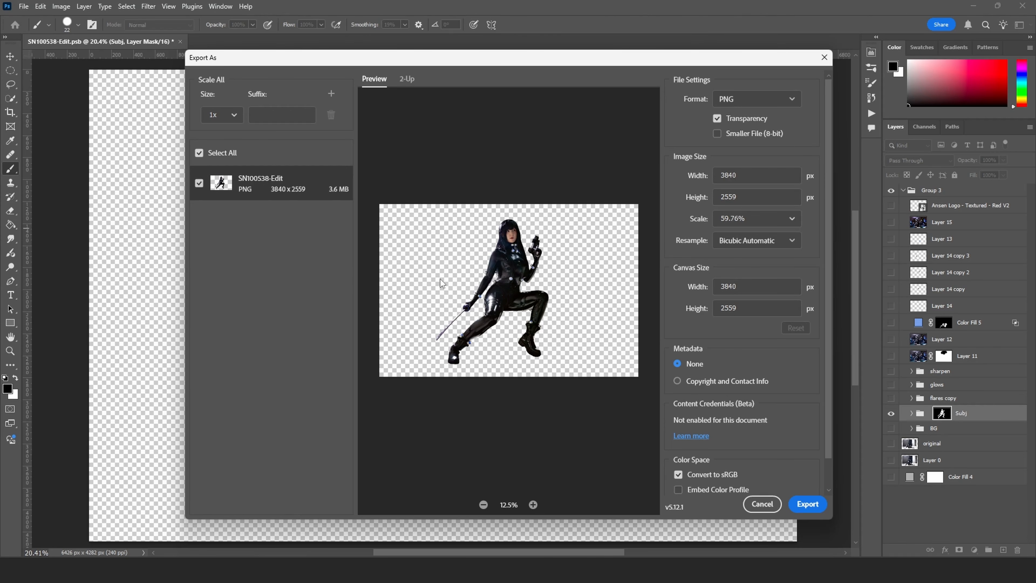
click(816, 502)
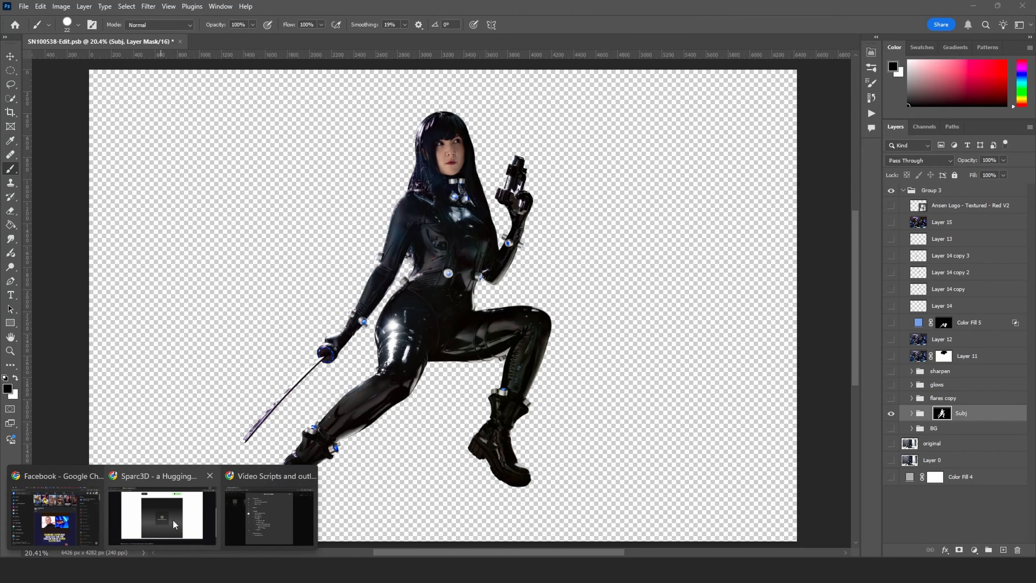
Switch to the Chrome window with Sparc3D and close the Hugging Face demo tab to return to the project page.
click(172, 519)
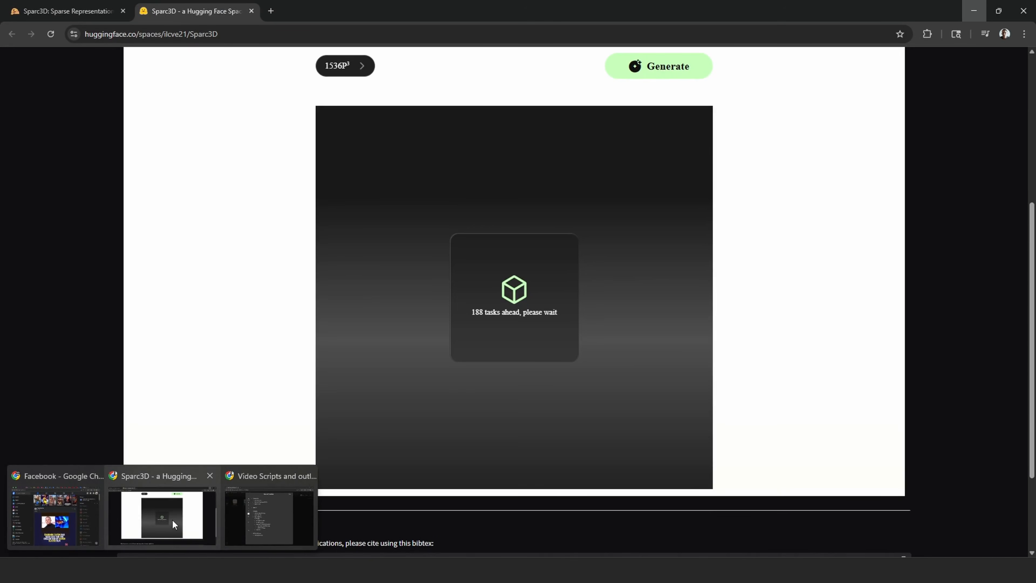
click(251, 11)
scroll(122, 286, down, 3)
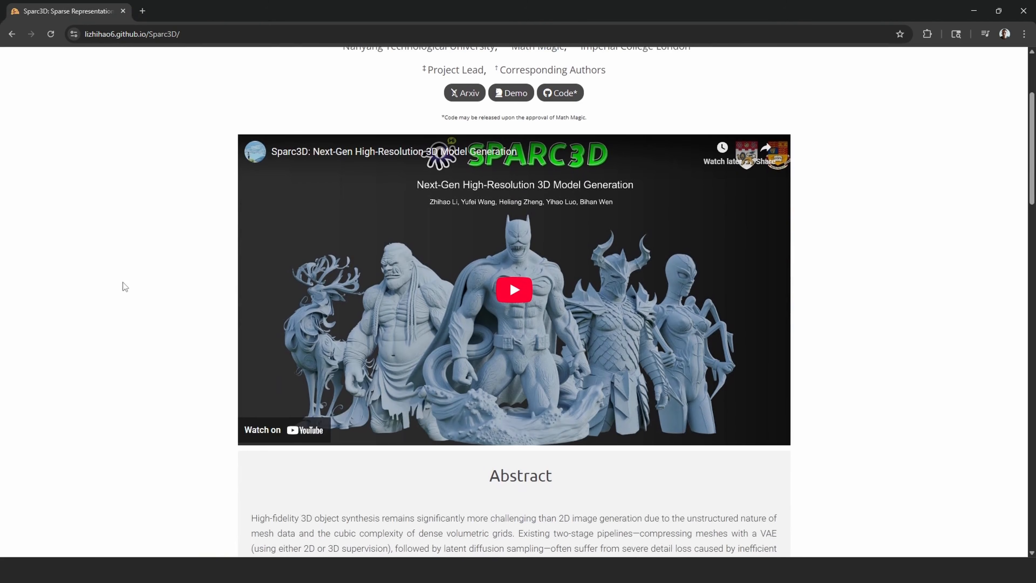
Review the heading, demo links and intro video area of the Sparc3D project page.
scroll(123, 290, up, 2)
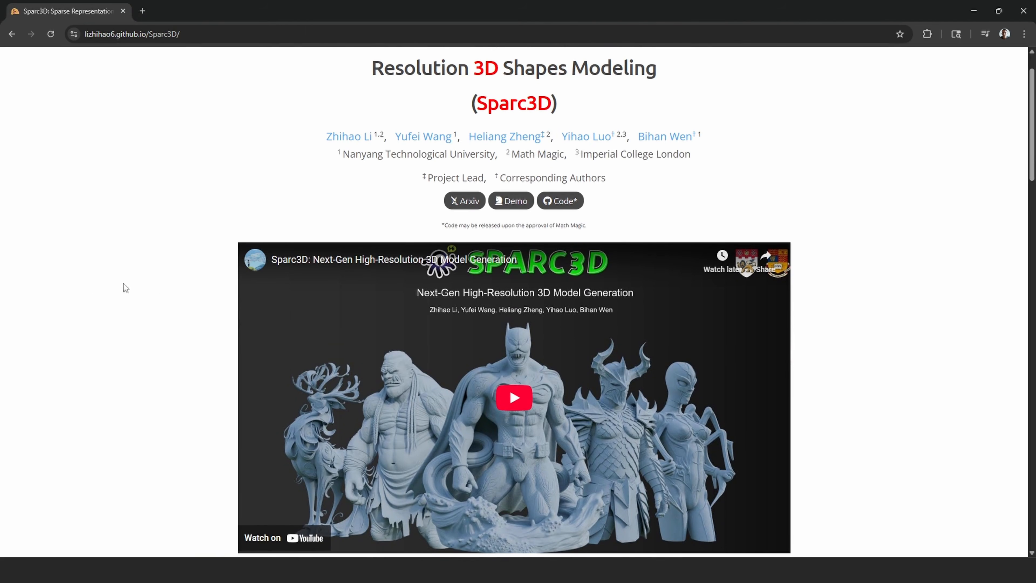
scroll(150, 291, down, 1)
scroll(171, 300, up, 1)
scroll(213, 317, up, 1)
scroll(204, 301, up, 1)
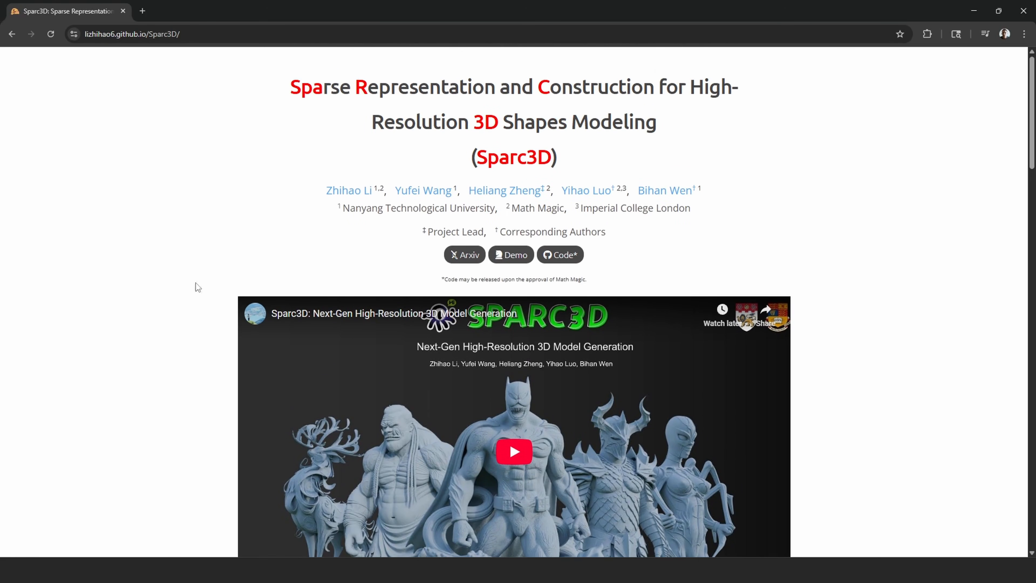
scroll(179, 286, down, 1)
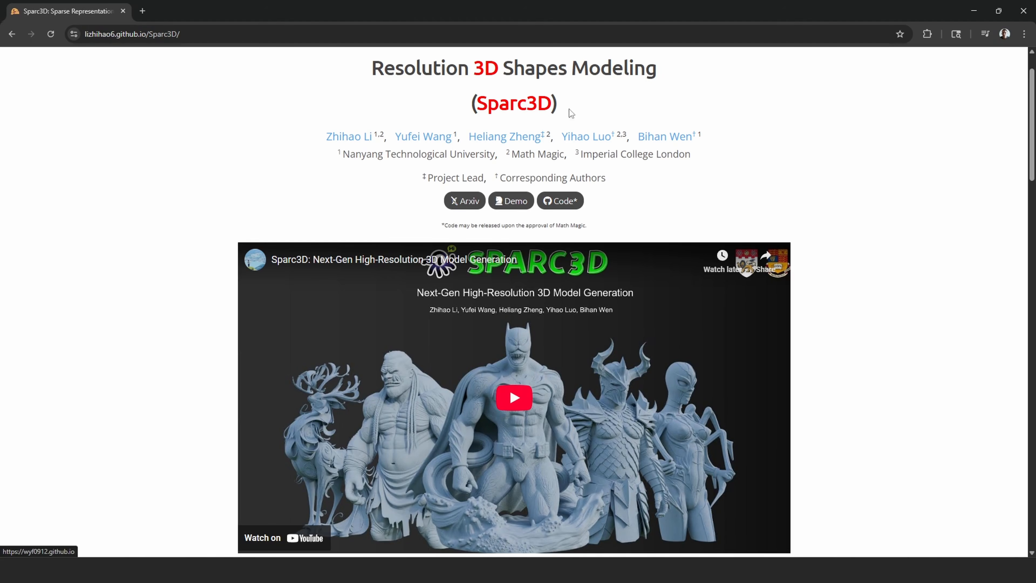
drag(476, 103, 561, 109)
click(559, 105)
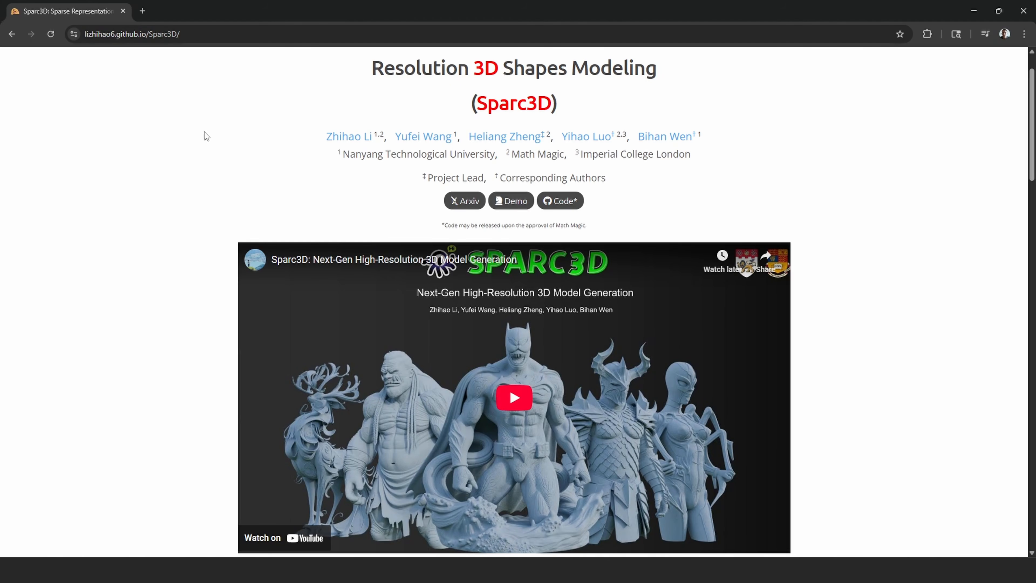
Open the Sparc3D demo and upload SN100443-Edit_for3D.png from the For3D folder as the source image.
click(517, 202)
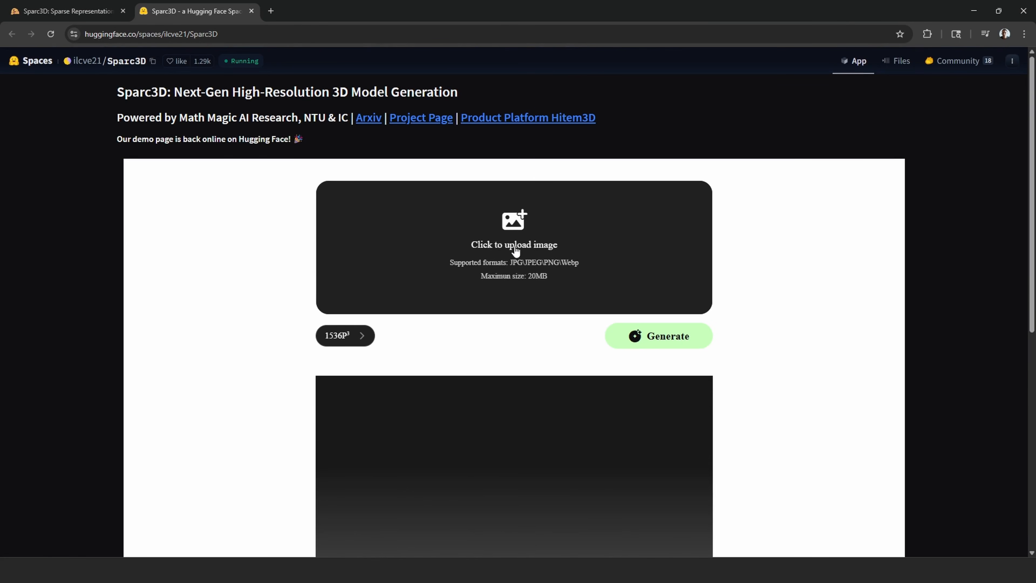
click(515, 250)
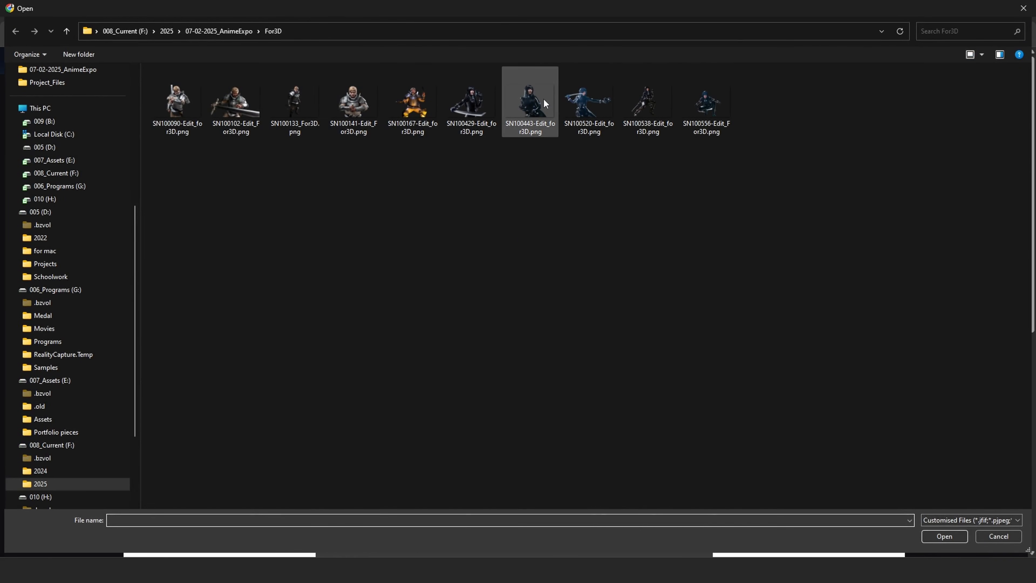
double_click(540, 98)
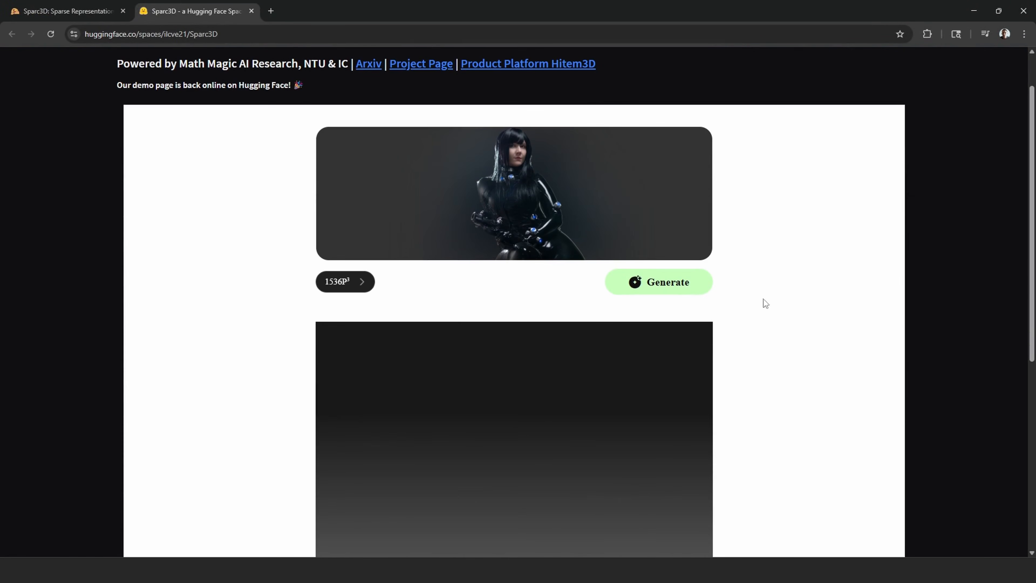
Check the uploaded image and the output area, and start generating the 3D model at the 1536P³ setting.
scroll(765, 302, down, 2)
scroll(420, 305, down, 2)
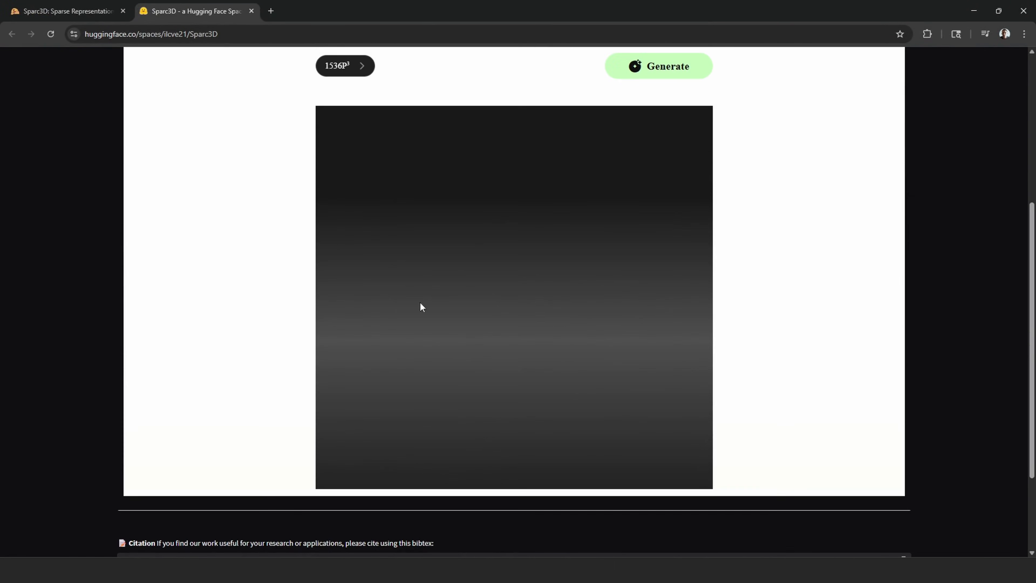
scroll(349, 164, up, 5)
scroll(705, 290, down, 3)
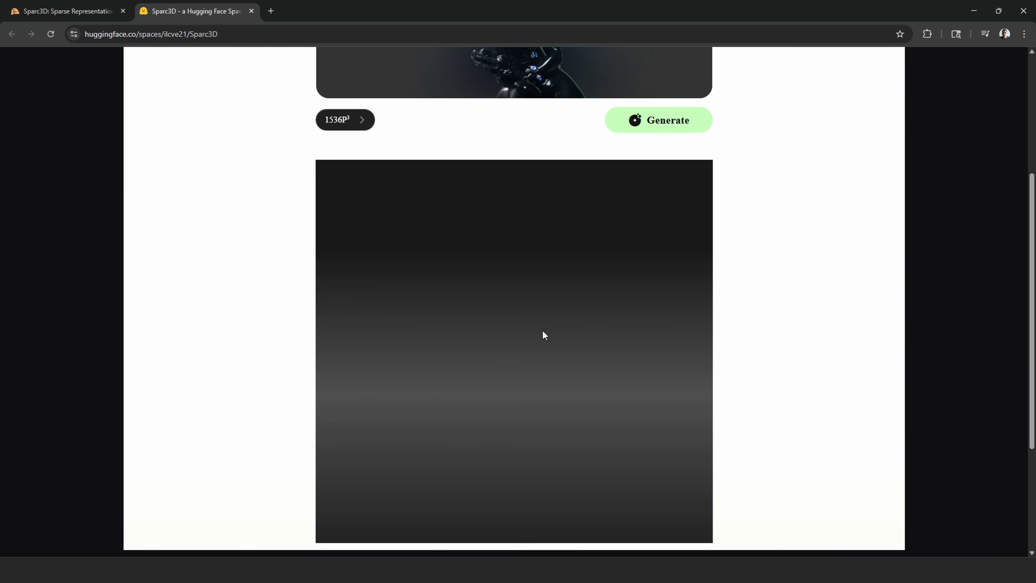
scroll(735, 287, down, 1)
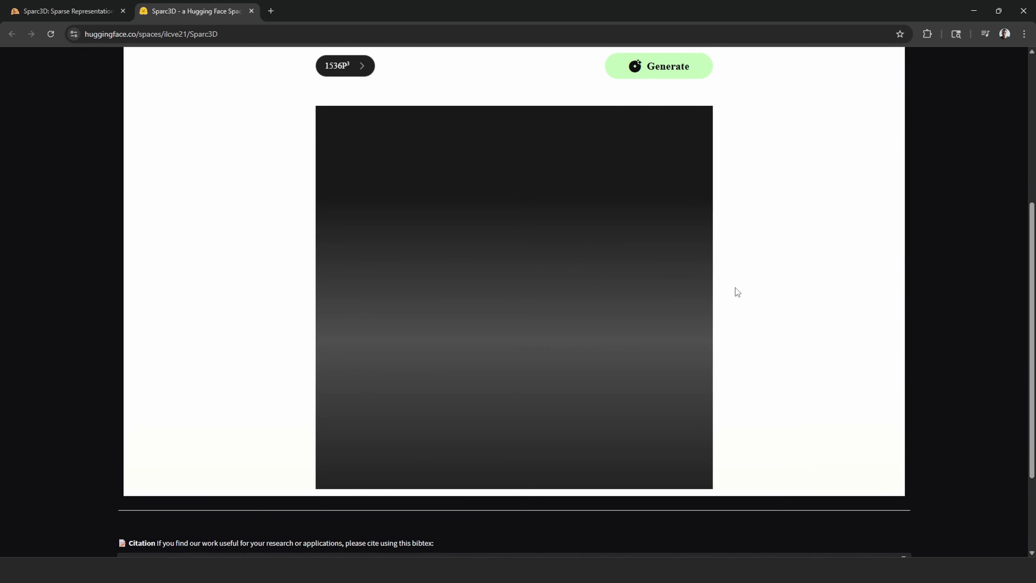
click(698, 73)
scroll(514, 301, up, 1)
scroll(513, 306, down, 1)
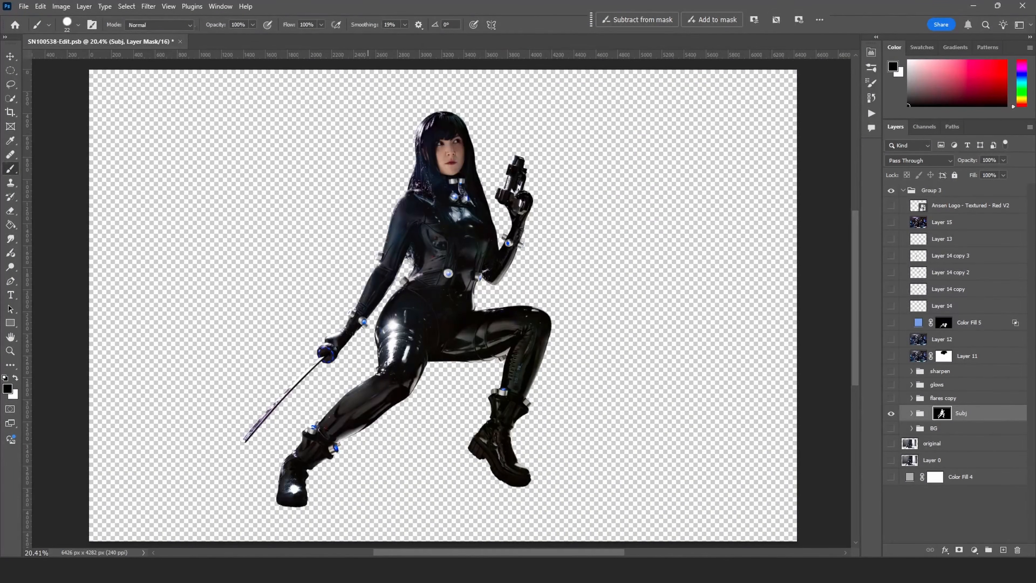
Switch to the SN100538_v01 scene in Blender and examine the bike, figure and lights from outside the camera view.
mouse_move(326, 569)
click(270, 516)
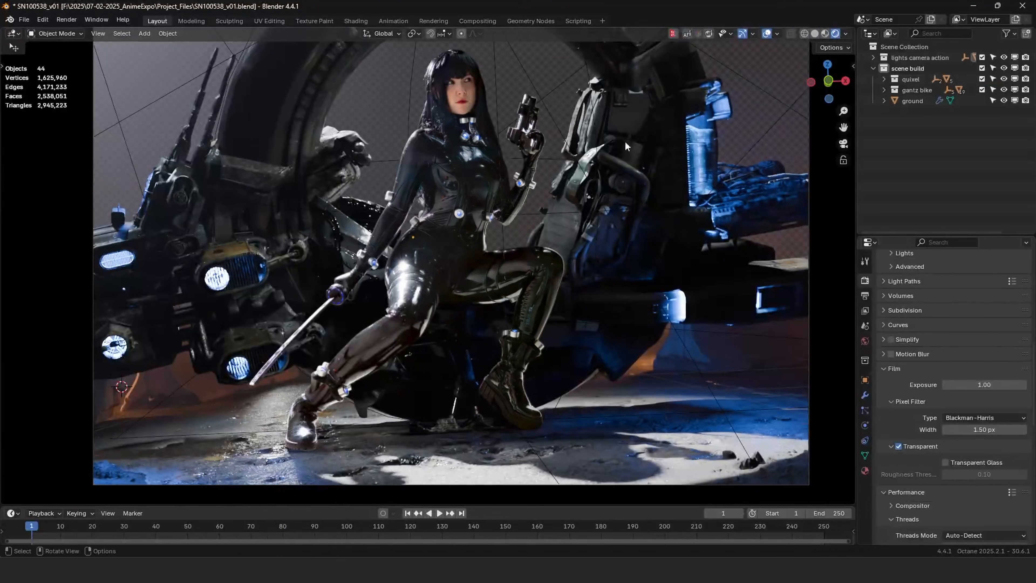
key(KP_0)
middle_drag(615, 141, 95, 222)
key(ctrl+z)
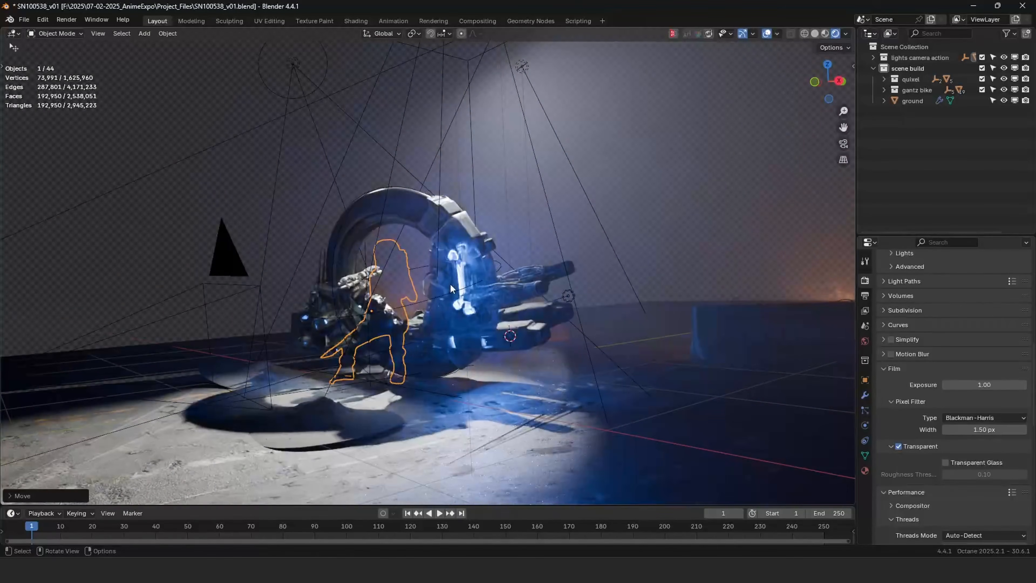
middle_drag(409, 264, 407, 286)
drag(270, 261, 399, 261)
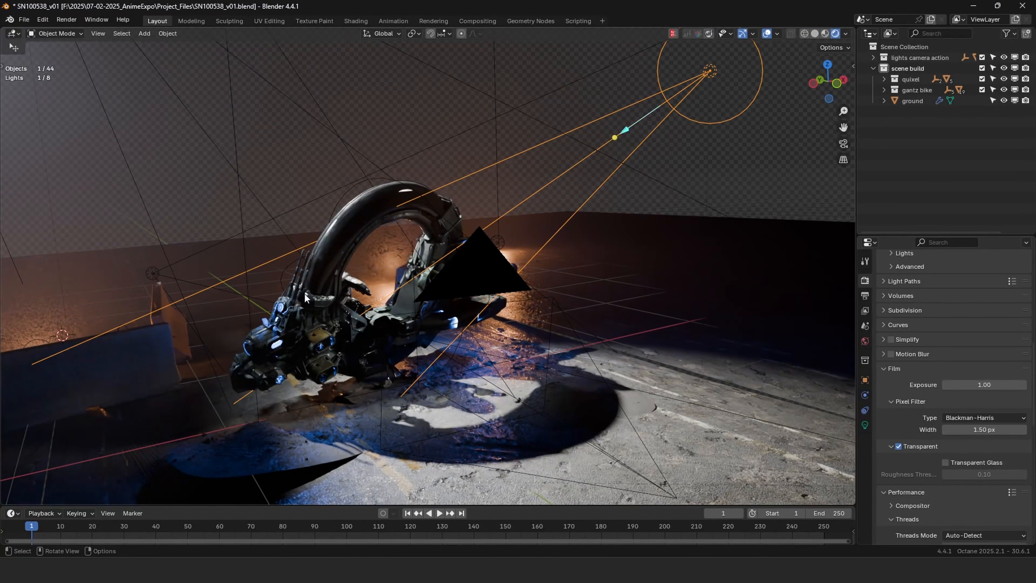
Display the scene in solid shading instead of rendered shading.
click(315, 303)
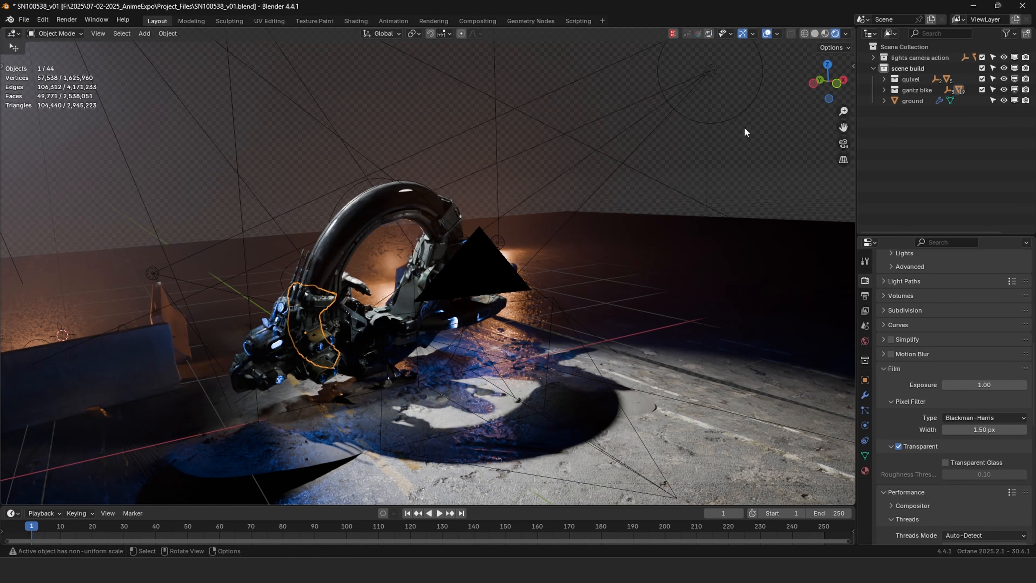
click(815, 34)
middle_drag(407, 228, 394, 261)
scroll(446, 263, down, 4)
scroll(458, 284, up, 4)
Isolate the subject's figure mesh in local view and examine its boots up close.
click(447, 286)
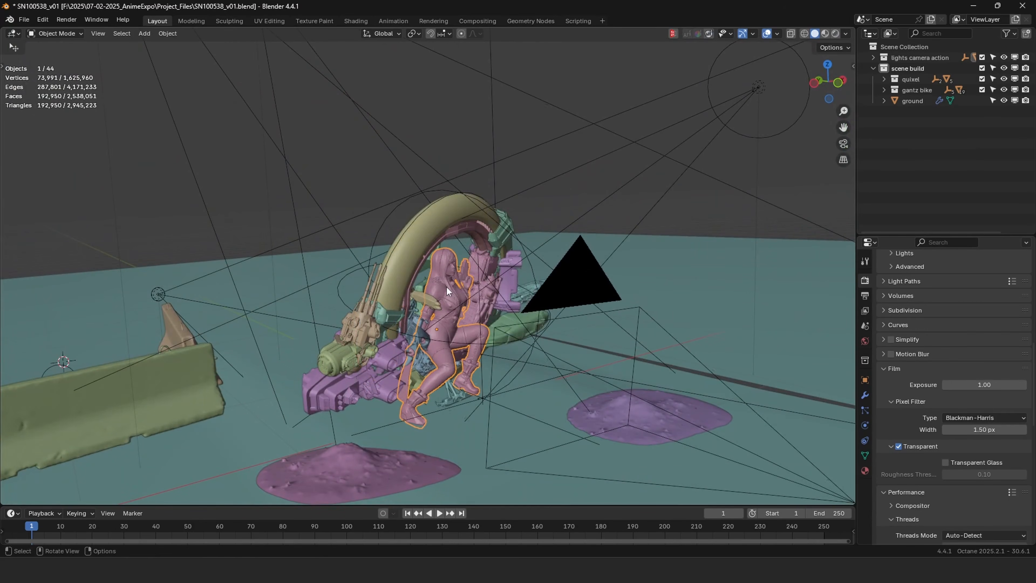
key(KP_Divide)
middle_drag(451, 289, 690, 282)
scroll(457, 326, up, 6)
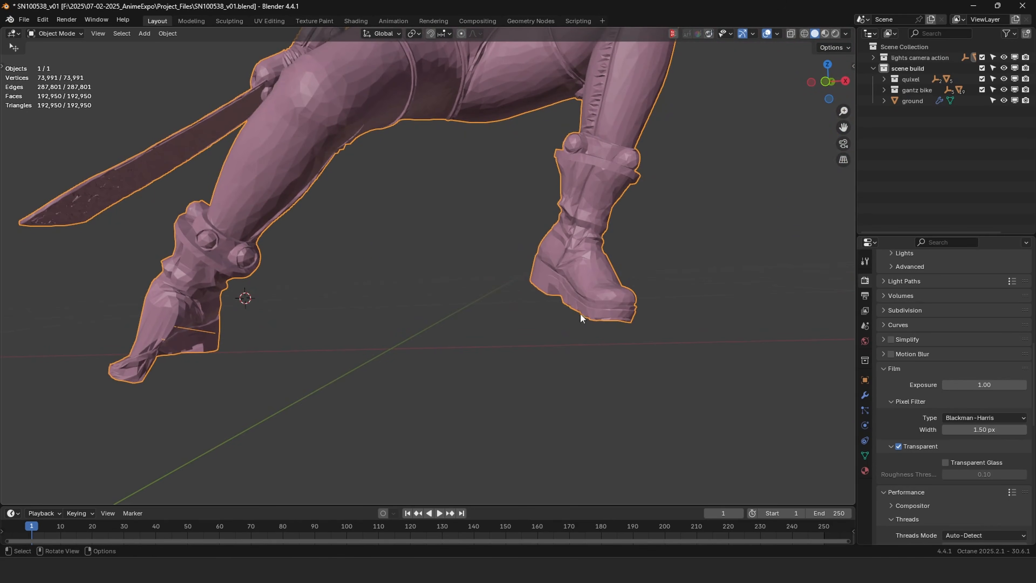
Select the toe of the boot below the raised knee in Edit Mode and try moving it with a 0.24 m proportional size.
key(Tab)
key(l)
key(g)
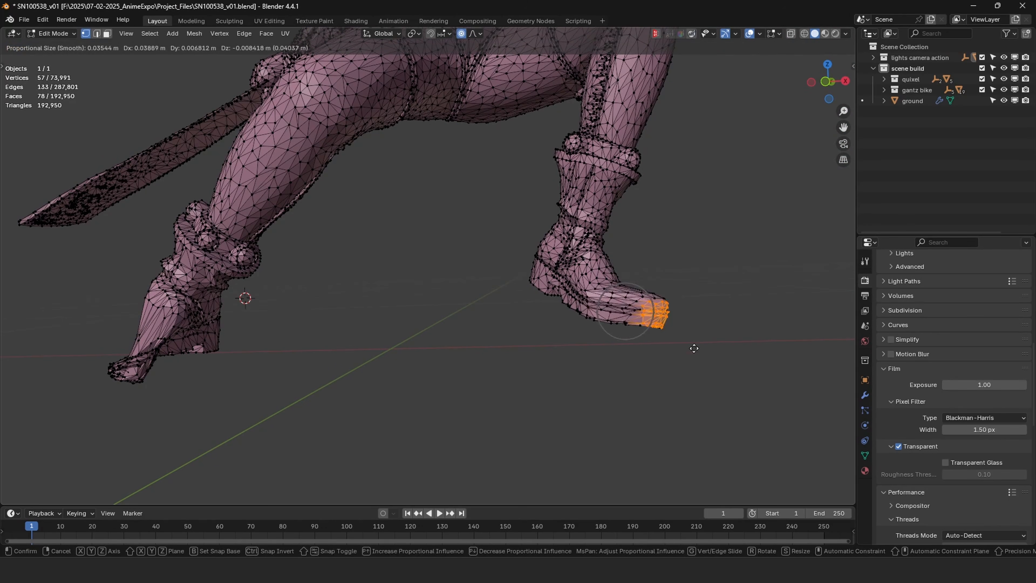
scroll(694, 348, down, 20)
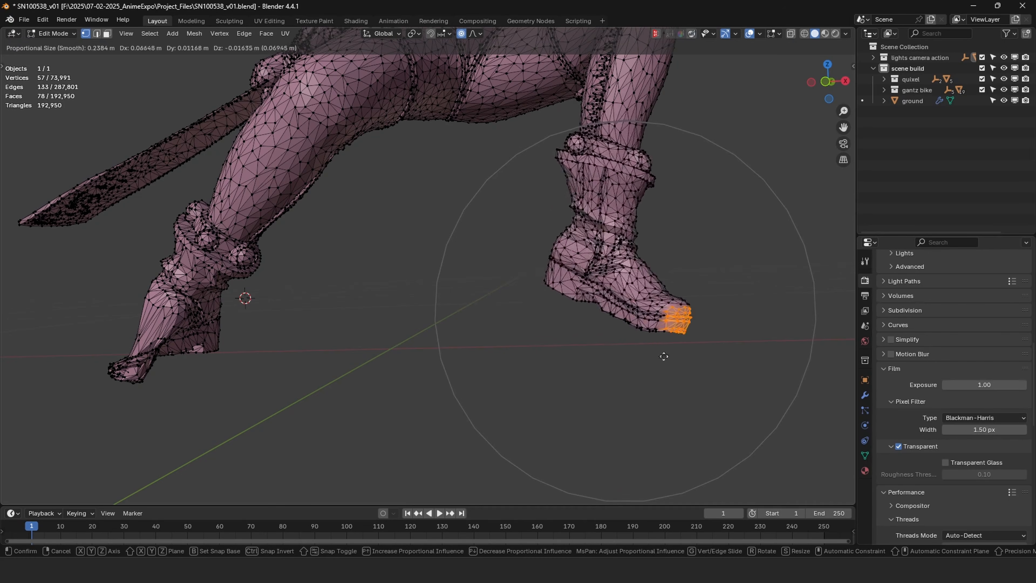
right_click(673, 309)
View the figure through the scene camera and try to reposition the selected boot toe.
key(KP_0)
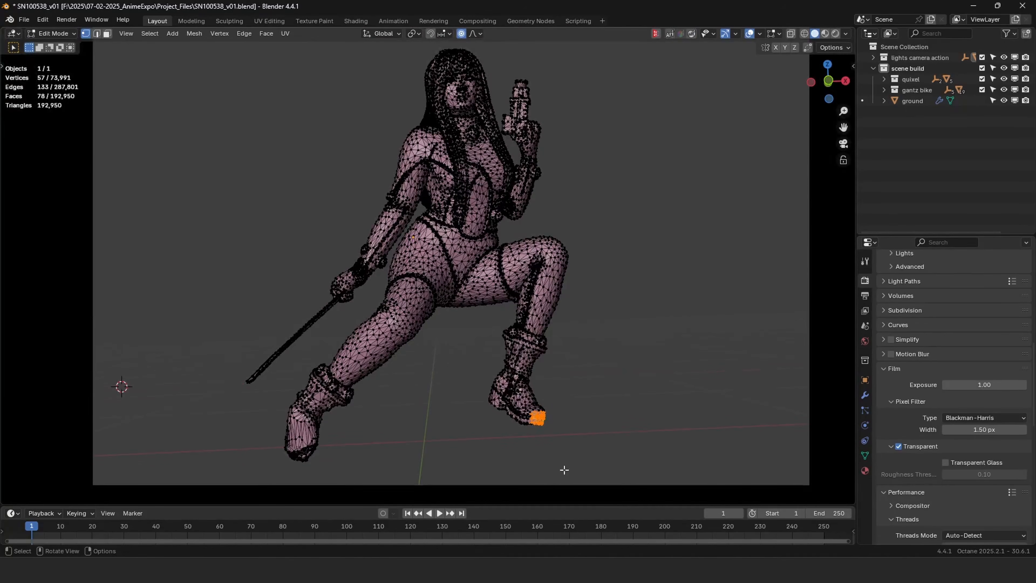
key(g)
right_click(570, 455)
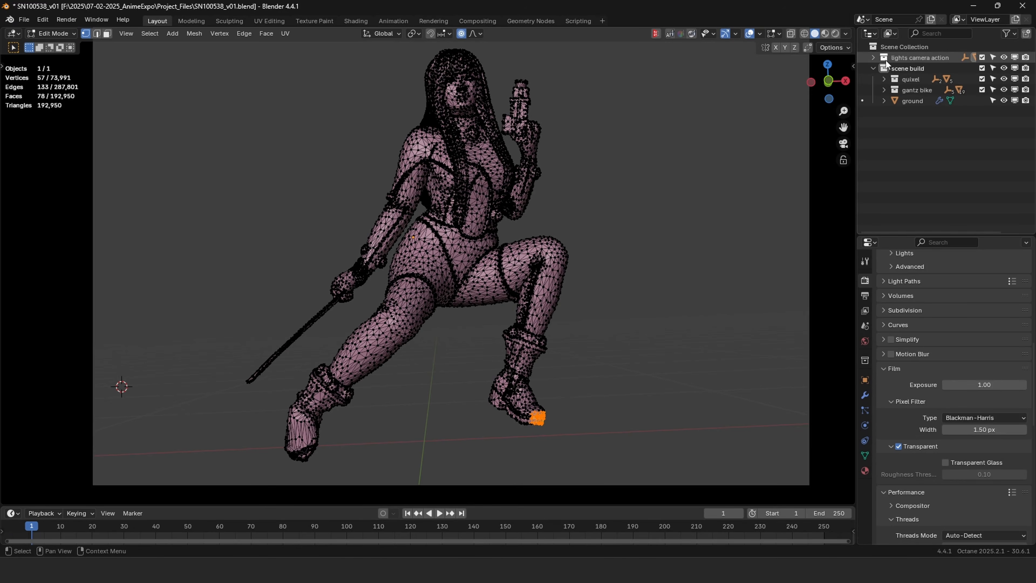
Expand the lights camera action collection and try moving the boot toe about 0.06 m, mostly downward, with proportional editing.
click(873, 57)
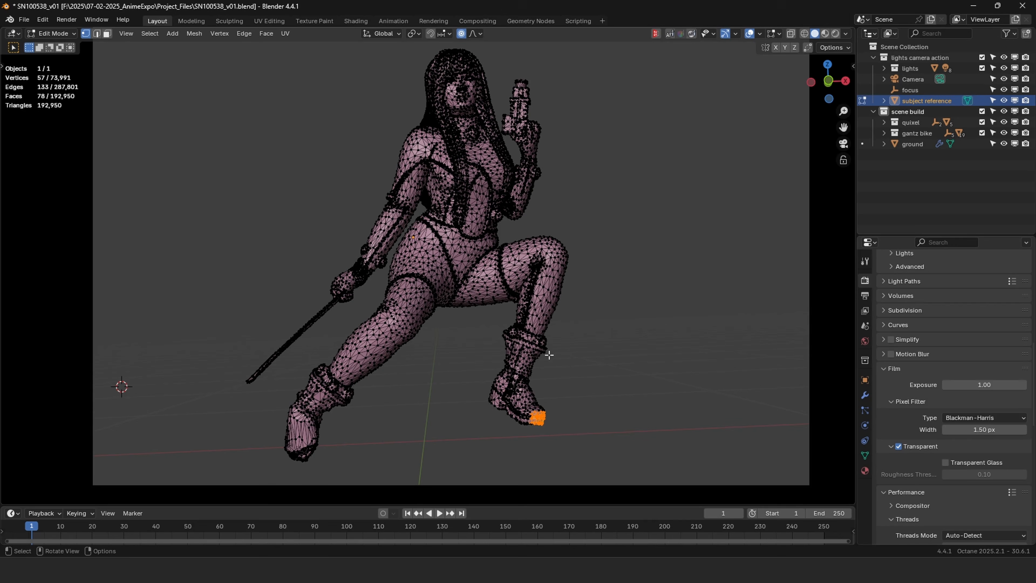
key(g)
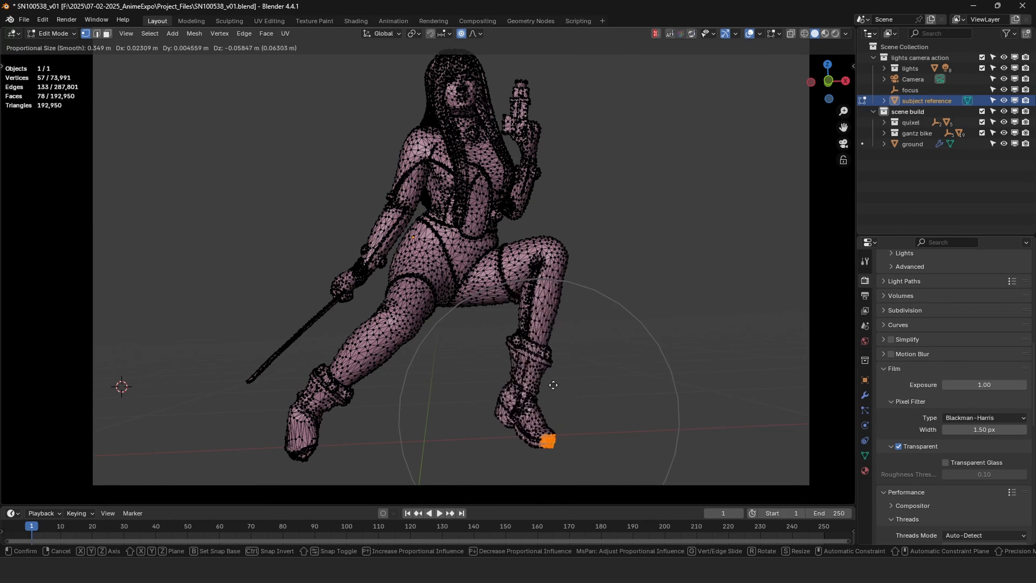
click(571, 375)
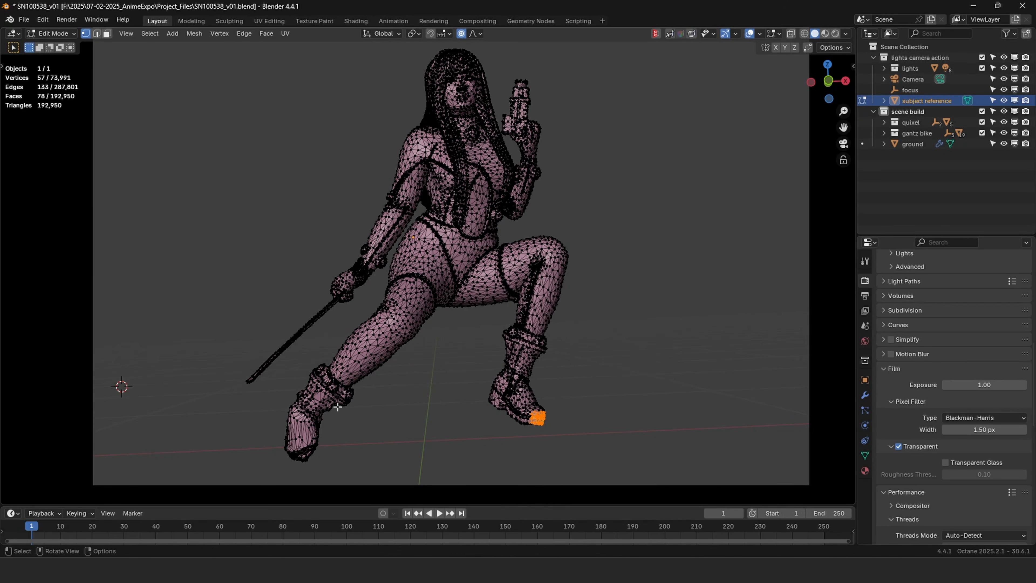
Select the front of the boot below the raised knee in Edit Mode and try moving it about 0.06 m with proportional editing.
key(Tab)
key(Tab)
drag(526, 391, 550, 407)
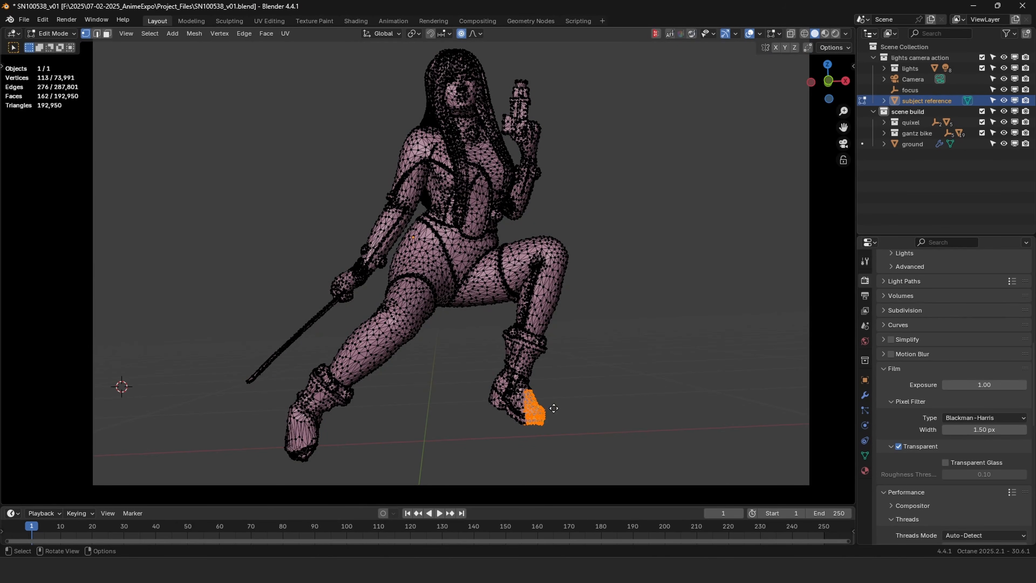
key(g)
scroll(565, 399, down, 7)
scroll(564, 410, up, 8)
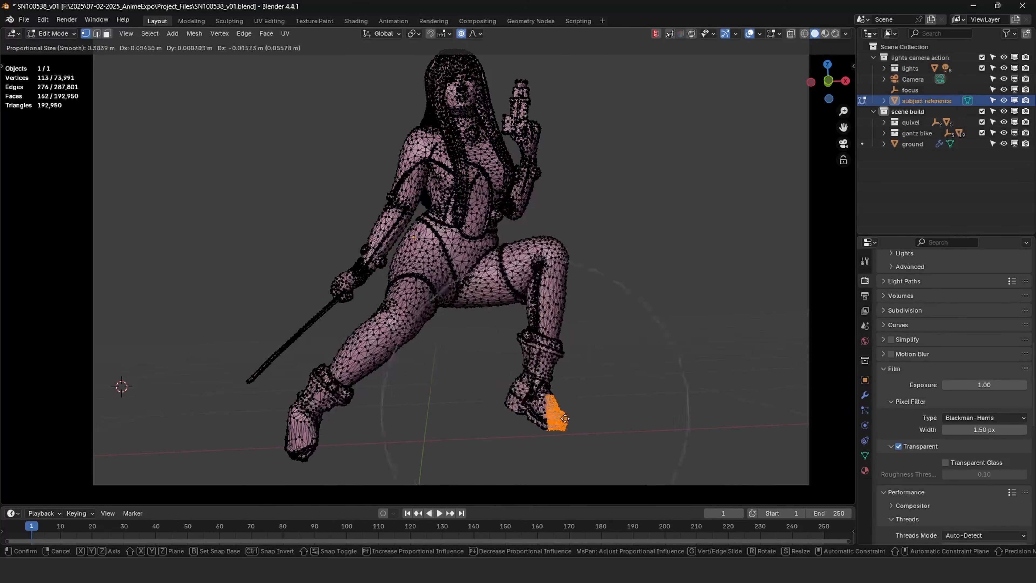
click(546, 412)
Try pulling the selected boot front outward with proportional sizes between about 0.35 m and 0.9 m, cancel the move and leave Edit Mode.
key(g)
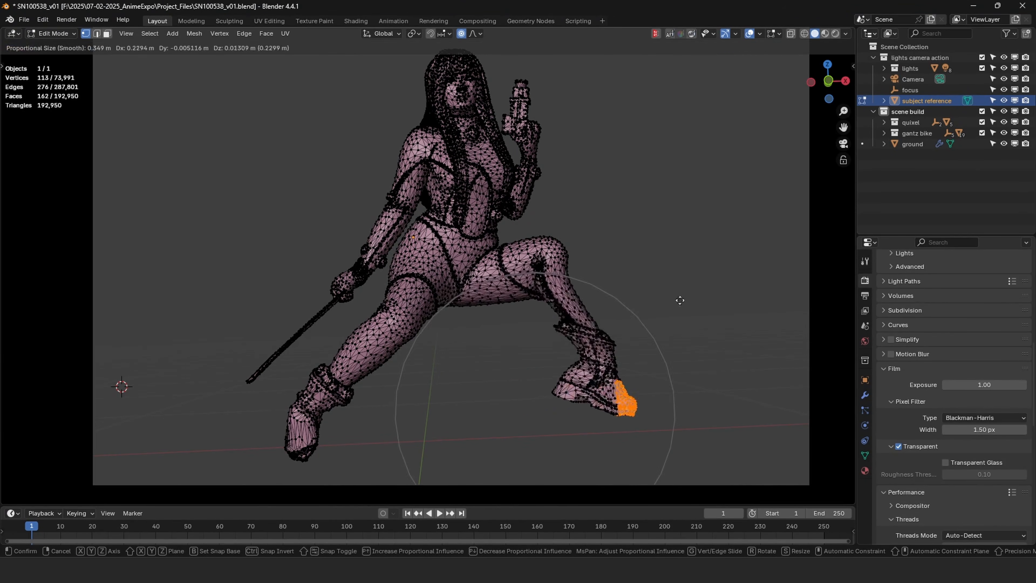
scroll(653, 301, up, 7)
scroll(642, 302, down, 15)
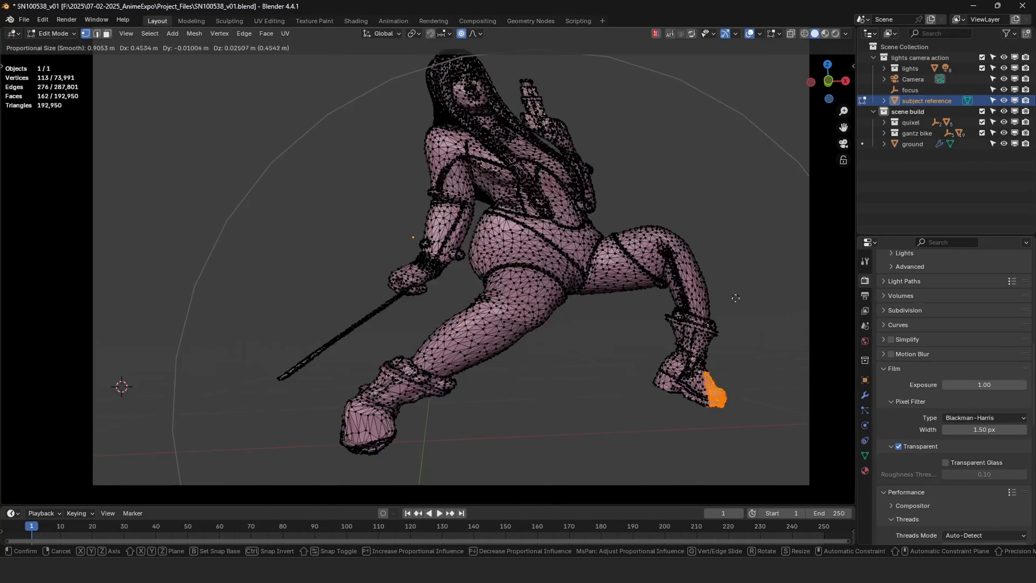
scroll(601, 301, up, 9)
scroll(785, 280, down, 14)
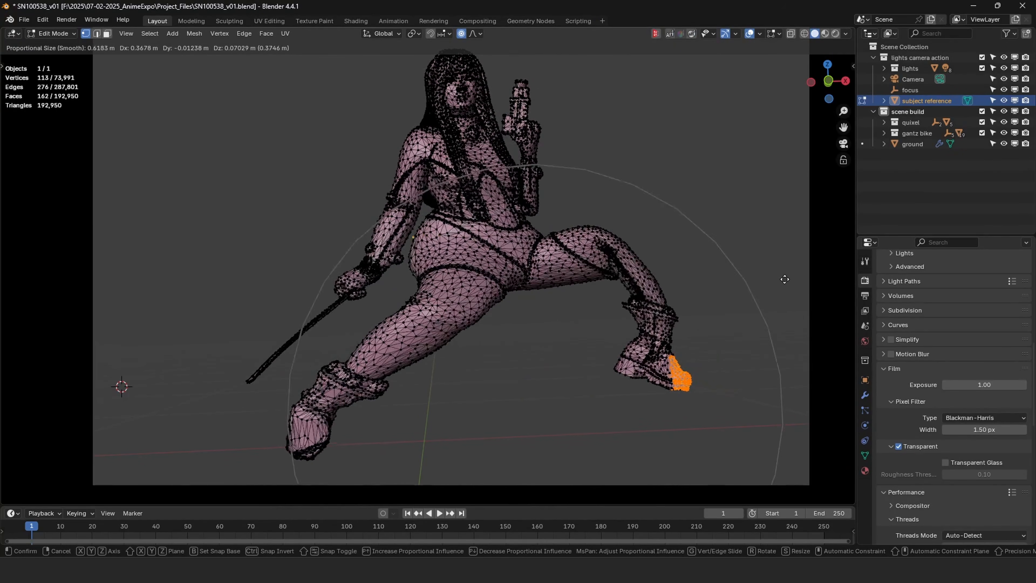
right_click(565, 305)
key(Tab)
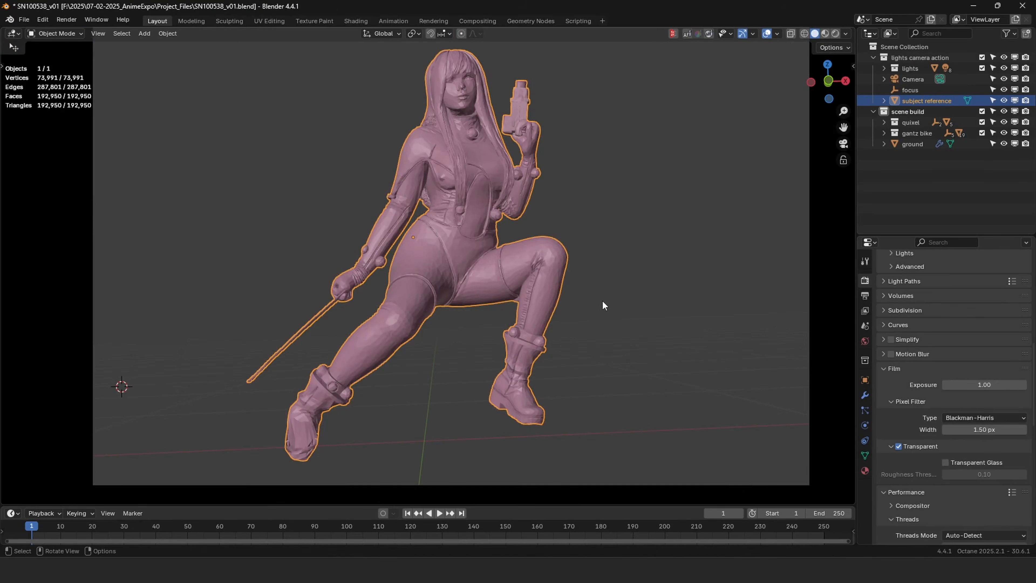
Exit the camera and local views, and hide the subject reference in both the viewport and renders.
key(KP_0)
key(KP_Divide)
middle_drag(603, 304, 614, 271)
click(1003, 101)
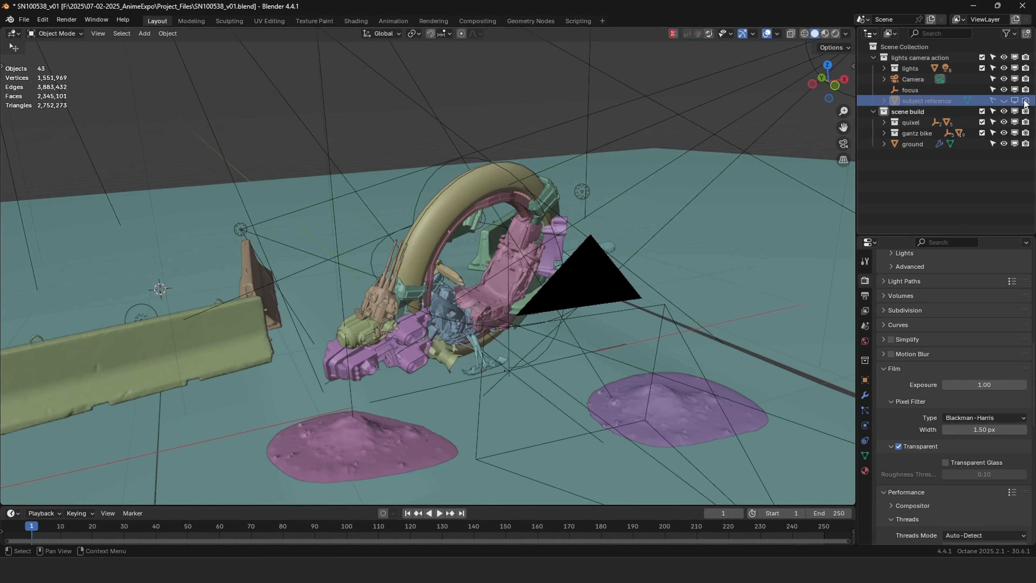
Exclude the gantz bike, quixel and lights collections from the view layer, and hide the ground.
click(982, 133)
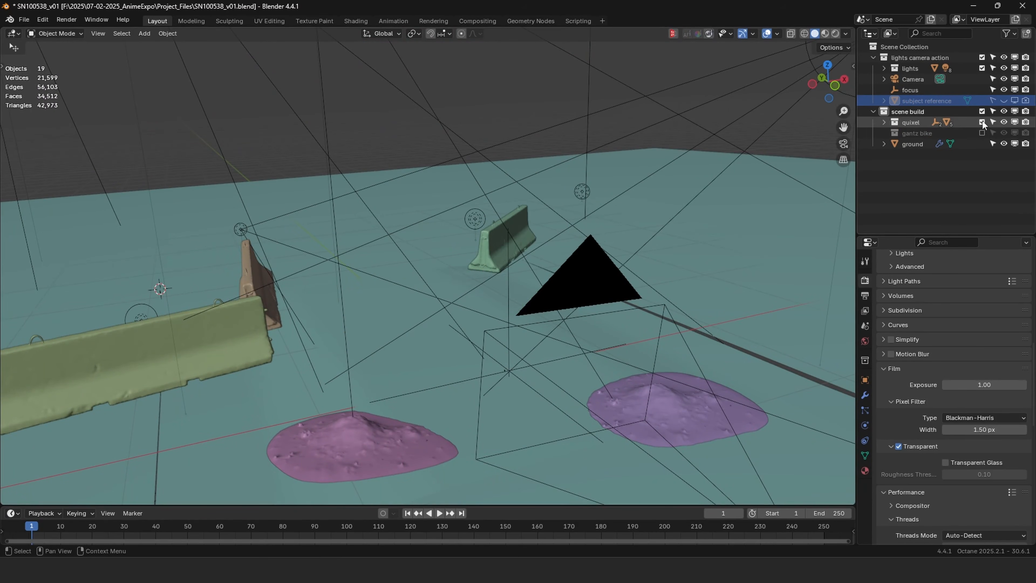
click(981, 121)
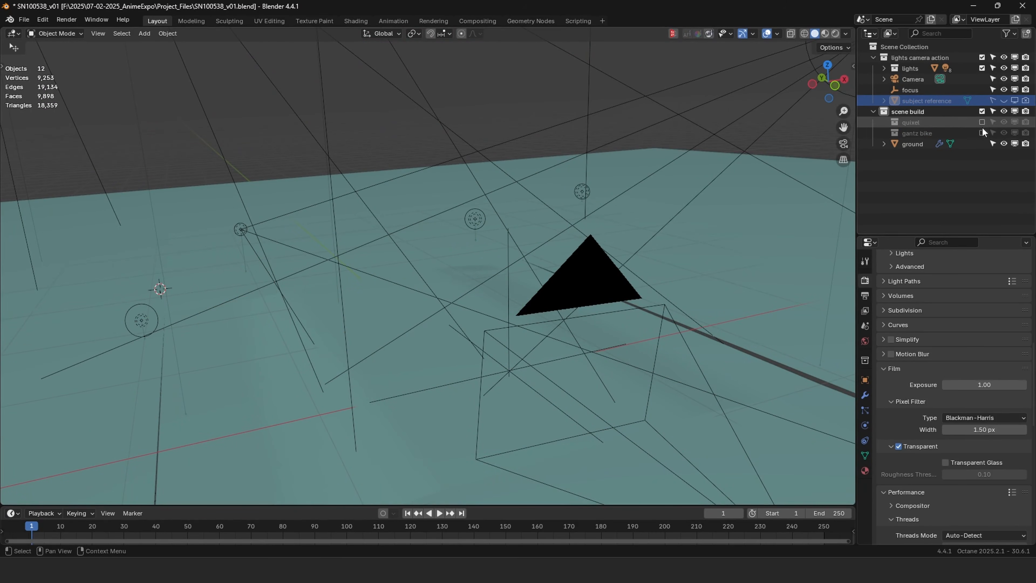
click(1003, 144)
scroll(580, 221, down, 8)
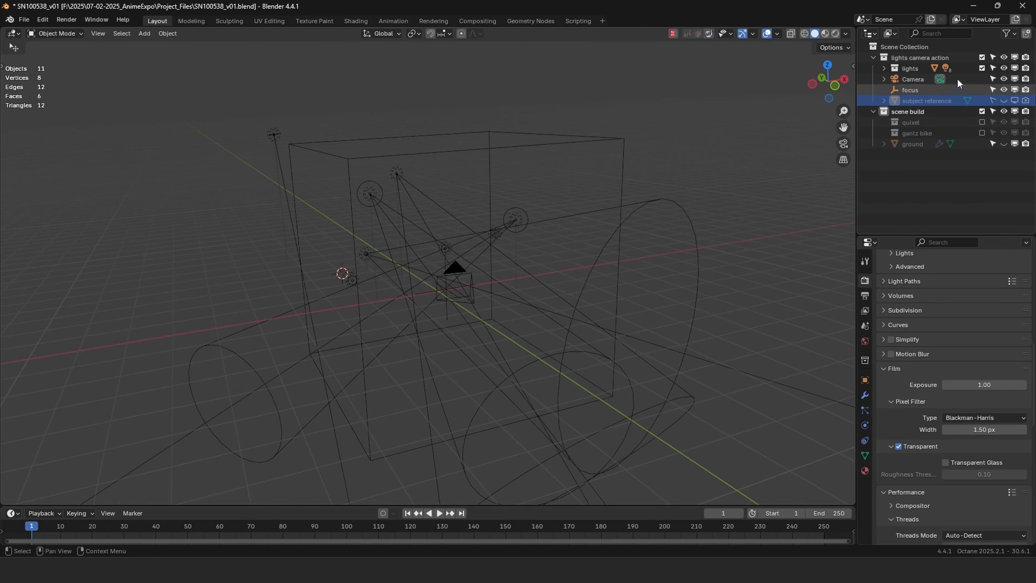
click(982, 68)
Hide the focus empty so that only the camera stays in the scene view.
scroll(497, 266, up, 4)
click(479, 260)
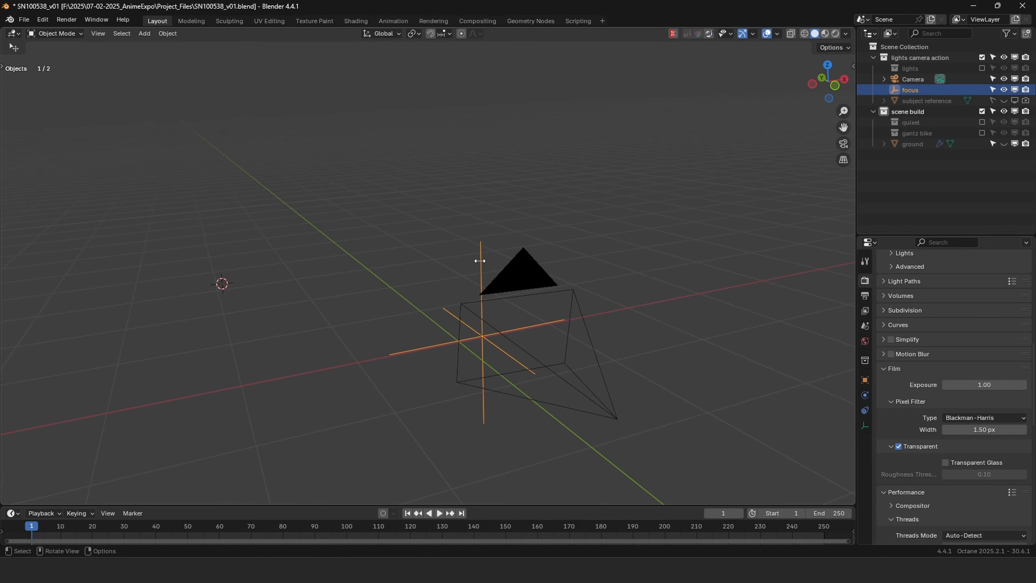
key(h)
Select the camera, show its lens and background image settings, and frame the view through the camera.
middle_drag(481, 261, 494, 196)
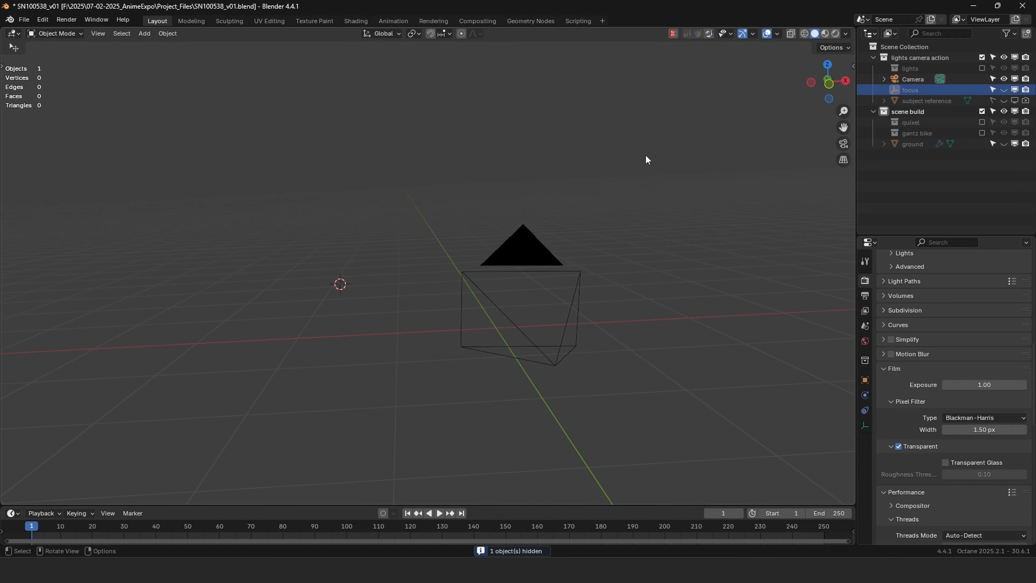
middle_drag(581, 164, 462, 185)
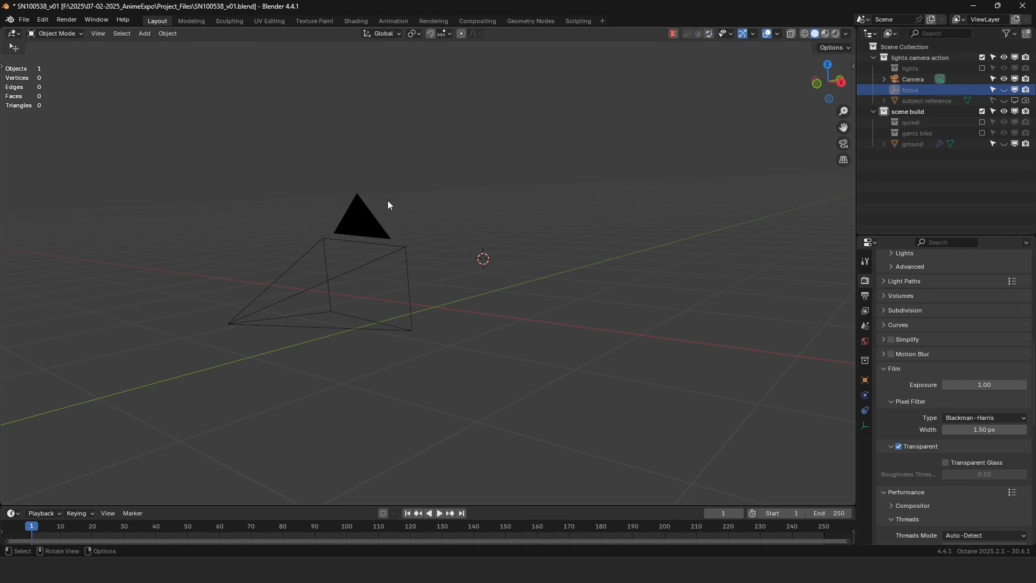
drag(388, 205, 390, 206)
middle_drag(390, 206, 474, 207)
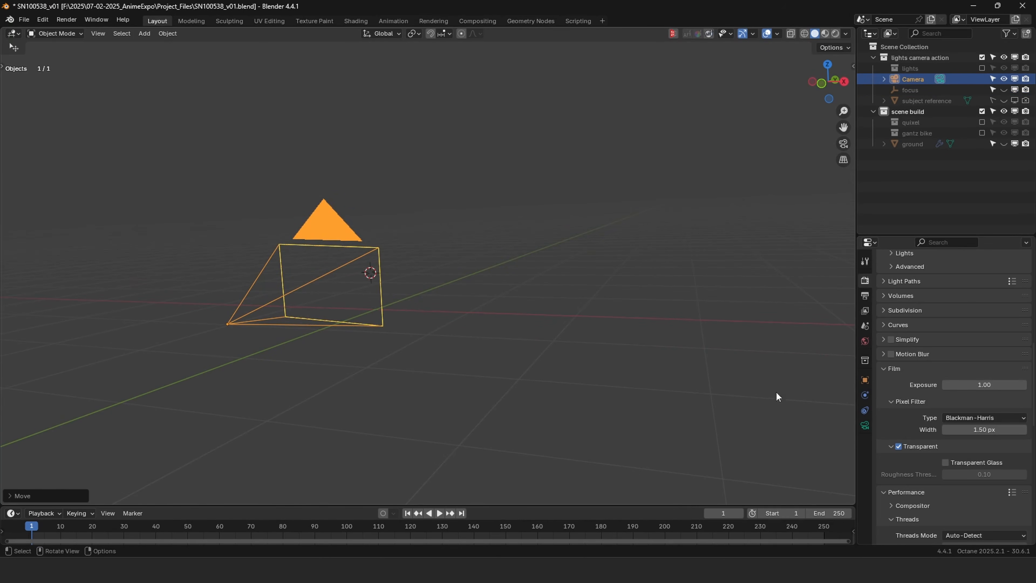
click(865, 425)
scroll(904, 398, up, 8)
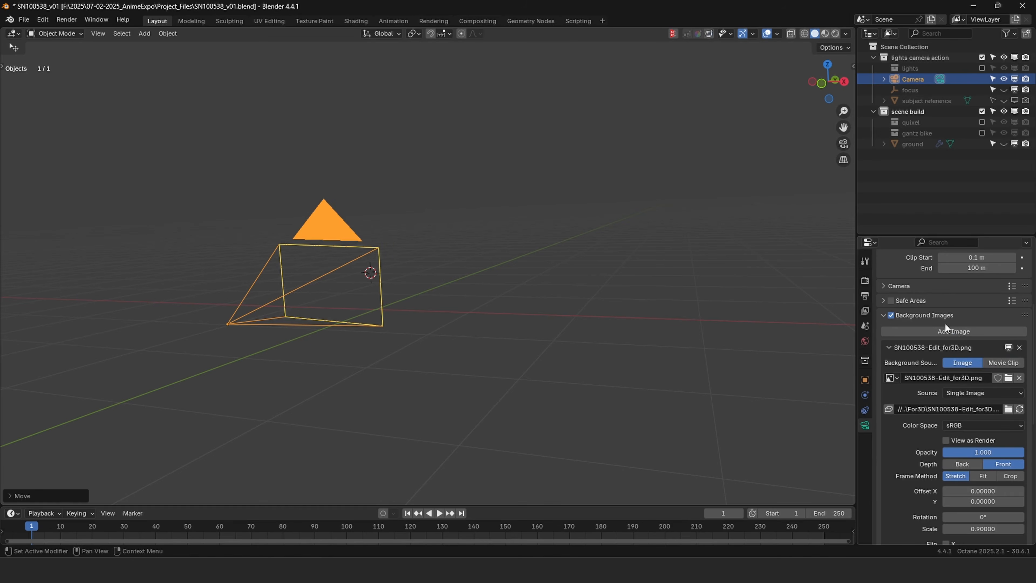
scroll(976, 310, up, 3)
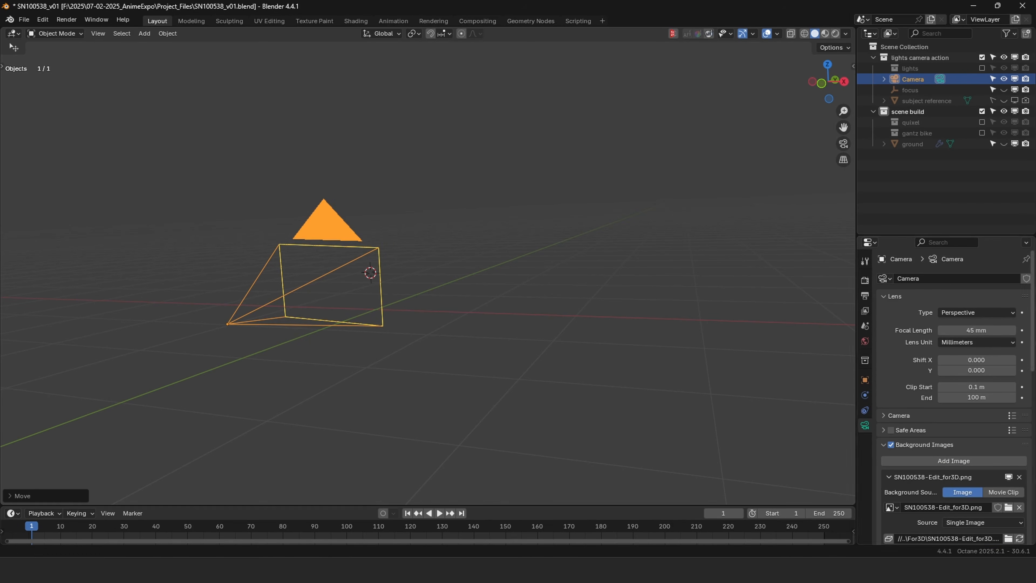
key(KP_0)
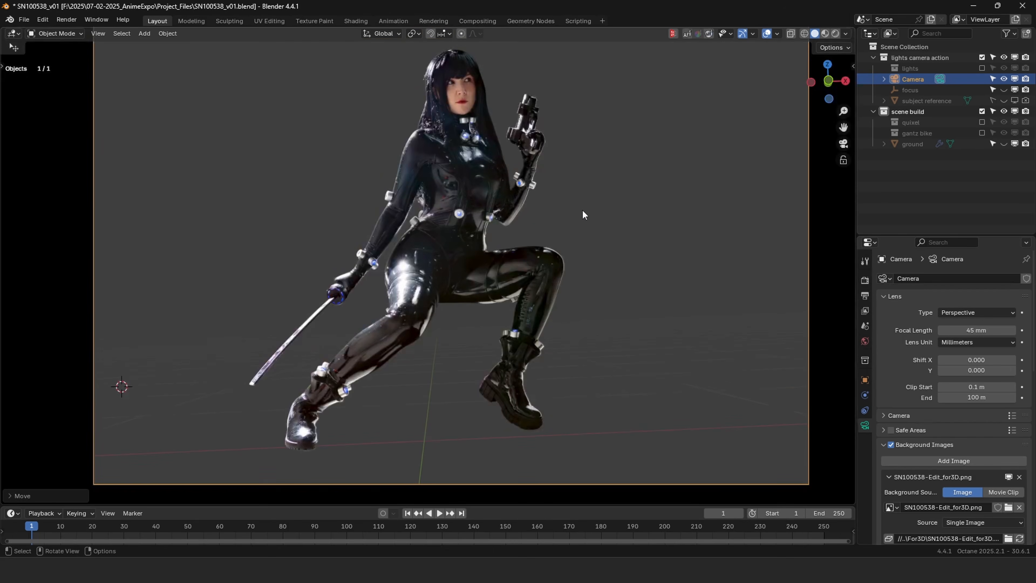
key(Home)
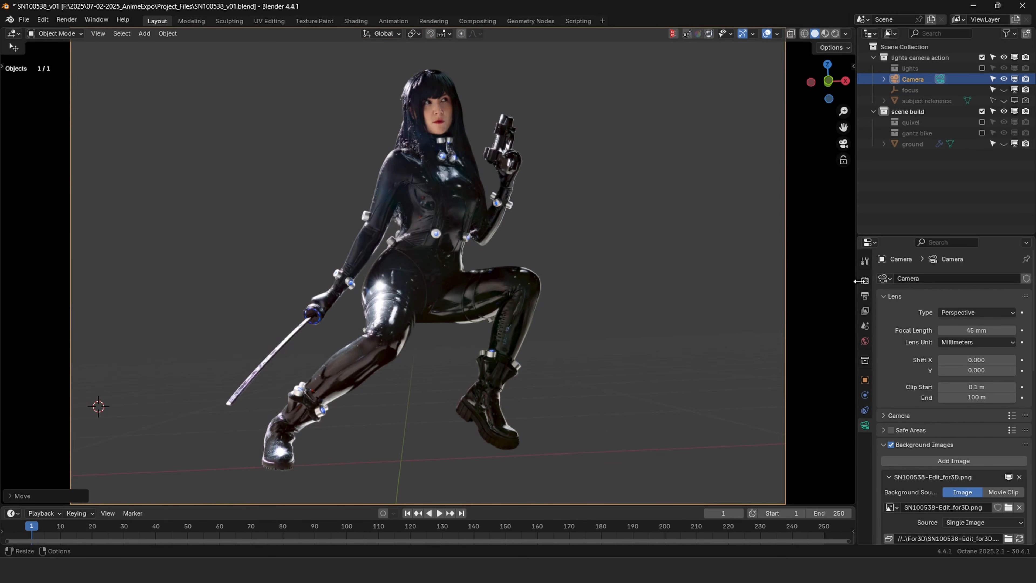
Try a vertical output resolution of 1080 px, and set it back to 1280 px.
click(865, 295)
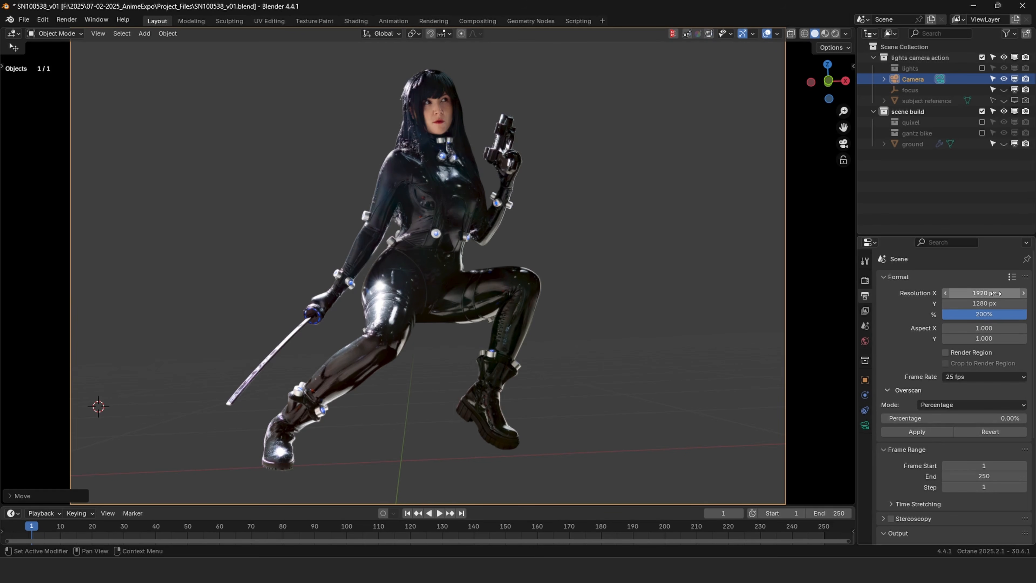
click(987, 303)
text(1080)
key(Return)
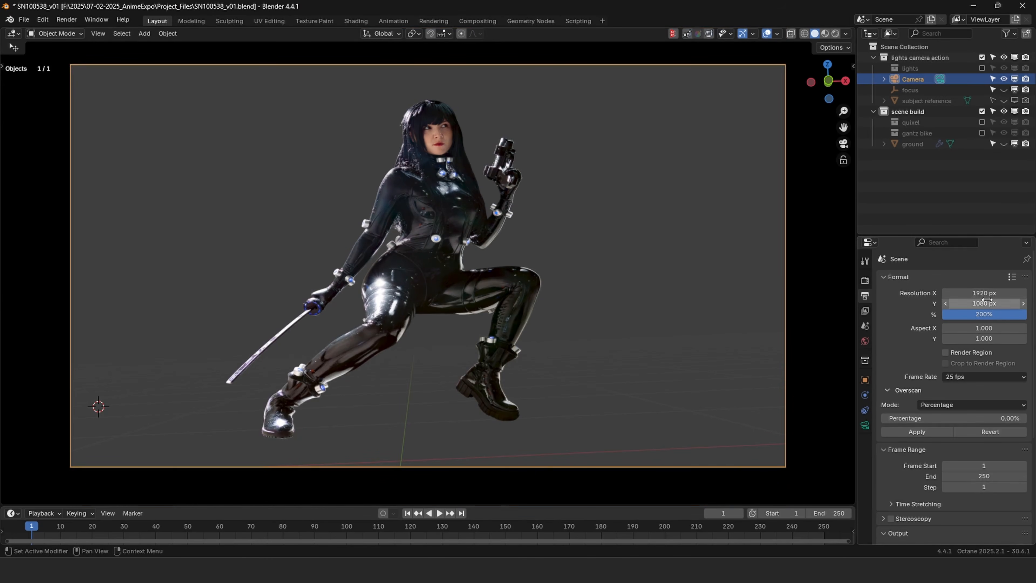
click(987, 302)
text(1280)
key(Return)
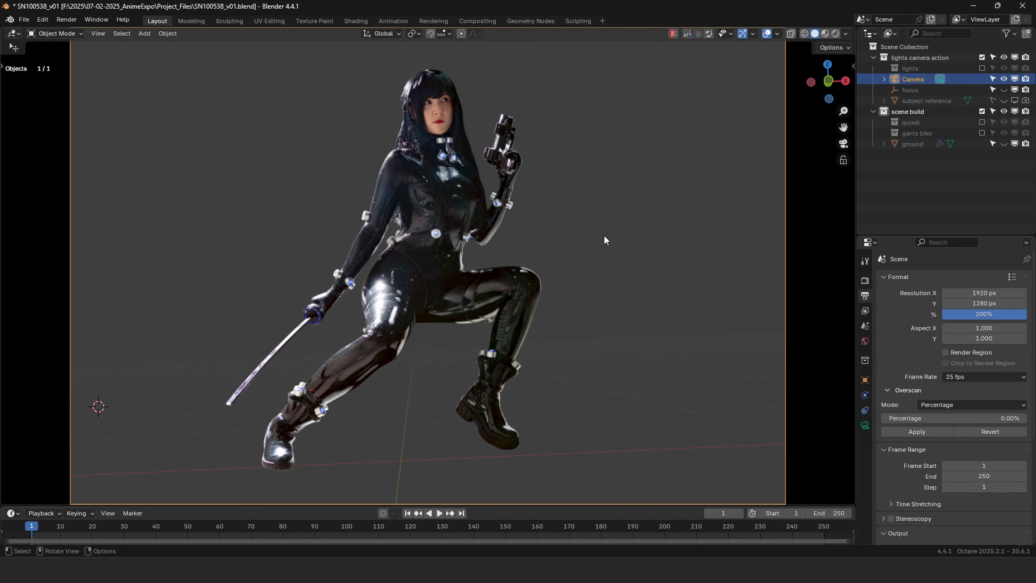
scroll(605, 240, down, 1)
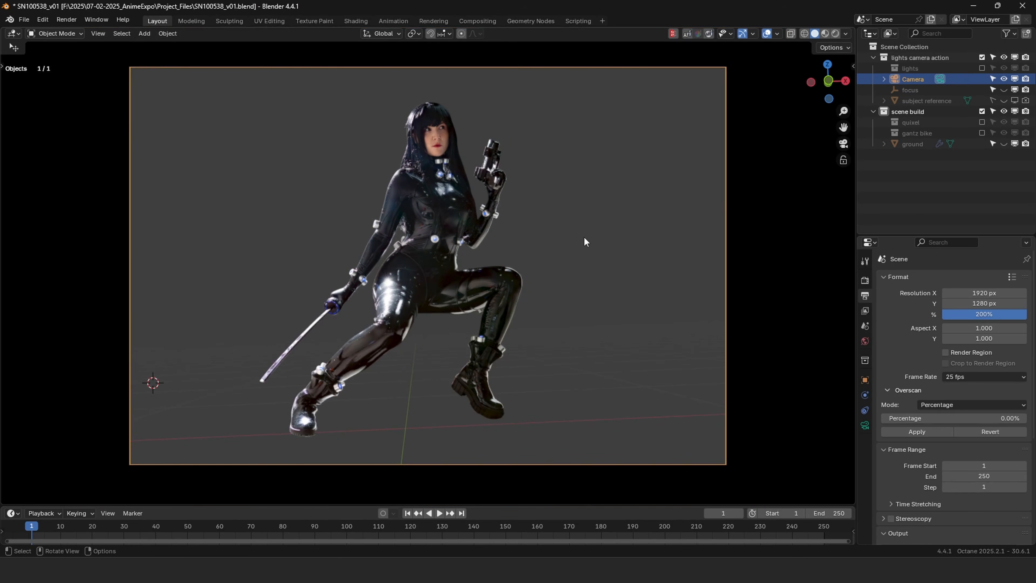
scroll(562, 253, up, 1)
mouse_move(605, 240)
ctrl+middle_down()
mouse_move(604, 258)
mouse_move(610, 234)
ctrl+middle_up()
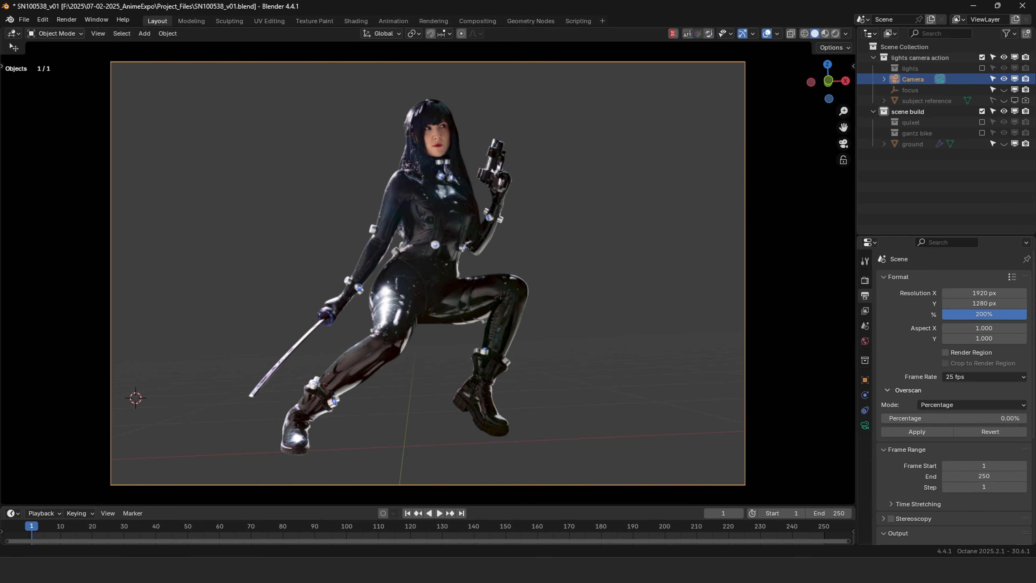
key(alt+Tab)
key(alt+Tab)
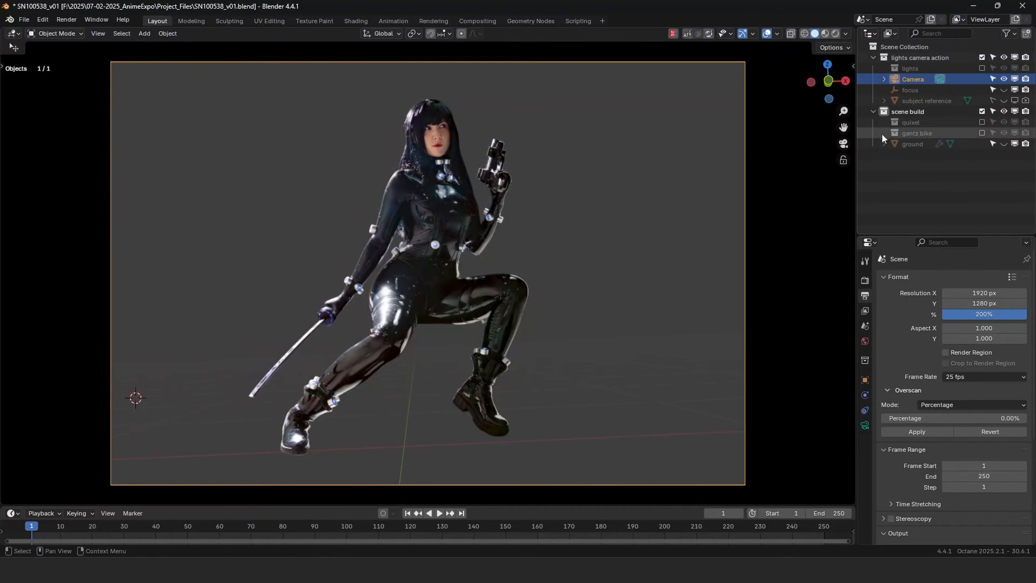
Reselect the camera and review the render output settings and the camera's lens and background image settings.
click(932, 158)
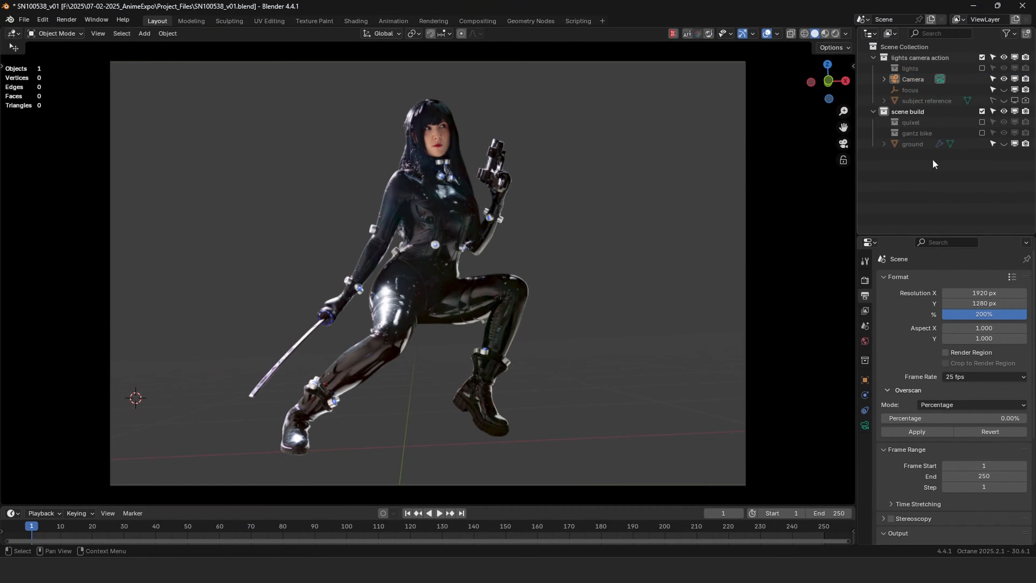
click(911, 78)
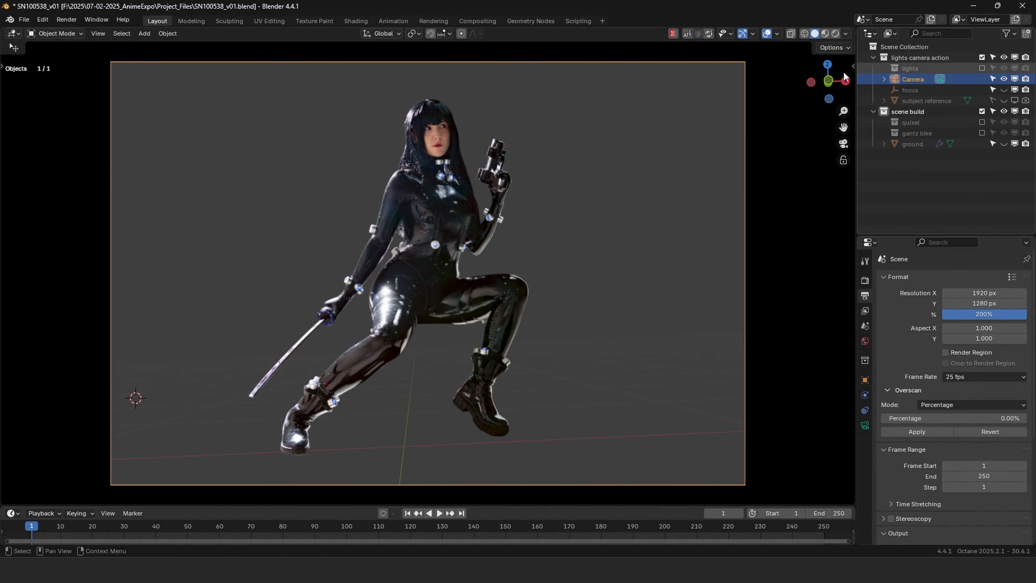
scroll(889, 378, down, 5)
scroll(889, 377, down, 2)
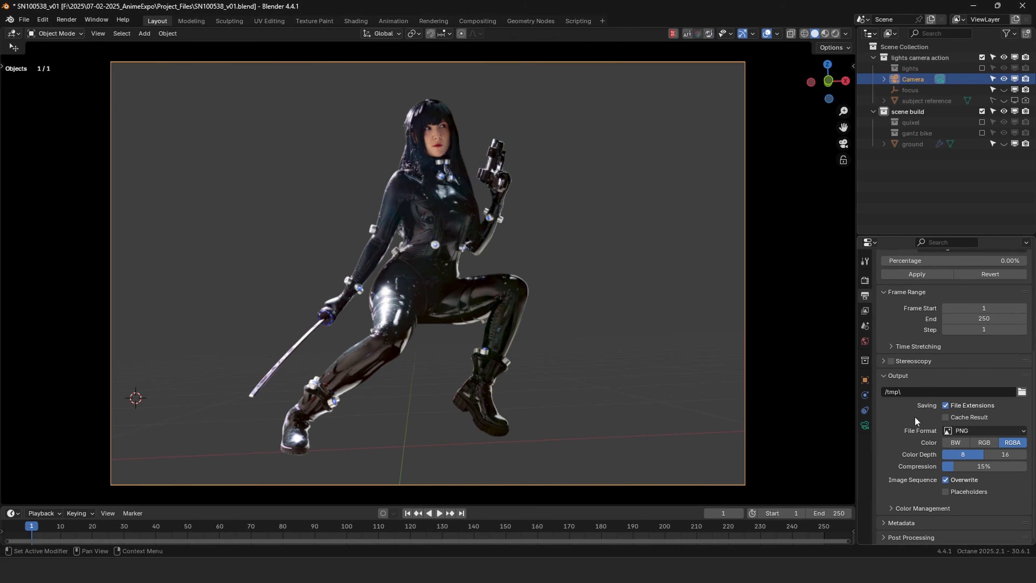
click(865, 425)
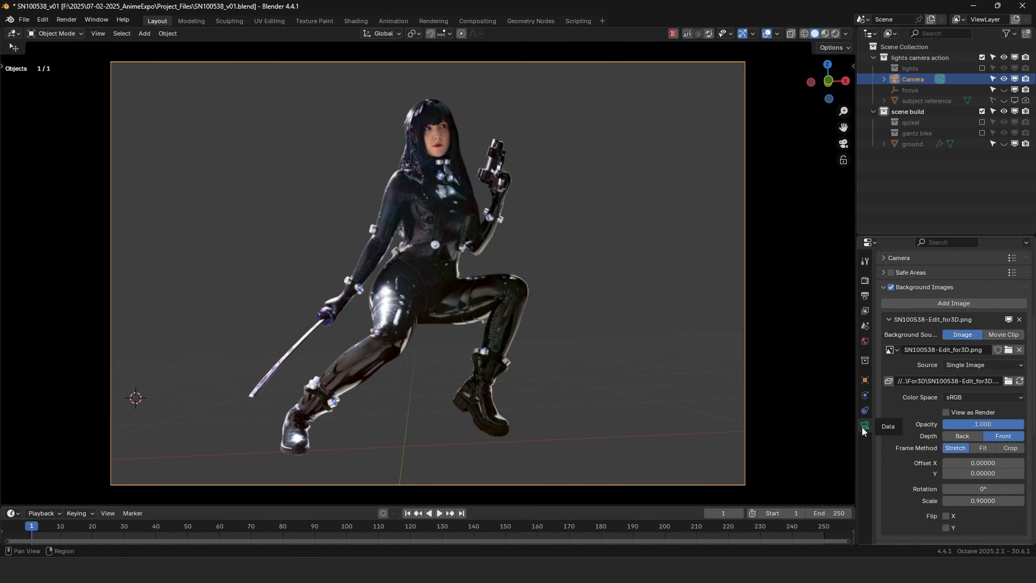
scroll(897, 386, up, 7)
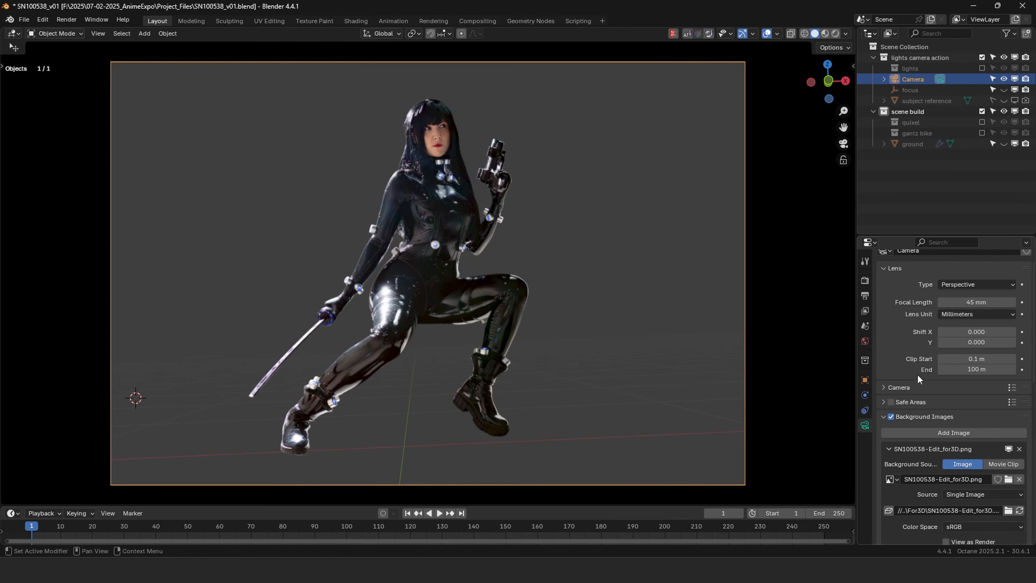
scroll(924, 350, down, 3)
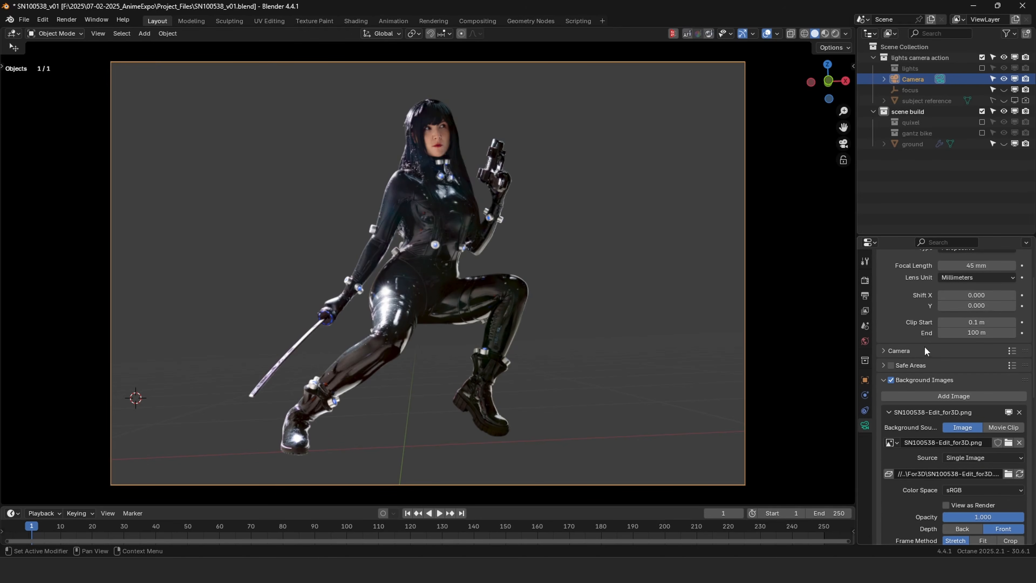
Turn the camera's background images off and back on.
click(890, 380)
click(884, 379)
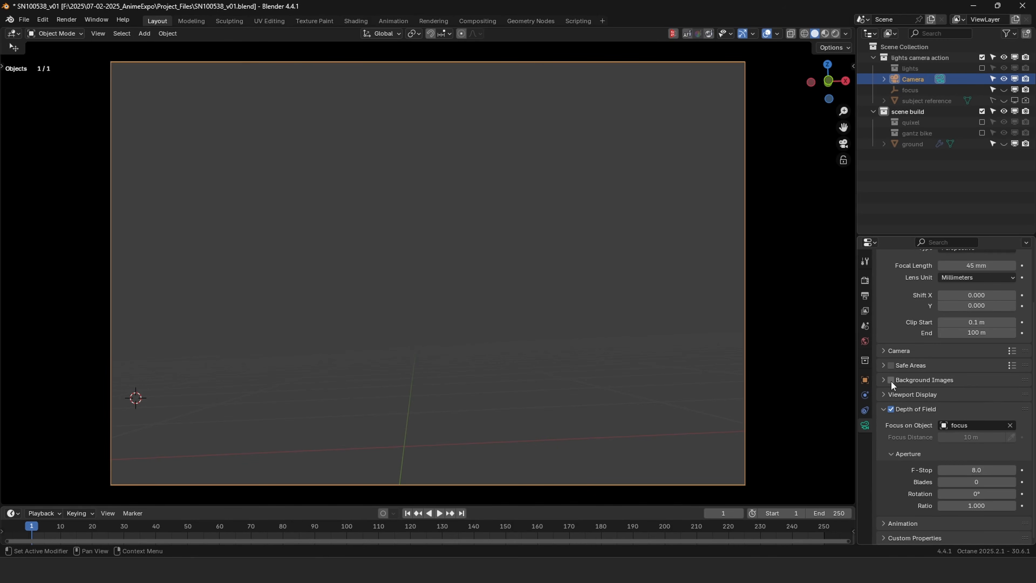
click(890, 379)
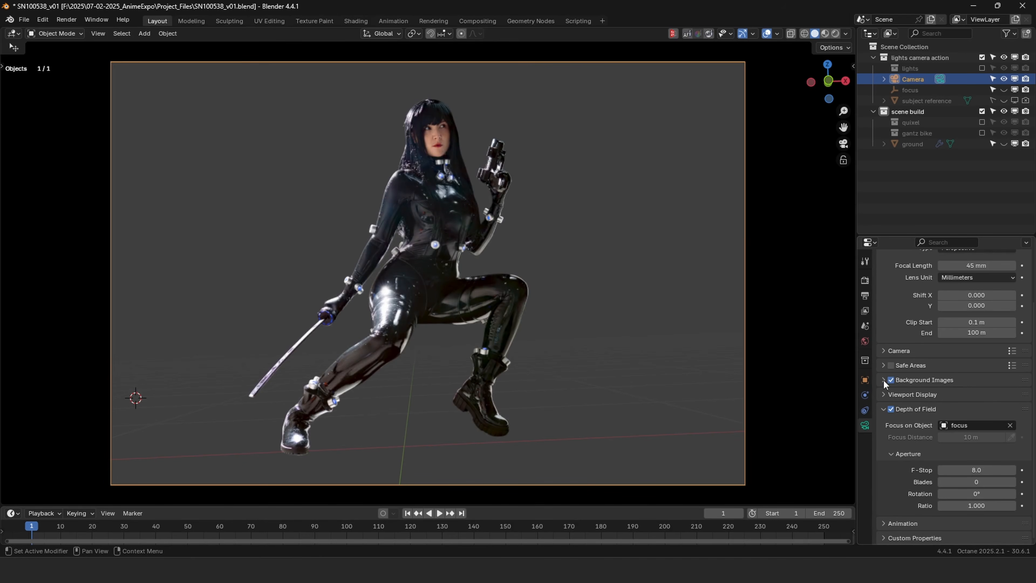
Try removing and re-adding the camera's SN100538-Edit_for3D.png background image, and clear the selection.
click(884, 380)
click(1019, 411)
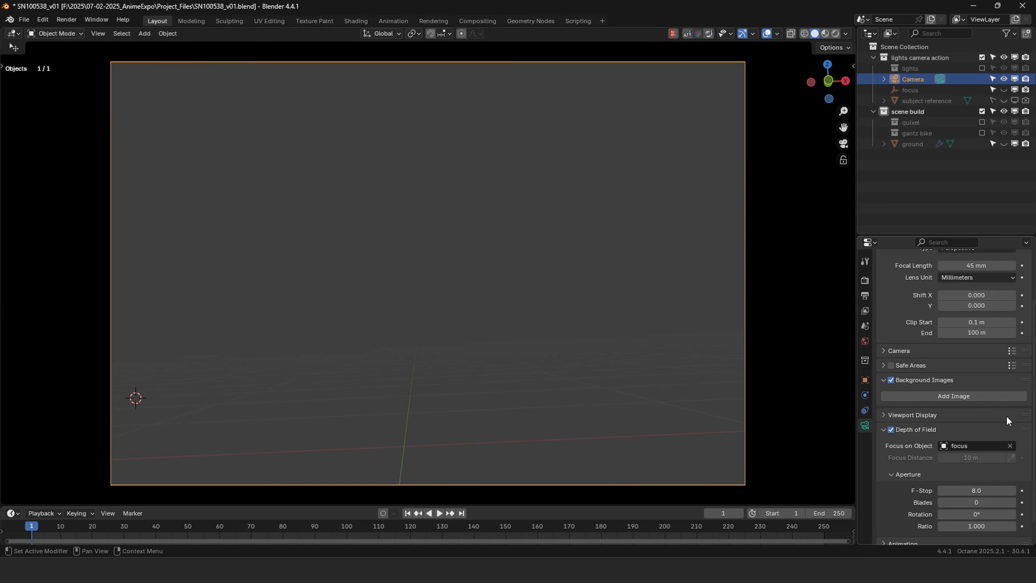
click(968, 395)
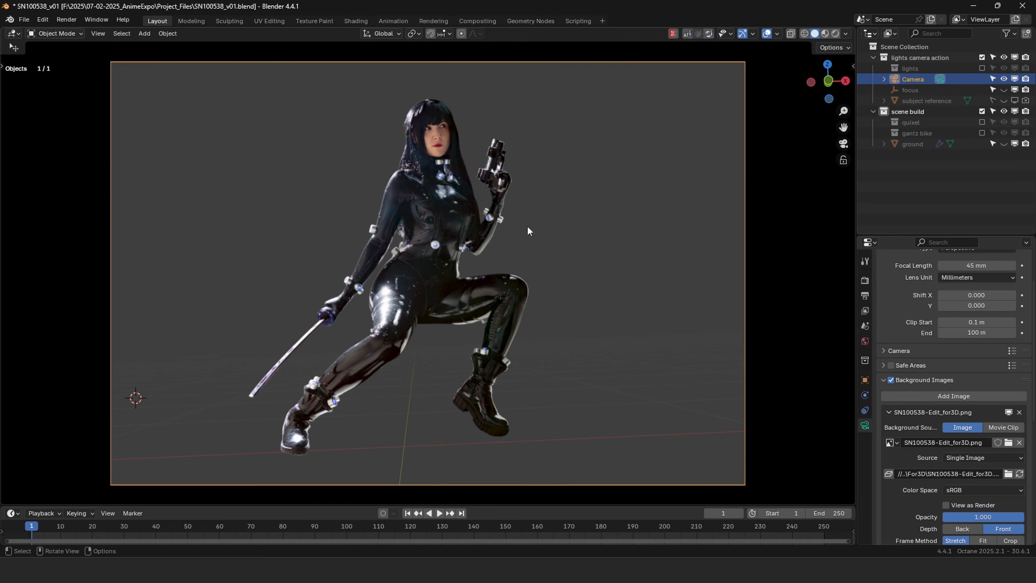
click(674, 184)
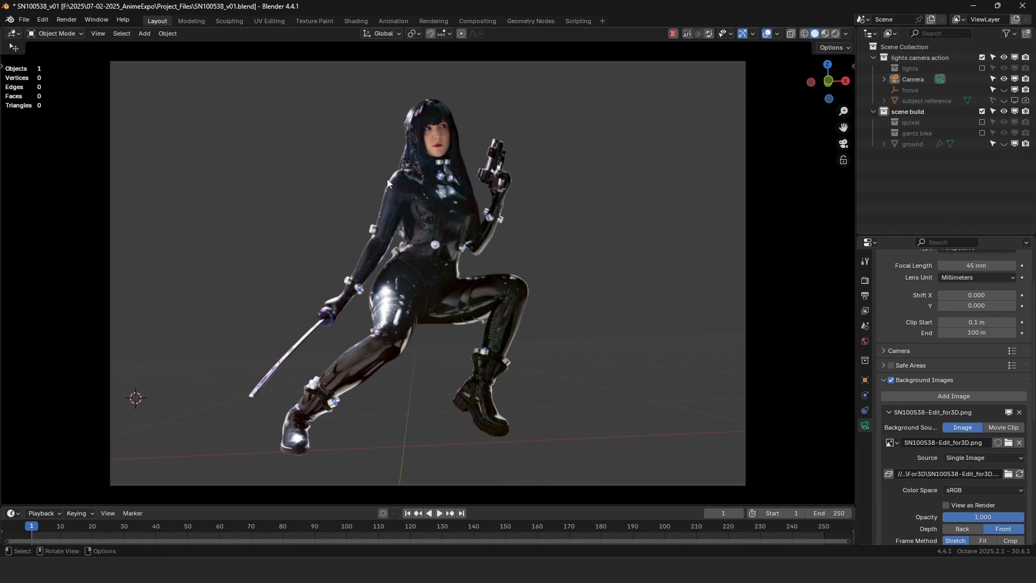
Try resetting the camera by clearing its location and rotation and rotating it 90 degrees about X.
click(912, 80)
scroll(495, 261, down, 3)
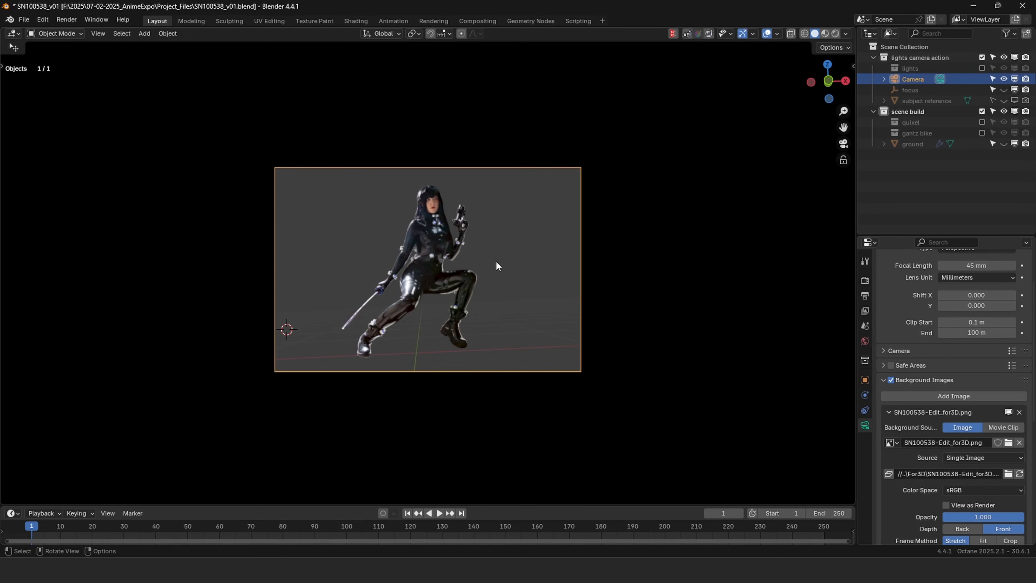
key(KP_0)
scroll(496, 262, down, 3)
key(g)
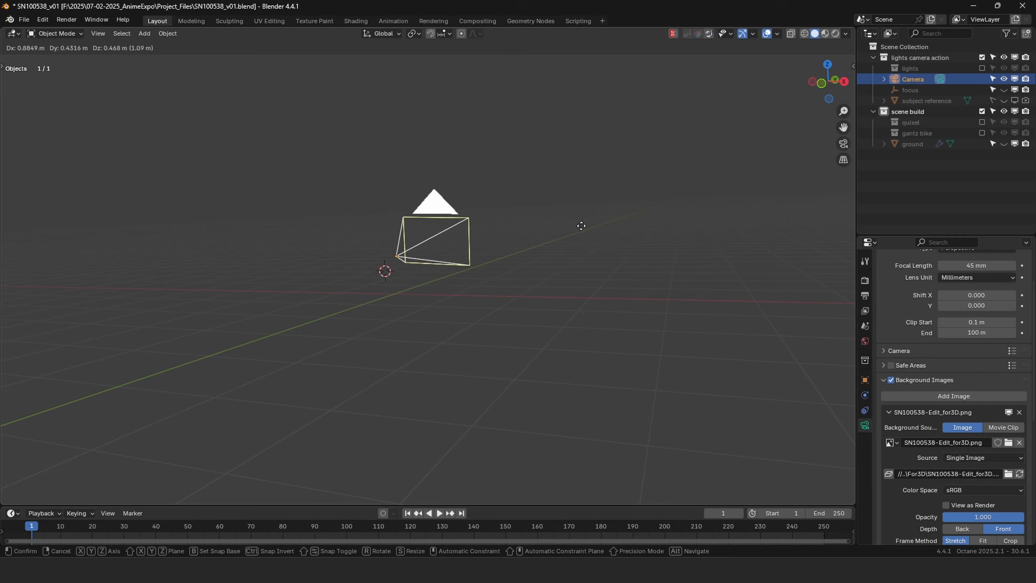
right_click(575, 229)
middle_drag(575, 234, 531, 234)
key(alt+g)
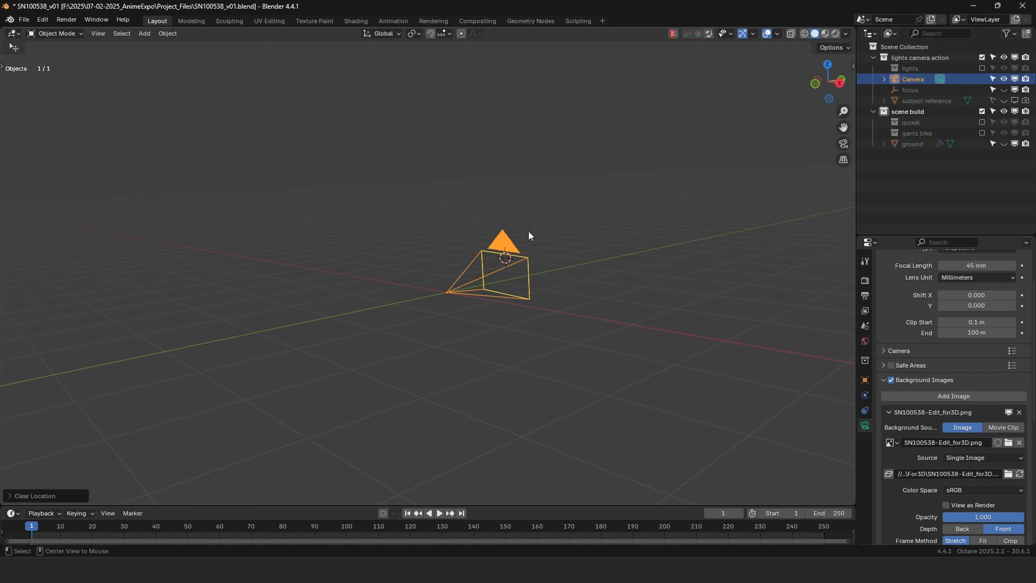
key(alt+r)
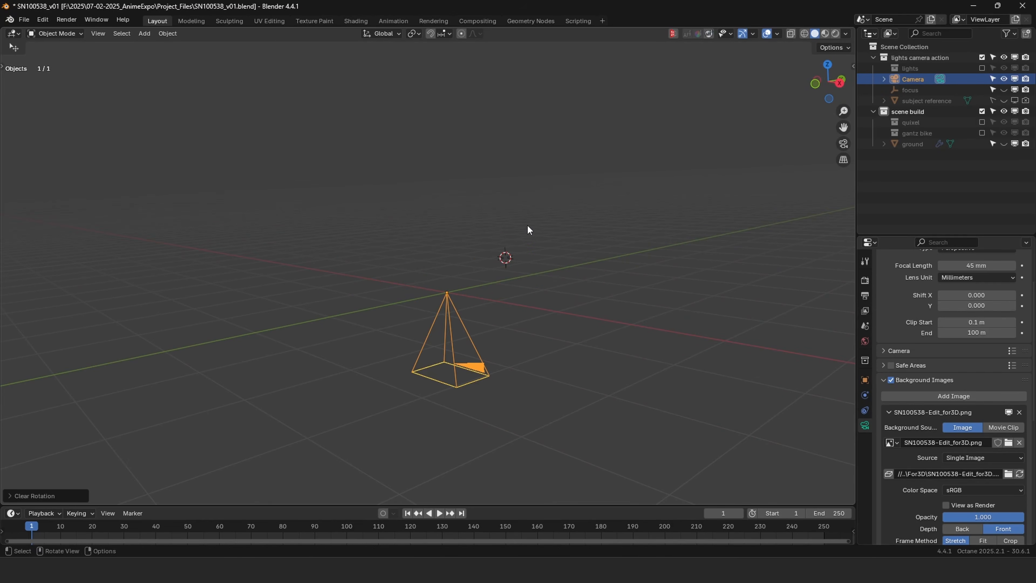
text(rx90)
key(Return)
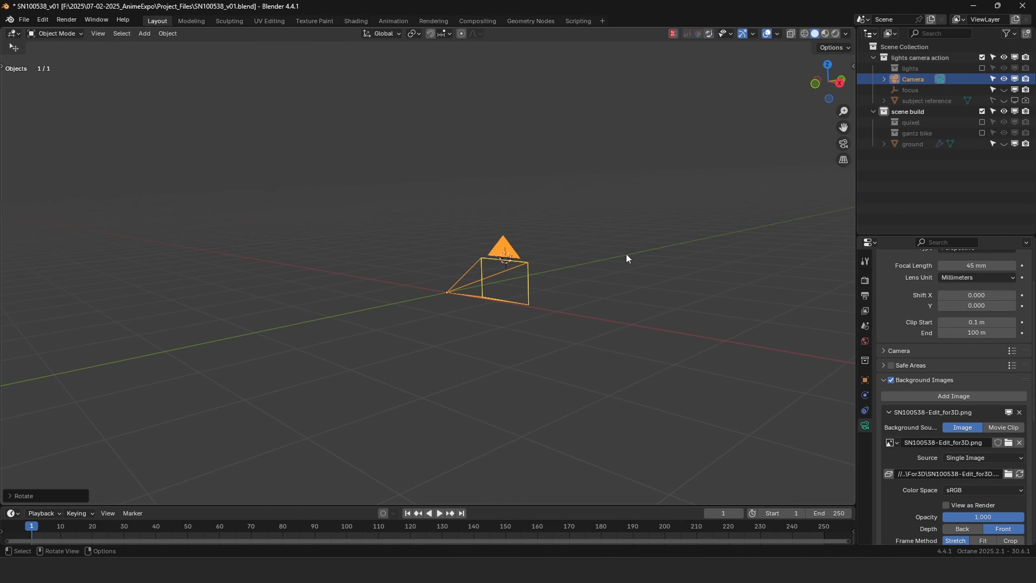
Try moving the reset camera freehand, and undo the move, the rotation and the cleared transforms.
middle_drag(627, 259, 579, 250)
key(g)
click(346, 222)
middle_drag(345, 222, 559, 263)
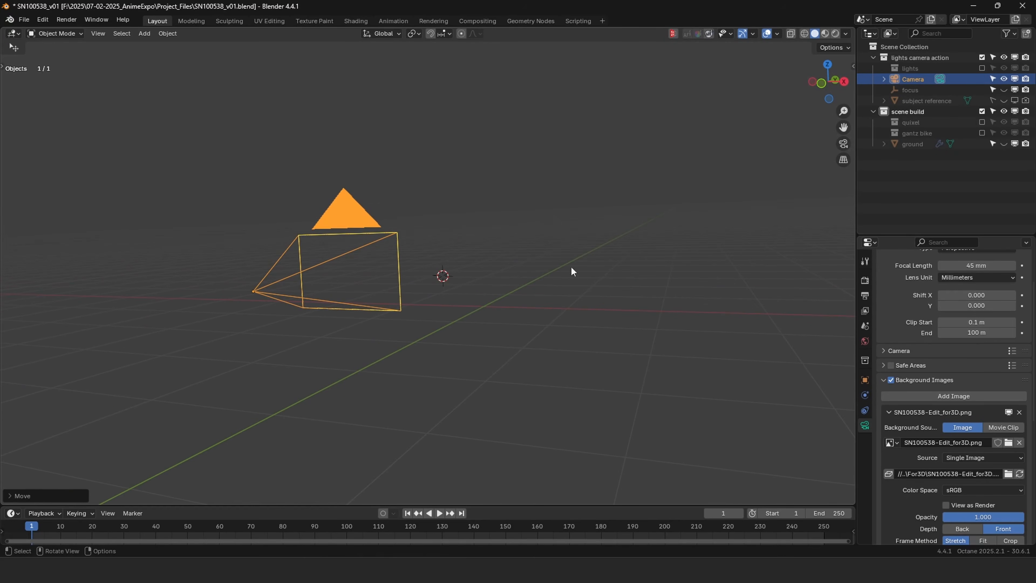
key(ctrl+z)
key(ctrl+z)
key(ctrl+z)
key(ctrl+z)
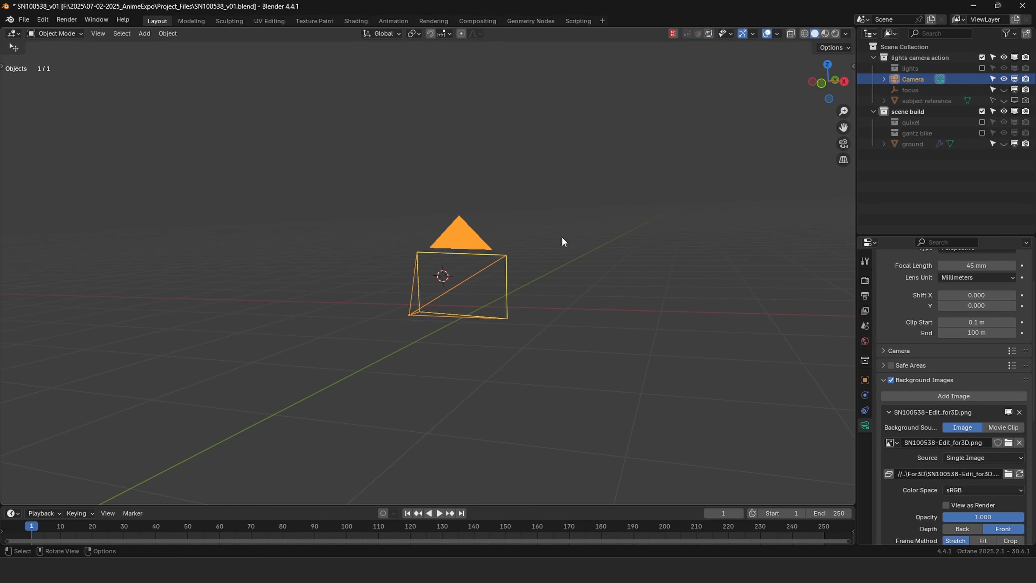
Reselect the camera in the scene and check the subject cutout through its view.
click(595, 253)
middle_drag(627, 258, 161, 263)
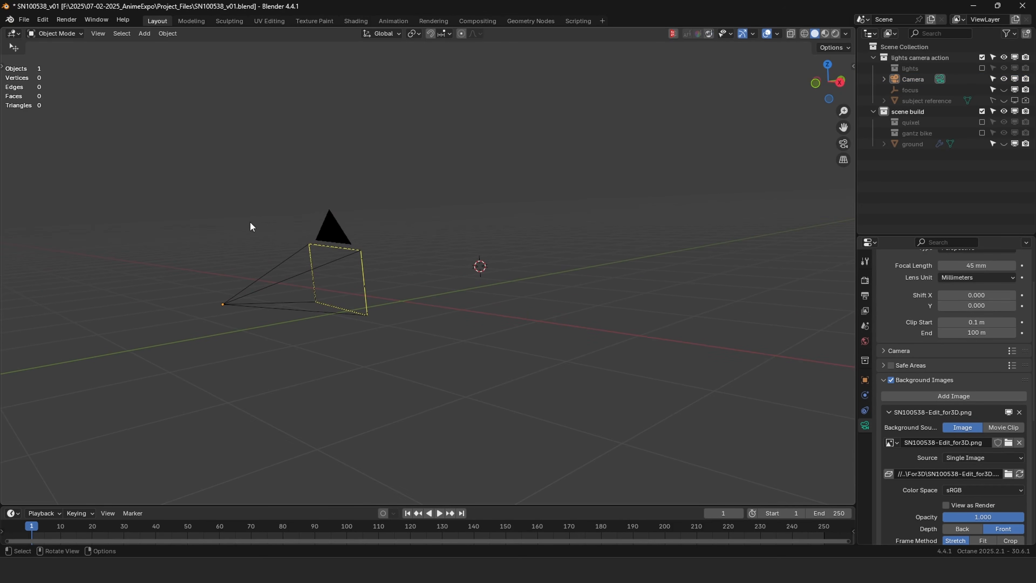
drag(350, 237, 346, 237)
key(KP_0)
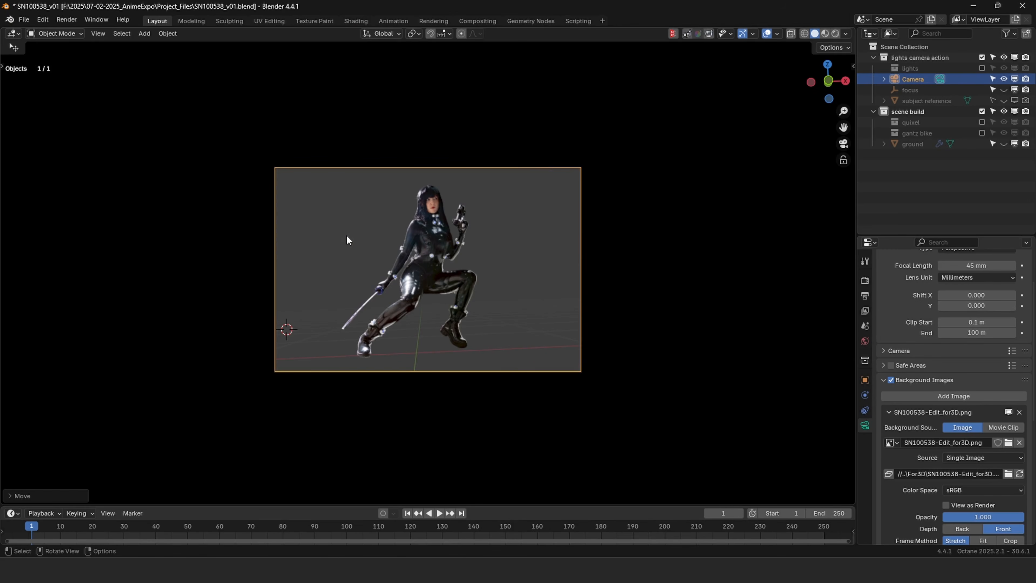
key(KP_0)
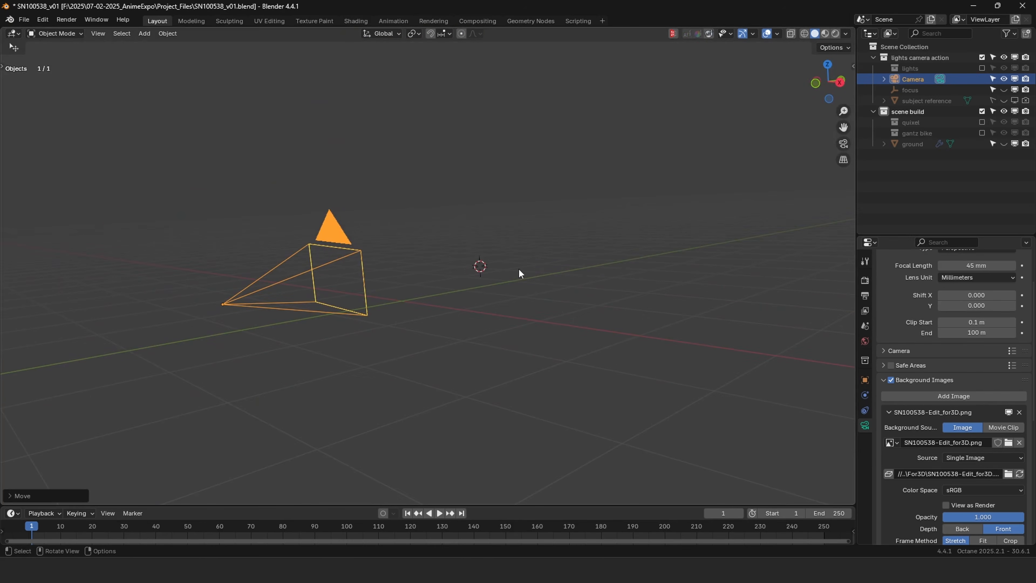
Unhide the subject reference mesh and select it.
click(1015, 100)
scroll(448, 264, up, 2)
click(410, 250)
middle_drag(416, 245, 367, 212)
scroll(424, 230, up, 3)
scroll(425, 232, up, 3)
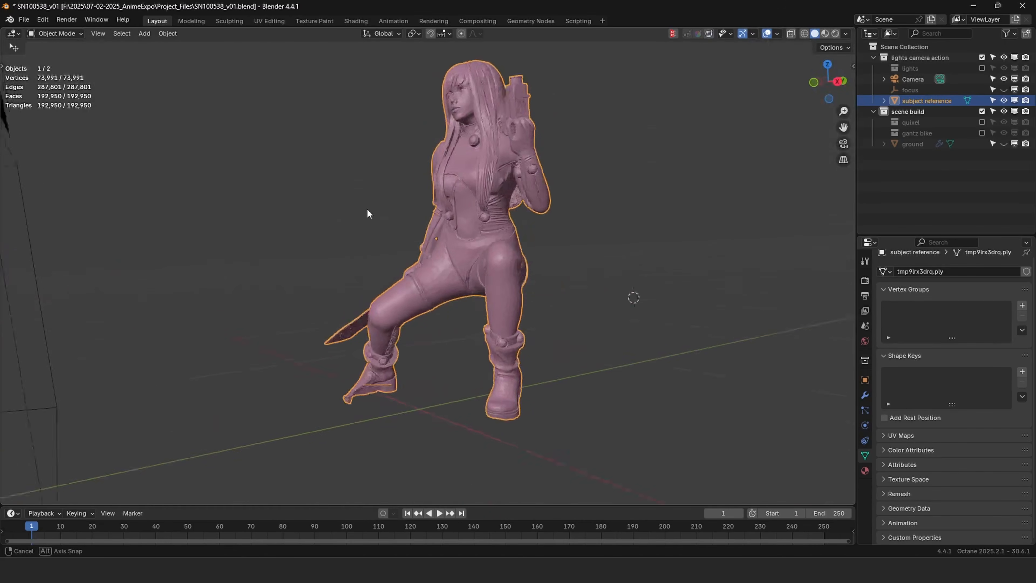
scroll(367, 211, down, 2)
Clear the location of the subject reference mesh and show it in front view.
middle_drag(545, 192, 512, 240)
key(KP_1)
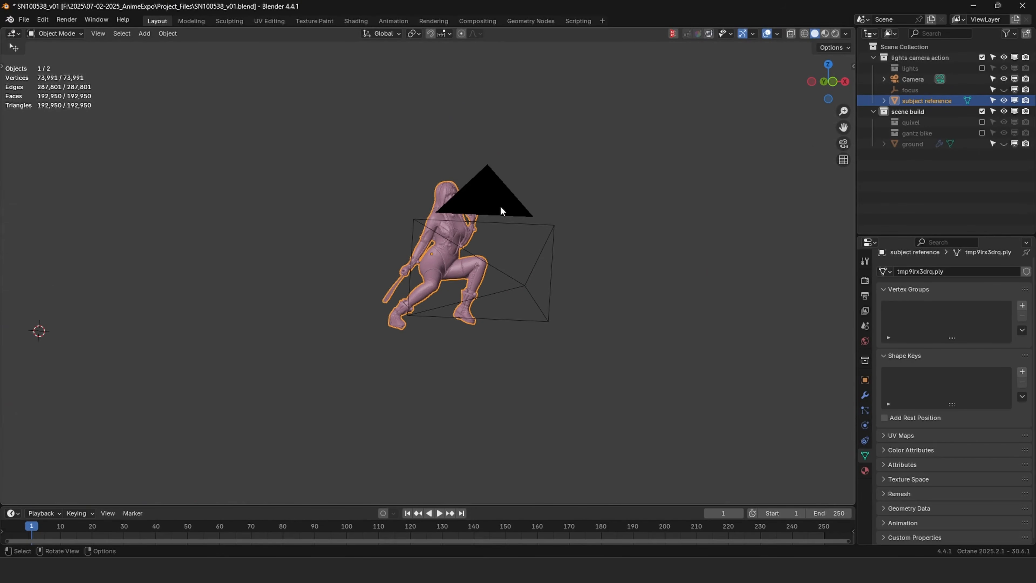
key(alt+g)
middle_drag(594, 302, 554, 297)
key(KP_1)
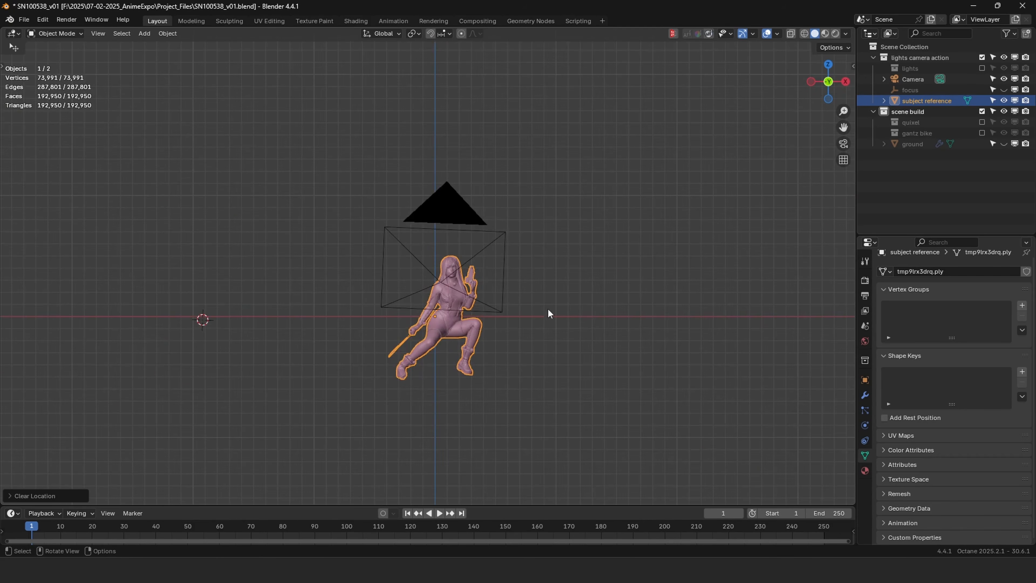
Raise the subject reference mesh about 0.53 m so its feet sit near the ground line.
scroll(547, 308, up, 3)
key(g)
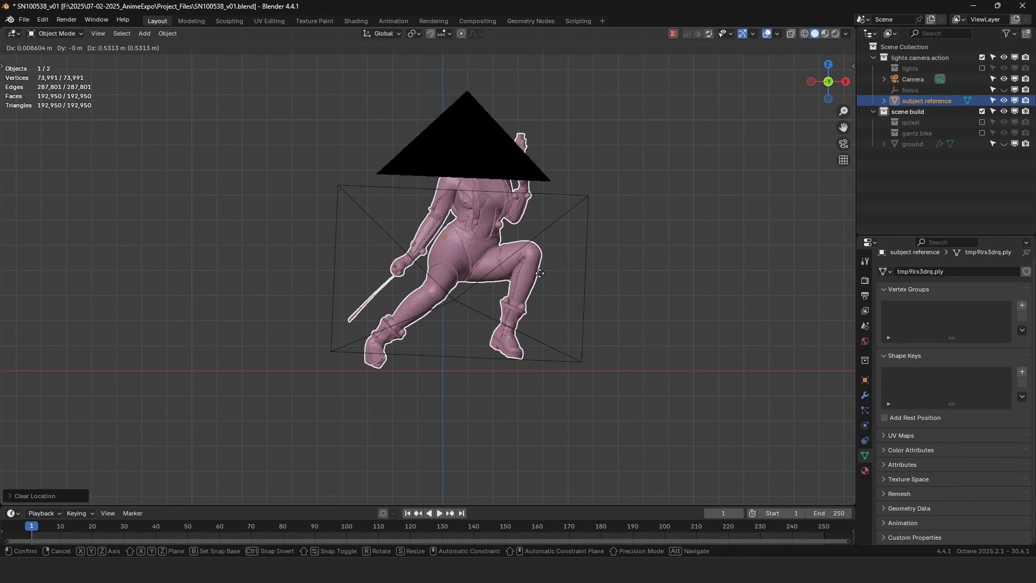
click(539, 274)
Fine-tune the subject reference mesh's position in front view so the lower boot meets the ground line.
scroll(393, 421, up, 4)
shift+middle_drag(393, 421, 424, 268)
scroll(343, 361, up, 2)
key(g)
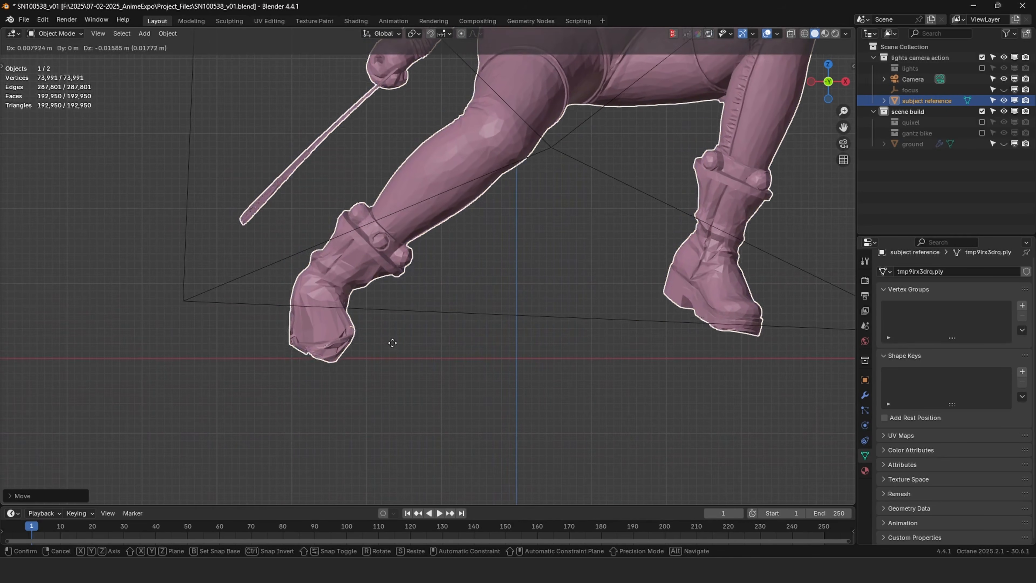
click(386, 345)
key(g)
click(347, 354)
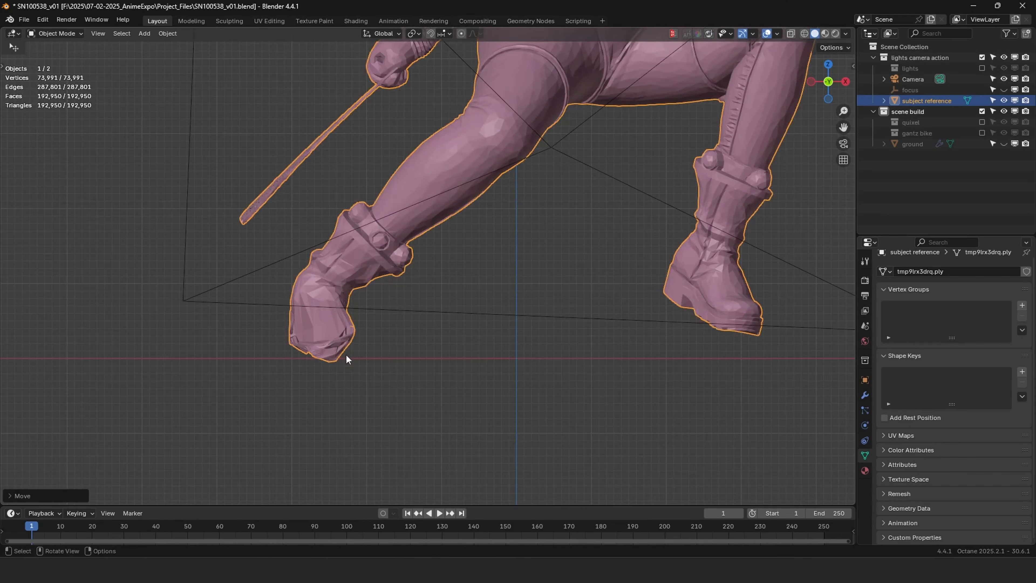
scroll(342, 351, down, 5)
scroll(341, 352, up, 5)
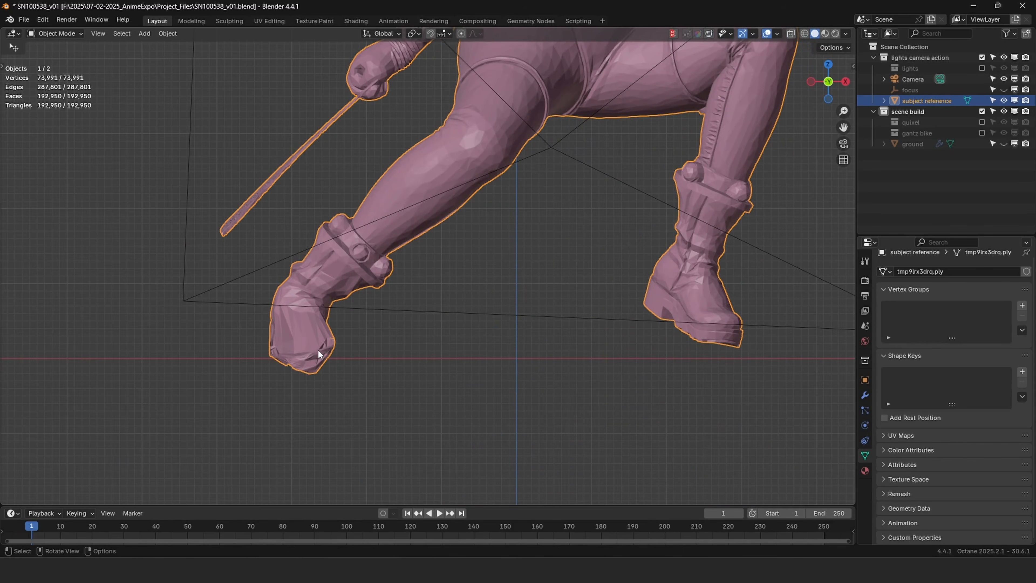
Try raising the sole vertices of the two boots with proportional editing in Edit Mode.
key(Tab)
drag(301, 355, 331, 394)
key(g)
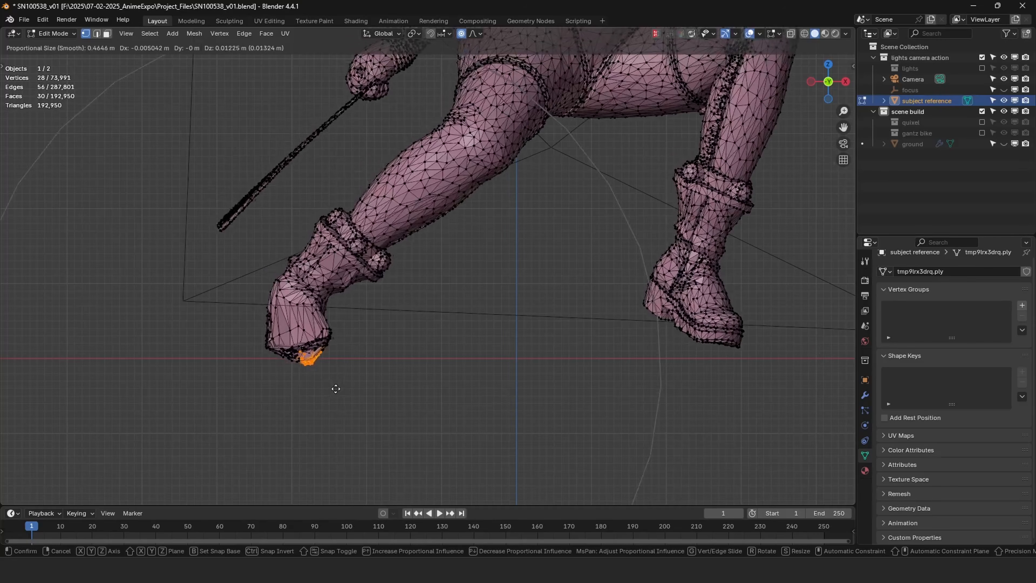
scroll(336, 389, up, 14)
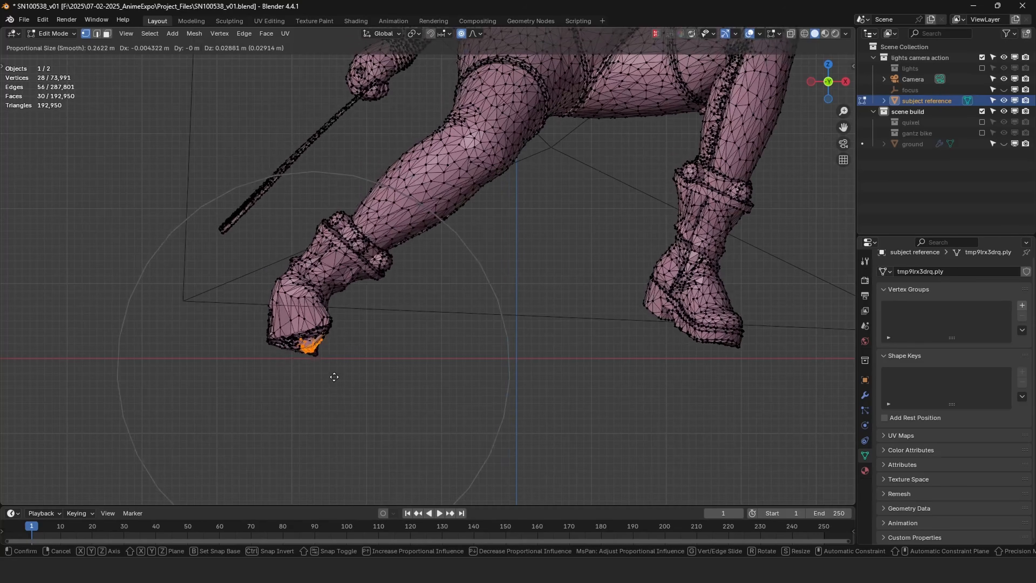
click(322, 387)
drag(710, 332, 754, 371)
key(g)
scroll(752, 371, down, 4)
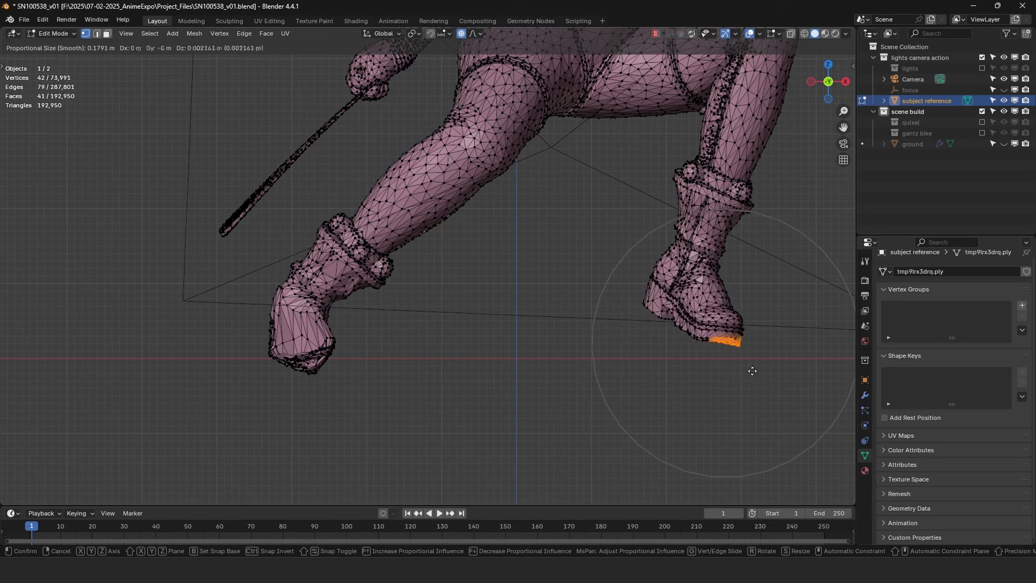
click(751, 372)
key(Tab)
Select the camera and compare the subject reference mesh with the background cutout, both through the camera and from outside it.
middle_drag(595, 345, 621, 367)
scroll(595, 268, down, 9)
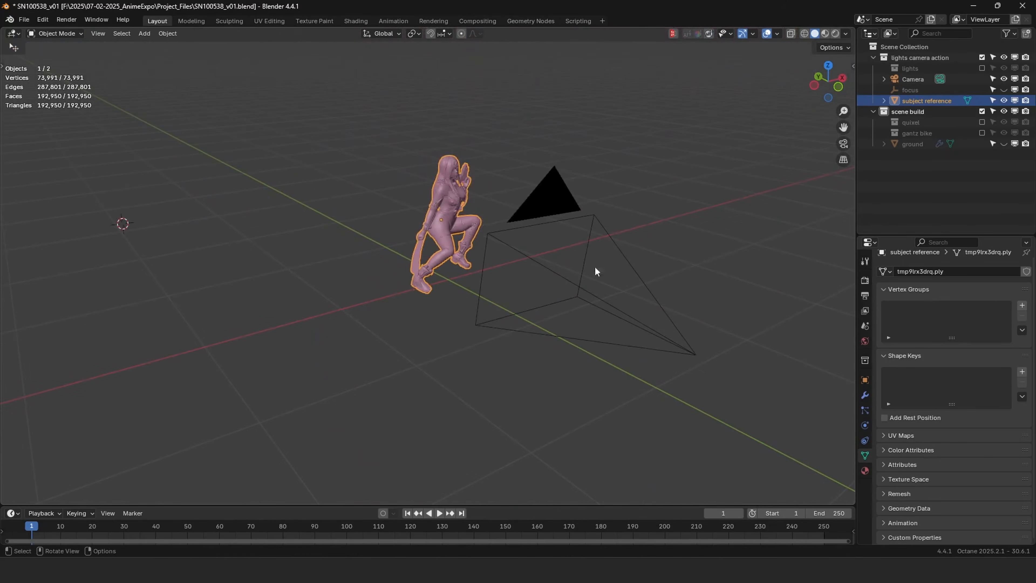
middle_drag(595, 271, 481, 239)
click(535, 219)
key(KP_0)
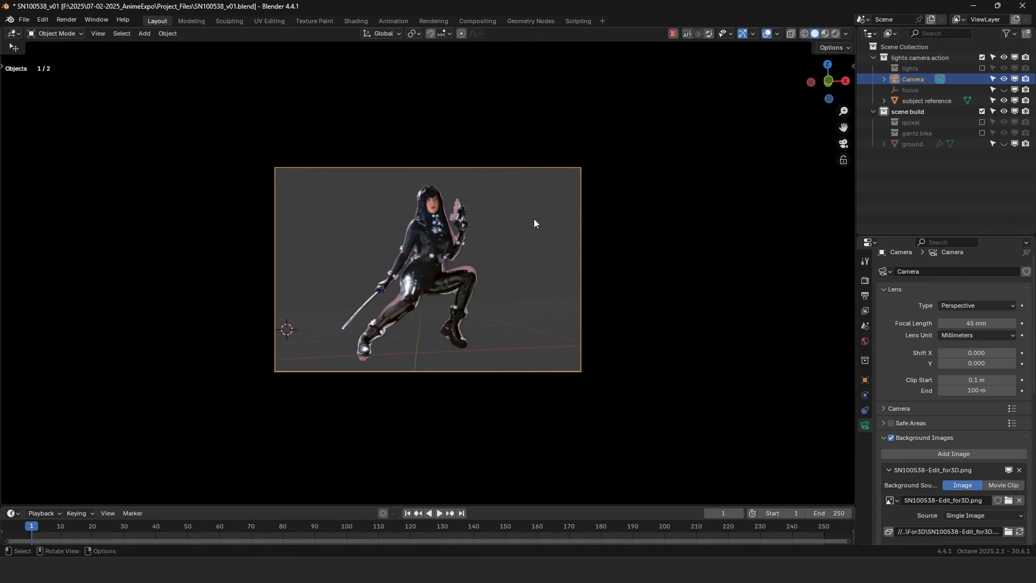
key(Home)
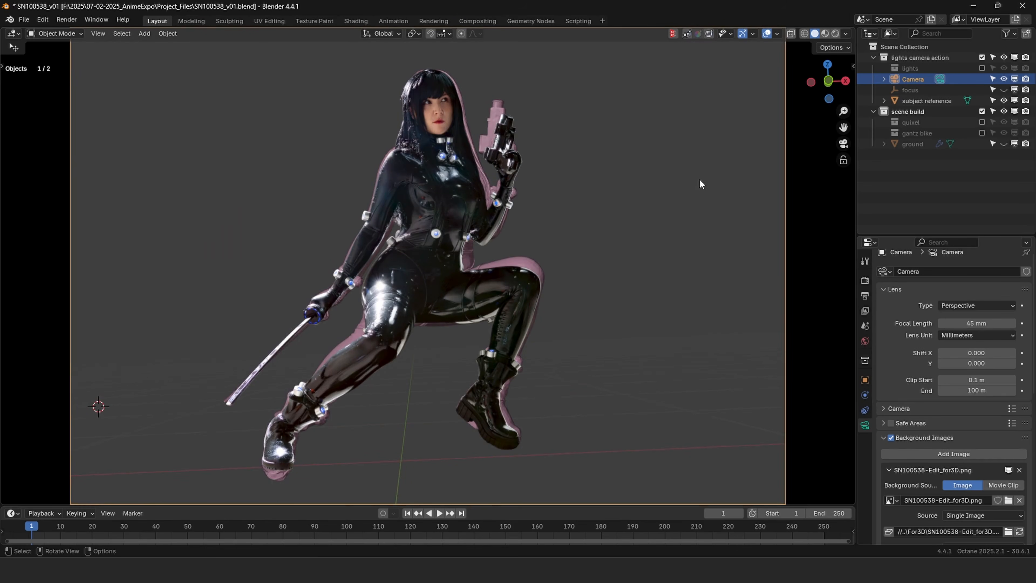
middle_drag(614, 186, 495, 249)
shift+middle_drag(495, 221, 502, 261)
scroll(474, 299, up, 4)
middle_drag(485, 220, 509, 225)
key(KP_0)
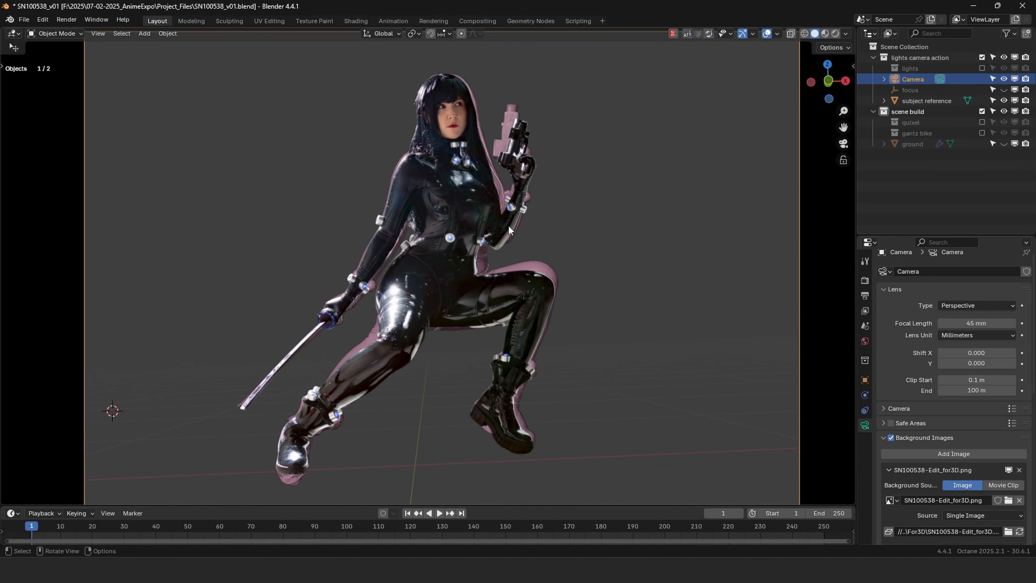
key(q)
click(508, 225)
Leave the camera view and display the viewport's view lock settings.
middle_drag(540, 270, 512, 282)
scroll(512, 282, down, 5)
shift+middle_drag(637, 237, 586, 277)
key(n)
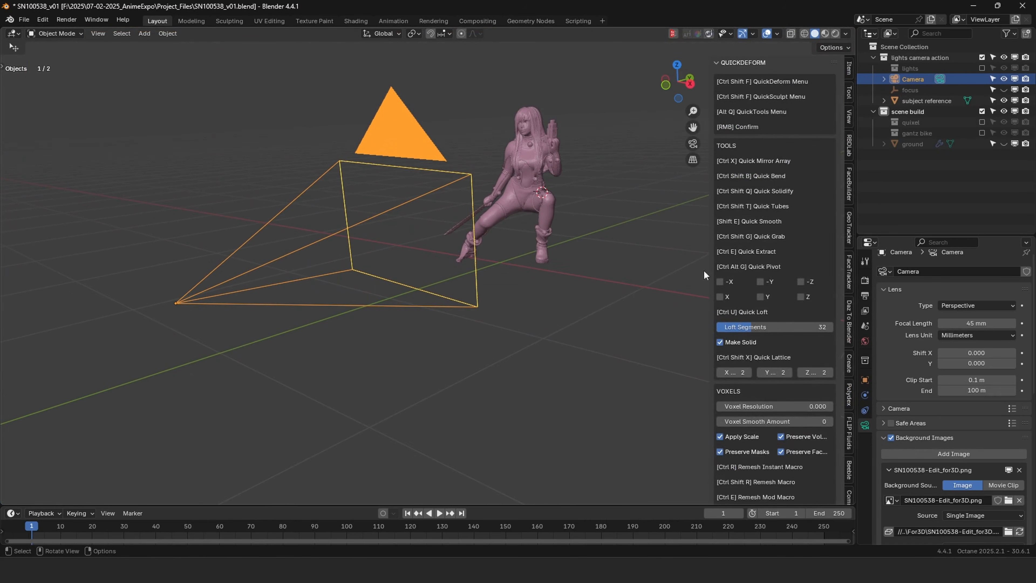
click(848, 65)
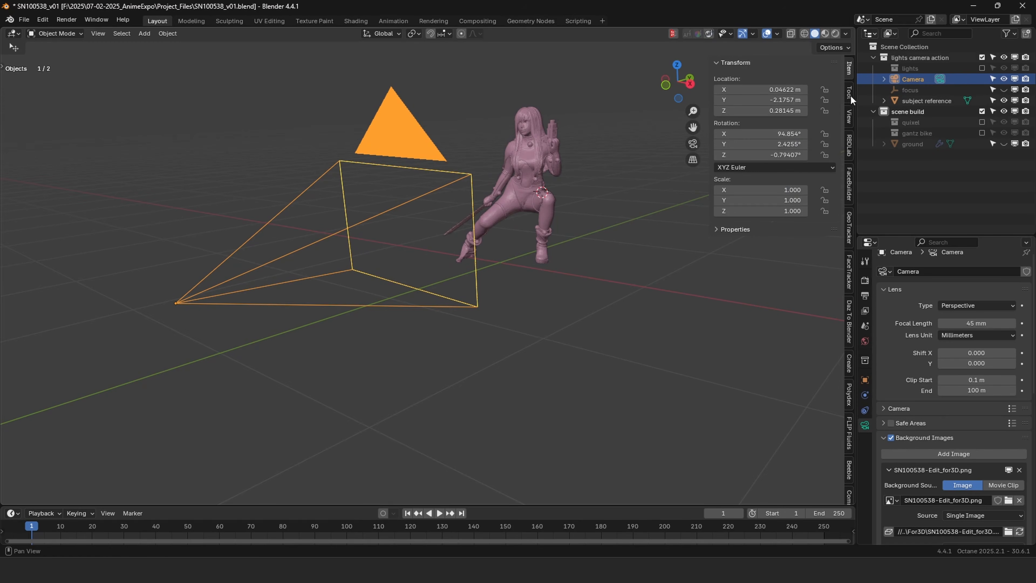
click(849, 117)
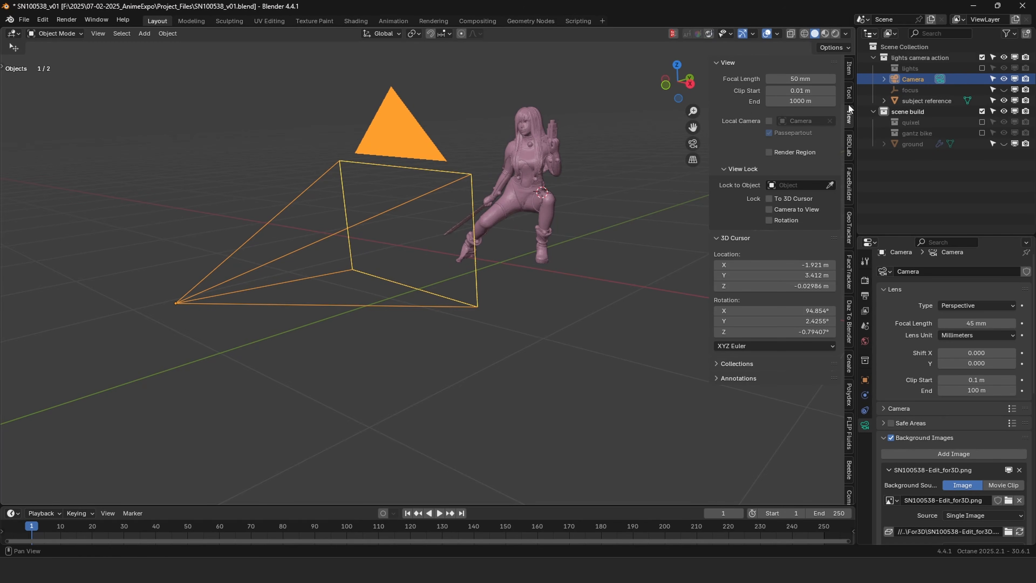
Try locking the view to the 3D cursor, and clear the selection.
click(435, 295)
click(413, 140)
click(769, 199)
key(alt+a)
click(769, 199)
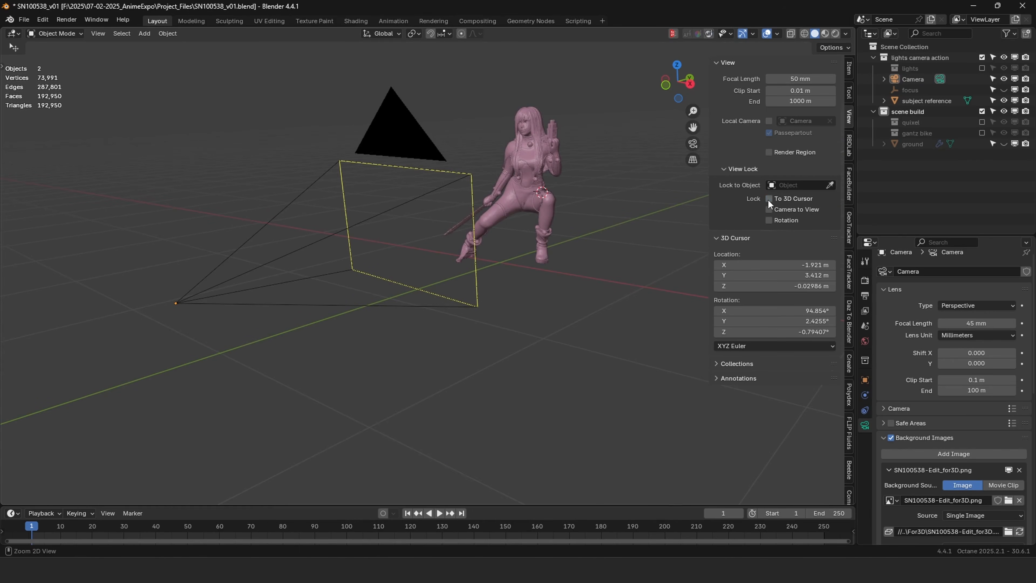
Enable the Camera to View lock and look through the camera.
click(847, 66)
click(849, 89)
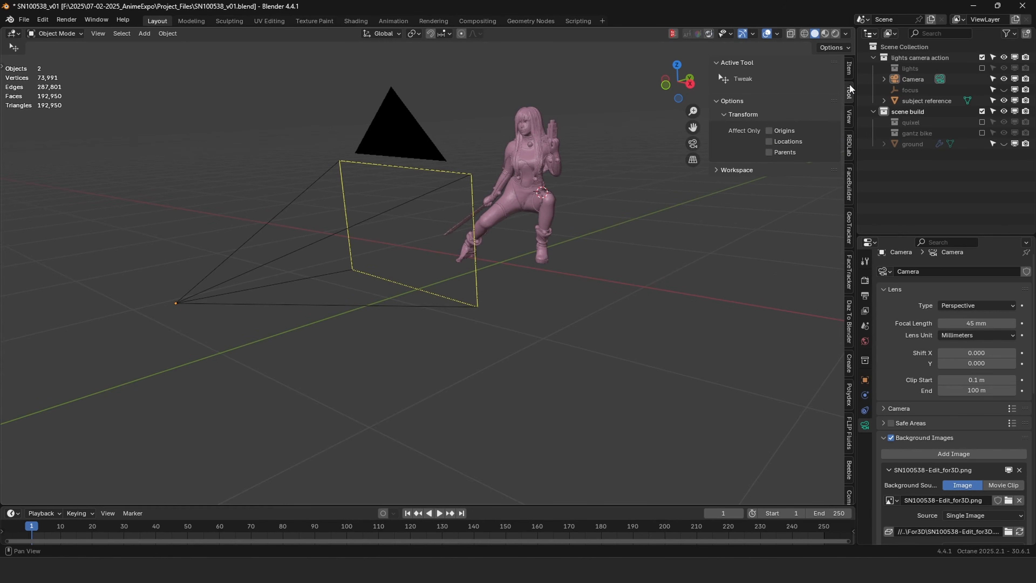
click(849, 117)
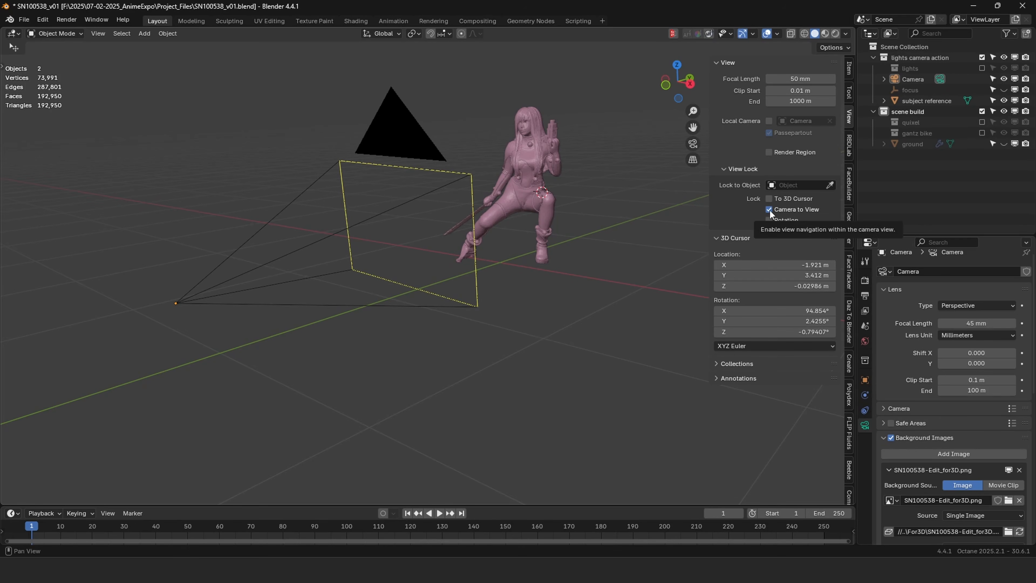
key(KP_0)
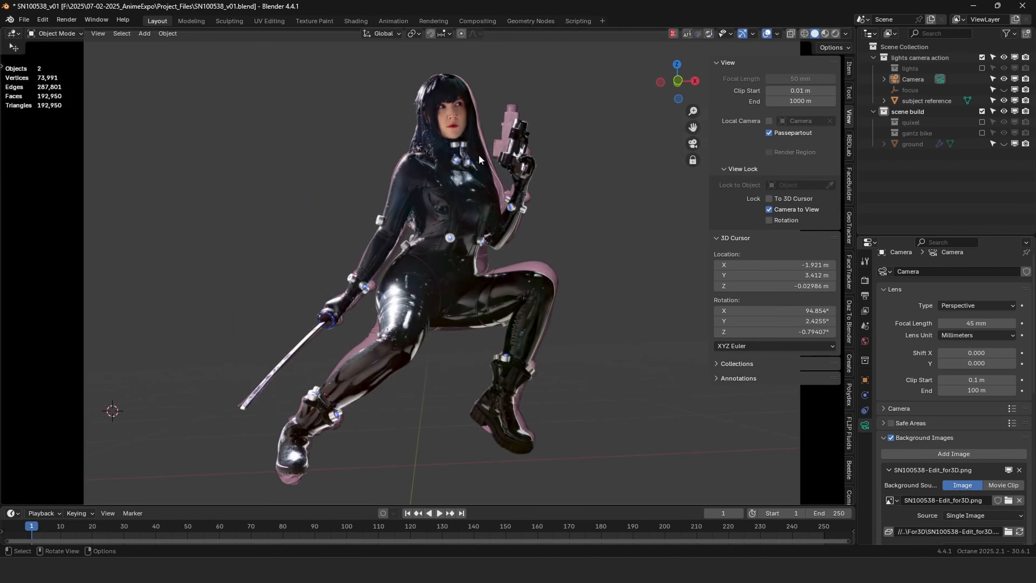
Try repositioning the camera by navigating inside the locked camera view, and undo the camera moves.
middle_drag(481, 159, 442, 224)
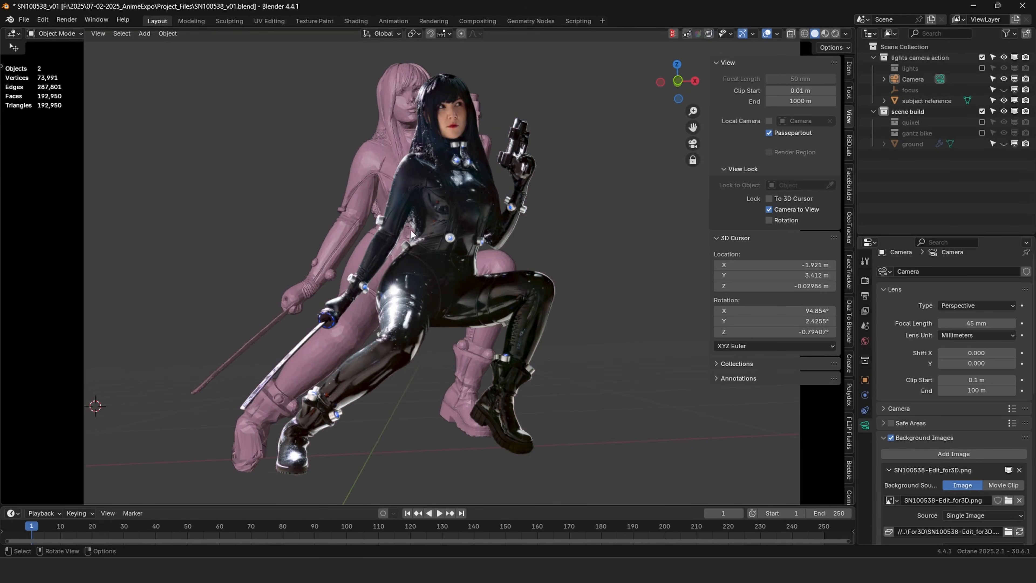
click(387, 240)
middle_drag(386, 241, 415, 229)
key(ctrl+z)
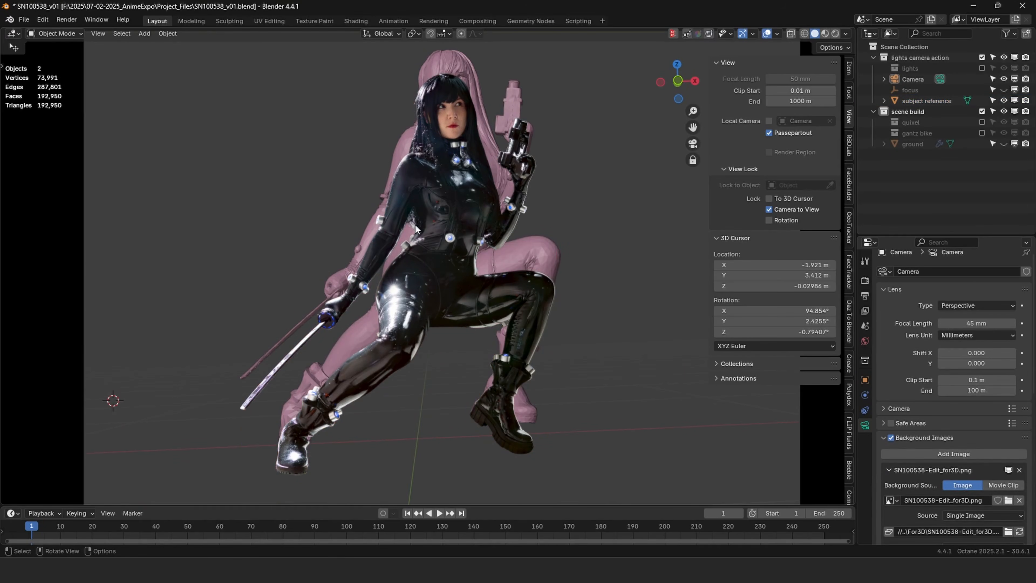
key(ctrl+z)
key(ctrl+z)
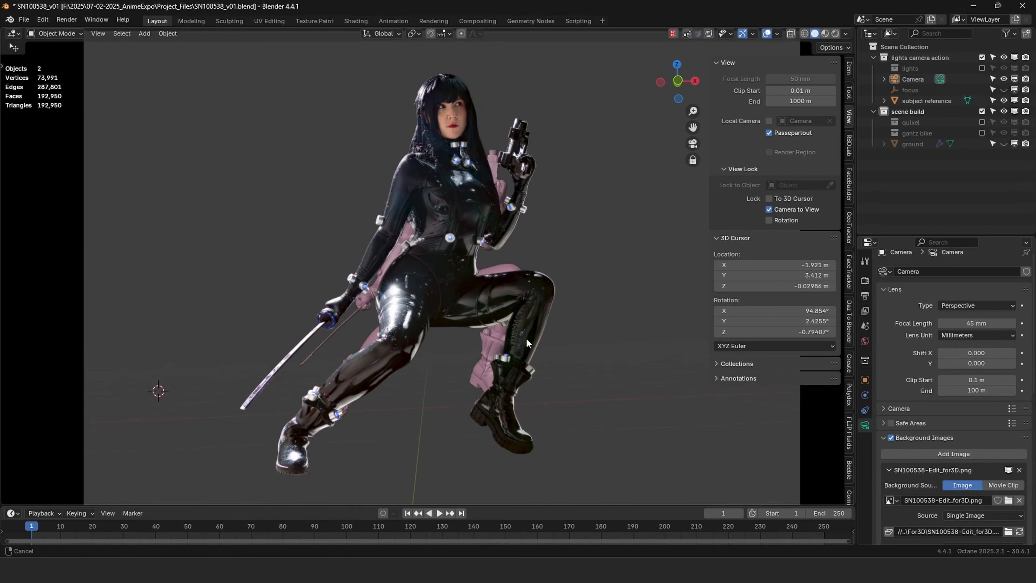
key(ctrl+z)
key(ctrl+z)
key(ctrl+z)
key(ctrl+z)
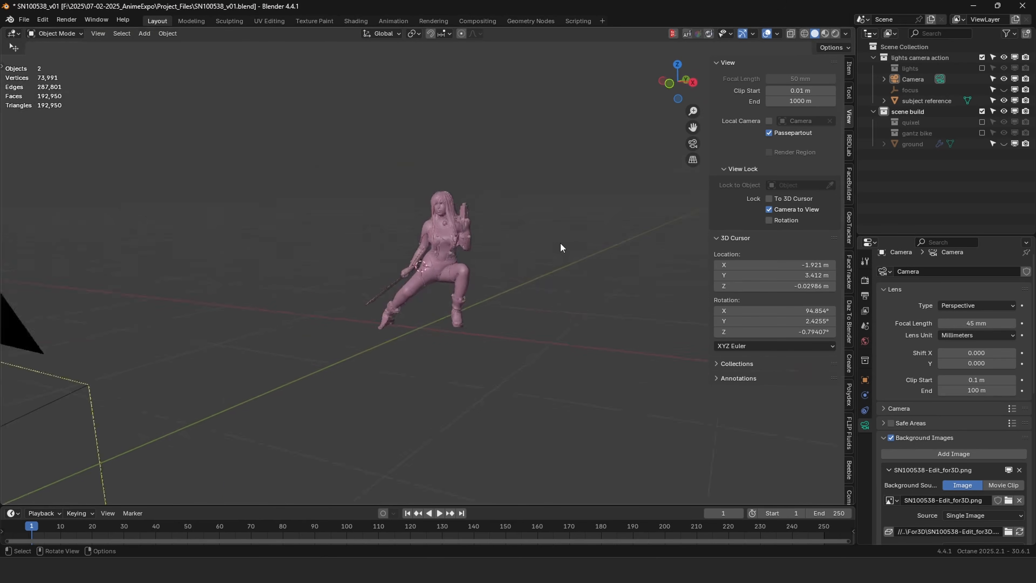
Hide the sidebar and navigate in the locked camera view to overlap the pink reference mesh with the subject cutout.
middle_drag(562, 248, 627, 233)
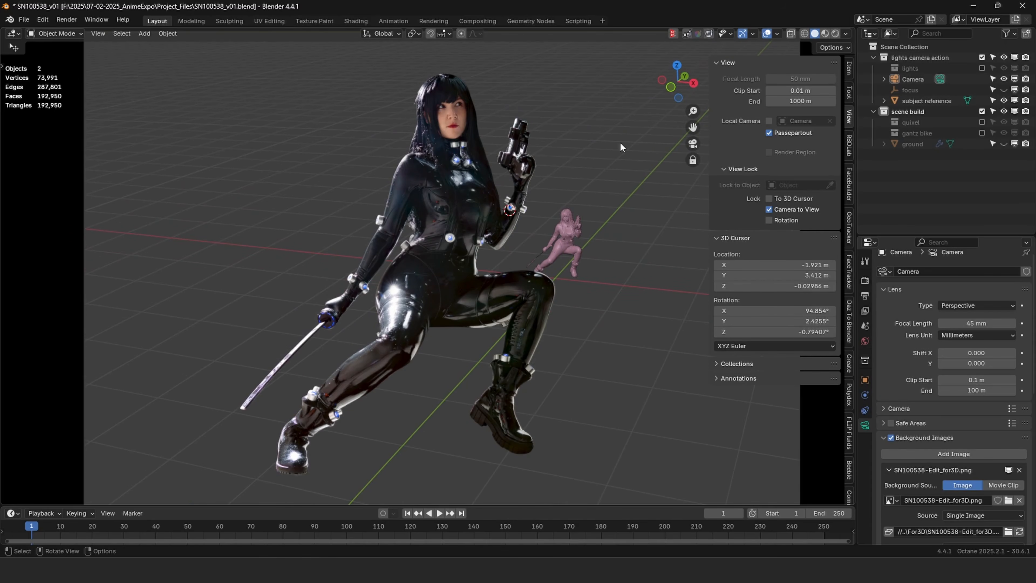
key(n)
shift+middle_drag(512, 168, 564, 156)
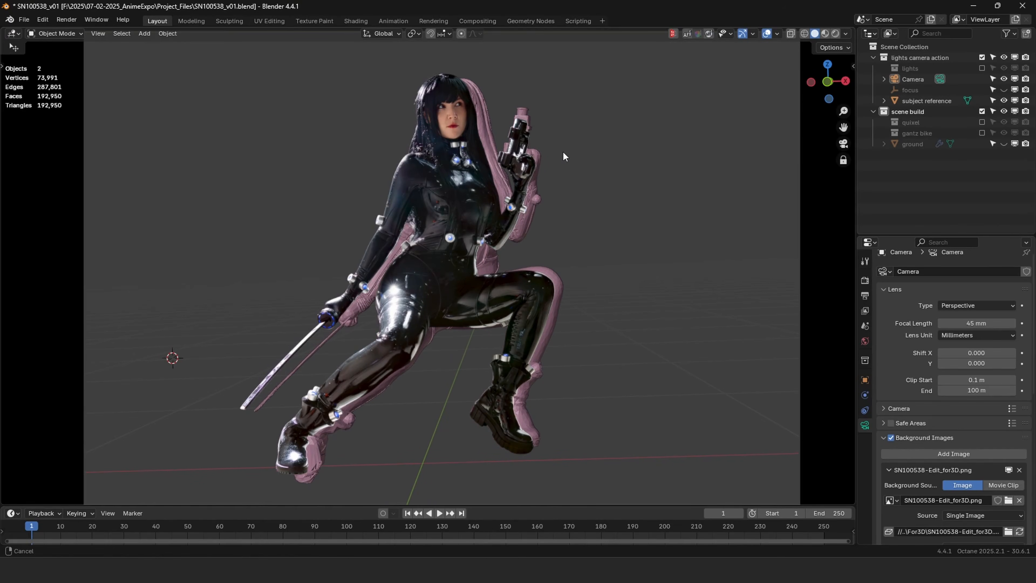
middle_drag(565, 193, 538, 184)
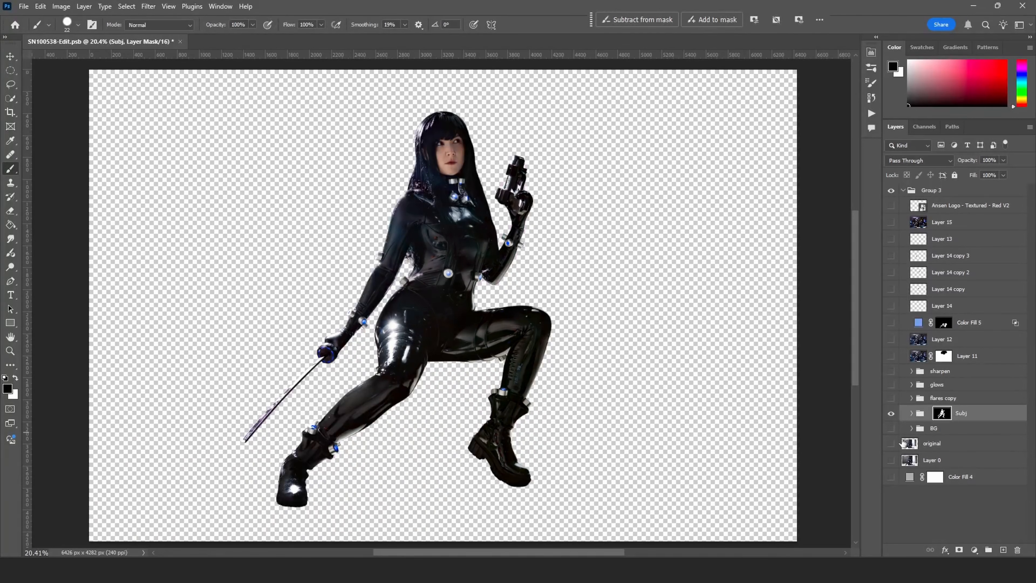
In Photoshop, show the original photo behind the subject with Layer 0 hidden, examine its ground perspective, and return to Blender.
click(891, 460)
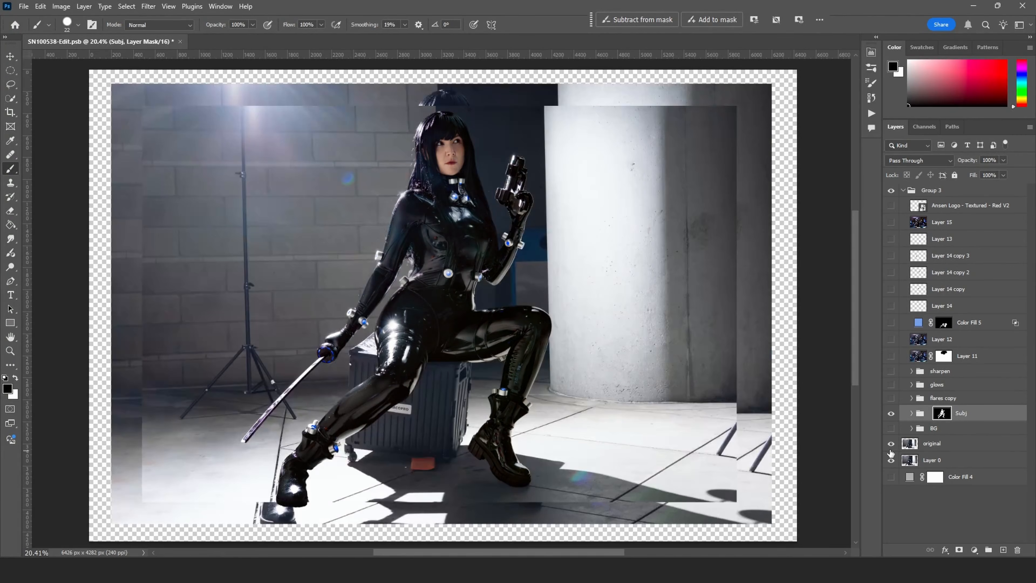
click(891, 460)
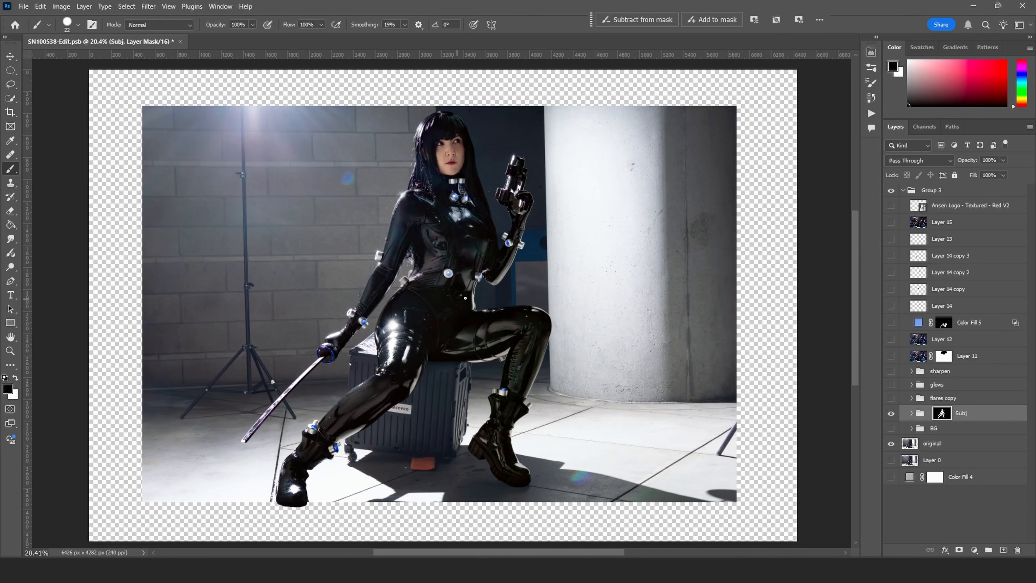
alt+scroll(465, 298, up, 1)
ctrl+drag(328, 302, 344, 324)
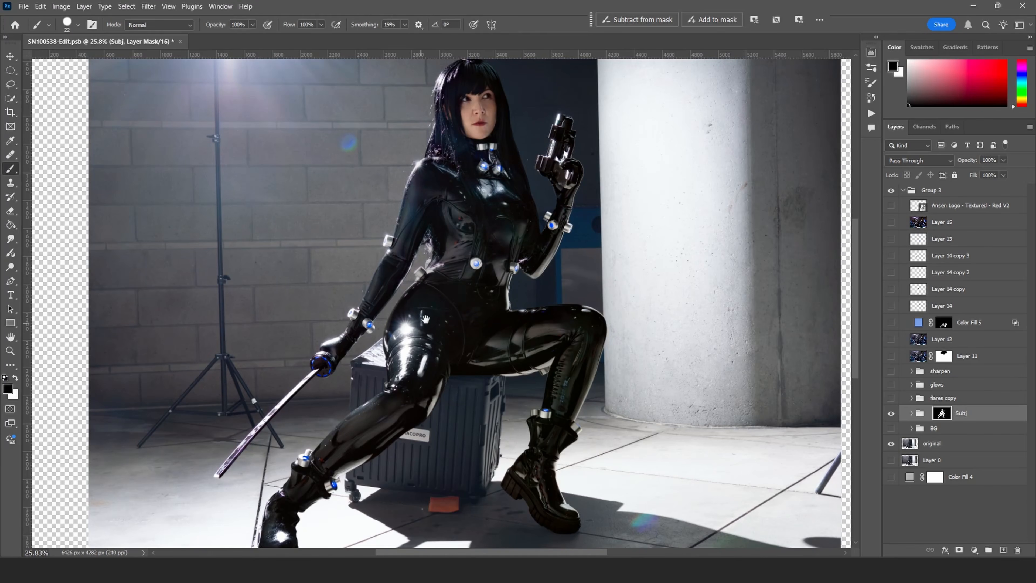
mouse_move(425, 319)
mouse_down()
mouse_move(432, 294)
mouse_move(424, 310)
mouse_up()
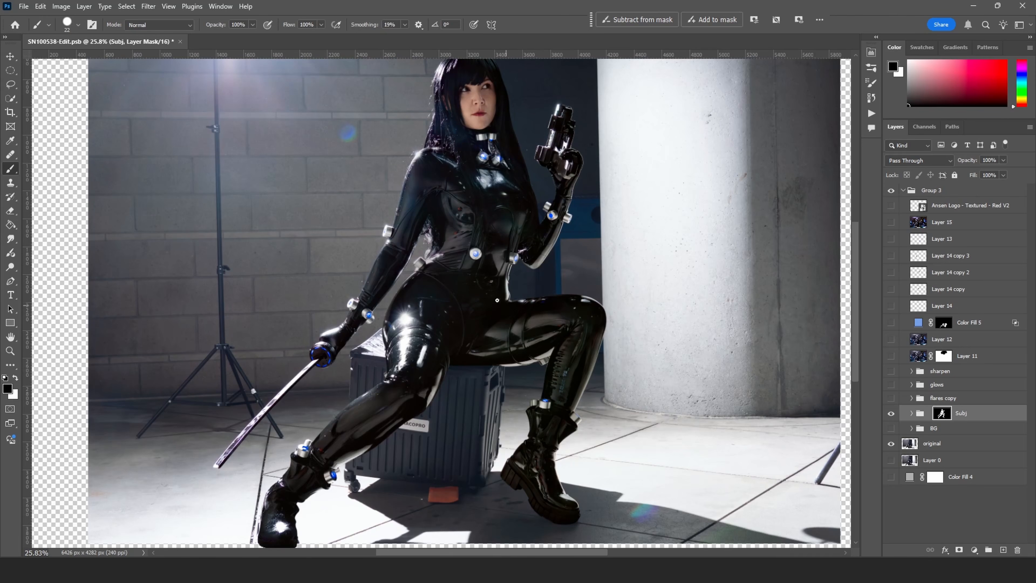
click(973, 6)
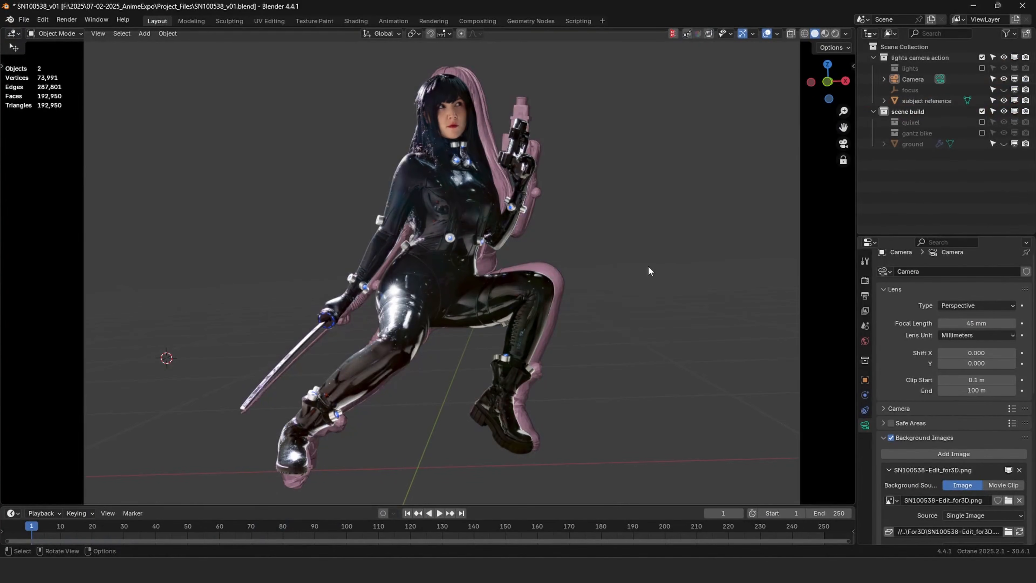
Add a mesh plane at the 3D cursor as a temporary ground.
key(shift+a)
click(695, 137)
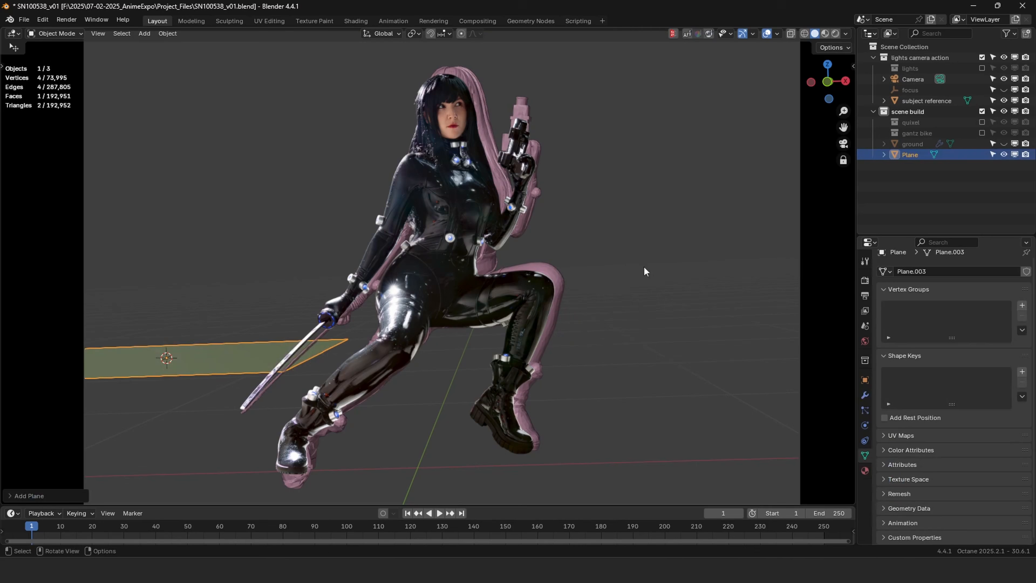
text(s500000)
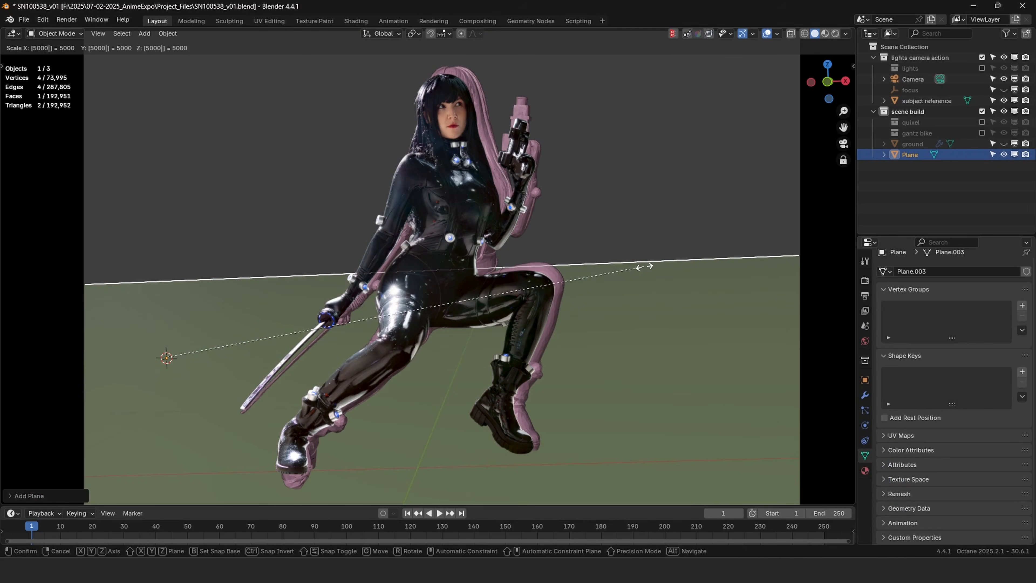
text(0)
key(Escape)
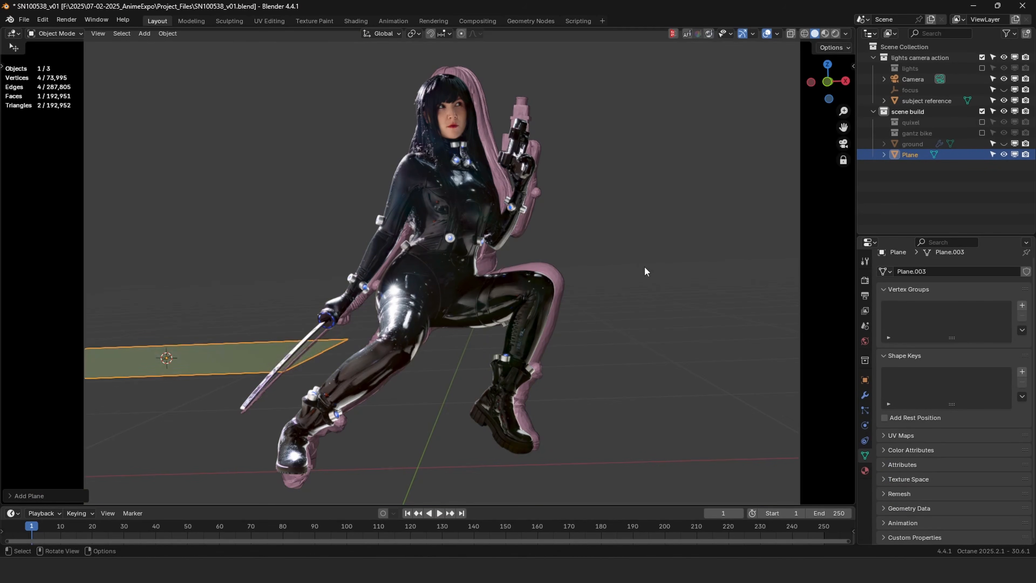
Scale the new plane by 50 so it reaches the horizon behind the subject.
text(s50)
key(Return)
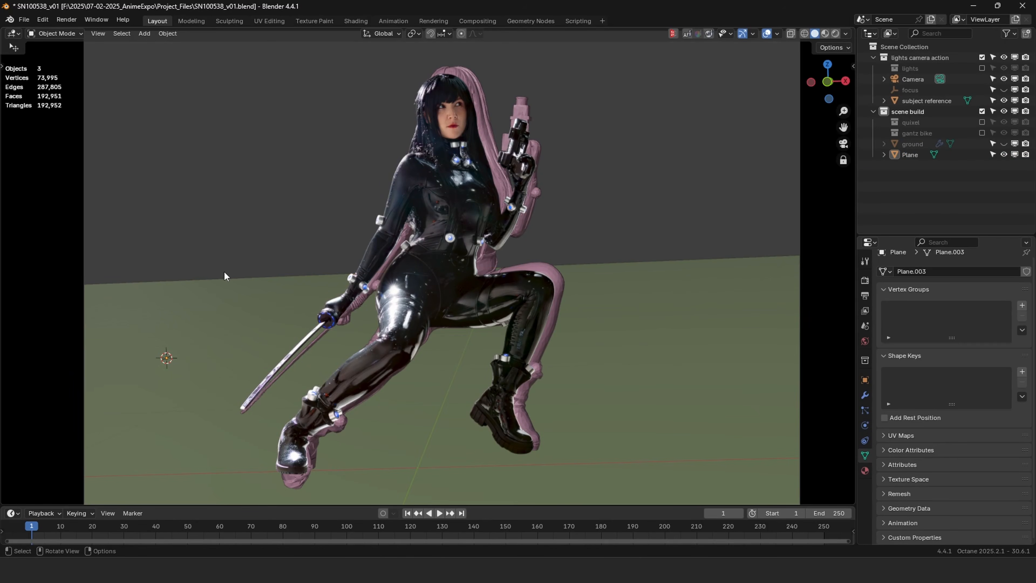
key(s)
key(Return)
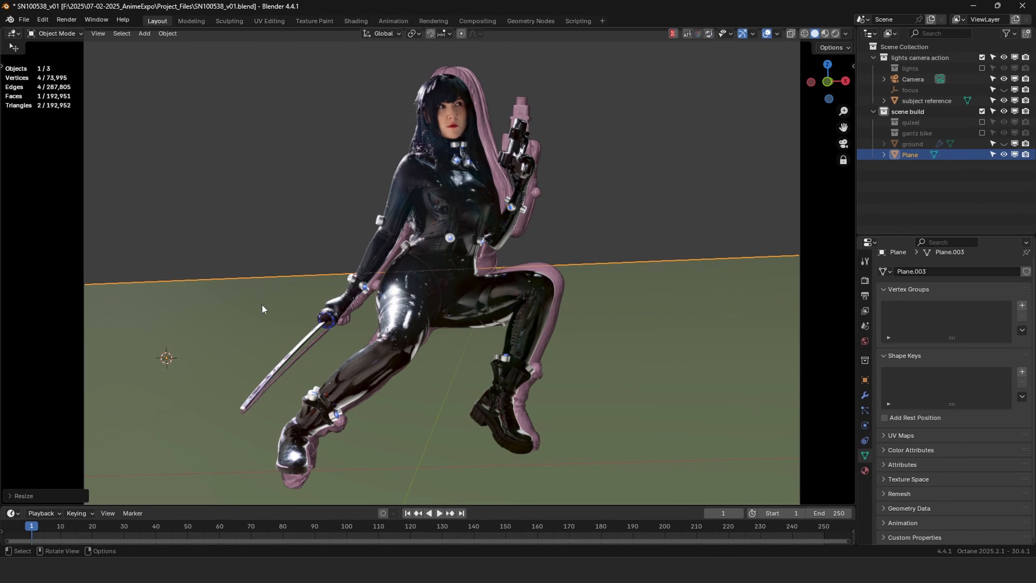
Refine the locked camera view so the reference mesh follows the subject cutout more closely.
click(675, 203)
middle_drag(633, 277, 613, 230)
click(570, 236)
key(KP_0)
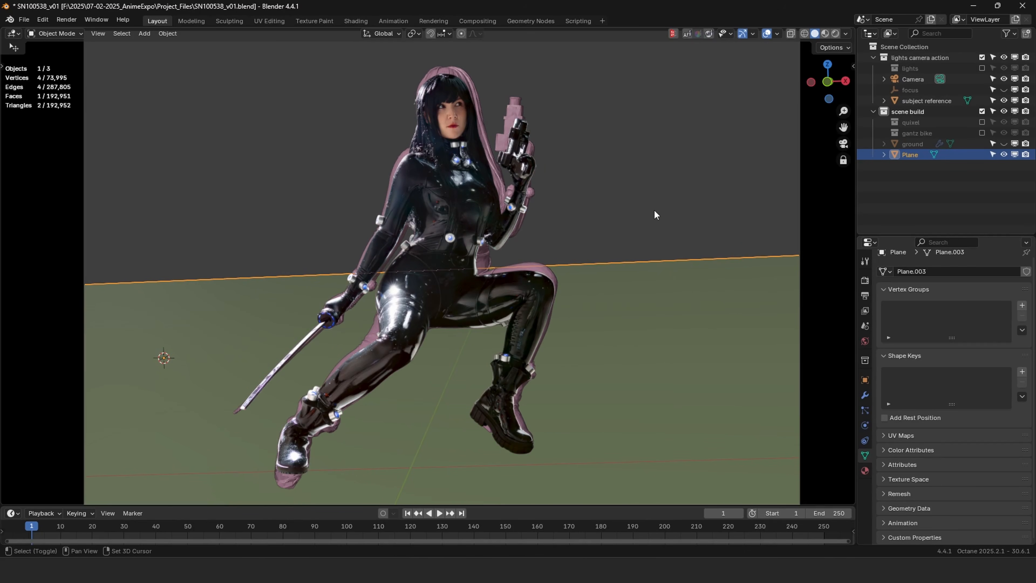
Try tilting the camera with a free trackball rotation.
click(687, 200)
click(913, 79)
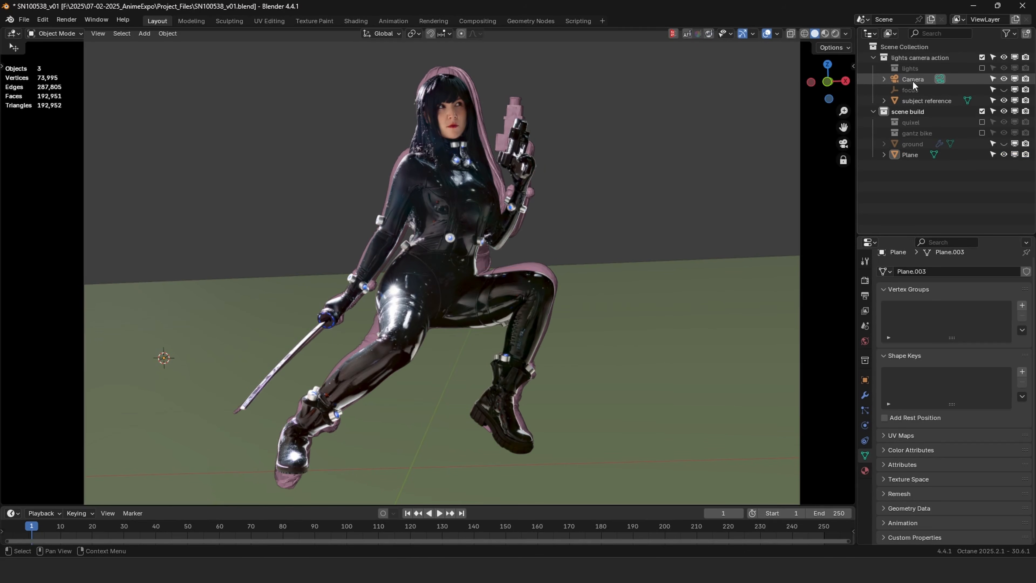
key(r)
key(r)
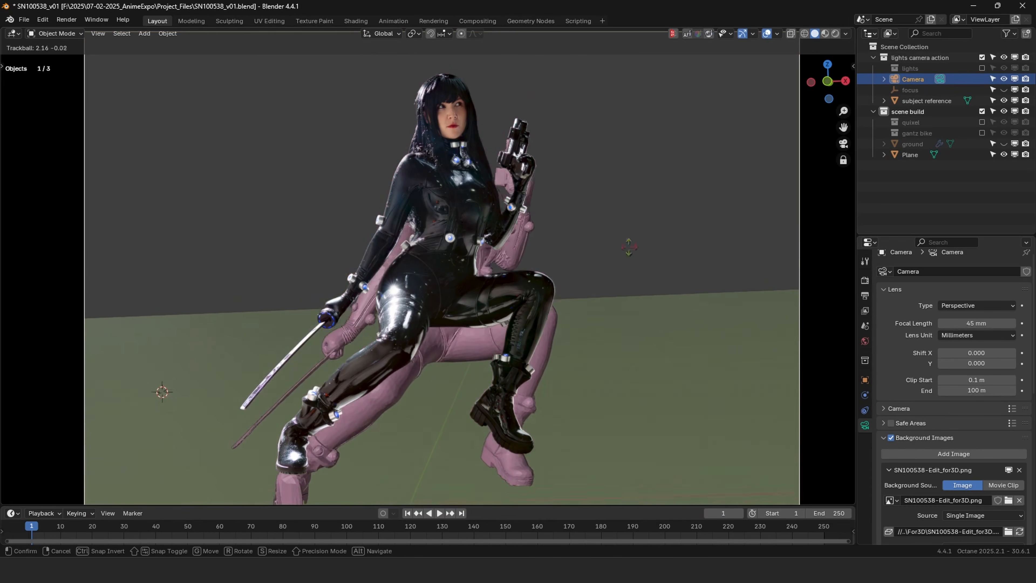
click(663, 284)
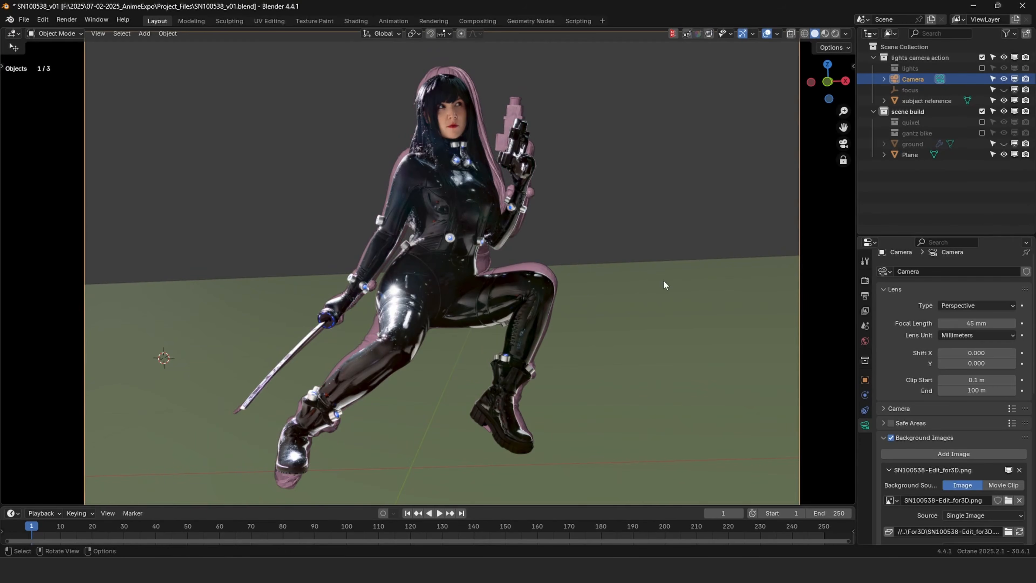
click(670, 275)
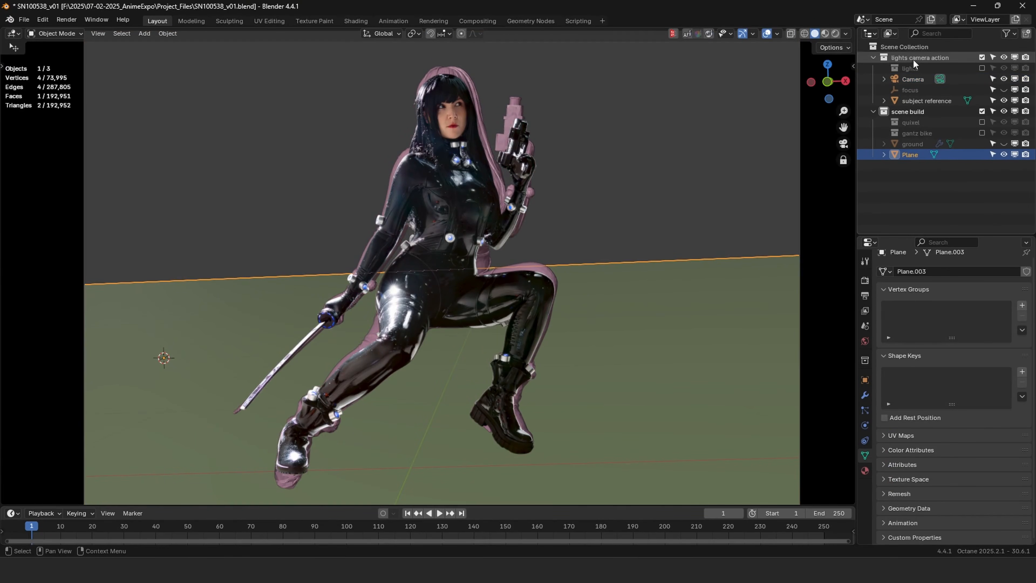
click(909, 83)
click(258, 261)
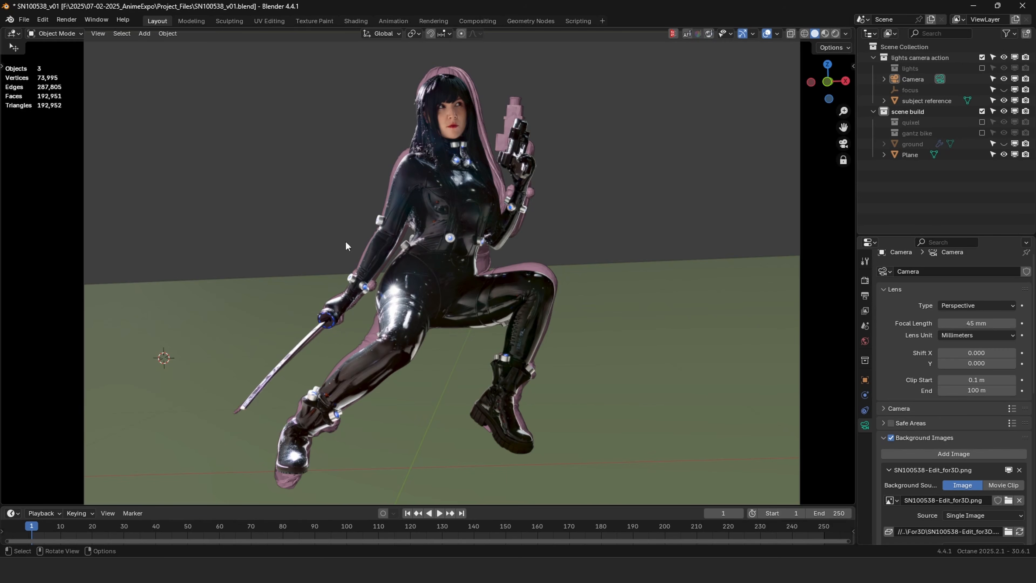
Fine-tune the camera's roll and tilt with small free rotations against the background image, and clear the selection.
click(912, 79)
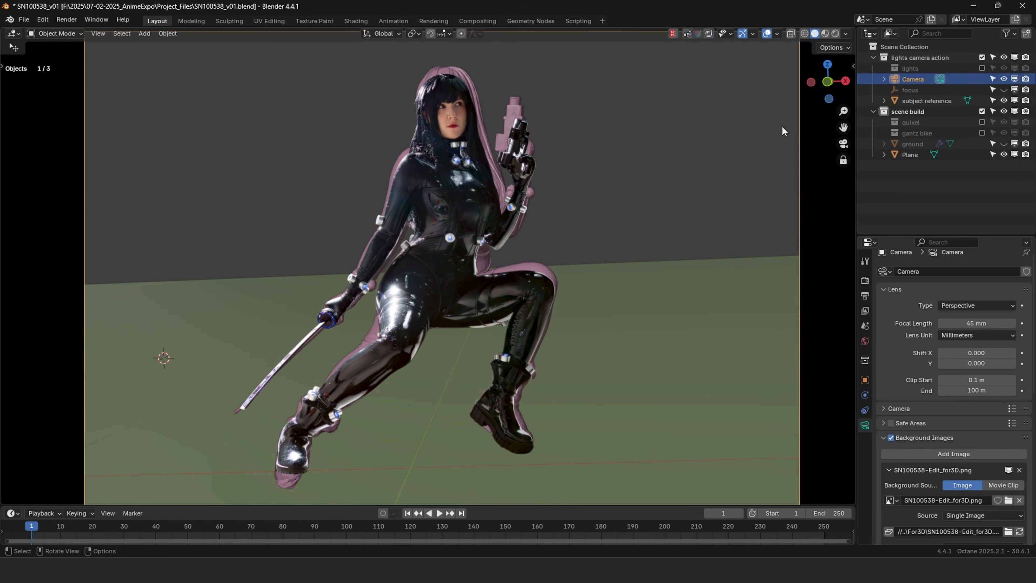
key(r)
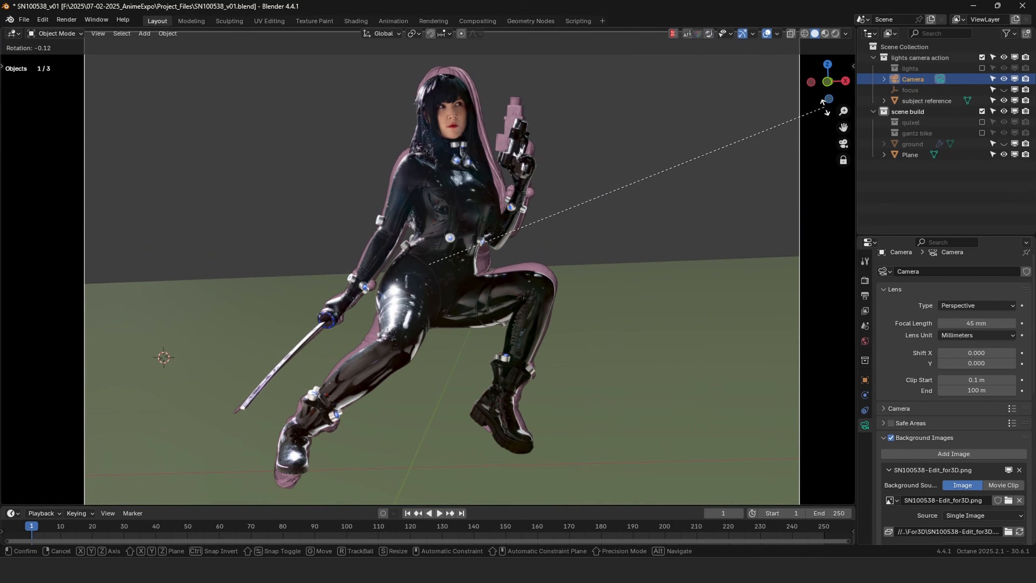
click(777, 110)
key(r)
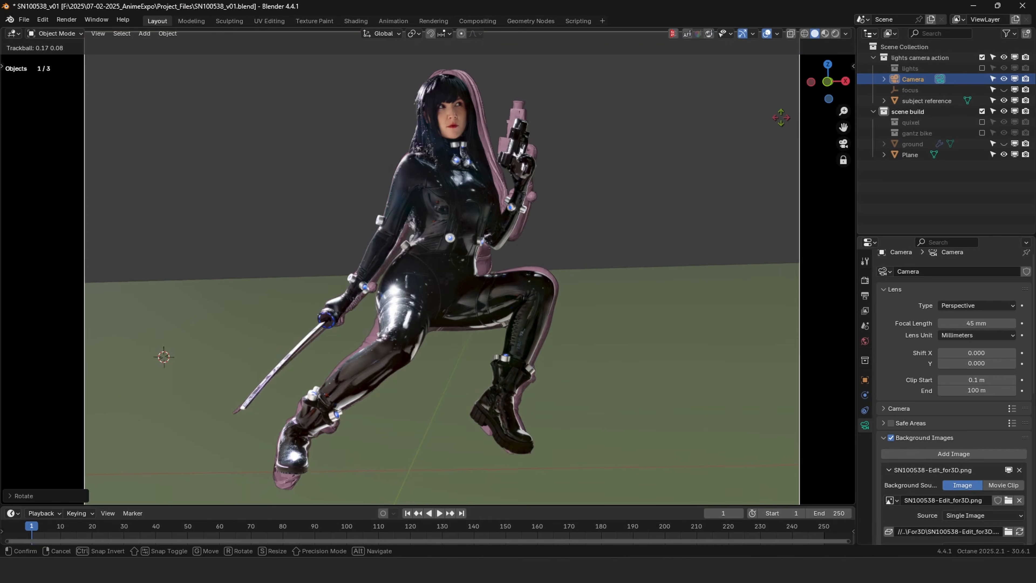
click(773, 116)
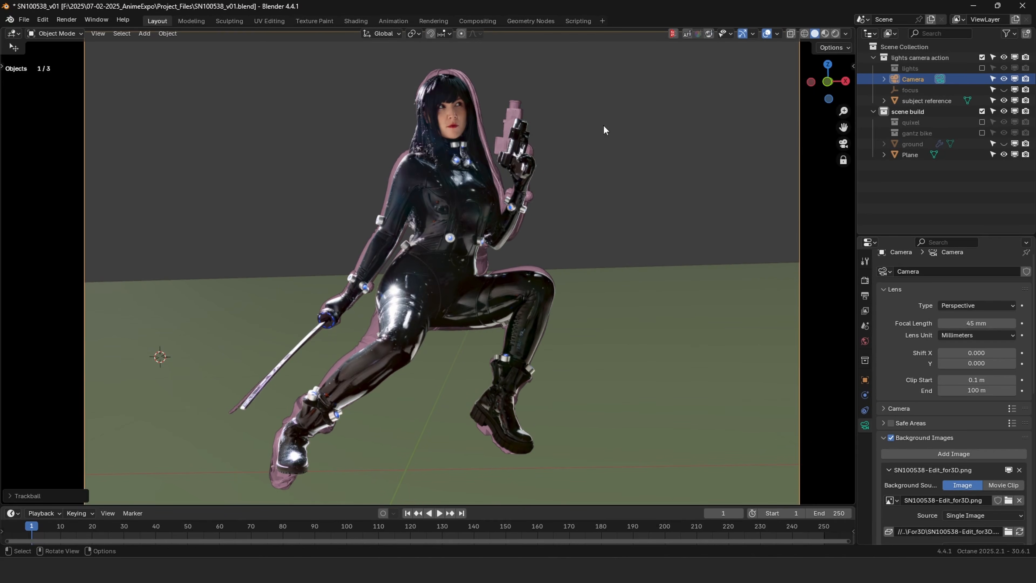
key(r)
key(r)
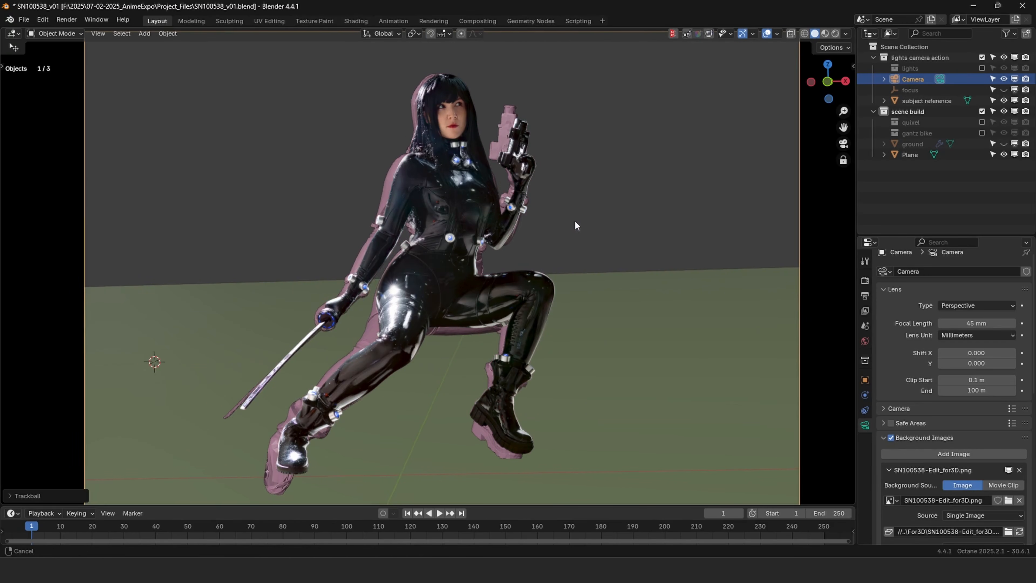
shift+middle_drag(574, 220, 575, 221)
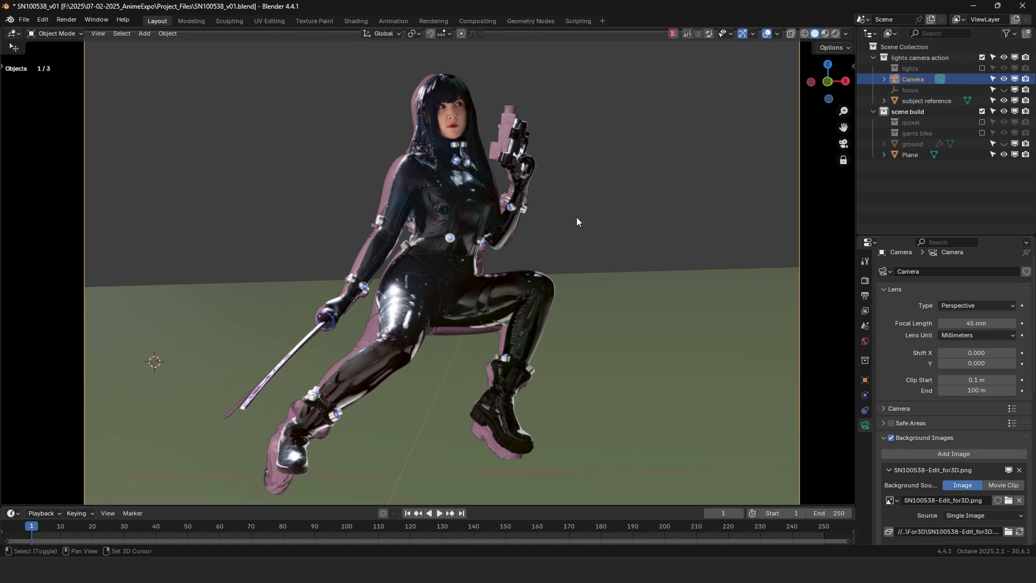
click(590, 206)
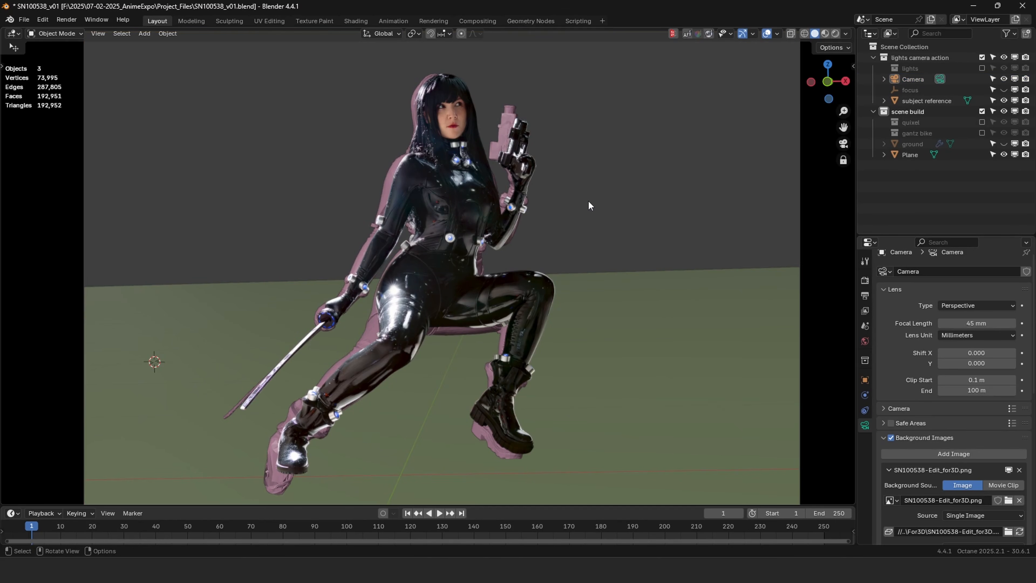
Select the camera, leave its view, and inspect its placement relative to the reference mesh.
click(917, 78)
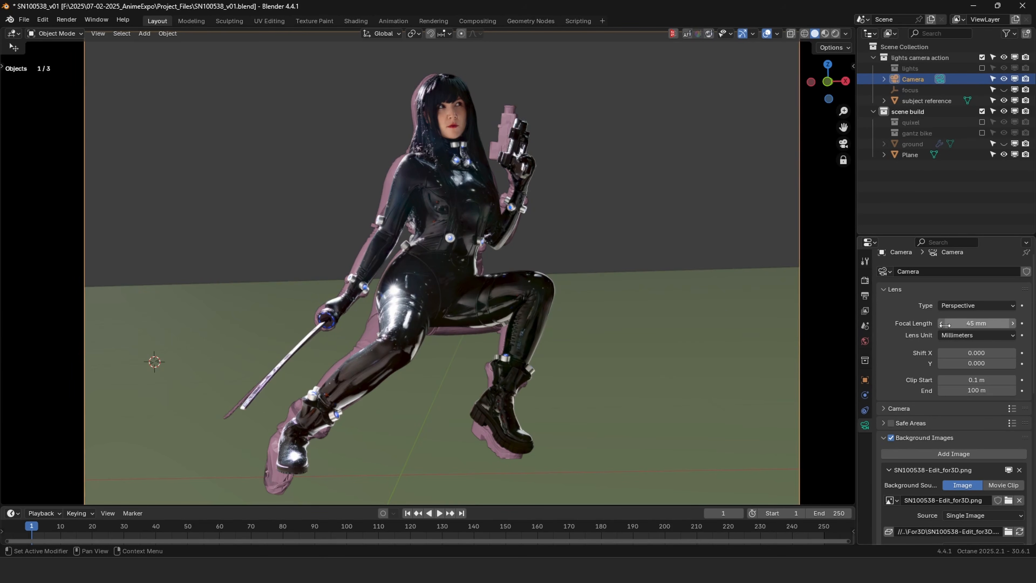
key(KP_0)
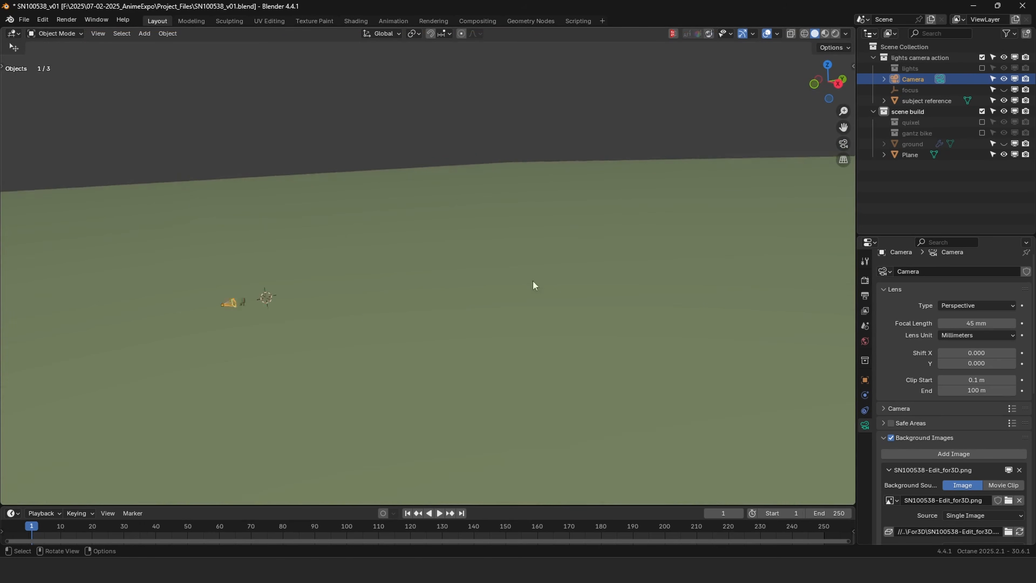
key(KP_Decimal)
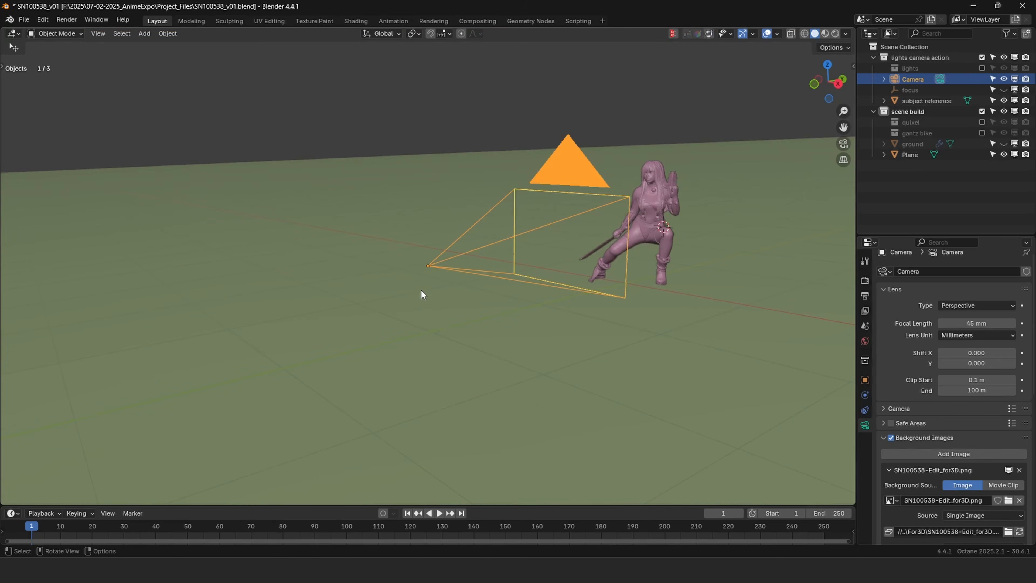
middle_drag(646, 267, 480, 233)
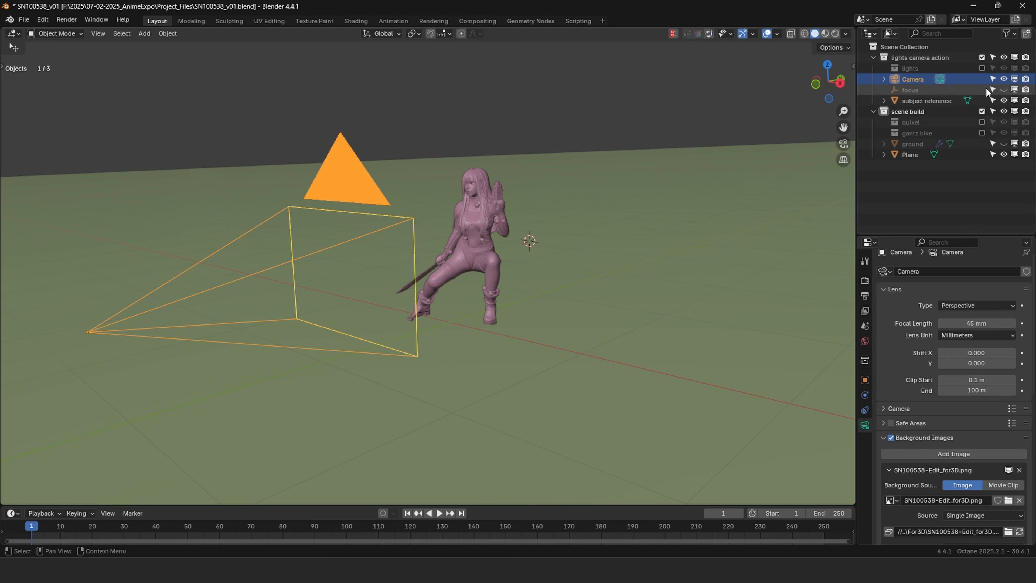
Try making the camera unselectable in the viewport, and restore its selectability.
click(993, 79)
click(904, 154)
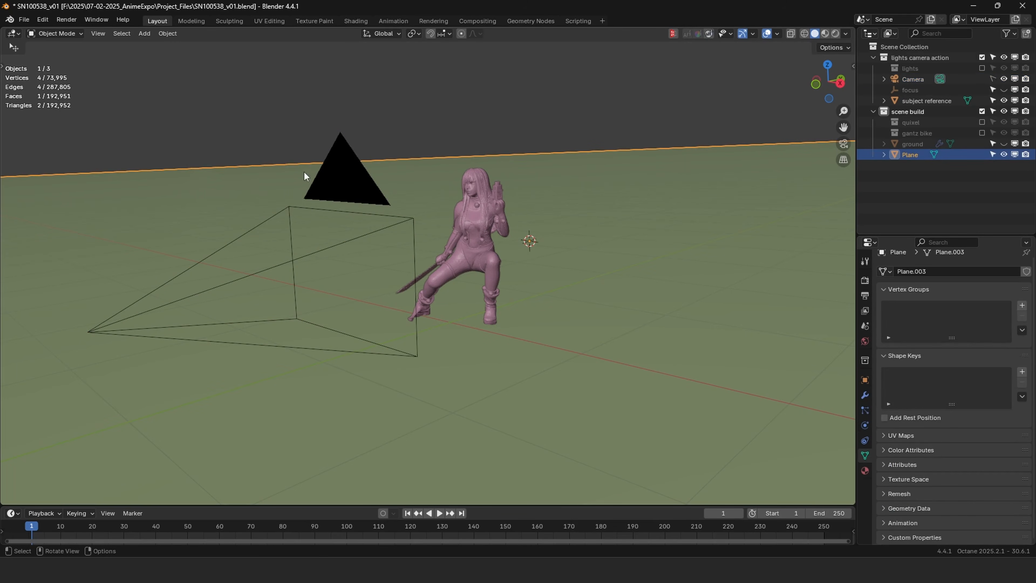
click(992, 78)
click(914, 79)
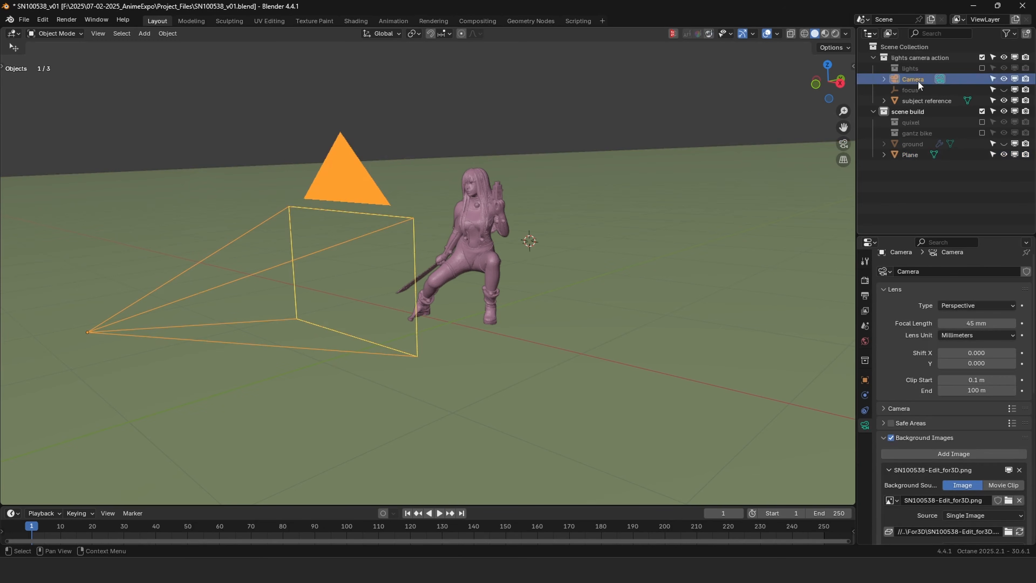
Display the camera's transform locks, check the view through it, clear the selection, and return to an overview of the scene.
click(865, 380)
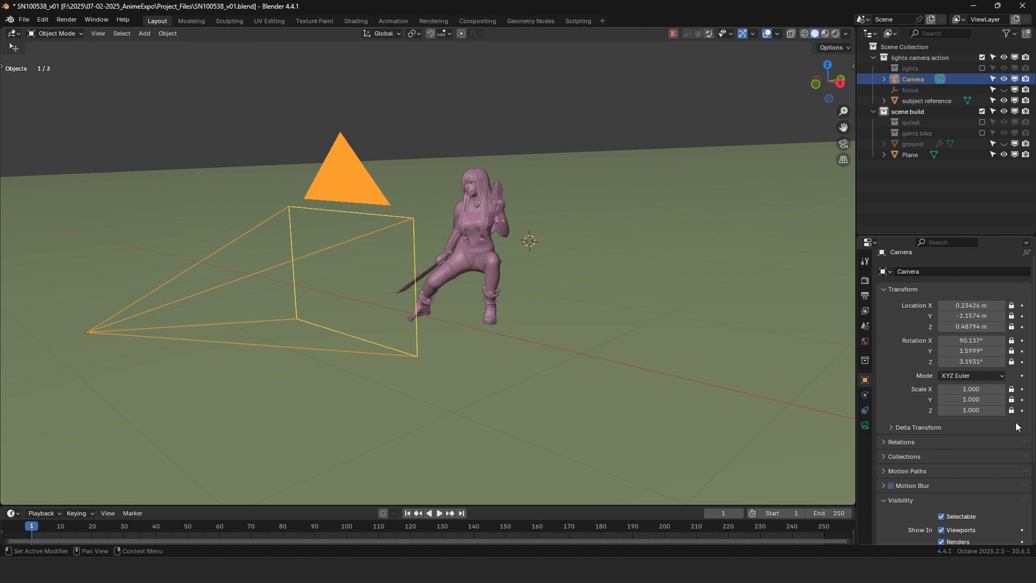
key(KP_0)
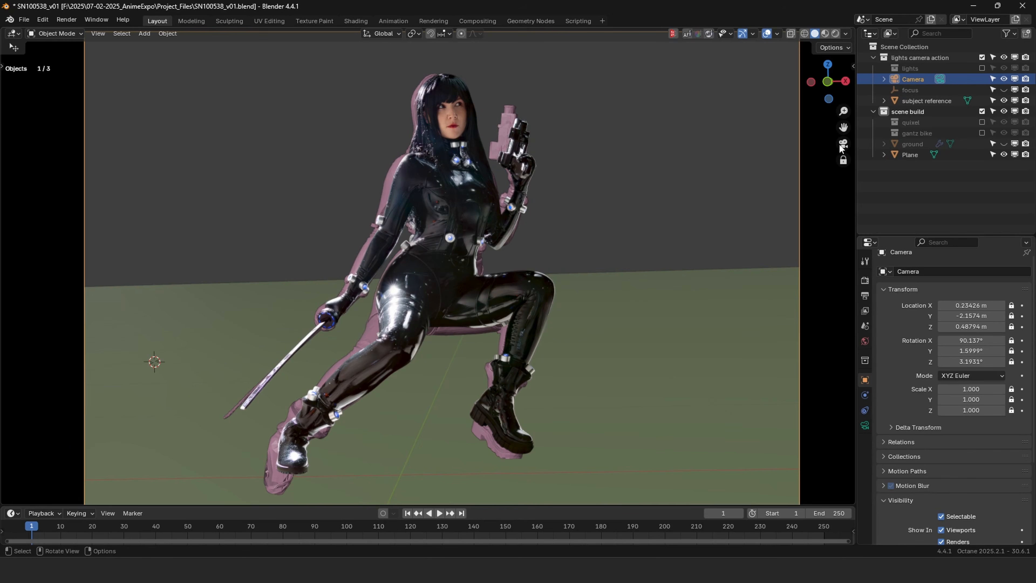
click(991, 175)
key(KP_0)
scroll(474, 182, down, 10)
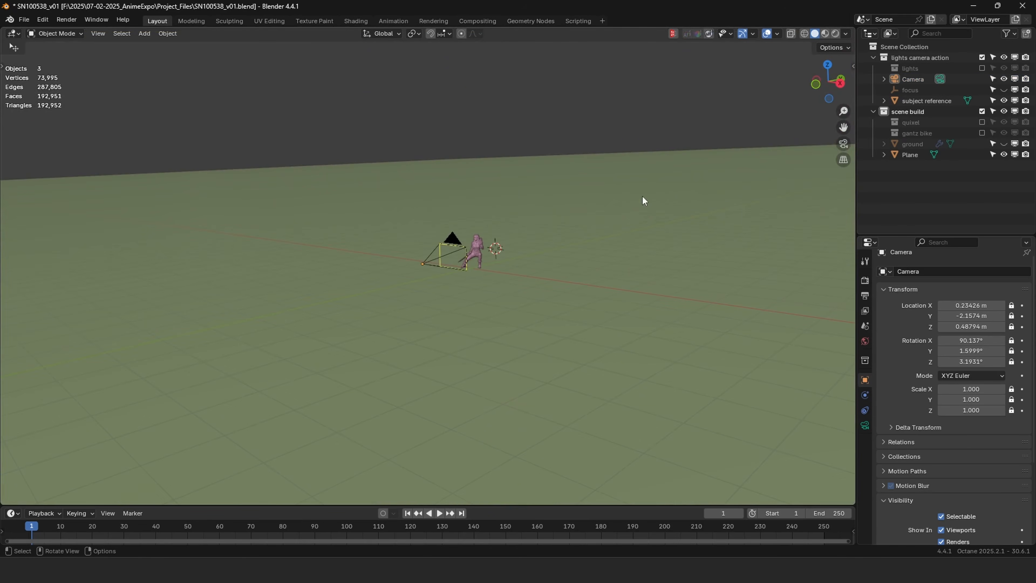
Delete the green ground plane used for judging the horizon.
click(643, 196)
key(x)
click(618, 220)
scroll(595, 248, up, 9)
scroll(663, 229, down, 3)
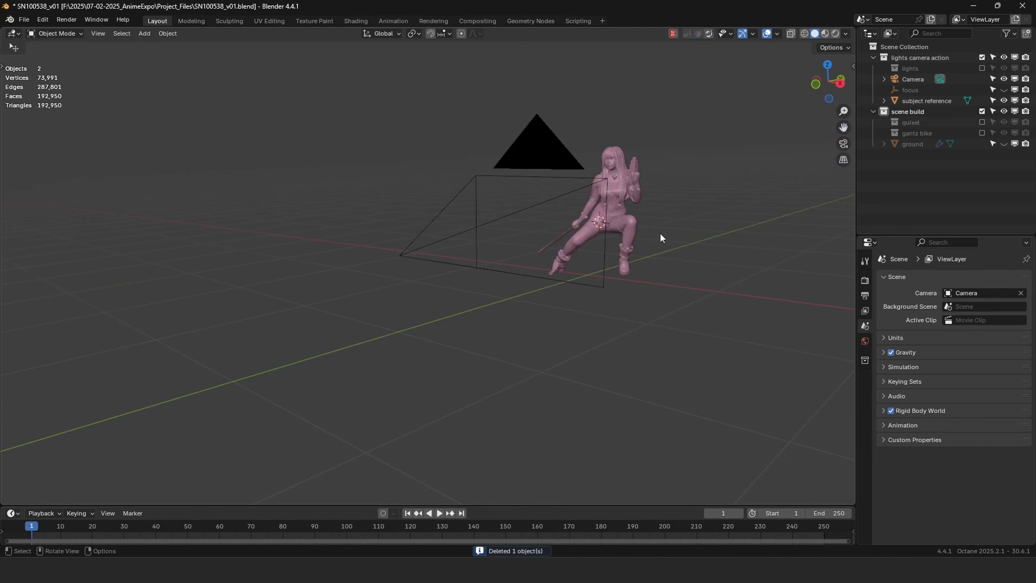
scroll(659, 233, down, 3)
Make the camera and the subject reference mesh unselectable in the viewport.
click(484, 215)
click(566, 253)
scroll(611, 214, up, 4)
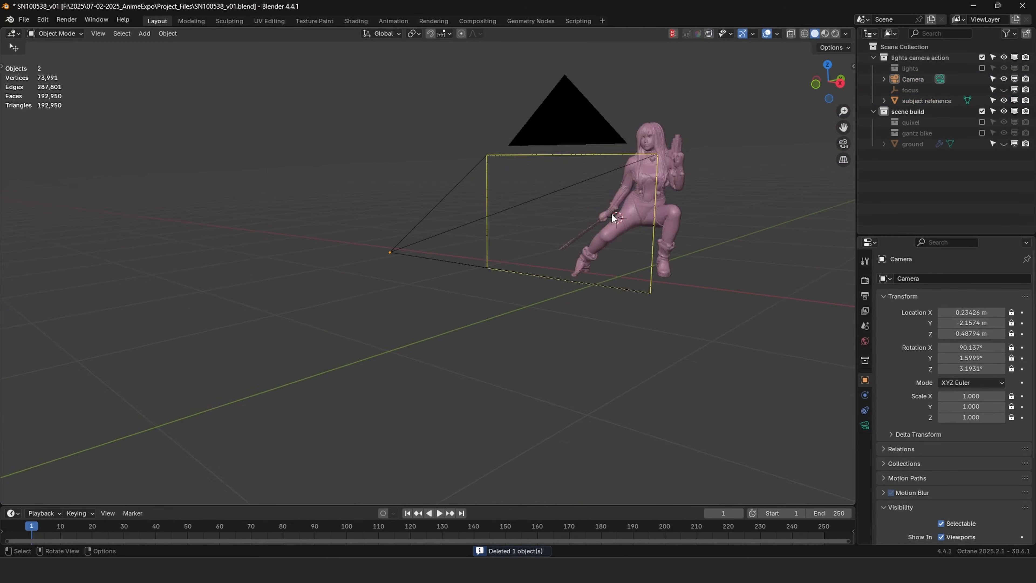
middle_drag(611, 214, 664, 252)
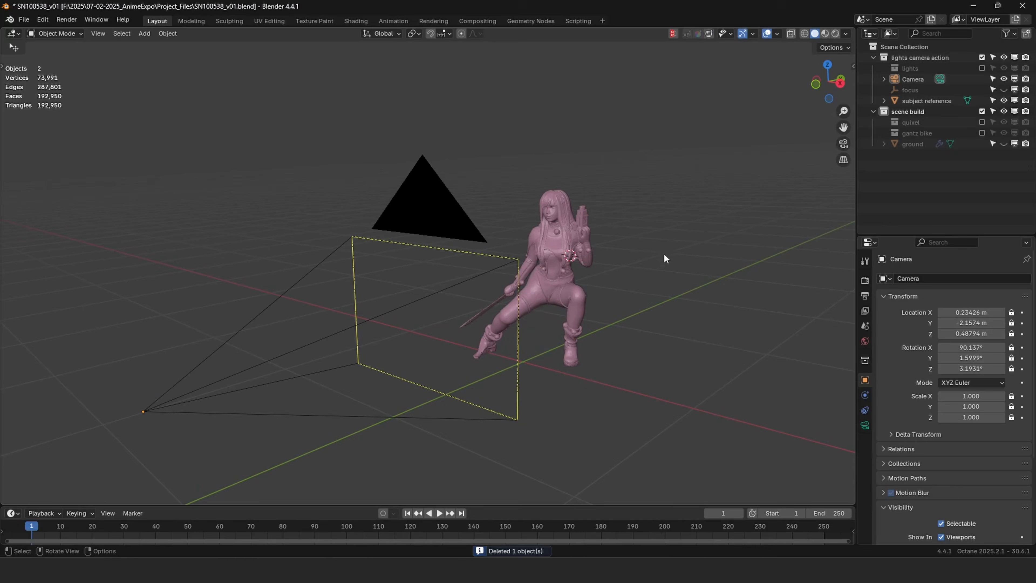
click(394, 208)
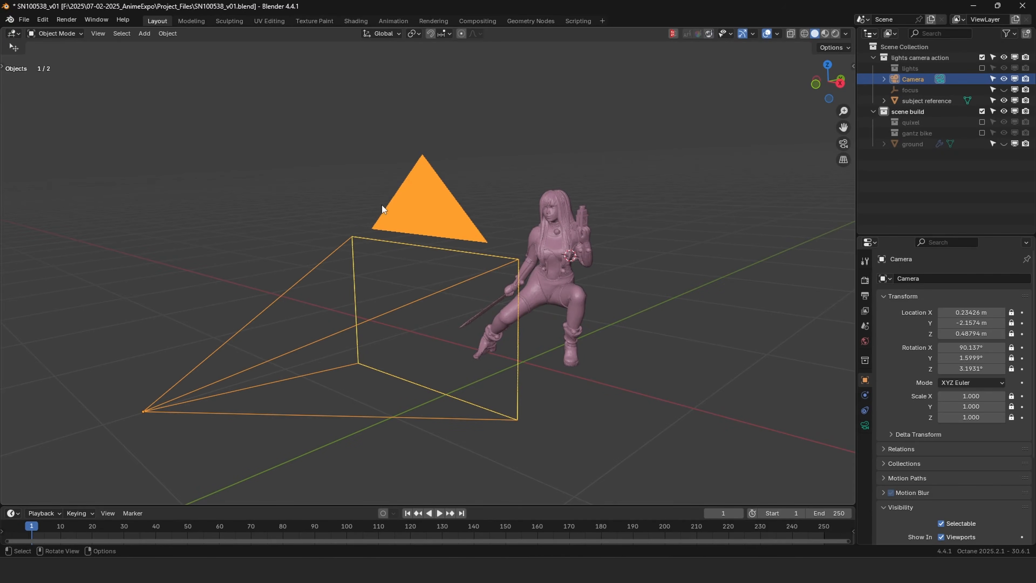
click(993, 78)
click(926, 100)
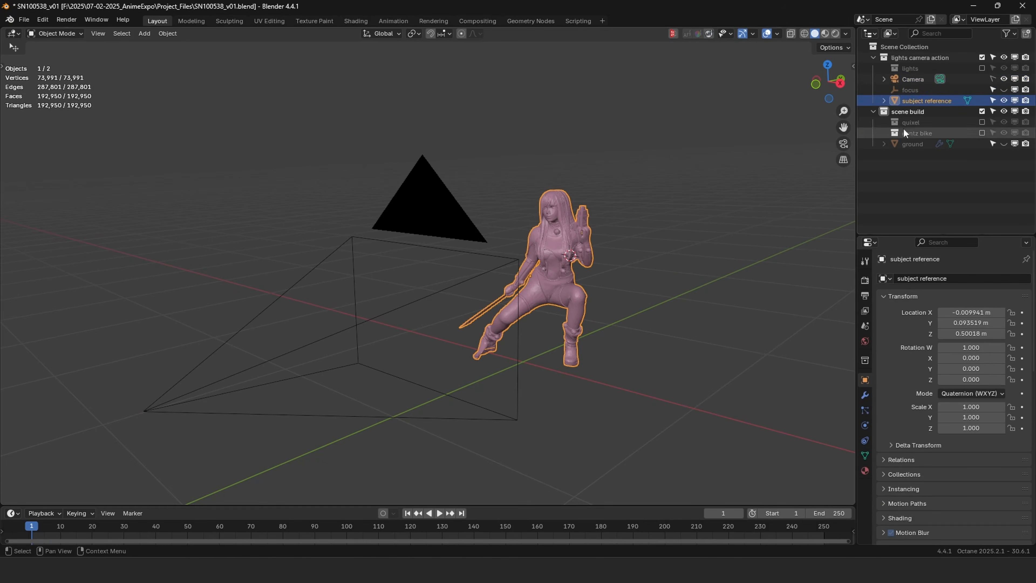
click(993, 101)
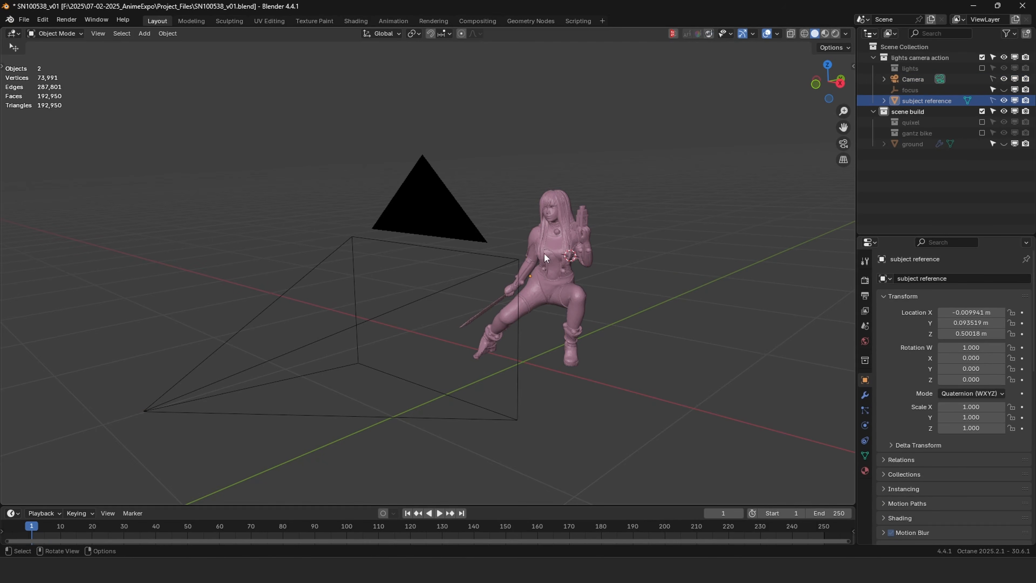
Show the hidden ground object in the scene build collection and select it.
mouse_move(563, 236)
middle_down()
mouse_move(649, 231)
mouse_move(574, 227)
middle_up()
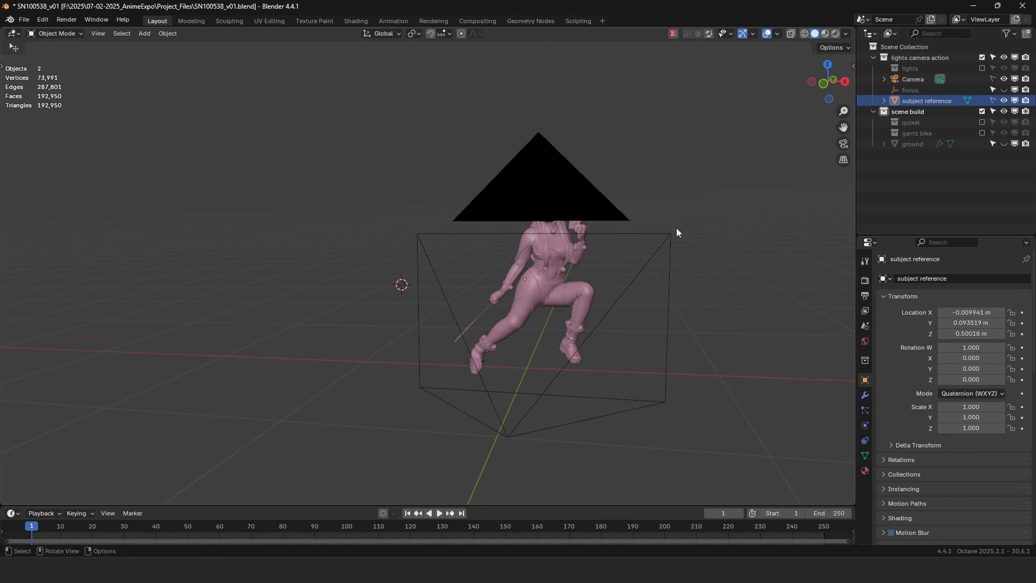
scroll(502, 281, down, 3)
middle_drag(486, 279, 517, 253)
key(KP_0)
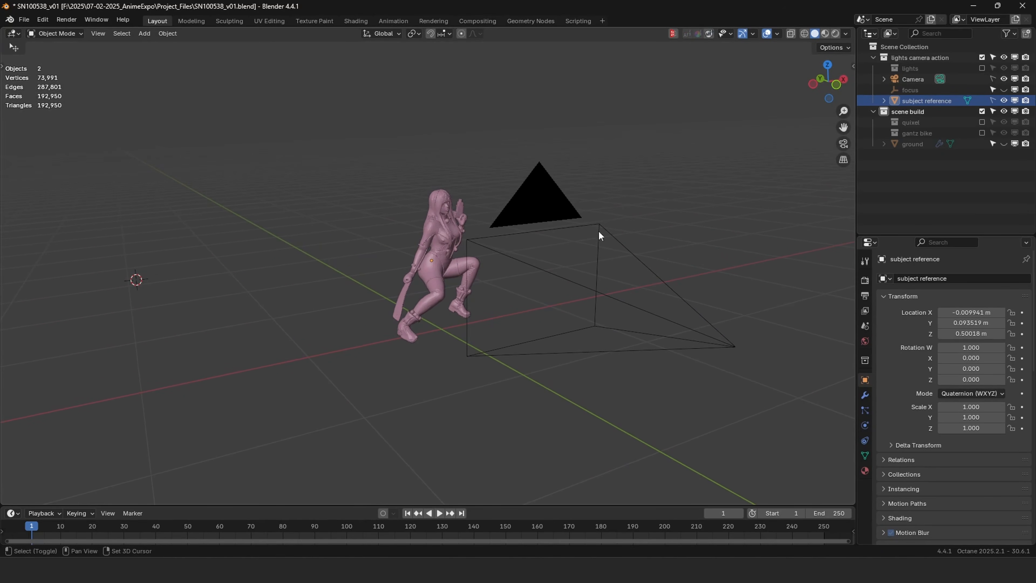
middle_drag(624, 223, 596, 215)
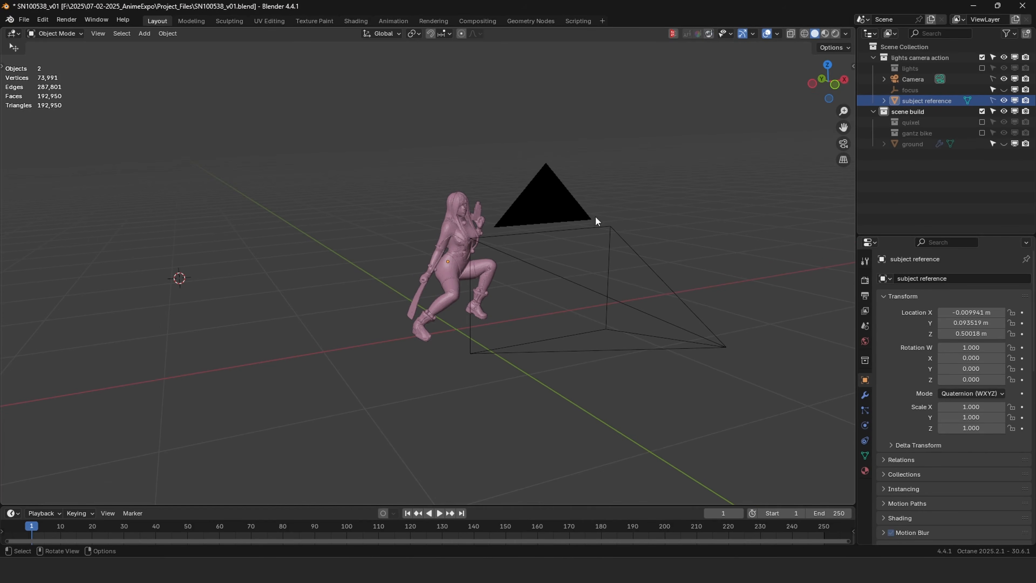
scroll(555, 211, down, 1)
scroll(552, 210, up, 2)
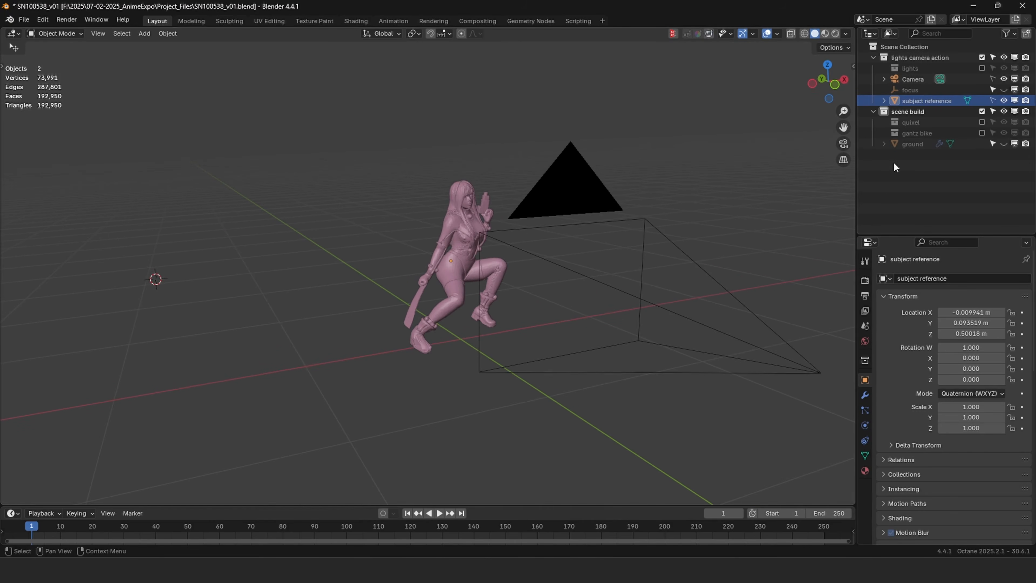
click(1004, 144)
scroll(548, 267, down, 3)
click(621, 273)
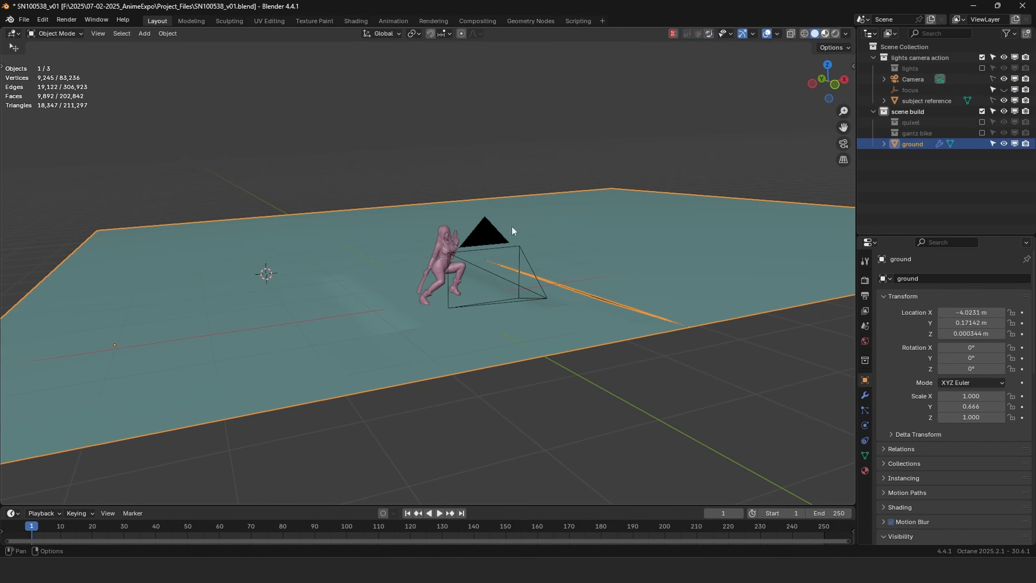
Check the textured ground through the camera against the subject cutout, and enable the quixel collection.
mouse_move(432, 148)
middle_down()
mouse_move(463, 312)
mouse_move(546, 146)
mouse_move(417, 242)
mouse_move(509, 240)
mouse_move(446, 238)
mouse_move(453, 220)
mouse_move(531, 229)
mouse_move(425, 231)
mouse_move(421, 259)
mouse_move(416, 245)
mouse_move(423, 280)
mouse_move(431, 240)
mouse_move(430, 317)
mouse_move(504, 231)
mouse_move(388, 128)
middle_up()
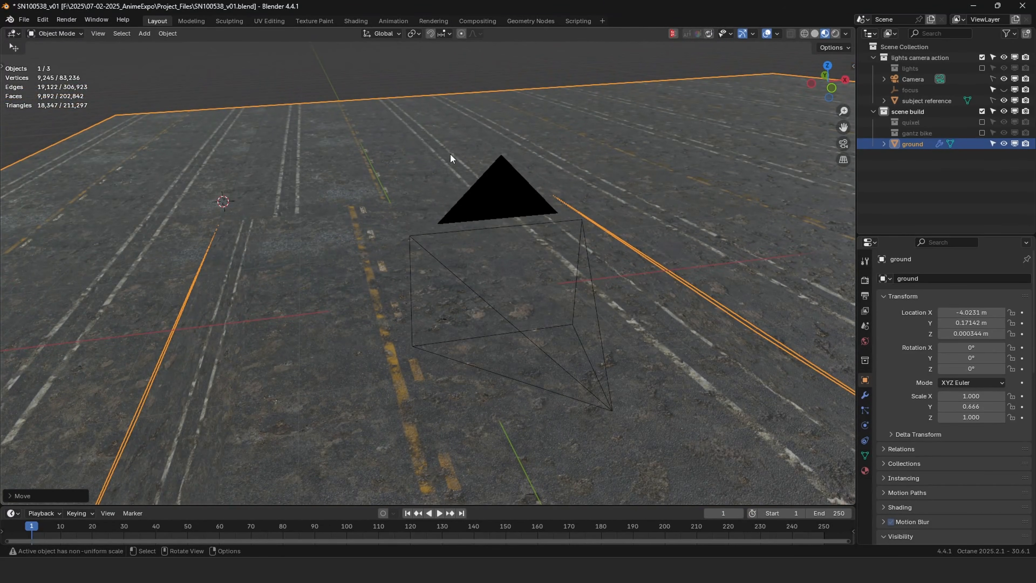
key(KP_0)
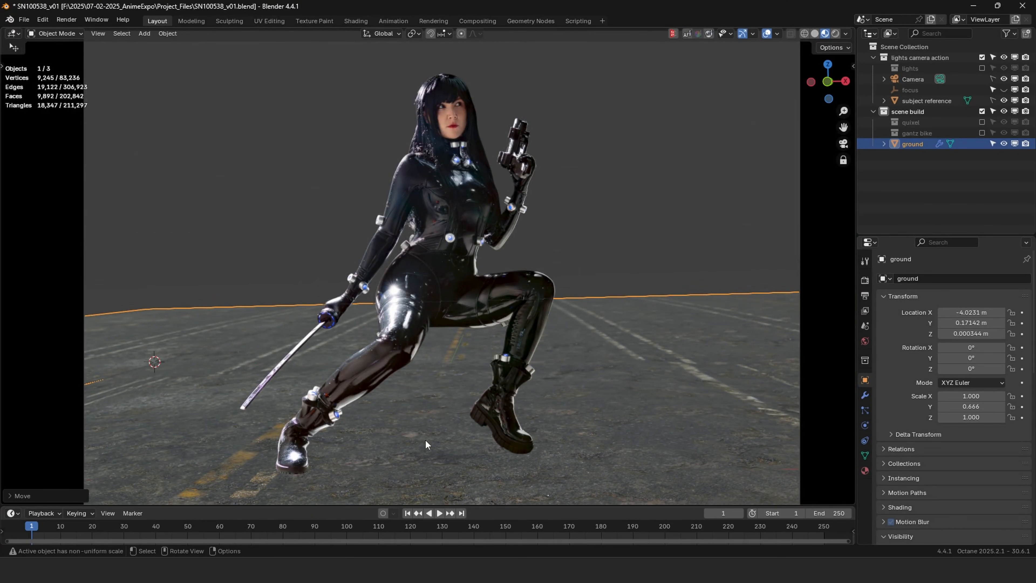
click(631, 454)
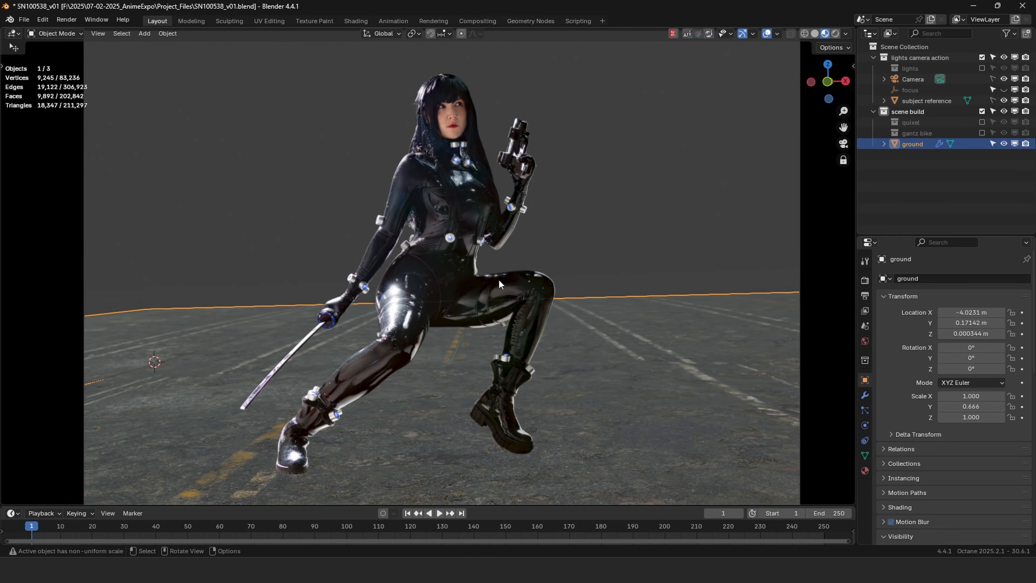
key(KP_0)
middle_drag(498, 279, 529, 272)
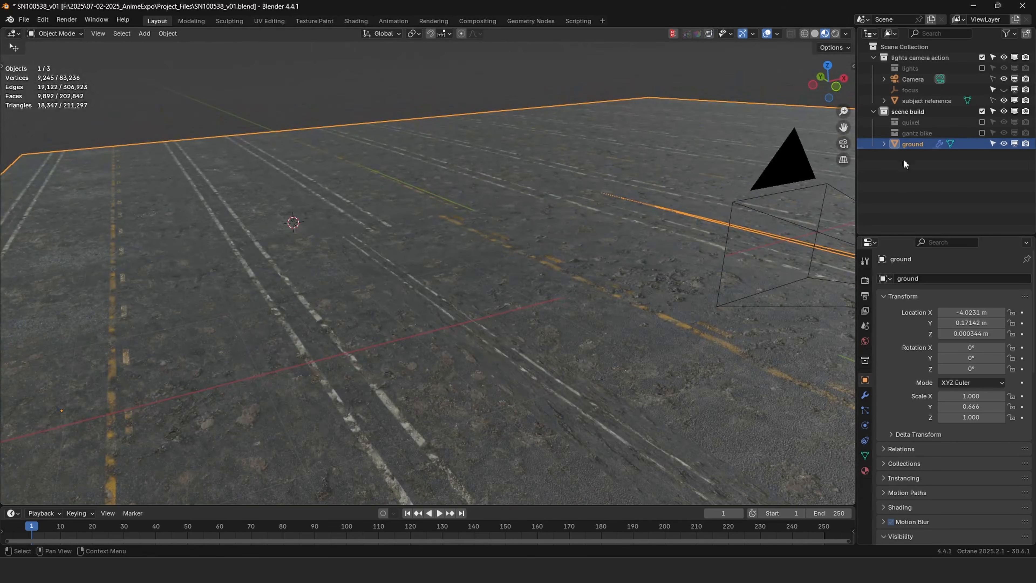
click(981, 122)
middle_drag(597, 204, 505, 262)
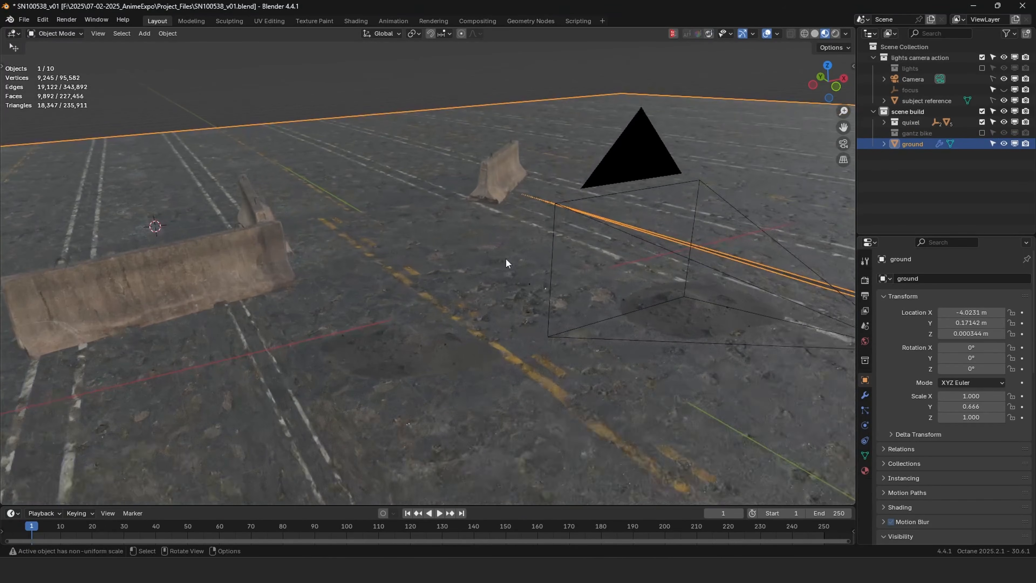
Try moving two street barriers and the dark dirt mound near the camera in the scene overview.
click(231, 262)
middle_drag(230, 263, 317, 227)
click(356, 213)
key(g)
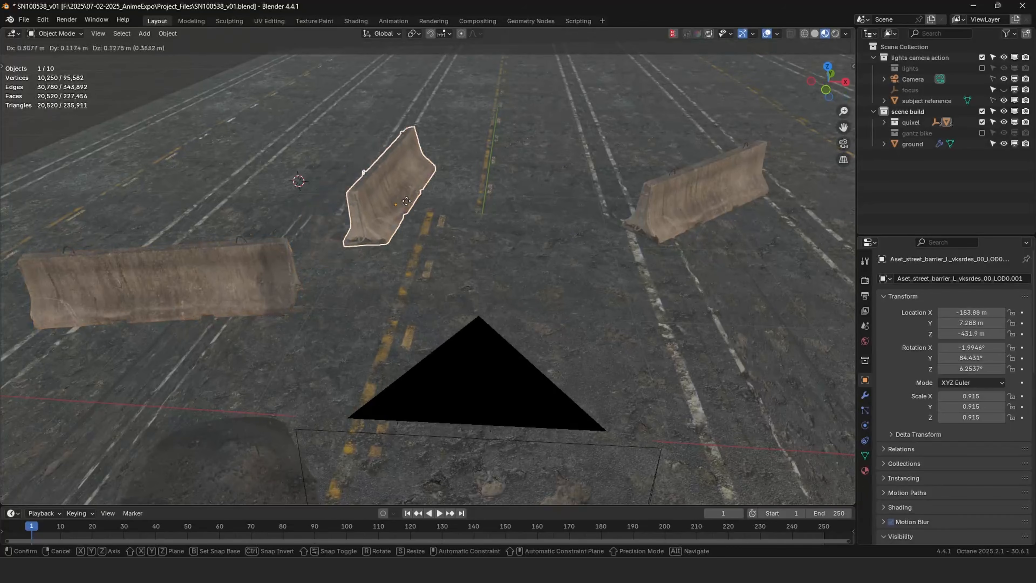
right_click(407, 200)
click(739, 200)
key(g)
right_click(694, 220)
shift+middle_drag(592, 331, 585, 179)
click(695, 359)
key(g)
right_click(704, 326)
Move the other dirt mound into the lower-left corner of the frame while viewing through the camera.
click(245, 269)
key(g)
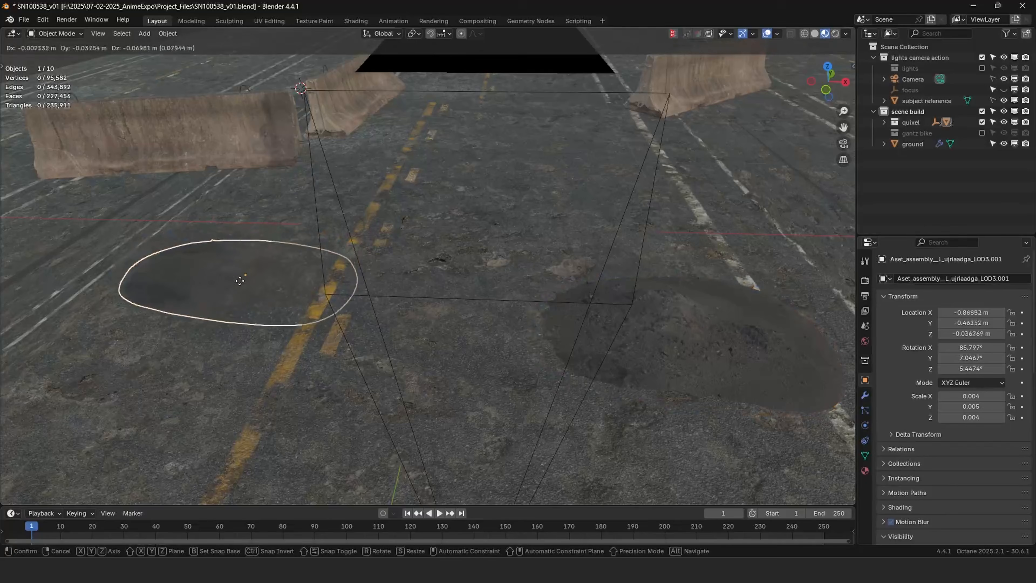
key(KP_0)
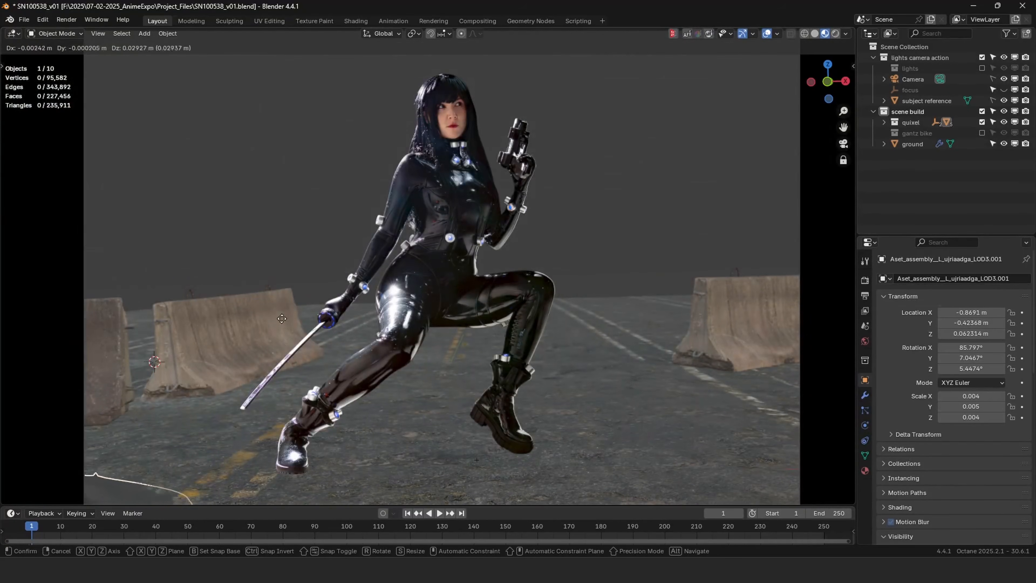
click(673, 412)
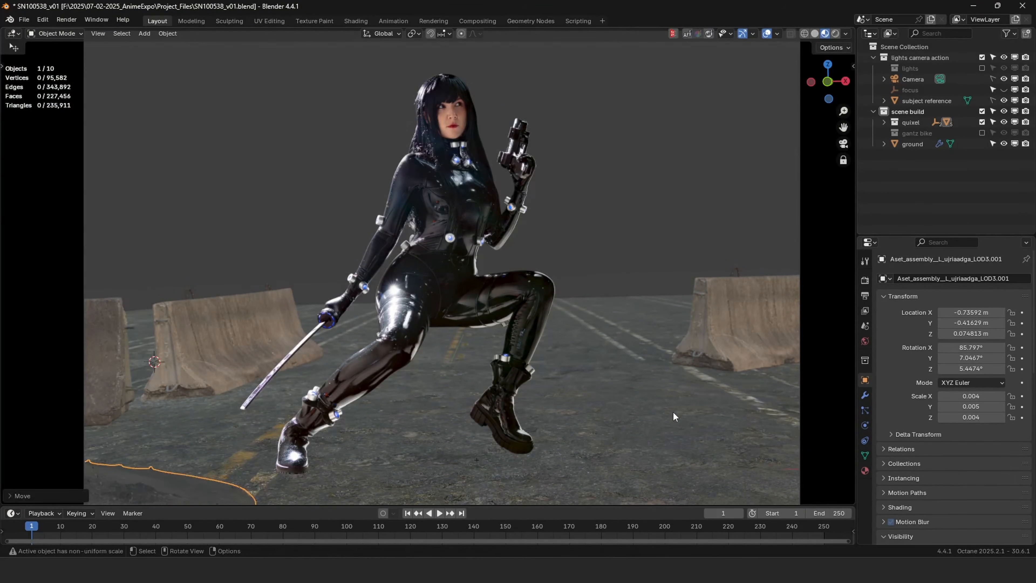
Turn off locking the camera to the view, and fit the full camera frame in the viewport.
key(q)
click(672, 409)
scroll(672, 409, down, 1)
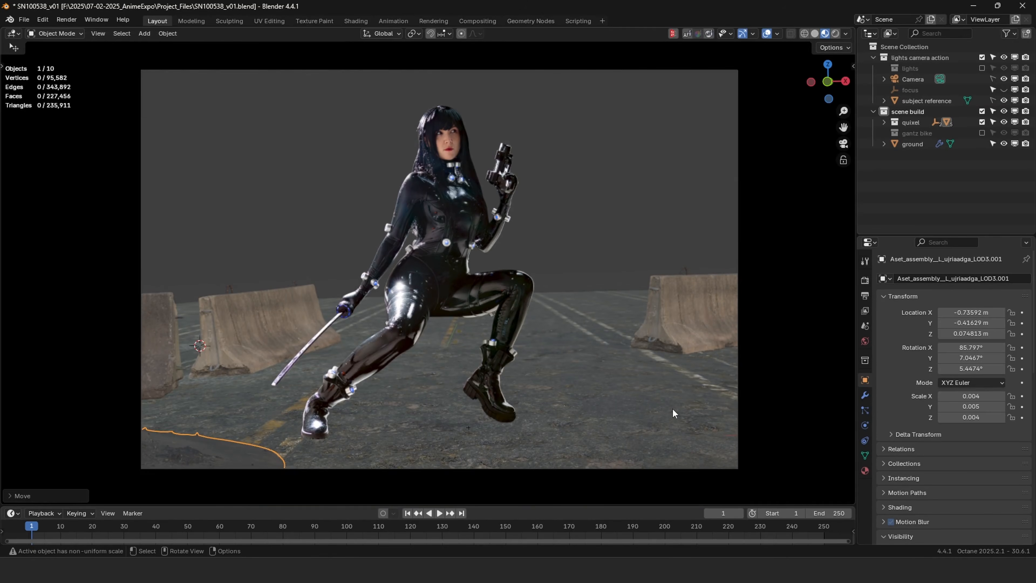
ctrl+middle_drag(673, 409, 673, 401)
scroll(672, 406, up, 1)
click(721, 473)
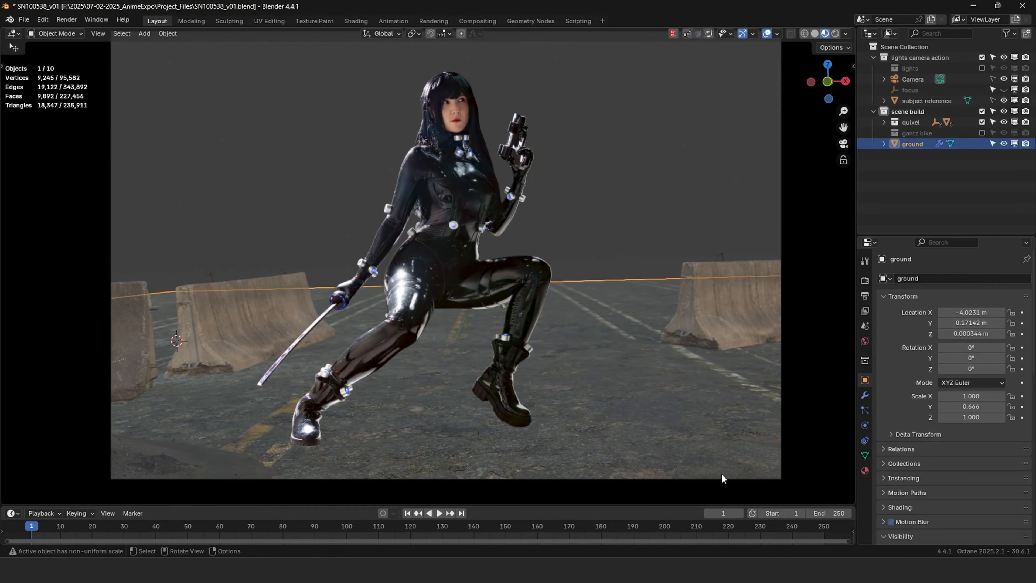
key(g)
click(733, 450)
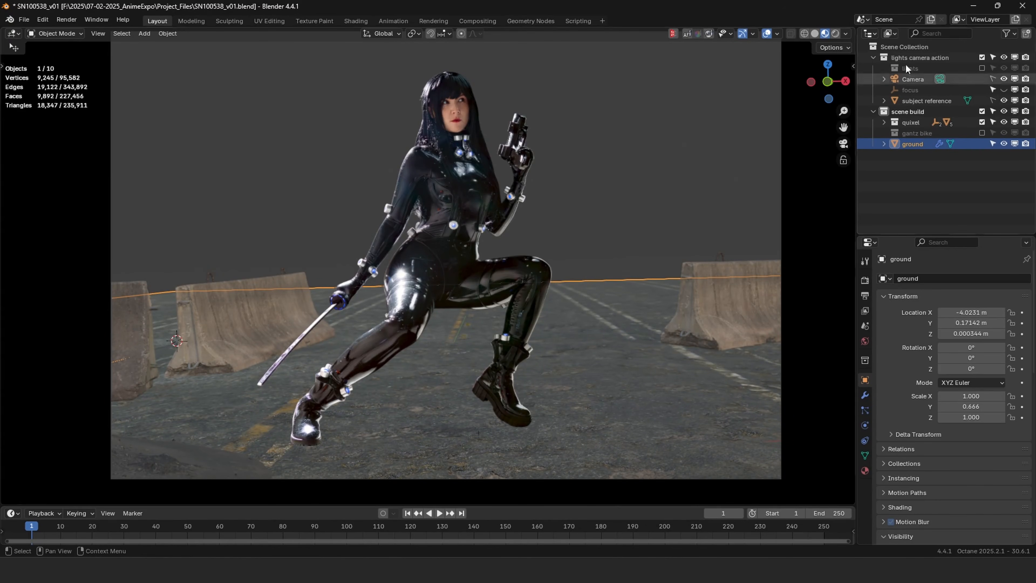
Select the first Aset_assembly mound in the quixel collection and move it into the lower-right corner of the camera frame.
click(884, 123)
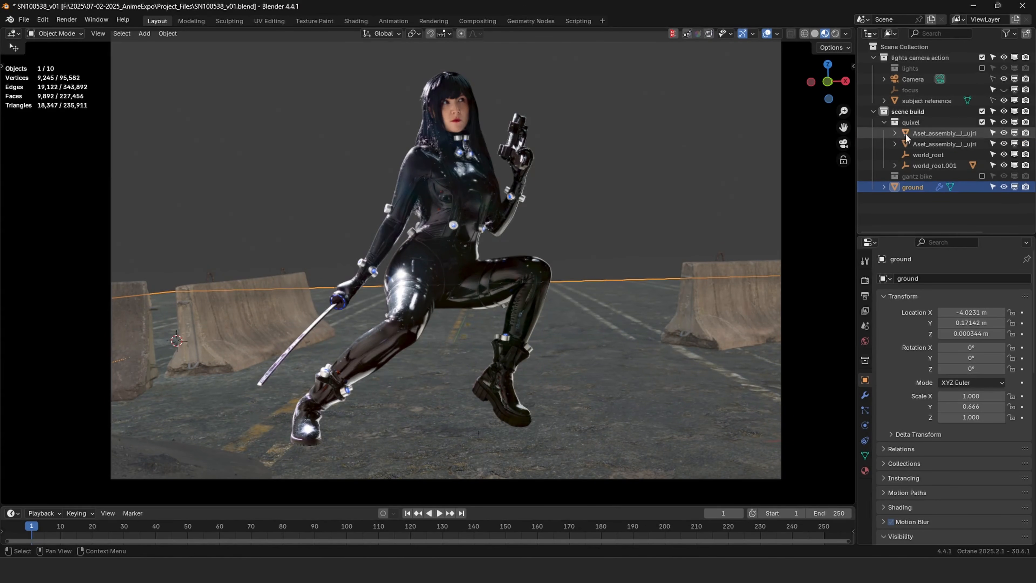
click(929, 135)
key(g)
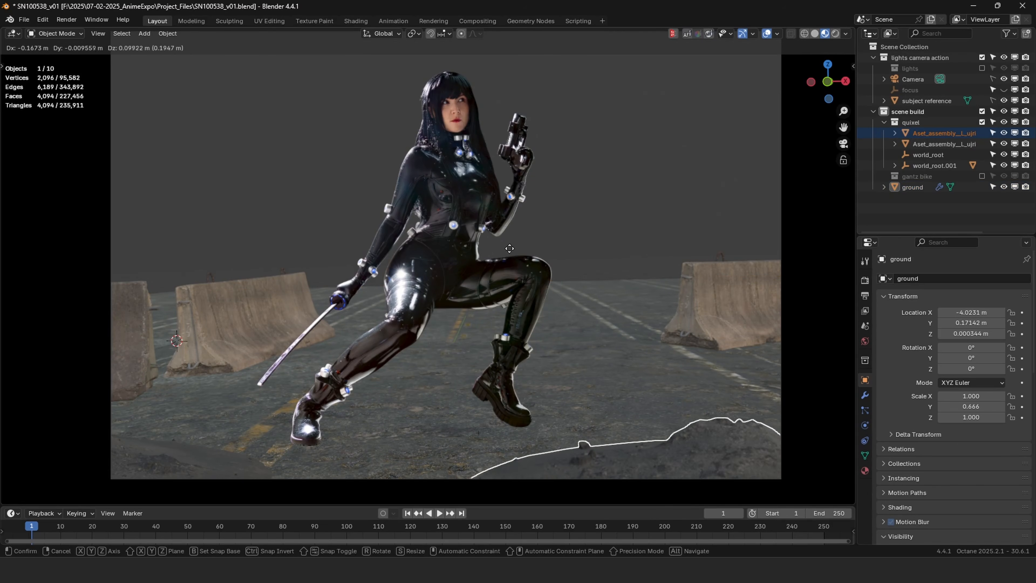
click(593, 276)
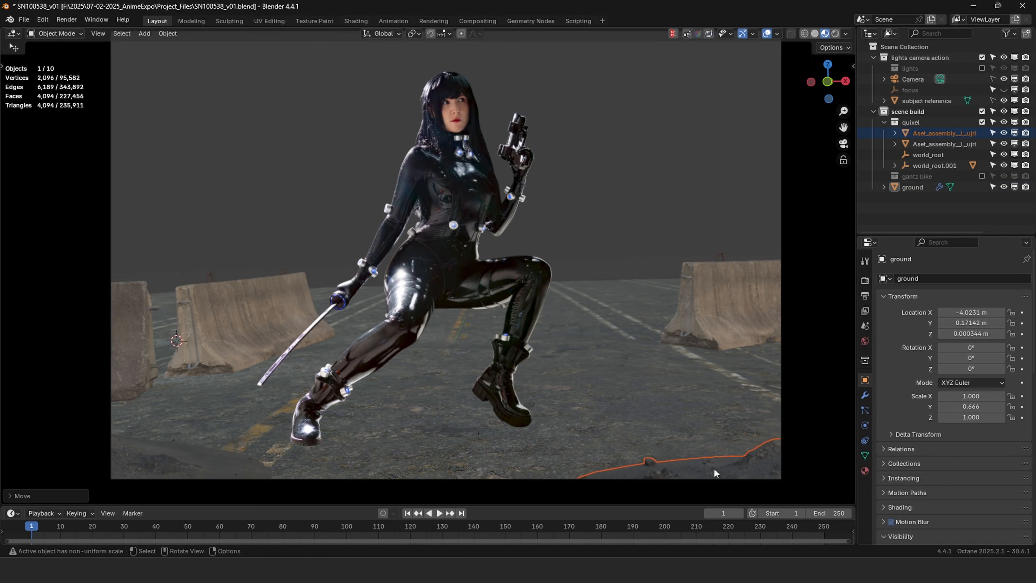
Try repositioning the dirt mound in the lower-left corner of the camera frame.
click(164, 460)
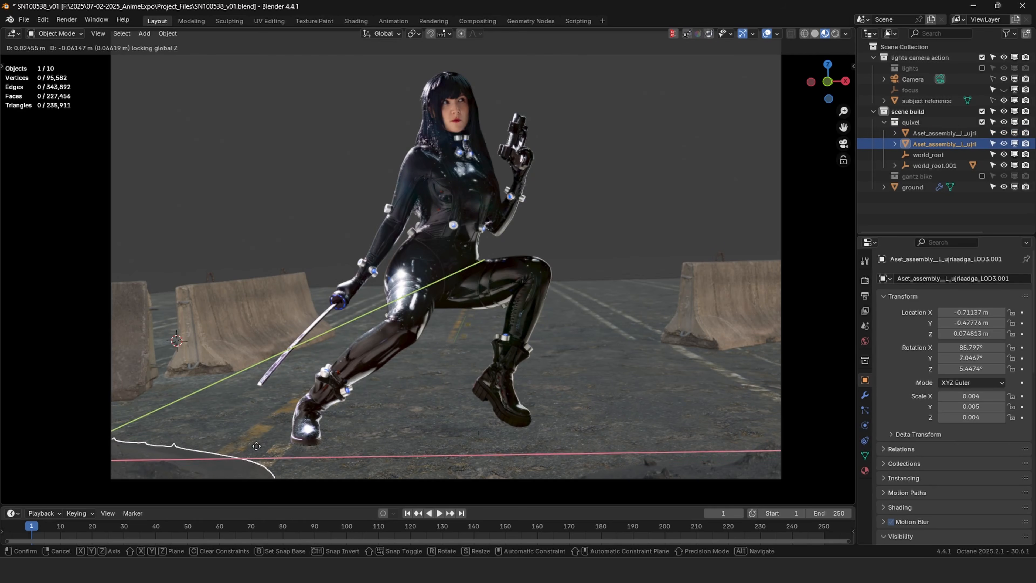
key(g)
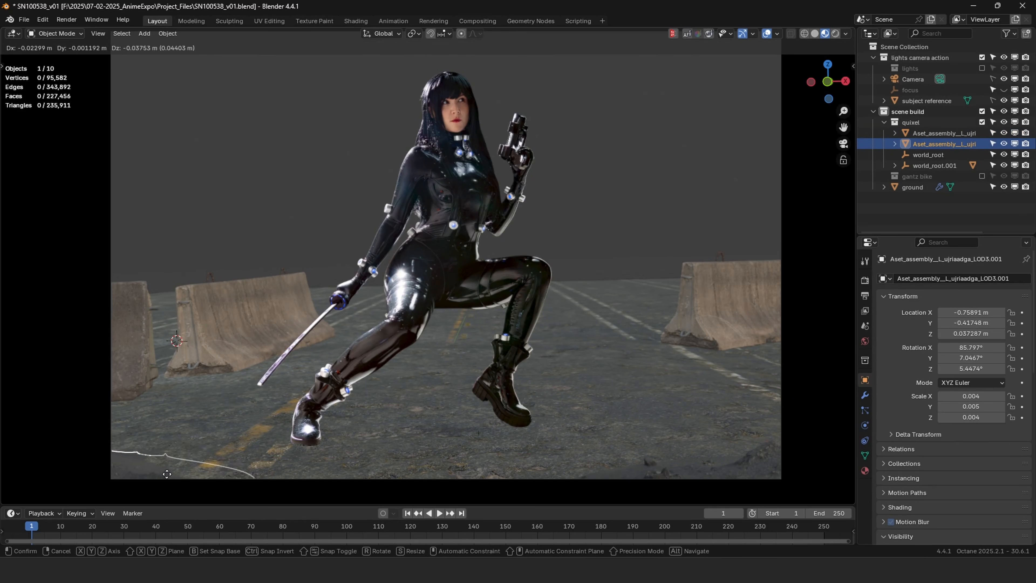
right_click(228, 329)
Undo the moves of both dirt mounds and clear the selection.
key(ctrl+z)
key(ctrl+z)
key(ctrl+z)
key(ctrl+z)
key(ctrl+z)
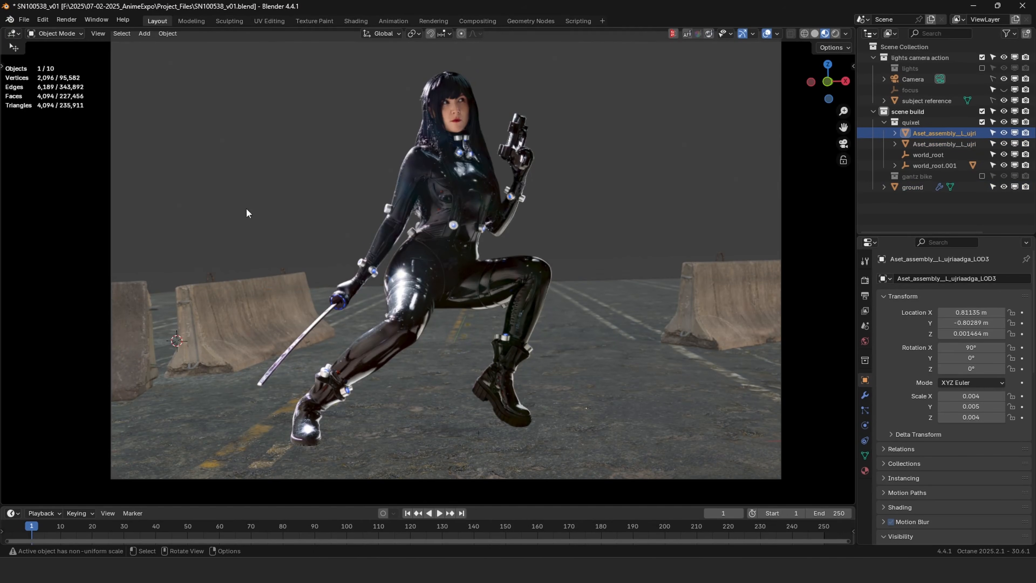
click(259, 195)
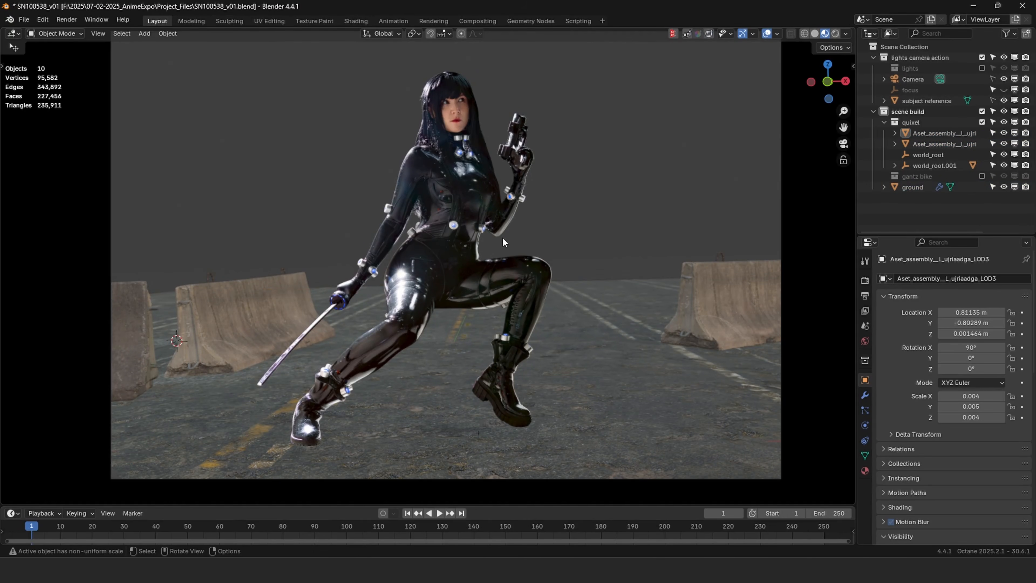
Enable the gantz bike collection, and inspect the bike from around the scene and through the camera.
middle_drag(502, 236, 559, 256)
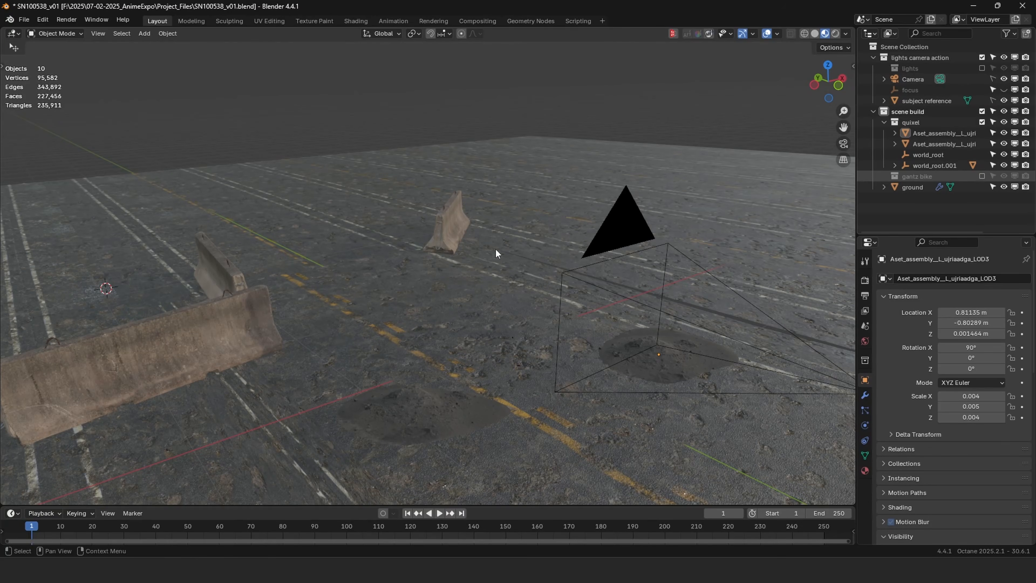
middle_drag(468, 254, 509, 206)
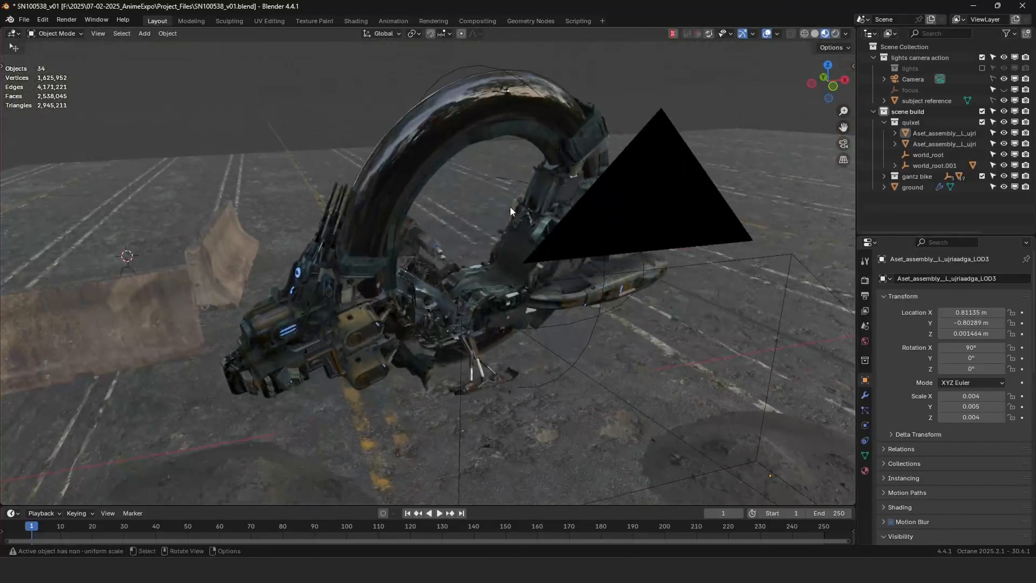
click(380, 238)
middle_drag(381, 243, 626, 239)
key(alt+a)
key(KP_0)
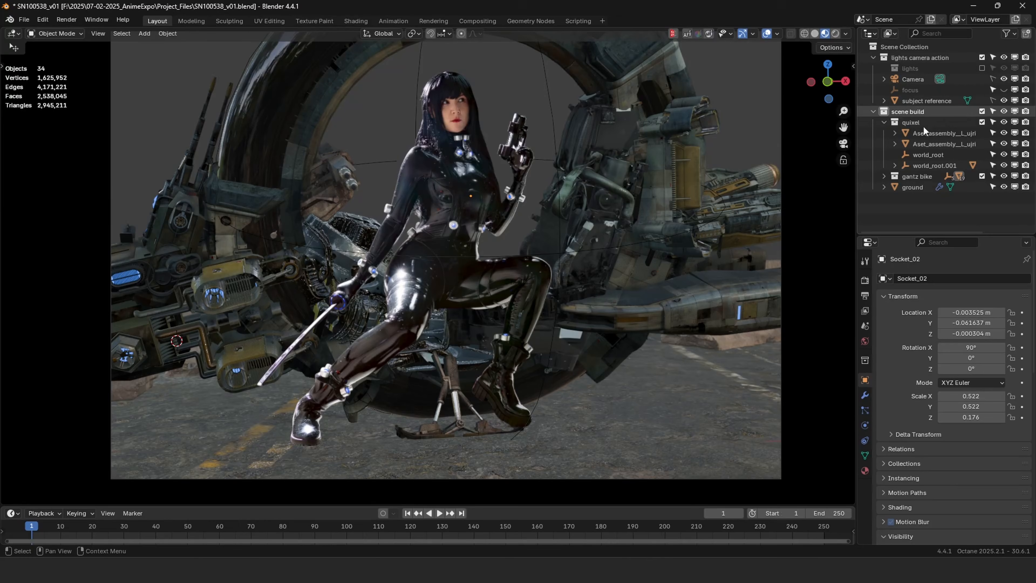
Hide the gantz bike collection in the viewport, and nudge the street barrier behind the sword slightly to the left.
click(1004, 176)
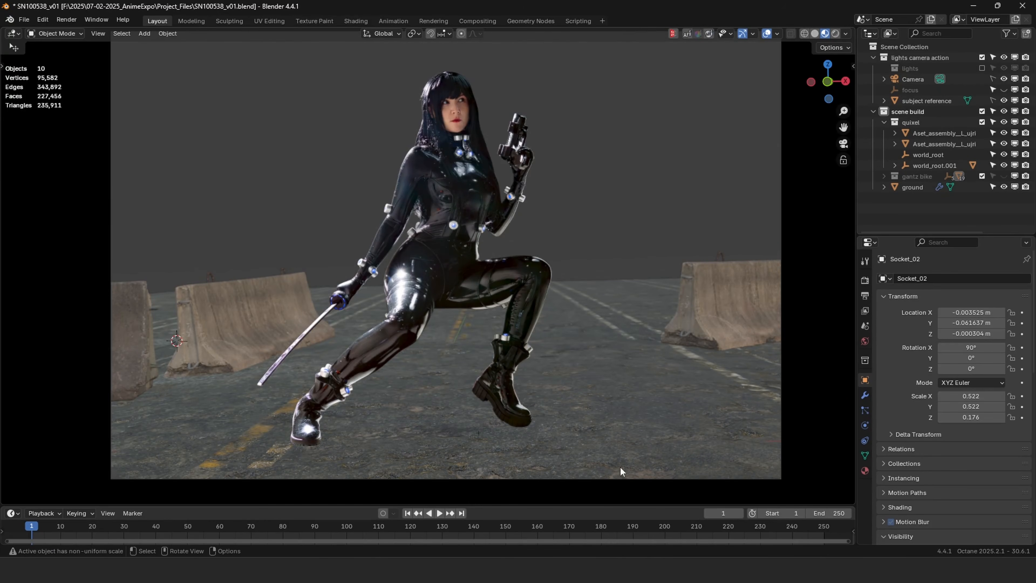
click(599, 449)
click(720, 298)
drag(251, 343, 240, 344)
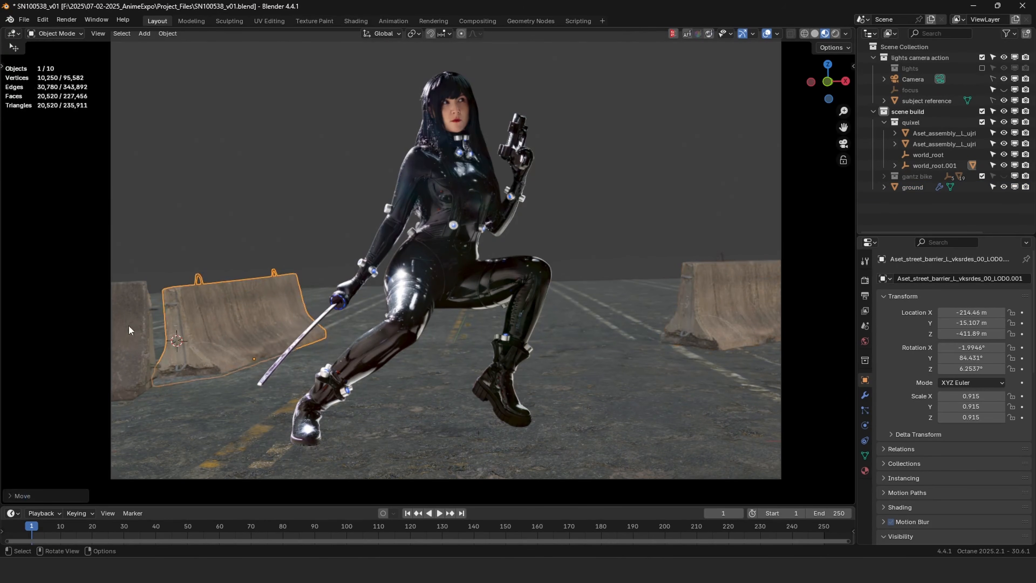
Undo the last street barrier move, show the gantz bike collection in the viewport, and leave nothing selected.
key(ctrl+z)
click(1004, 177)
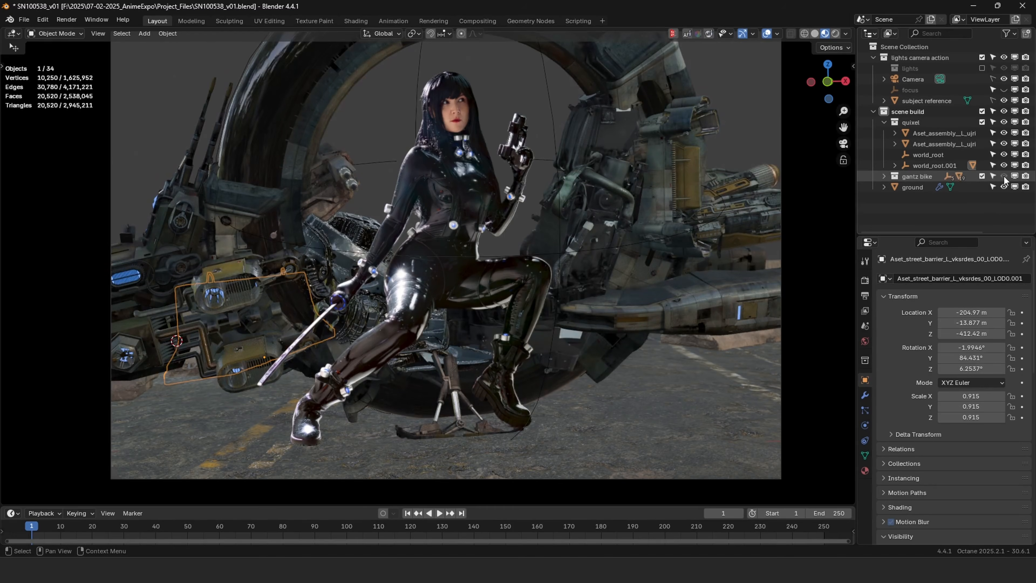
click(651, 189)
click(199, 314)
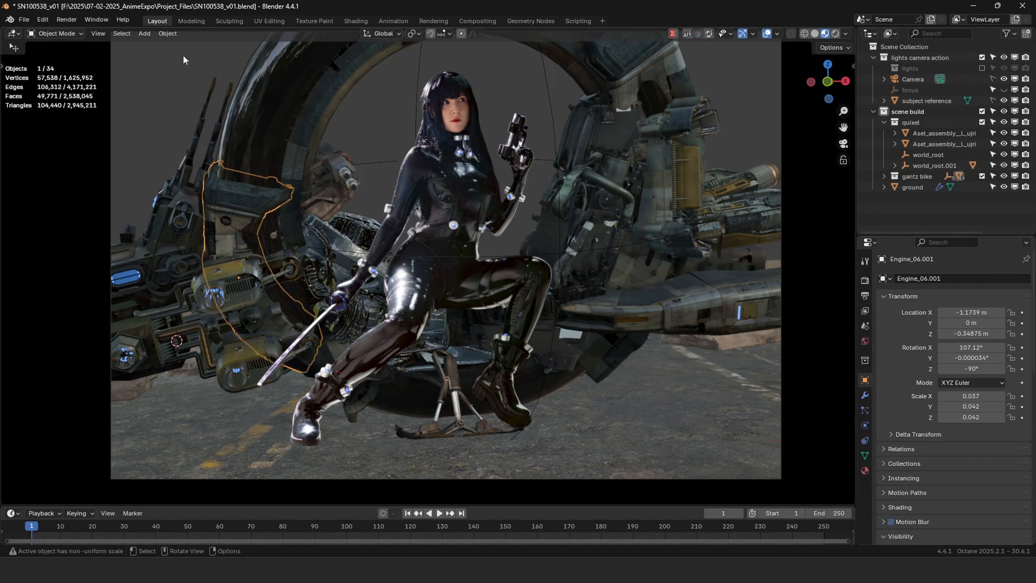
click(152, 61)
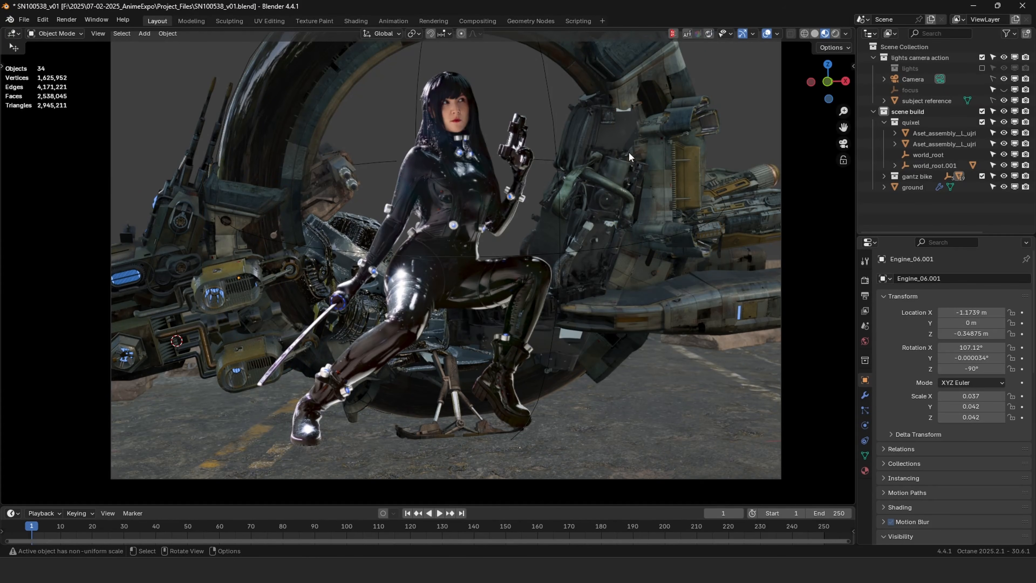
Leave the camera view and try free-rotating the whole bike by its parent empty.
key(KP_0)
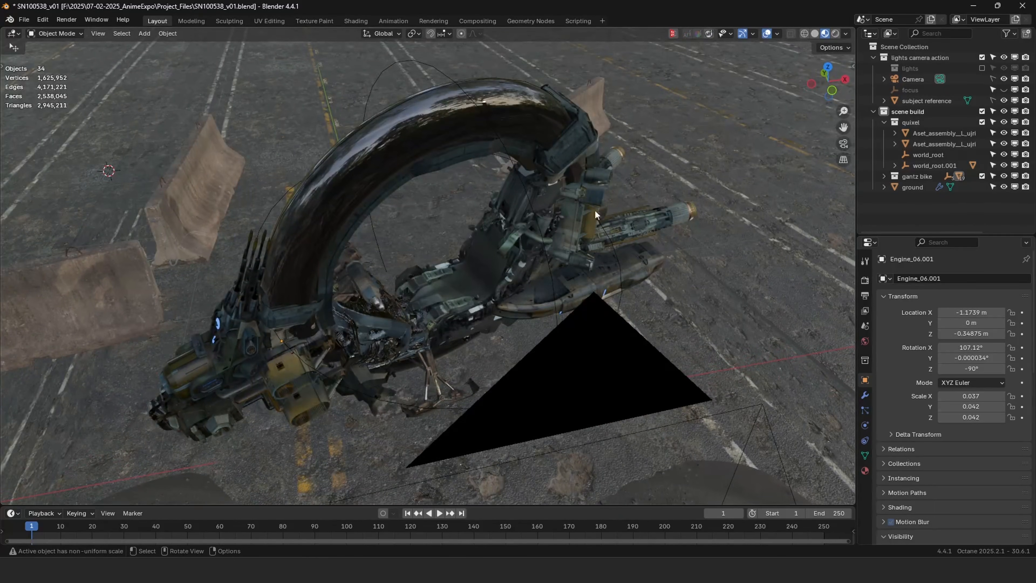
middle_drag(595, 211, 594, 183)
shift+middle_drag(326, 355, 525, 170)
click(610, 110)
key(r)
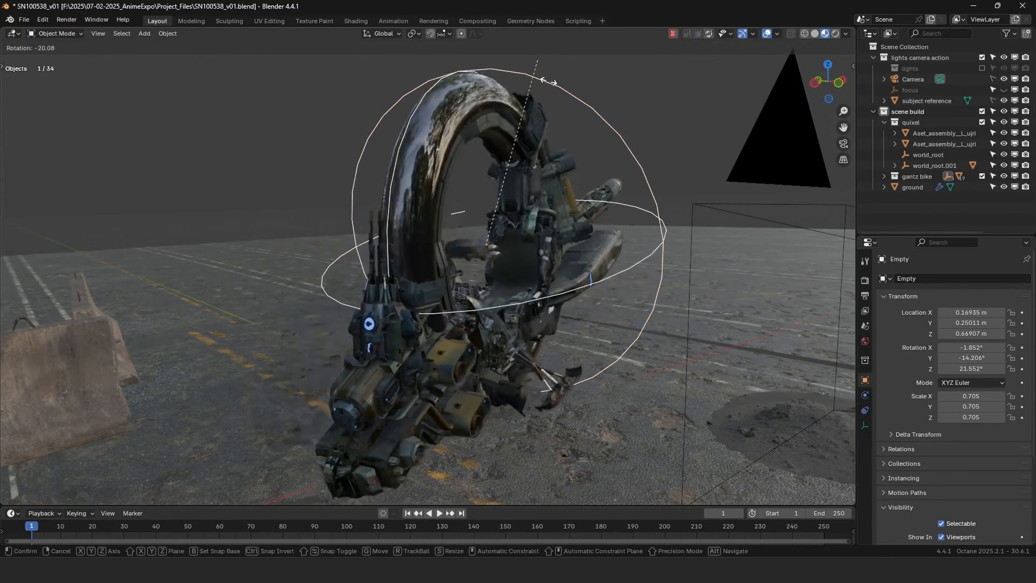
key(r)
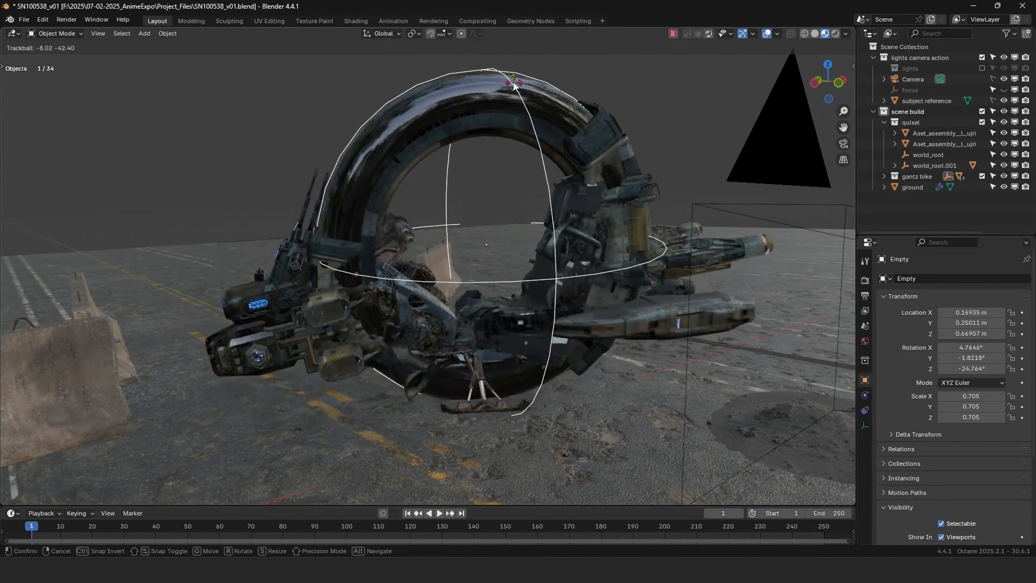
click(596, 100)
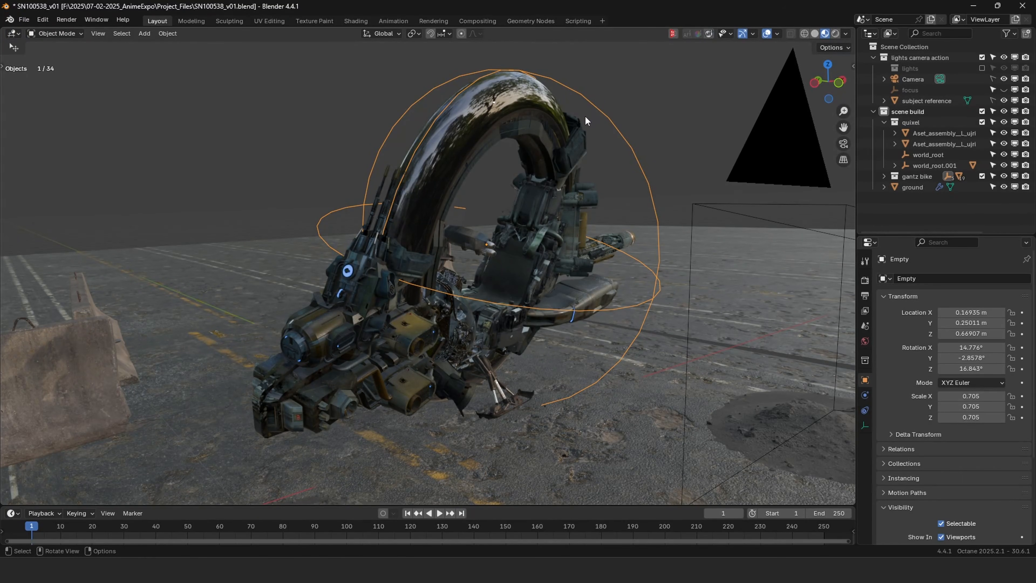
Try rotating the bike's parent empty around the X axis and in the view plane, and try clearing its rotation.
key(r)
key(x)
right_click(621, 106)
key(r)
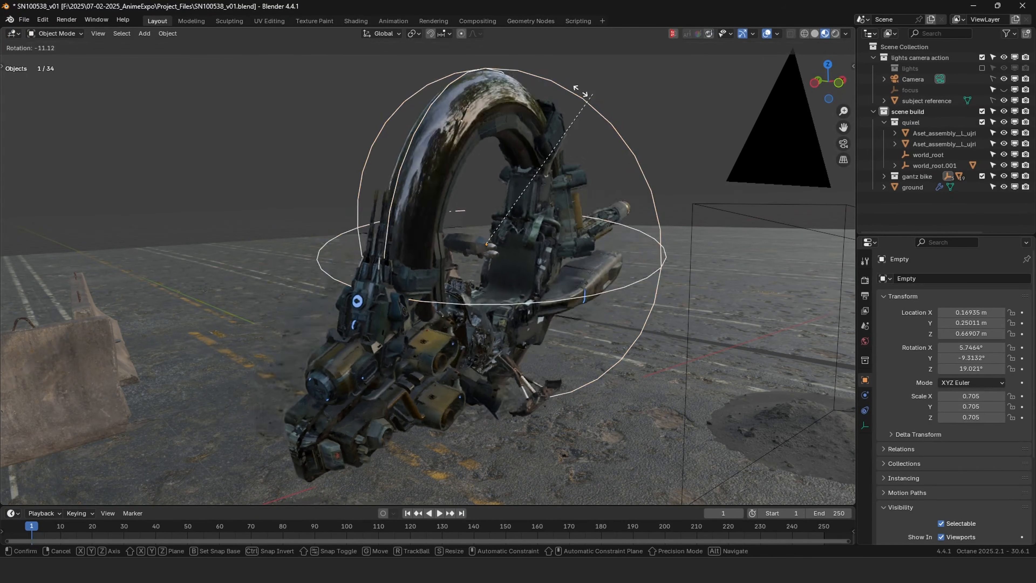
right_click(581, 92)
key(r)
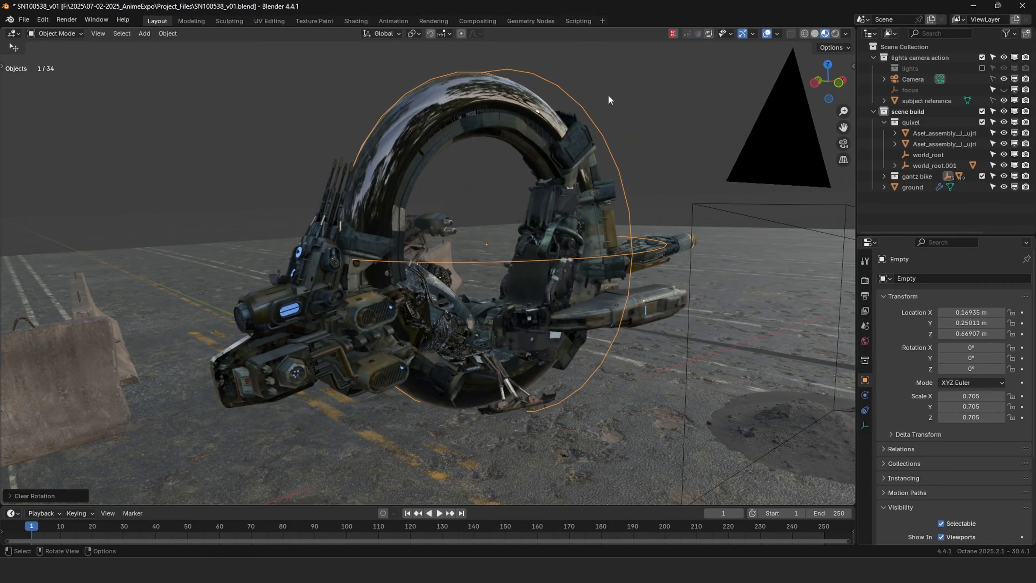
right_click(578, 123)
Select all objects in the gantz bike collection and isolate them in local view.
right_click(912, 174)
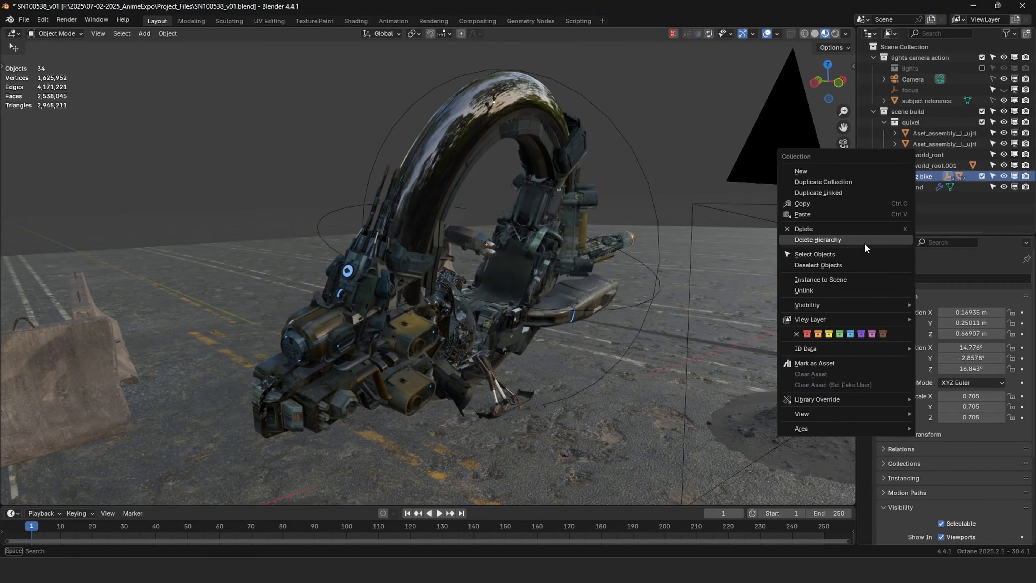
click(865, 254)
key(slash)
click(505, 235)
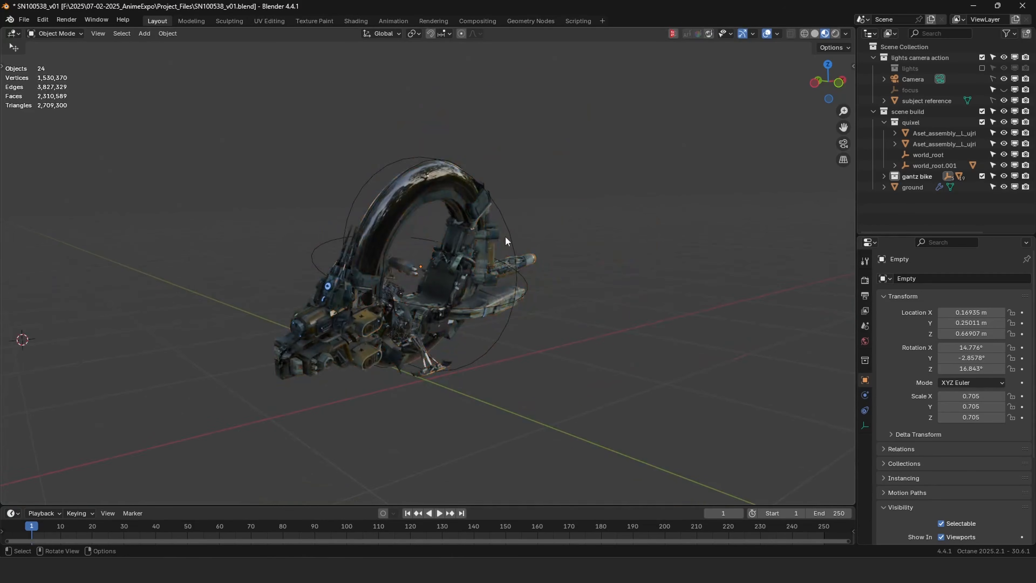
scroll(554, 217, up, 3)
Clear the rotation of the bike's parent empty so all three axes are 0°.
click(555, 209)
key(alt+r)
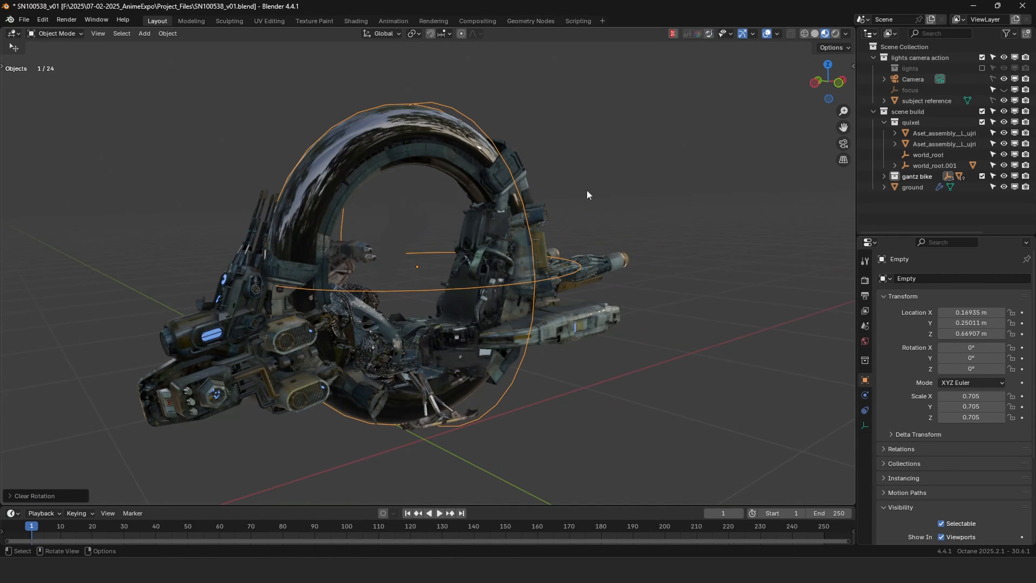
key(r)
key(r)
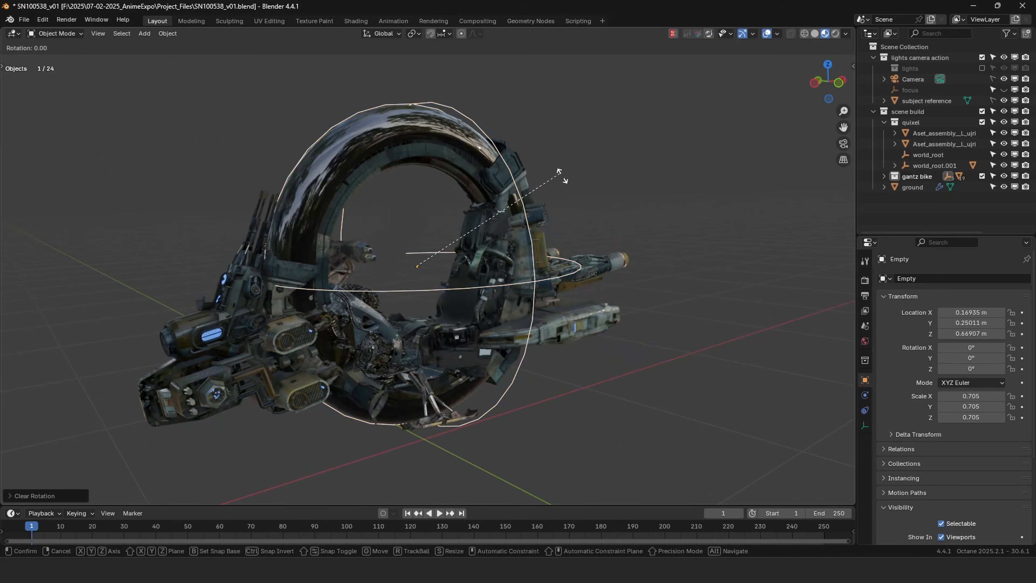
right_click(532, 238)
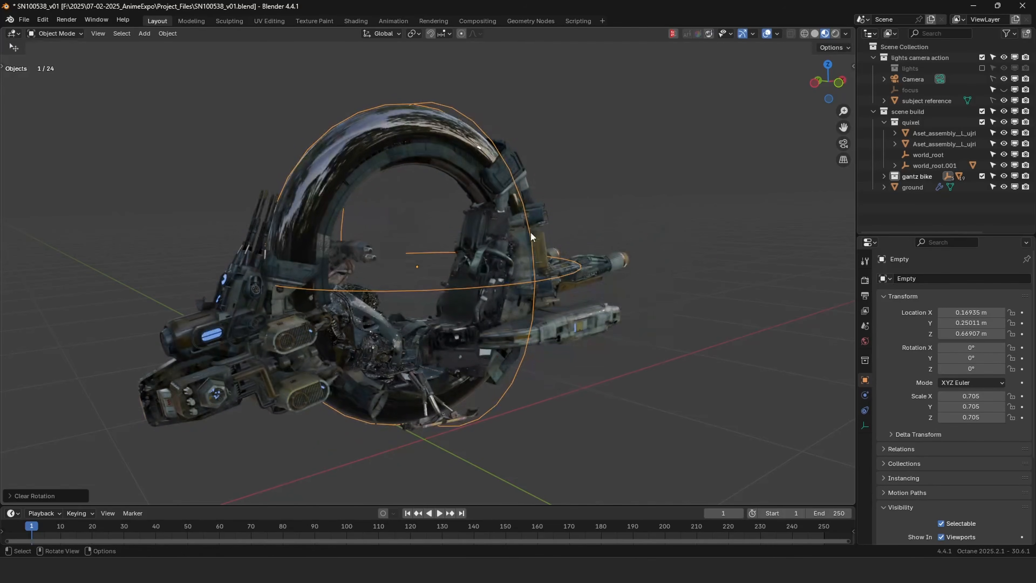
Try pulling the Weapon_13 gun cluster away from the front of the bike, and undo the move.
click(532, 248)
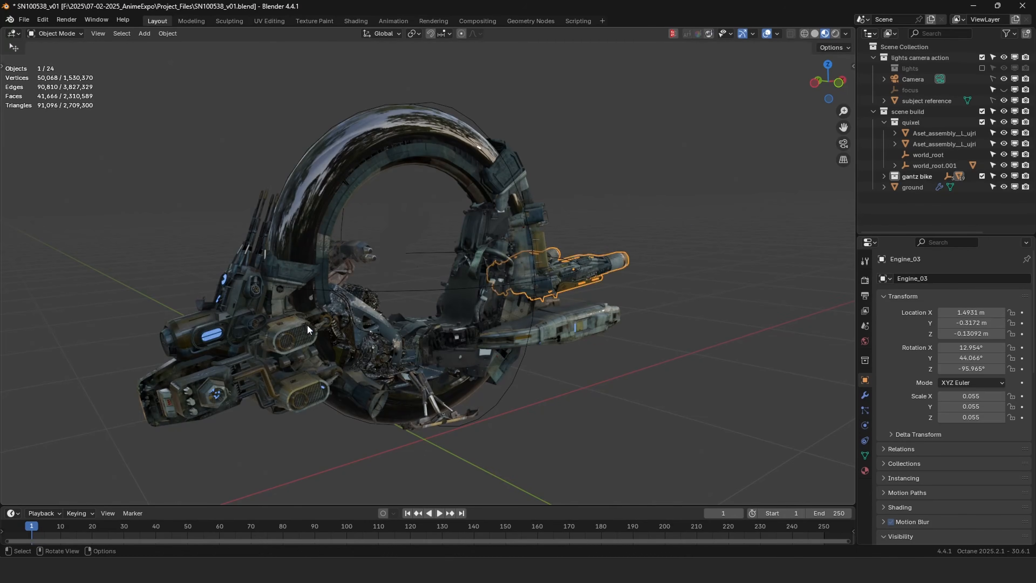
right_click(158, 207)
click(247, 228)
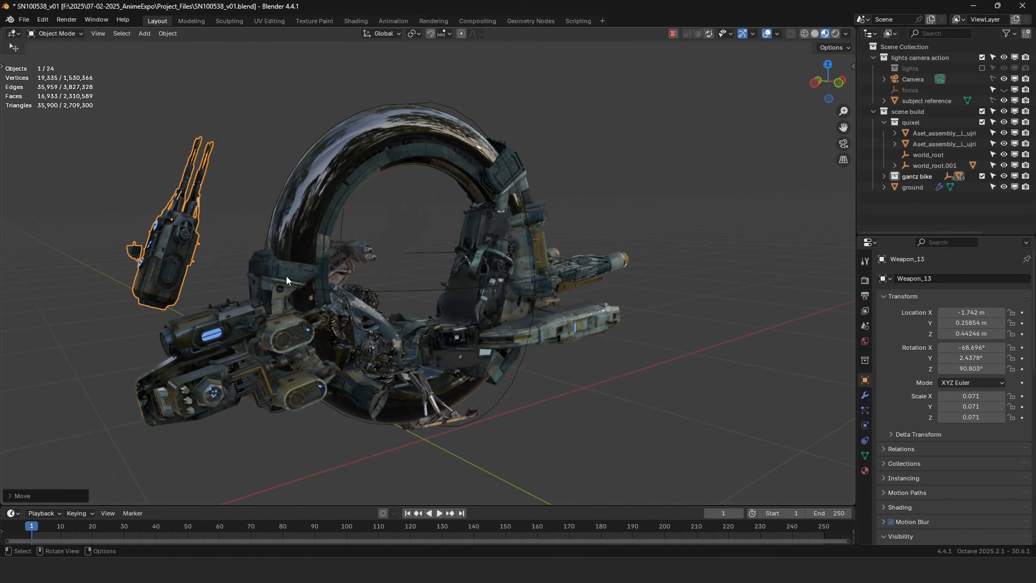
key(ctrl+z)
key(ctrl+z)
key(ctrl+z)
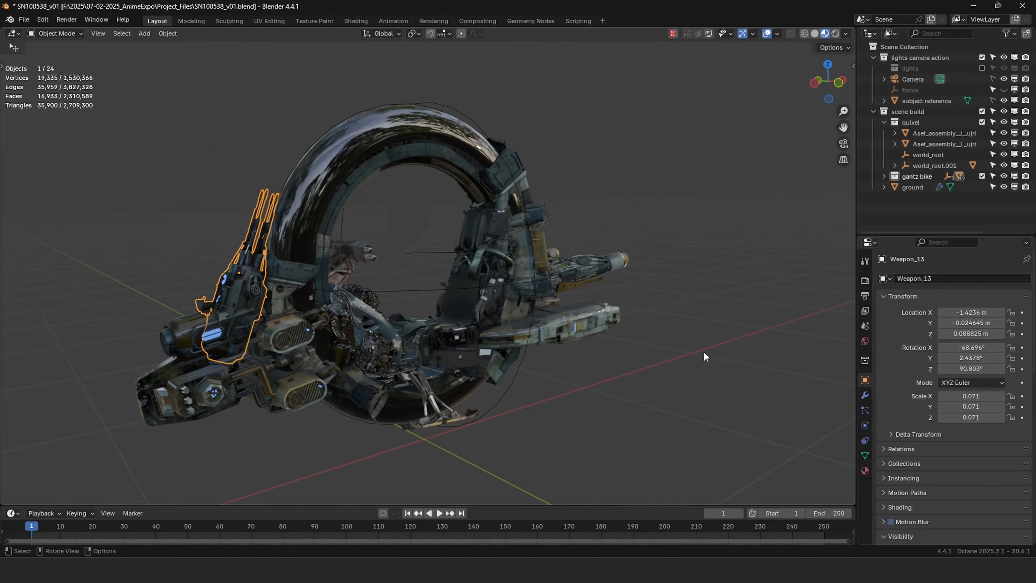
Try moving the Exhaust_07.001 part into the open centre of the wheel, and undo the move.
drag(413, 318, 403, 309)
middle_drag(410, 269, 631, 266)
scroll(453, 257, down, 2)
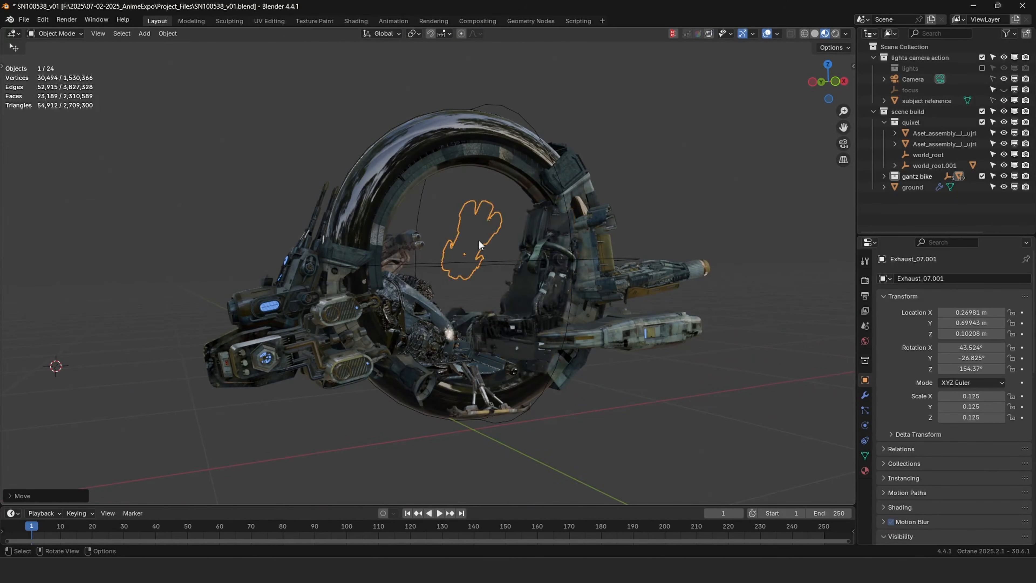
key(ctrl+z)
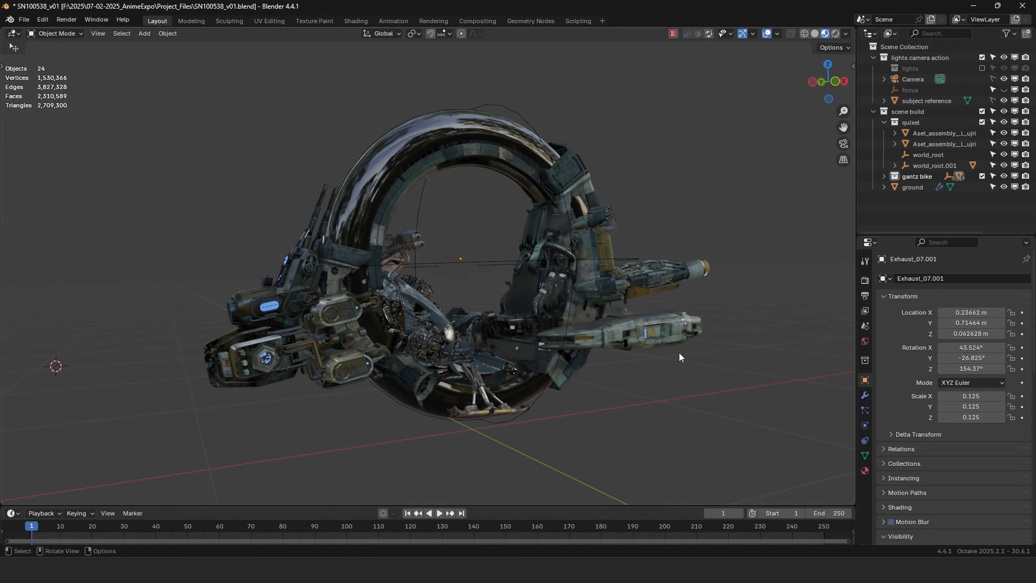
Hide the bike's front weapons, rear engines, side hull parts and inner tanks one by one, keeping the torus visible.
middle_drag(679, 353, 575, 361)
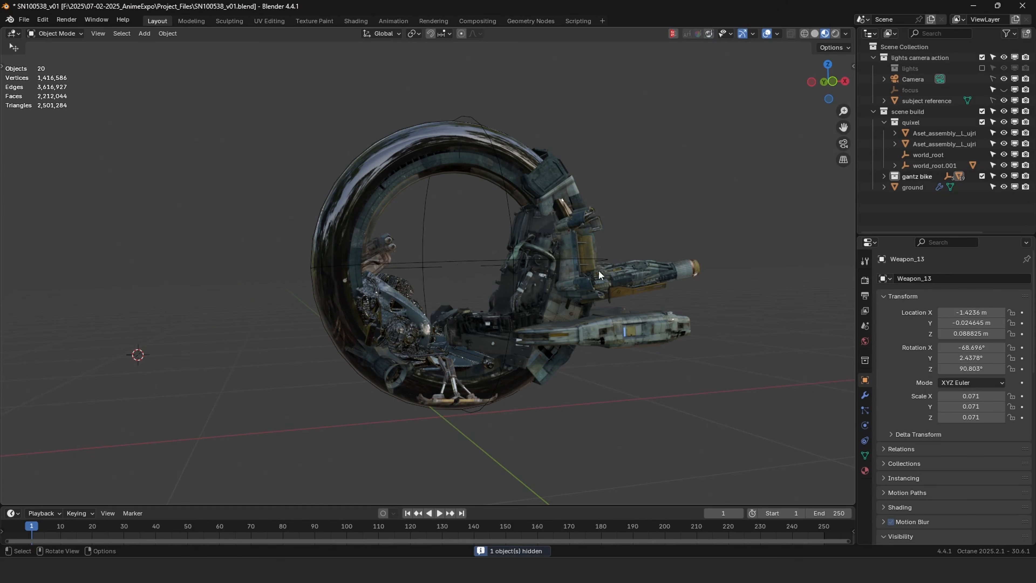
click(581, 280)
key(h)
click(575, 277)
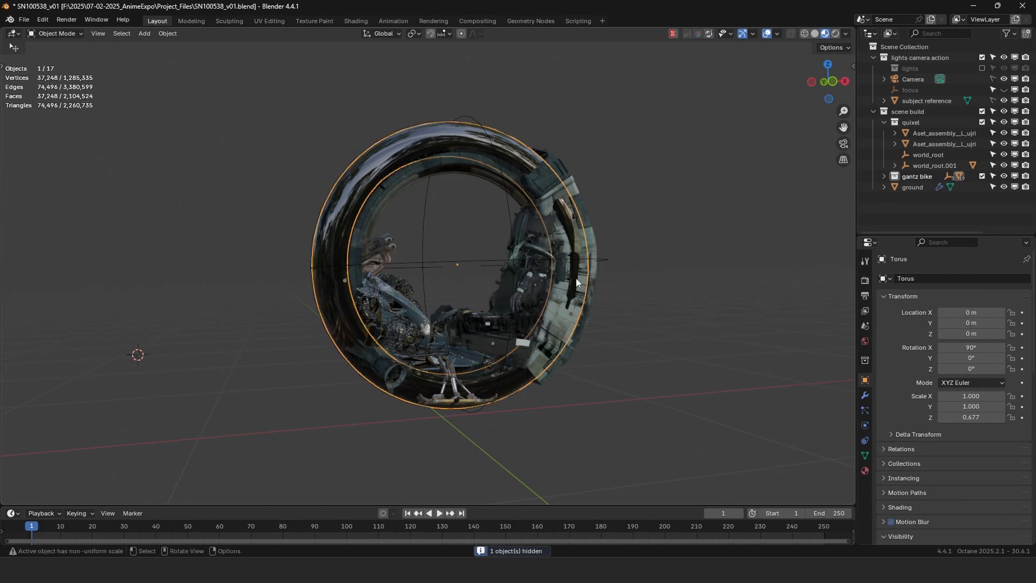
key(h)
key(ctrl+z)
click(573, 321)
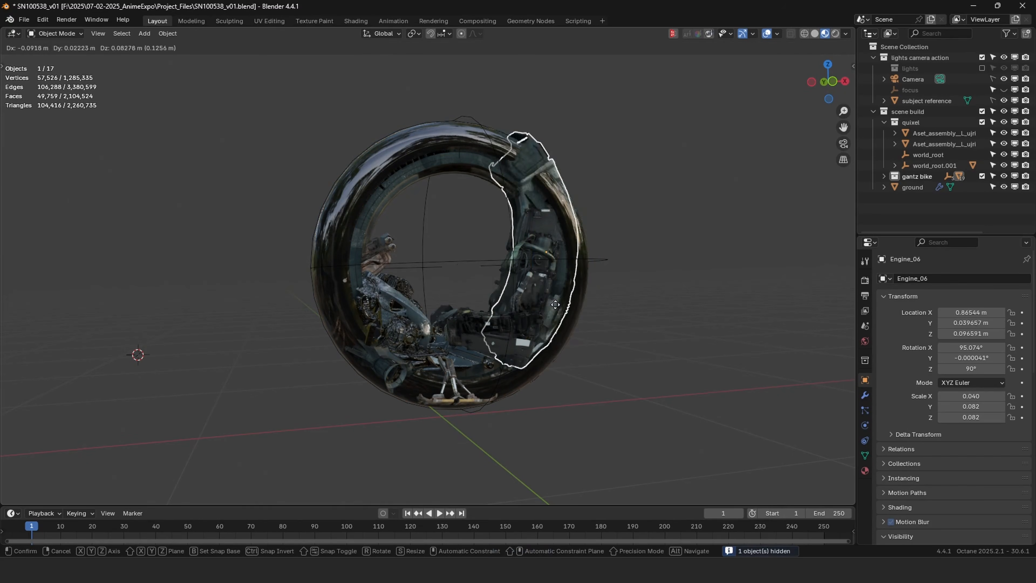
key(h)
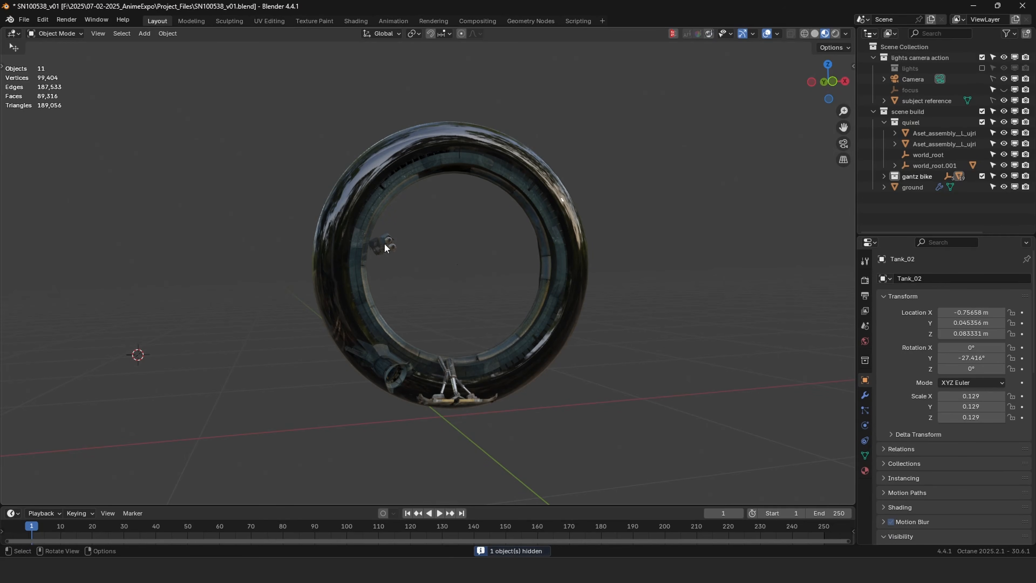
Hide the lower nozzle, the landing gear and the inner socket rings, leaving only the chrome torus.
click(395, 359)
key(h)
click(448, 373)
key(h)
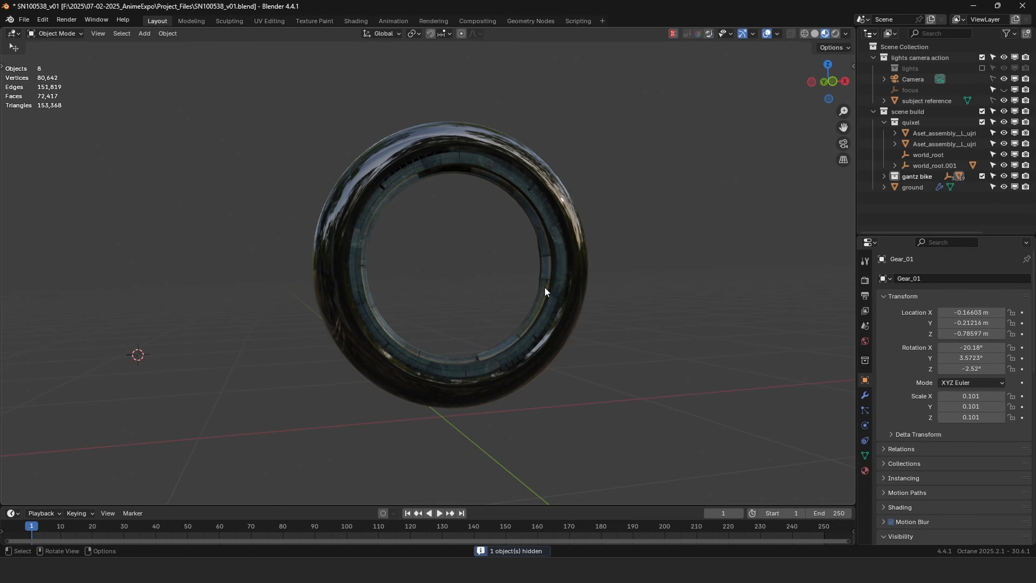
click(544, 286)
key(h)
click(544, 286)
key(h)
Select the torus and examine its mesh and reflective surface up close from several angles.
middle_drag(550, 285, 534, 298)
scroll(542, 304, up, 3)
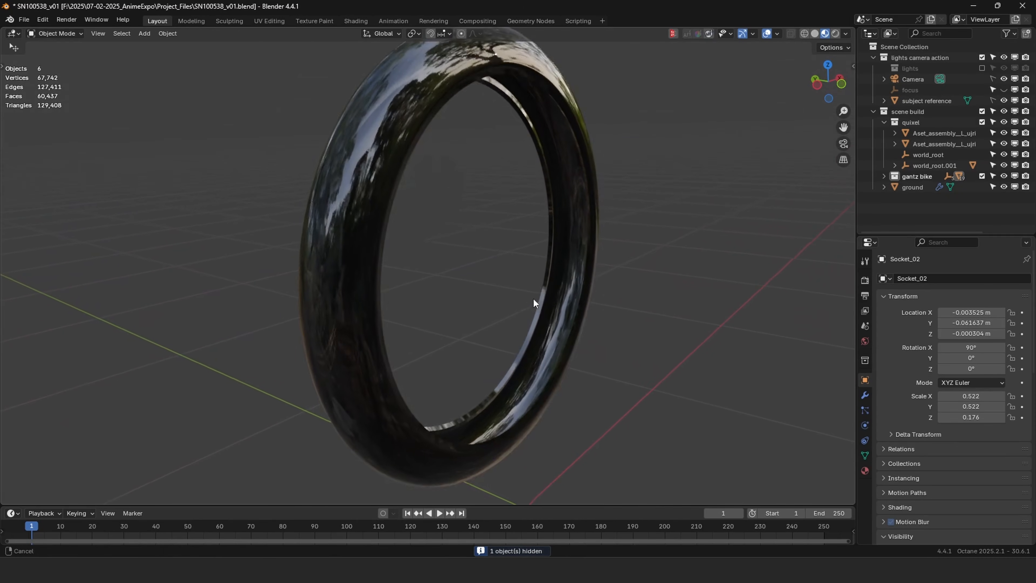
click(571, 330)
middle_drag(571, 330, 505, 232)
key(Tab)
ctrl+middle_drag(505, 233, 548, 305)
middle_drag(516, 337, 472, 218)
scroll(486, 214, down, 1)
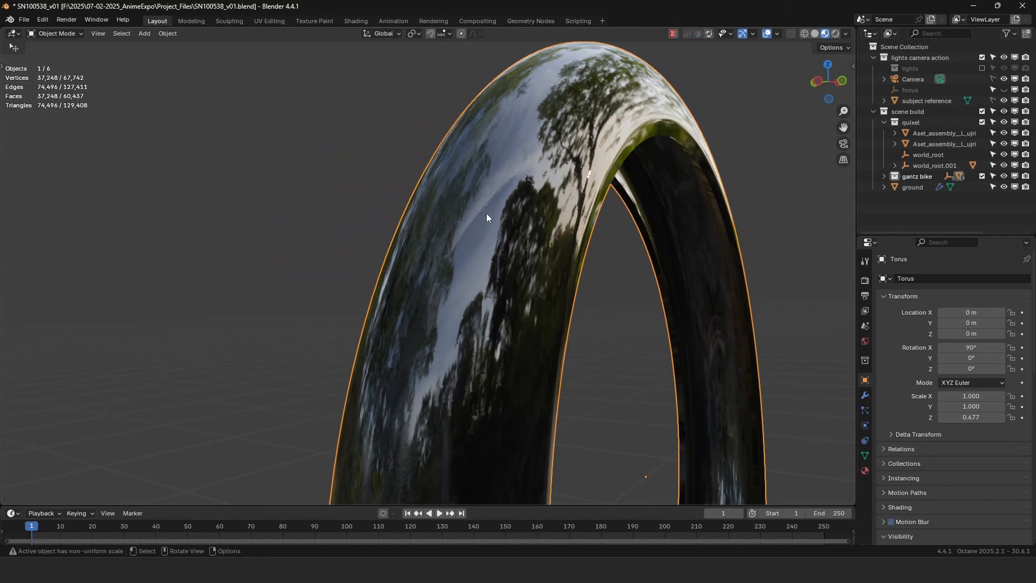
scroll(526, 271, down, 4)
scroll(611, 277, up, 3)
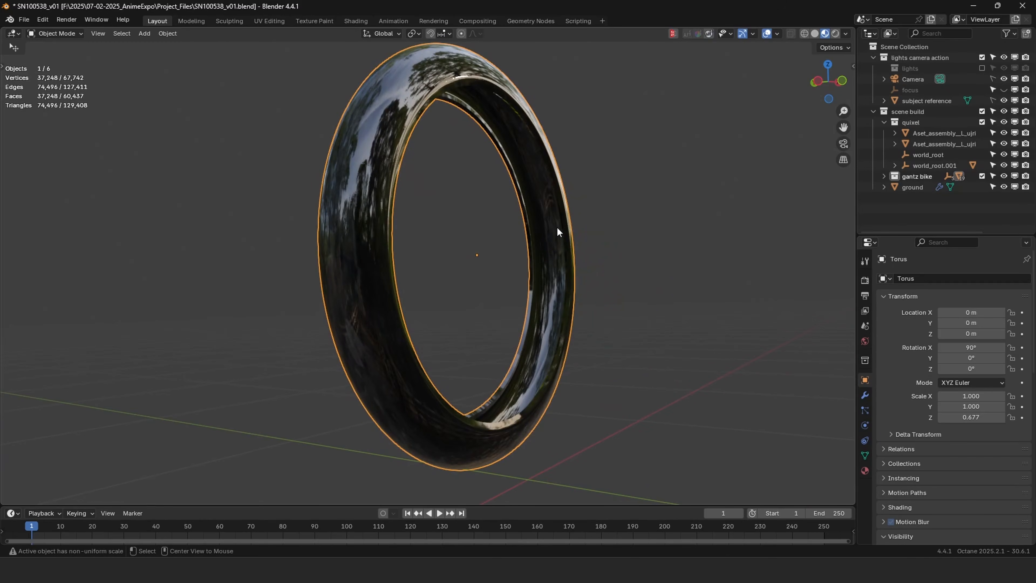
Reveal all hidden parts around the torus to restore the complete bike.
key(alt+h)
middle_drag(665, 195, 461, 292)
scroll(595, 221, up, 4)
scroll(571, 224, down, 3)
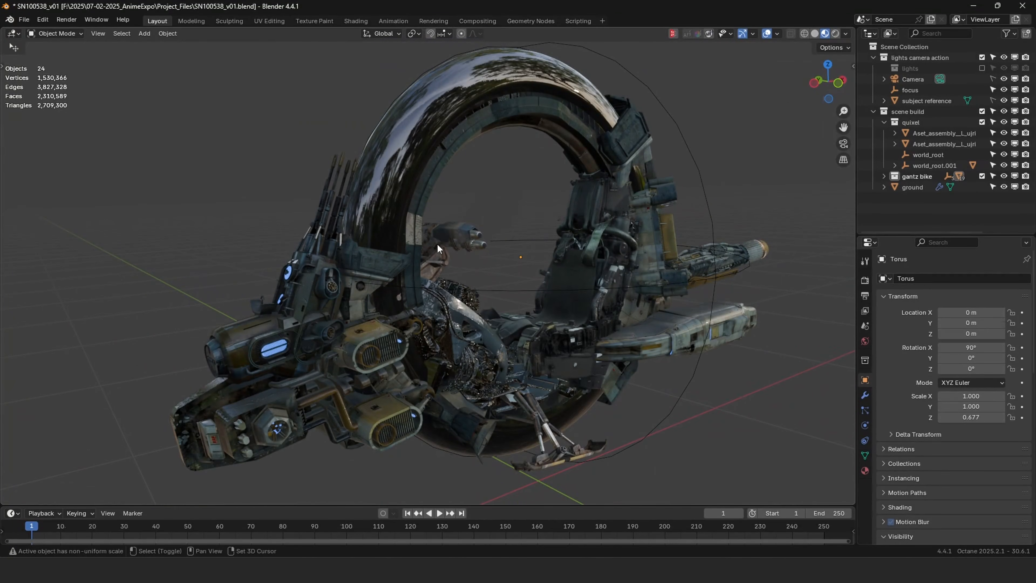
Examine the assembled bike's engines, hull parts and weapons up close and from the side.
drag(296, 410, 298, 410)
shift+middle_drag(655, 258, 665, 331)
scroll(477, 321, up, 3)
click(616, 321)
scroll(665, 330, down, 3)
mouse_move(612, 286)
middle_down()
mouse_move(581, 290)
mouse_move(615, 305)
middle_up()
click(740, 182)
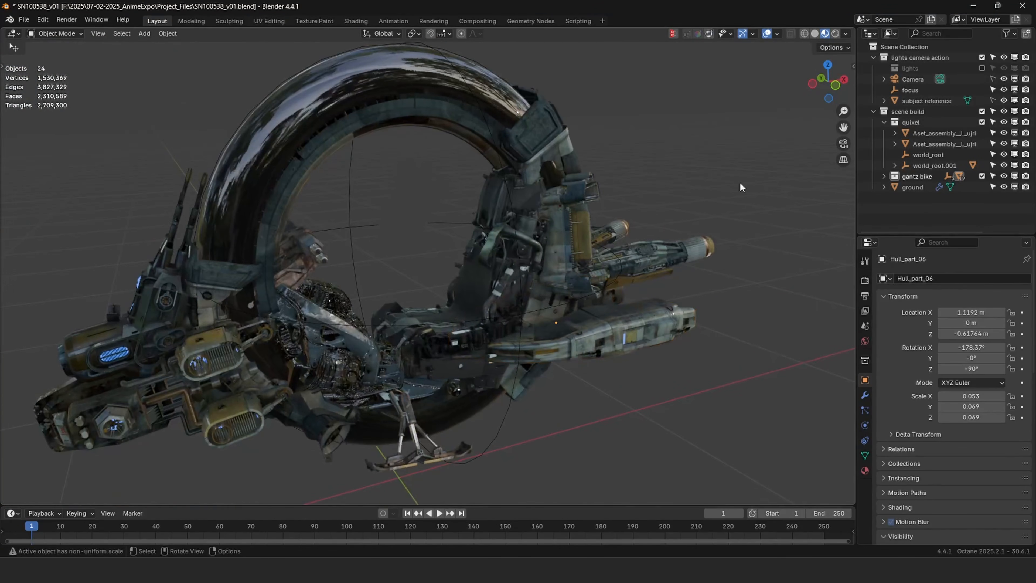
middle_drag(499, 204, 480, 263)
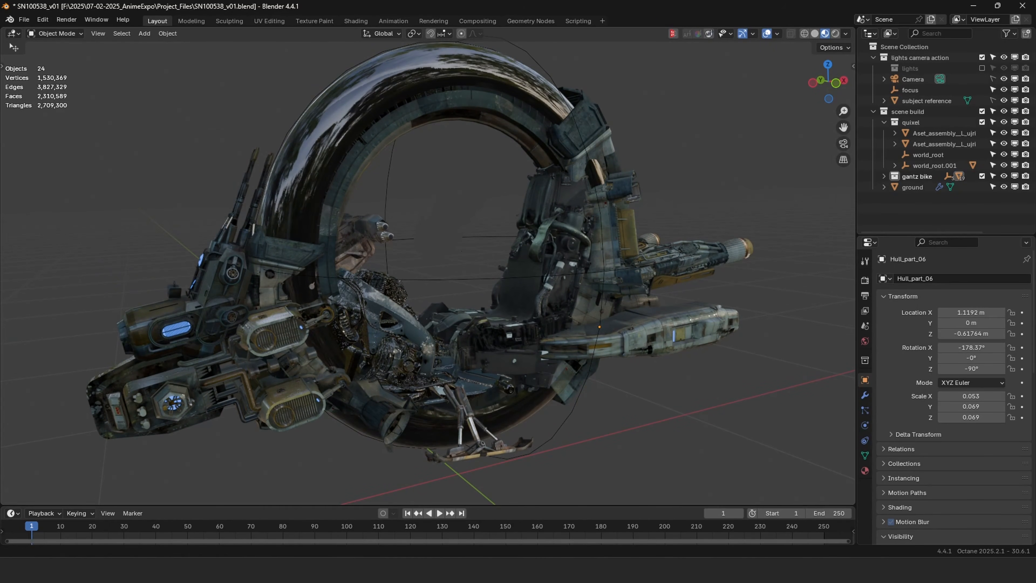
Switch to the ModelshopGreebles_KitObjects_trimsheet Blender file and examine the kitbash hull parts, ports, canisters and sheaths.
click(376, 519)
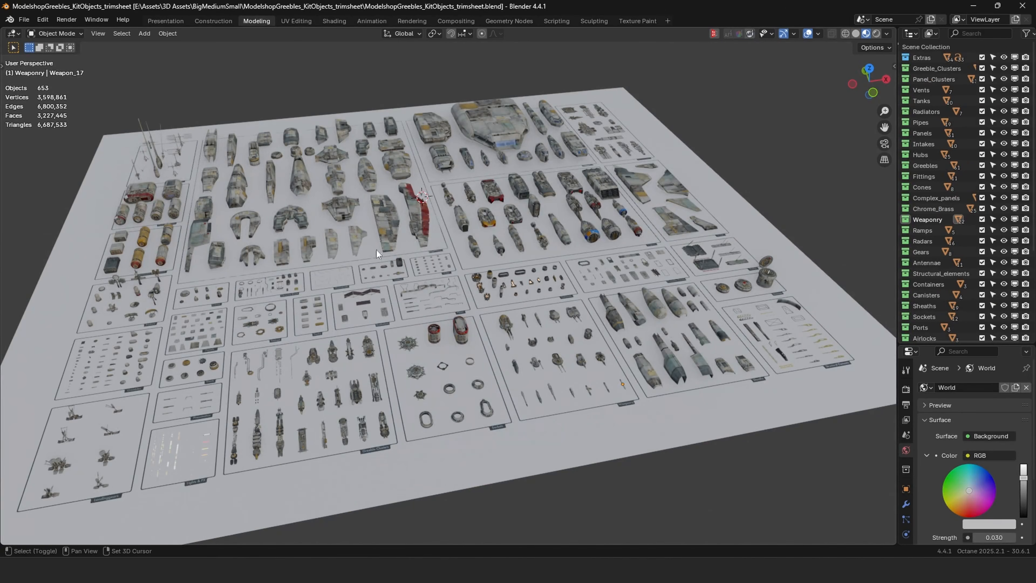
middle_drag(376, 251, 489, 347)
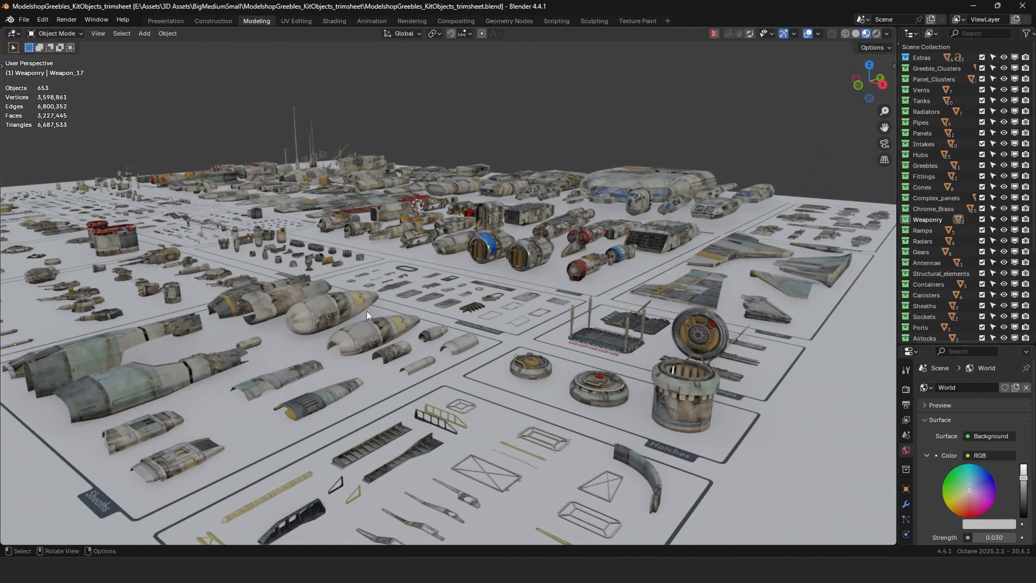
middle_drag(367, 311, 554, 301)
shift+middle_drag(322, 350, 498, 316)
click(313, 272)
mouse_move(392, 262)
middle_down()
mouse_move(401, 277)
mouse_move(391, 266)
middle_up()
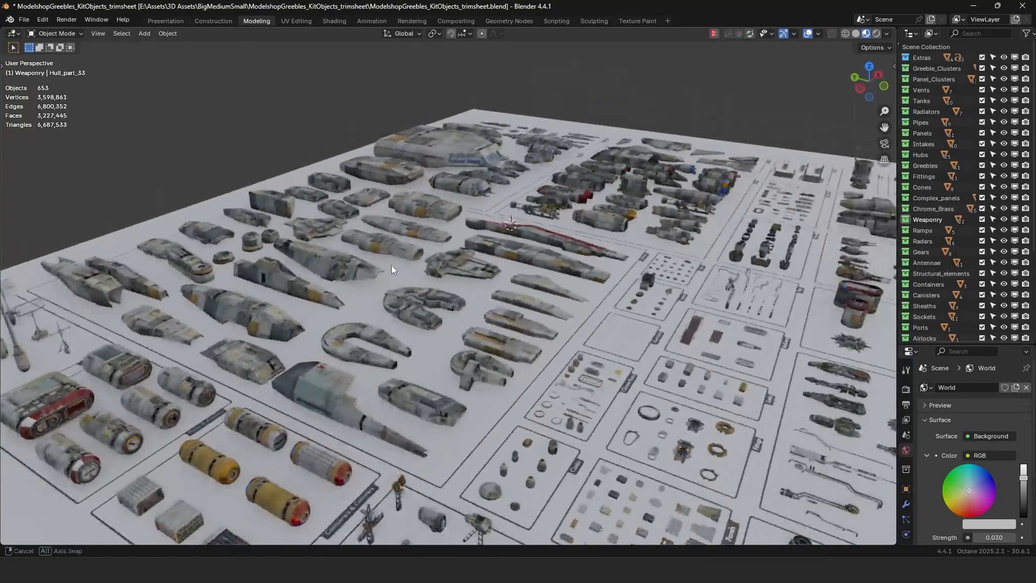
middle_drag(359, 315, 351, 234)
middle_drag(258, 332, 423, 280)
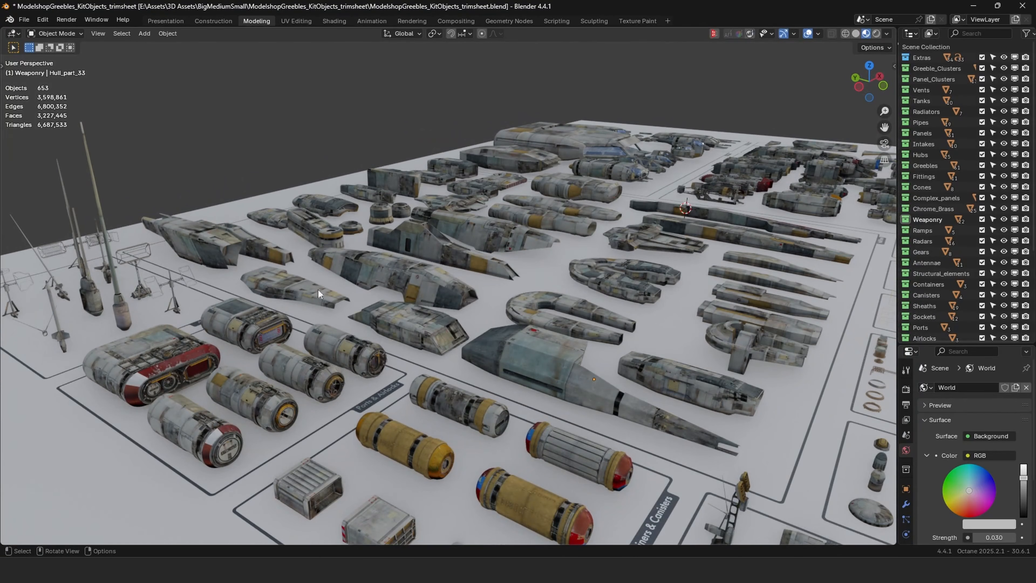
middle_drag(319, 290, 445, 307)
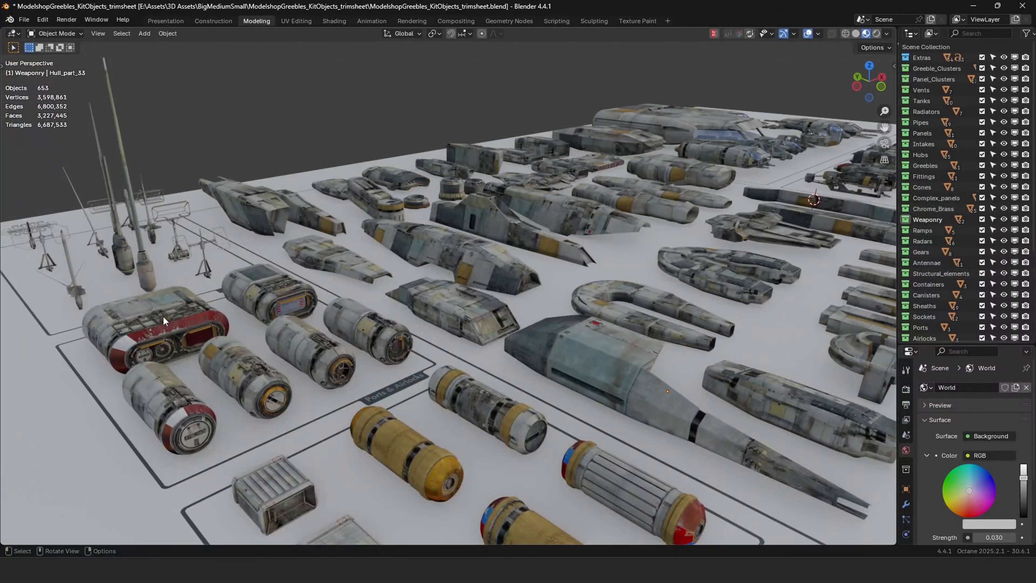
Try lifting the red-striped port out of its row in the Ports & Airlocks section of the kit.
shift+middle_drag(163, 318, 347, 293)
scroll(347, 294, up, 4)
scroll(273, 304, down, 3)
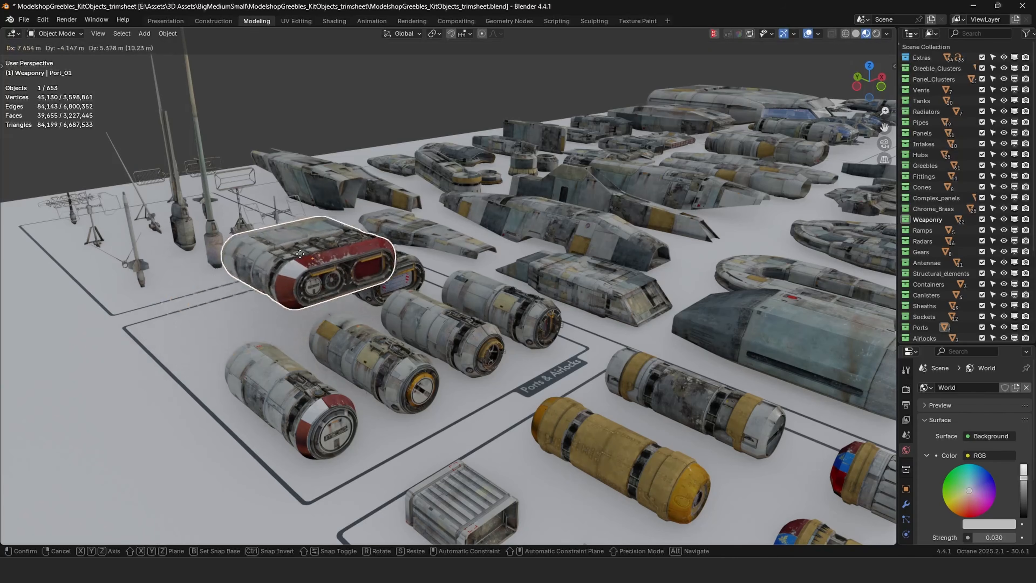
right_click(300, 254)
scroll(467, 276, up, 1)
scroll(687, 273, down, 4)
Examine the kit's hull parts, engines, wings, ramps and round airlocks across the sheet.
middle_drag(687, 273, 624, 296)
shift+middle_drag(775, 314, 495, 195)
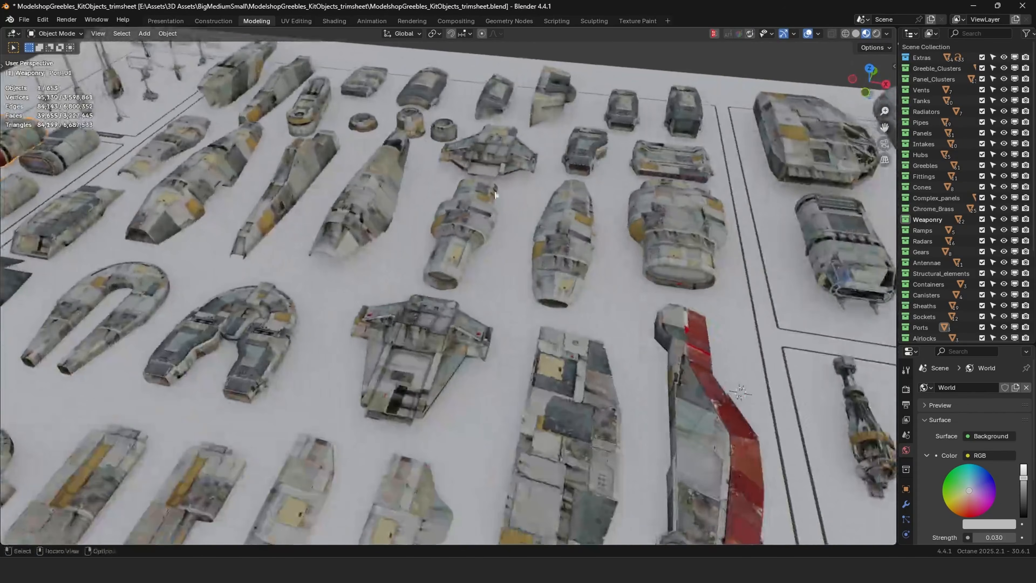
scroll(495, 195, down, 5)
middle_drag(564, 286, 456, 239)
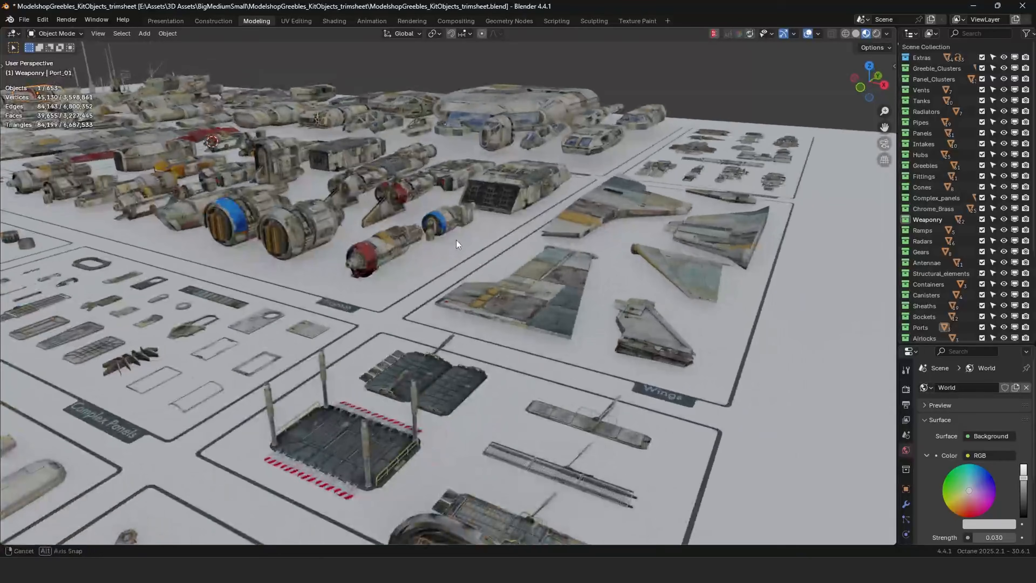
shift+middle_drag(448, 369, 509, 238)
scroll(421, 350, up, 2)
shift+middle_drag(421, 350, 495, 289)
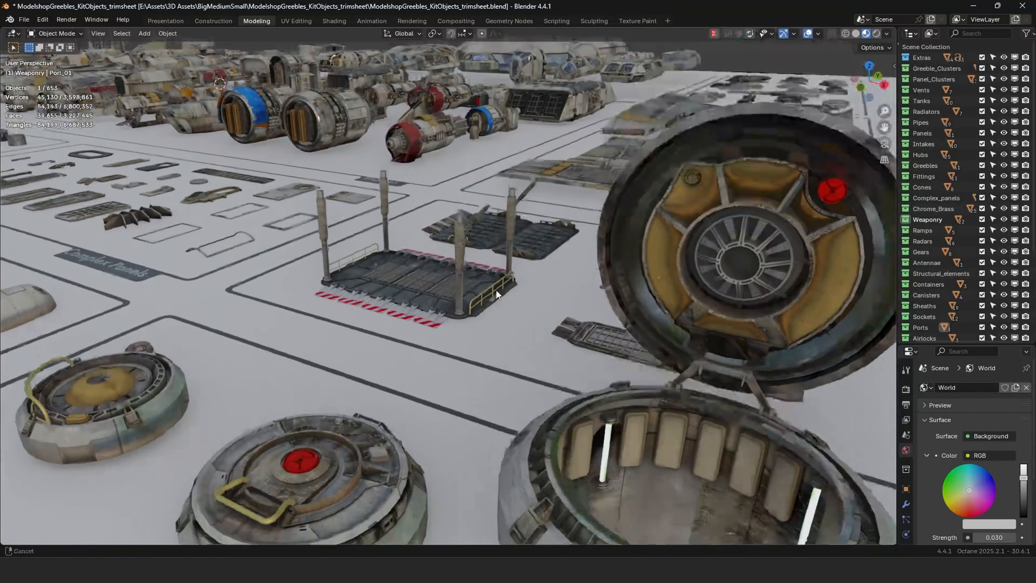
Select the ramp with red warning stripes, examine it up close, and survey the kit's engines and hull parts.
click(434, 325)
scroll(430, 328, up, 5)
middle_drag(430, 329, 453, 402)
scroll(493, 328, down, 5)
scroll(415, 260, down, 8)
shift+middle_drag(414, 260, 516, 416)
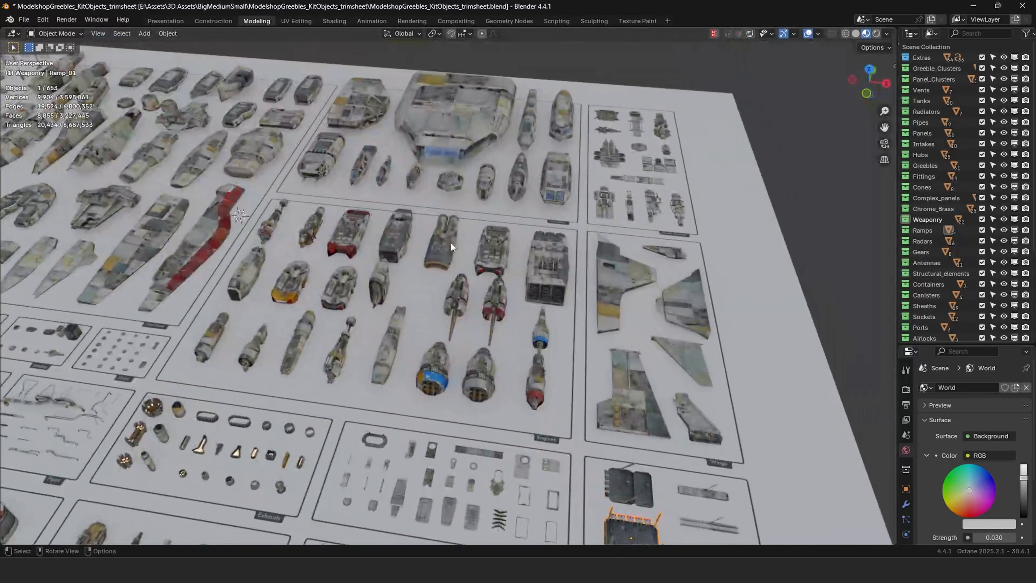
shift+middle_drag(281, 183, 664, 242)
Select the dark U-shaped hull part, Hull_part_06, and copy it.
click(351, 256)
scroll(372, 247, up, 3)
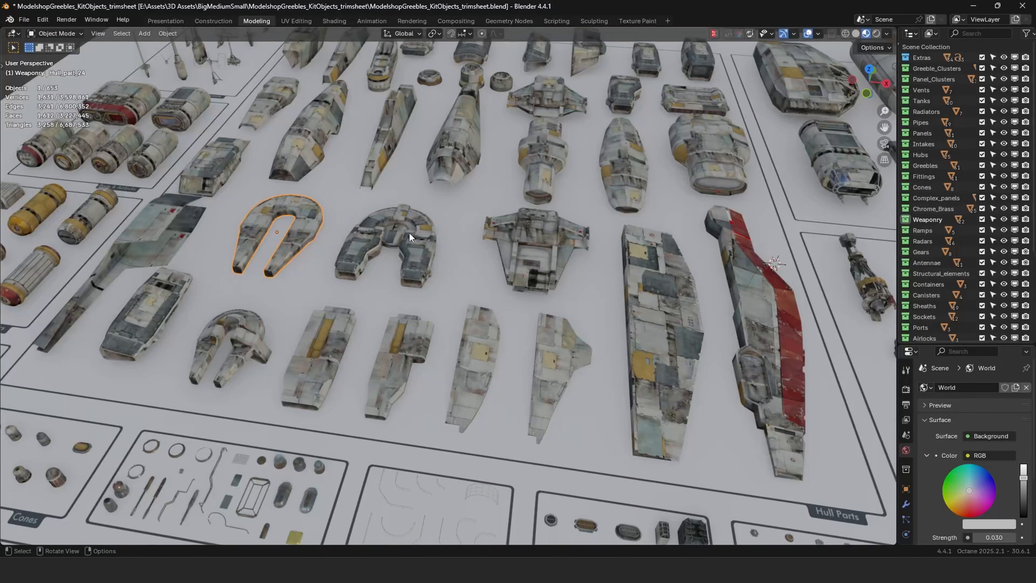
click(409, 232)
right_click(408, 245)
click(405, 284)
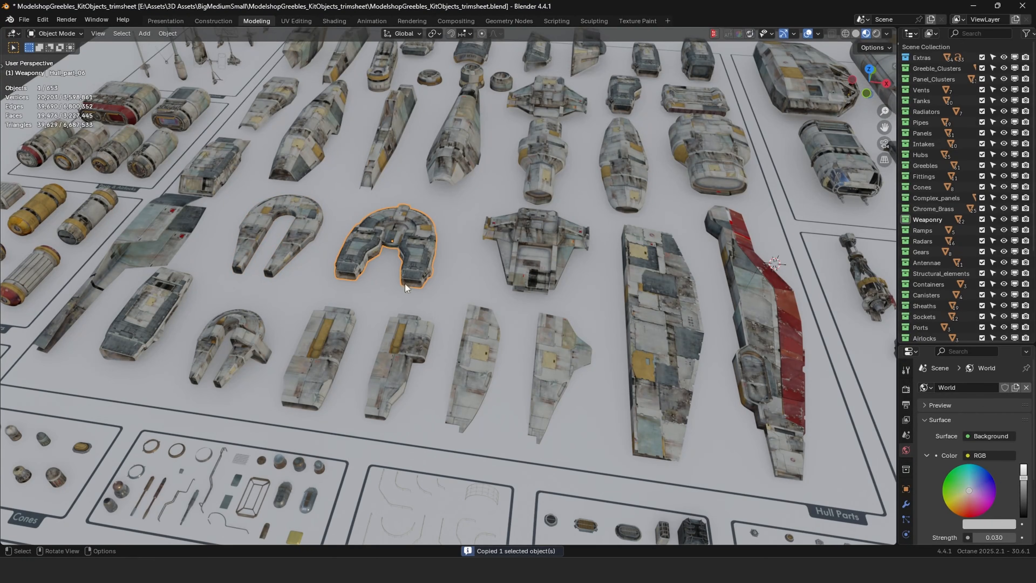
Paste the hull part into the SN100538_v01 bike scene, clear its location, scale it down and rotate it 90°.
click(291, 517)
scroll(662, 319, down, 3)
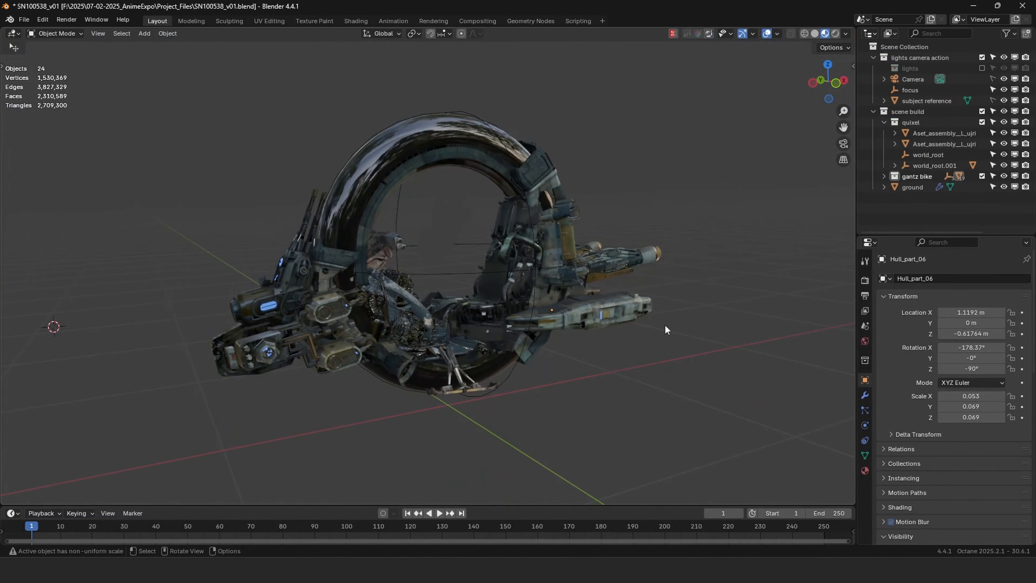
key(alt+g)
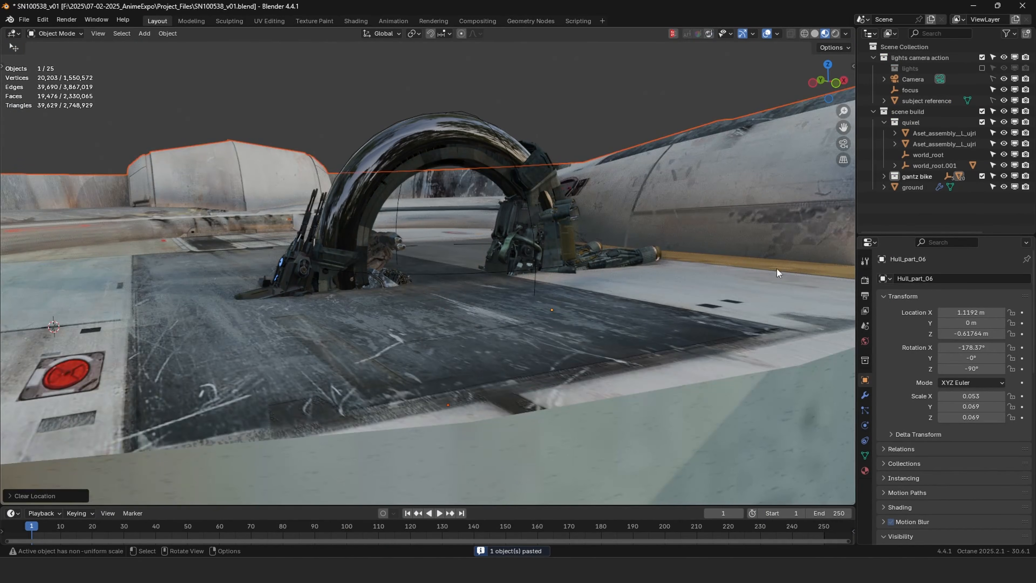
key(s)
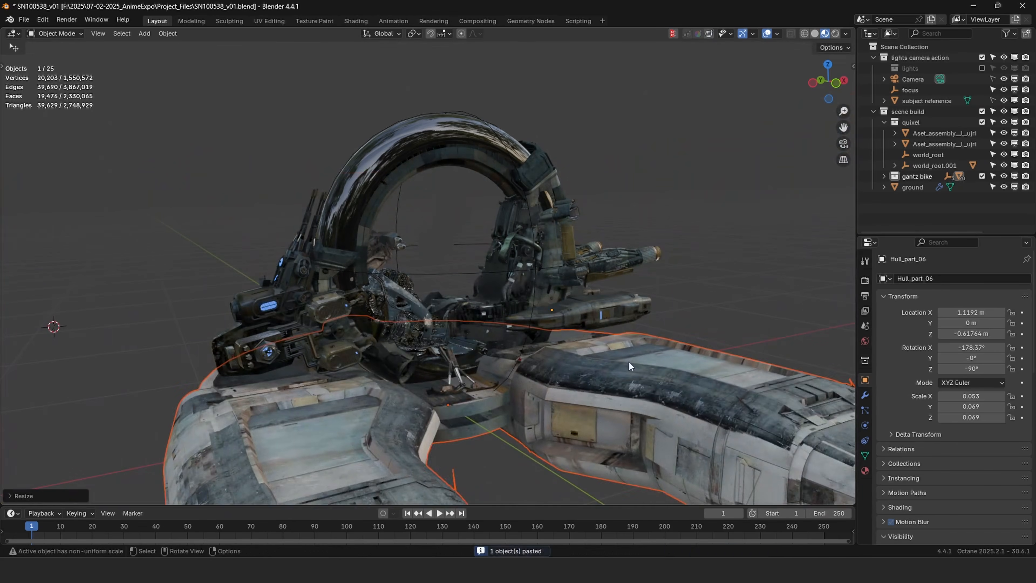
click(585, 406)
text(90)
key(Return)
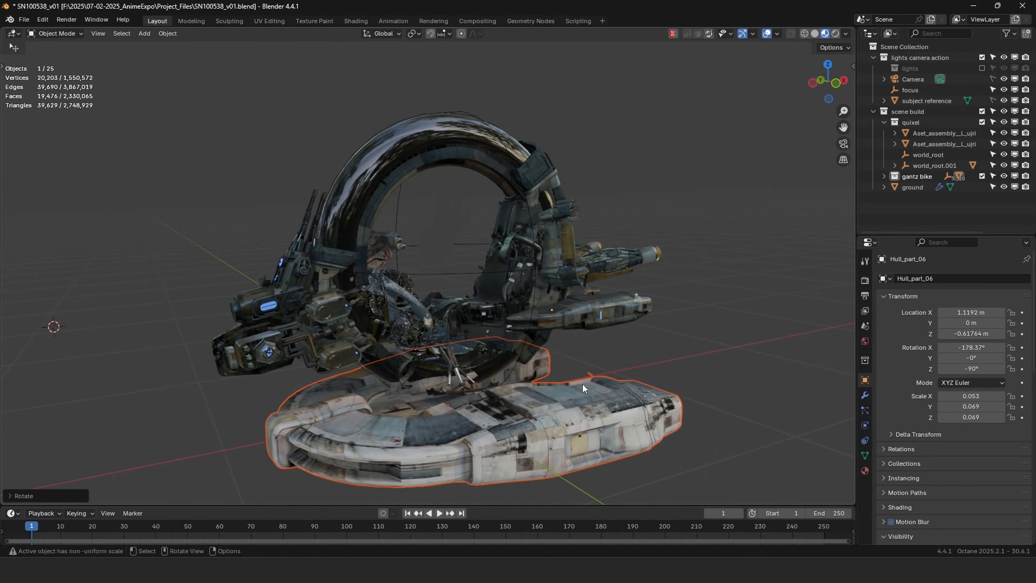
Move the pasted hull part up behind the torus at the rear of the bike.
key(g)
click(636, 194)
middle_drag(636, 195, 436, 249)
key(g)
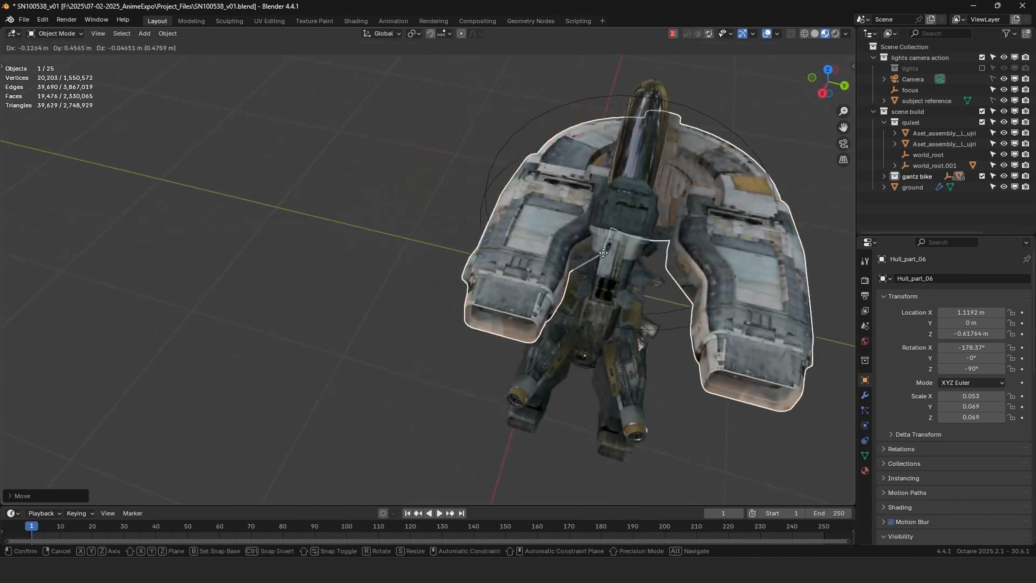
click(571, 286)
middle_drag(571, 285, 517, 249)
key(g)
click(698, 243)
Adjust the hull part's height along Z and its sideways position along Y against the rear of the torus.
key(g)
key(z)
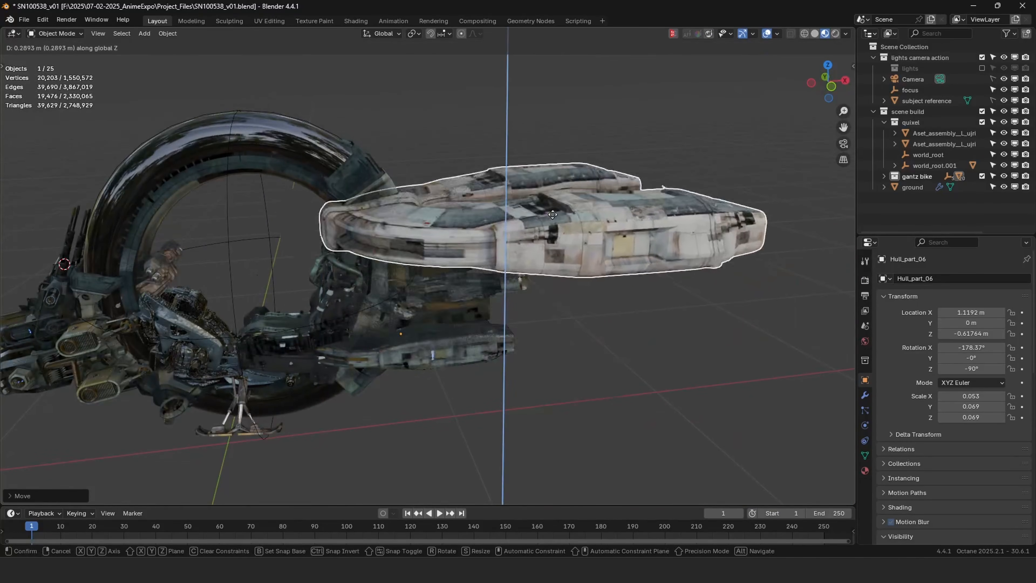
key(y)
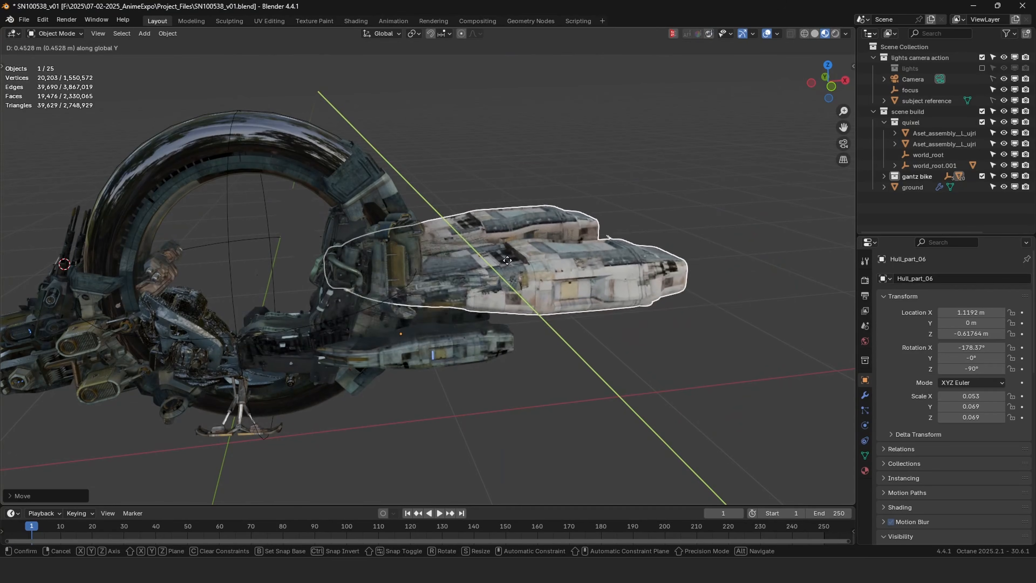
click(523, 258)
Scale the hull part down slightly, tilt it about the global Y axis and reposition it above the existing lower hull.
shift+middle_drag(524, 258, 675, 246)
scroll(584, 263, up, 3)
key(s)
click(635, 266)
key(x)
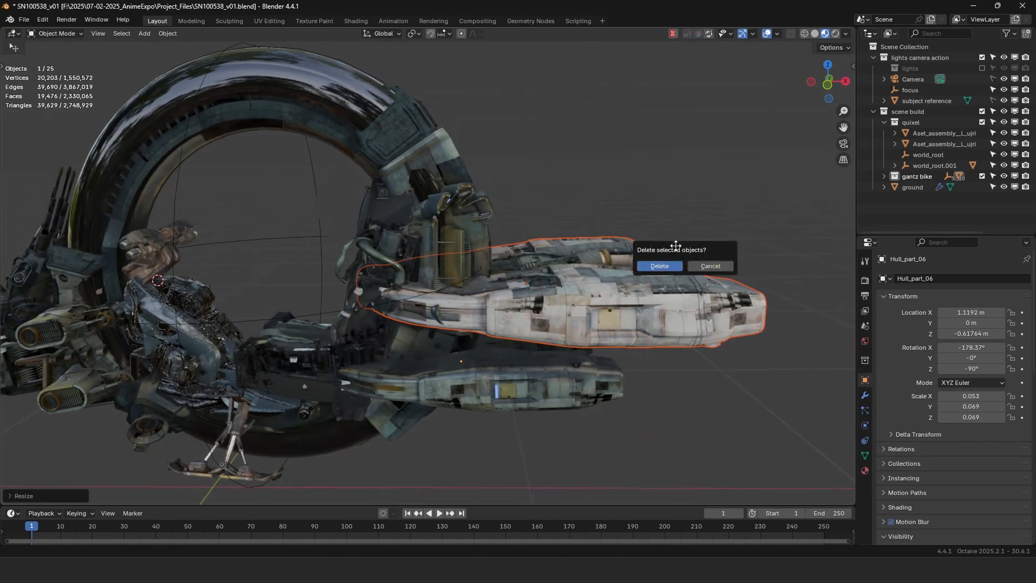
key(y)
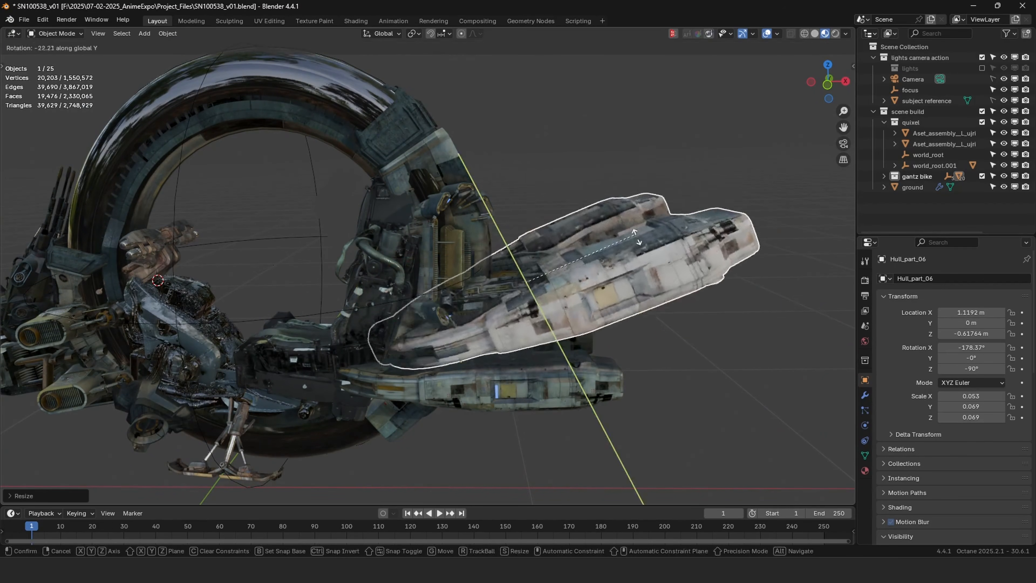
key(g)
click(624, 261)
Shift the hull part horizontally with Z locked, and reposition it around the rear engines.
middle_drag(571, 265, 597, 284)
key(g)
key(shift+z)
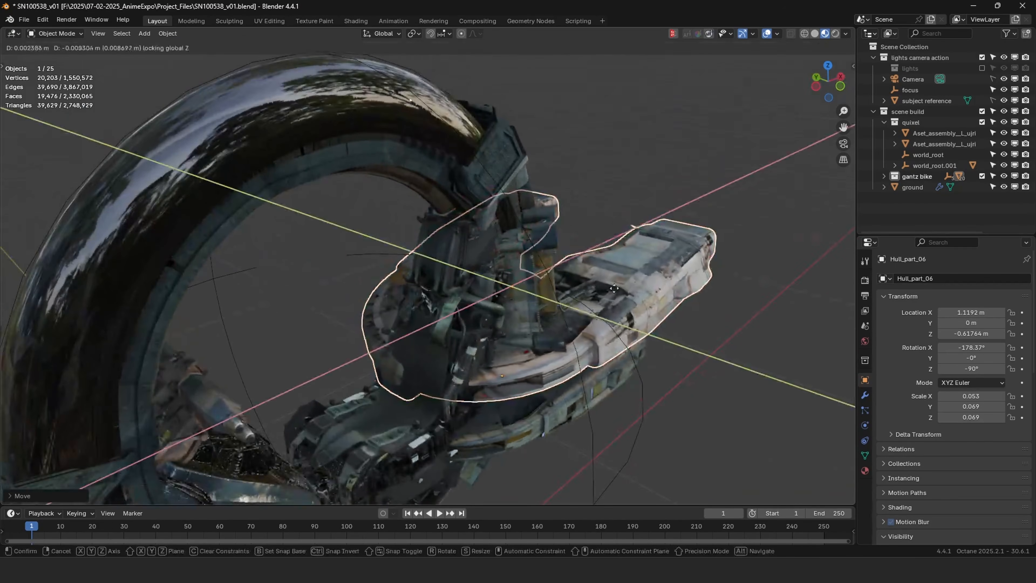
click(664, 325)
middle_drag(709, 353, 632, 247)
key(g)
click(630, 314)
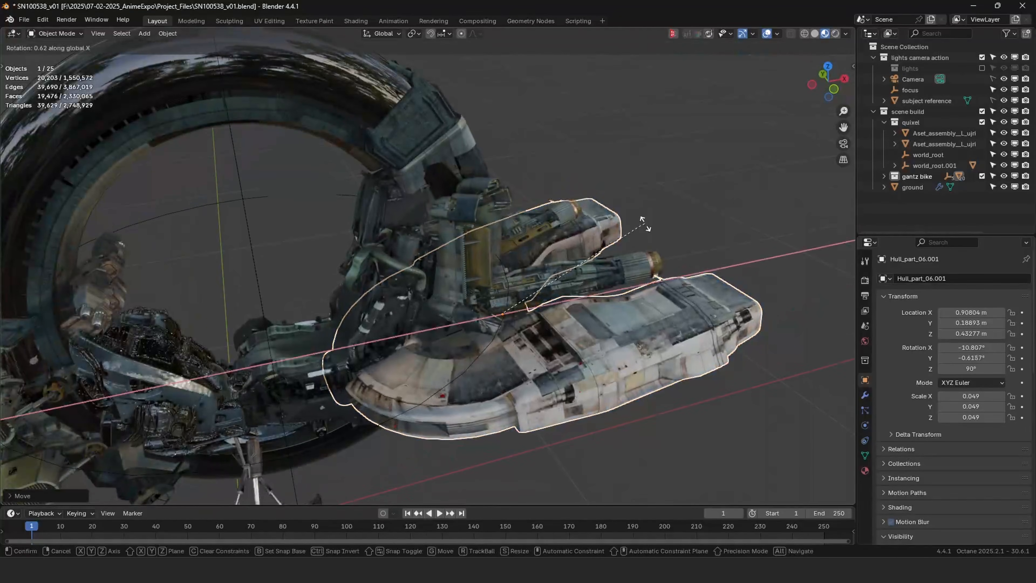
Tilt the hull part's rear end downward about Y and lower it along Z to about 0.128 m.
key(y)
click(660, 309)
key(g)
key(z)
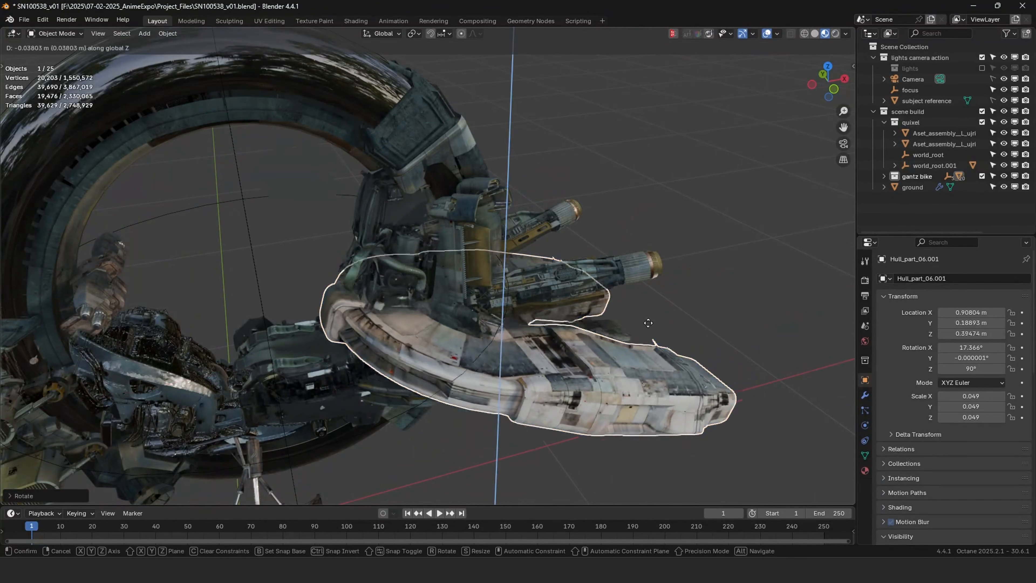
click(650, 361)
Delete the pasted hull part from the bike.
middle_drag(651, 362, 697, 381)
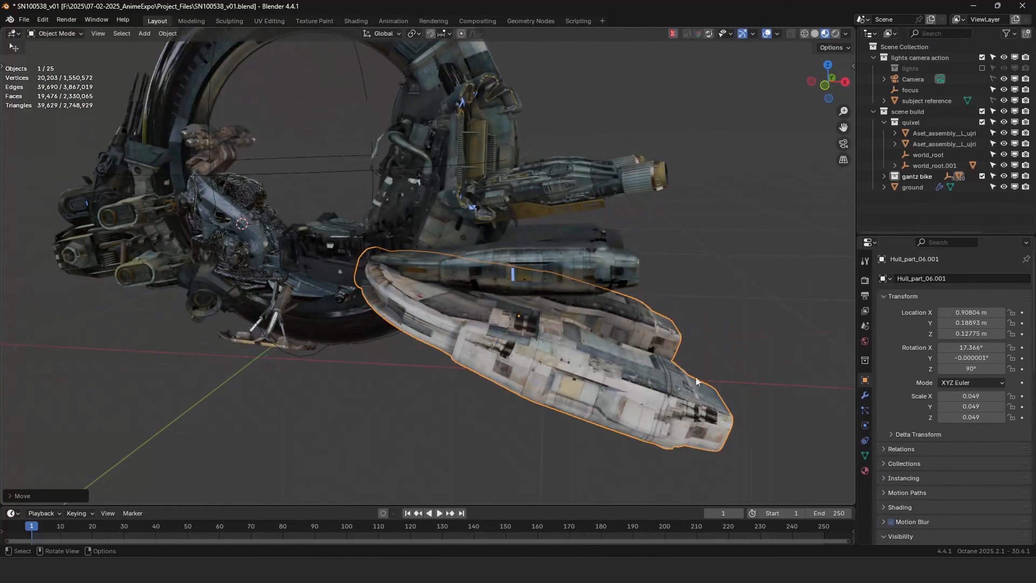
click(581, 371)
middle_drag(575, 319, 472, 288)
Select the mirrored Engine_03 and move the pair out behind the bike.
click(402, 278)
key(g)
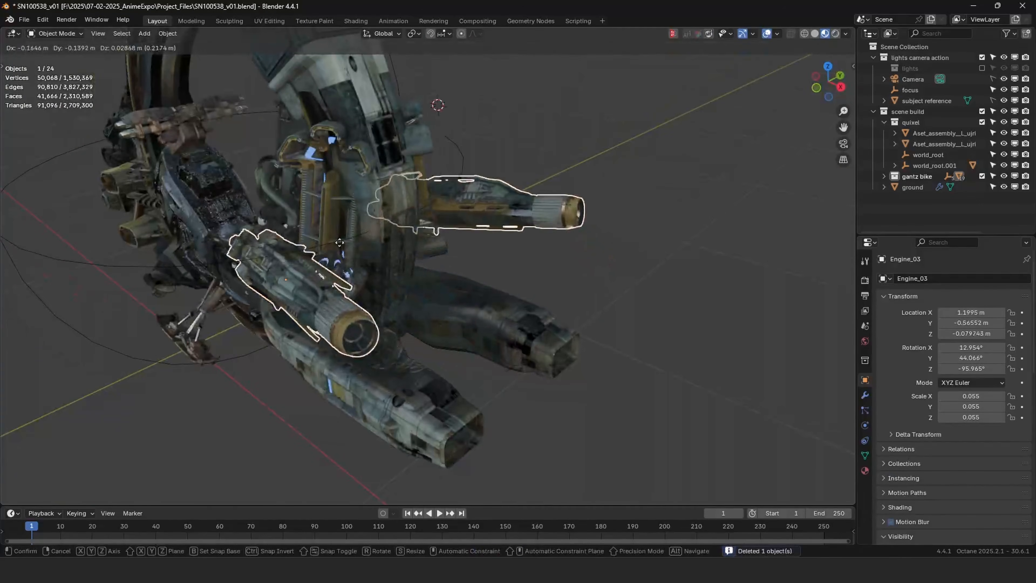
click(390, 280)
middle_drag(390, 280, 460, 276)
key(g)
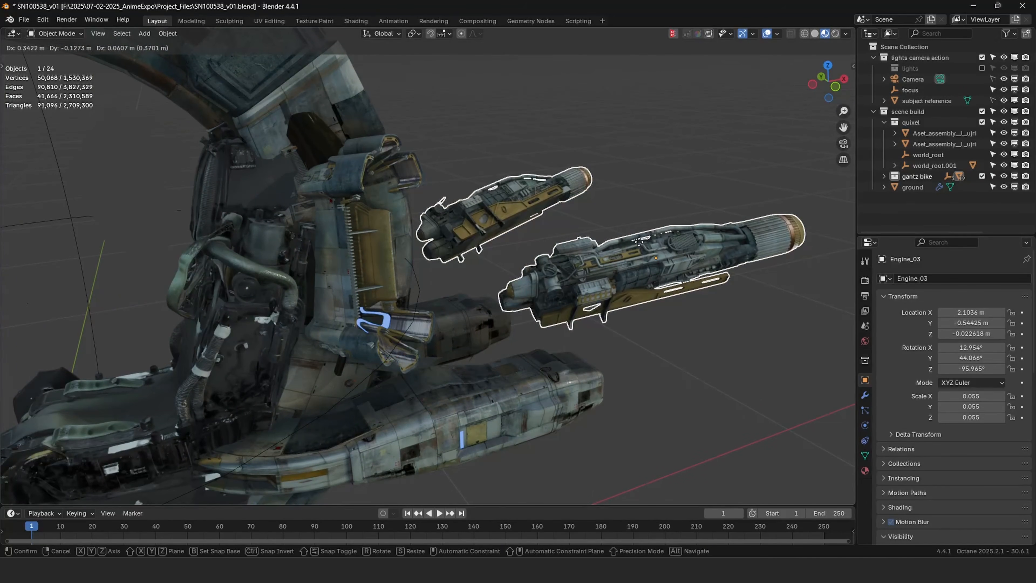
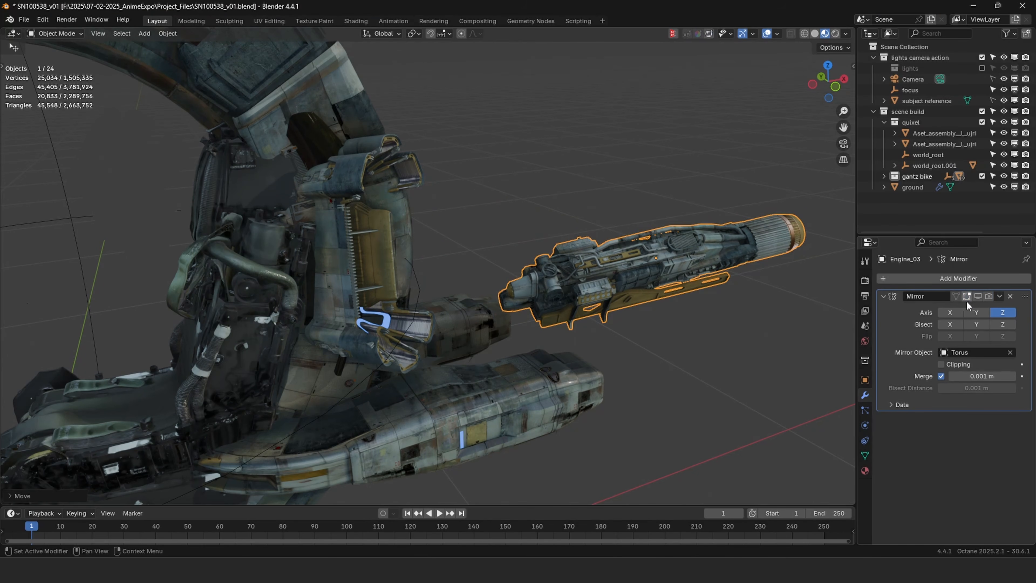
Try a free trackball rotation on the single engine, and show its mirrored copy again.
middle_drag(649, 239, 311, 286)
key(r)
key(r)
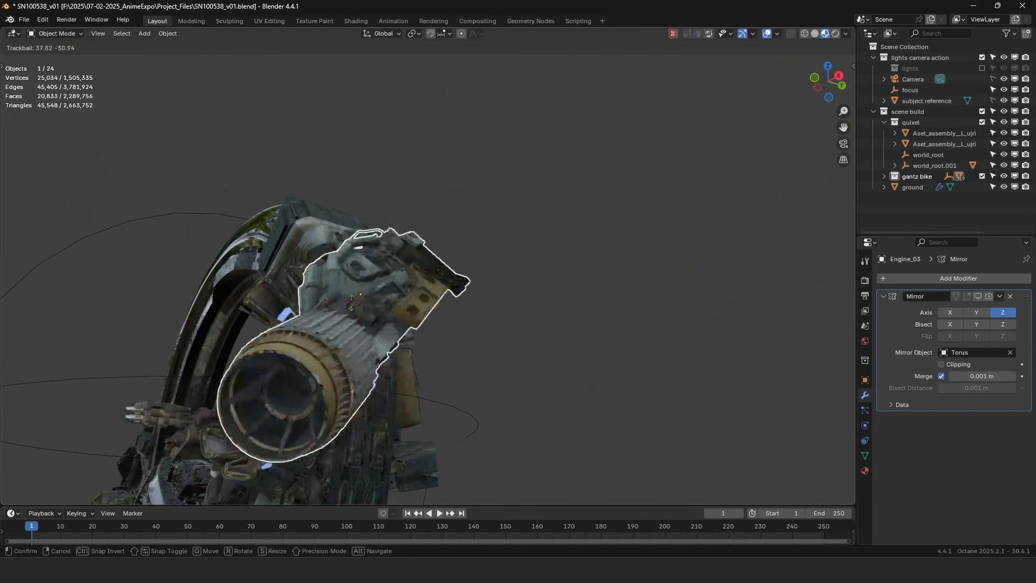
right_click(380, 272)
middle_drag(379, 272, 467, 359)
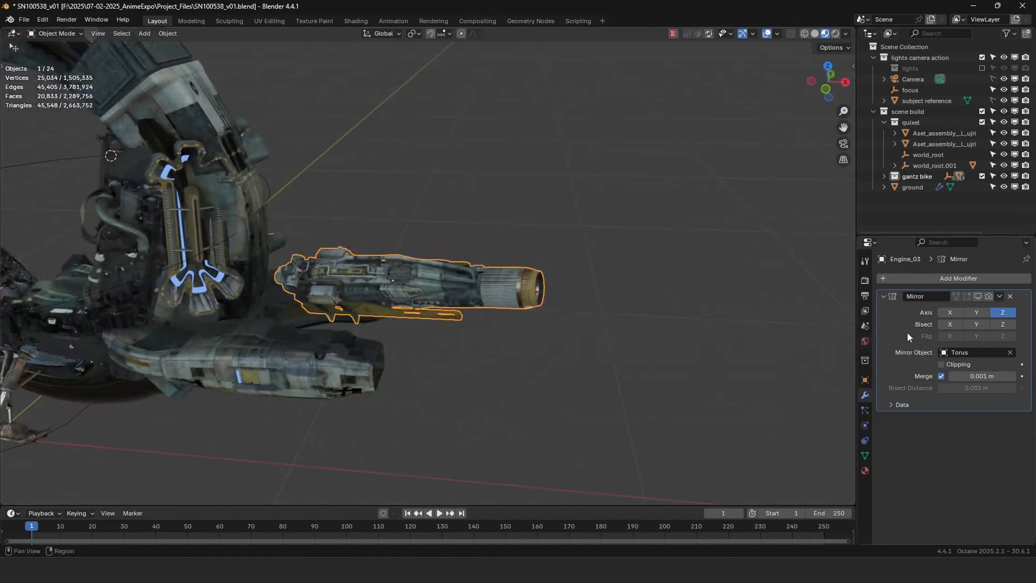
middle_drag(854, 327, 500, 280)
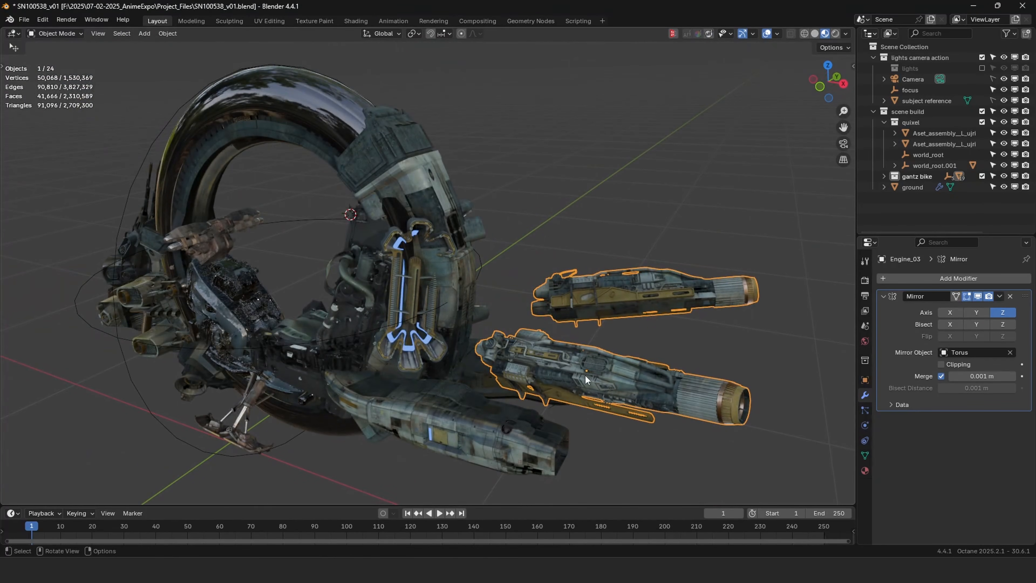
Try moving the torus to test how the mirrored engine follows its mirror object.
click(314, 109)
key(g)
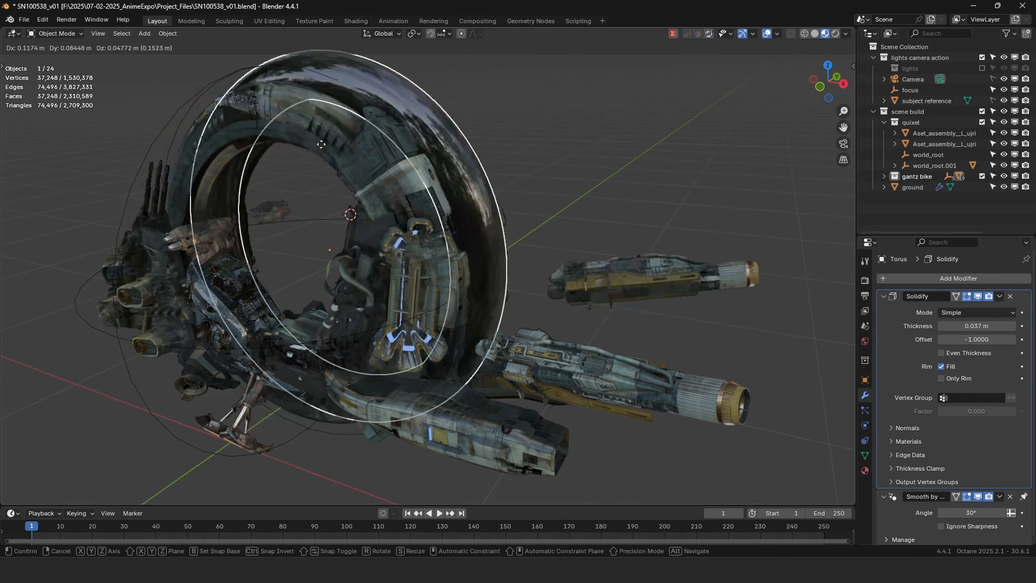
right_click(362, 131)
middle_drag(363, 131, 319, 118)
key(g)
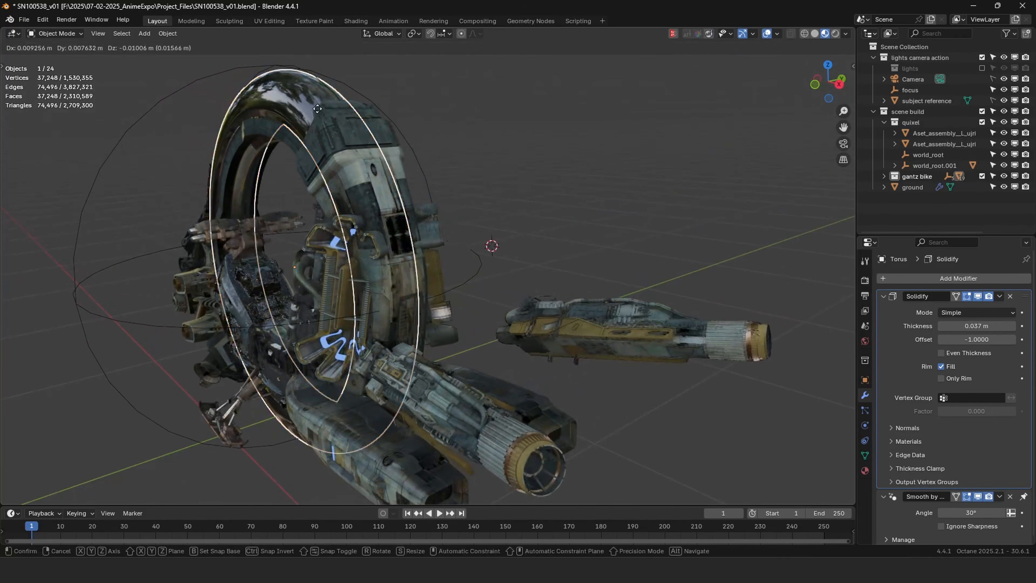
right_click(332, 135)
Select Engine_03 again, move the mirrored pair back toward the bike and view them from behind.
click(517, 440)
middle_drag(517, 440, 558, 438)
key(g)
click(475, 435)
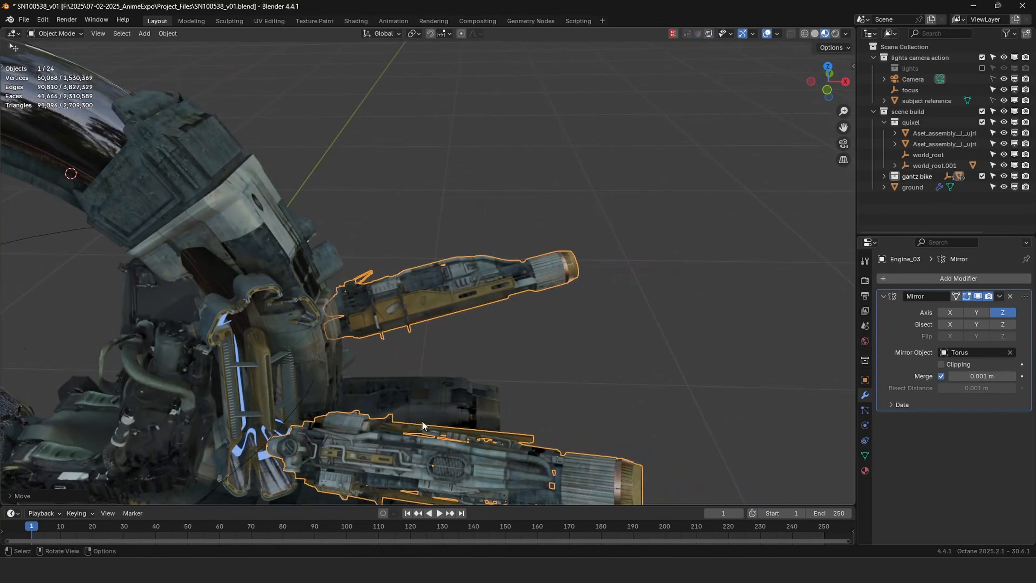
middle_drag(475, 435, 336, 286)
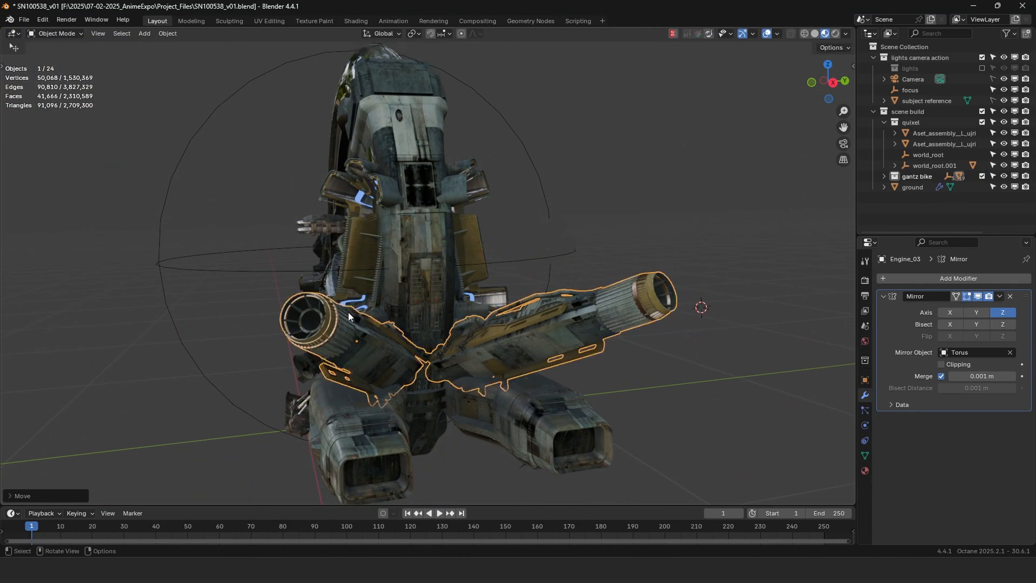
Try moving the mirrored rear parts, including the Exhaust_07 exhaust, away from the torus.
middle_drag(369, 351, 436, 225)
click(517, 253)
key(g)
click(534, 238)
key(g)
click(422, 200)
shift+middle_drag(387, 257, 535, 178)
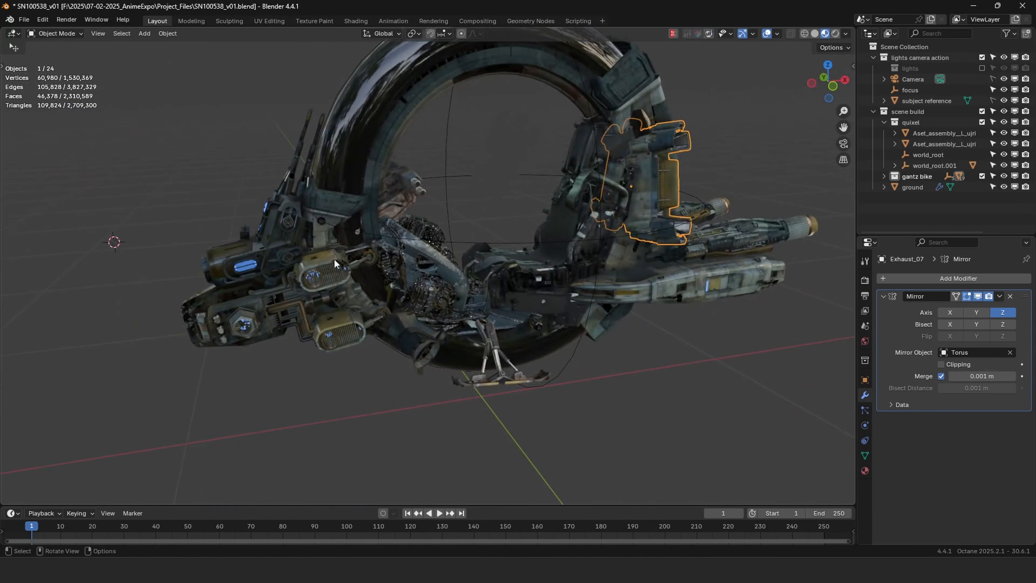
Try shifting a part beside the grilled vents at the front of the bike.
click(335, 261)
middle_drag(336, 261, 353, 221)
click(364, 279)
key(g)
click(368, 272)
shift+middle_drag(354, 221, 530, 295)
scroll(404, 240, up, 2)
Try pulling the upright weapon and the horizontal weapon below it away from the bike's front.
click(391, 291)
key(g)
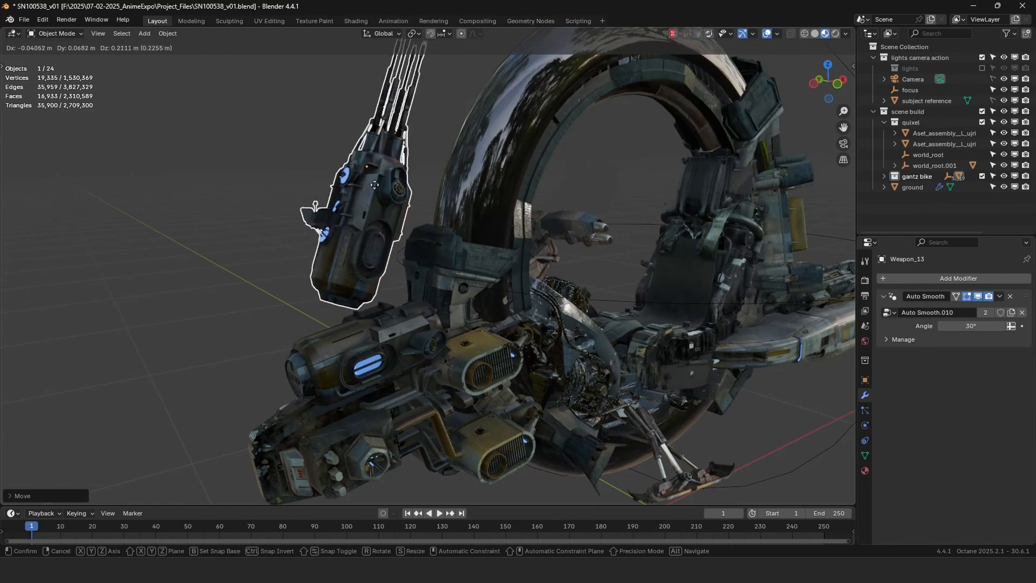
right_click(367, 163)
middle_drag(380, 174, 347, 311)
key(g)
right_click(451, 176)
click(341, 326)
key(g)
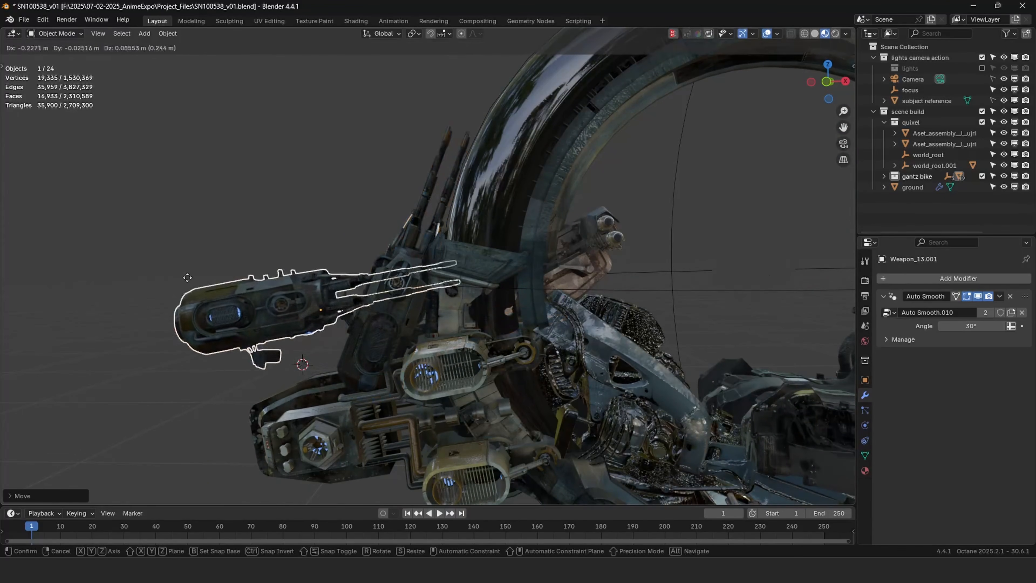
right_click(230, 176)
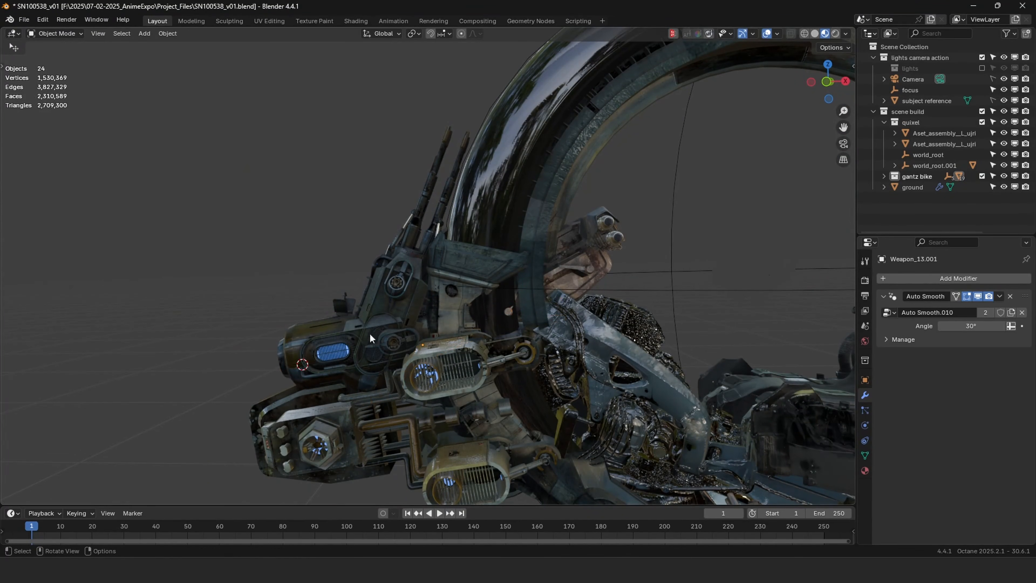
Examine the bike's front section and frame up close, and select the black seat inside the torus.
shift+middle_drag(510, 335, 337, 270)
scroll(418, 231, up, 3)
shift+middle_drag(418, 231, 486, 287)
drag(494, 206, 493, 211)
middle_drag(493, 210, 440, 298)
scroll(489, 311, down, 3)
scroll(456, 222, down, 3)
drag(440, 300, 480, 276)
shift+middle_drag(594, 248, 474, 285)
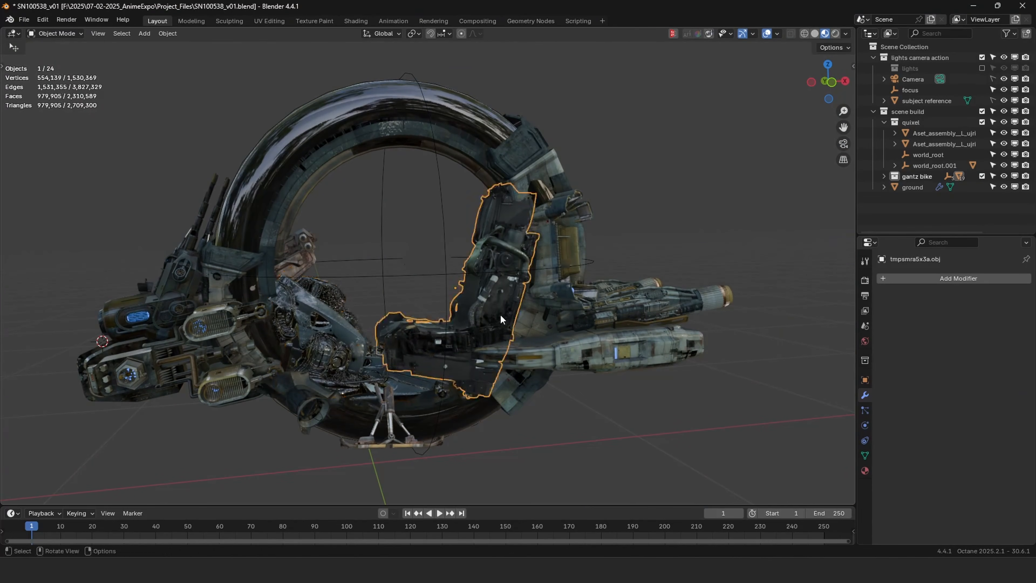
Try moving the seat out of the bike's ring, and undo the move.
drag(500, 314, 727, 206)
key(ctrl+z)
middle_drag(545, 248, 537, 292)
mouse_move(520, 286)
mouse_down()
mouse_move(604, 198)
mouse_move(519, 266)
mouse_up()
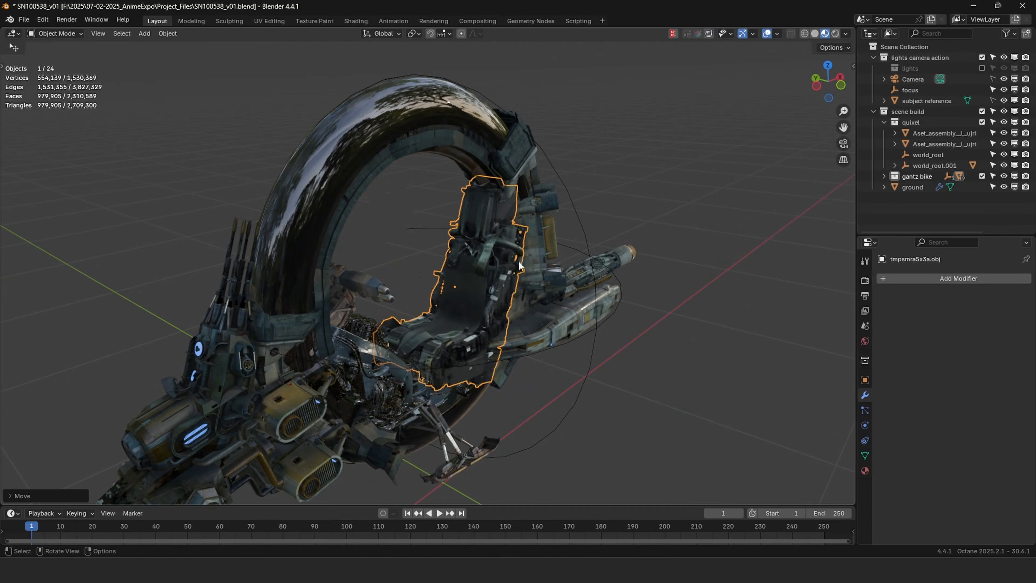
Examine how the seat and surrounding parts fit inside the bike's ring from several angles.
middle_drag(520, 265, 465, 279)
scroll(493, 290, up, 5)
scroll(493, 290, down, 3)
mouse_move(465, 279)
mouse_down()
mouse_move(450, 268)
mouse_move(420, 271)
mouse_move(449, 273)
mouse_move(428, 288)
mouse_move(459, 265)
mouse_up()
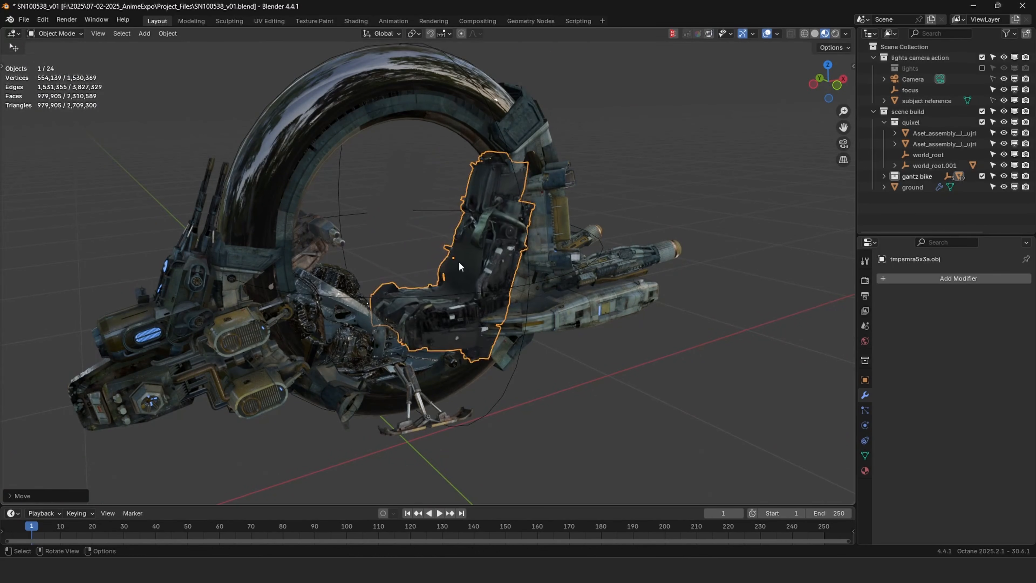
scroll(506, 299, up, 6)
mouse_move(458, 262)
middle_down()
mouse_move(505, 299)
mouse_move(459, 261)
mouse_move(465, 294)
mouse_move(365, 301)
mouse_move(466, 277)
middle_up()
scroll(506, 301, down, 5)
drag(465, 278, 448, 270)
scroll(475, 243, down, 3)
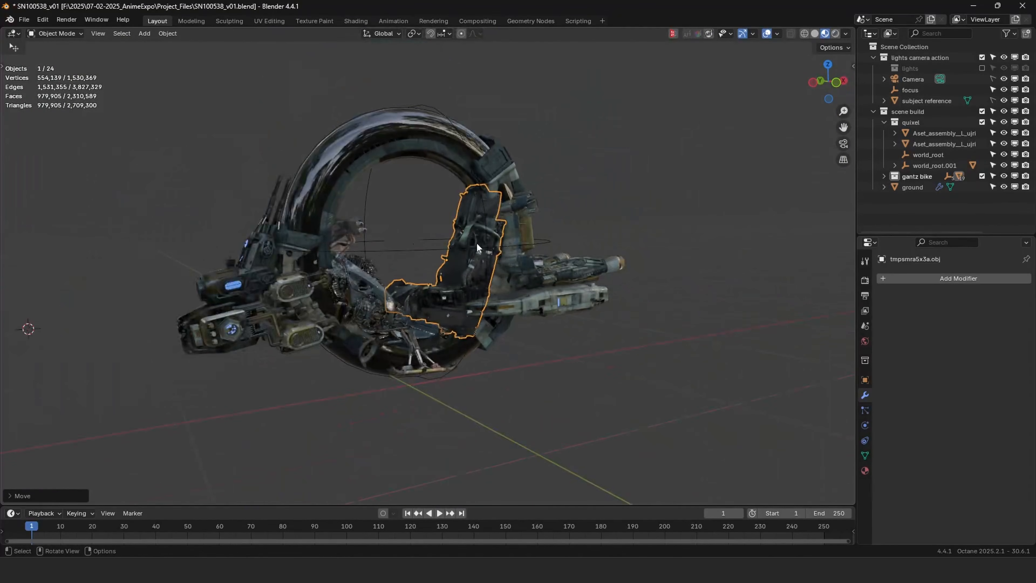
scroll(477, 245, up, 3)
middle_drag(478, 221, 439, 203)
Try moving the landing gear (Gear_01) under the ring, and cancel the move.
click(405, 413)
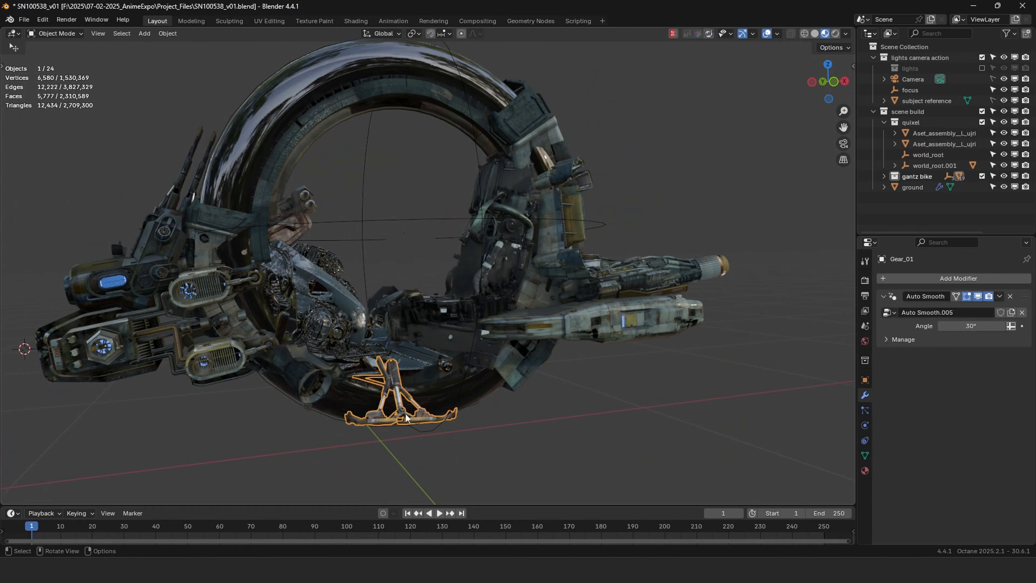
middle_drag(405, 413, 450, 330)
key(g)
scroll(442, 372, up, 6)
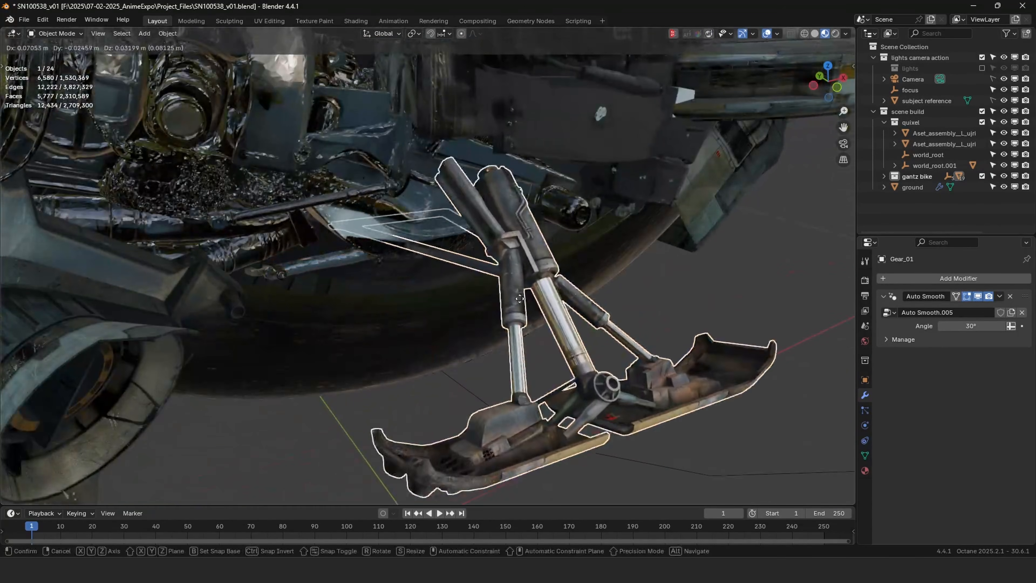
right_click(524, 293)
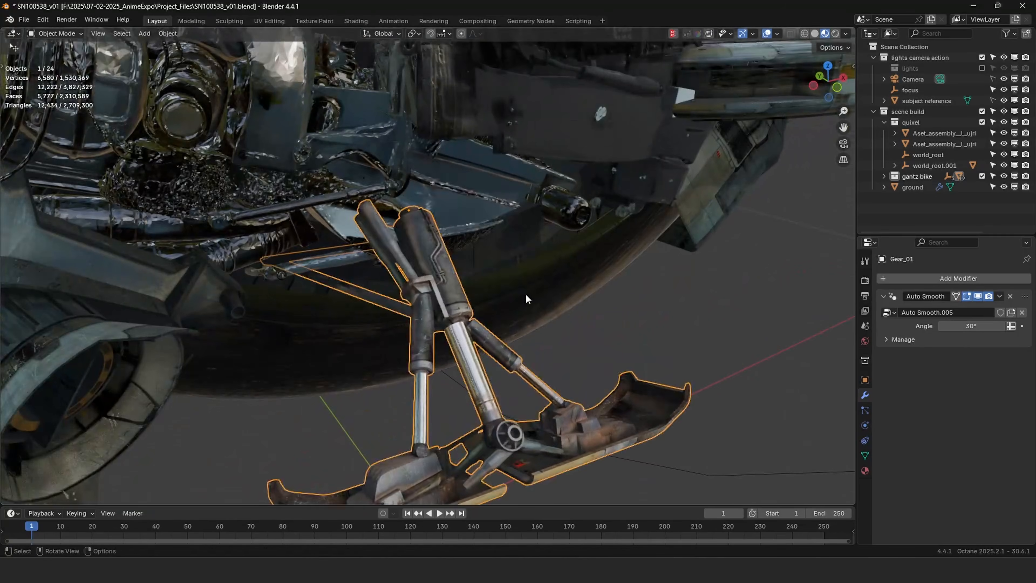
Try moving the exhaust part (Exhaust_22) under the front of the bike, and cancel the move.
scroll(525, 293, down, 5)
click(359, 297)
middle_drag(399, 297, 421, 333)
key(g)
click(394, 322)
scroll(393, 324, up, 5)
scroll(450, 282, up, 2)
key(g)
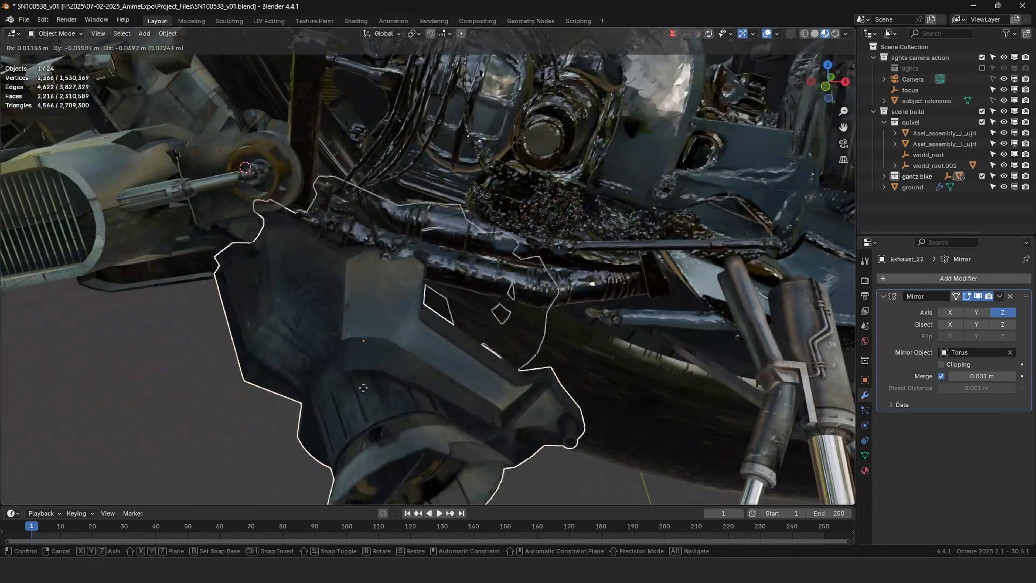
right_click(394, 325)
Isolate the curved engine section (Engine_06) and the Torus ring in local view.
scroll(394, 325, down, 9)
middle_drag(547, 222, 461, 204)
click(464, 198)
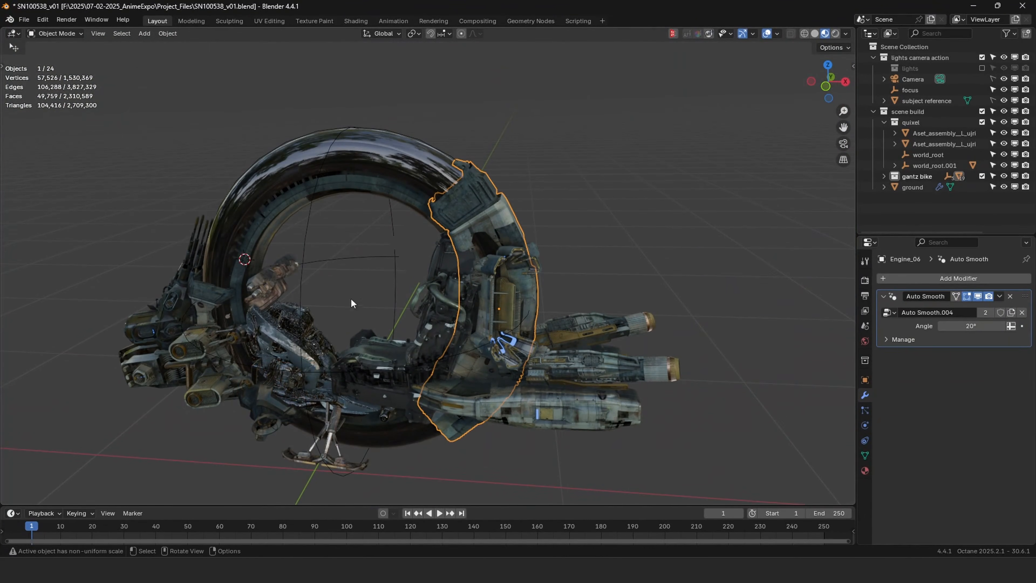
shift+click(356, 158)
key(KP_Divide)
Examine how the curved engine section wraps around the ring, selecting each part in turn.
middle_drag(357, 155, 294, 163)
click(534, 211)
middle_drag(561, 241, 541, 254)
scroll(701, 262, up, 2)
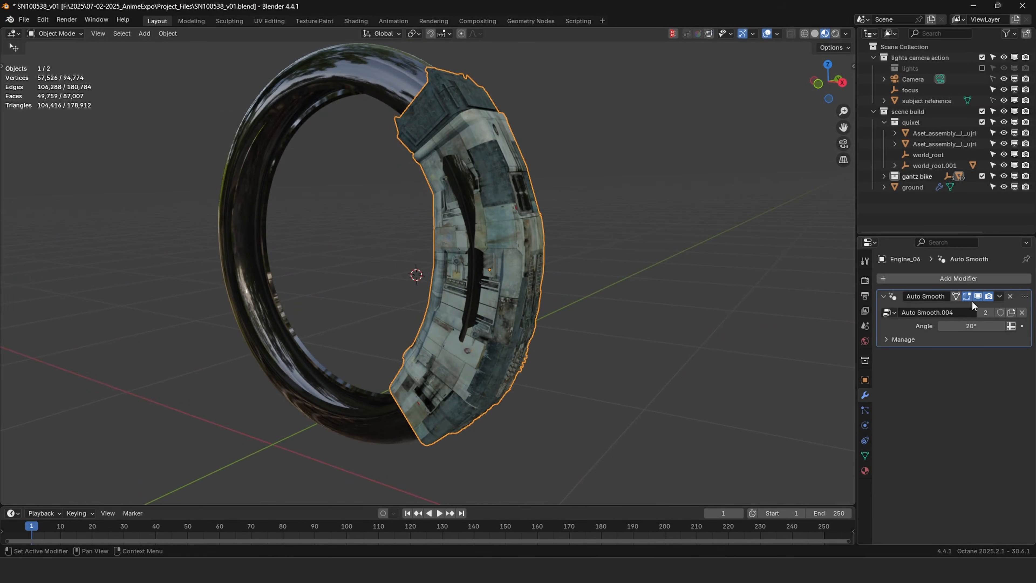
click(536, 245)
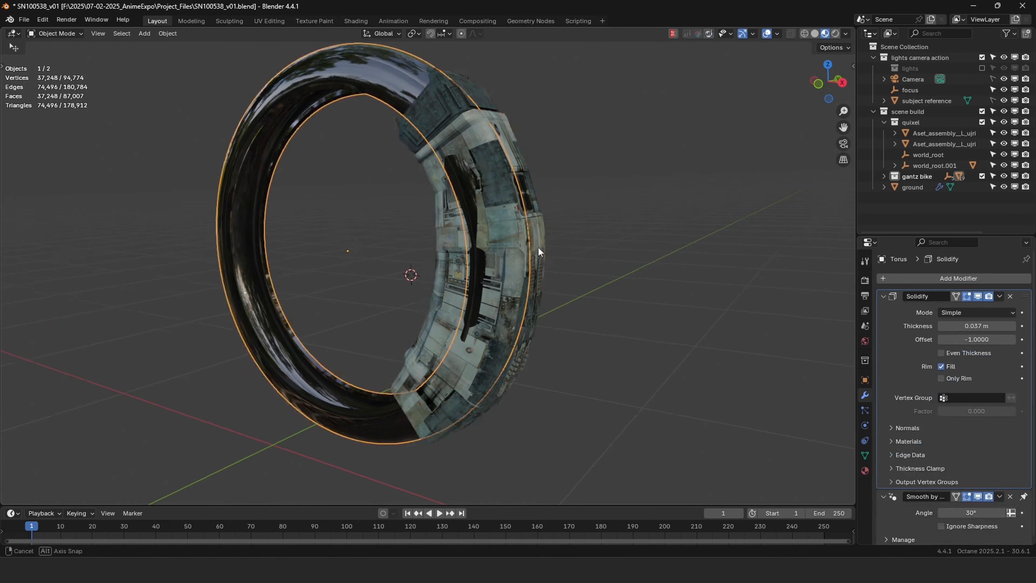
mouse_move(538, 246)
middle_down()
mouse_move(551, 245)
mouse_move(526, 241)
middle_up()
click(548, 243)
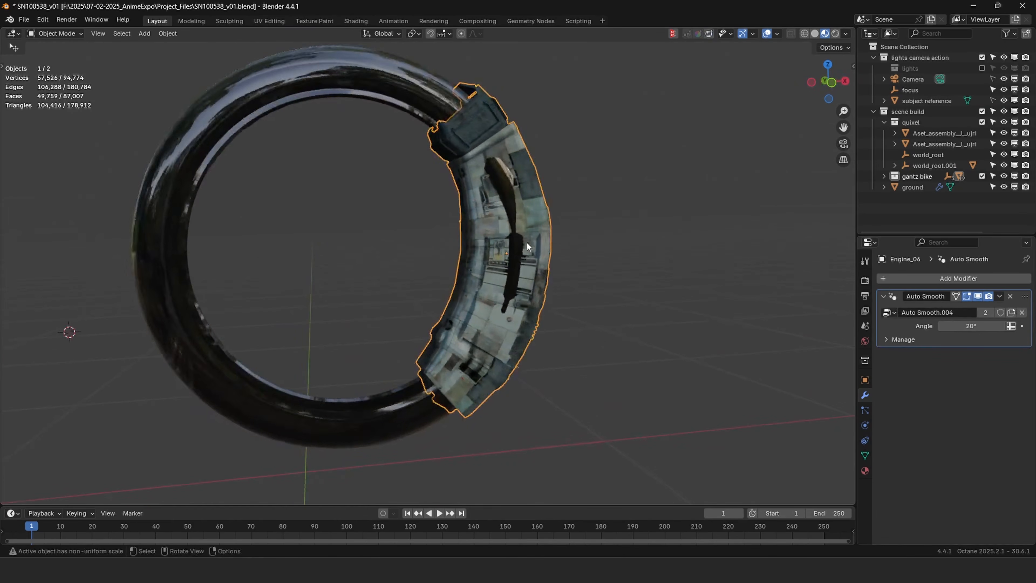
right_click(540, 232)
click(534, 227)
click(535, 226)
click(549, 228)
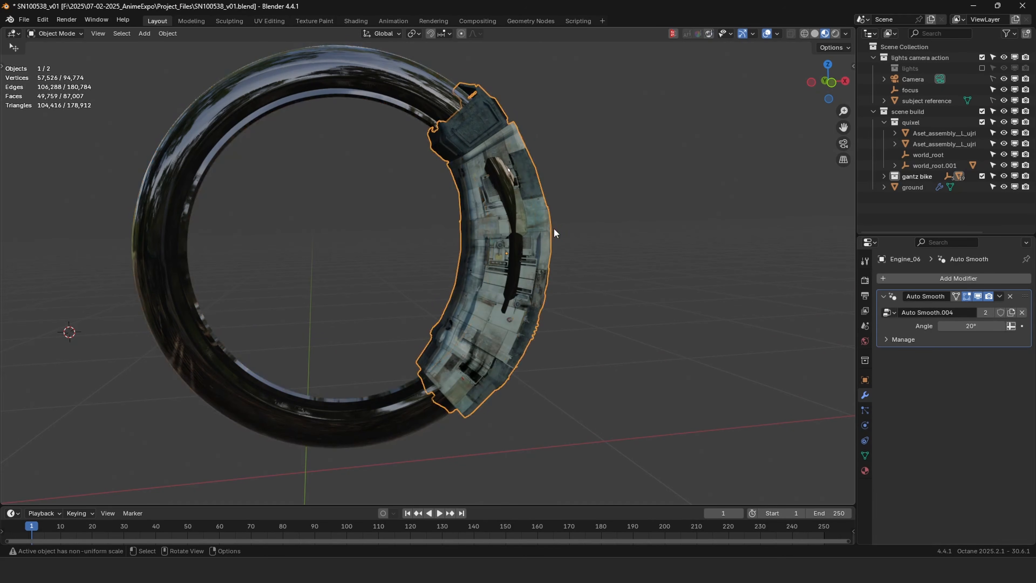
Try moving the curved engine section away from the ring, and undo the move.
mouse_move(554, 232)
middle_down()
mouse_move(502, 239)
mouse_move(518, 227)
mouse_move(561, 229)
middle_up()
key(g)
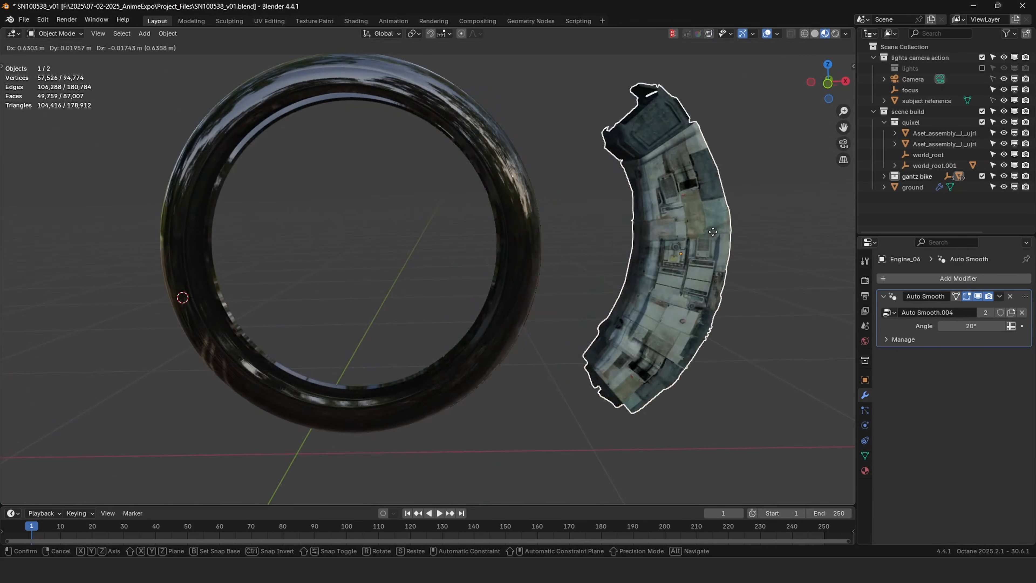
right_click(712, 232)
middle_drag(668, 236, 436, 232)
key(g)
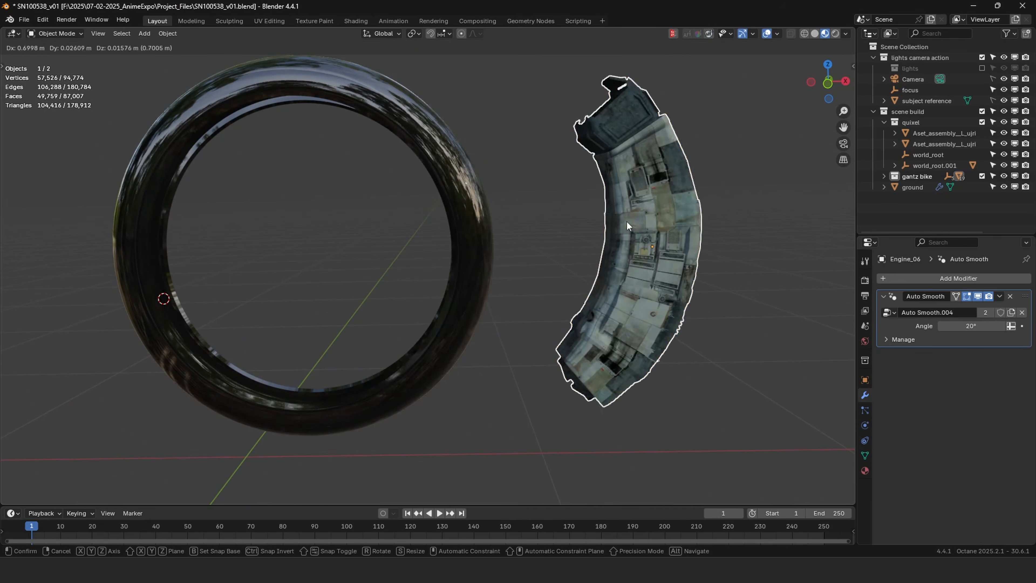
click(626, 222)
shift+middle_drag(667, 240, 639, 245)
key(ctrl+z)
key(ctrl+z)
Hide the ring to view the curved engine section alone, restore the ring and leave local view.
key(h)
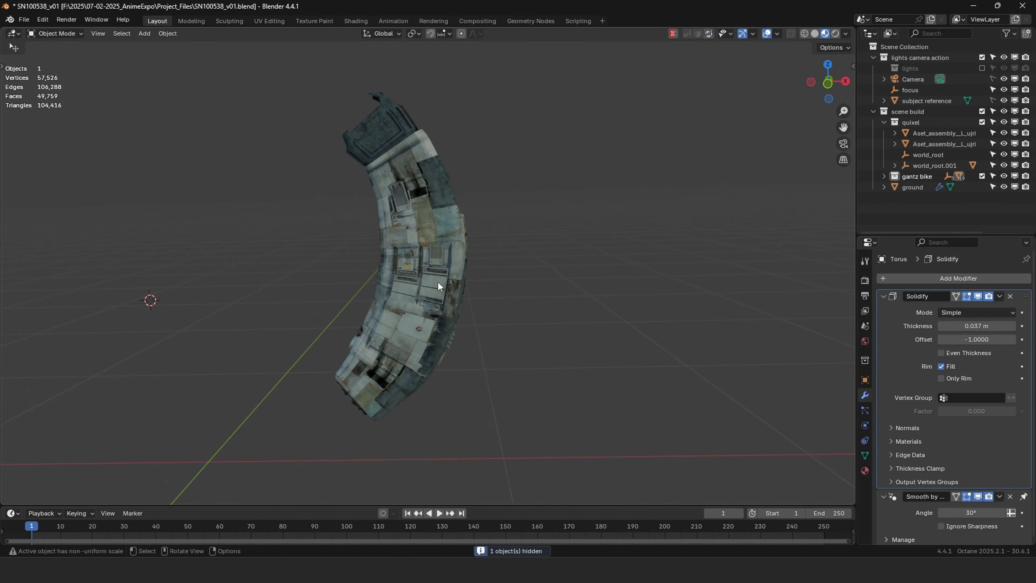
key(alt+h)
key(KP_Divide)
middle_drag(475, 275, 486, 294)
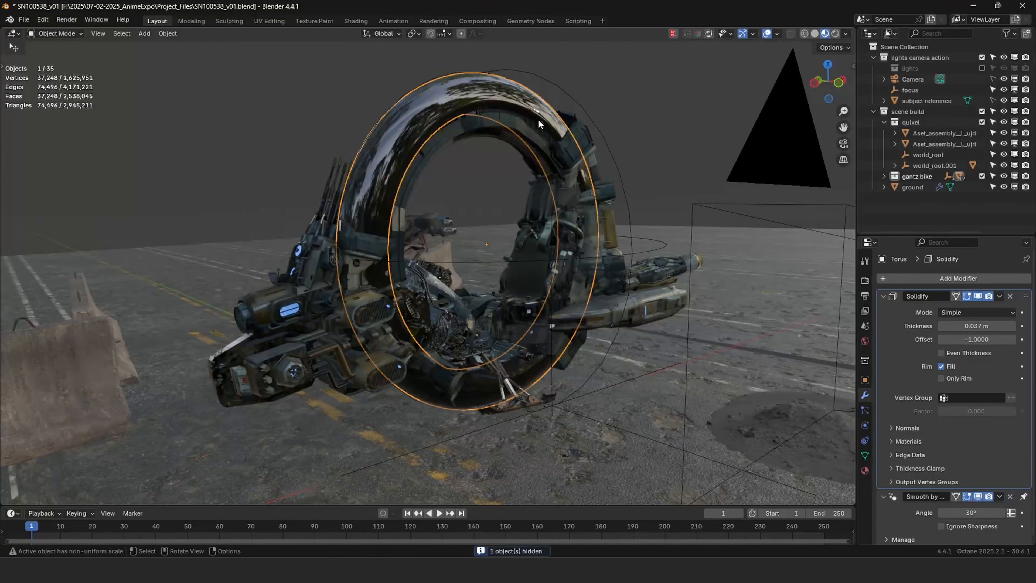
click(537, 118)
middle_drag(543, 122, 539, 166)
Isolate all objects of the gantz bike collection in local view and clear the selection.
right_click(911, 178)
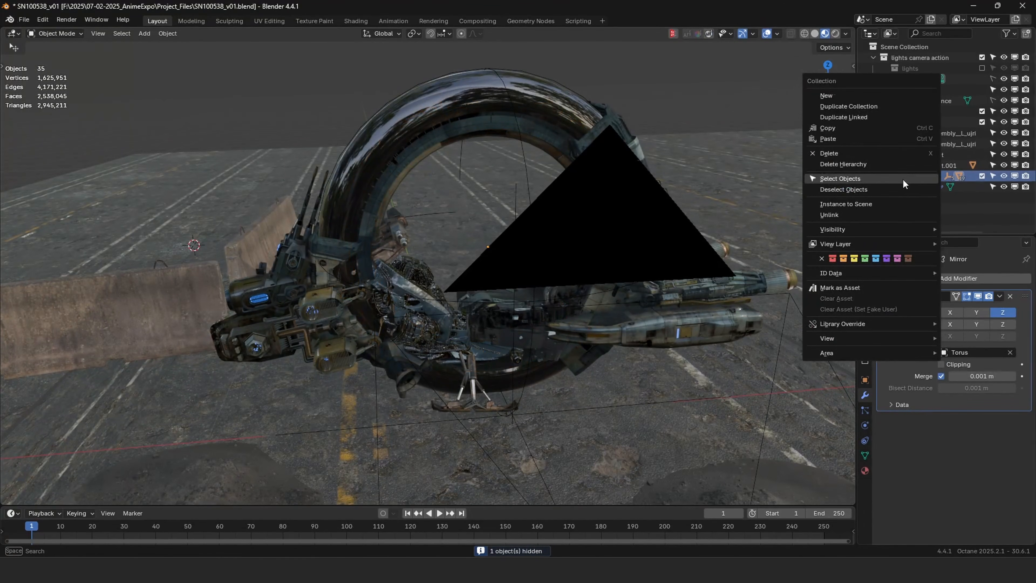
click(903, 178)
key(KP_Divide)
click(618, 234)
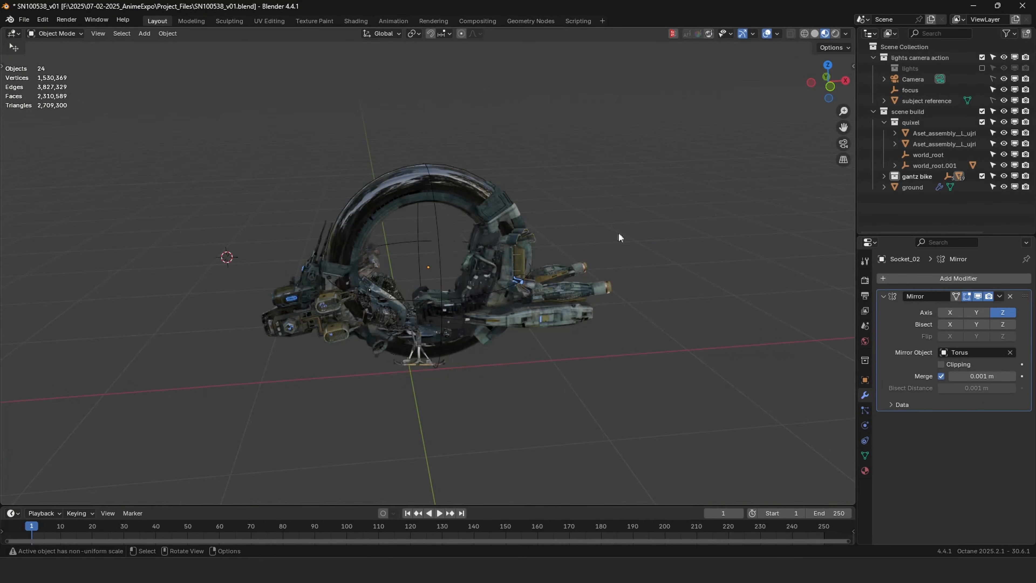
Switch to the ModelshopGreebles kit file in Blender and copy the long yellow-tipped engine (Engine_05) from the Engines area.
click(363, 533)
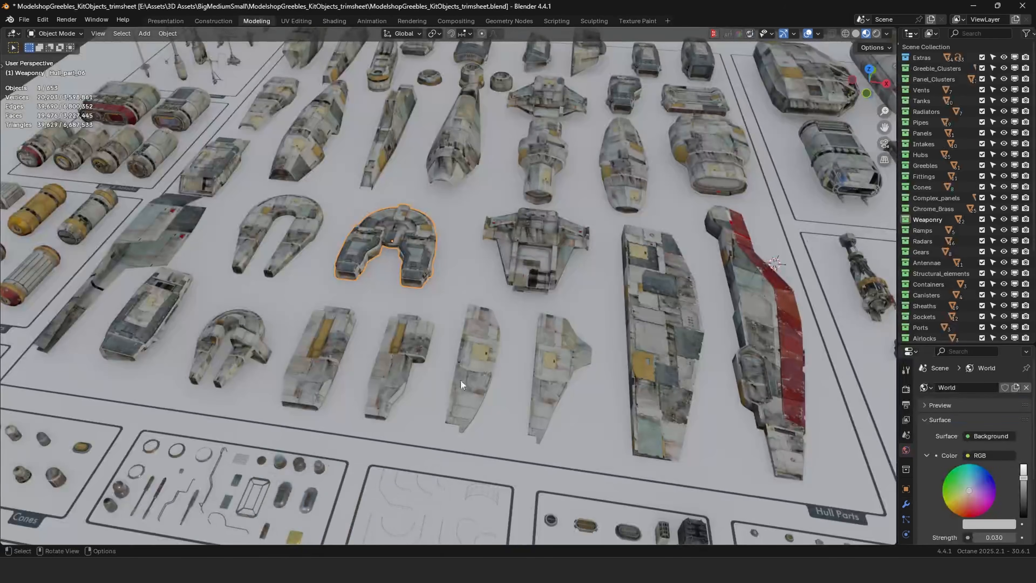
shift+middle_drag(563, 152, 247, 80)
shift+middle_drag(588, 199, 438, 203)
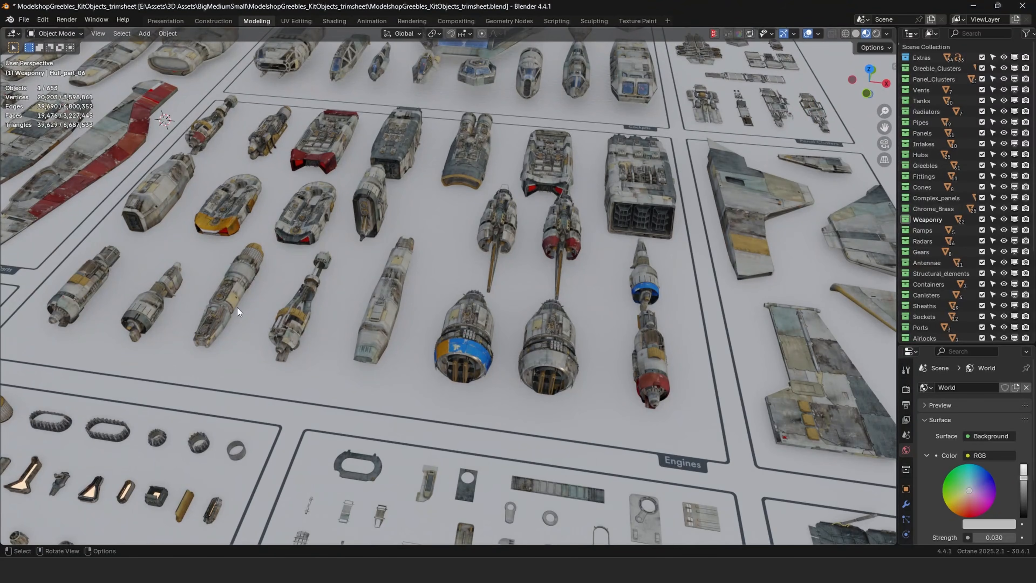
click(235, 286)
key(ctrl+c)
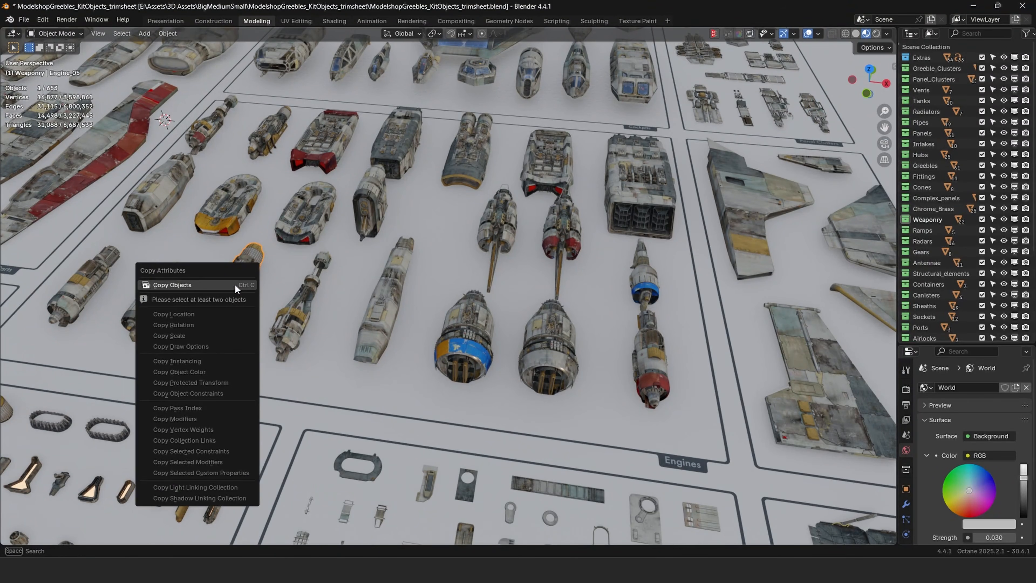
click(235, 285)
Return to the bike scene, paste the copied engine and clear its location to the world origin.
key(alt+Tab)
middle_drag(555, 266, 549, 310)
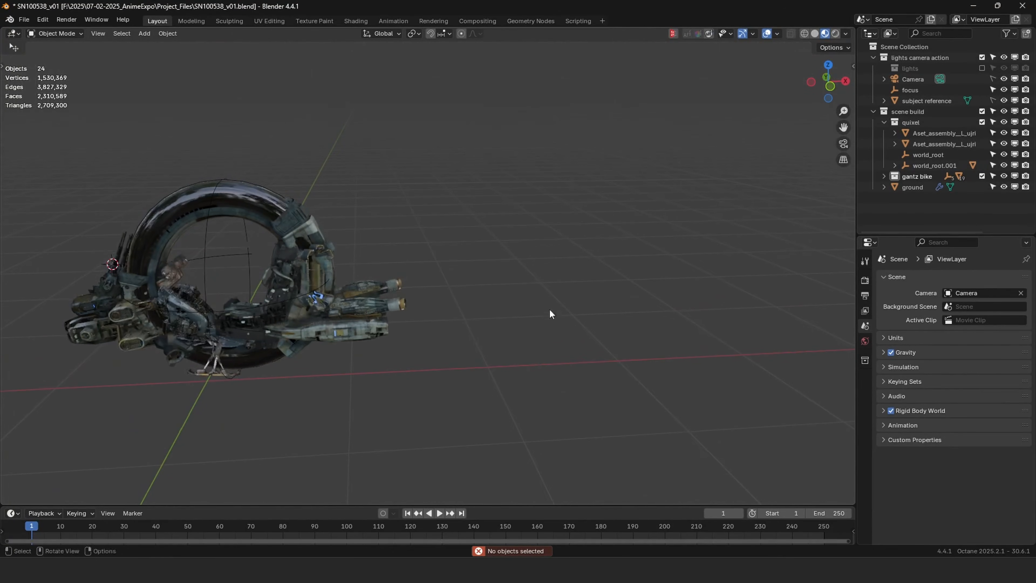
key(ctrl+v)
key(alt+g)
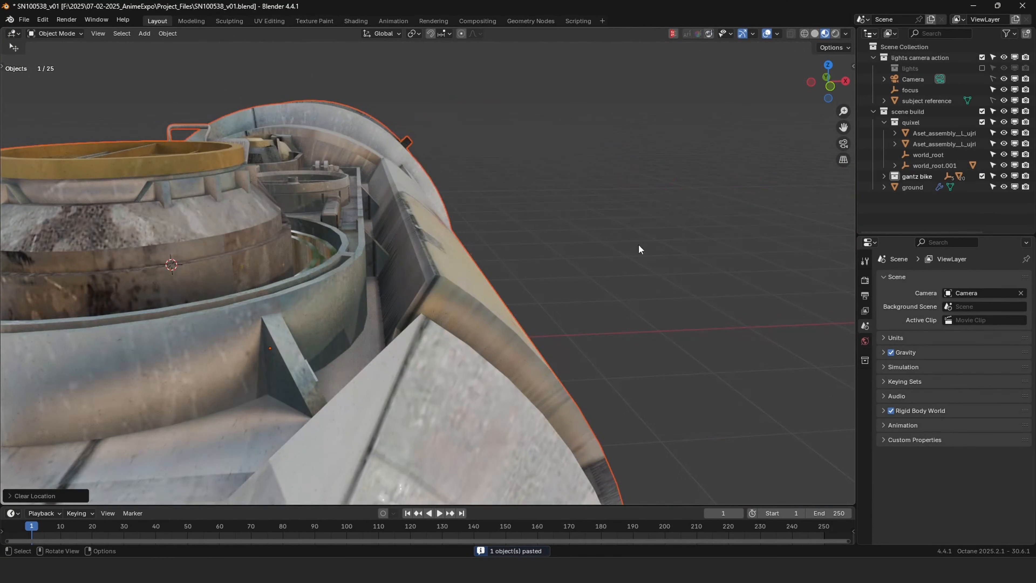
Scale the pasted engine down and, in front view, move it clear of the bike's rear end.
key(s)
click(329, 303)
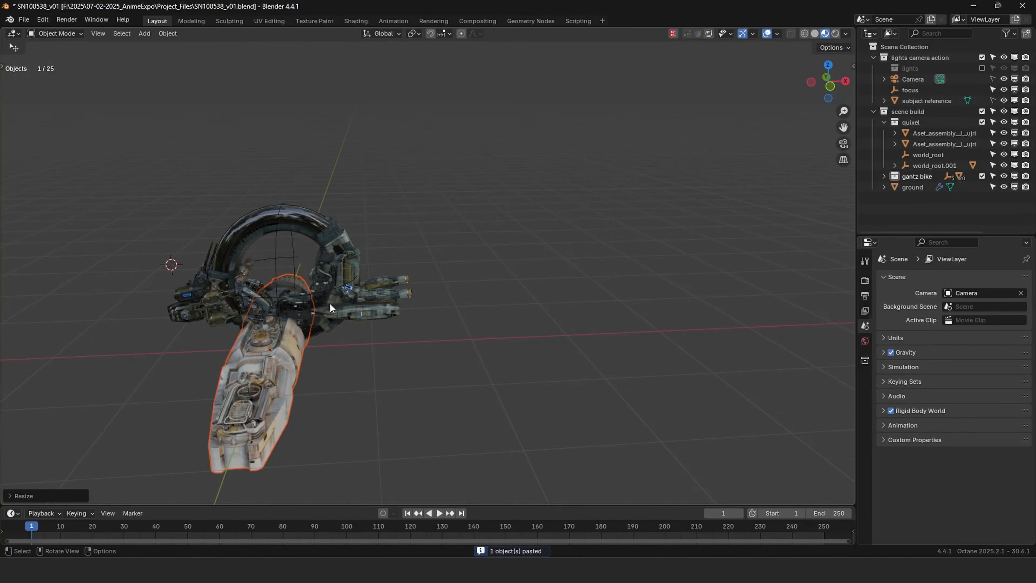
key(KP_1)
key(g)
click(606, 264)
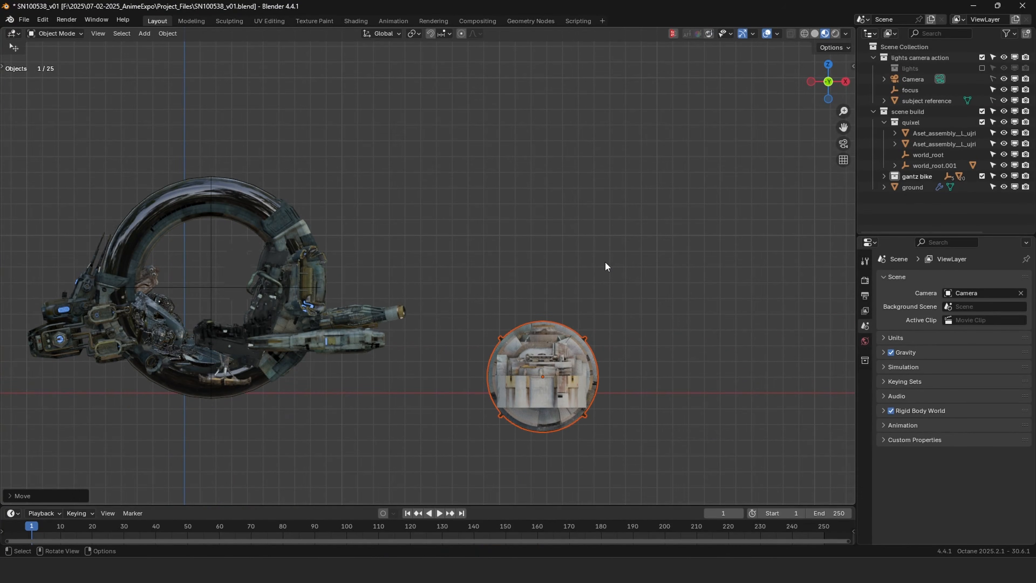
Rotate the pasted engine 90° about the X axis so it stands upright.
text(r)
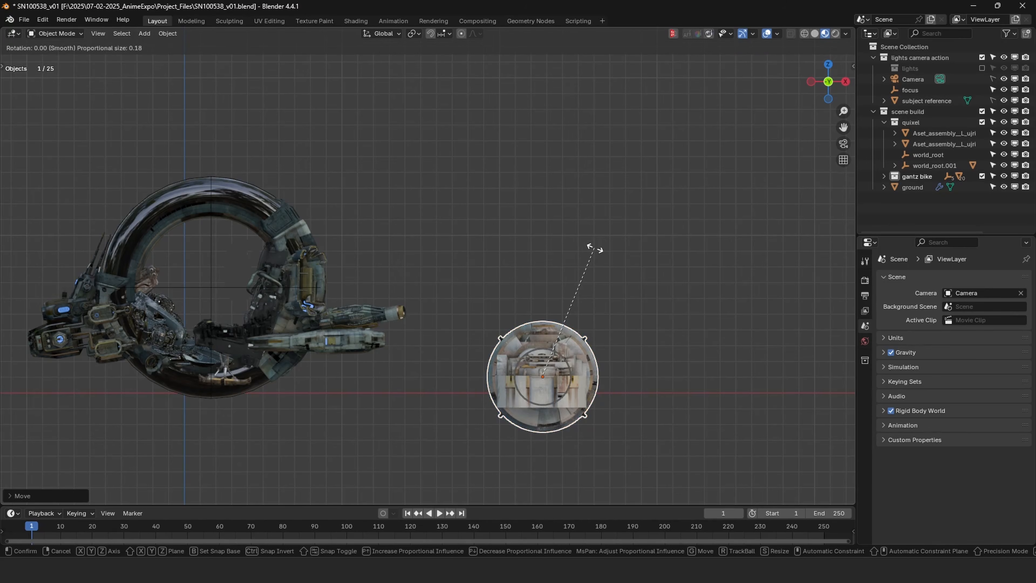
text(x90)
key(Return)
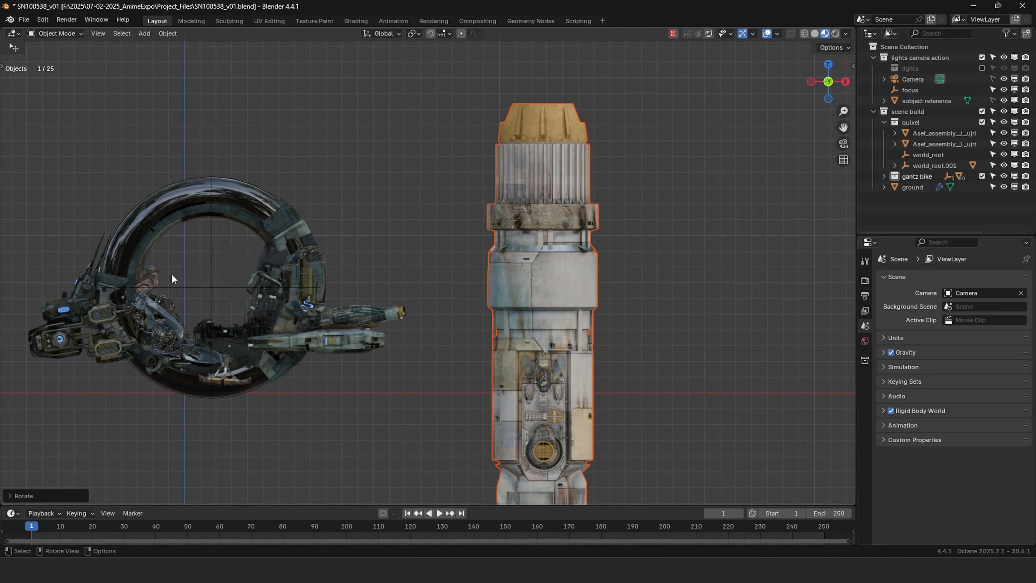
Hide the curved engine section on the ring, undo the hiding, and try moving the section before cancelling.
scroll(171, 274, up, 3)
shift+middle_drag(255, 202, 537, 189)
click(488, 174)
key(h)
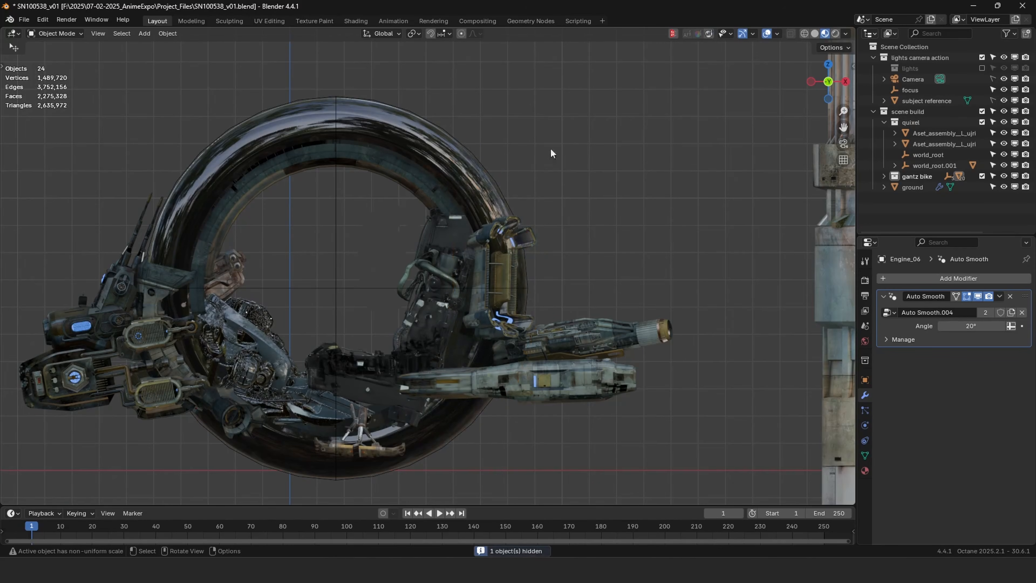
key(ctrl+z)
key(g)
right_click(503, 166)
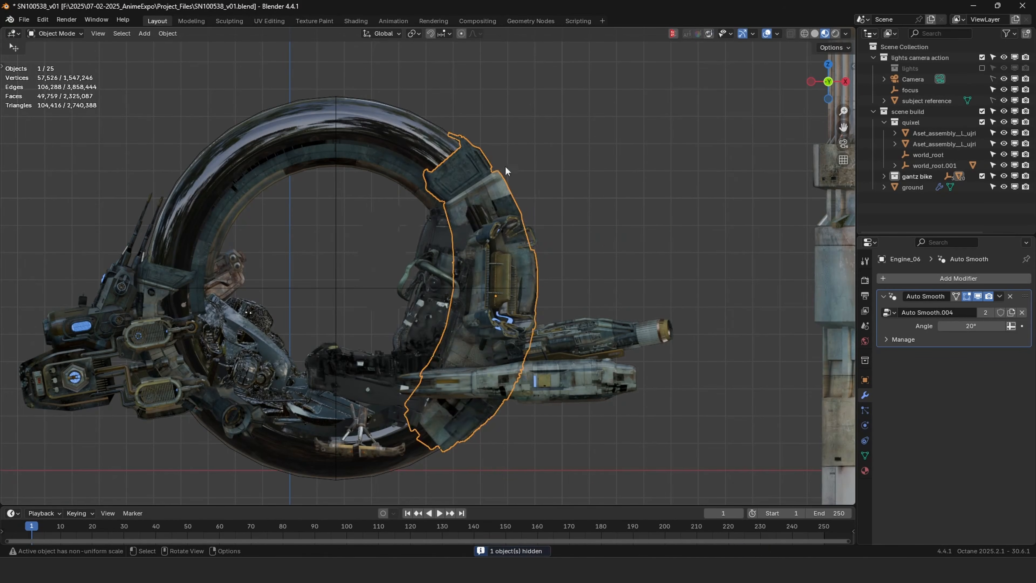
middle_drag(493, 140, 414, 85)
scroll(673, 247, down, 4)
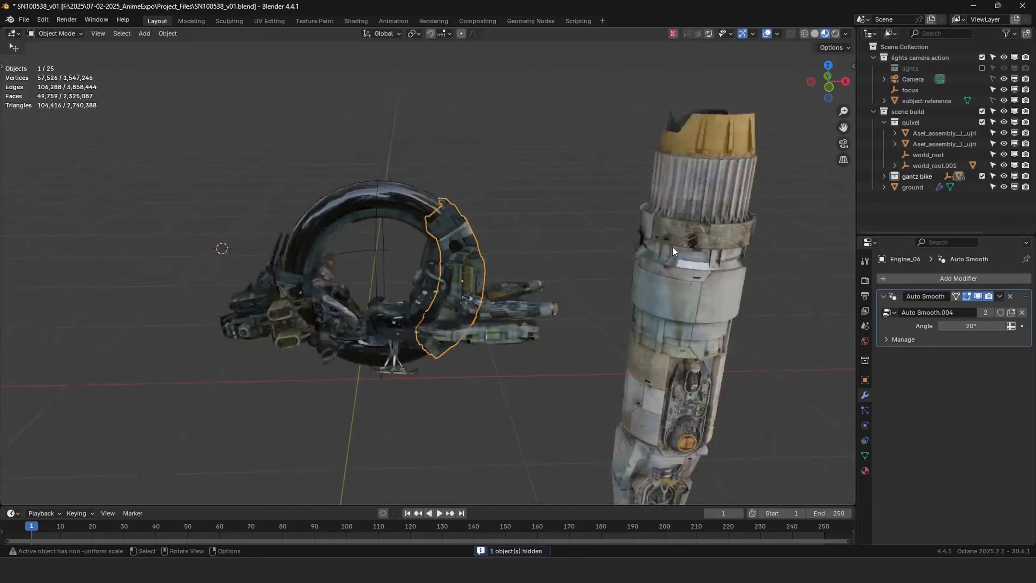
Rotate the upright engine (Engine_05) 90° about the Z axis to show its side in front view.
click(665, 243)
key(KP_1)
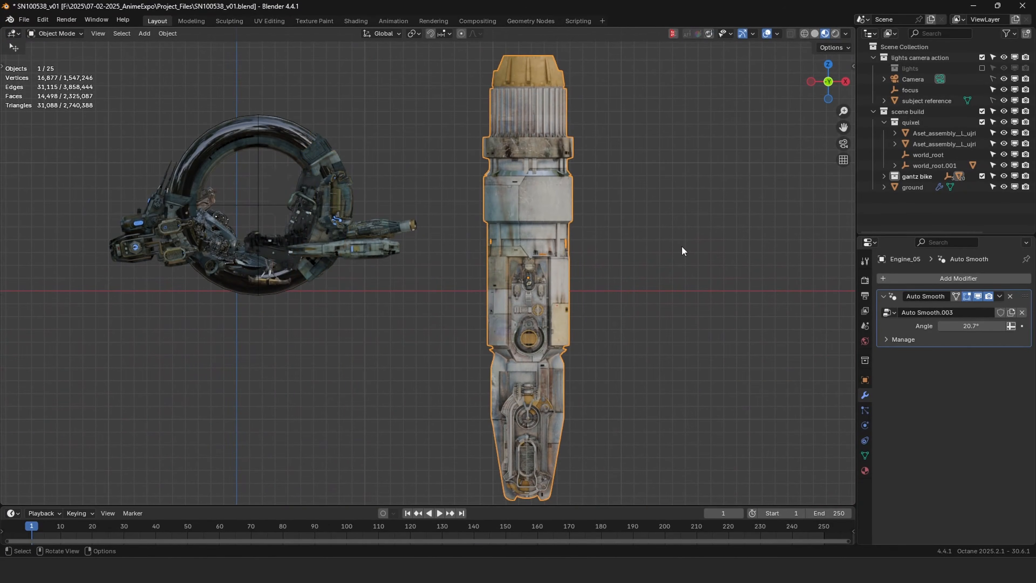
text(rz90)
key(Return)
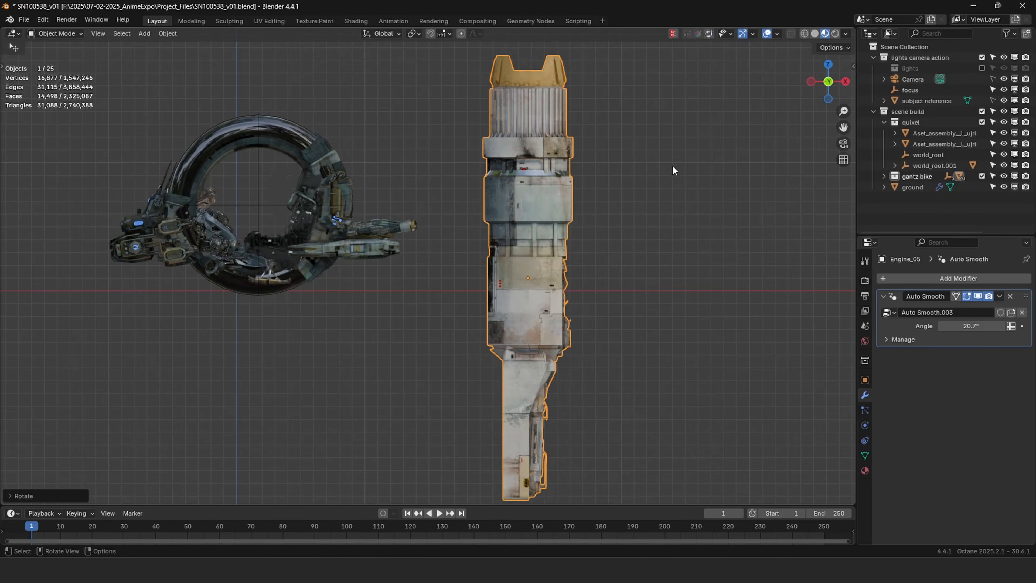
Scale the upright engine down further, reposition it beside the bike and clear the selection.
key(s)
click(574, 241)
key(g)
click(567, 185)
scroll(607, 260, up, 3)
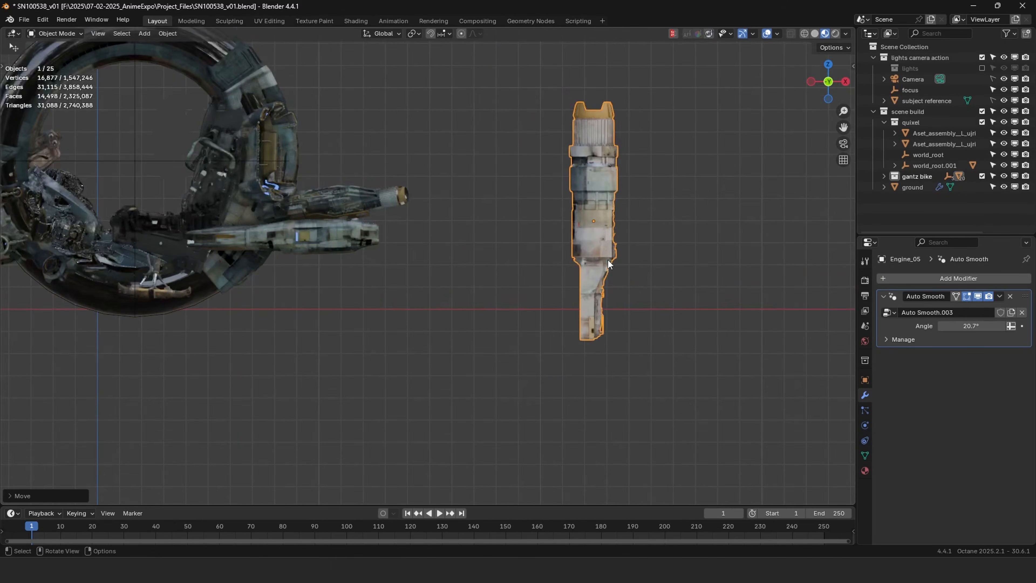
shift+middle_drag(677, 222, 632, 284)
scroll(681, 296, down, 2)
click(681, 296)
Add a plain axes empty and clear its location so it sits at the world origin.
key(KP_1)
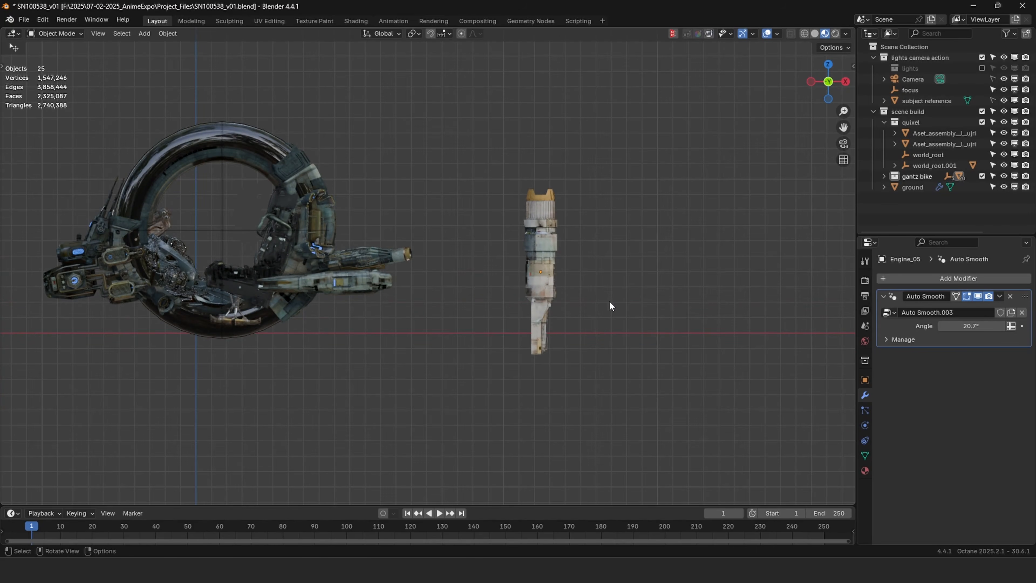
key(shift+a)
mouse_move(561, 401)
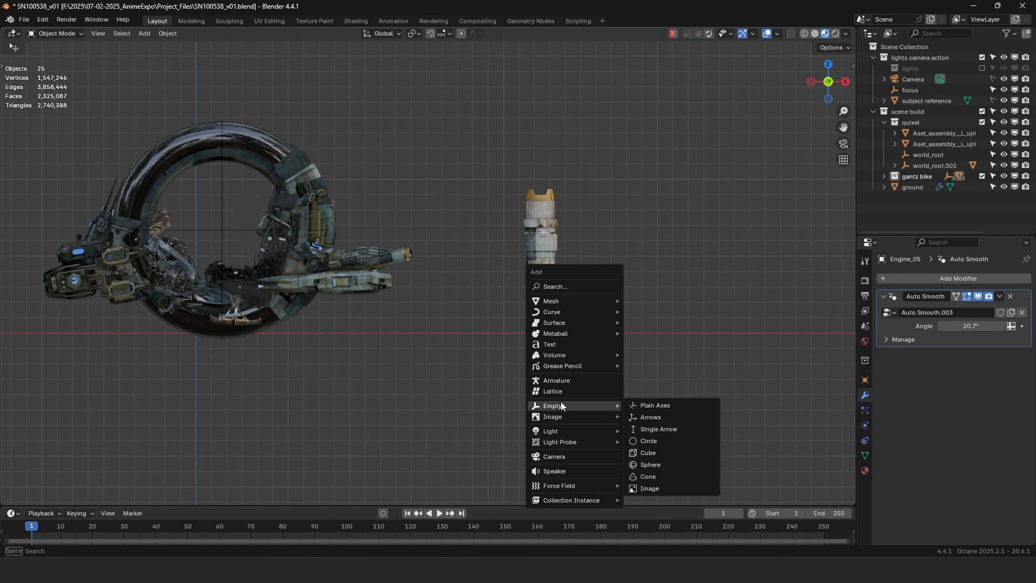
click(679, 400)
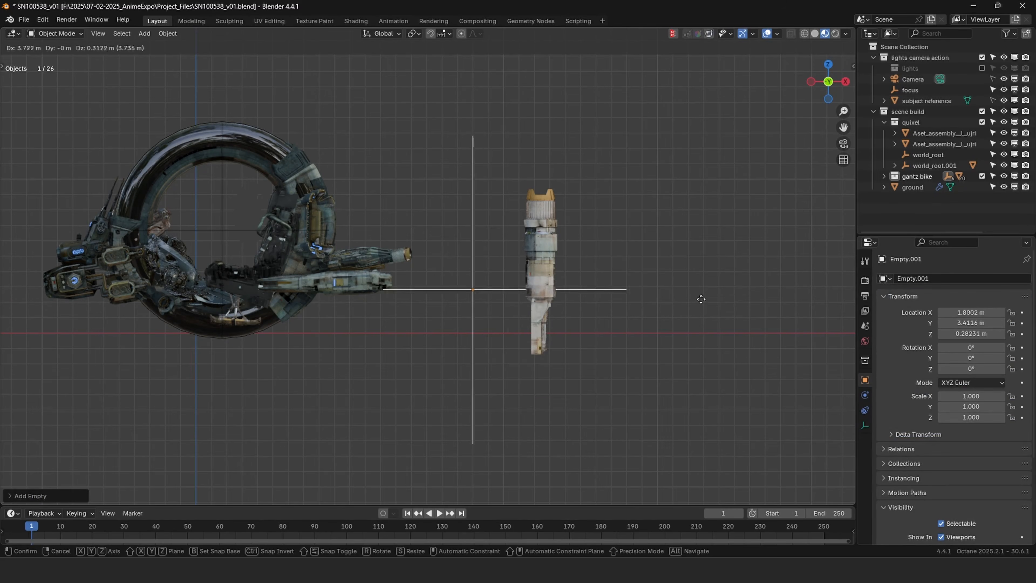
click(734, 277)
scroll(664, 299, up, 3)
mouse_move(664, 299)
middle_down()
mouse_move(666, 358)
mouse_move(671, 311)
middle_up()
key(KP_7)
scroll(636, 315, down, 6)
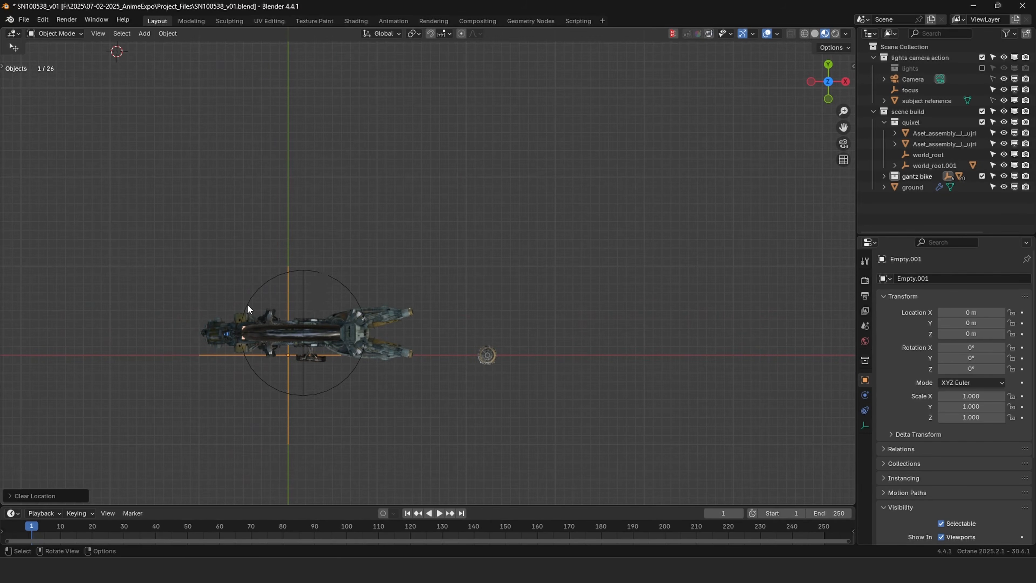
Move the empty beside the upright engine, to about X 2.09 m and Z 0.42 m.
click(425, 297)
key(KP_1)
scroll(416, 301, up, 5)
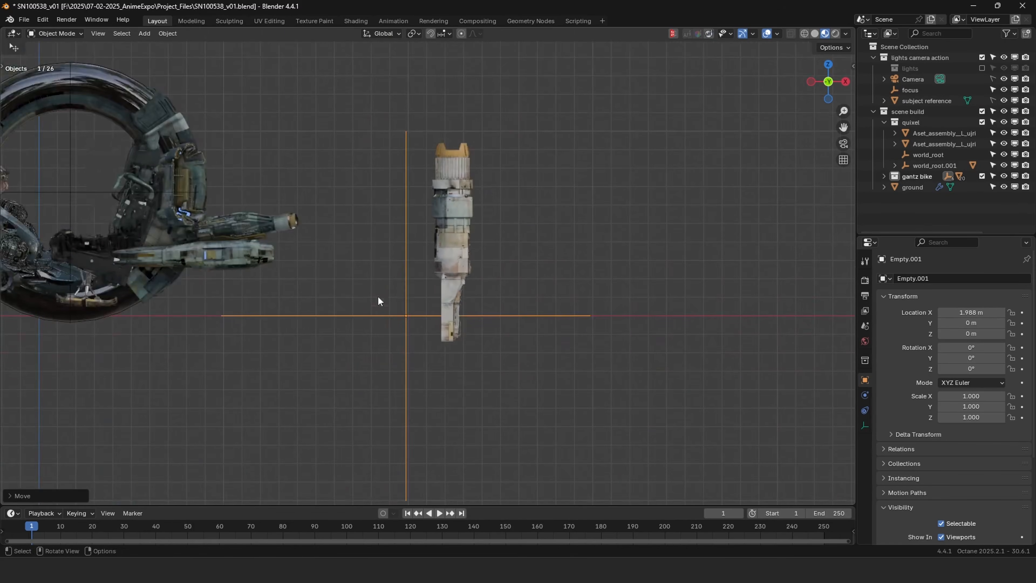
key(g)
shift+middle_drag(492, 220, 510, 229)
mouse_move(510, 229)
middle_down()
mouse_move(598, 256)
mouse_move(514, 240)
middle_up()
key(KP_5)
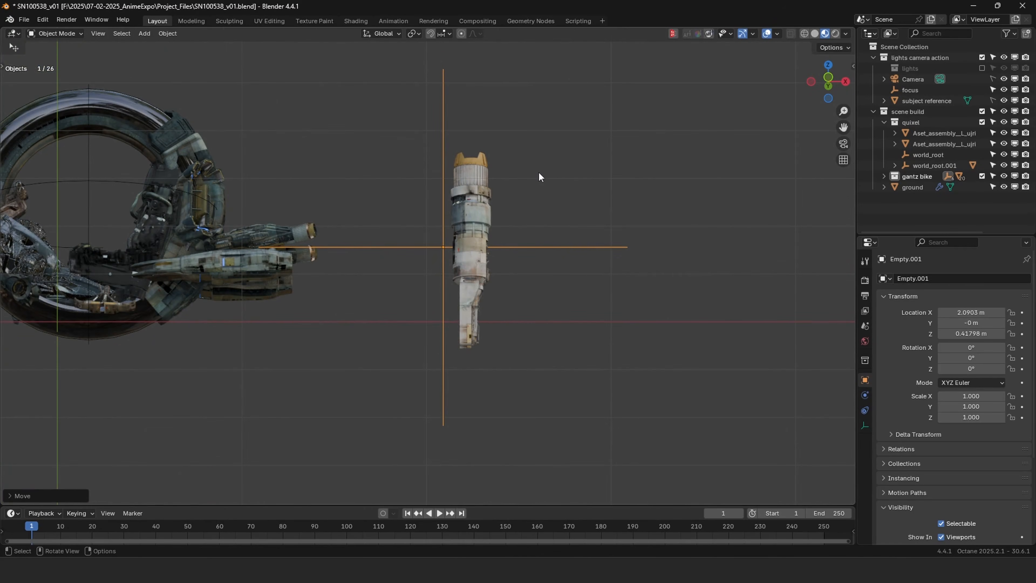
Add a Simple Deform modifier to the upright engine, set it to Bend and use Empty.001 as its origin.
click(470, 186)
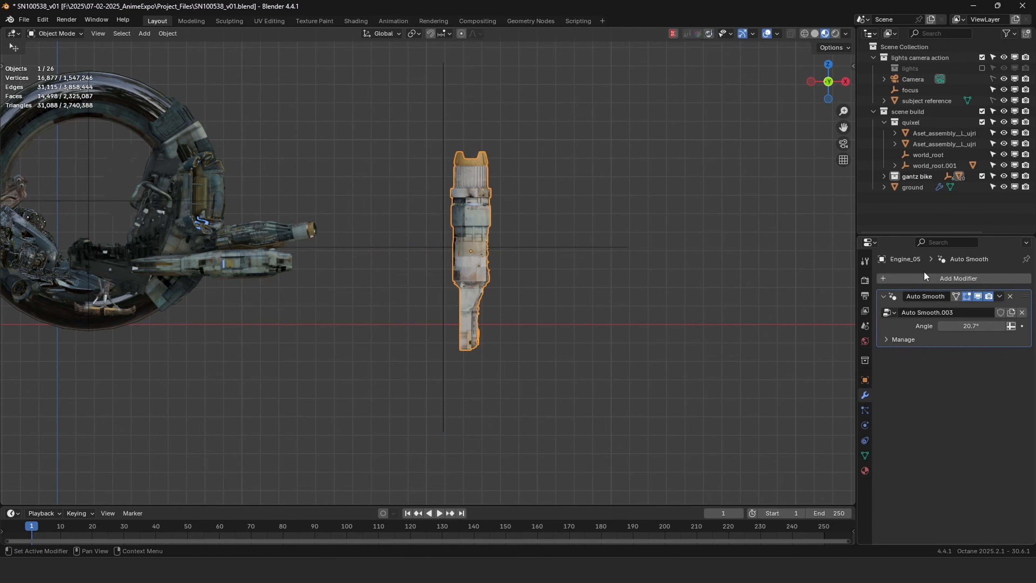
click(931, 275)
mouse_move(931, 275)
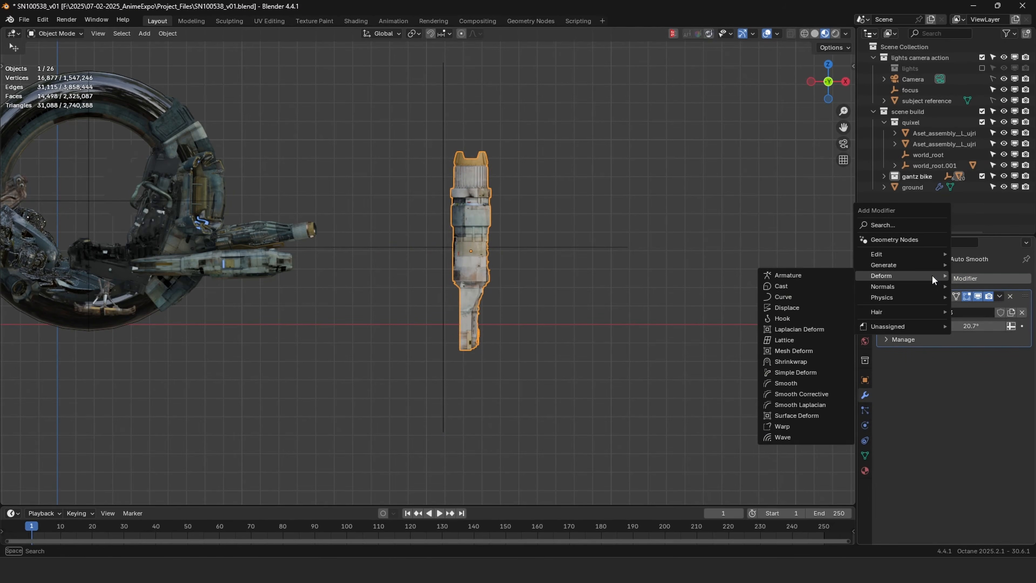
click(789, 368)
click(937, 368)
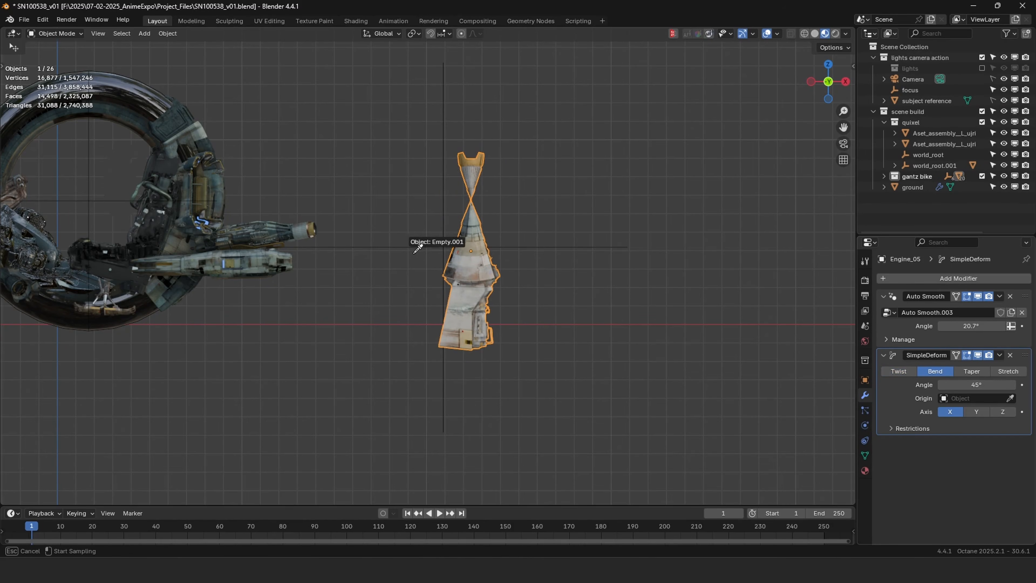
shift+middle_drag(451, 252, 487, 261)
scroll(495, 254, up, 2)
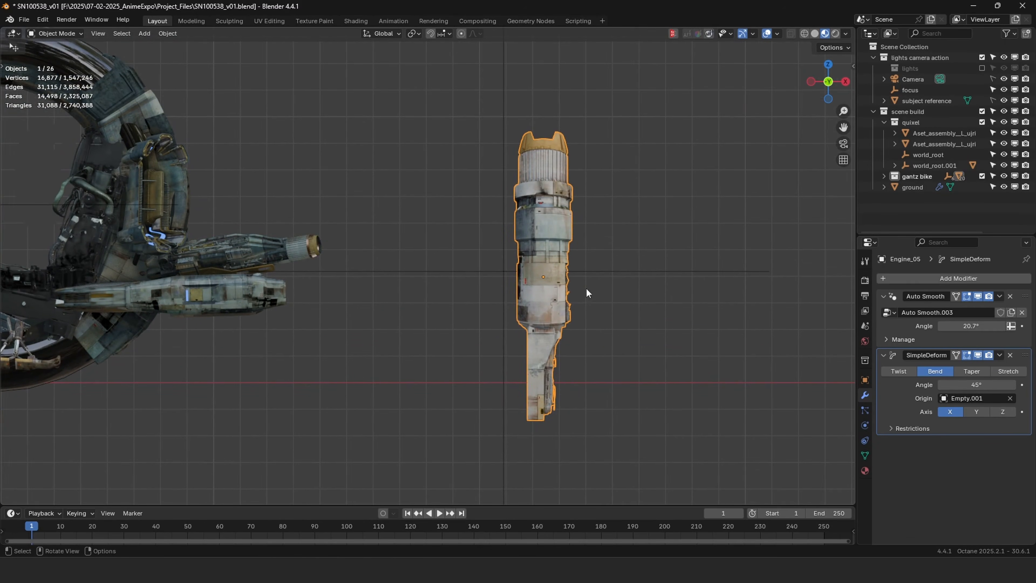
Set the engine's bend axis to Y and its bend angle to -83.9°.
middle_drag(586, 287, 628, 240)
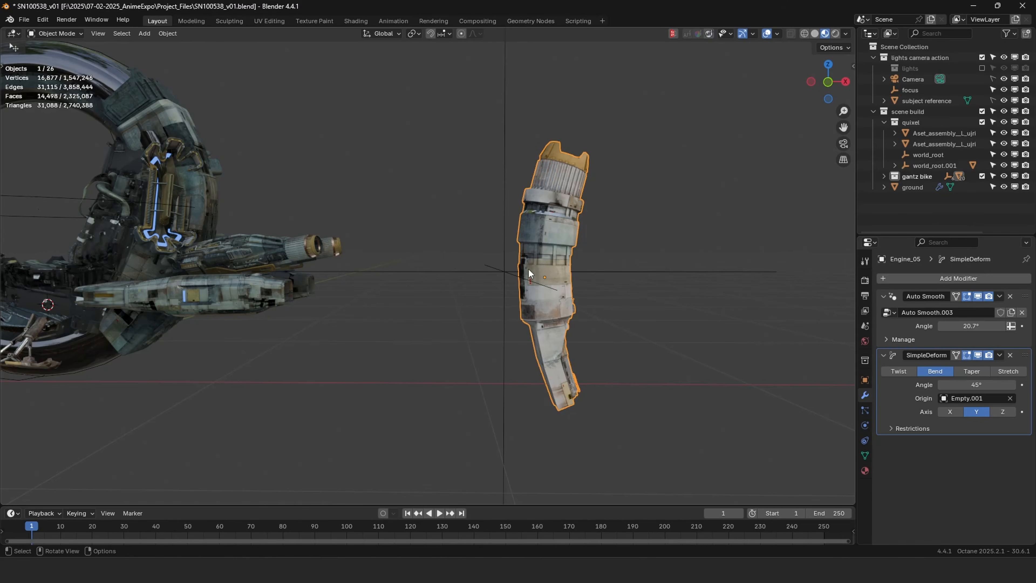
key(KP_1)
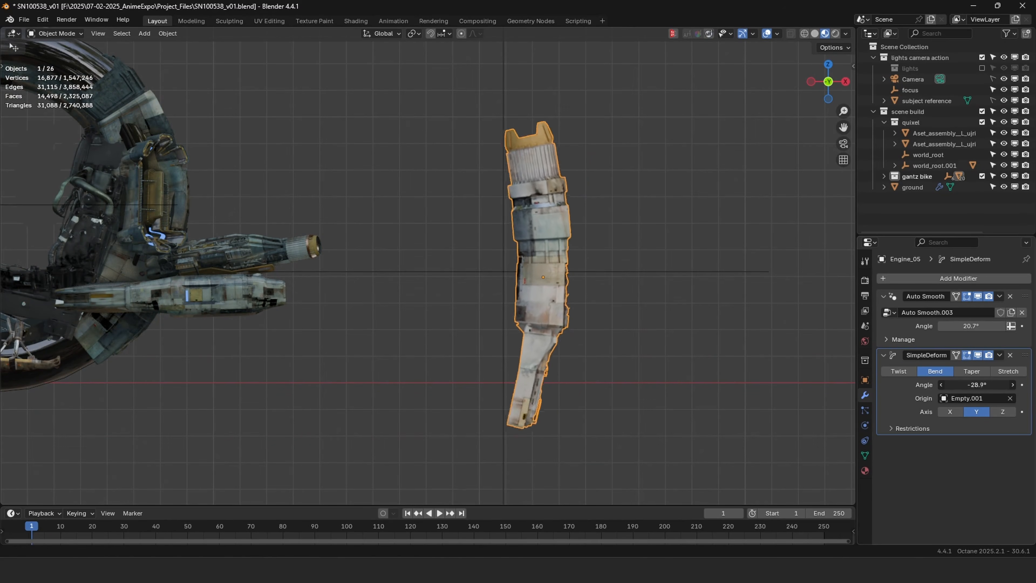
mouse_move(976, 385)
mouse_down()
mouse_move(933, 384)
mouse_move(969, 388)
mouse_up()
scroll(565, 241, down, 2)
shift+middle_drag(565, 243, 661, 276)
scroll(661, 277, up, 2)
click(725, 354)
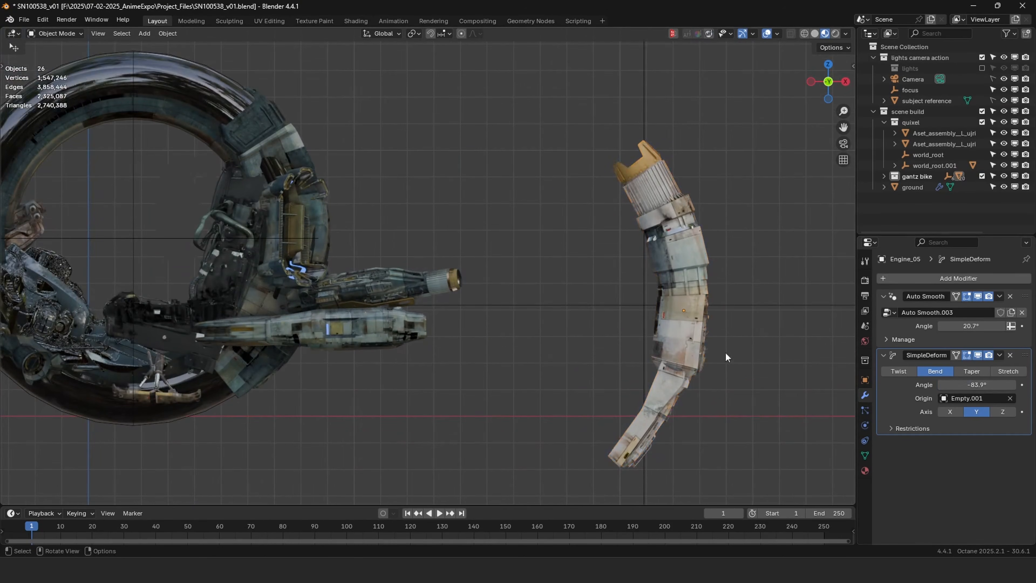
Try moving the bent engine and the empty separately to test how their distance affects the curve.
click(661, 296)
shift+middle_drag(712, 286, 599, 240)
key(g)
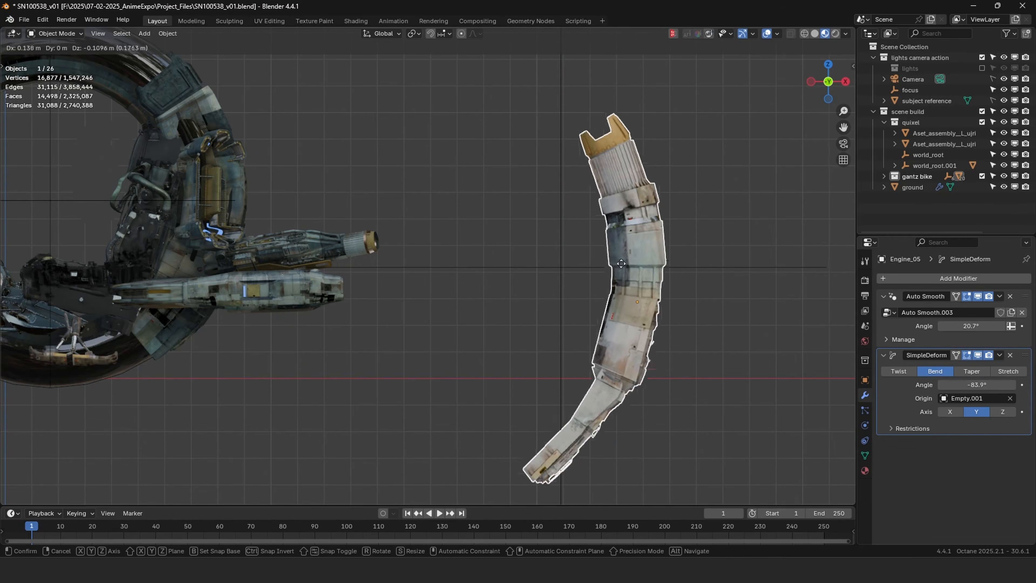
right_click(557, 273)
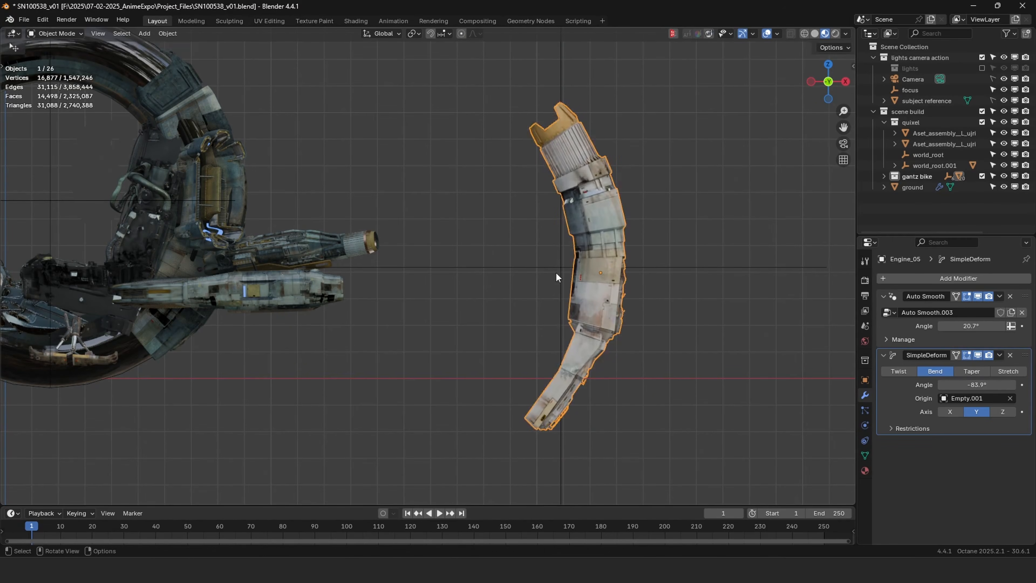
key(g)
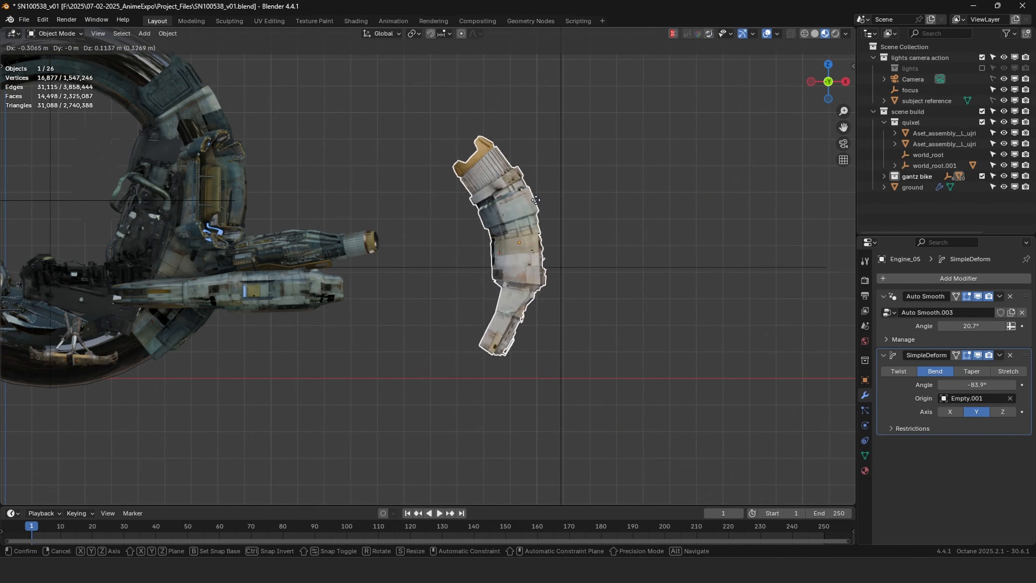
right_click(565, 244)
click(560, 267)
key(g)
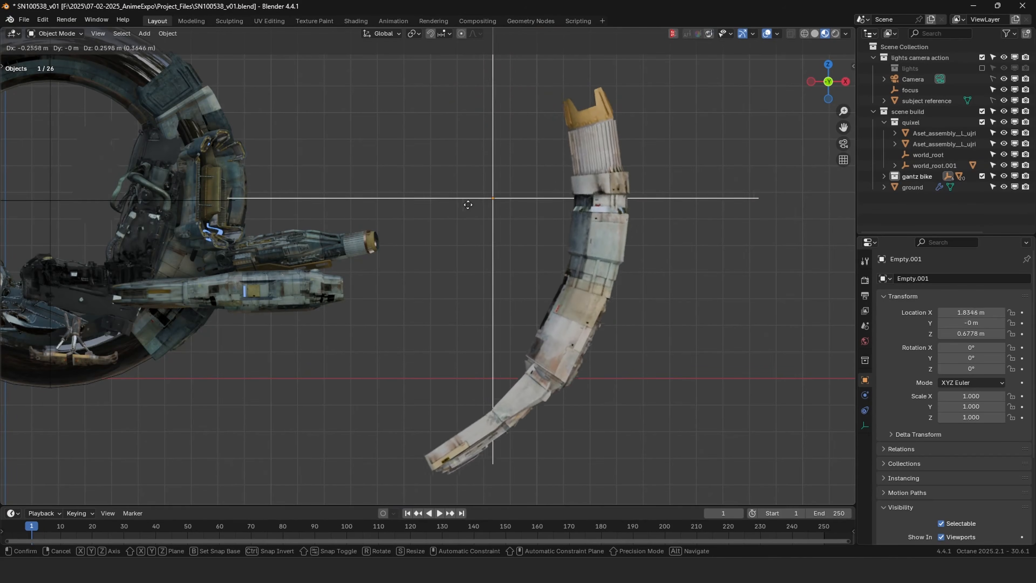
right_click(504, 318)
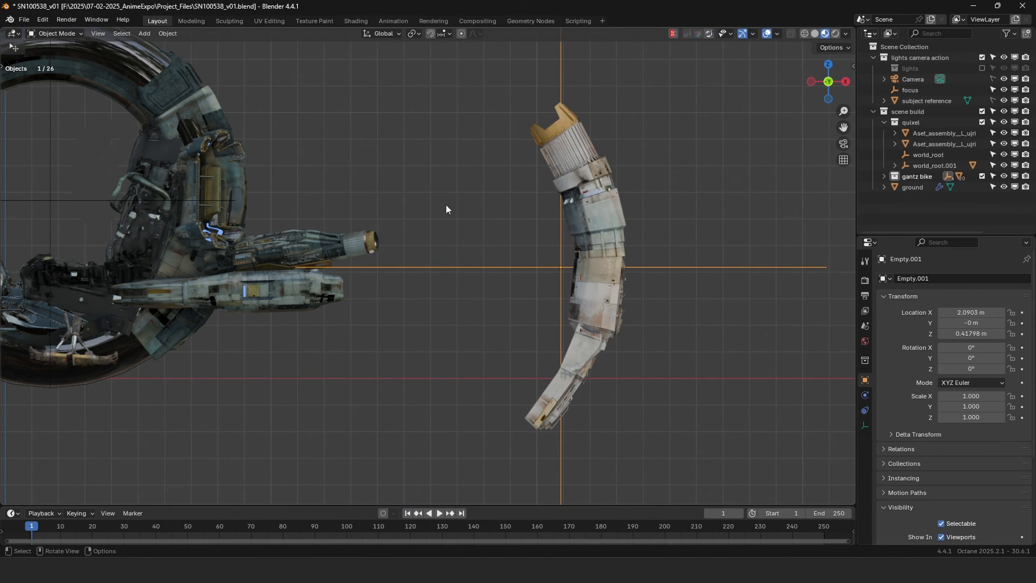
Move the bent engine and its empty together onto the rear curve of the bike's ring.
click(592, 256)
shift+click(563, 266)
key(g)
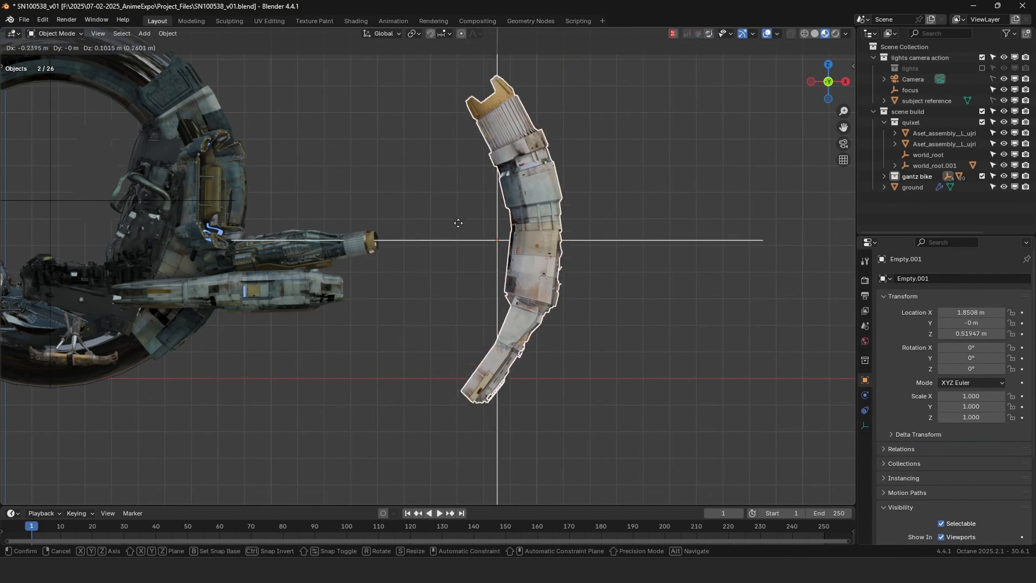
click(272, 184)
shift+middle_drag(272, 183, 636, 268)
key(g)
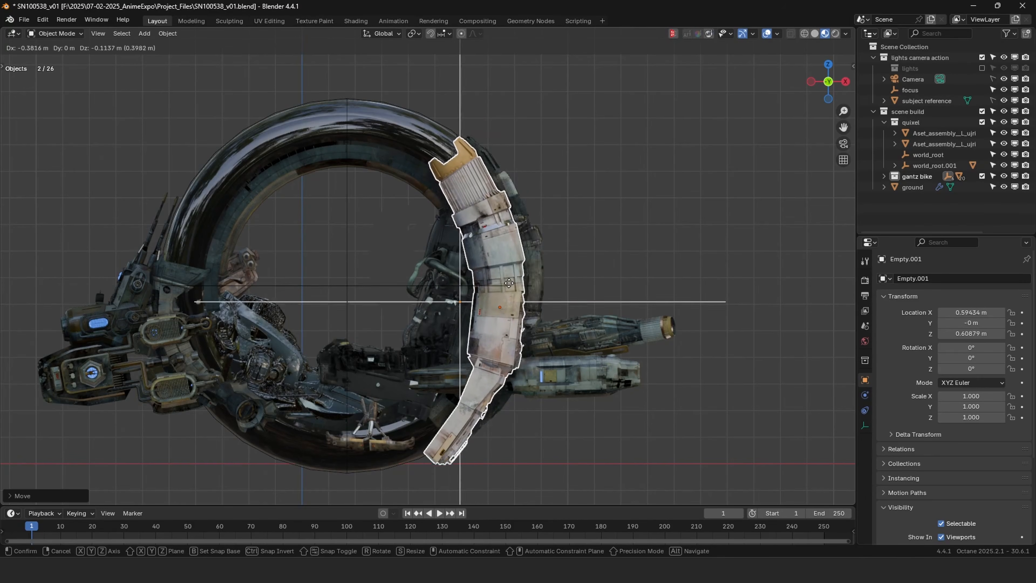
click(539, 265)
Set the engine's bend angle to -118° and apply the Simple Deform modifier.
click(540, 241)
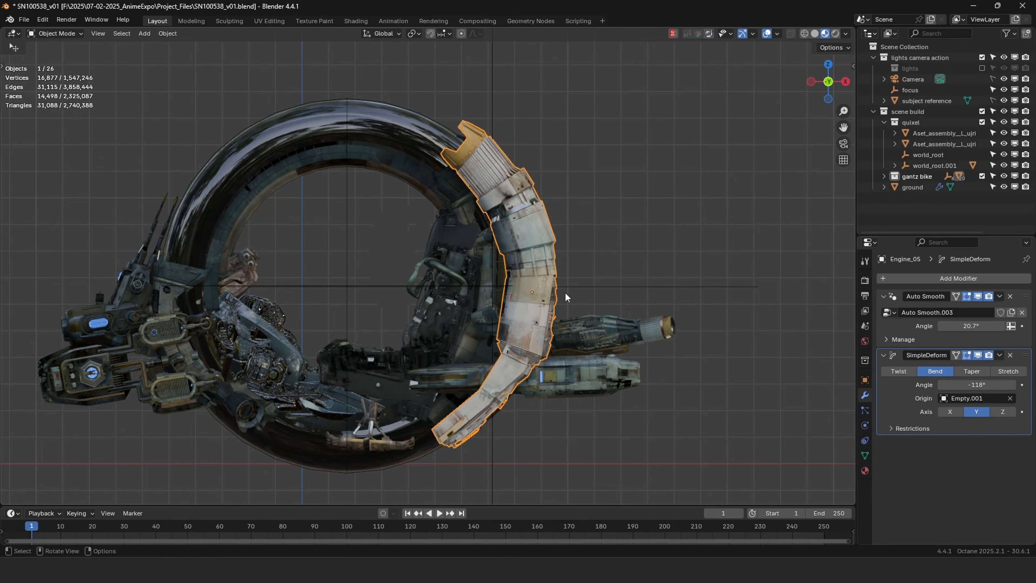
click(1001, 354)
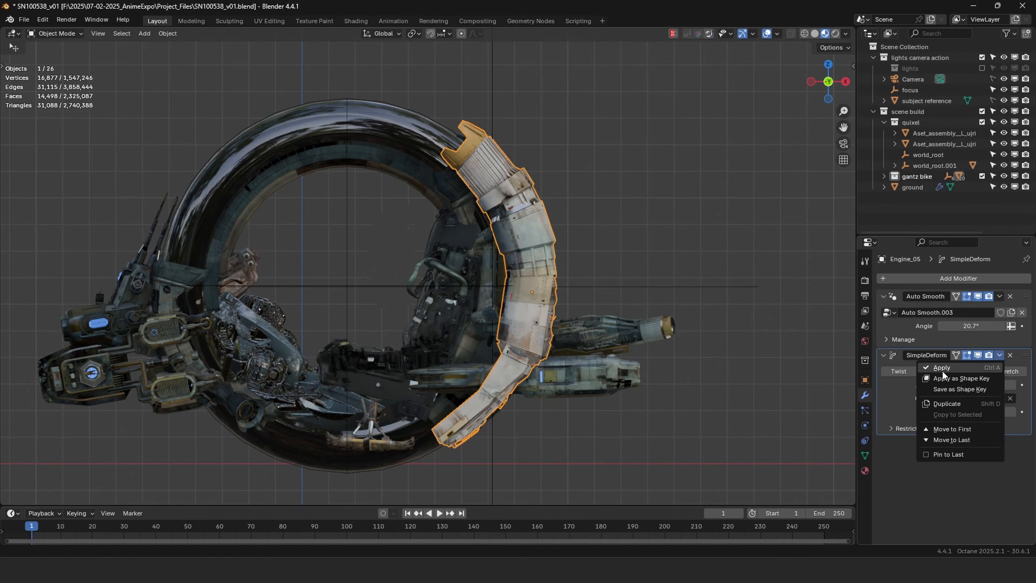
click(950, 367)
Delete the plain axes empty that served as the bend origin.
click(629, 291)
key(x)
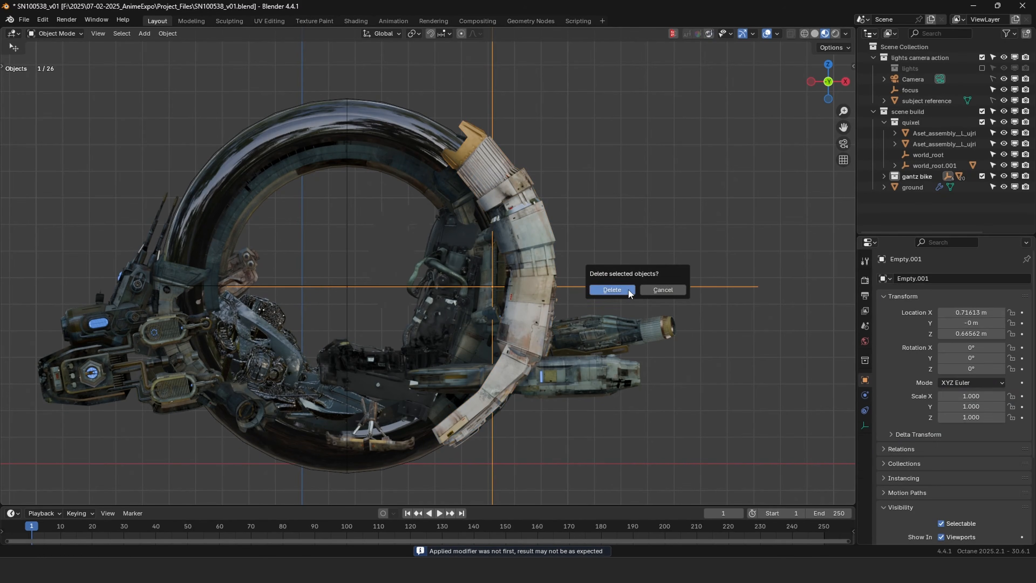
click(630, 291)
Move the bent engine along Y in top view to center it on the ring.
click(502, 210)
middle_drag(661, 173, 623, 186)
key(g)
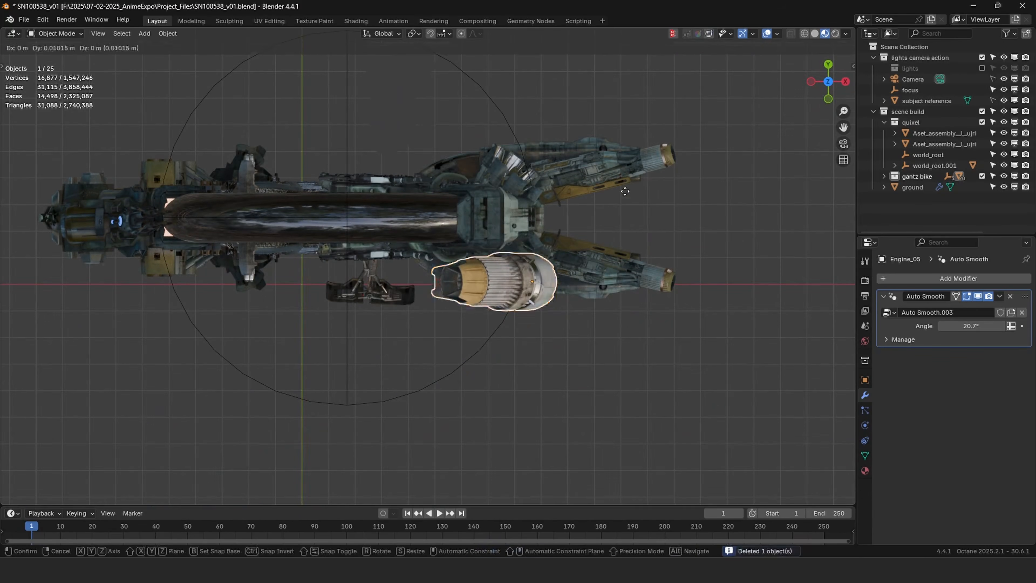
click(622, 141)
Fine-tune the bent engine's scale and position so it covers the rear section of the ring.
click(482, 93)
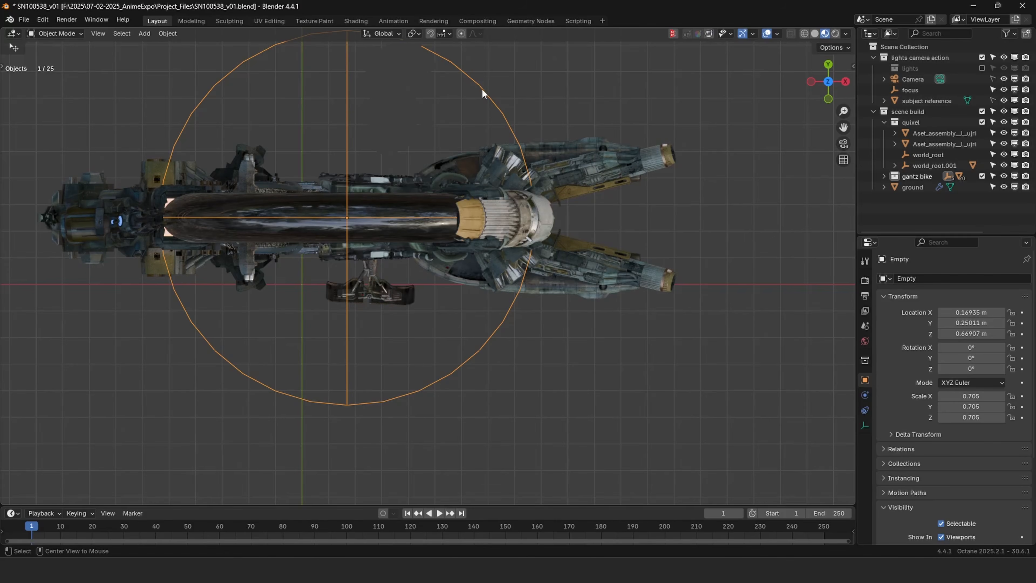
click(513, 219)
key(s)
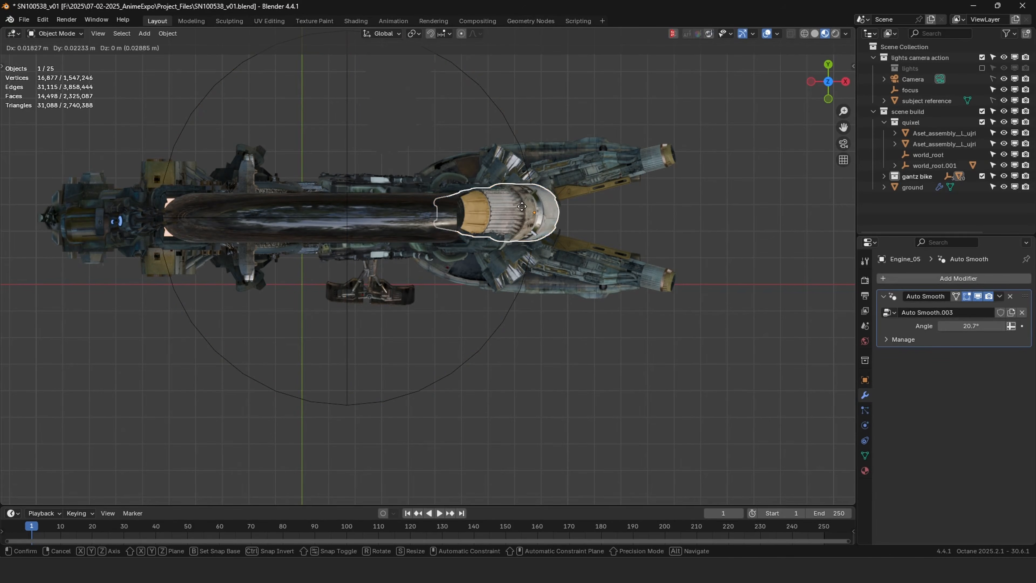
click(619, 140)
middle_drag(618, 141, 695, 215)
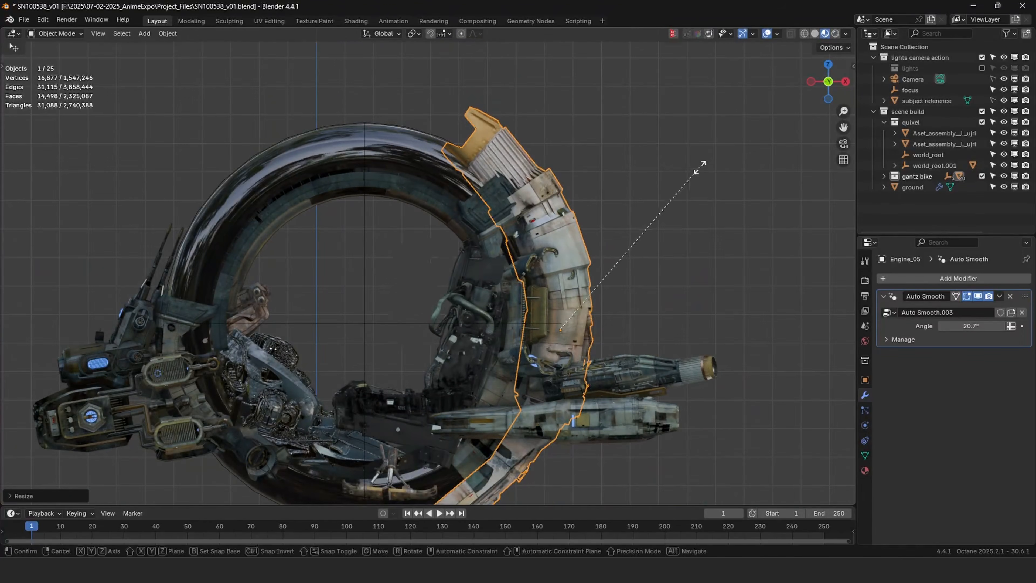
click(673, 193)
Edit the bent engine's mesh with proportional editing, pulling rim vertices at its upper end toward the ring.
middle_drag(619, 180, 582, 160)
middle_drag(541, 209, 548, 244)
key(g)
right_click(553, 240)
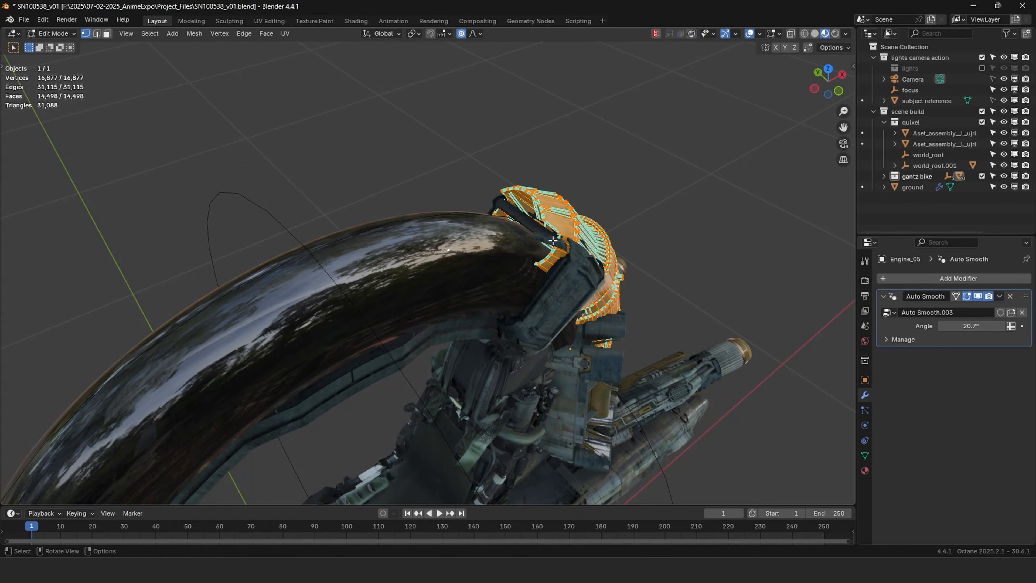
drag(575, 267, 572, 267)
key(g)
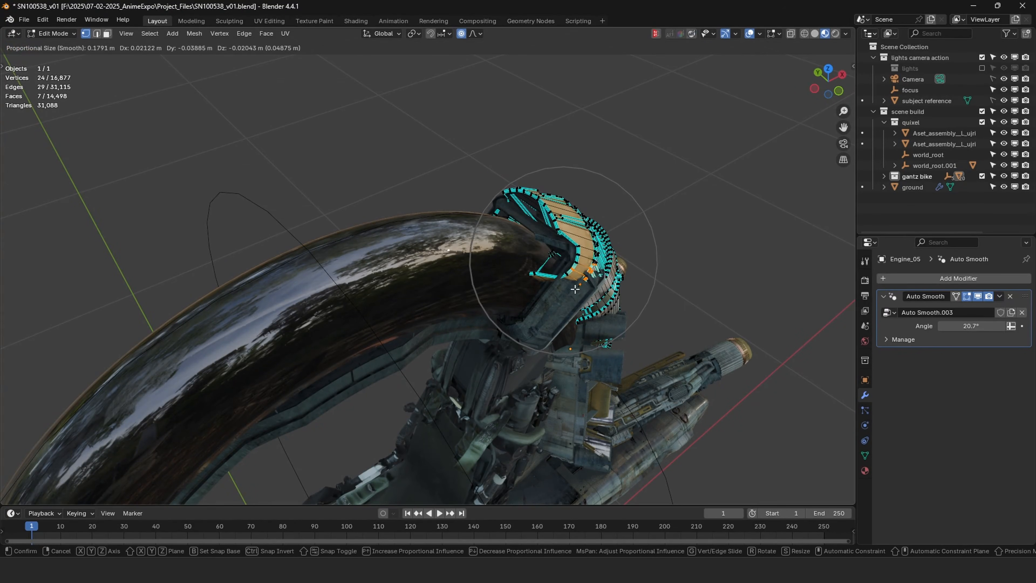
click(575, 289)
middle_drag(574, 287, 608, 295)
click(487, 251)
key(g)
click(495, 256)
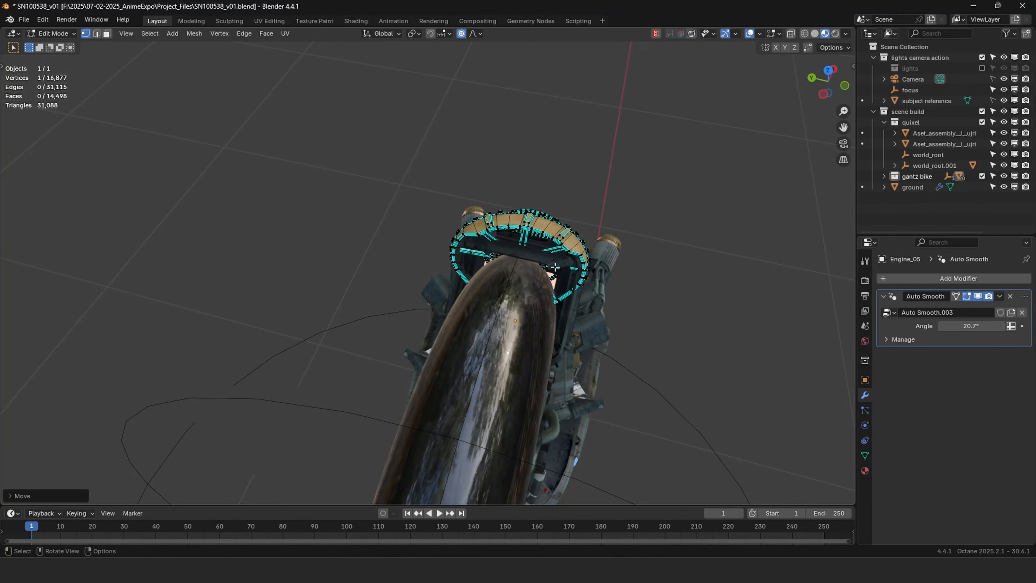
Reshape the side and top of the engine's upper rim around the tire using smooth proportional moves.
middle_drag(554, 267, 469, 300)
key(g)
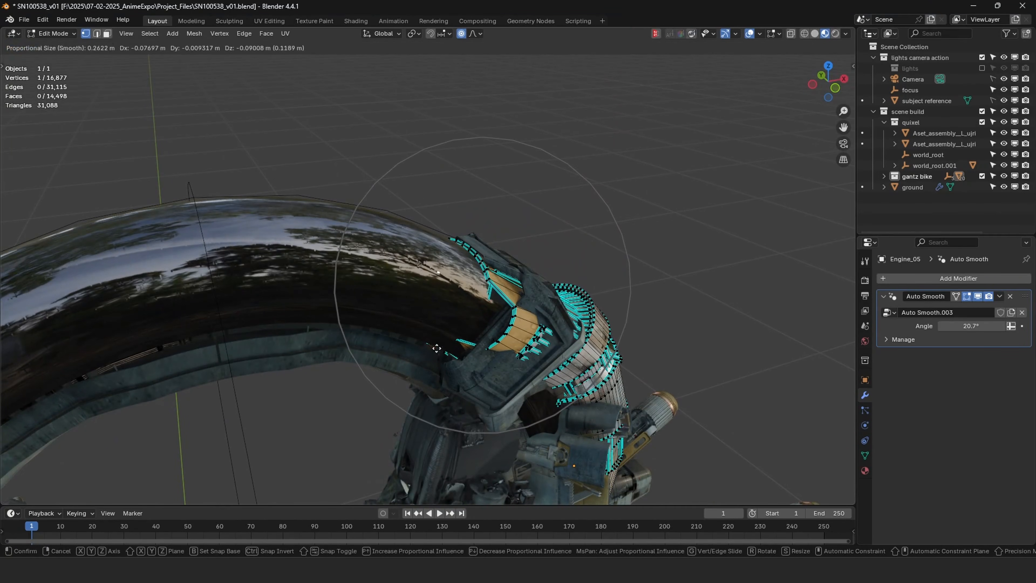
click(436, 348)
key(g)
right_click(528, 225)
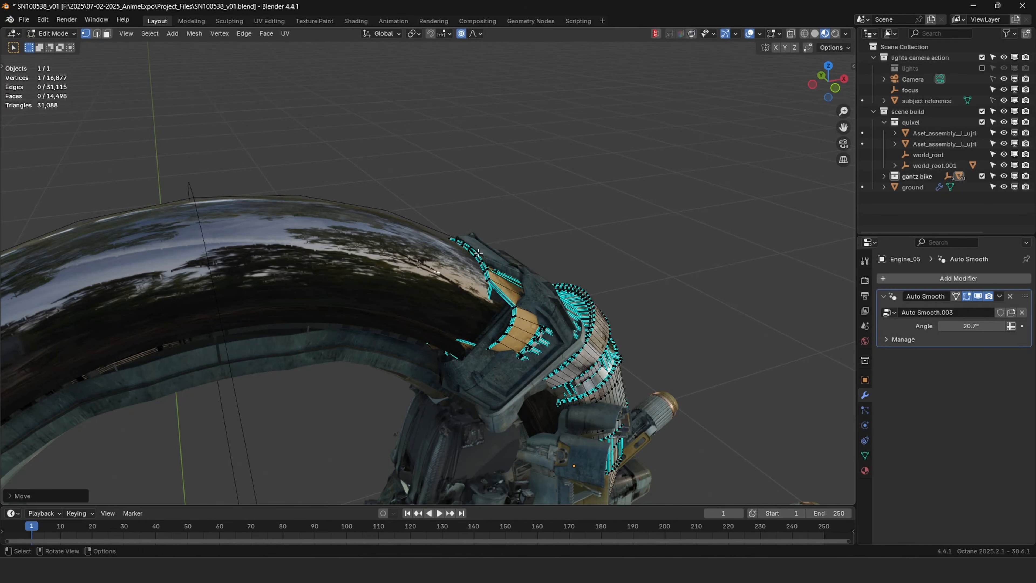
drag(472, 247, 493, 264)
key(g)
click(511, 240)
Adjust the remaining vertices at the engine's upper end to fit the ring, and return to Object Mode.
middle_drag(511, 240, 576, 263)
drag(602, 314, 603, 314)
key(g)
click(578, 285)
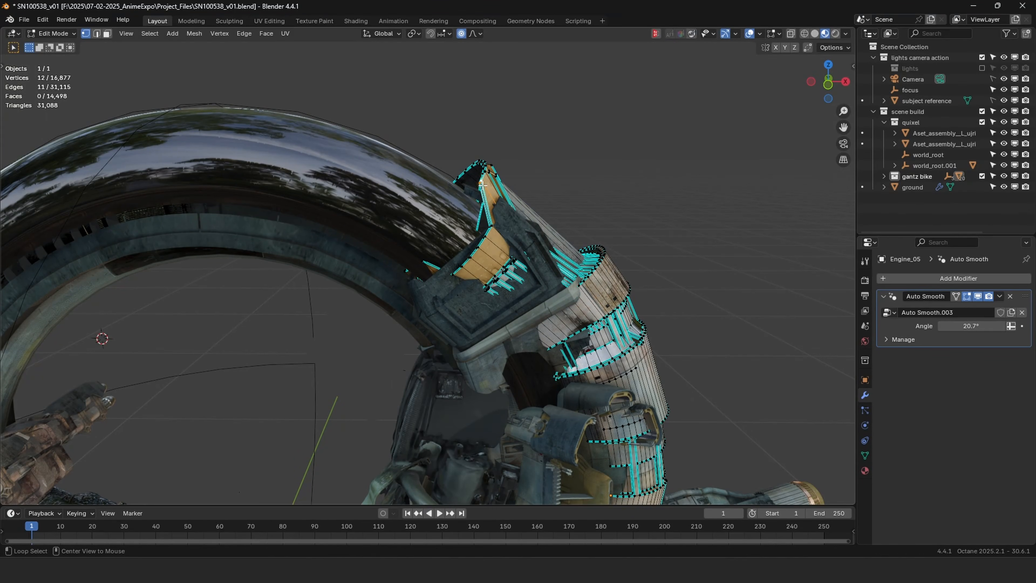
middle_drag(482, 184, 403, 235)
middle_drag(448, 276, 516, 214)
click(486, 222)
key(g)
click(482, 228)
scroll(516, 214, down, 1)
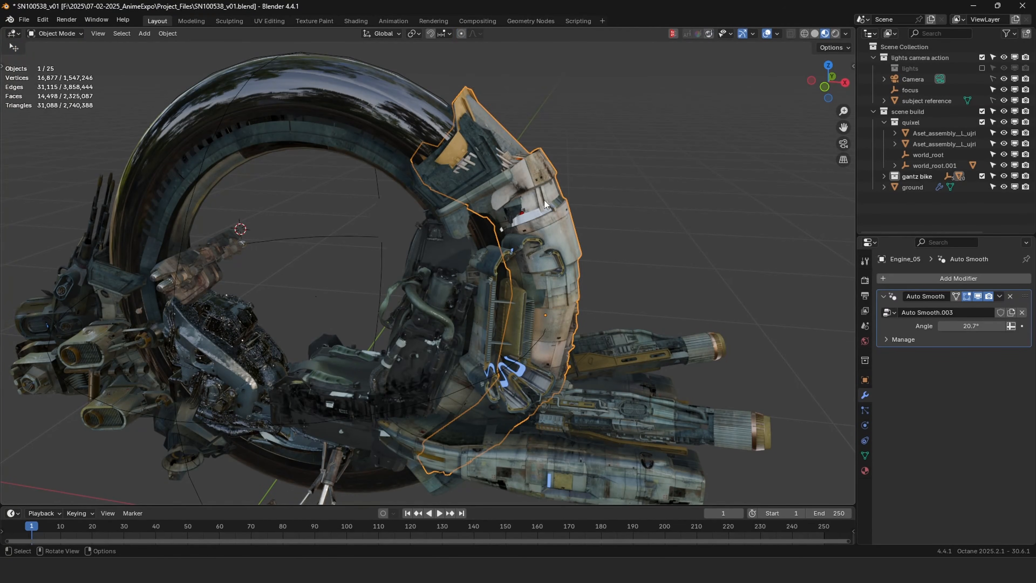
middle_drag(545, 204, 477, 146)
scroll(477, 146, down, 4)
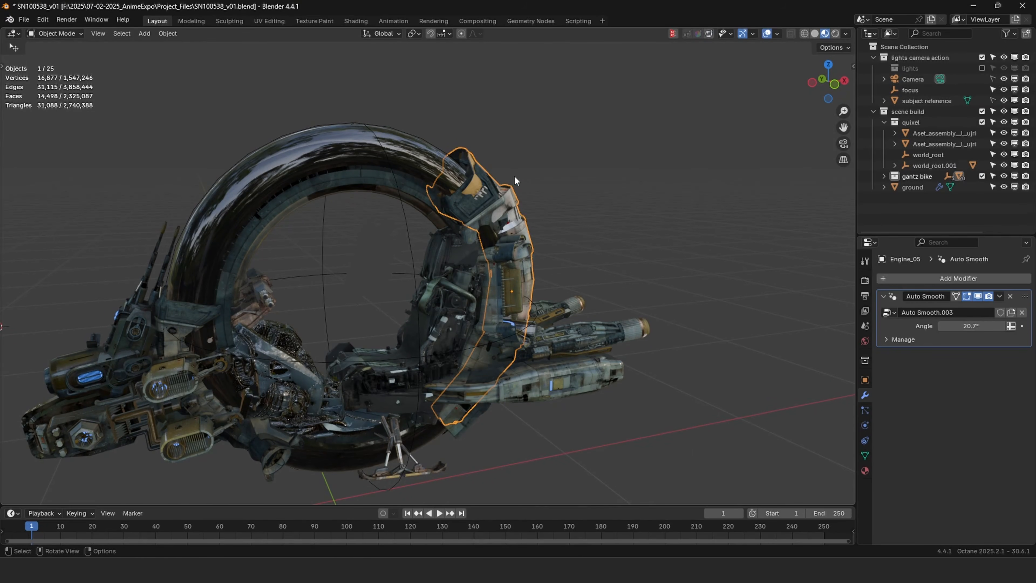
Nudge the bent engine into a slightly different position on the rear section of the ring.
ctrl+middle_drag(469, 177, 535, 182)
key(g)
click(515, 186)
key(g)
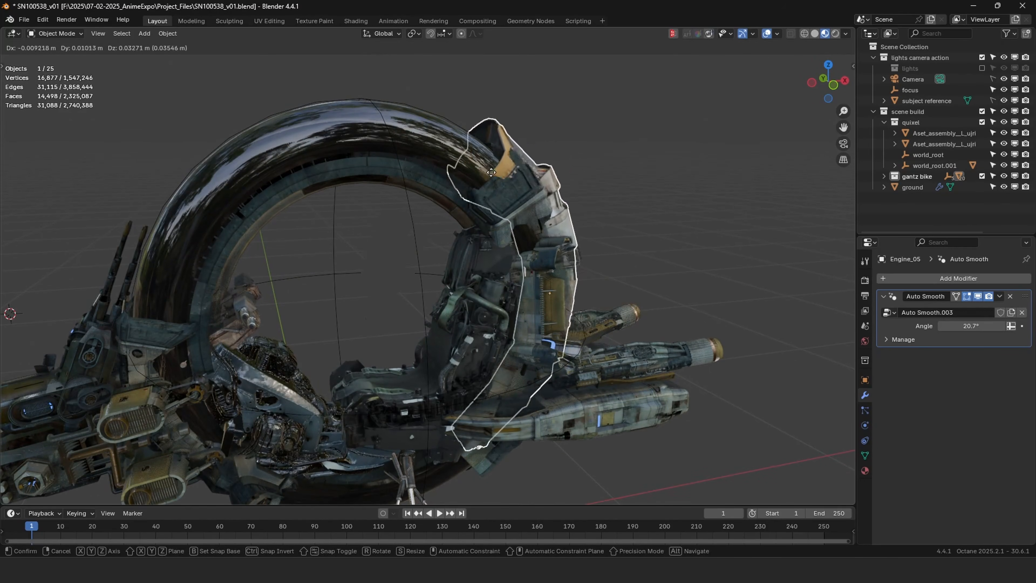
click(491, 172)
Delete the bent demonstration engine from the rear of the ring.
middle_drag(528, 160, 493, 277)
scroll(578, 164, down, 3)
key(KP_1)
key(Delete)
scroll(543, 248, up, 4)
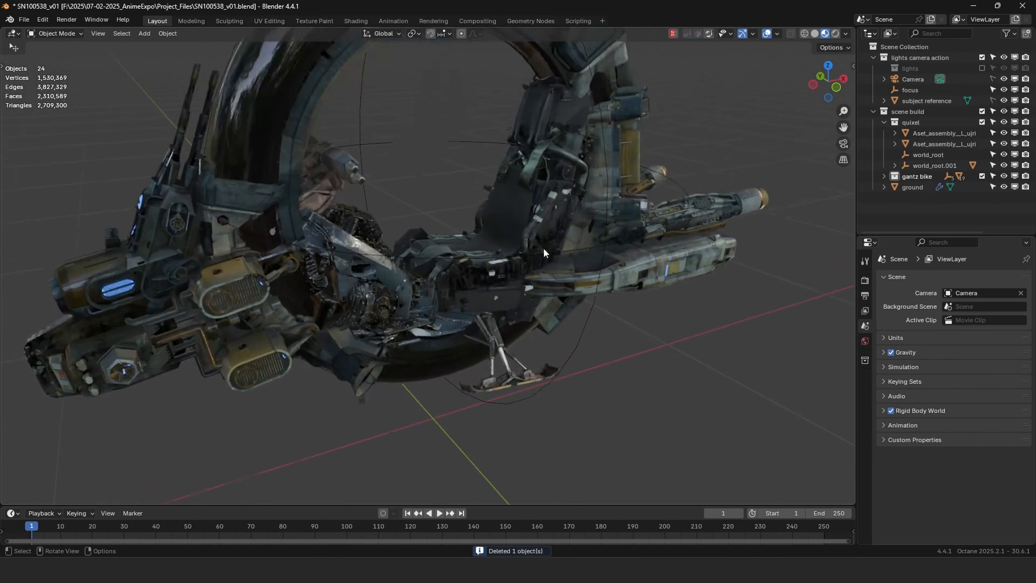
Try moving the mirrored rear thrusters, the part behind the seat, and the curved rear ring section individually.
middle_drag(641, 239, 581, 285)
click(583, 284)
key(g)
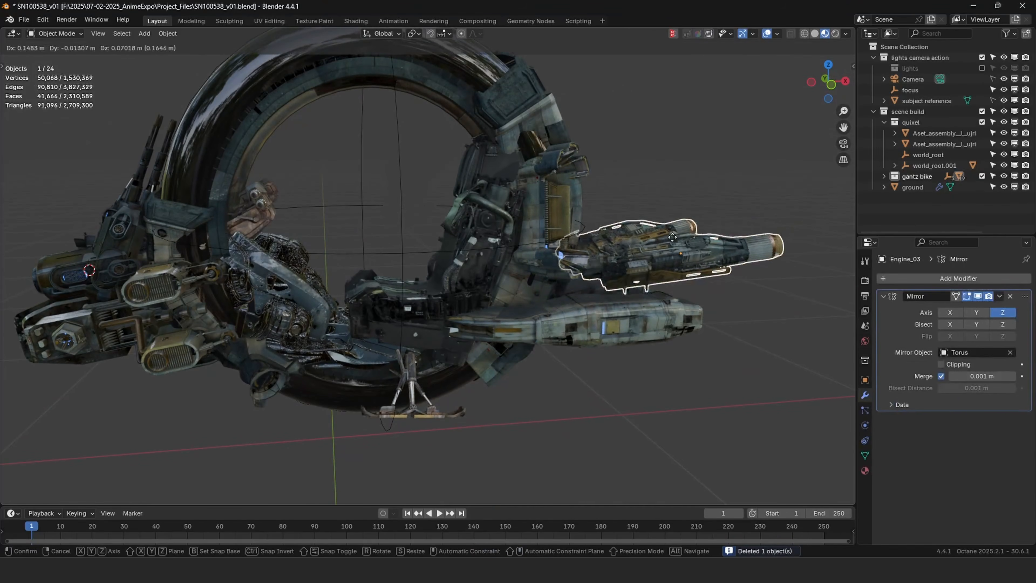
right_click(616, 279)
click(535, 214)
key(g)
right_click(629, 179)
middle_drag(607, 192, 539, 192)
click(543, 117)
key(g)
right_click(608, 105)
shift+middle_drag(373, 184, 451, 179)
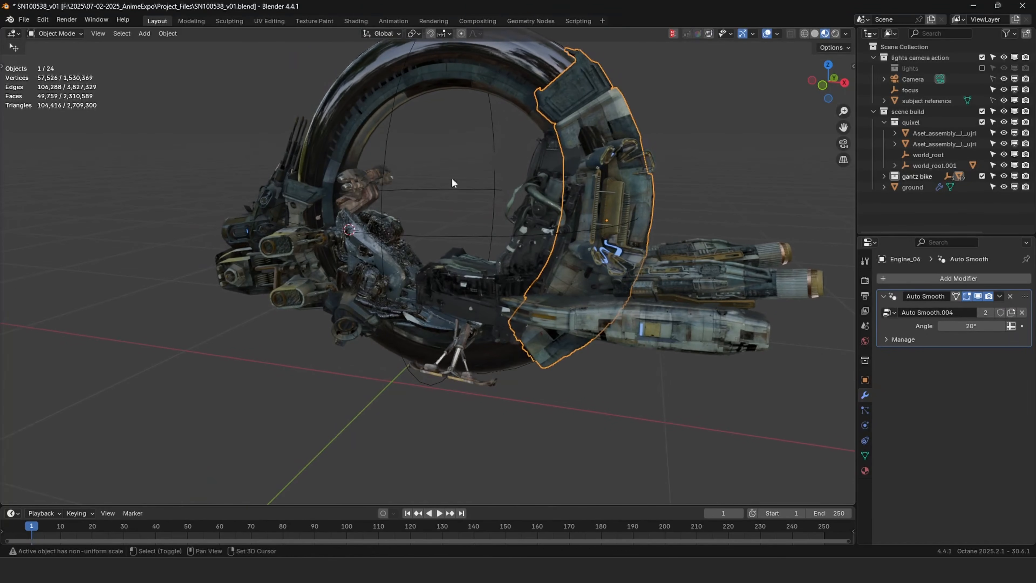
Try moving the mechanical body piece inside the ring and the mirrored greeble cluster at the bike's front.
click(365, 243)
key(g)
right_click(335, 224)
middle_drag(333, 225, 383, 227)
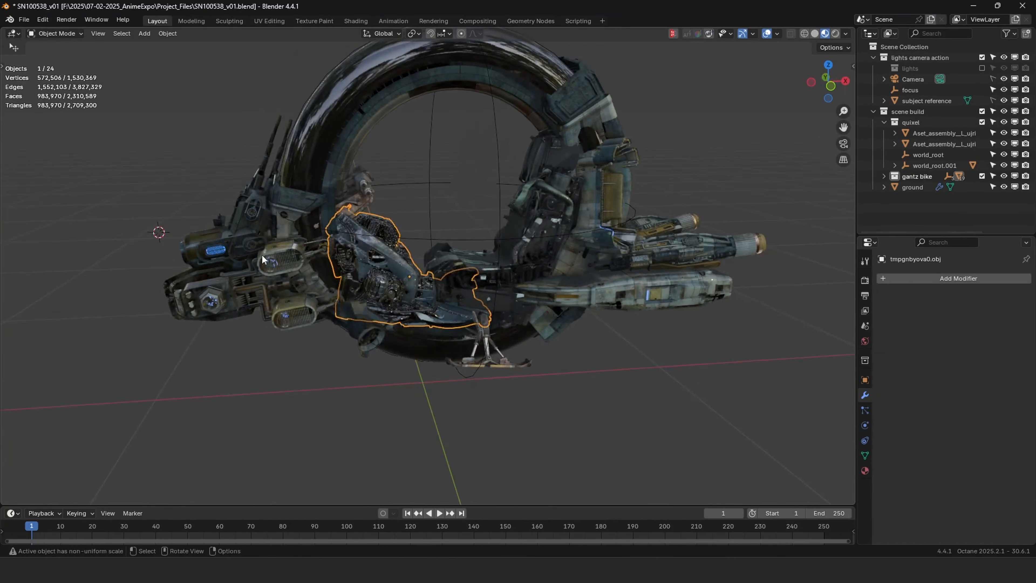
click(262, 254)
key(g)
right_click(228, 247)
shift+middle_drag(207, 218, 286, 205)
scroll(288, 207, up, 1)
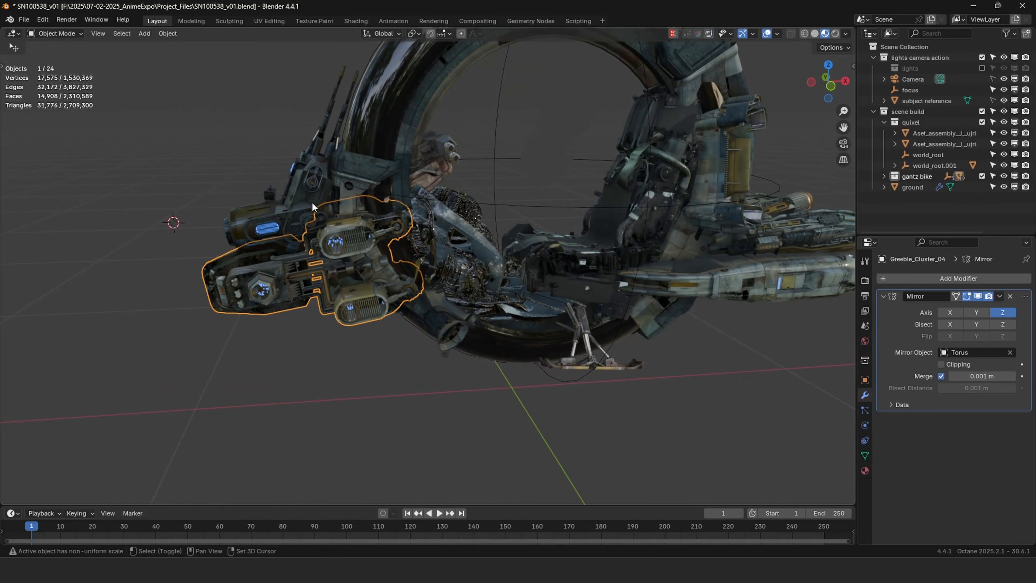
Try moving the antenna-like weapon and its neighbouring weapon piece at the bike's front.
shift+middle_drag(258, 161, 285, 228)
click(333, 270)
key(g)
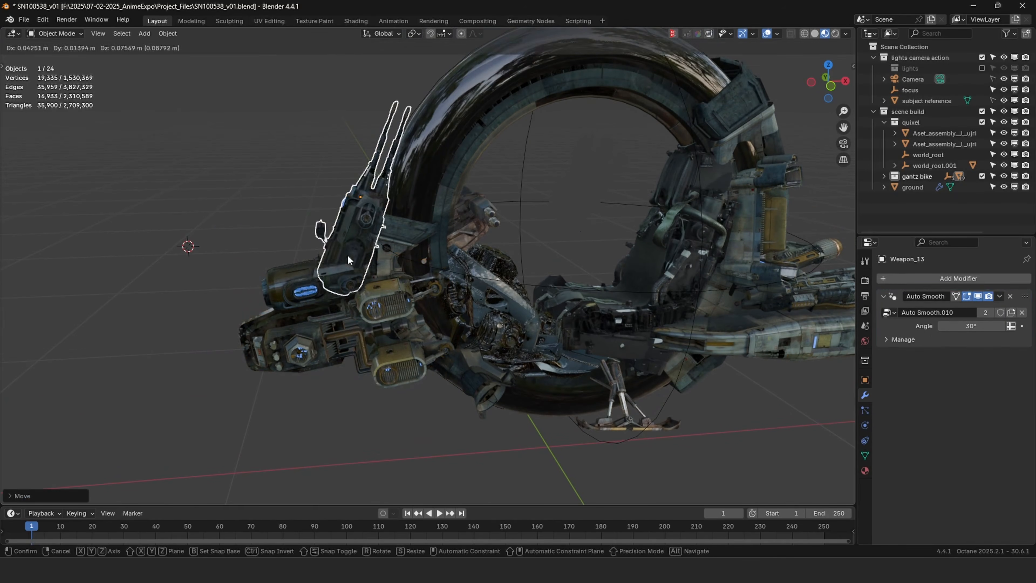
right_click(349, 254)
middle_drag(353, 252, 241, 149)
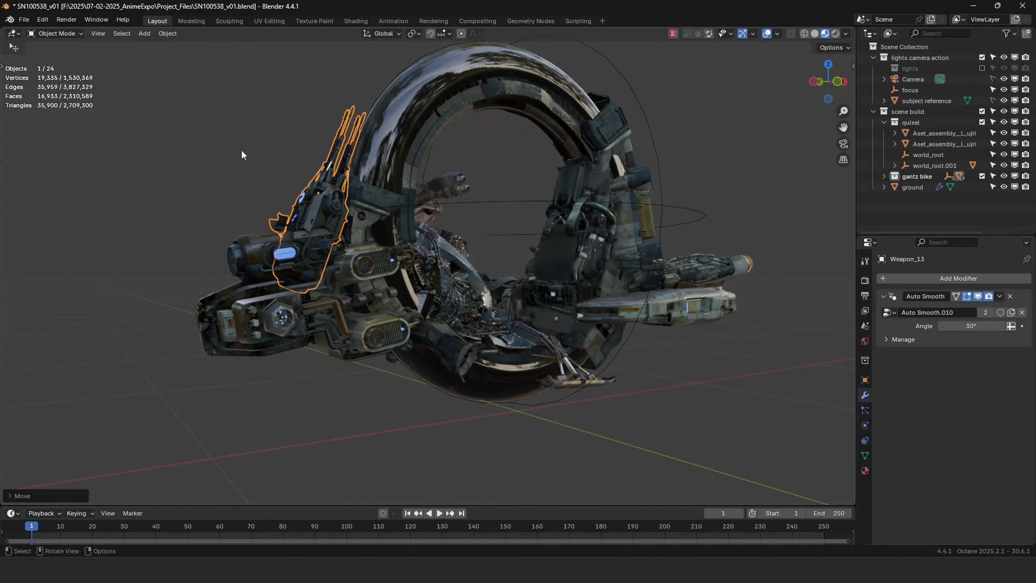
drag(275, 239, 294, 309)
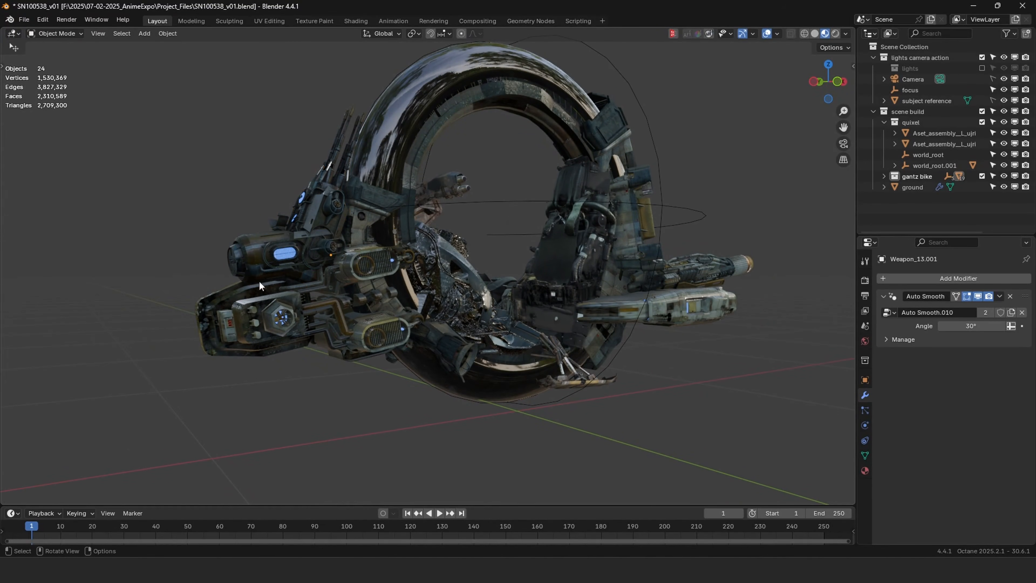
key(g)
right_click(252, 238)
middle_drag(252, 239, 247, 261)
shift+middle_drag(247, 261, 194, 267)
Select the ring's mirrored inner socket, deselect it, and examine the assembled bike from several angles.
click(424, 115)
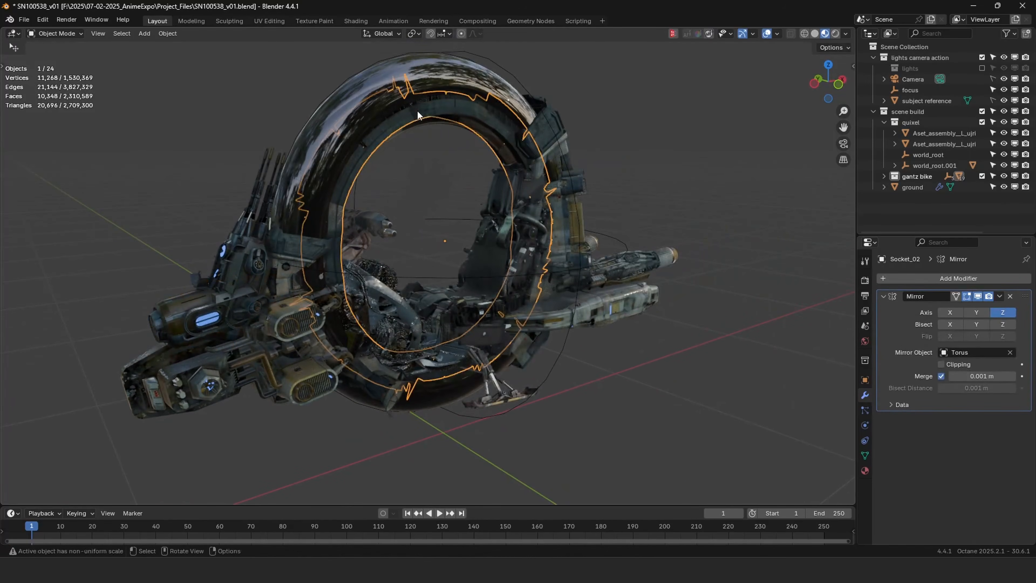
middle_drag(417, 111, 668, 240)
click(684, 241)
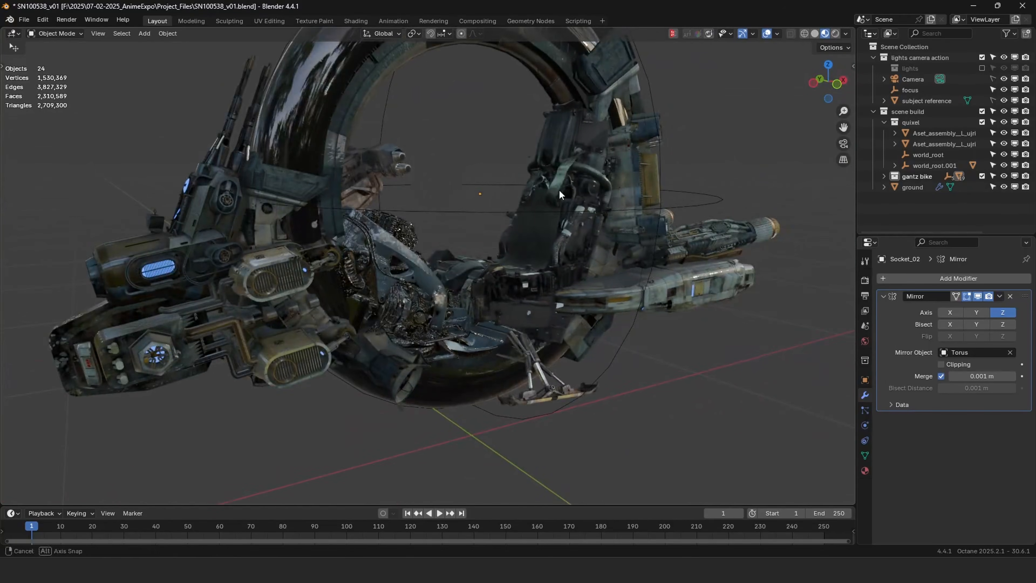
middle_drag(560, 190, 579, 154)
scroll(563, 157, down, 4)
scroll(547, 196, up, 3)
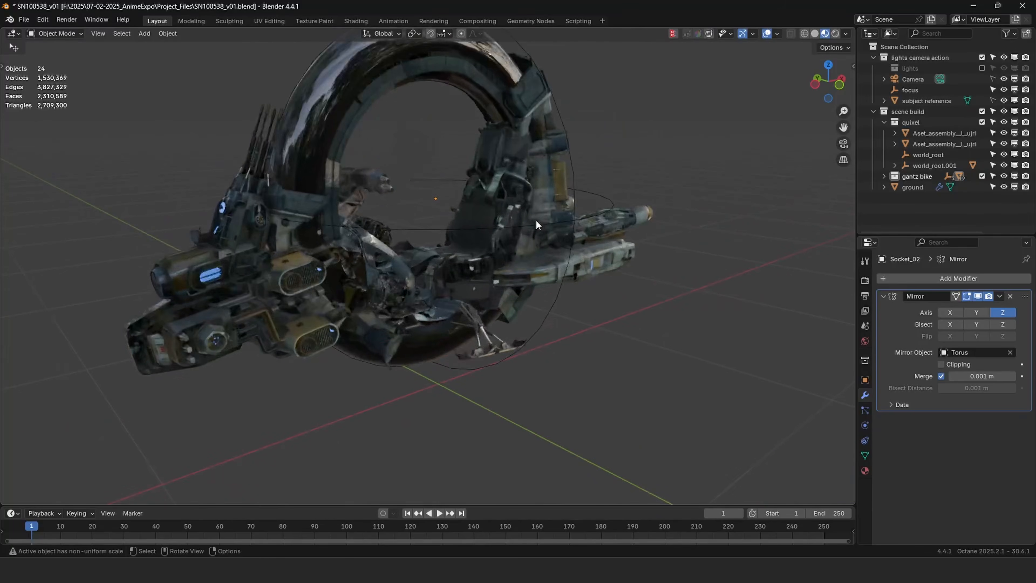
Add a sphere empty and move it so that it surrounds the bike.
scroll(536, 219, down, 2)
key(shift+a)
mouse_move(589, 157)
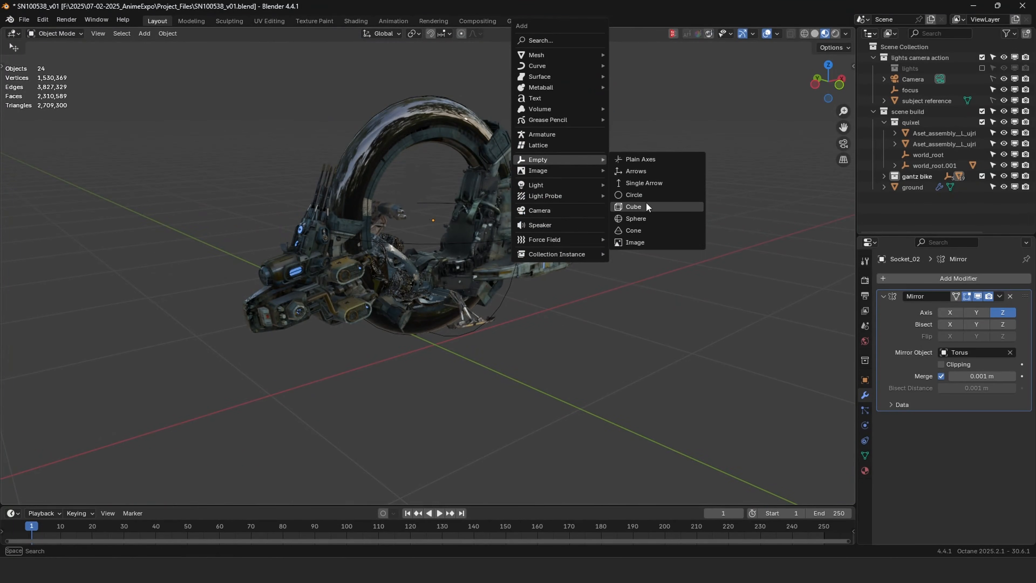
click(642, 218)
scroll(395, 188, down, 2)
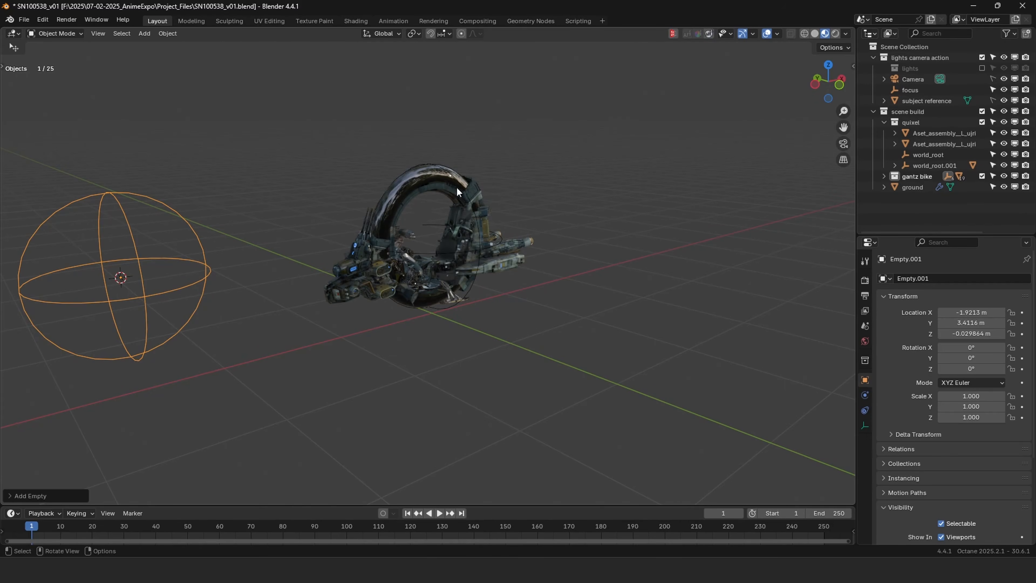
key(KP_7)
key(g)
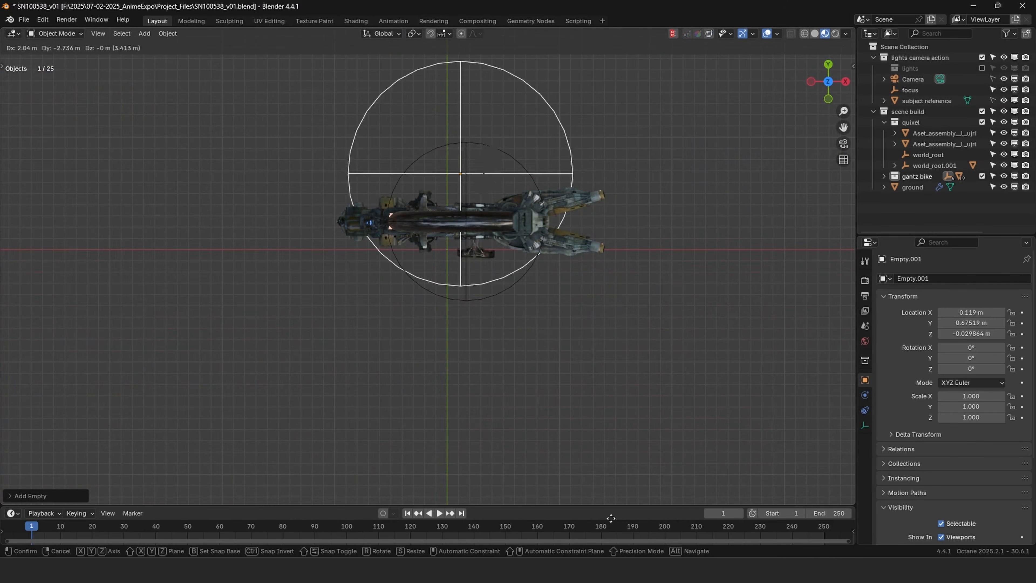
click(614, 85)
middle_drag(570, 237, 636, 95)
Parent all the bike objects to the new sphere empty and try rotating the empty with a trackball rotation.
key(a)
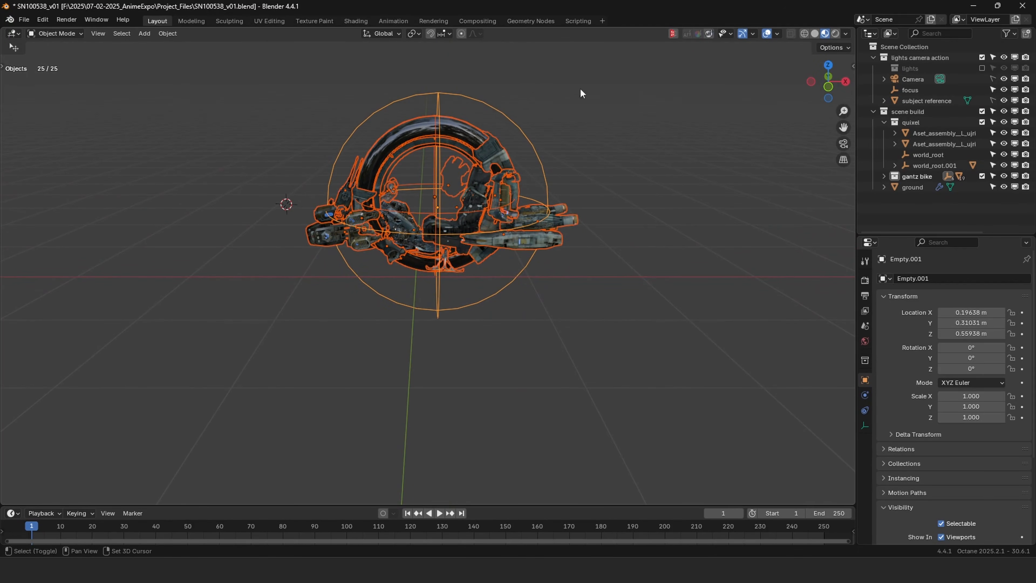
key(ctrl+p)
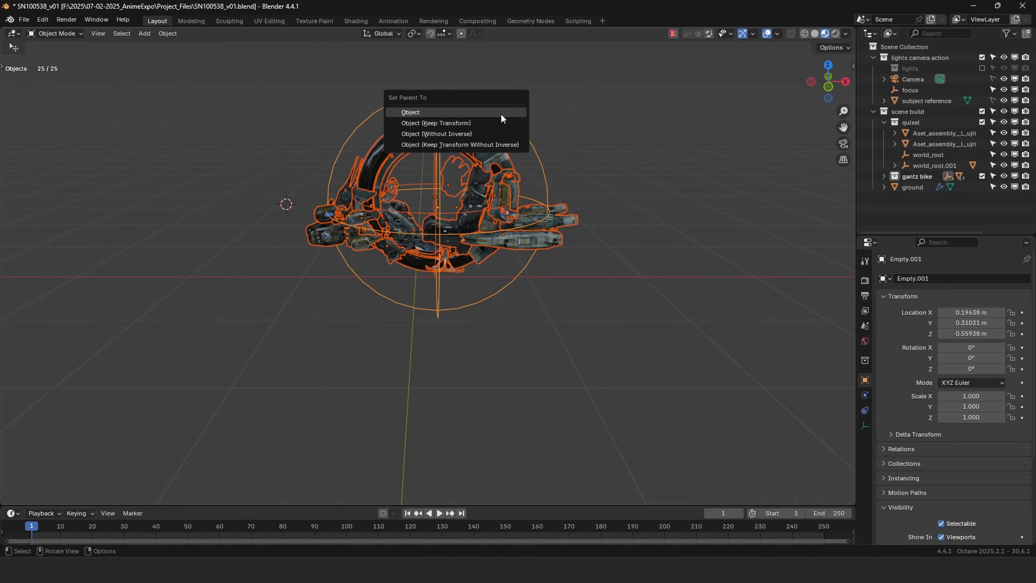
click(506, 121)
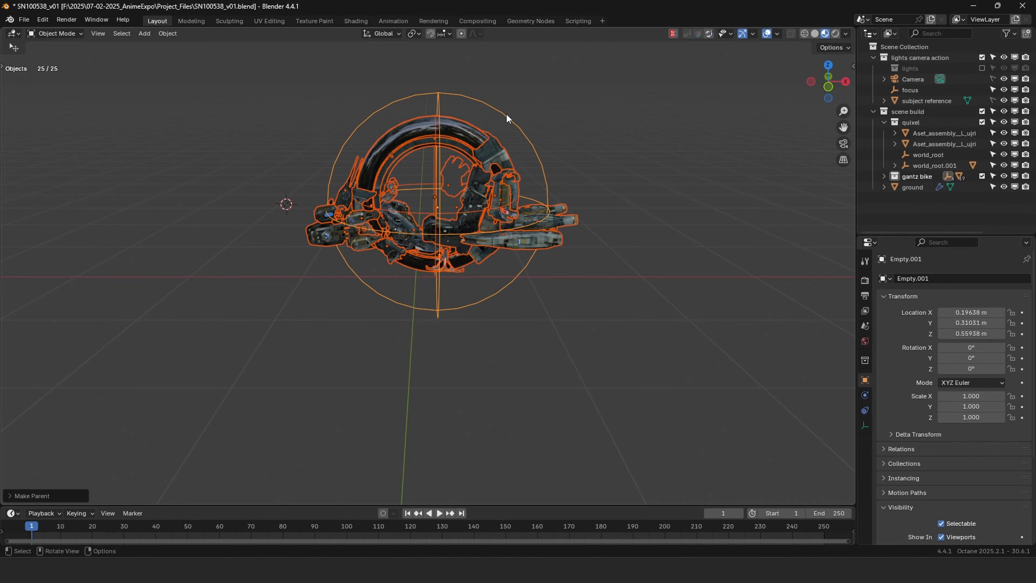
click(521, 120)
key(r)
key(r)
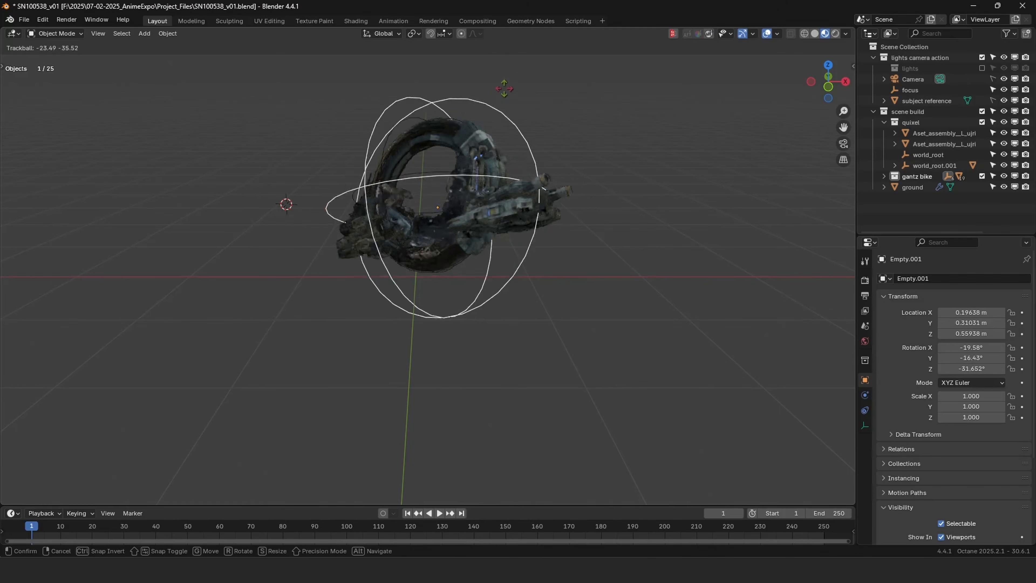
right_click(500, 114)
Undo the parenting to the new sphere empty and delete that empty.
key(ctrl+z)
key(ctrl+z)
key(ctrl+z)
key(ctrl+z)
key(ctrl+z)
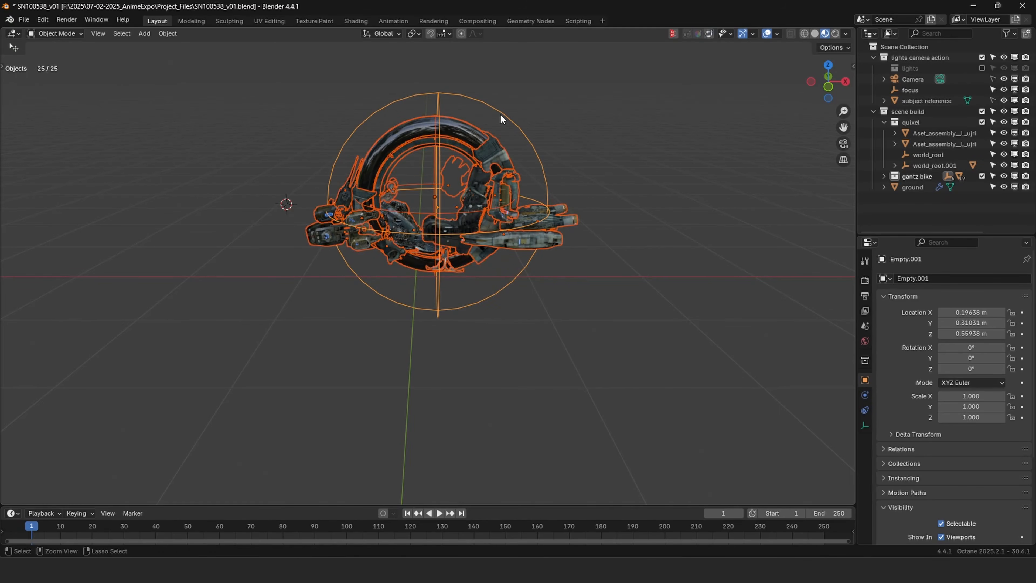
key(Delete)
shift+middle_drag(435, 119, 463, 177)
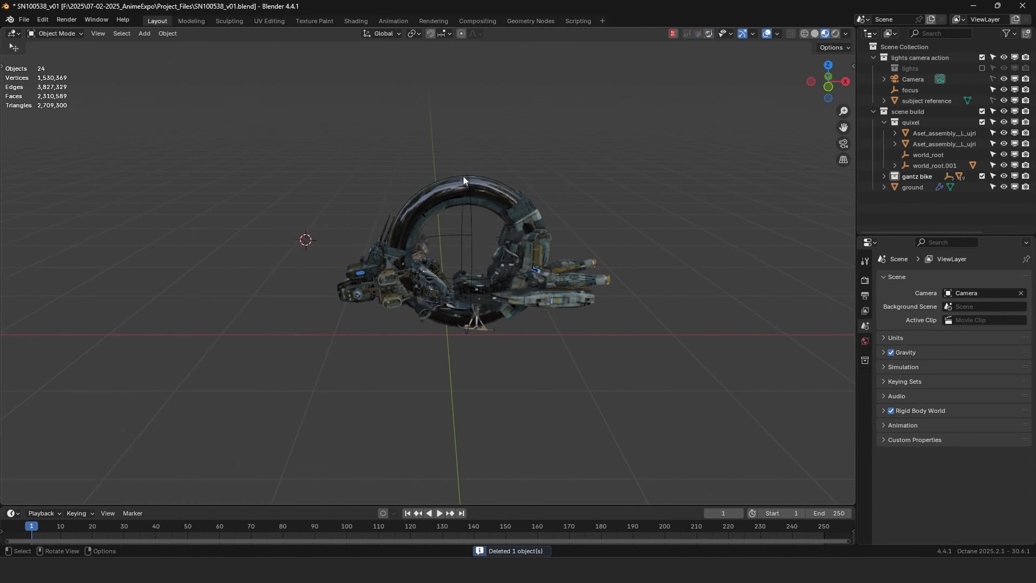
scroll(464, 177, up, 2)
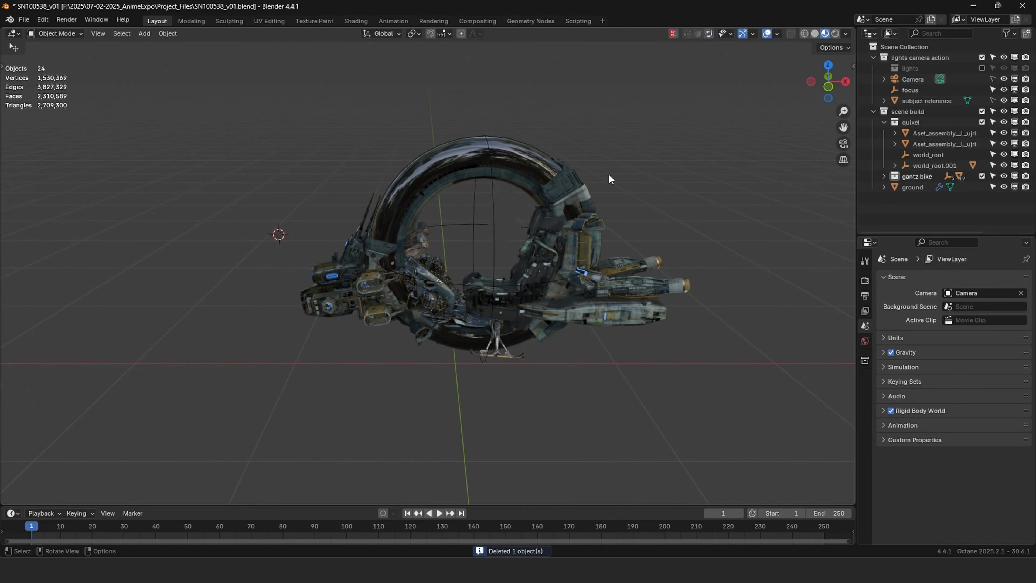
Exit local view, frame the whole scene, and examine the street environment with its concrete barriers around the bike.
key(KP_Divide)
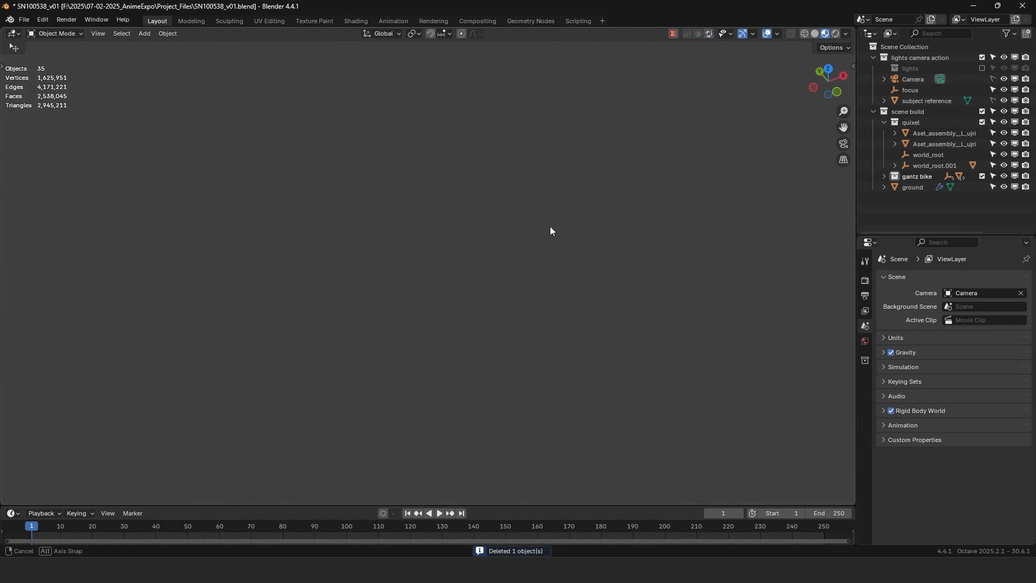
key(a)
key(KP_Decimal)
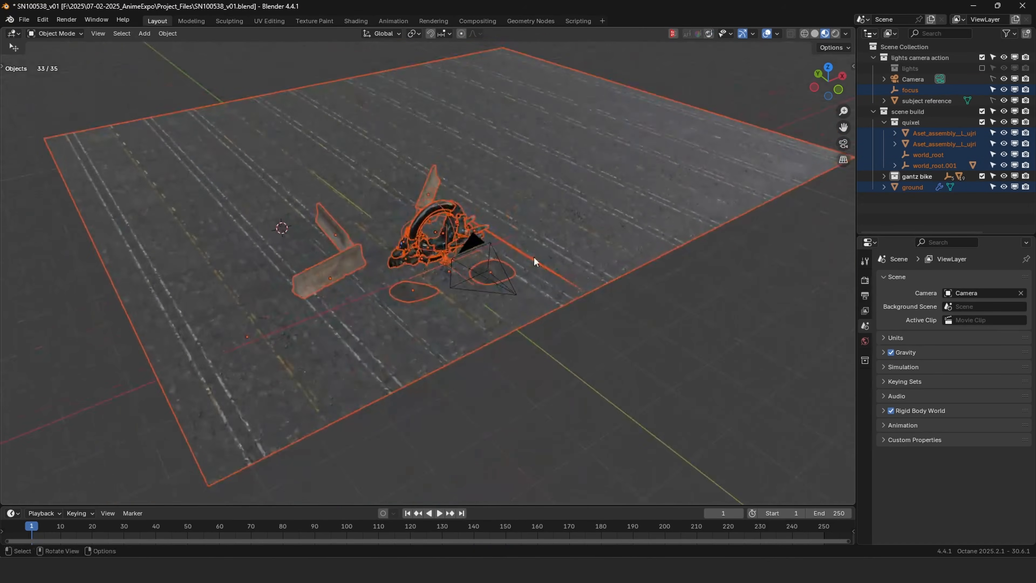
middle_drag(534, 256, 547, 235)
scroll(547, 235, up, 7)
click(657, 226)
shift+middle_drag(656, 227, 481, 288)
click(253, 293)
middle_drag(442, 370, 423, 360)
shift+middle_drag(605, 258, 536, 266)
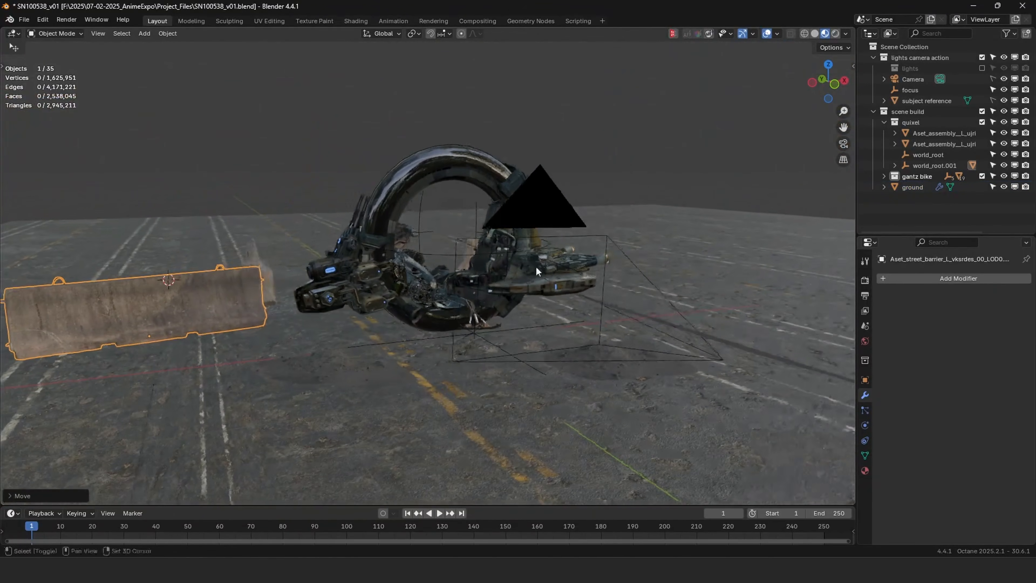
scroll(461, 244, up, 4)
Select the bike's original sphere empty and try rotating the whole bike freely with it.
click(462, 245)
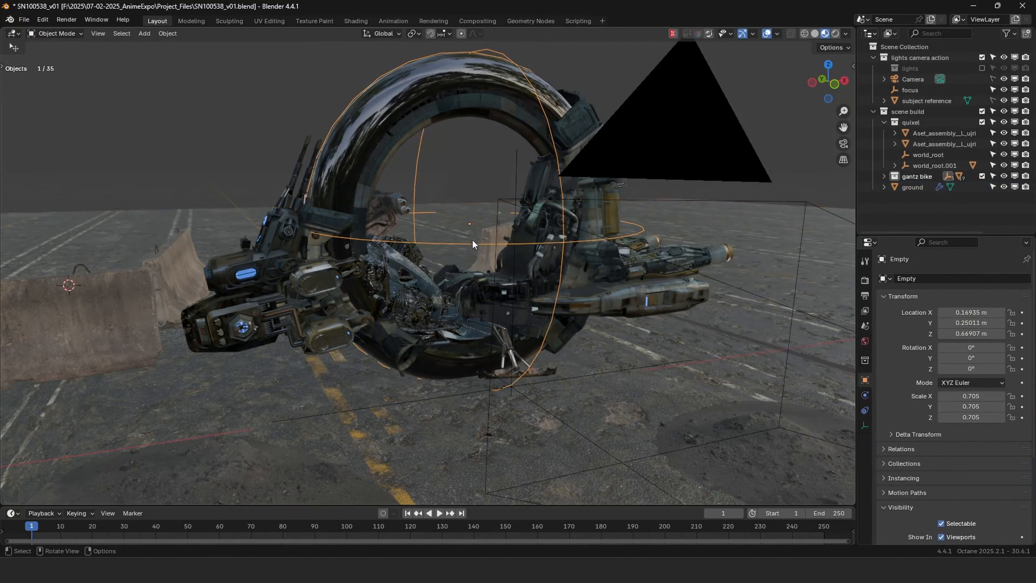
middle_drag(472, 244, 529, 177)
key(r)
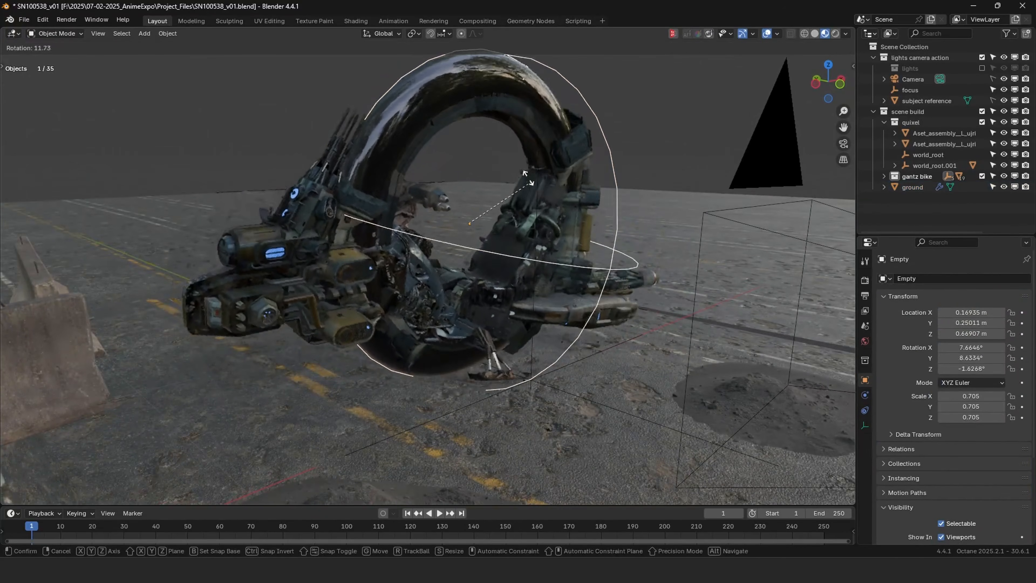
key(r)
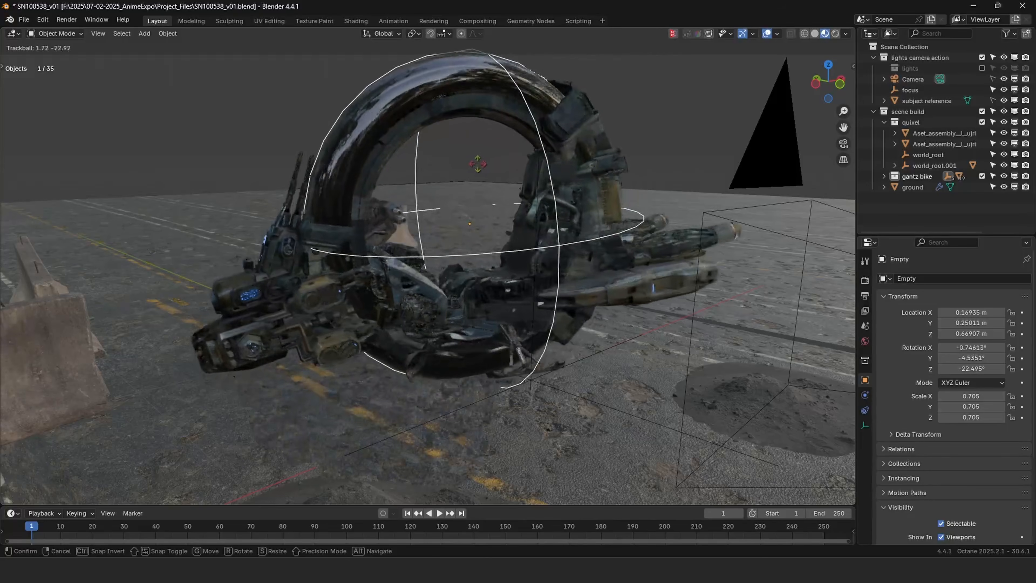
key(Escape)
middle_drag(557, 195, 591, 192)
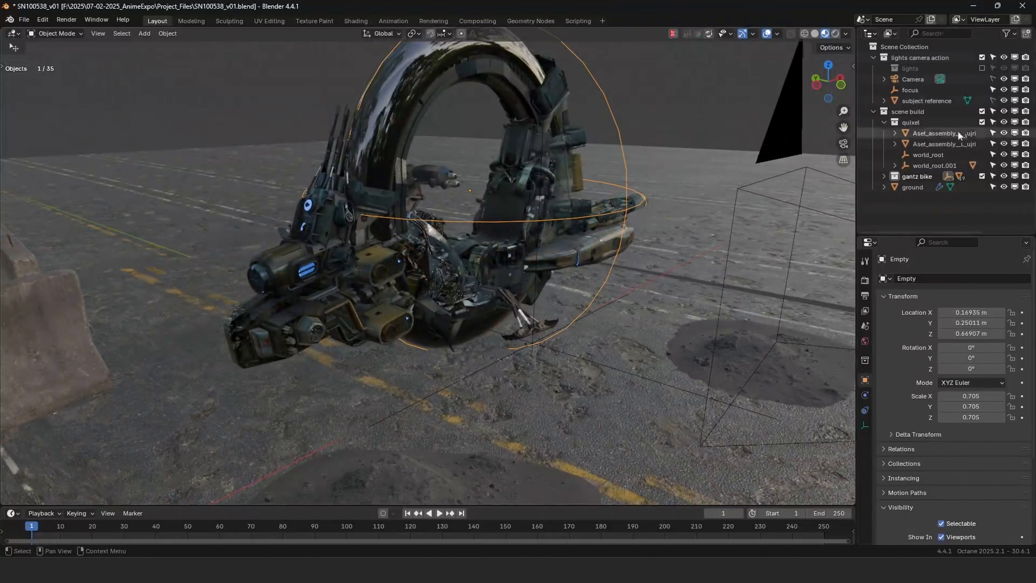
Make the subject reference figure selectable, select it, and examine its ray visibility settings.
click(991, 100)
click(915, 102)
middle_drag(693, 135, 783, 301)
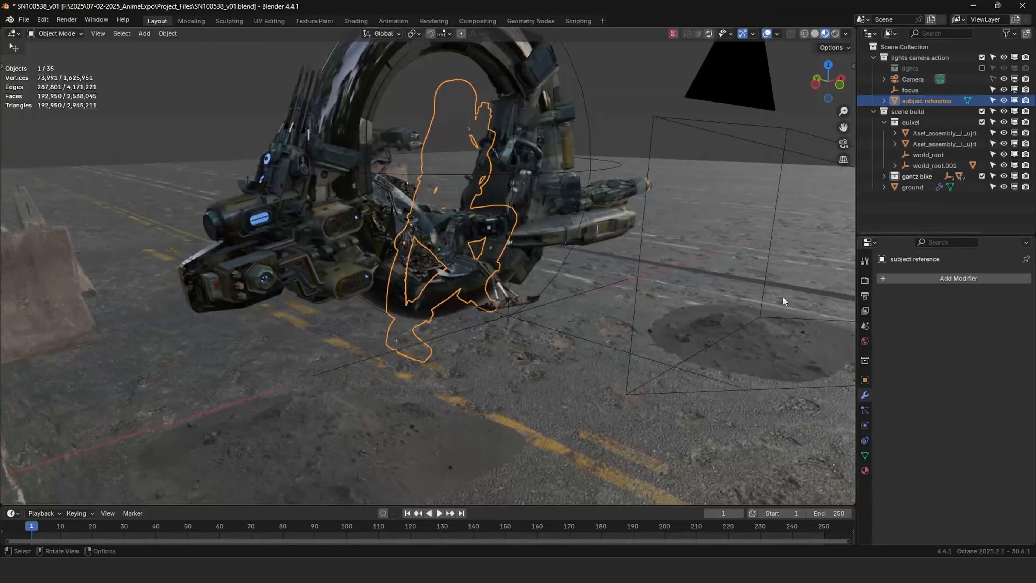
click(865, 379)
click(923, 433)
scroll(928, 439, down, 3)
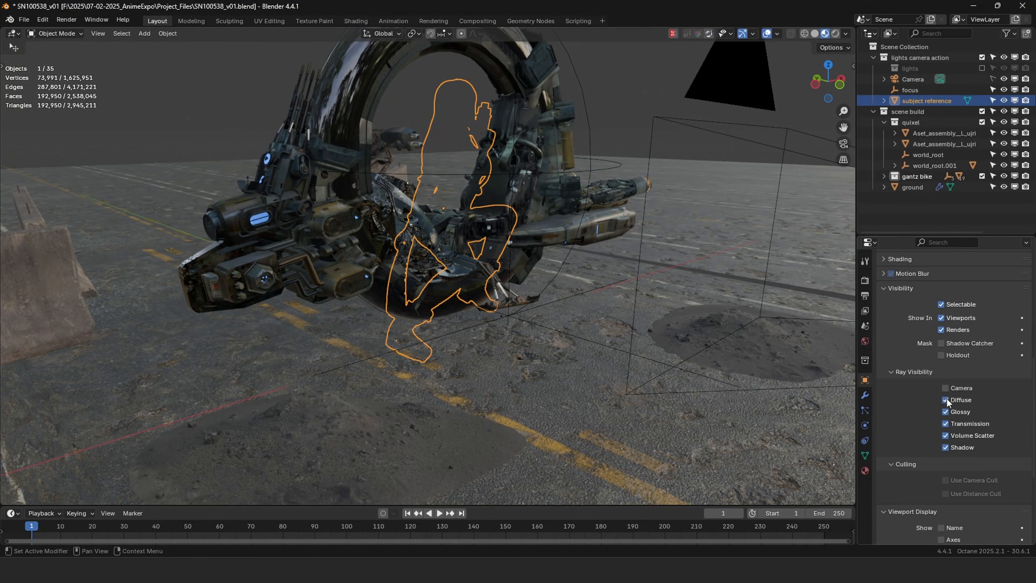
Move the bike by its sphere empty away from the subject reference figure, keeping the height locked.
middle_drag(612, 245, 597, 226)
click(608, 176)
key(g)
key(shift+z)
click(506, 157)
mouse_move(567, 193)
middle_down()
mouse_move(521, 207)
mouse_move(490, 159)
mouse_move(612, 92)
mouse_move(579, 153)
mouse_move(532, 150)
mouse_move(553, 204)
mouse_move(555, 189)
middle_up()
key(g)
key(shift+z)
click(503, 152)
Move the bike's empty about 0.75 m along negative Y from top view, back toward the figure.
scroll(531, 150, down, 3)
key(KP_7)
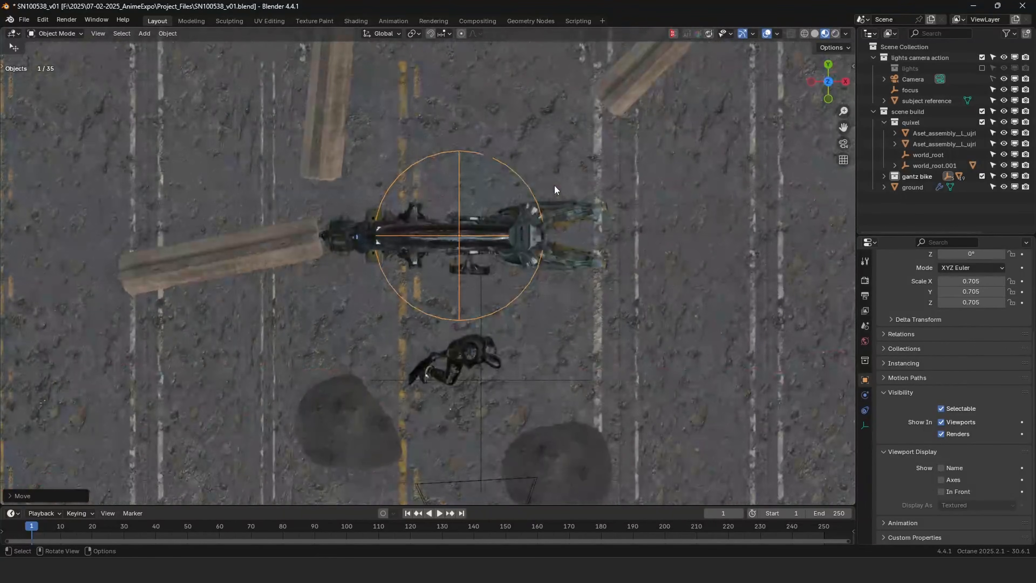
key(g)
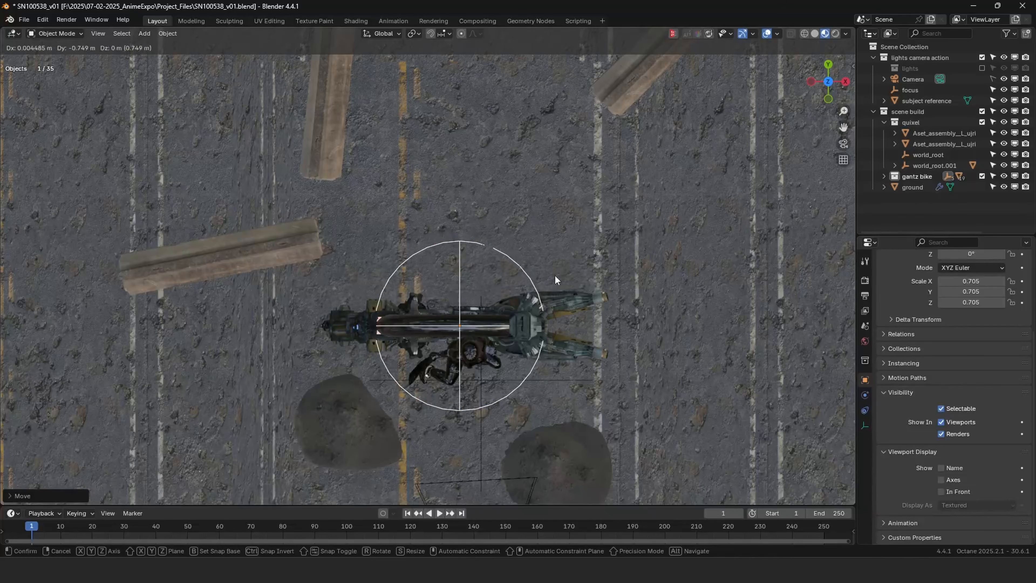
click(555, 280)
Tilt the bike with a trackball rotation of its sphere empty and shift it around the figure with the height locked.
middle_drag(556, 280, 587, 187)
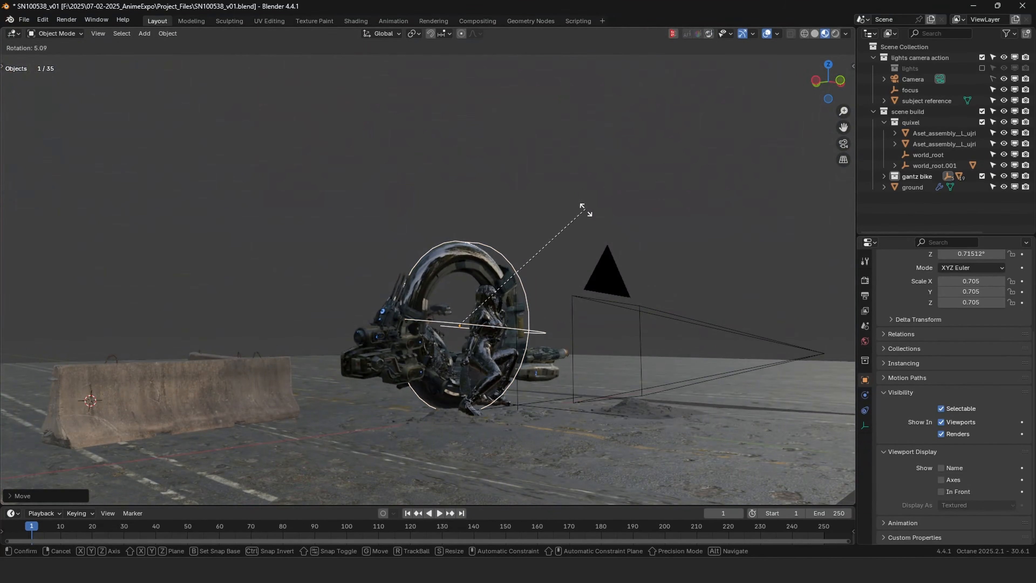
middle_drag(507, 240, 480, 230)
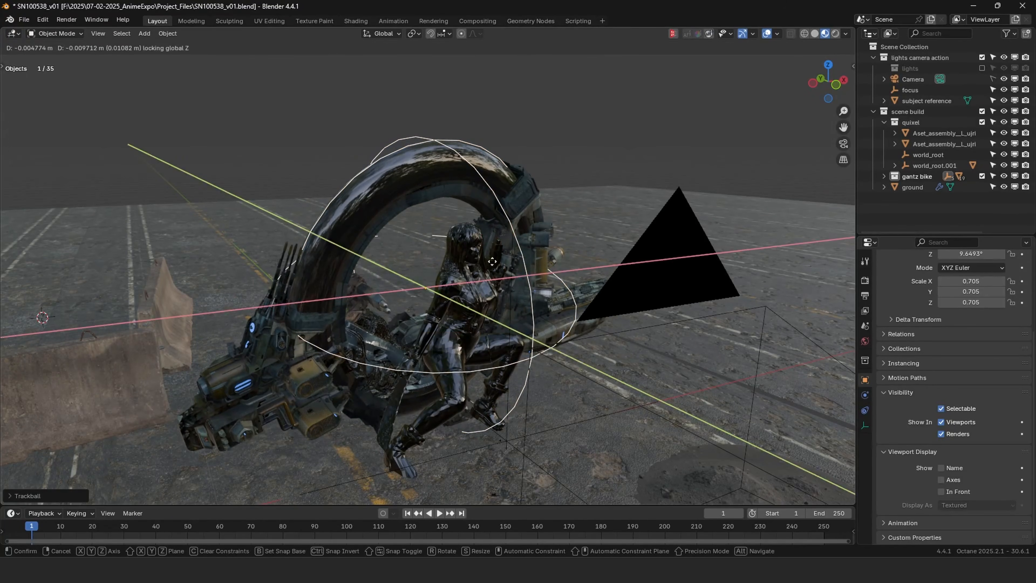
click(501, 259)
Move the bike by its empty about 0.12 m along positive X to line the seat up with the figure.
middle_drag(501, 259, 480, 267)
scroll(480, 267, up, 3)
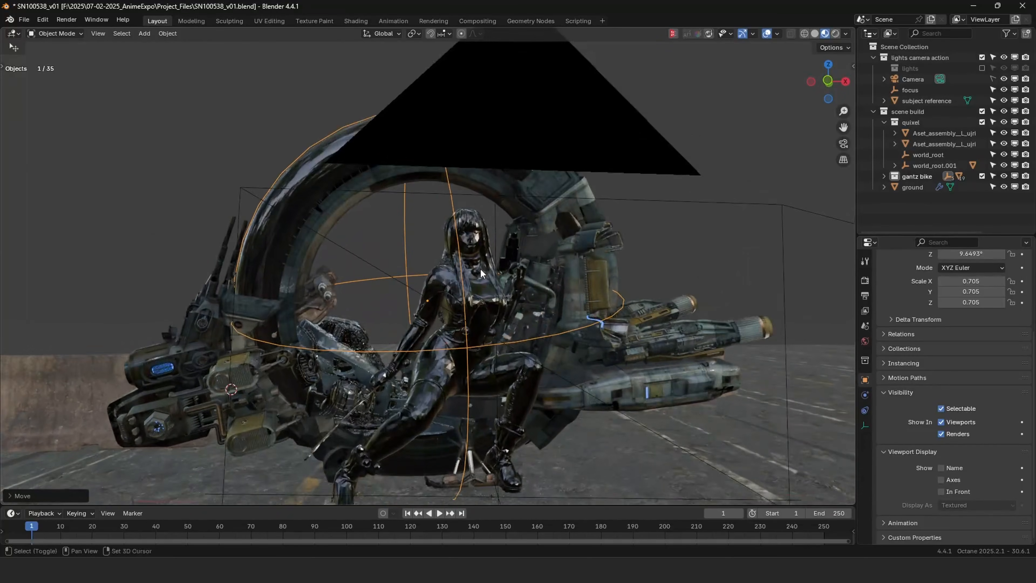
key(g)
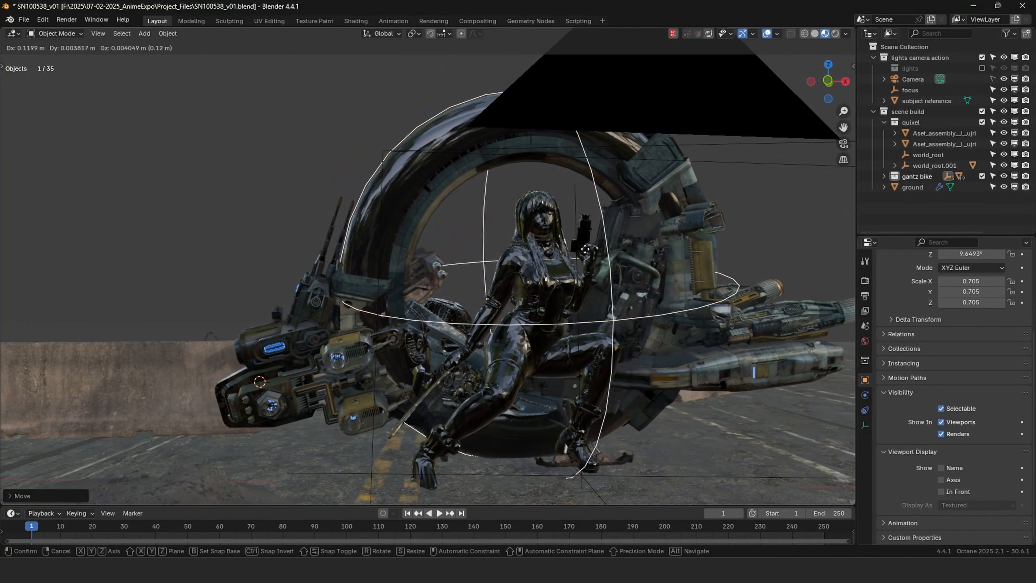
middle_drag(548, 268, 585, 253)
middle_drag(394, 311, 541, 253)
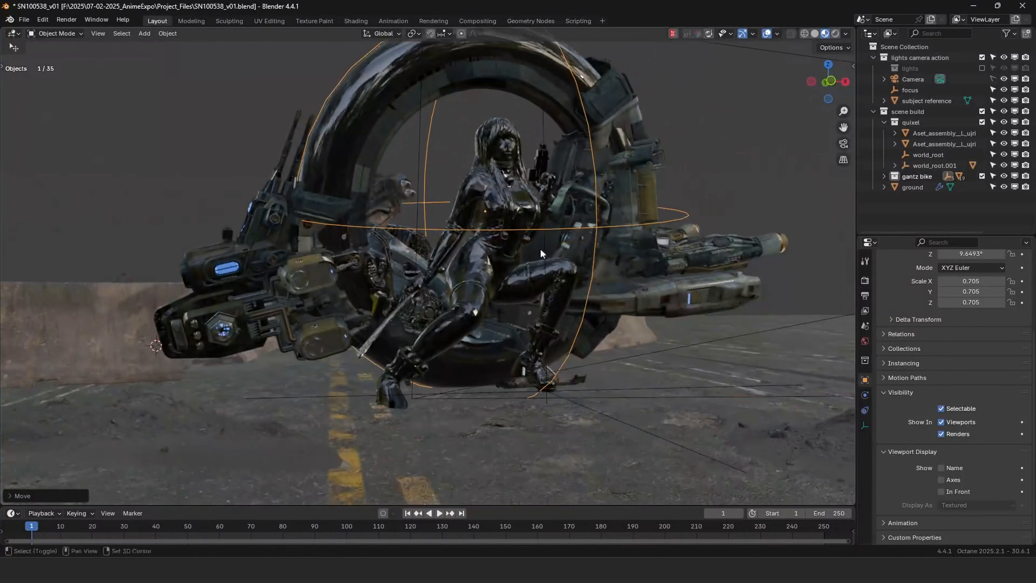
middle_drag(472, 218, 424, 294)
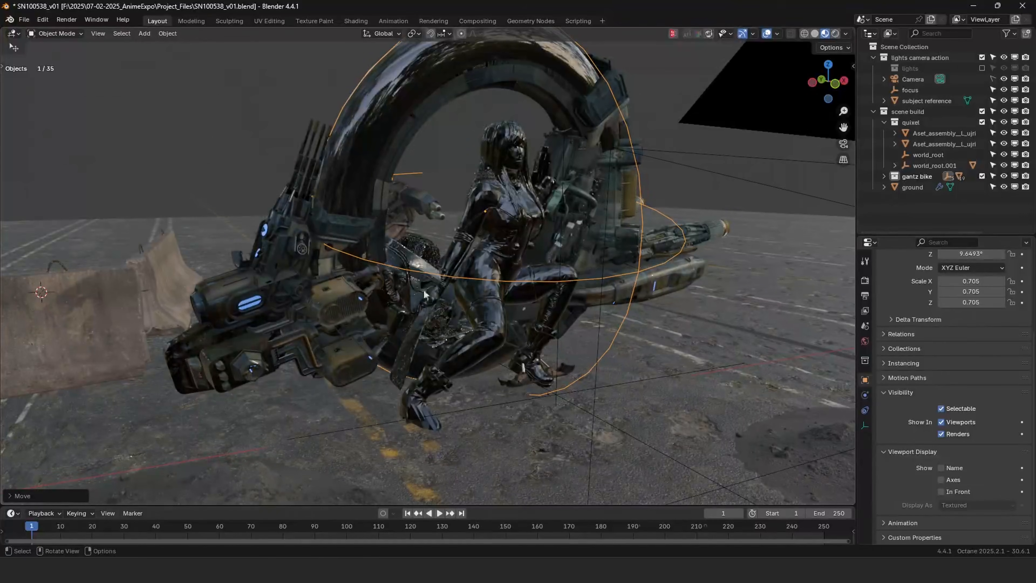
Select the subject reference figure and disable its Camera ray visibility.
click(519, 189)
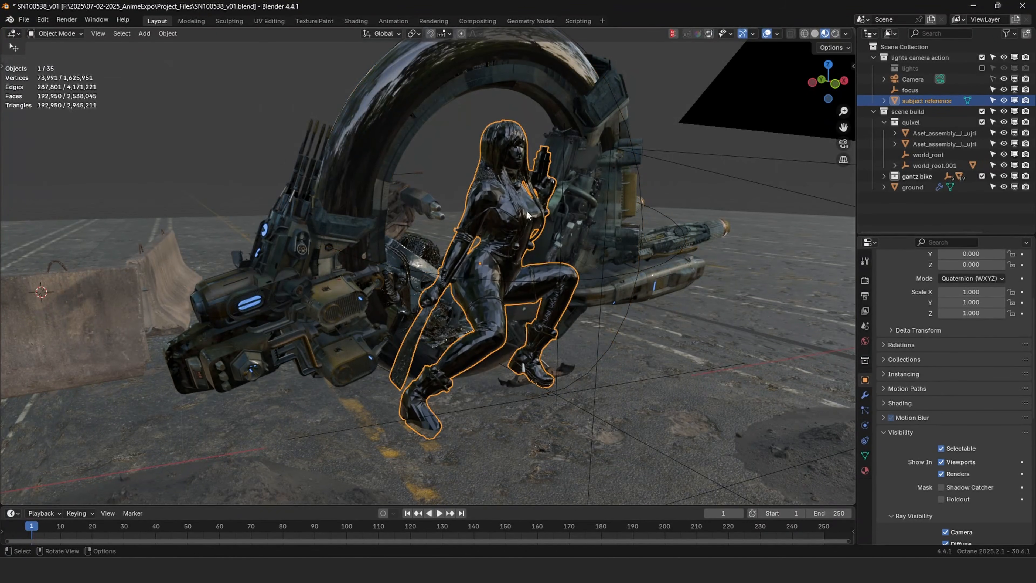
middle_drag(526, 215, 754, 388)
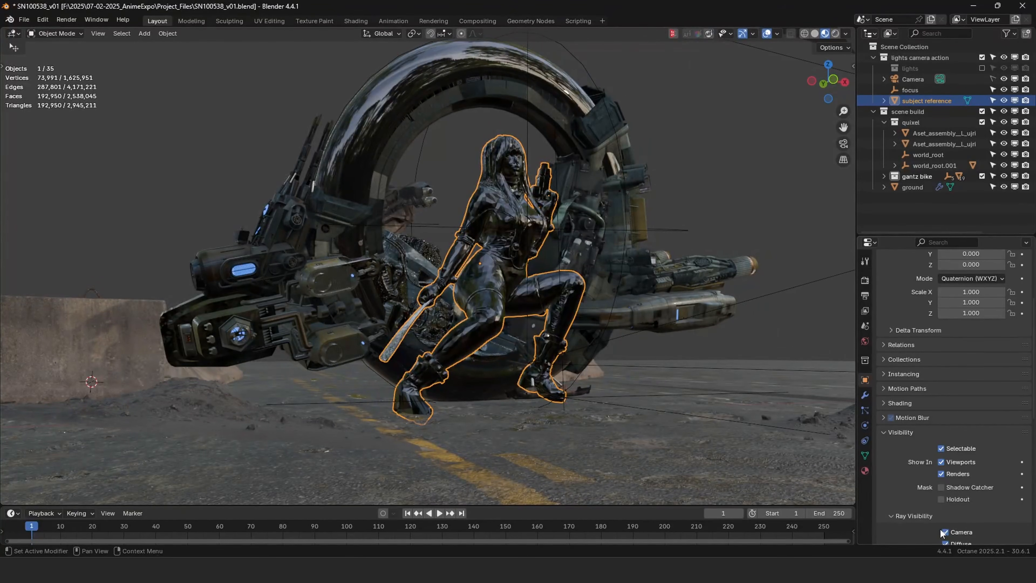
middle_drag(702, 339, 497, 196)
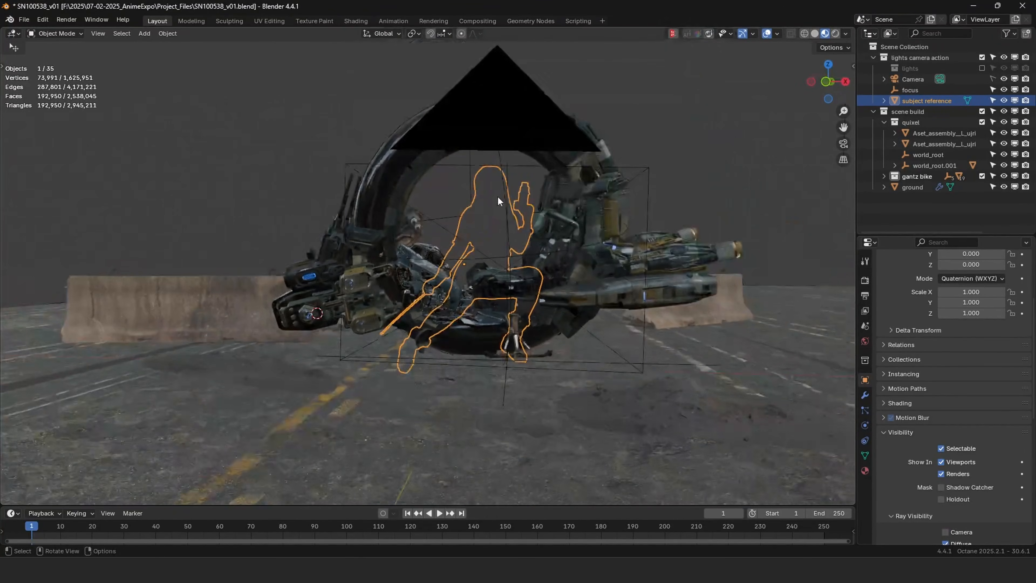
Look through the scene camera and hide the Camera object so its foreground photo no longer covers the bike.
key(KP_0)
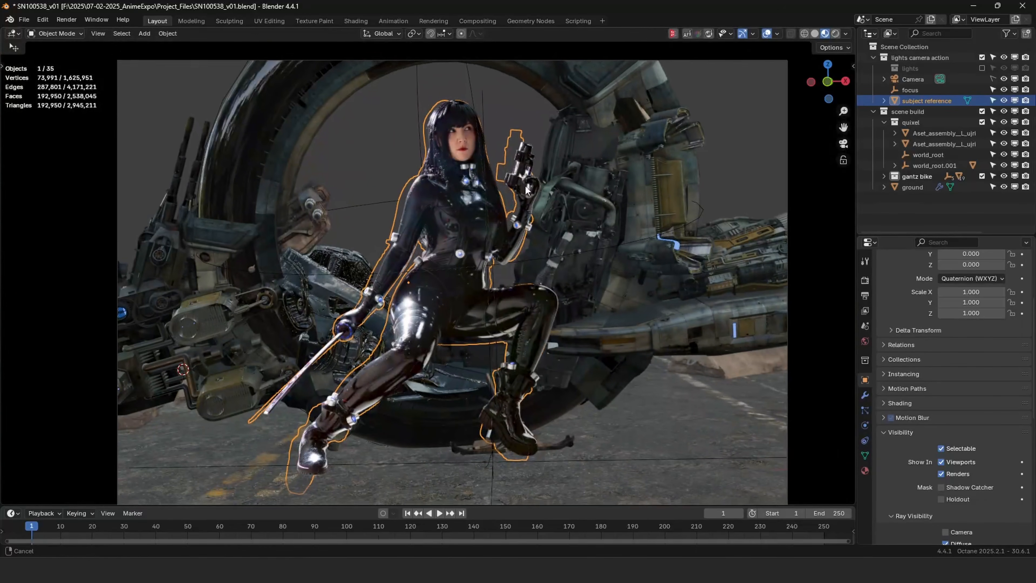
key(Home)
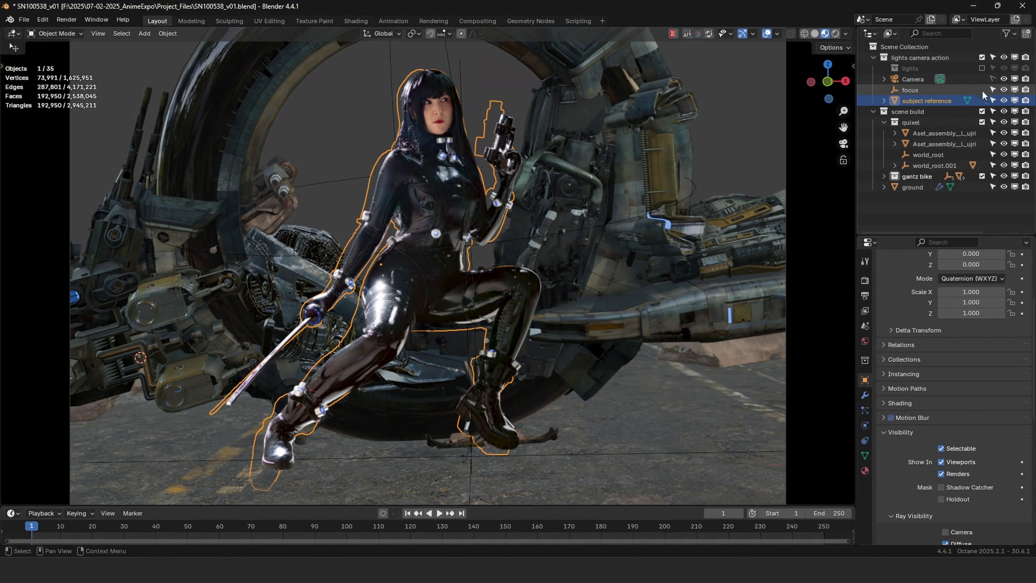
click(1004, 79)
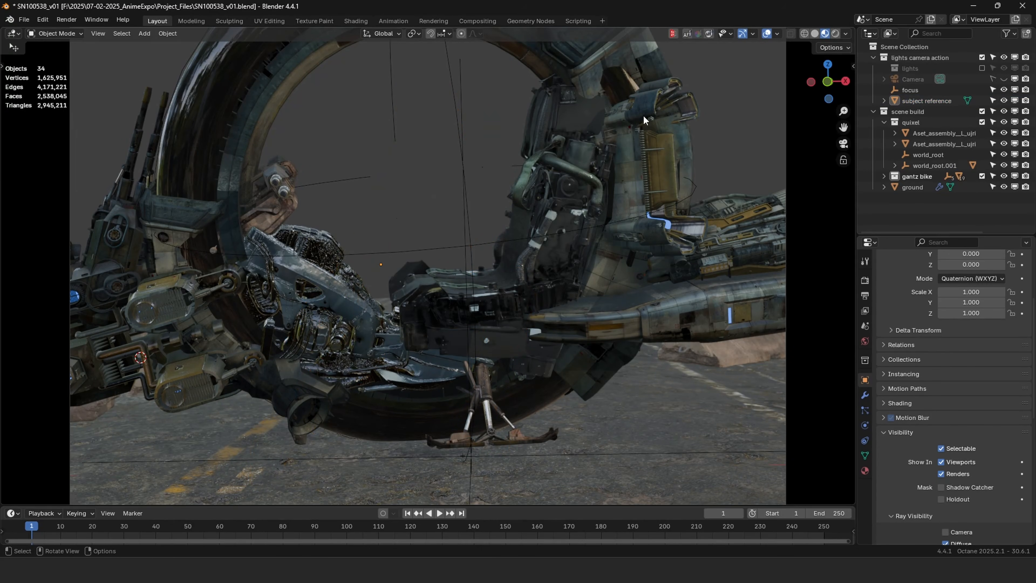
shift+middle_drag(522, 125, 575, 149)
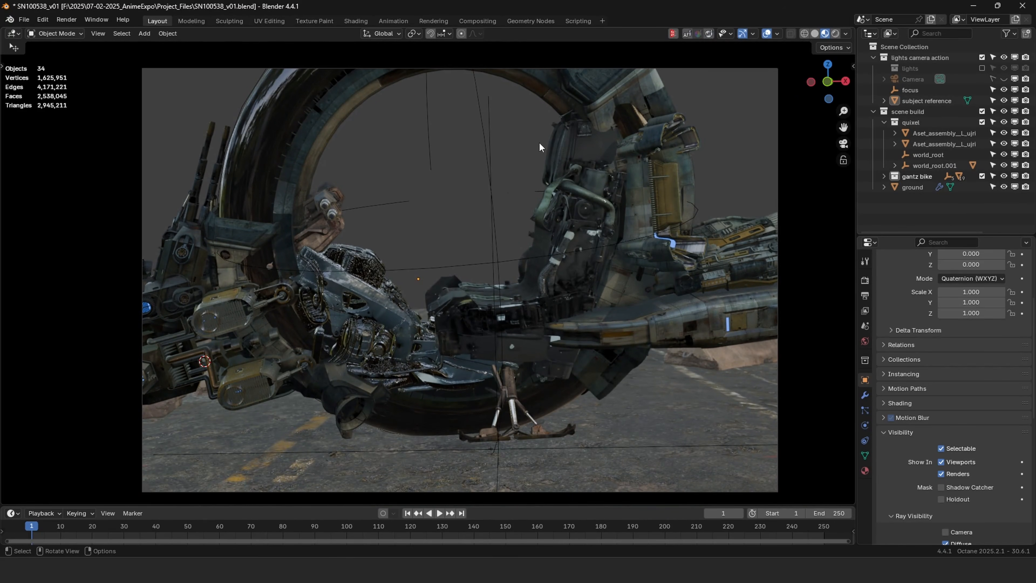
Switch the viewport to rendered shading and enable the lights collection.
click(835, 35)
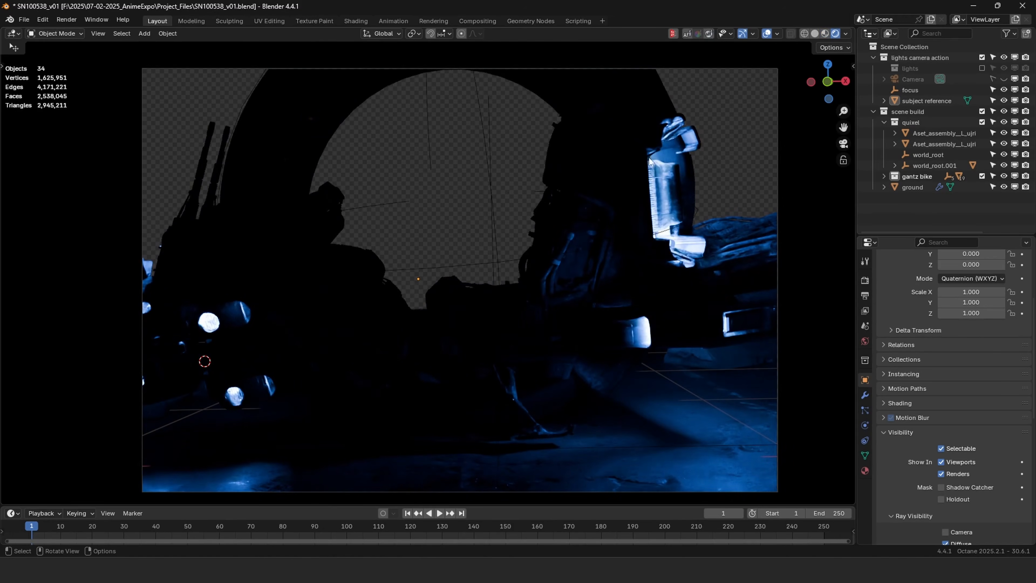
click(982, 68)
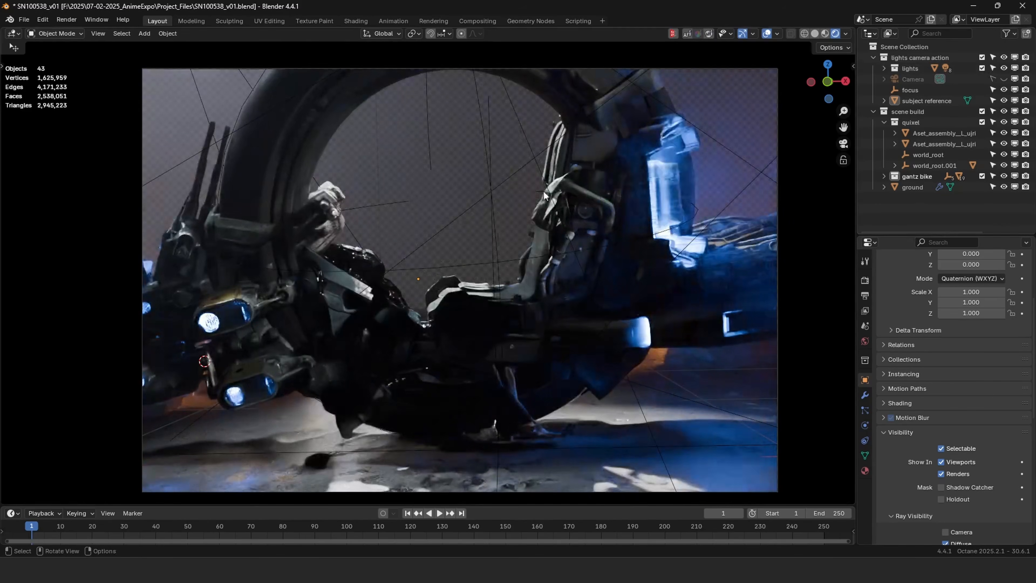
Expand the lights collection and hide and reshow the volume object to compare its effect on the render.
click(883, 67)
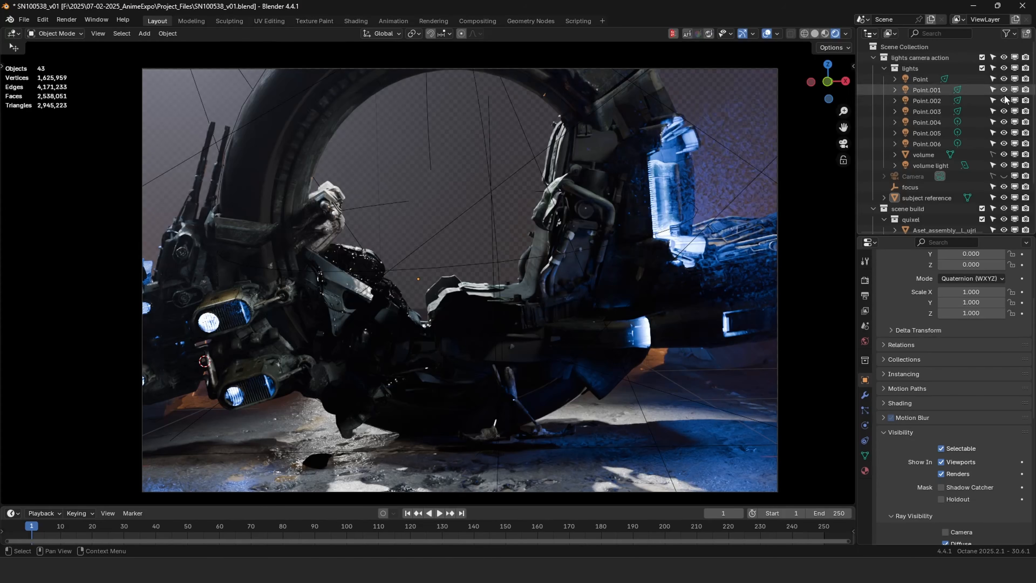
click(1005, 153)
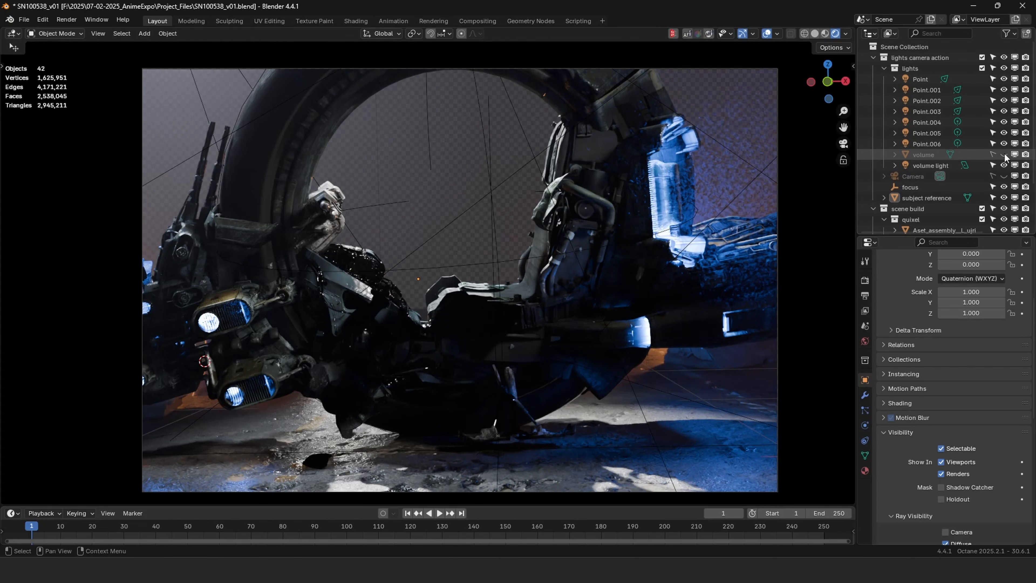
click(1004, 154)
Make the volume box selectable and select it in the scene, viewed from outside the camera.
click(925, 154)
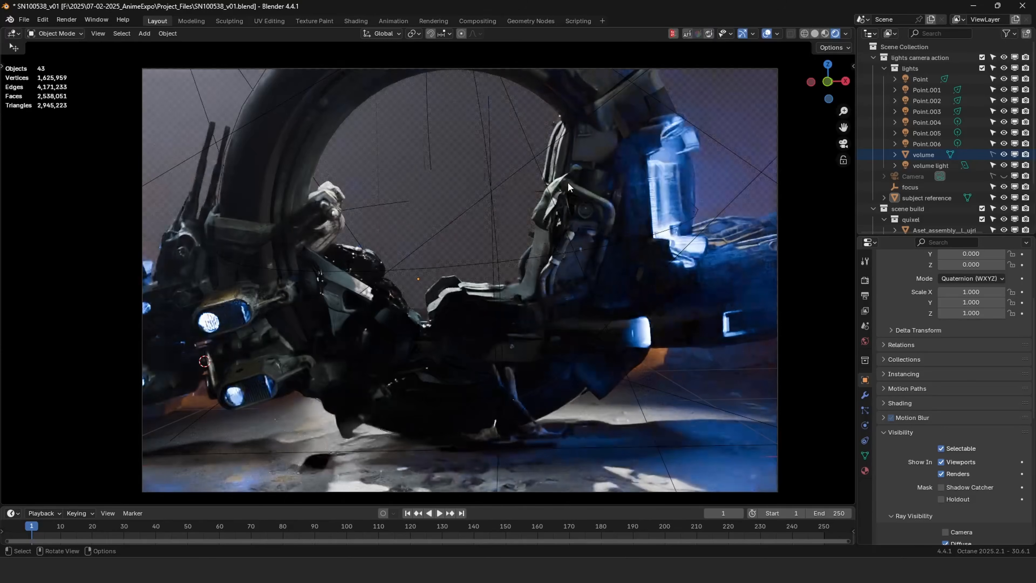
middle_drag(567, 181, 502, 199)
scroll(479, 182, down, 1)
scroll(480, 182, down, 1)
click(342, 161)
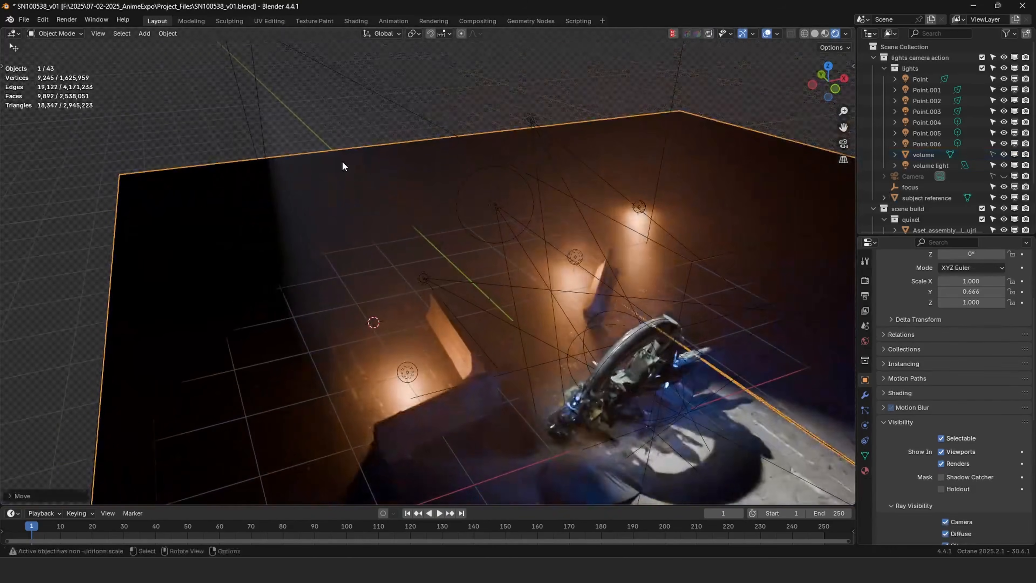
click(993, 154)
click(486, 180)
middle_drag(486, 181, 604, 279)
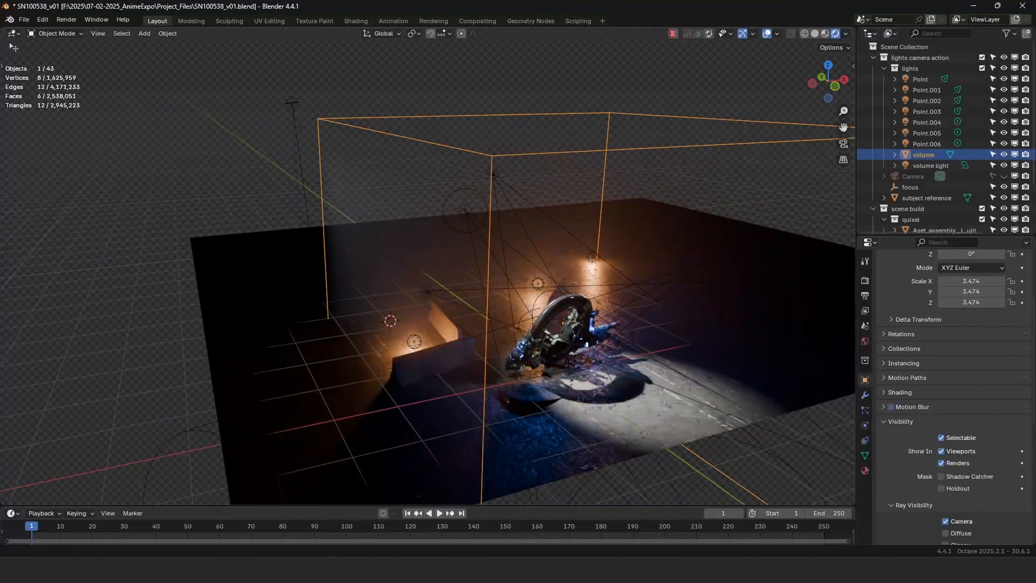
Split the viewport and open a shader editor beside it showing the volume's material nodes.
drag(3, 502, 389, 326)
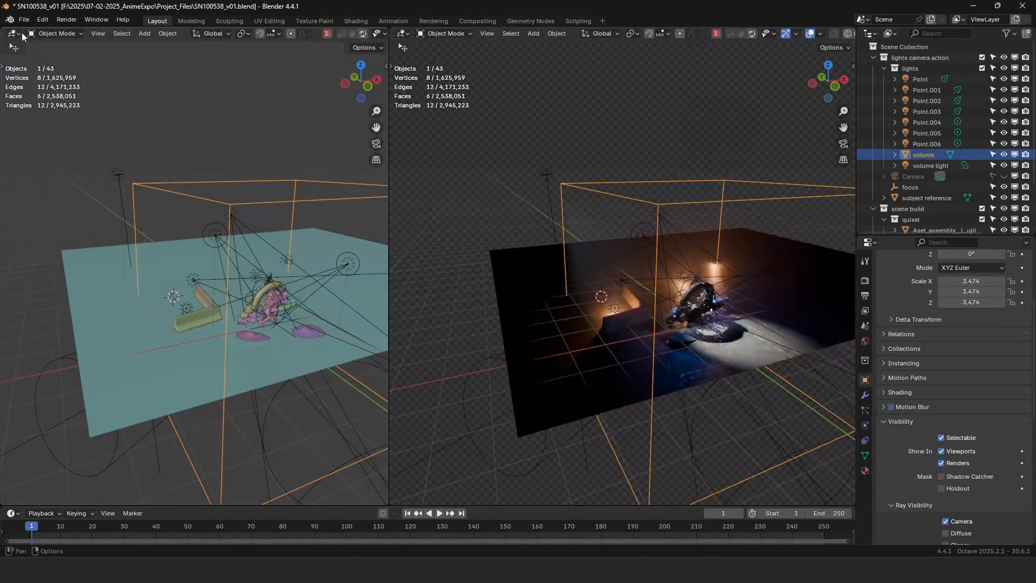
click(14, 33)
click(36, 121)
key(n)
scroll(96, 225, up, 6)
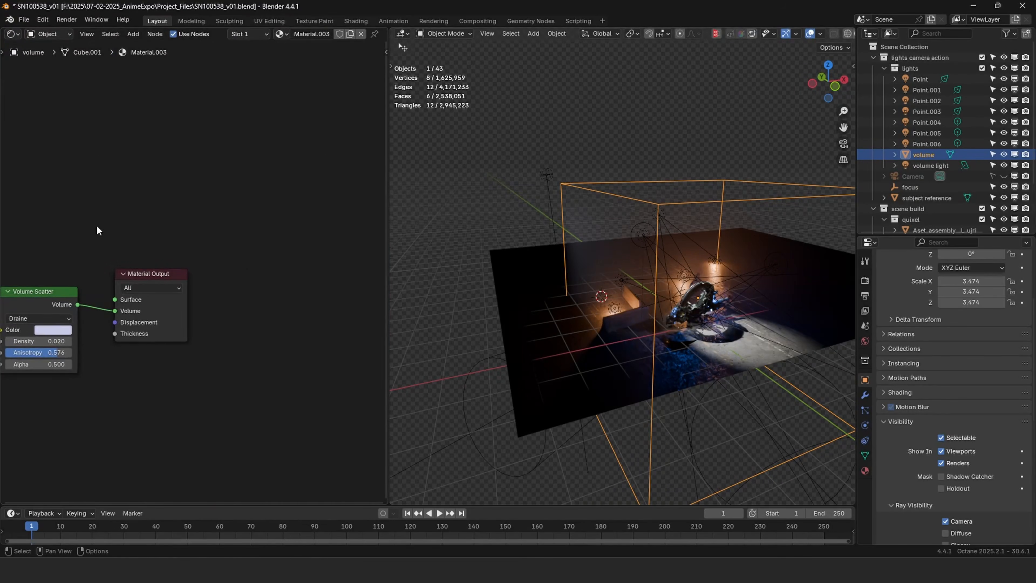
middle_drag(77, 235, 219, 208)
shift+middle_drag(722, 205, 688, 199)
scroll(188, 278, up, 4)
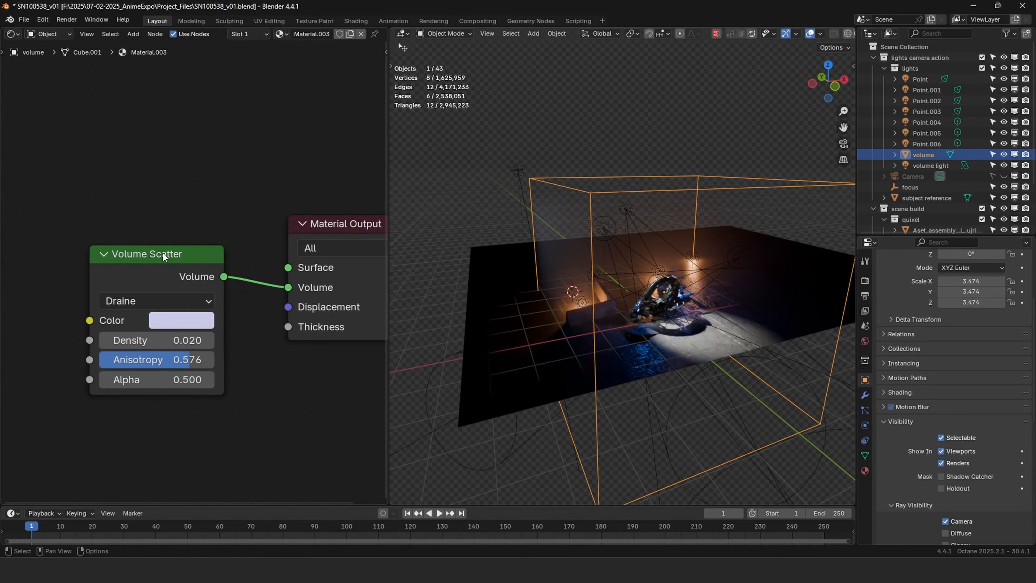
Examine the Volume Scatter node's phase function, color, density and anisotropy settings.
drag(163, 252, 169, 244)
middle_drag(212, 218, 177, 229)
drag(158, 268, 141, 295)
middle_drag(184, 259, 258, 225)
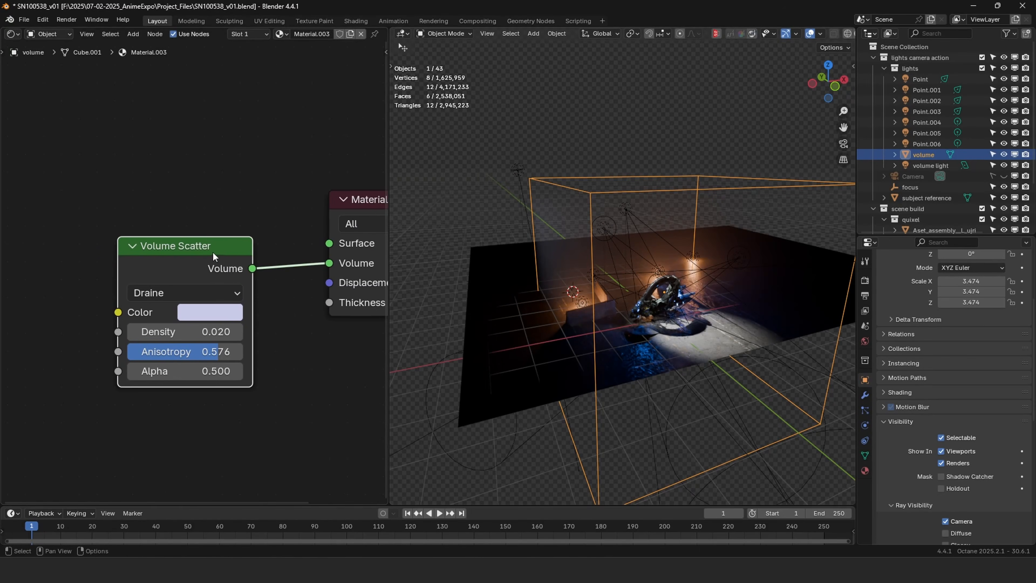
drag(209, 251, 206, 244)
middle_drag(272, 284, 226, 290)
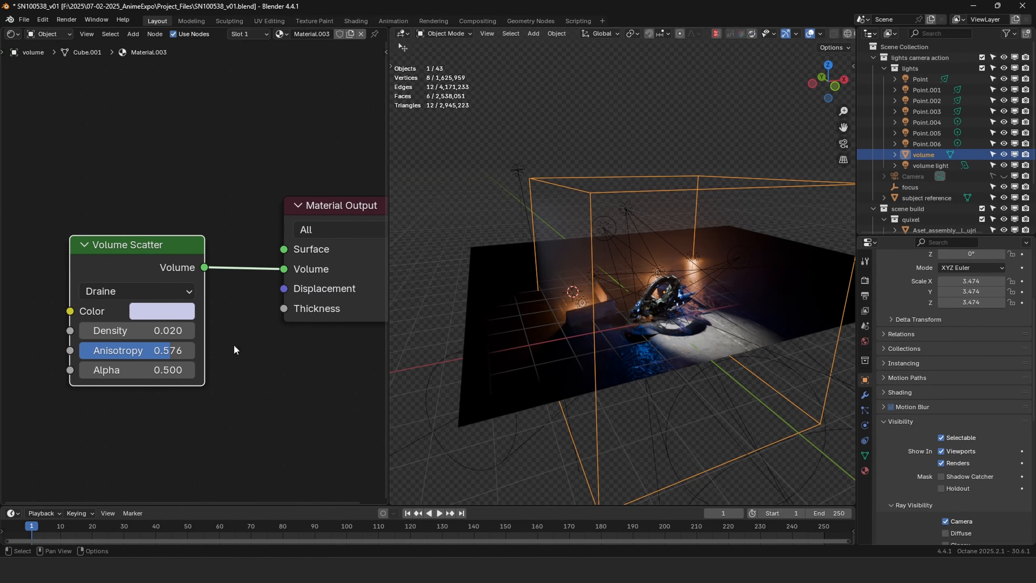
scroll(197, 352, up, 1)
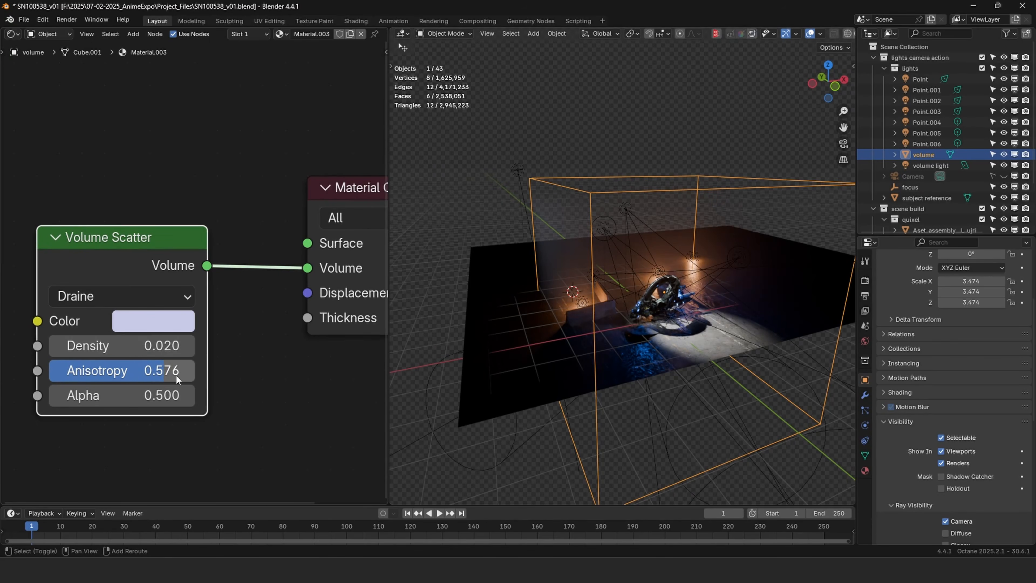
Try Volume Scatter densities of 1.25 and 1 and compare the haze through the scene camera.
drag(163, 371, 164, 371)
mouse_move(116, 346)
mouse_down()
mouse_move(163, 346)
mouse_move(130, 346)
mouse_up()
scroll(748, 288, up, 4)
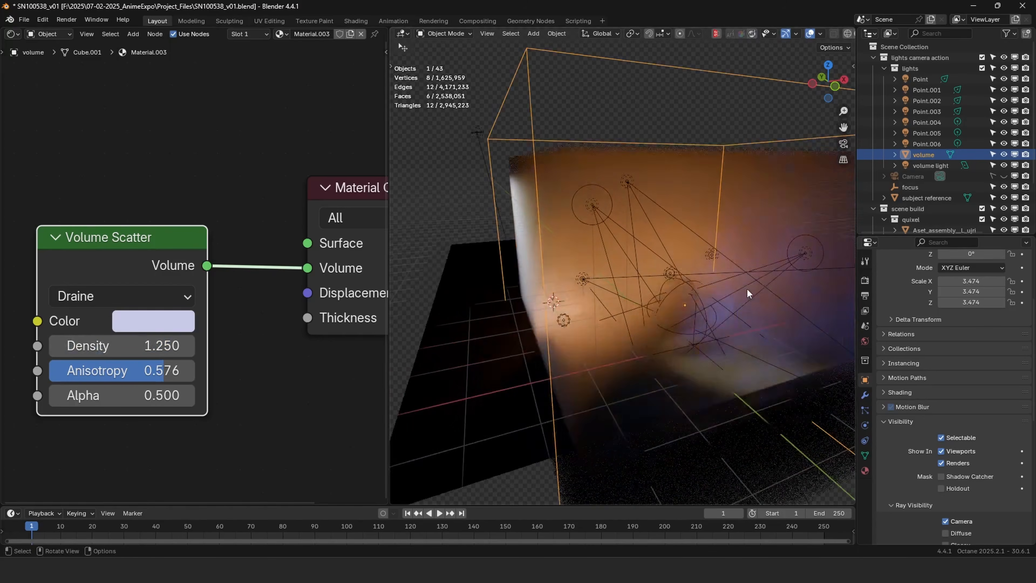
key(KP_0)
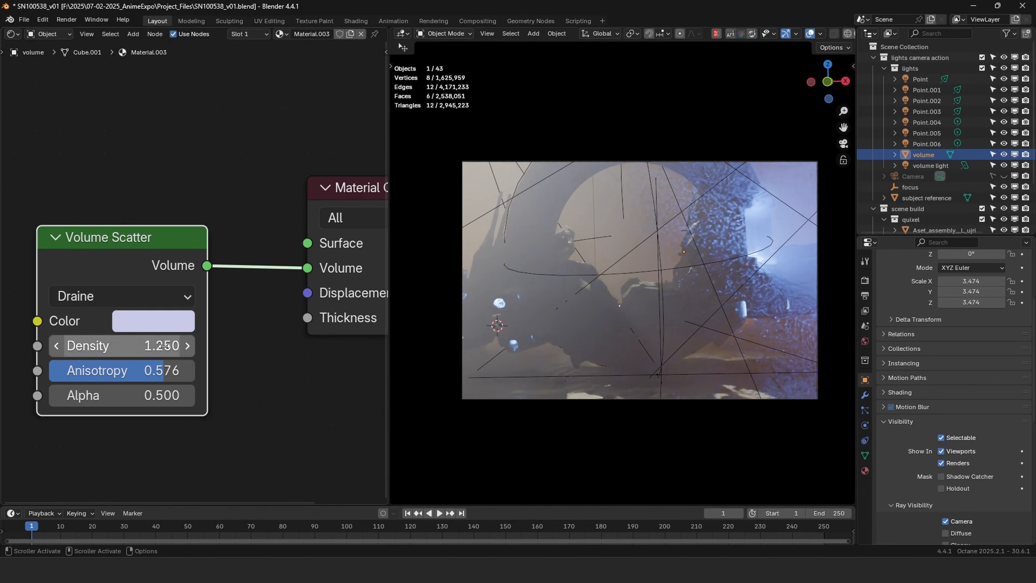
click(163, 346)
text(1)
key(Return)
scroll(687, 260, up, 4)
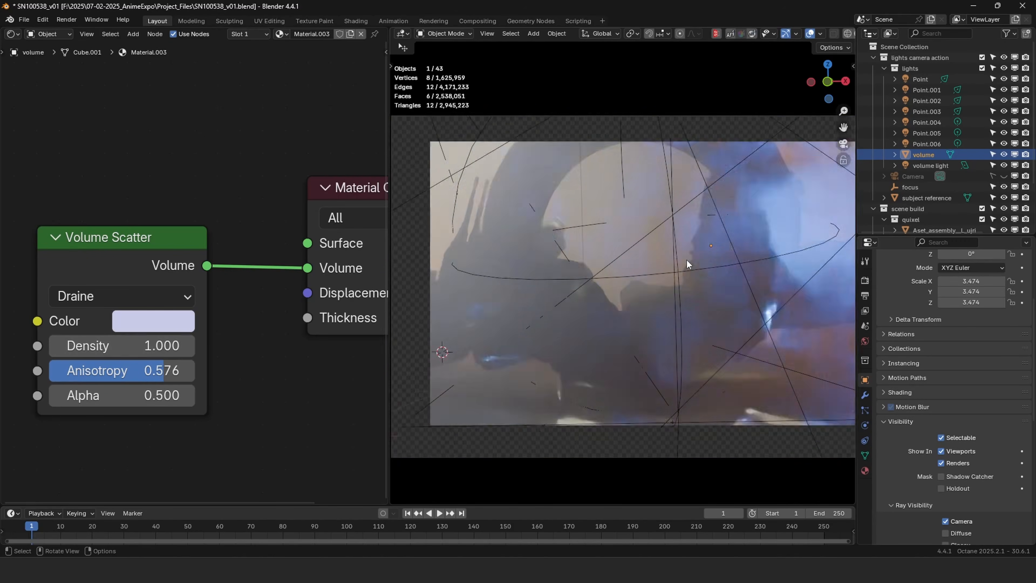
Undo the Volume Scatter density changes.
key(ctrl+z)
key(ctrl+z)
key(ctrl+z)
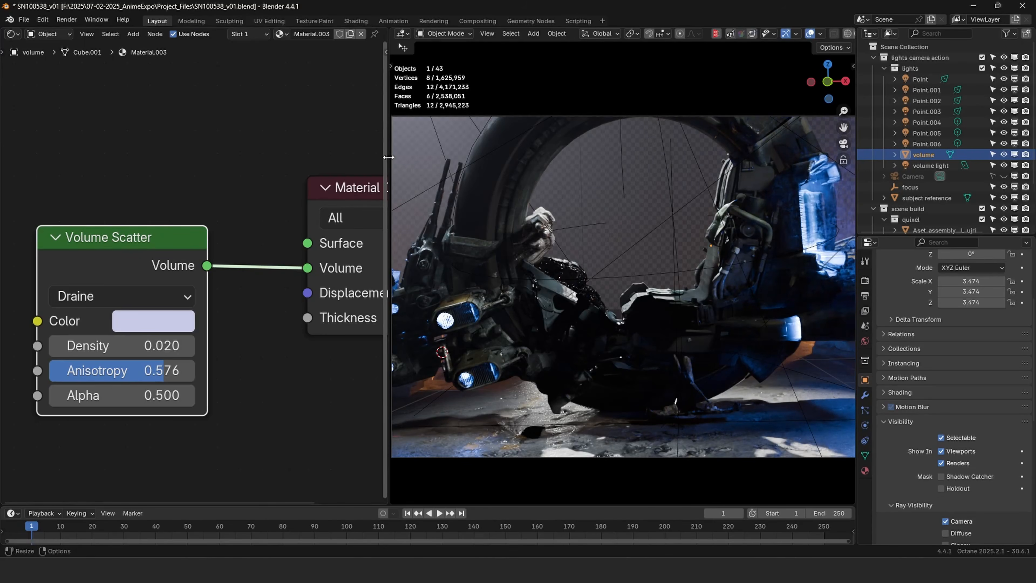
Collapse the shader editor beside the camera view and set the viewport sampling noise threshold to 0.001.
drag(386, 158, 16, 157)
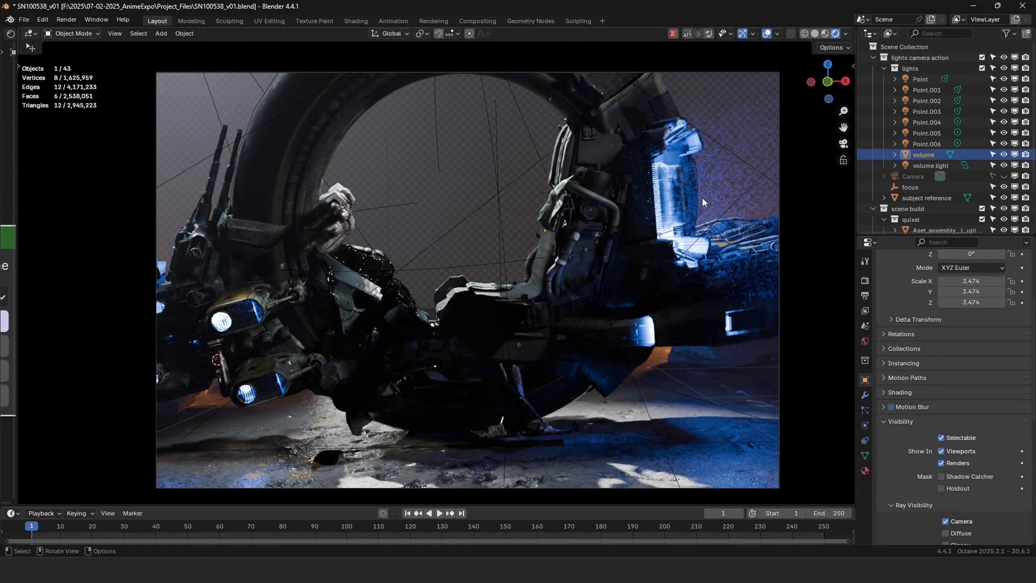
click(867, 280)
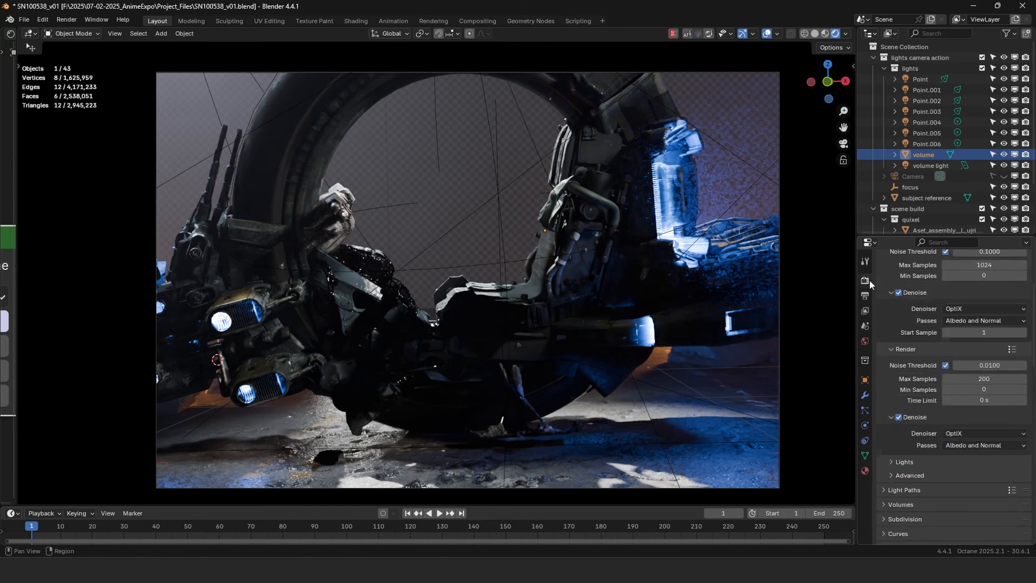
scroll(986, 359, up, 3)
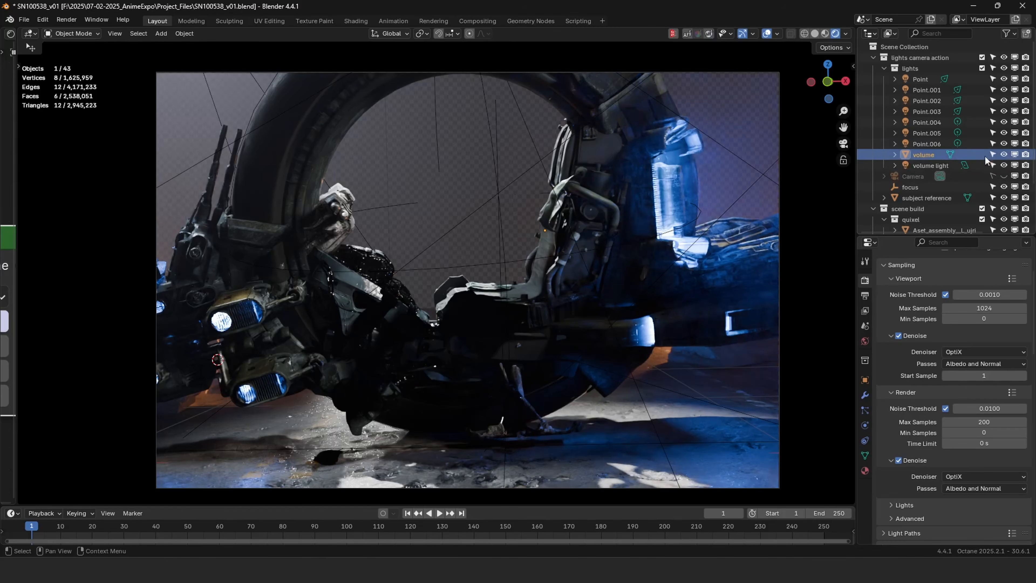
Hide all the point lights, the volume and the volume light, and view the bike's own emissive glow up close.
drag(1006, 163, 1003, 79)
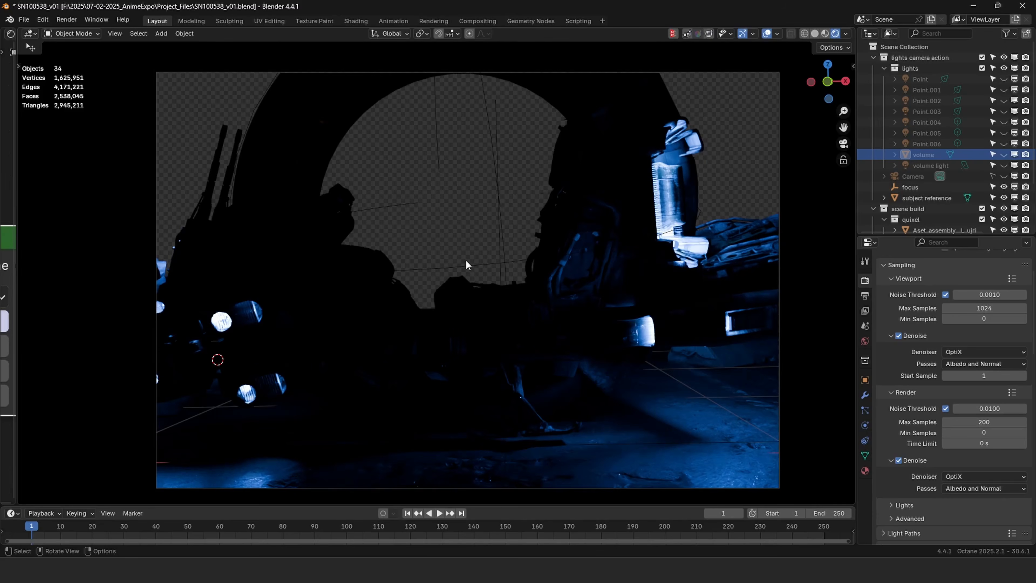
key(KP_0)
shift+middle_drag(636, 412, 501, 249)
scroll(506, 253, up, 5)
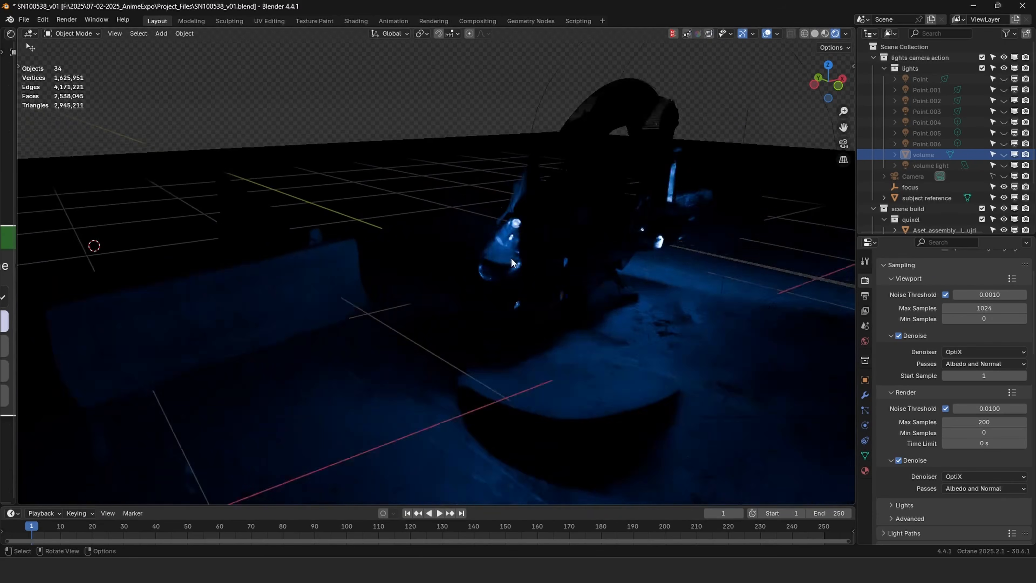
Widen the shader editor and examine the Effect_Engine_Exhaust_Glow nodes on the front weapon and the greeble cluster.
click(551, 246)
middle_drag(623, 243, 364, 304)
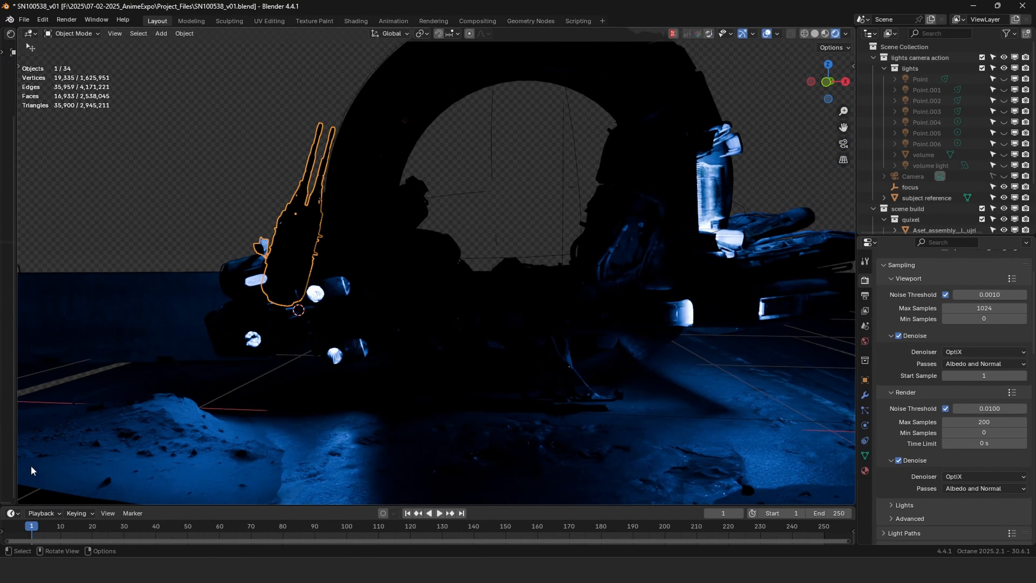
drag(16, 456, 345, 408)
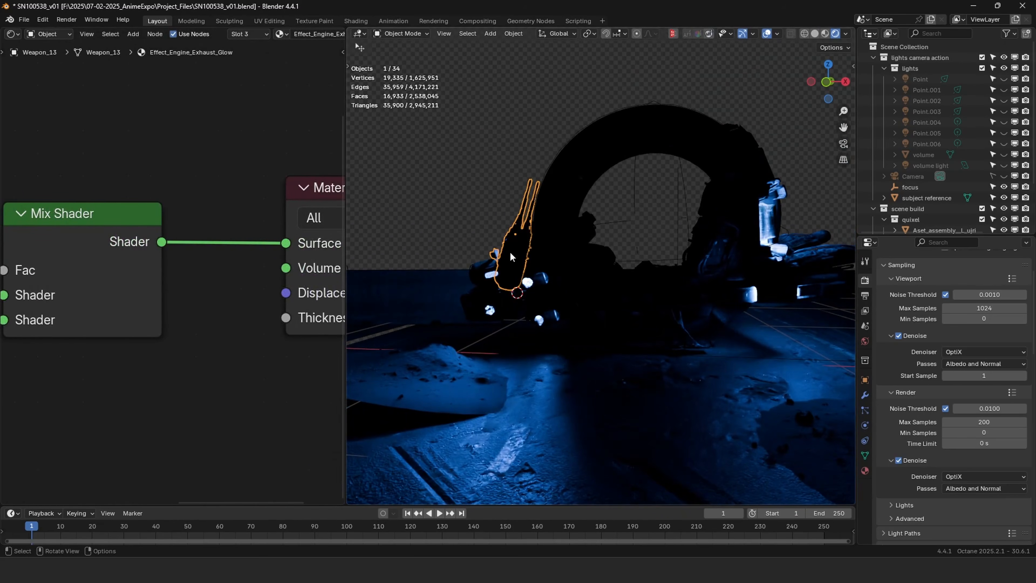
scroll(157, 270, down, 5)
middle_drag(12, 186, 215, 205)
click(515, 313)
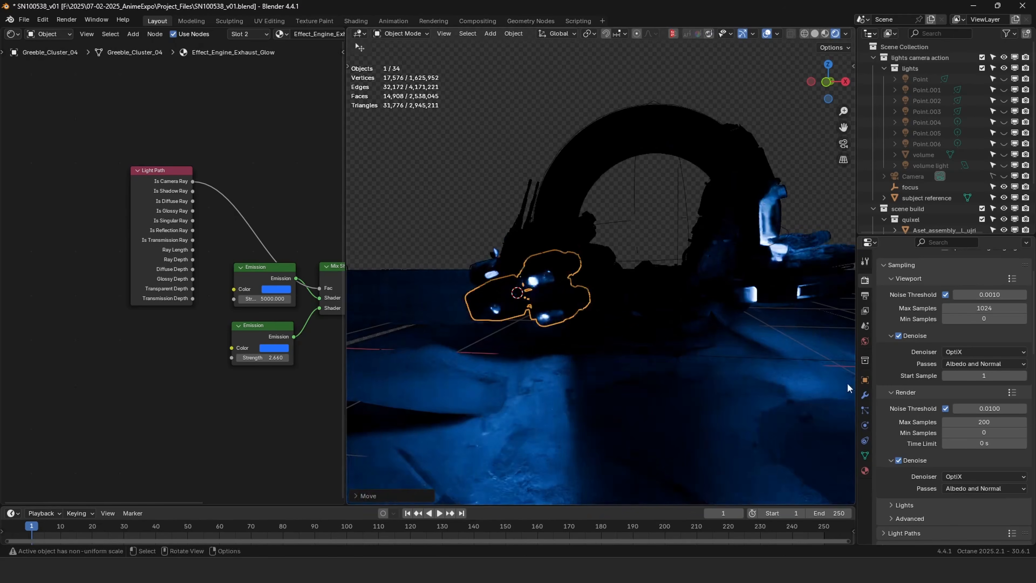
Open the greeble cluster's Metal_Sheeting_Classic_Scifi_Standard.011 material and examine its Gamma and Multiply colour nodes.
click(864, 470)
scroll(927, 329, up, 4)
click(944, 283)
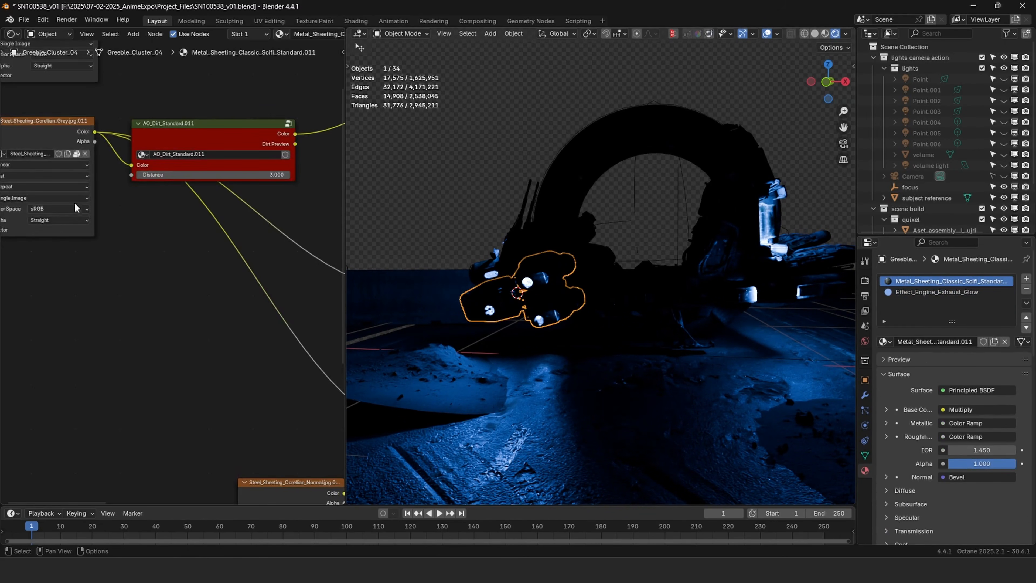
scroll(77, 206, down, 5)
middle_drag(296, 230, 28, 336)
scroll(270, 199, up, 4)
middle_drag(270, 200, 61, 190)
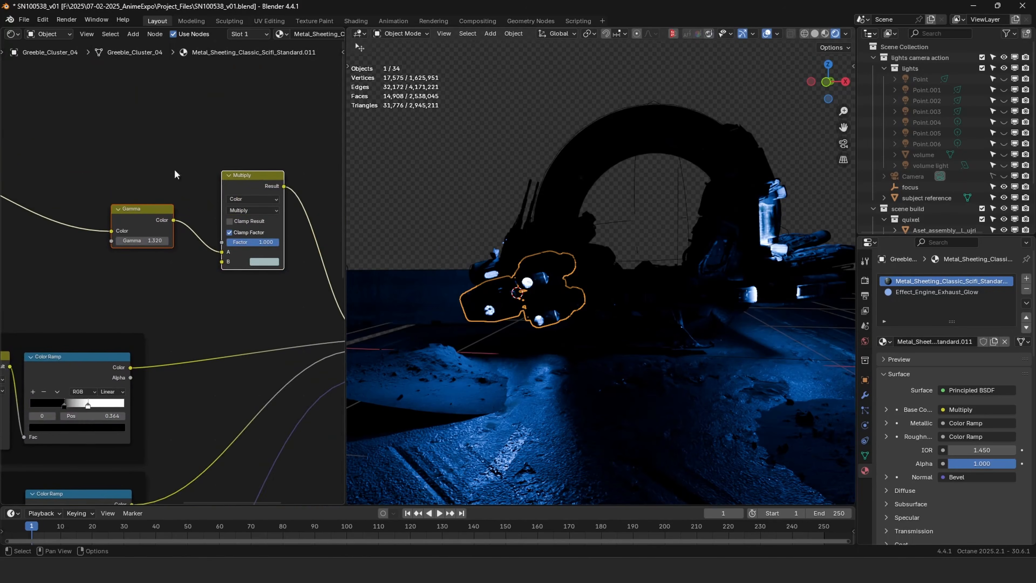
scroll(249, 200, up, 4)
middle_drag(249, 217, 180, 203)
middle_drag(182, 90, 238, 117)
mouse_move(244, 173)
mouse_down()
mouse_move(235, 170)
mouse_move(254, 173)
mouse_up()
click(269, 313)
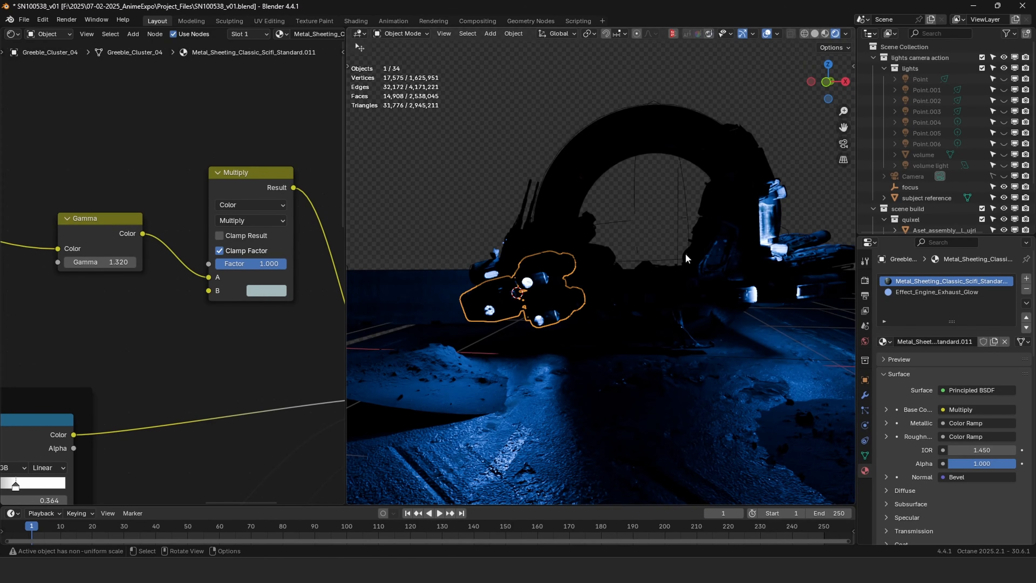
Isolate the front greeble cluster in local view and enter Edit Mode with face selection.
middle_drag(687, 258, 567, 281)
click(564, 283)
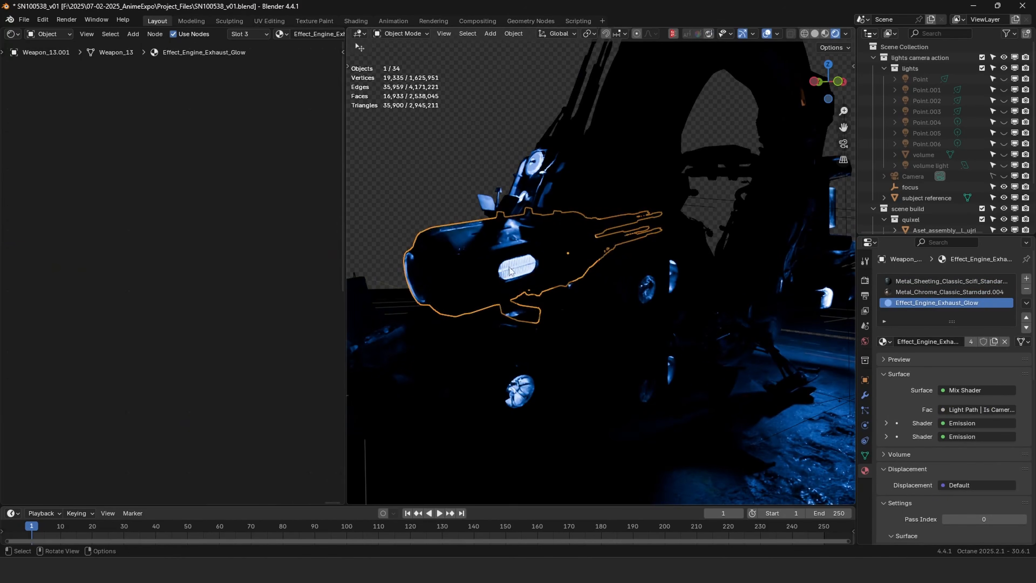
middle_drag(509, 267, 539, 289)
click(526, 321)
middle_drag(526, 324, 672, 244)
key(KP_Divide)
key(Tab)
scroll(577, 270, up, 4)
key(3)
Assign the Effect_Engine_Exhaust_Glow material to the rectangular inset face near the cluster's end and inspect it in Object Mode.
click(631, 255)
click(571, 370)
middle_drag(572, 370, 635, 329)
middle_drag(554, 353, 762, 302)
click(540, 380)
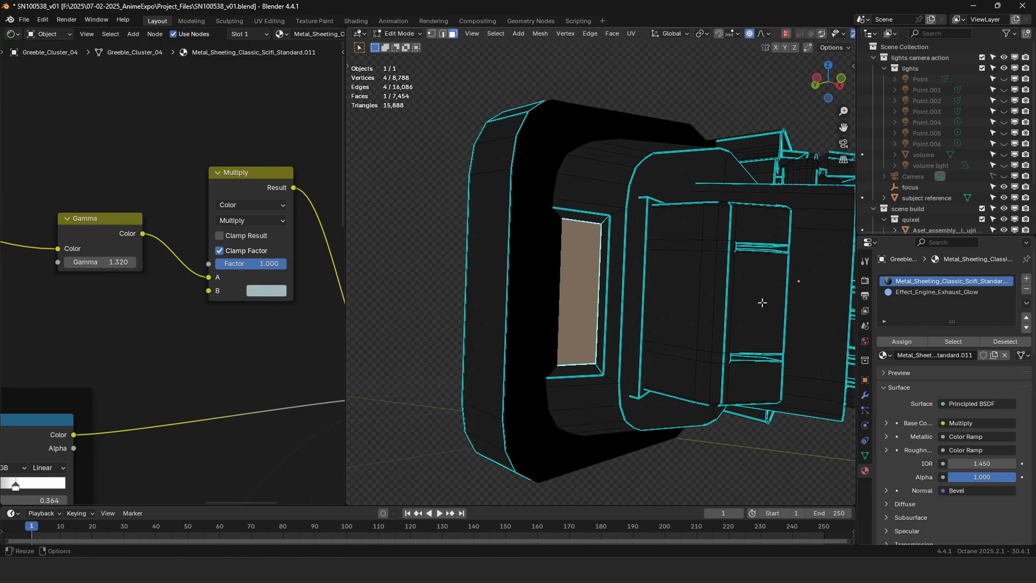
click(937, 292)
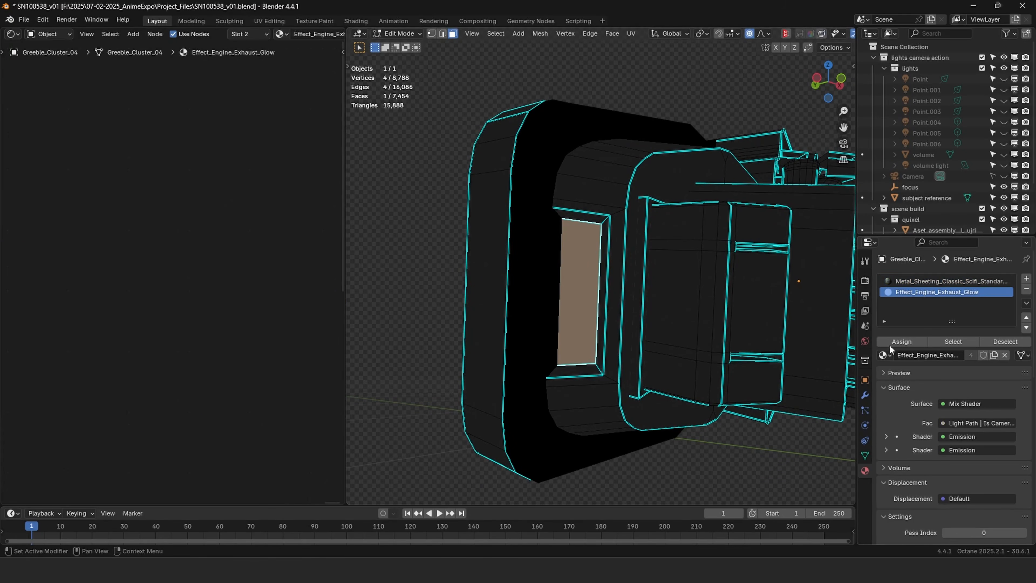
key(Tab)
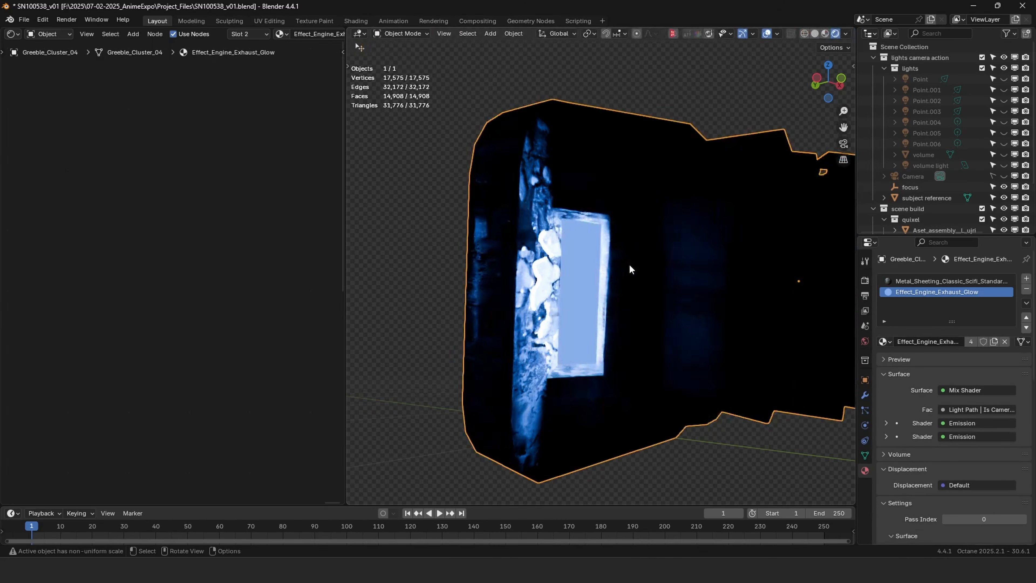
middle_drag(629, 268, 655, 280)
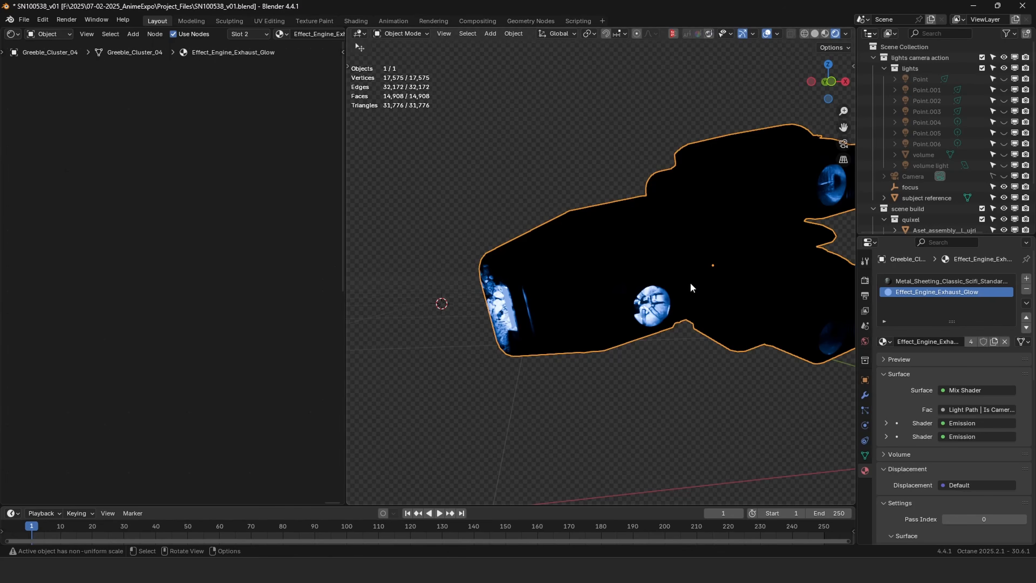
Leave local view, return to the scene camera with nothing selected, and enlarge the 3D viewport to show the emissive glow.
key(KP_Divide)
key(KP_0)
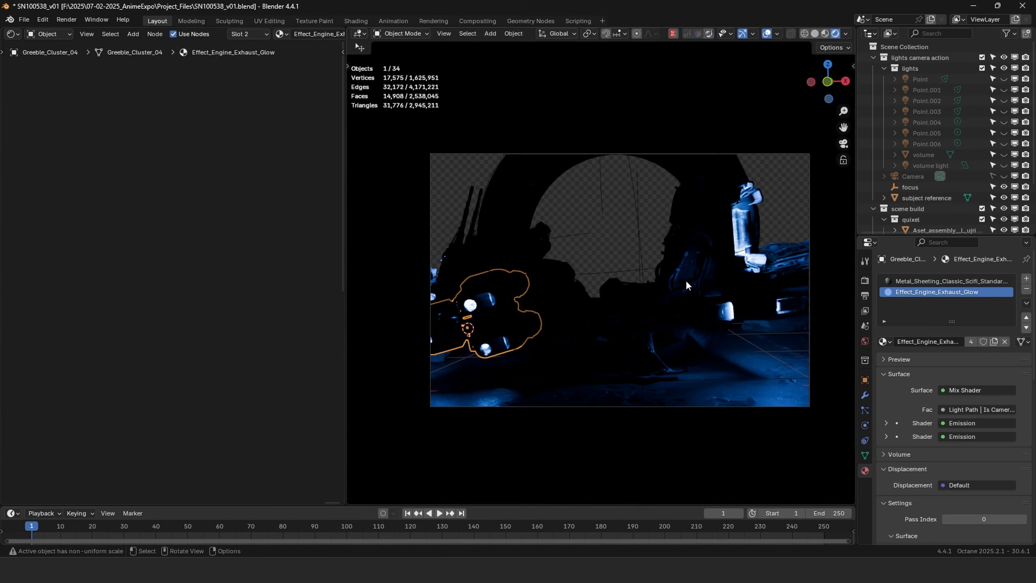
key(KP_0)
middle_drag(686, 280, 647, 239)
key(KP_0)
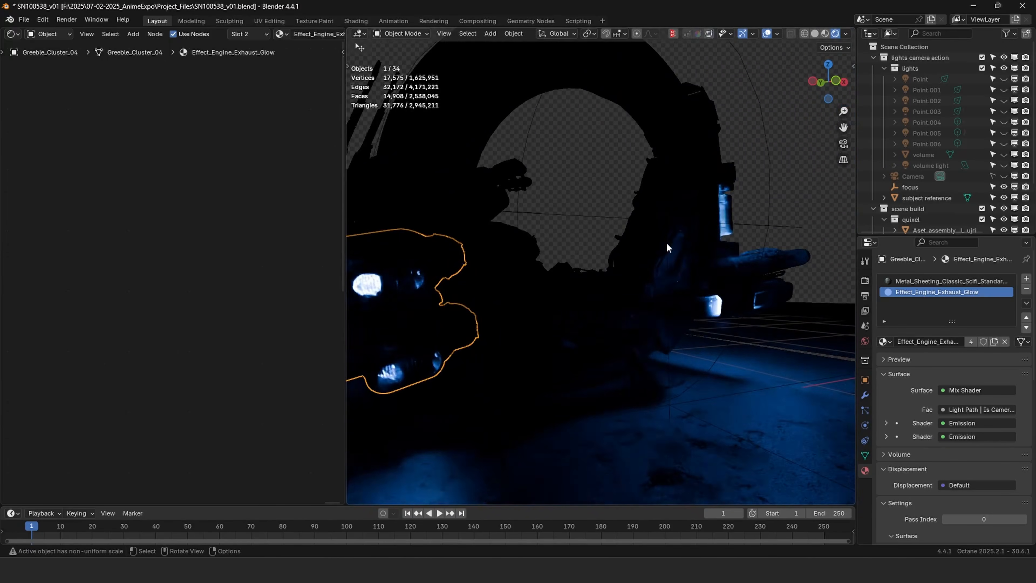
click(637, 236)
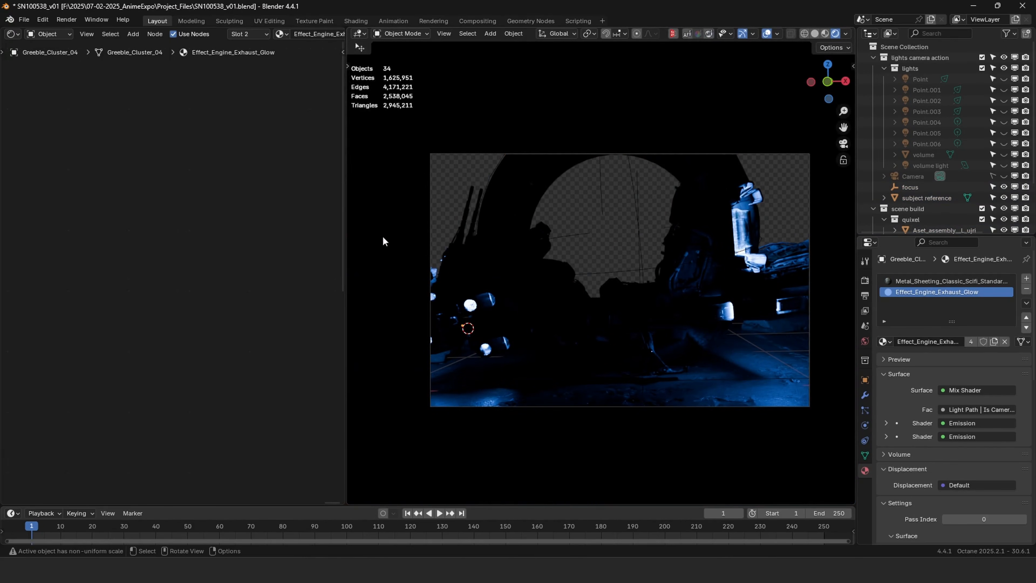
drag(345, 231, 151, 232)
scroll(219, 354, up, 4)
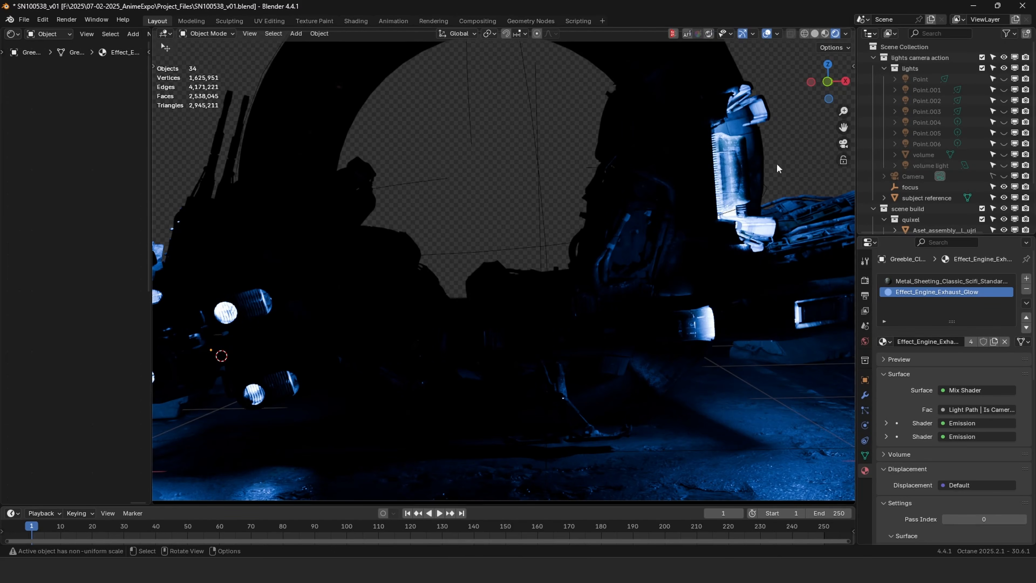
Unhide and select the spot light named Point, and try moving it while viewing its beam over the bike.
click(1006, 78)
click(916, 78)
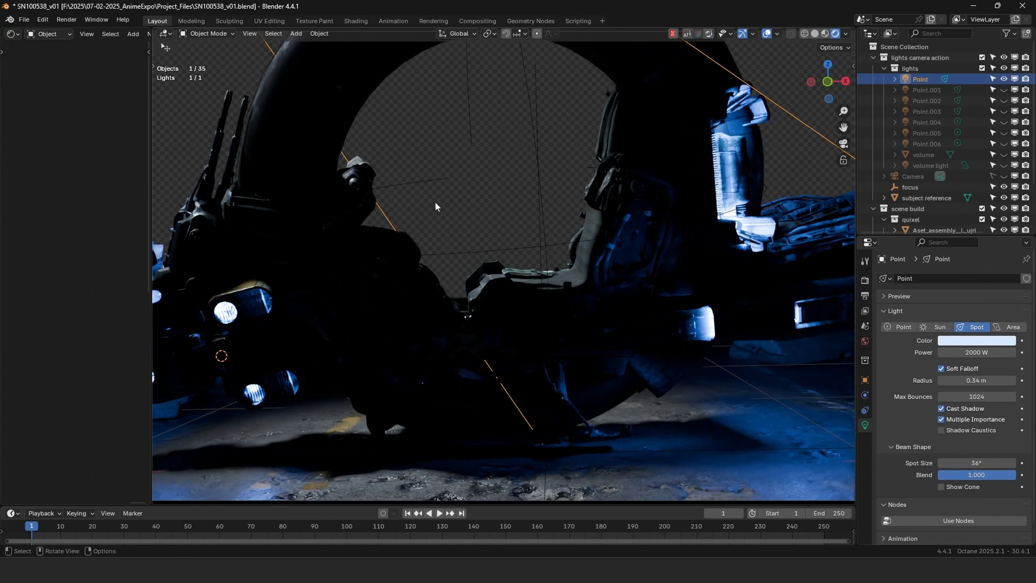
key(g)
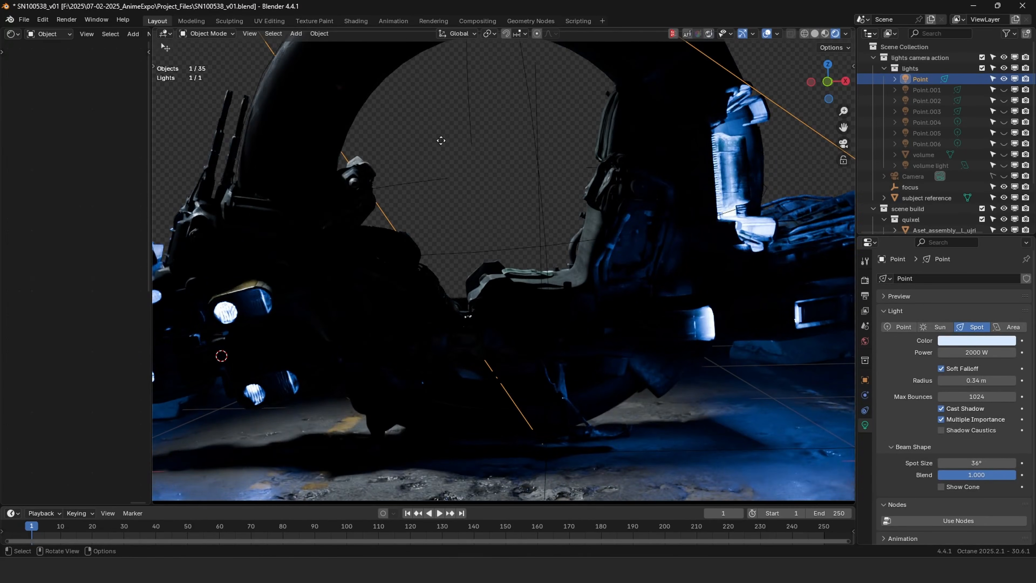
click(420, 130)
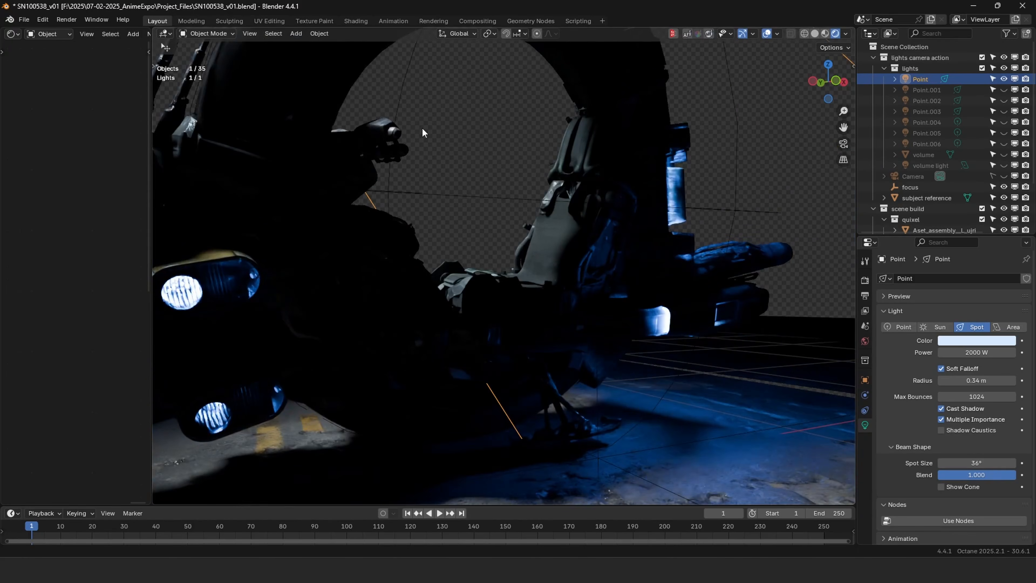
scroll(424, 131, down, 6)
middle_drag(428, 135, 589, 237)
scroll(508, 180, down, 4)
scroll(508, 181, up, 5)
key(g)
click(339, 148)
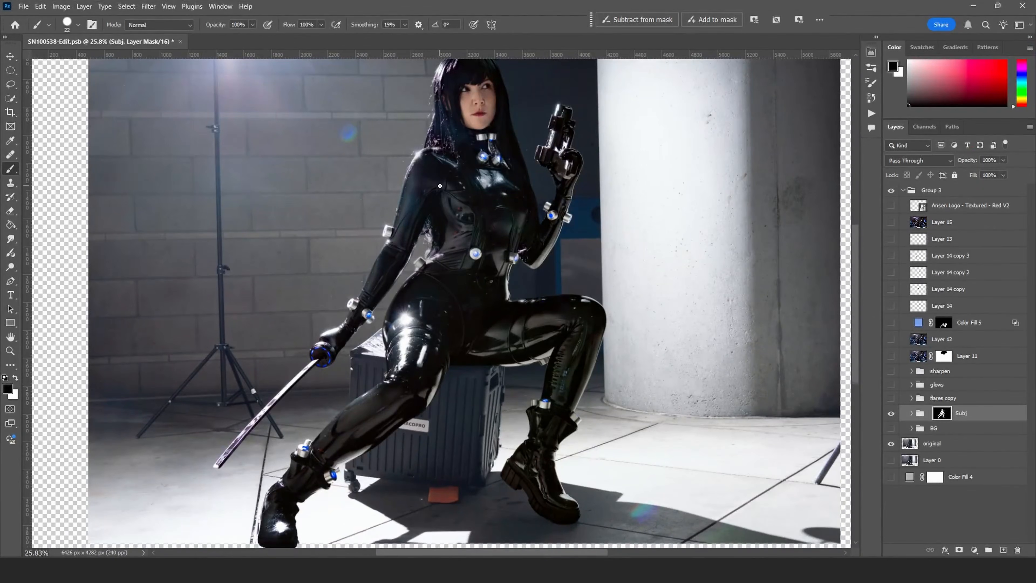
In the Photoshop composite, disable the Subj group's layer mask and show the Color Fill 4 layer.
scroll(488, 249, down, 1)
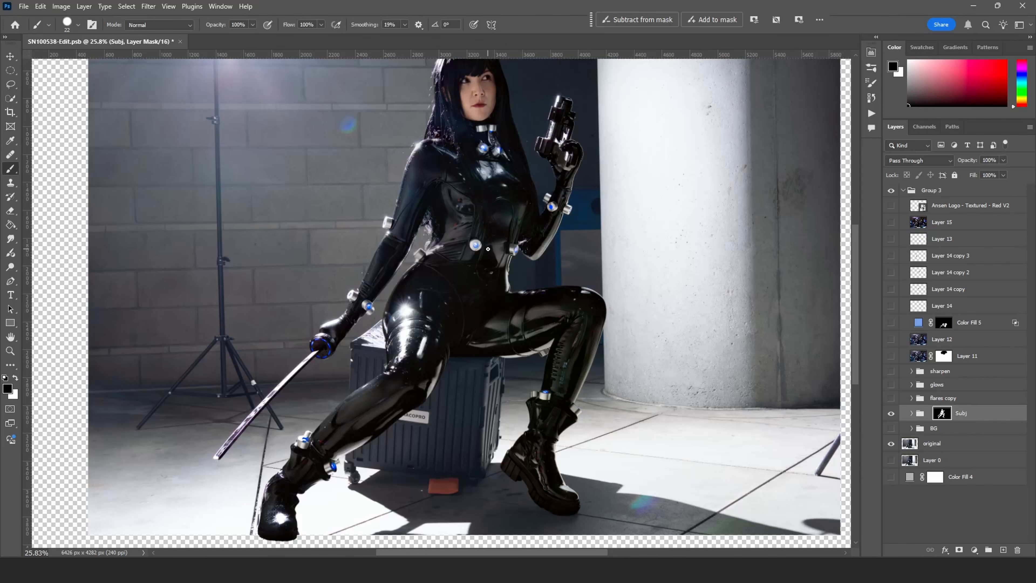
ctrl+drag(553, 331, 538, 328)
key(ctrl+0)
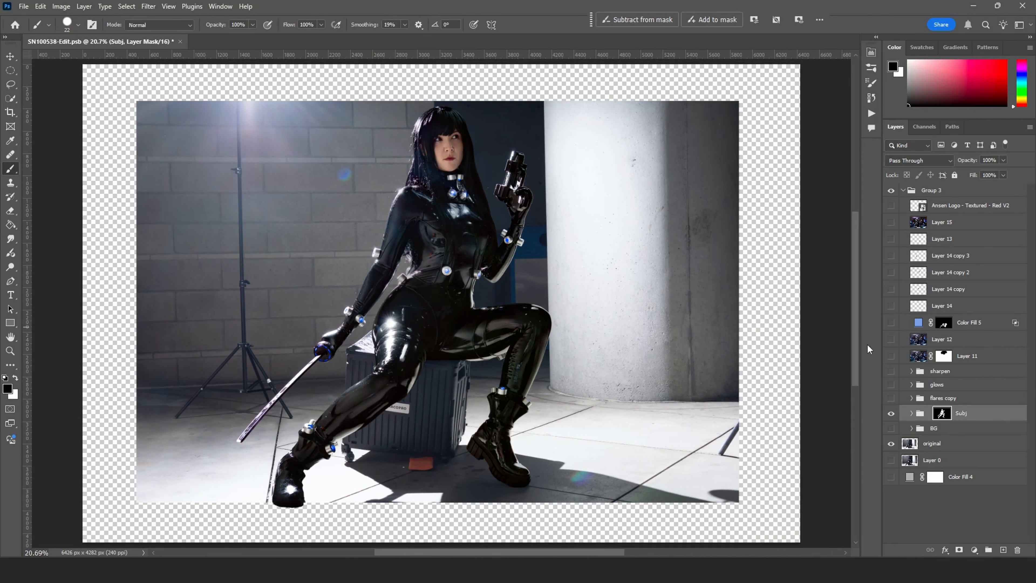
right_click(948, 415)
click(970, 420)
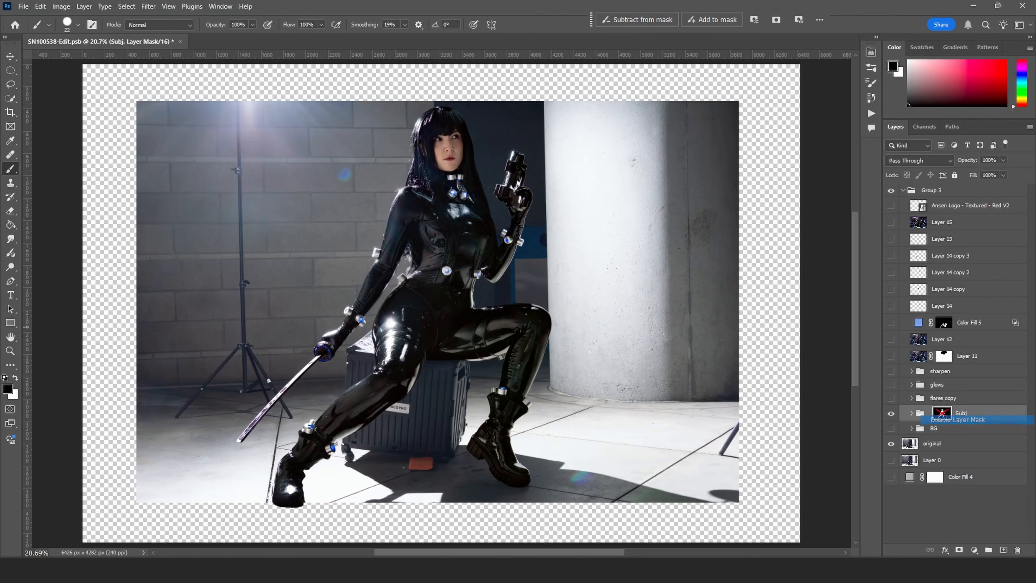
click(891, 478)
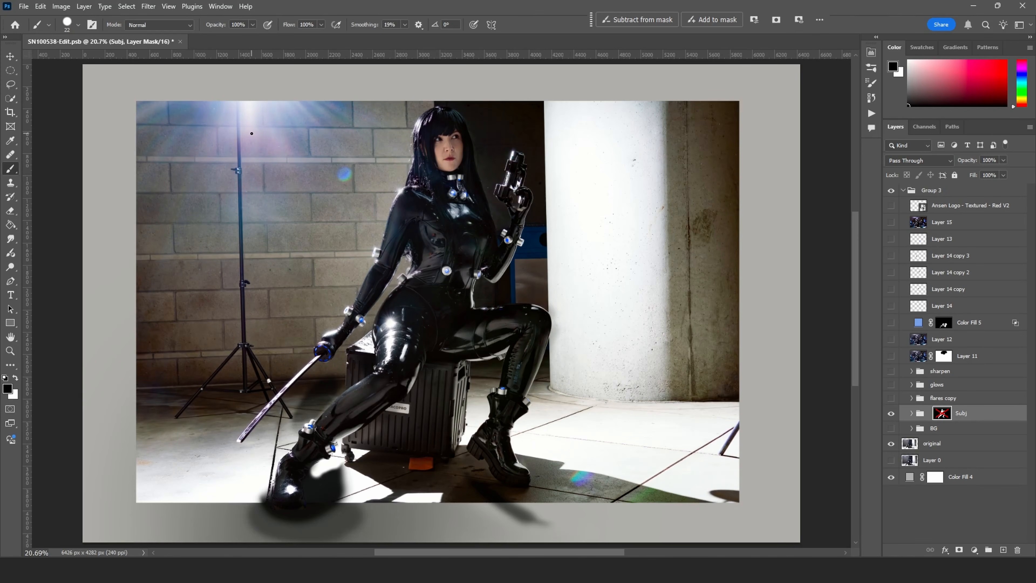
Switch back to Blender and view the spot light's cone aimed at the bike.
mouse_move(326, 569)
click(272, 520)
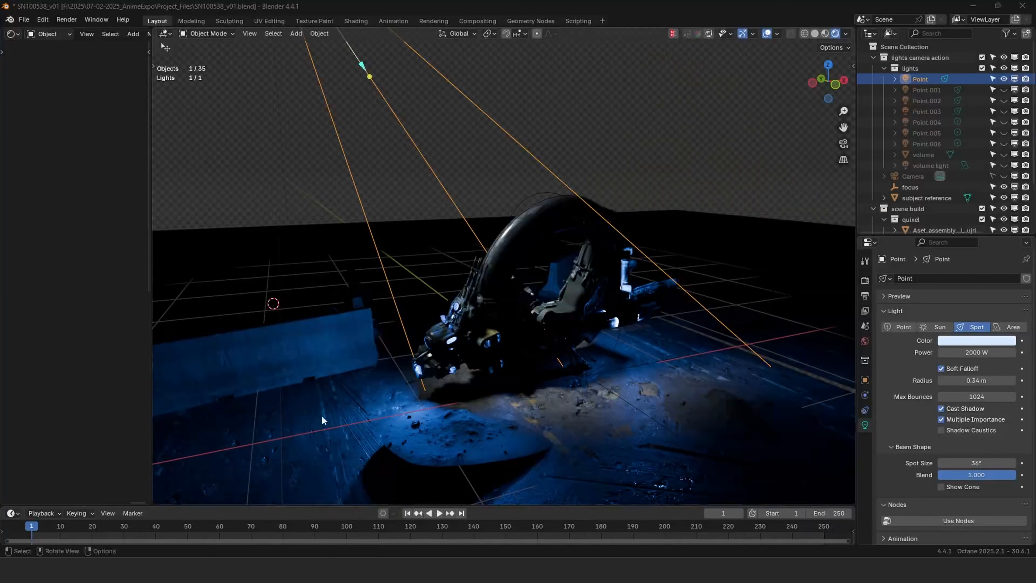
mouse_move(543, 256)
middle_down()
mouse_move(512, 242)
mouse_move(524, 211)
mouse_move(447, 270)
mouse_move(495, 257)
mouse_move(508, 212)
mouse_move(550, 243)
middle_up()
Try the Point light type on the selected light and check the lighting through the scene camera and from outside it.
click(908, 329)
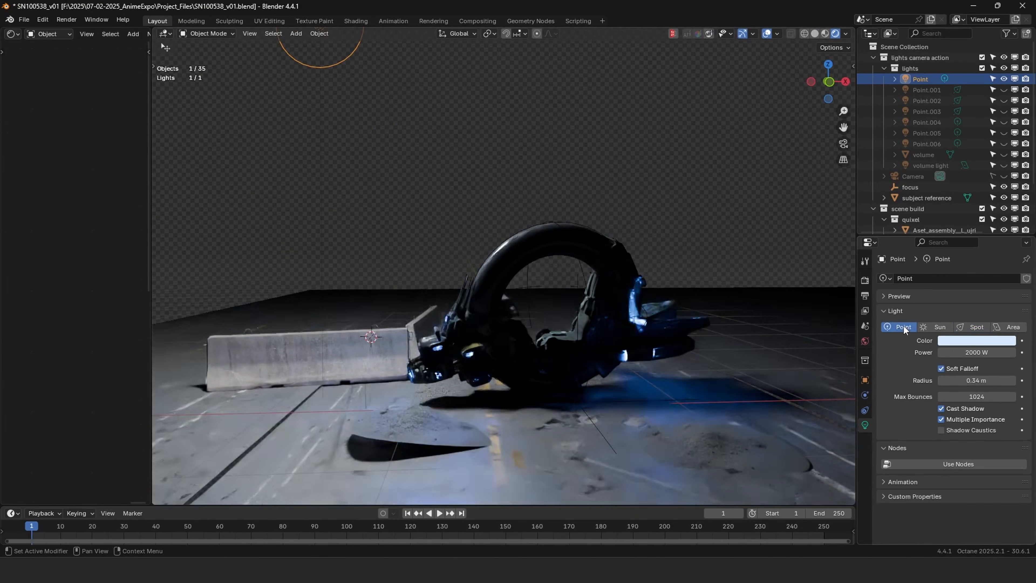
middle_drag(450, 259, 401, 248)
key(KP_0)
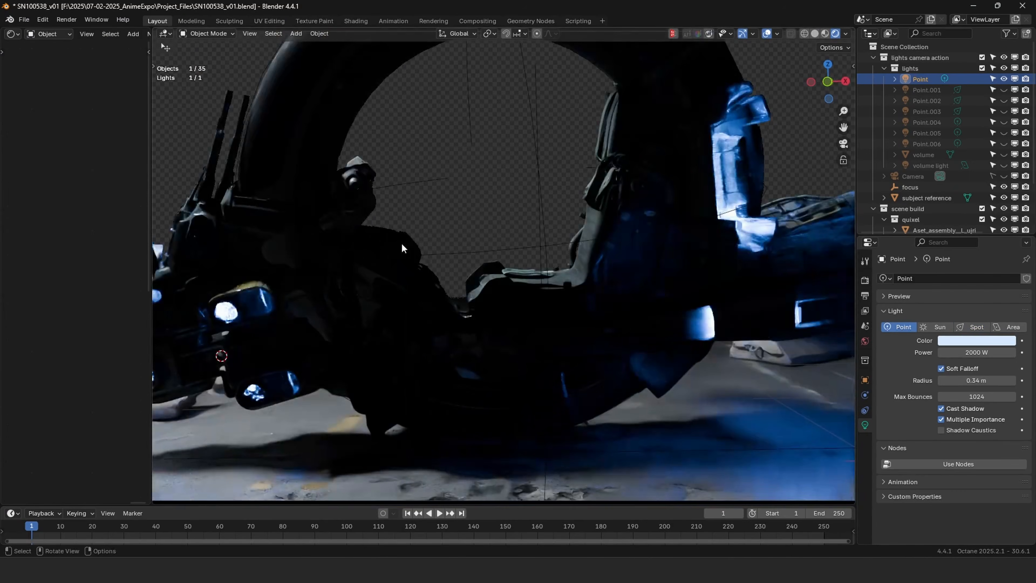
scroll(506, 193, down, 2)
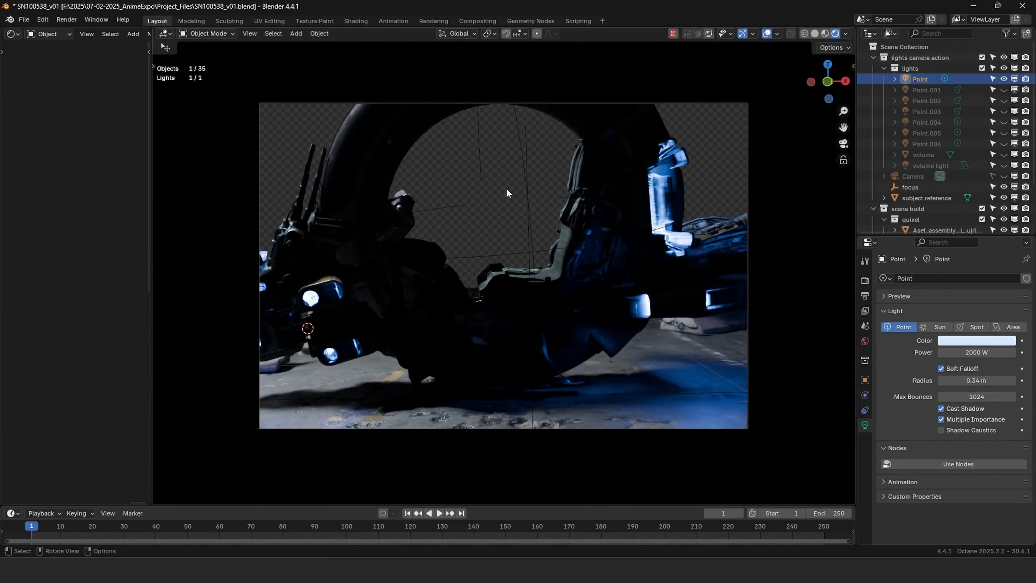
key(KP_0)
middle_drag(506, 193, 434, 204)
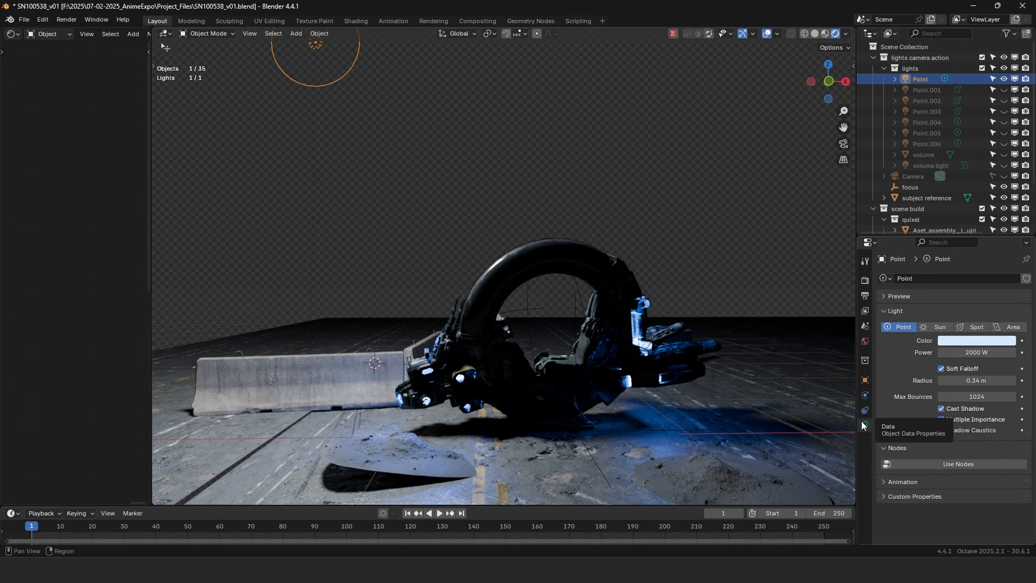
Set the selected light's type back to Spot and rotate its beam to aim at the bike.
click(964, 326)
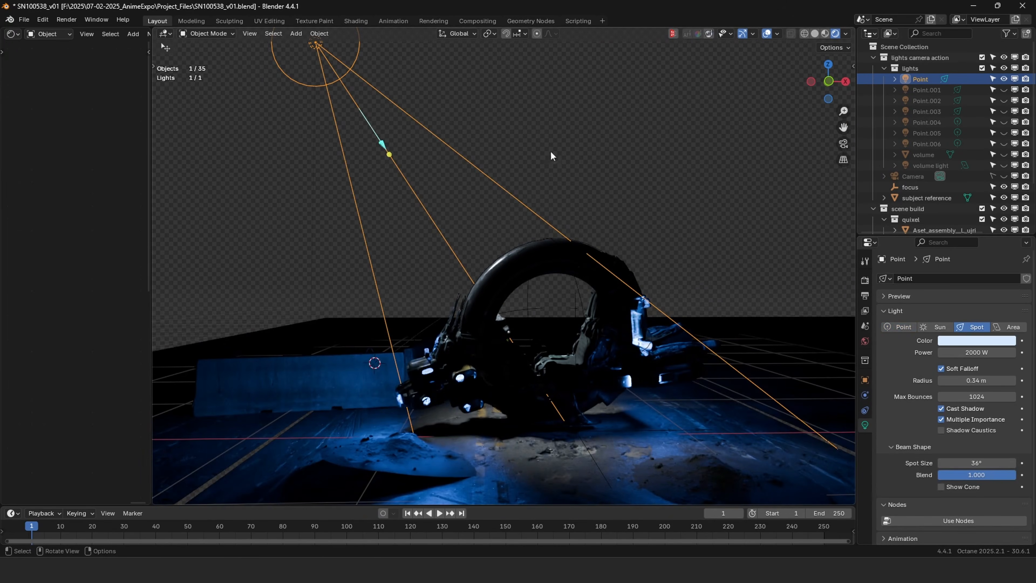
key(r)
key(r)
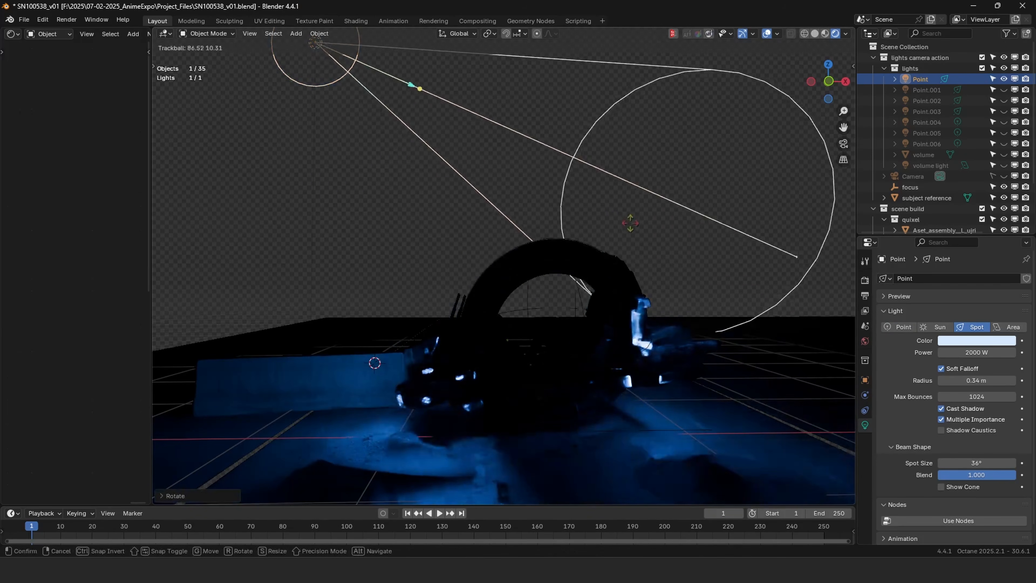
key(r)
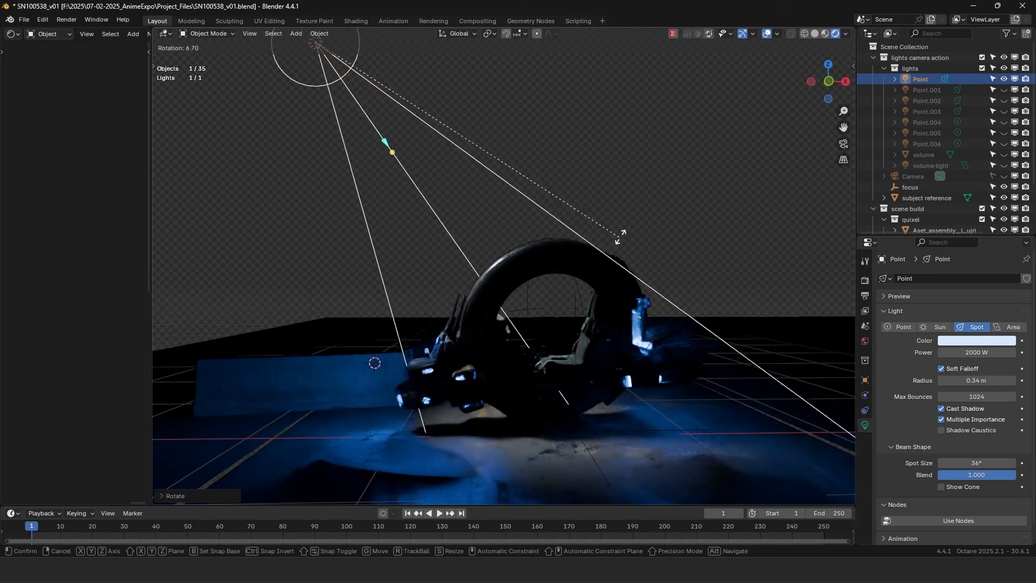
click(638, 229)
Set the light's spot size to 48.7° and check the lighting through the scene camera with nothing selected.
mouse_move(973, 463)
mouse_down()
mouse_move(990, 462)
mouse_move(971, 463)
mouse_move(979, 465)
mouse_up()
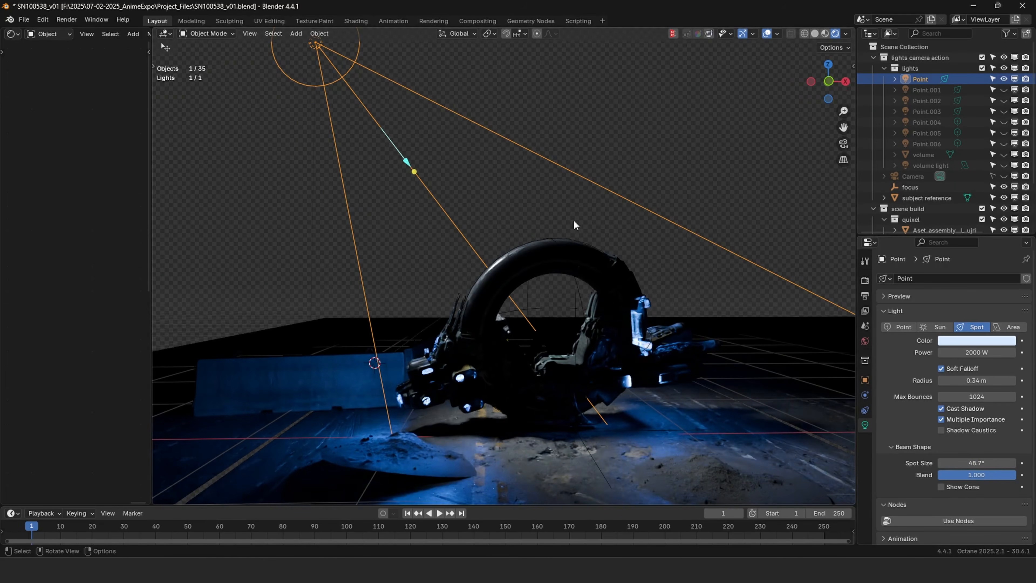
key(KP_0)
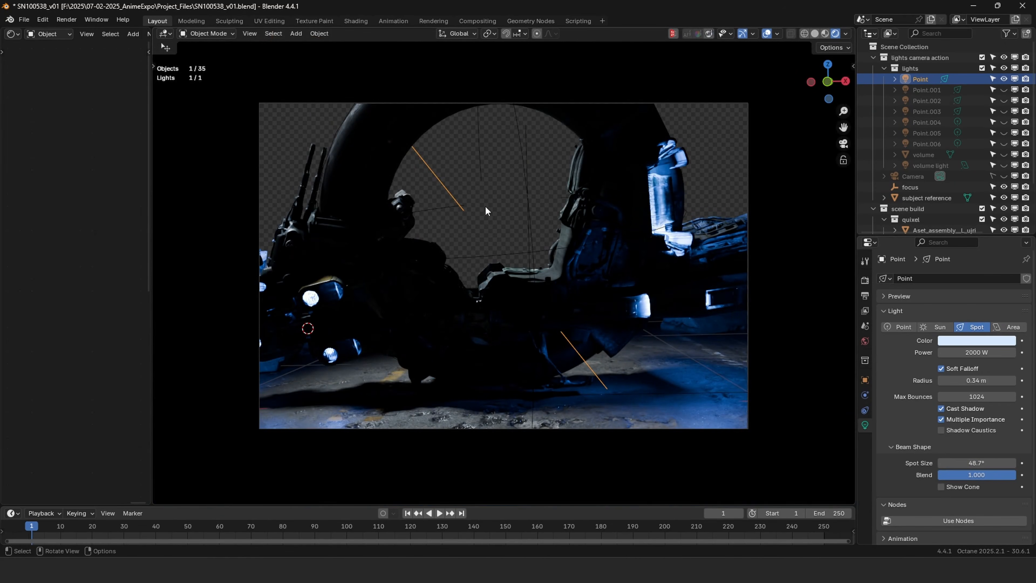
scroll(486, 211, up, 2)
shift+middle_drag(518, 165, 518, 189)
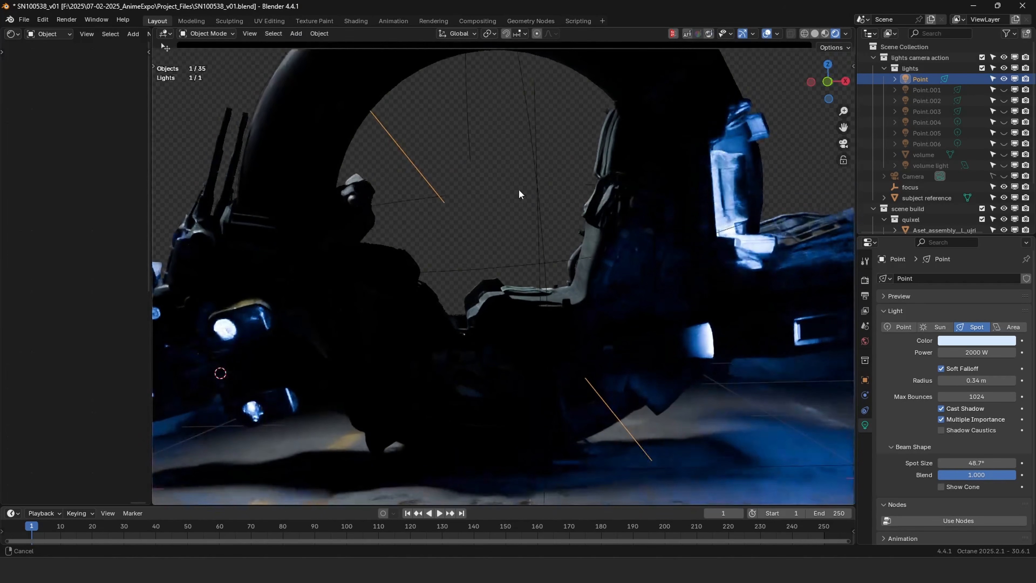
click(516, 189)
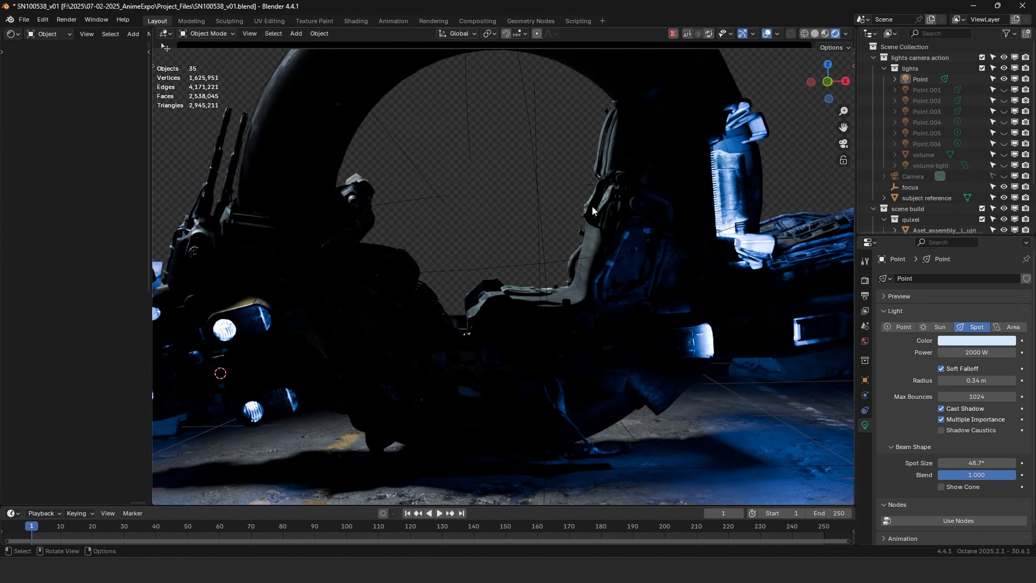
Show the light Point.001, view the bike from outside the scene camera, and select that light.
click(1005, 89)
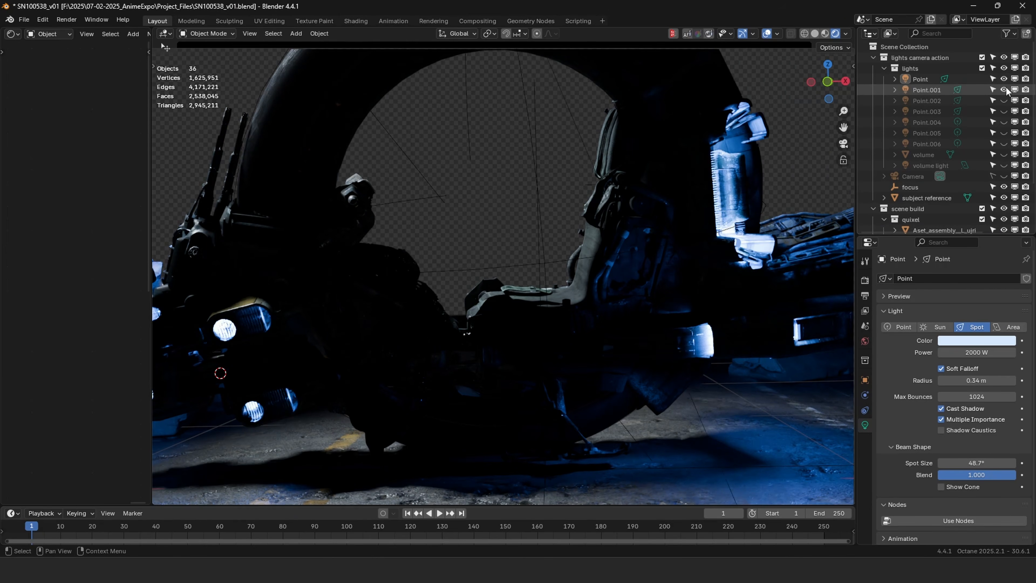
middle_drag(690, 172, 749, 154)
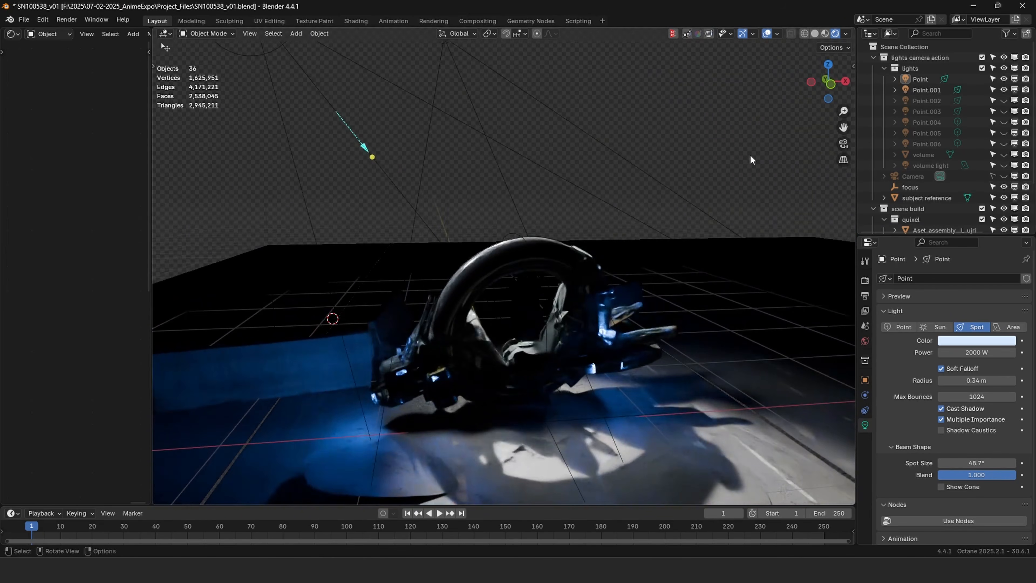
click(1003, 88)
click(444, 40)
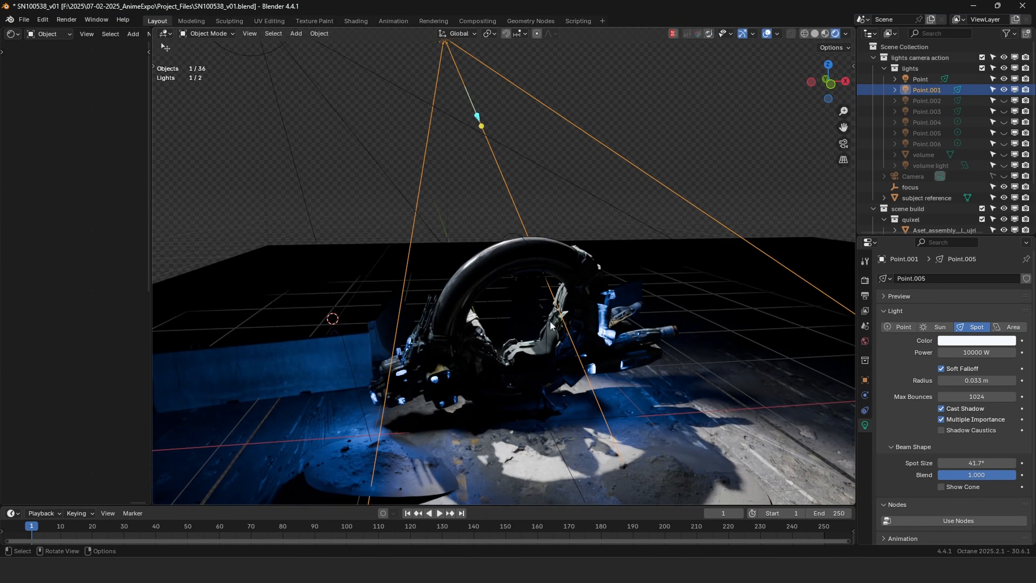
Show only Point.002 by hiding Point and Point.001, select it, and check its light on the bike through the scene camera.
click(1004, 100)
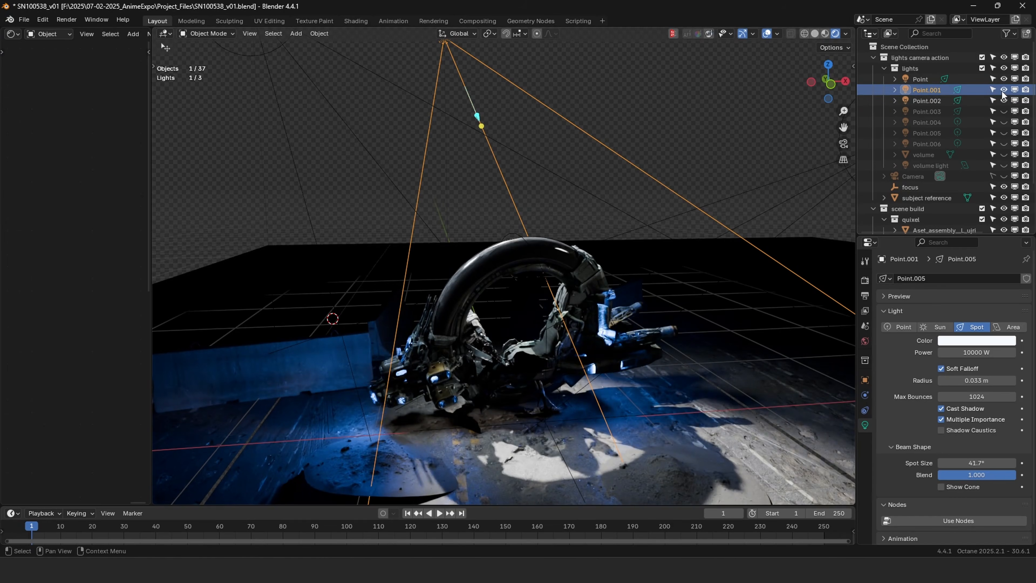
drag(1003, 91, 1004, 79)
shift+middle_drag(669, 155, 636, 114)
scroll(624, 176, up, 5)
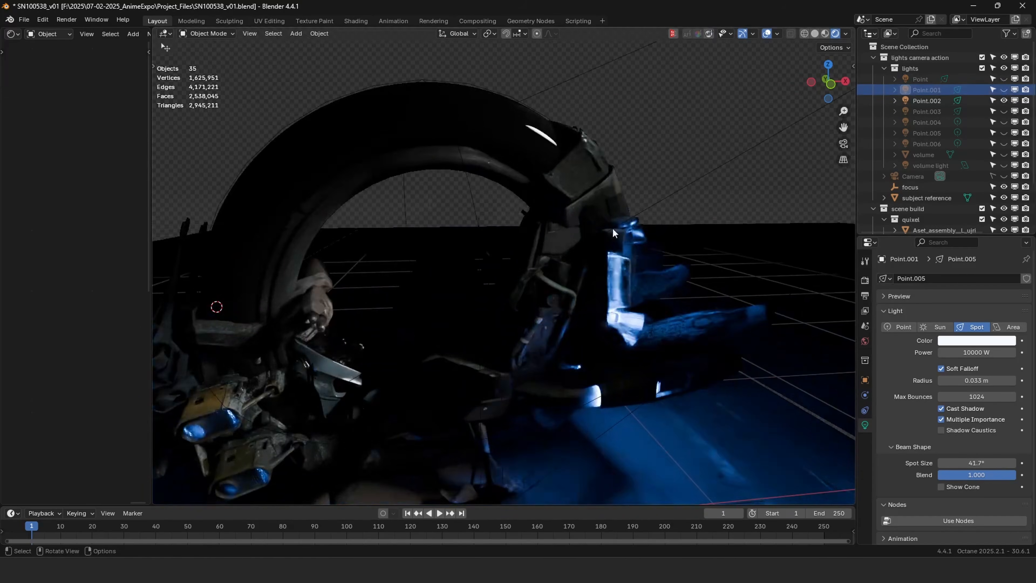
click(677, 197)
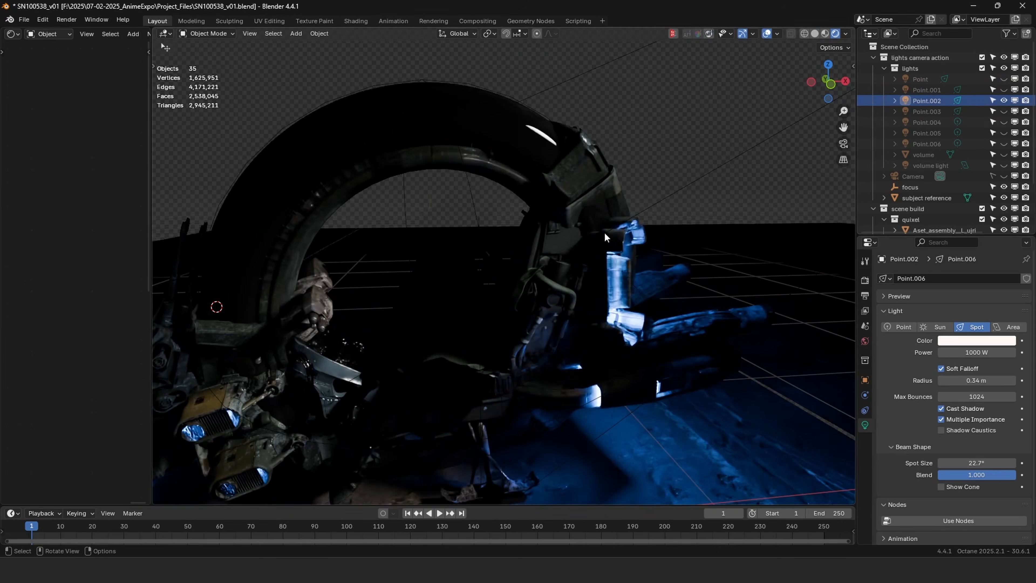
scroll(604, 232, up, 4)
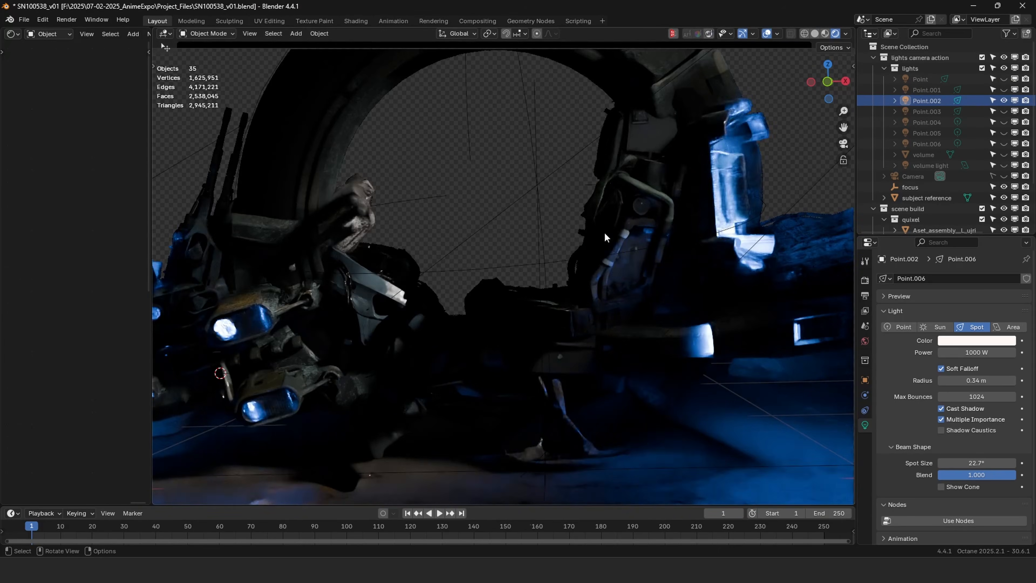
Hide Point.002, compare with the subject photo in Photoshop, and return to Blender to show the light again.
click(1004, 101)
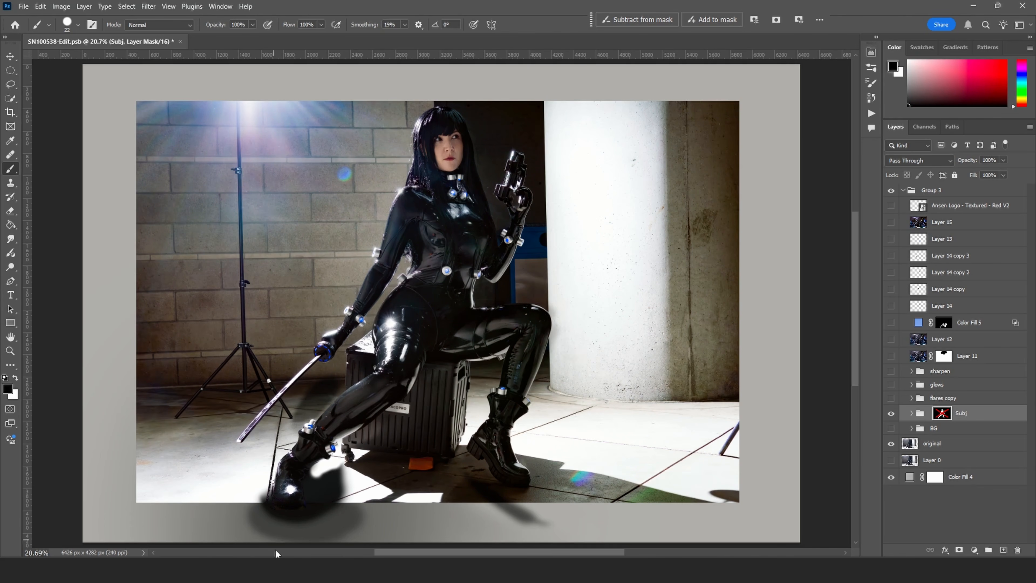
click(250, 511)
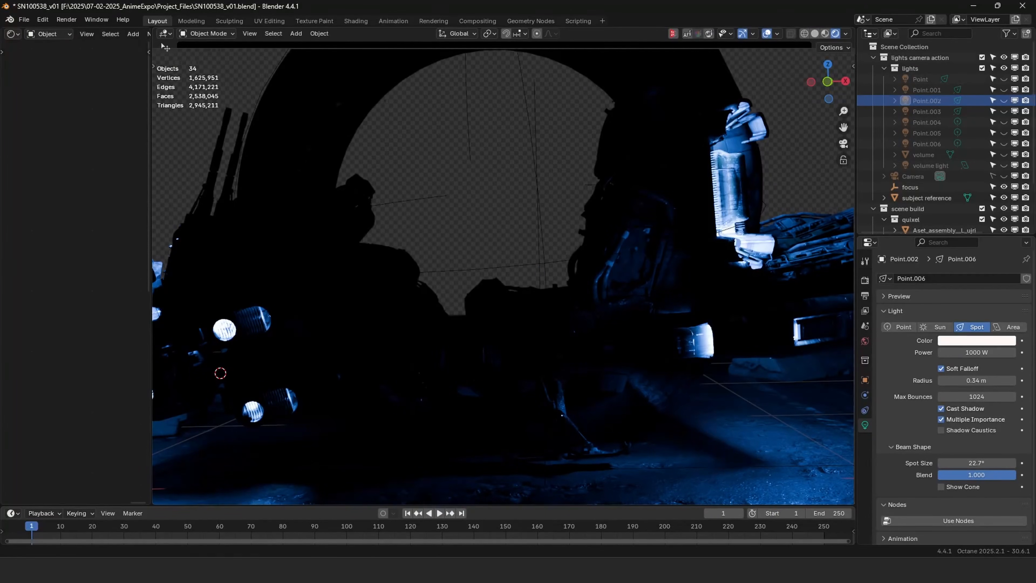
click(1003, 101)
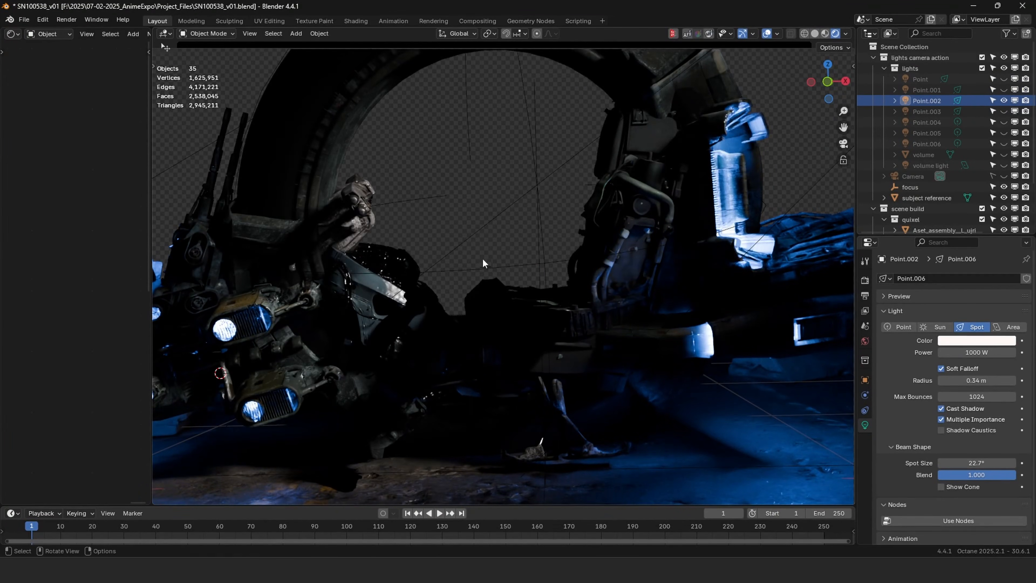
Show Point and Point.001 together with Point.002, and switch Point.003 on and off to compare its effect.
click(1003, 90)
click(1004, 79)
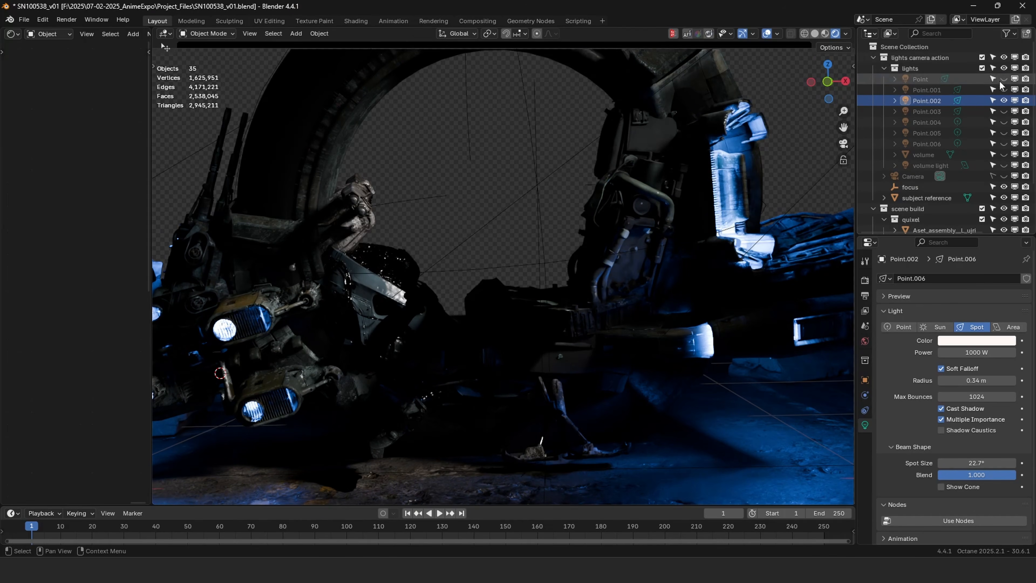
click(1003, 111)
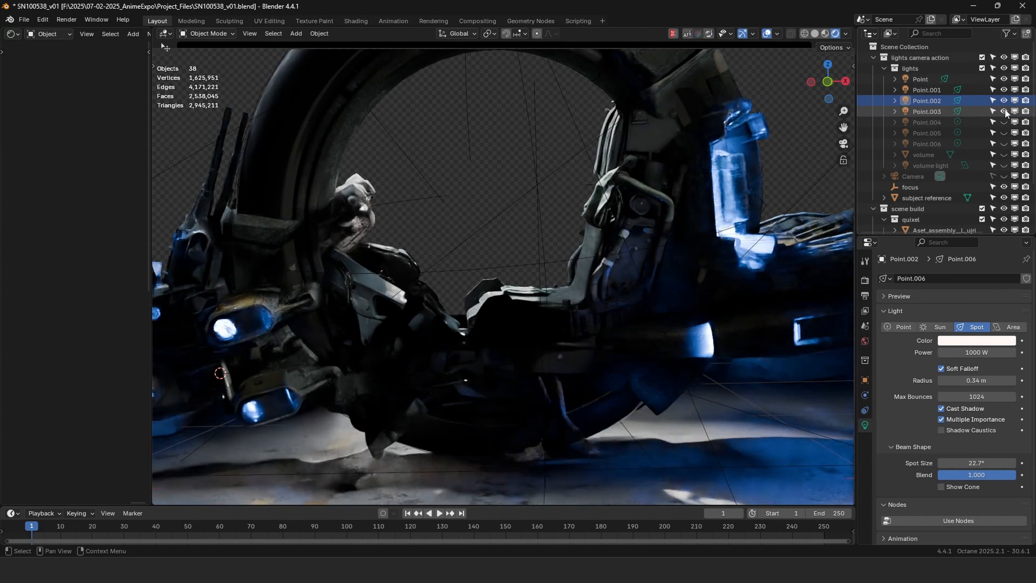
click(1004, 110)
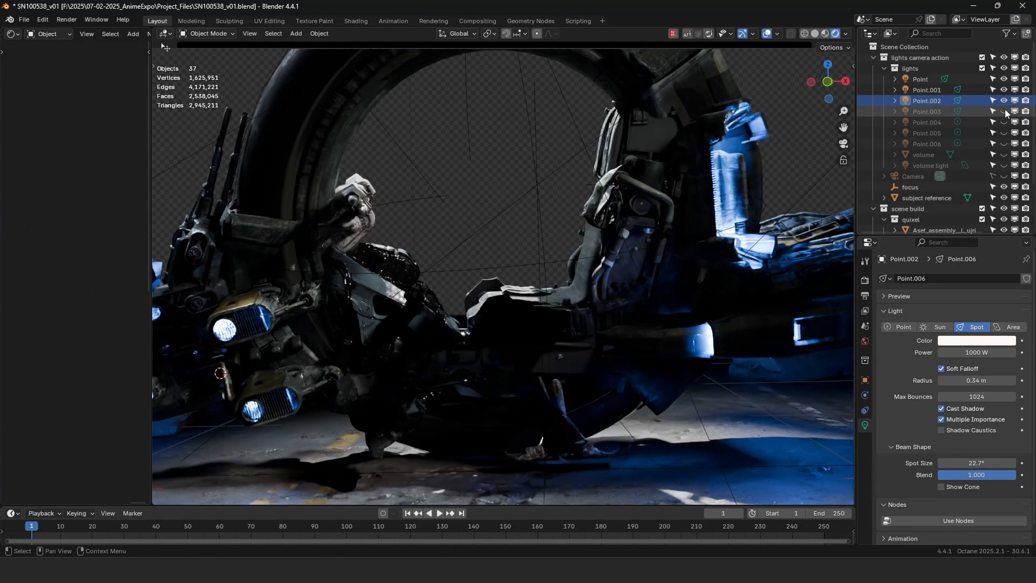
Hide Point, Point.001 and Point.002, show Point.003 through Point.006, and view them from outside the scene camera.
drag(1005, 100, 1004, 79)
click(1003, 111)
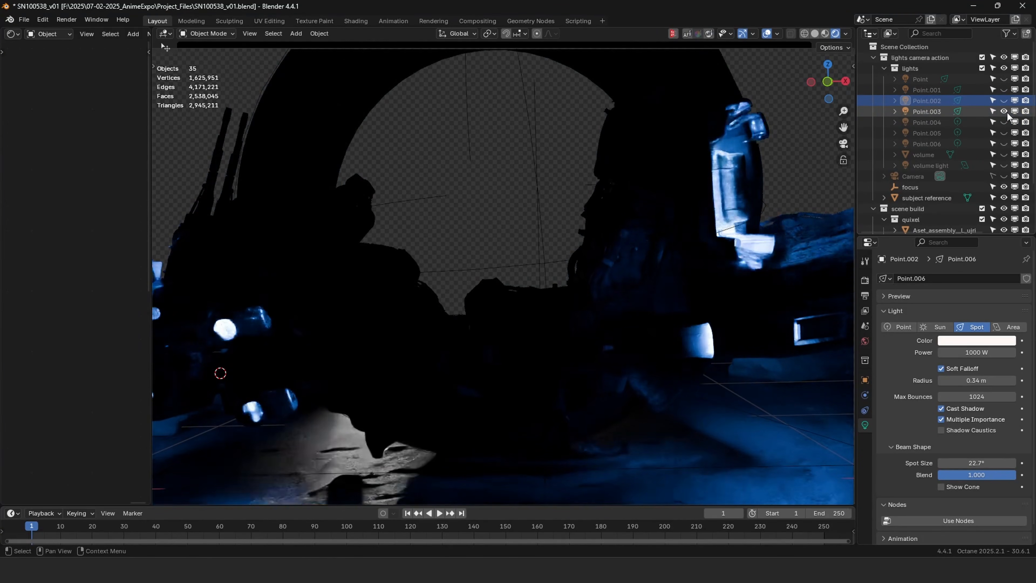
drag(1005, 122, 1005, 143)
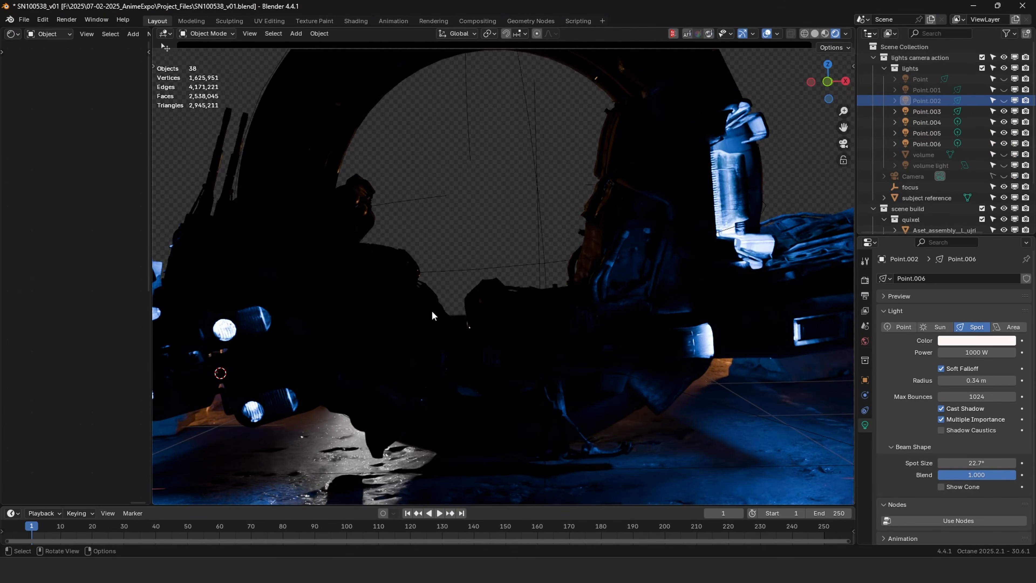
middle_drag(416, 294, 572, 204)
Show Point.002, Point and Point.001 again and check the combined lighting through the scene camera.
click(1004, 100)
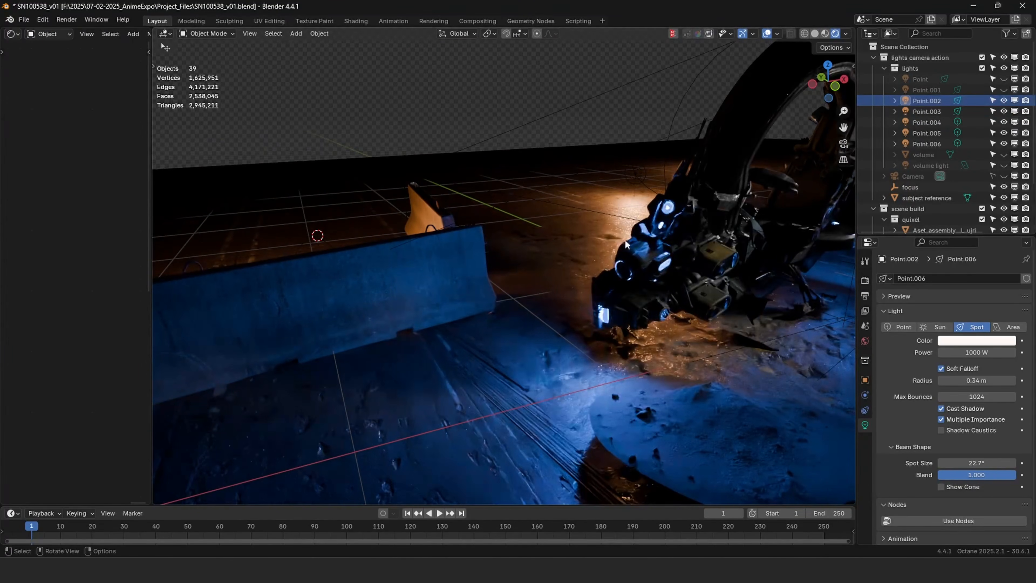
middle_drag(624, 239, 717, 155)
scroll(717, 156, up, 3)
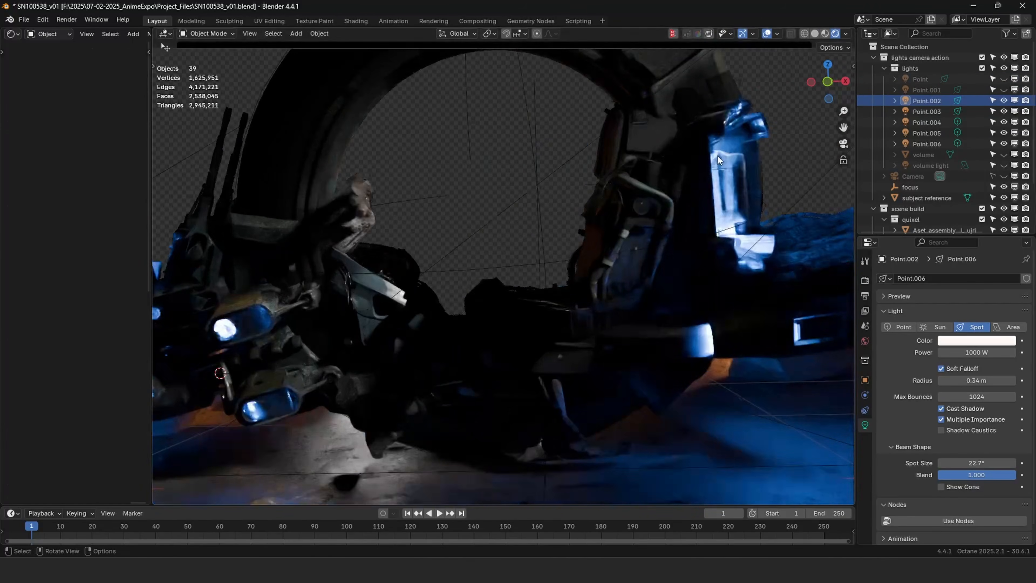
click(1004, 79)
click(1004, 90)
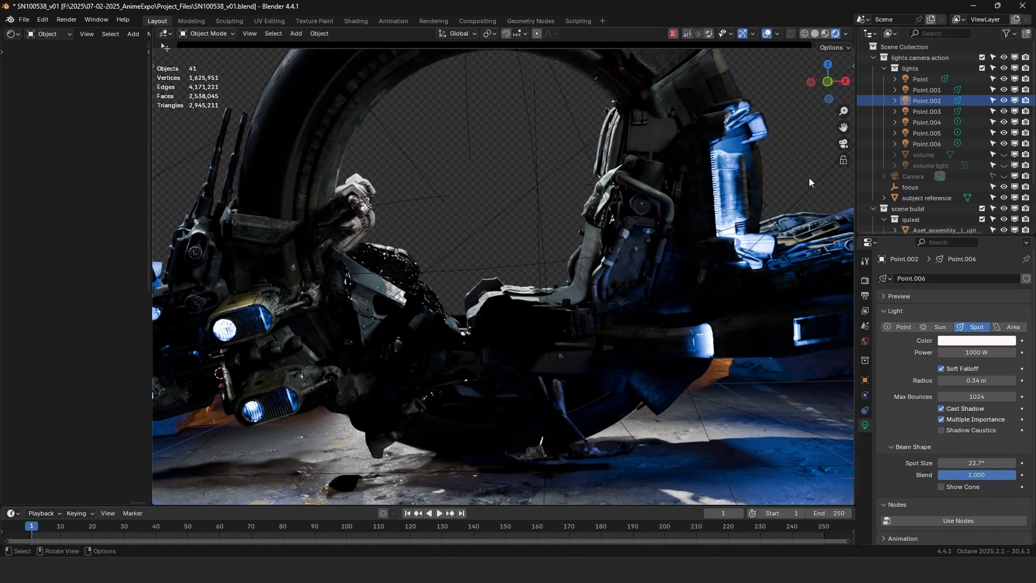
Show the volume object and view the haze around the bike from outside the scene camera.
click(1004, 155)
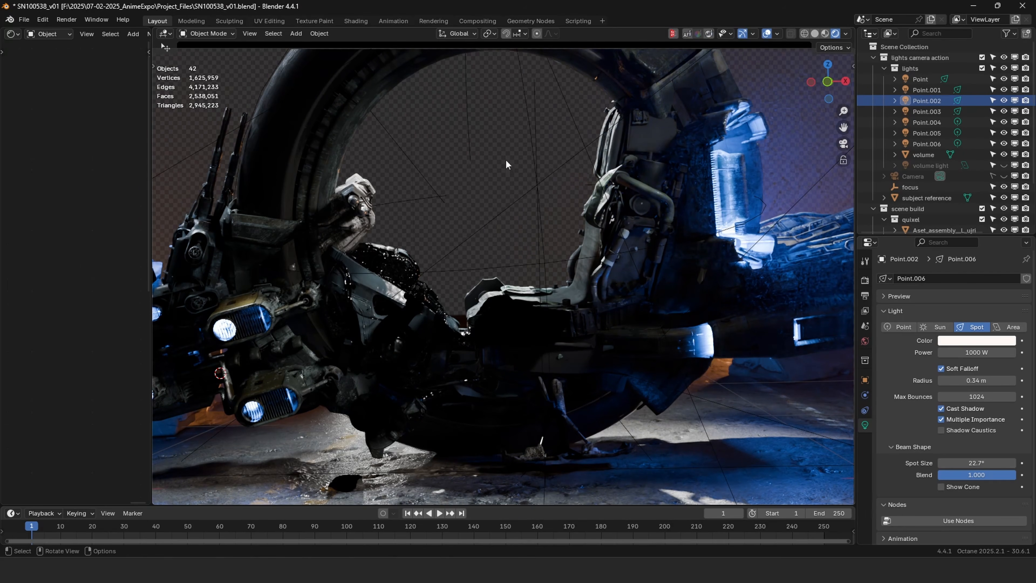
middle_drag(371, 139, 555, 229)
scroll(560, 136, down, 3)
shift+middle_drag(544, 120, 530, 156)
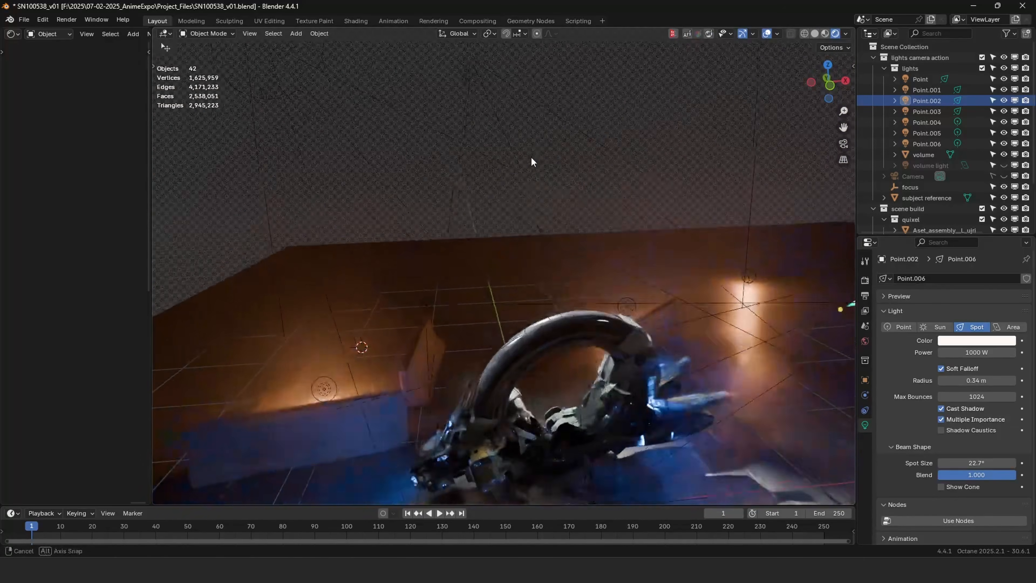
Try moving the orange light Point.004 and the spot light Point within the volume, and cancel both moves.
click(329, 394)
key(g)
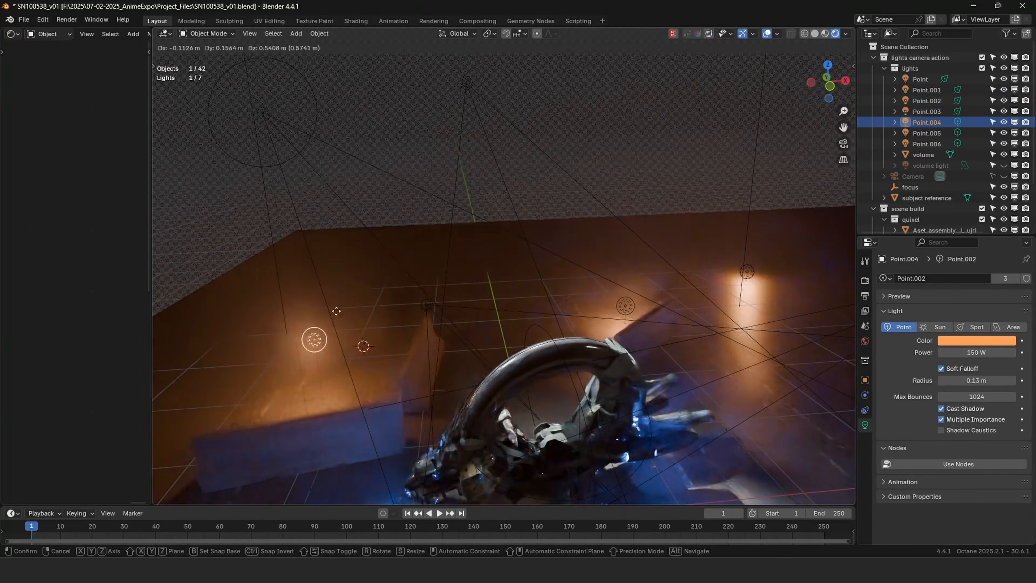
key(Escape)
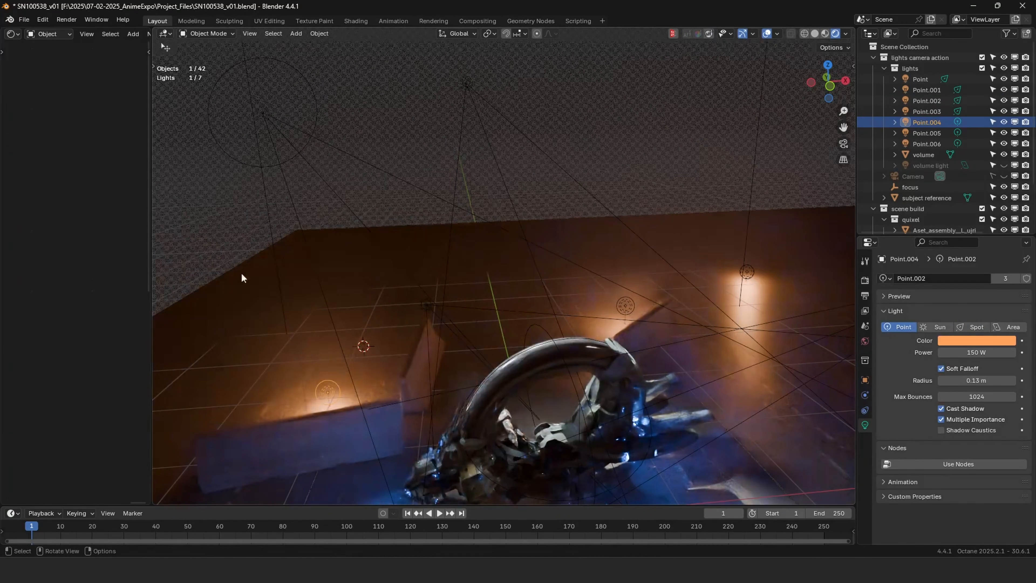
shift+middle_drag(462, 311, 491, 295)
click(321, 78)
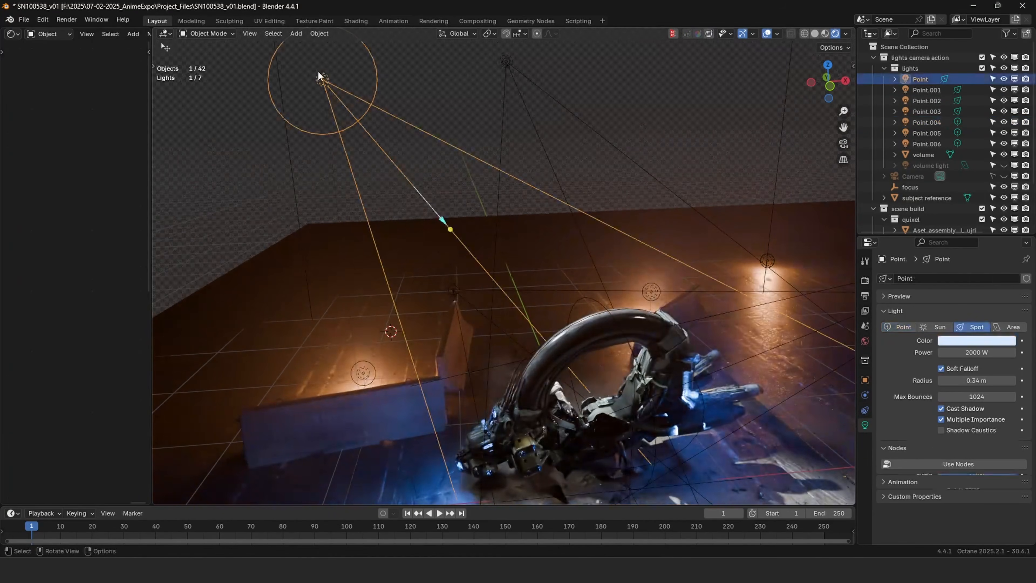
key(g)
key(Escape)
Select the overhead spot light Point.001 and bring up its ray visibility settings.
click(509, 65)
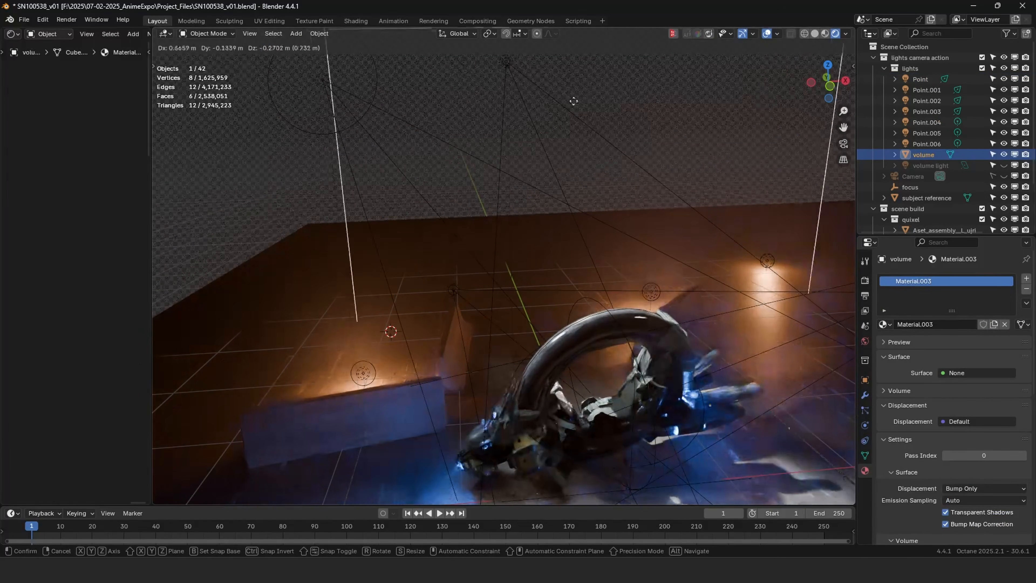
click(509, 66)
key(g)
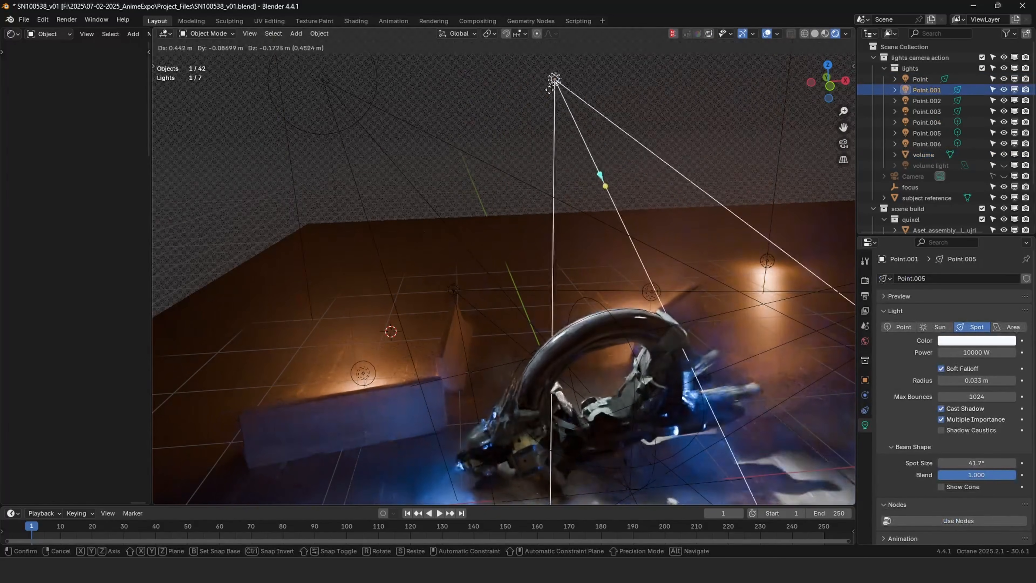
click(489, 76)
click(868, 379)
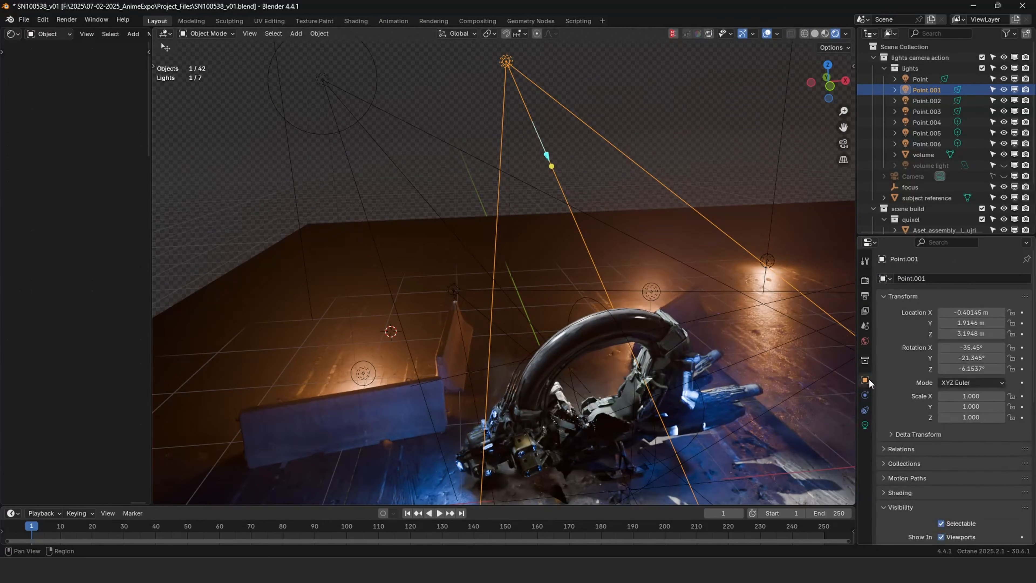
drag(935, 236, 934, 181)
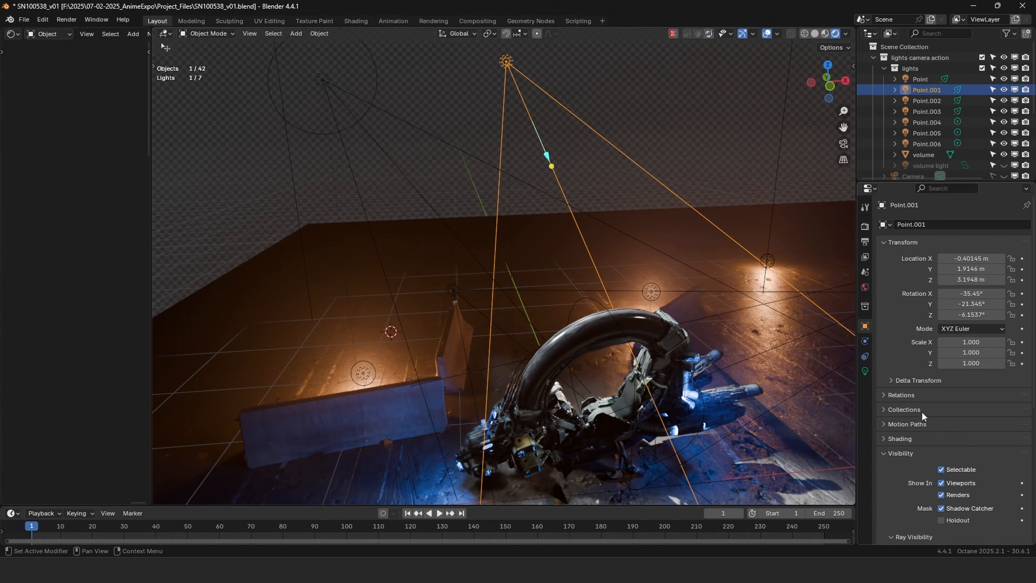
scroll(877, 402, down, 8)
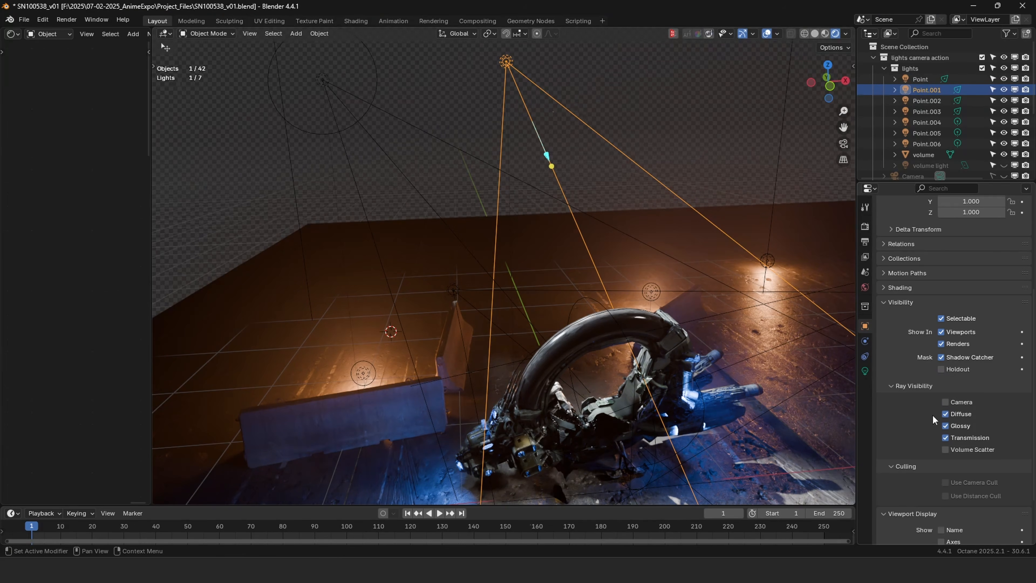
Try Volume Scatter ray visibility on Point.001, compare it on and off, check it through the scene camera, and turn it off.
click(946, 449)
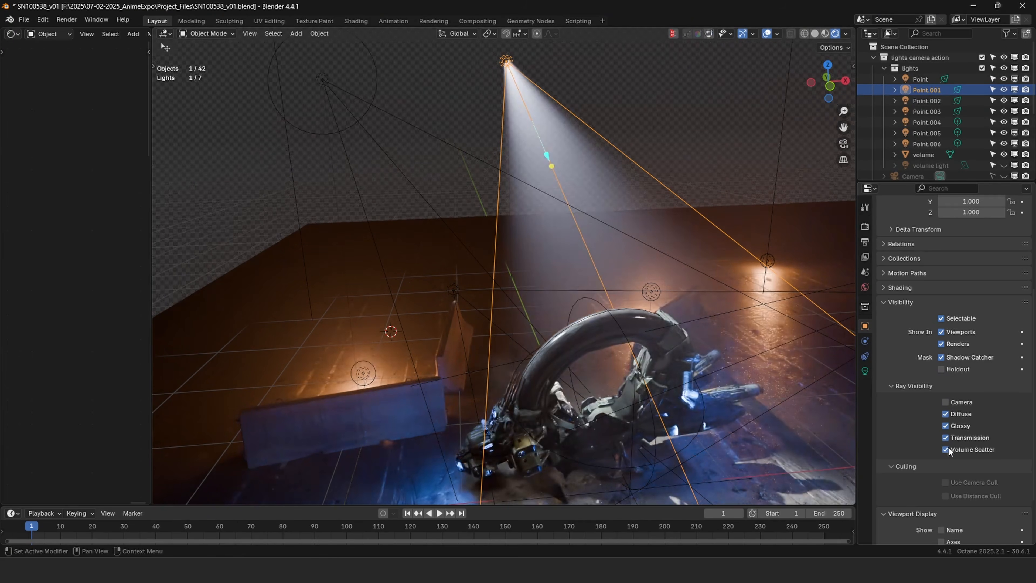
click(945, 449)
click(945, 449)
click(945, 449)
click(945, 449)
click(946, 449)
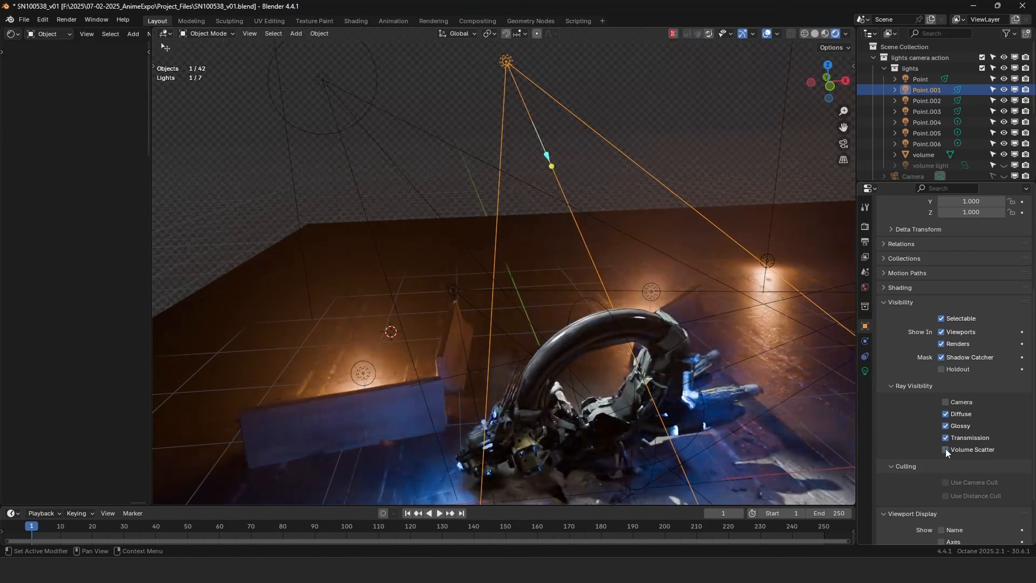
click(945, 449)
middle_drag(548, 195, 531, 135)
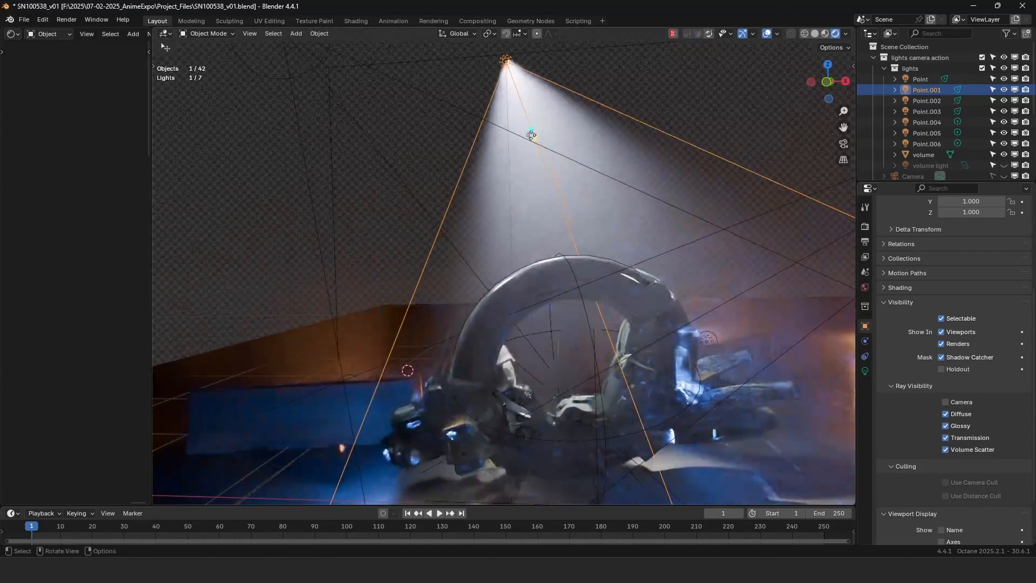
key(KP_0)
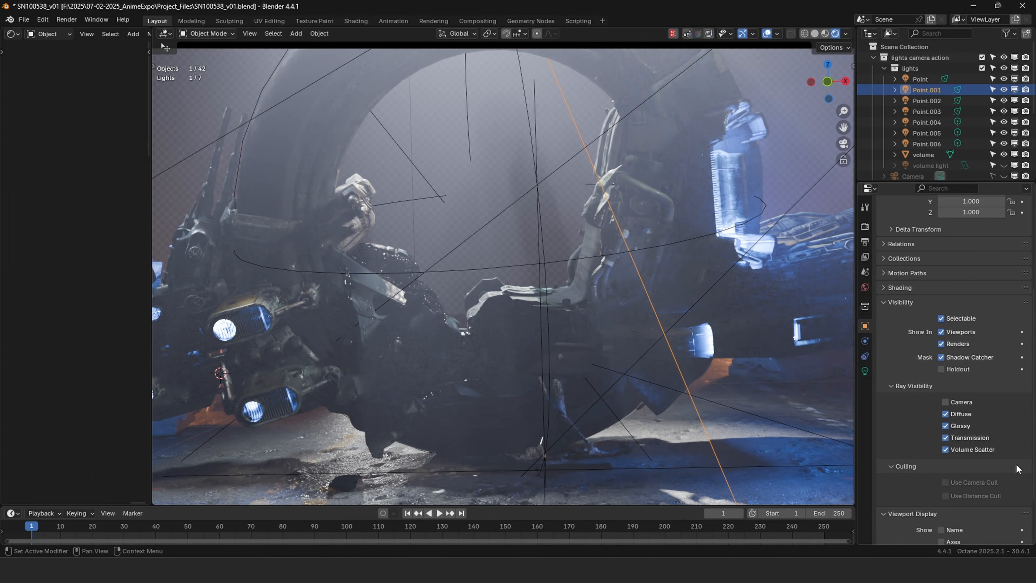
click(945, 451)
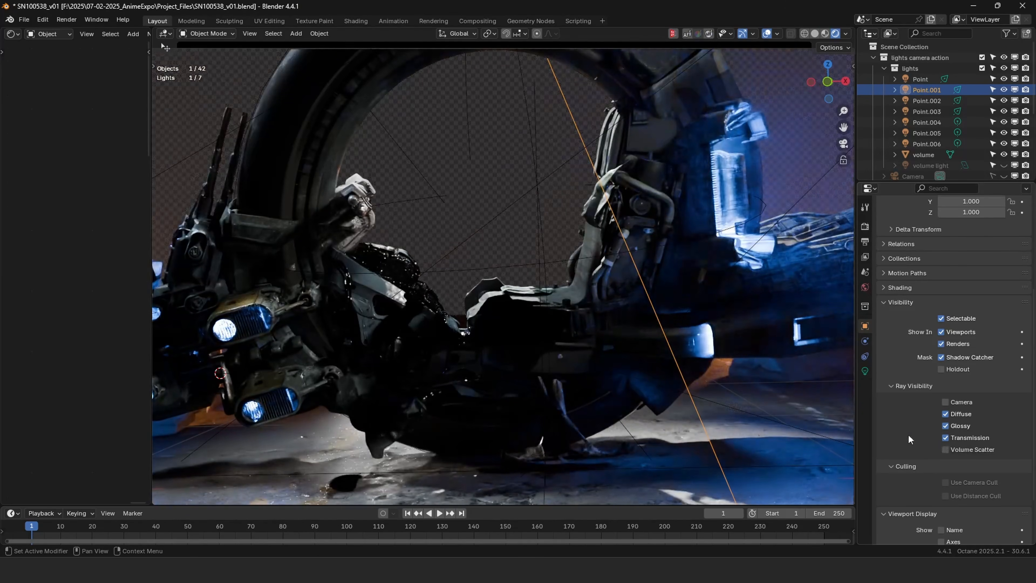
Select the volume light and make it visible in the scene.
scroll(923, 120, down, 2)
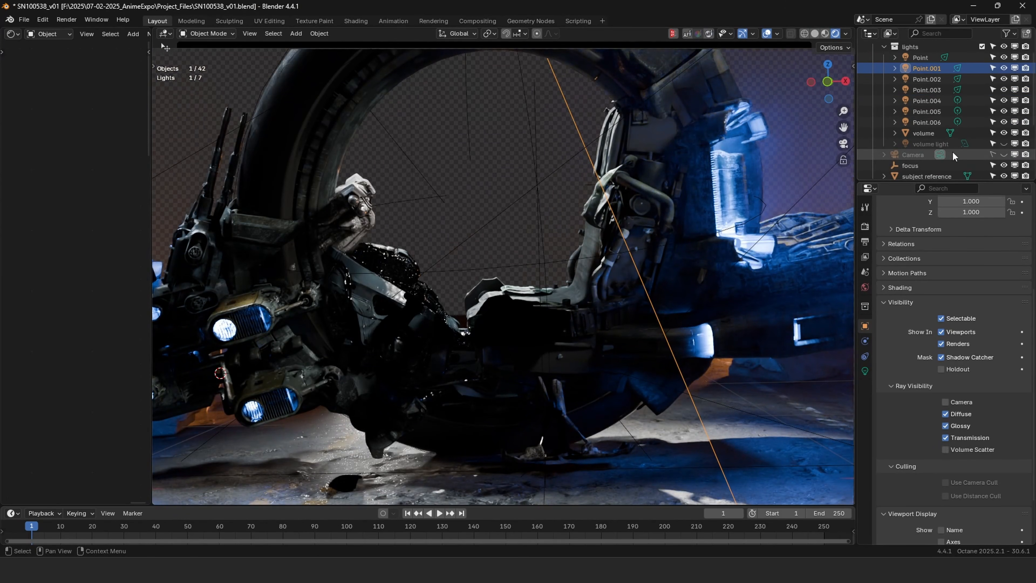
click(944, 143)
click(1004, 142)
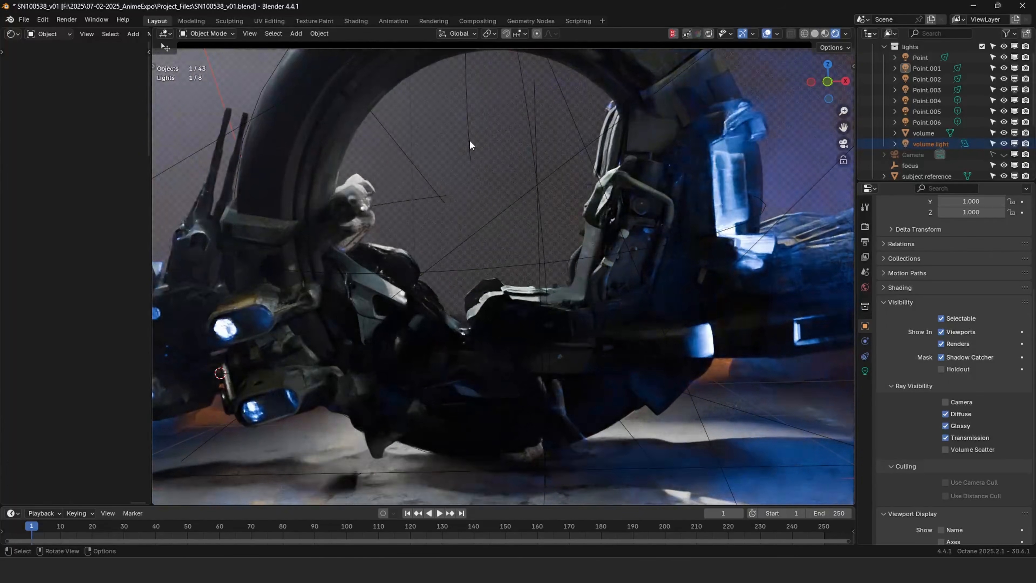
Try moving the volume light outside the scene camera's view, undo the move, and return to the camera.
scroll(471, 163, down, 5)
middle_drag(476, 187, 652, 245)
key(g)
click(542, 225)
key(g)
right_click(791, 257)
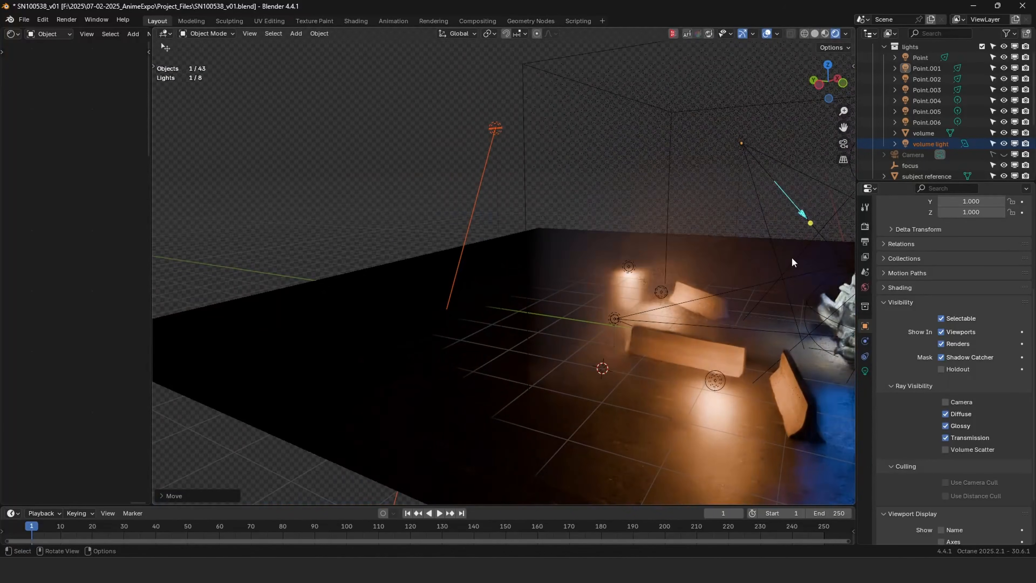
key(ctrl+z)
key(ctrl+z)
key(ctrl+shift+z)
key(KP_0)
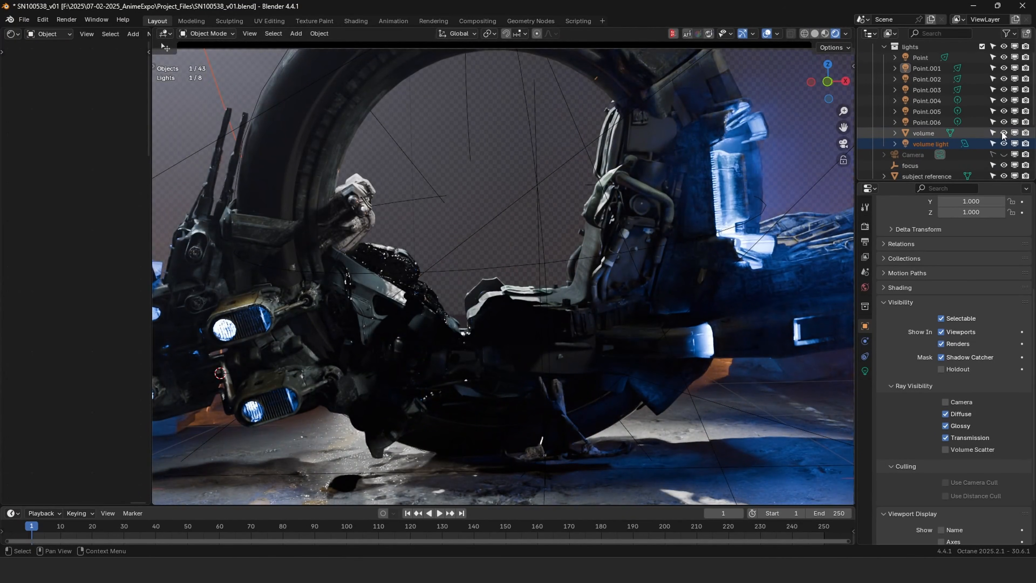
Hide the lights Point through Point.006 to isolate the volume light, and examine its glow from outside the scene camera.
drag(1005, 126, 1007, 60)
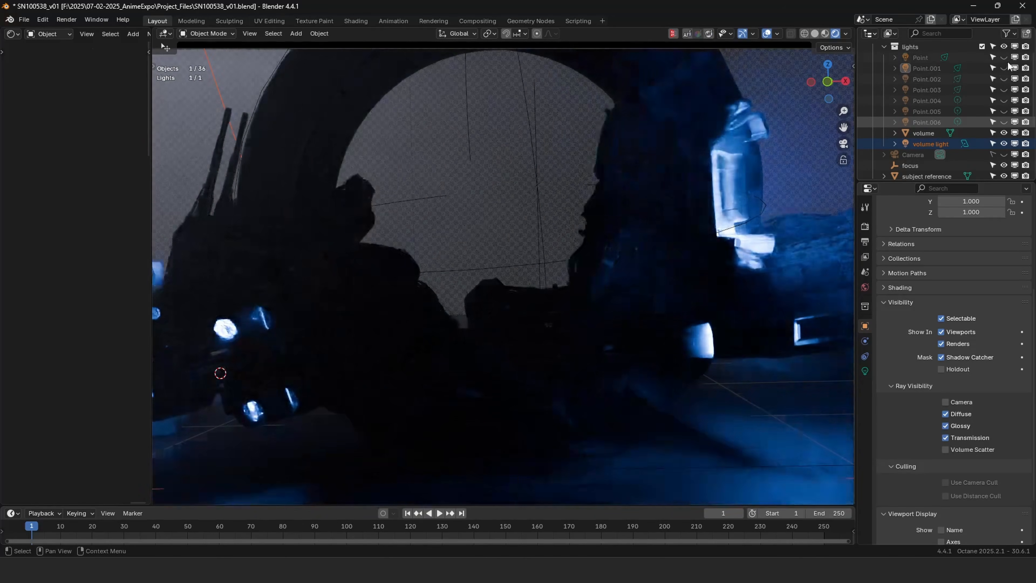
key(alt+a)
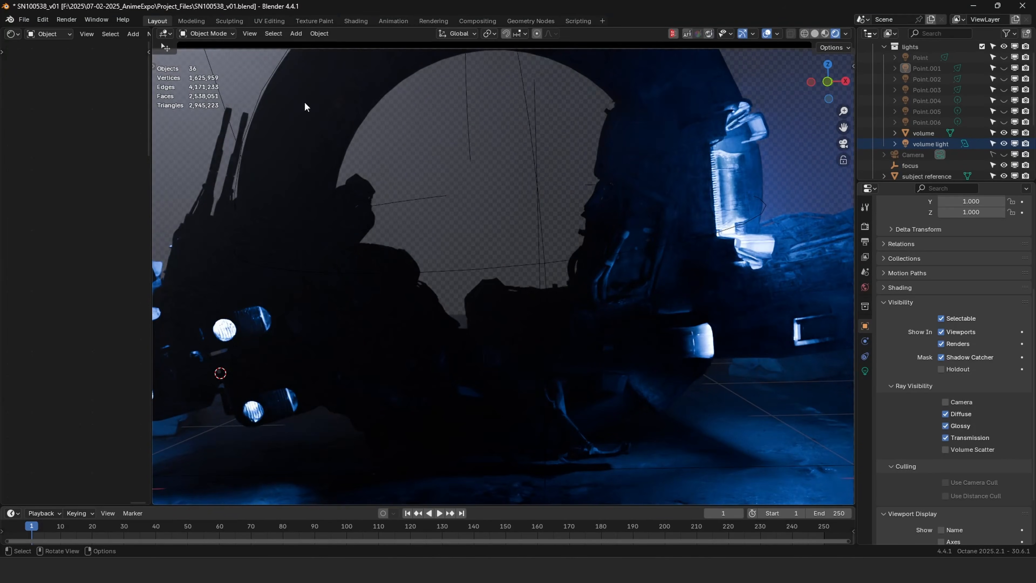
key(KP_0)
middle_drag(604, 219, 439, 117)
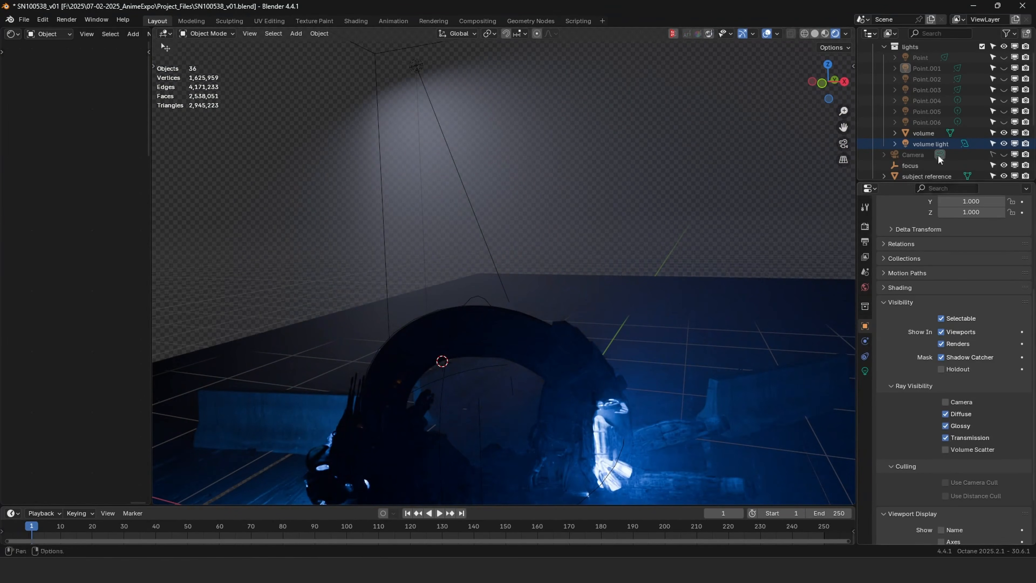
Enable Diffuse, Glossy and Transmission ray visibility on the volume light and examine how it lights the ground around the bike.
click(933, 143)
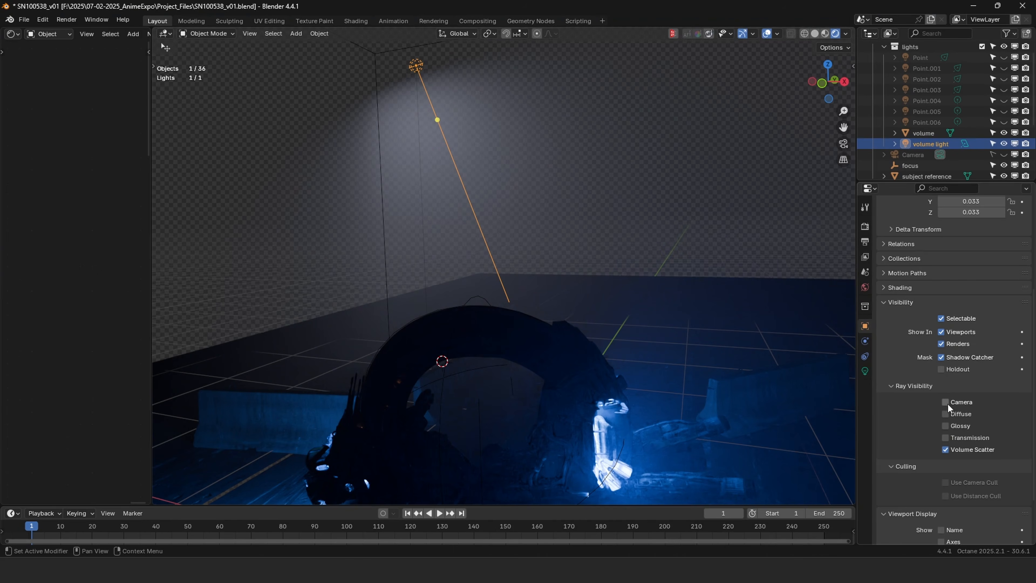
drag(945, 413, 945, 437)
mouse_move(779, 370)
middle_down()
mouse_move(668, 360)
mouse_move(583, 212)
mouse_move(581, 127)
middle_up()
mouse_move(762, 395)
shift+middle_down()
mouse_move(418, 134)
mouse_move(391, 49)
shift+middle_up()
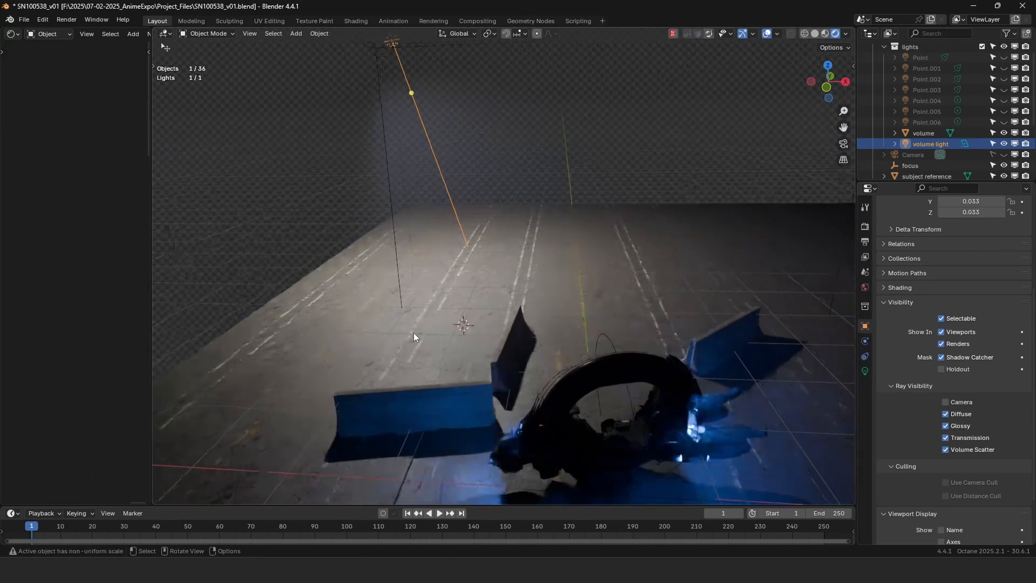
middle_drag(413, 333, 406, 316)
shift+middle_drag(470, 316, 481, 378)
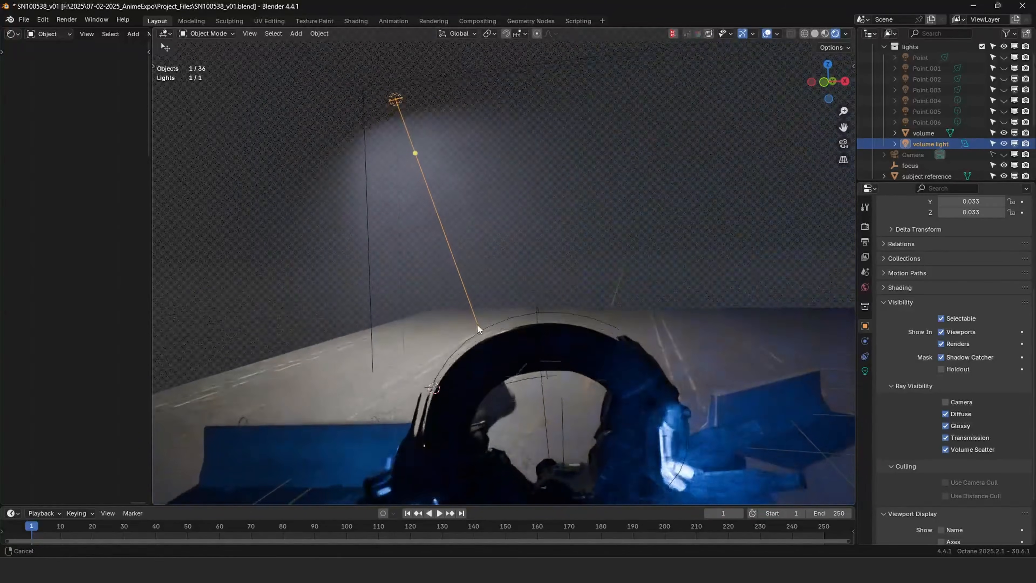
middle_drag(566, 299, 544, 333)
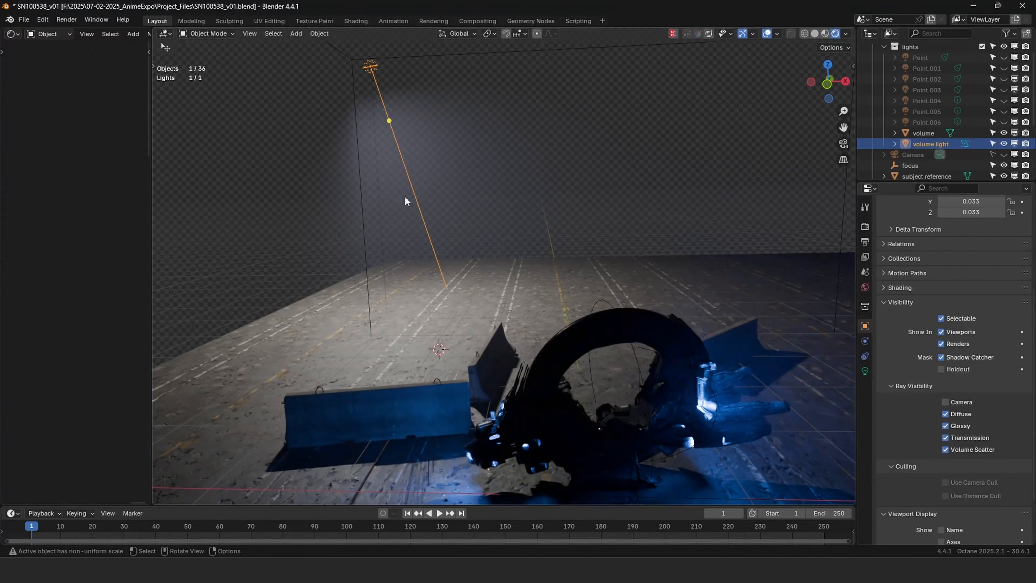
middle_drag(486, 301, 477, 288)
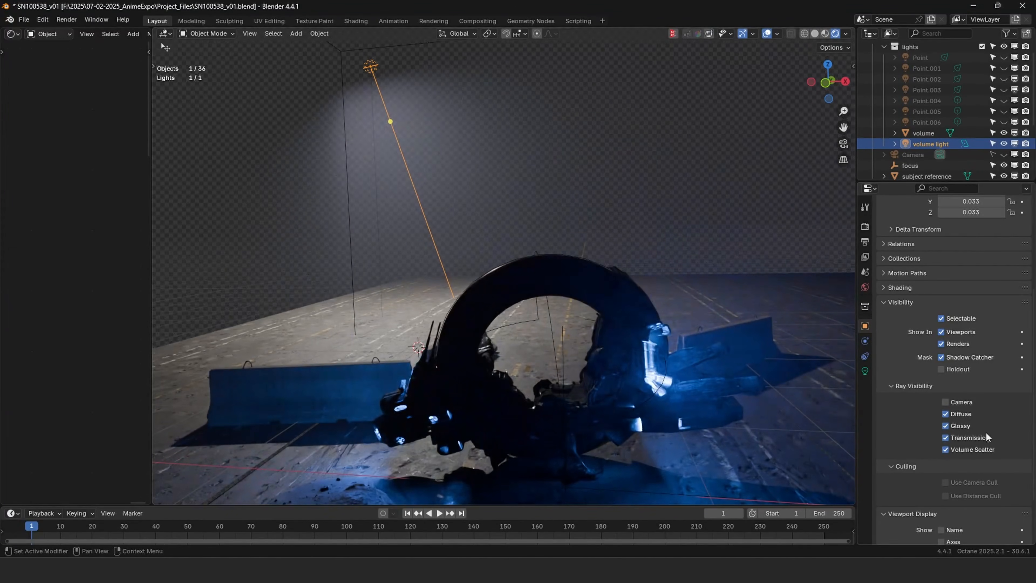
Turn off the volume light's Diffuse, Glossy and Transmission rays, toggle Volume Scatter to leave it on, and return to the scene camera.
drag(945, 413, 946, 439)
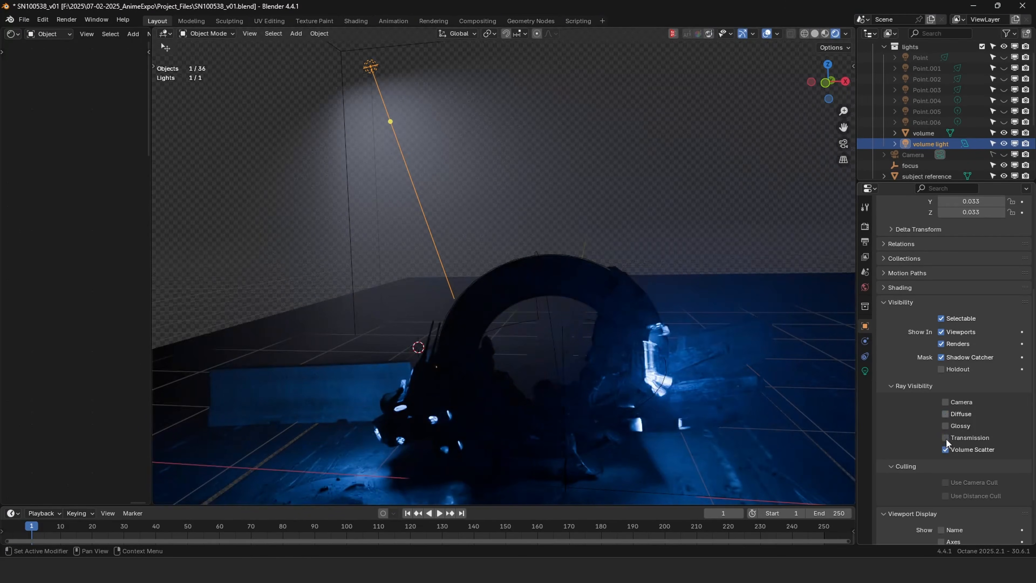
click(945, 449)
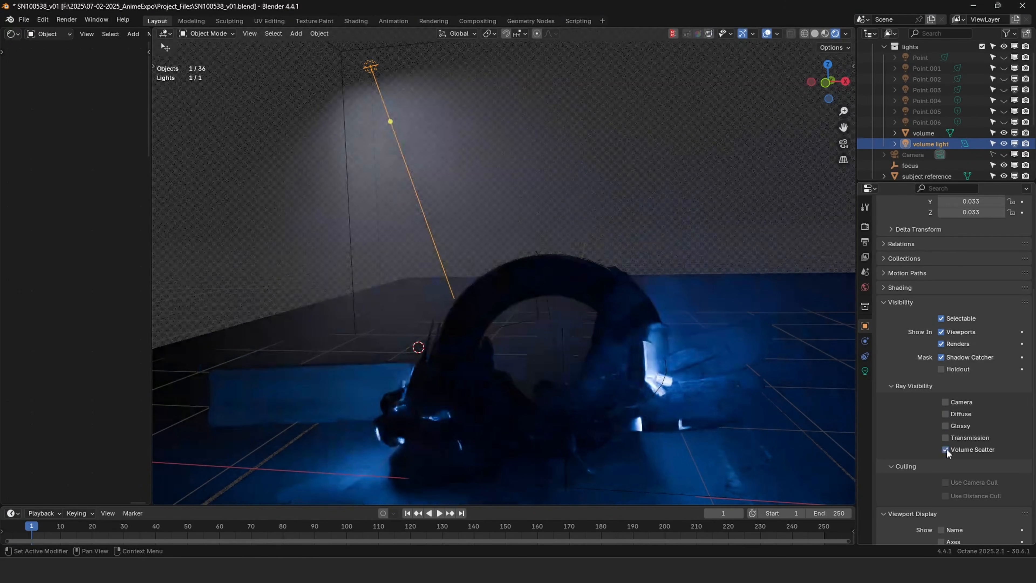
click(945, 449)
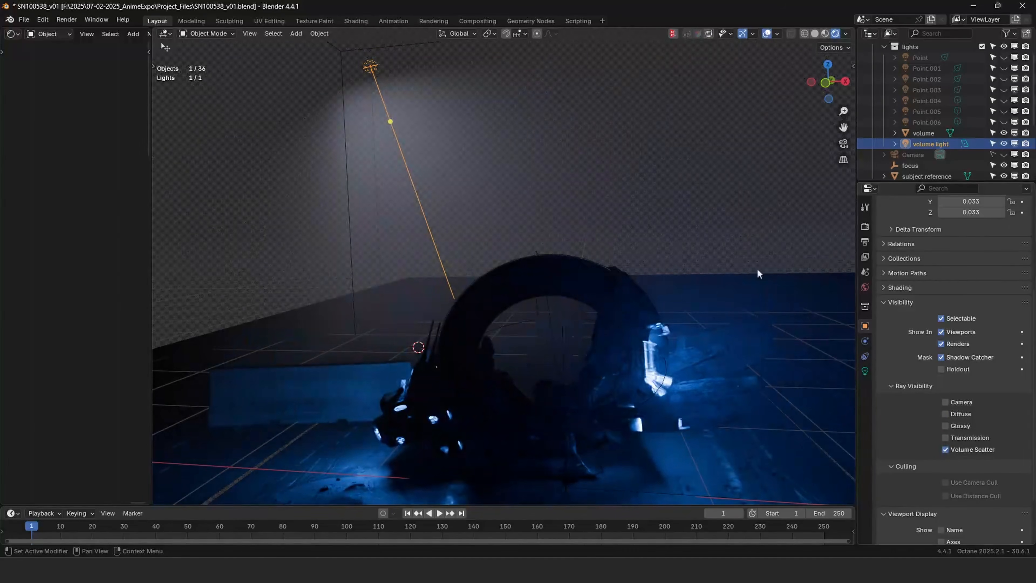
key(KP_0)
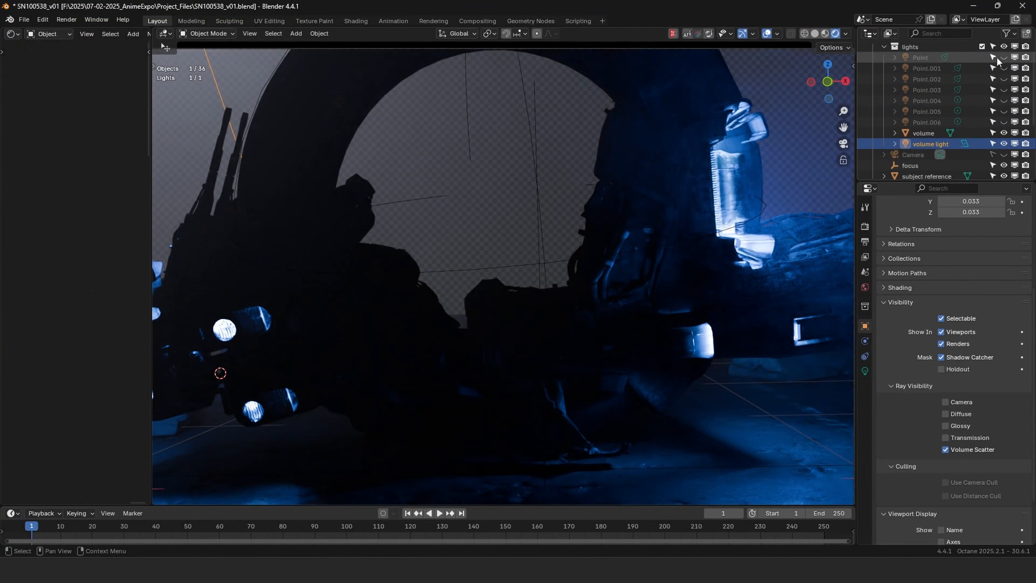
Show the lights Point through Point.006 again and compare the scene with the volume light hidden and shown.
drag(1004, 57, 999, 121)
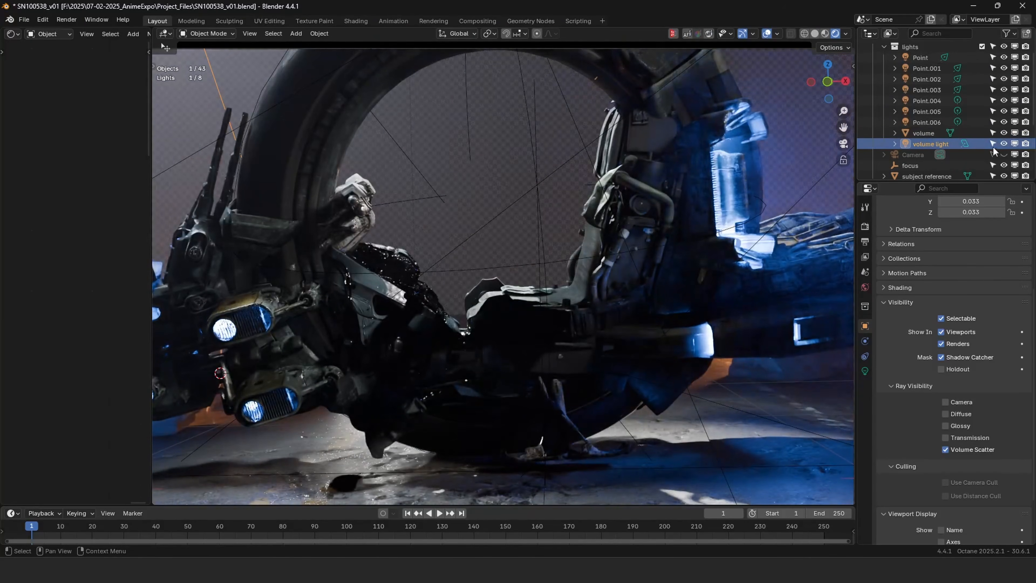
click(1003, 141)
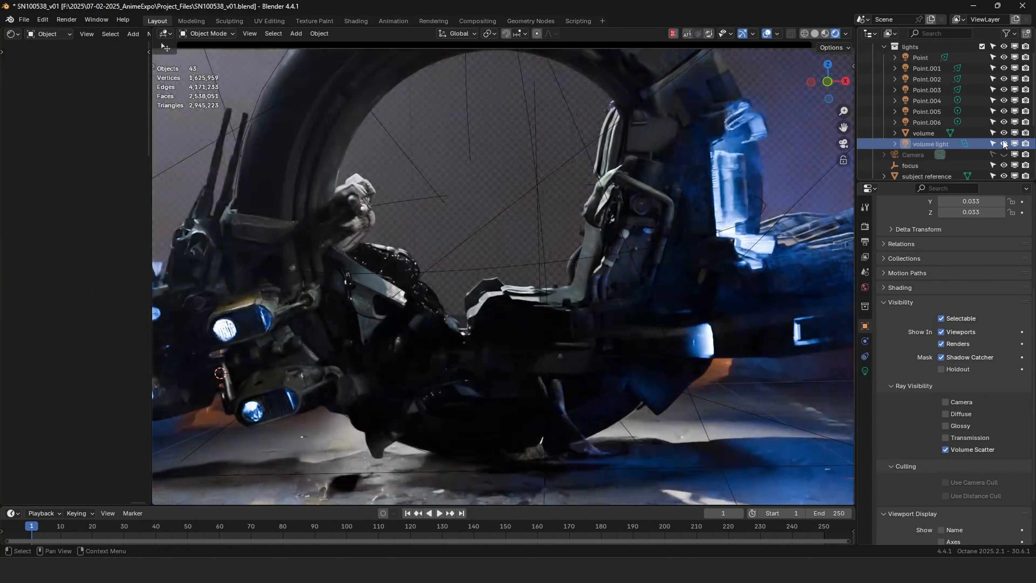
click(1003, 142)
Select the volume light and try moving and rotating it behind the bike's ring in the camera view.
click(922, 142)
key(g)
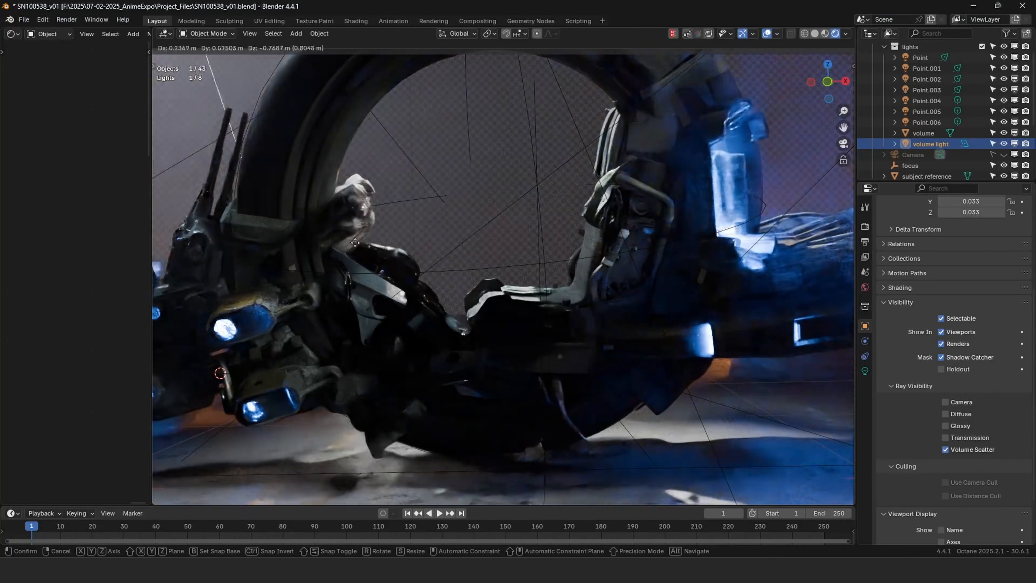
click(492, 248)
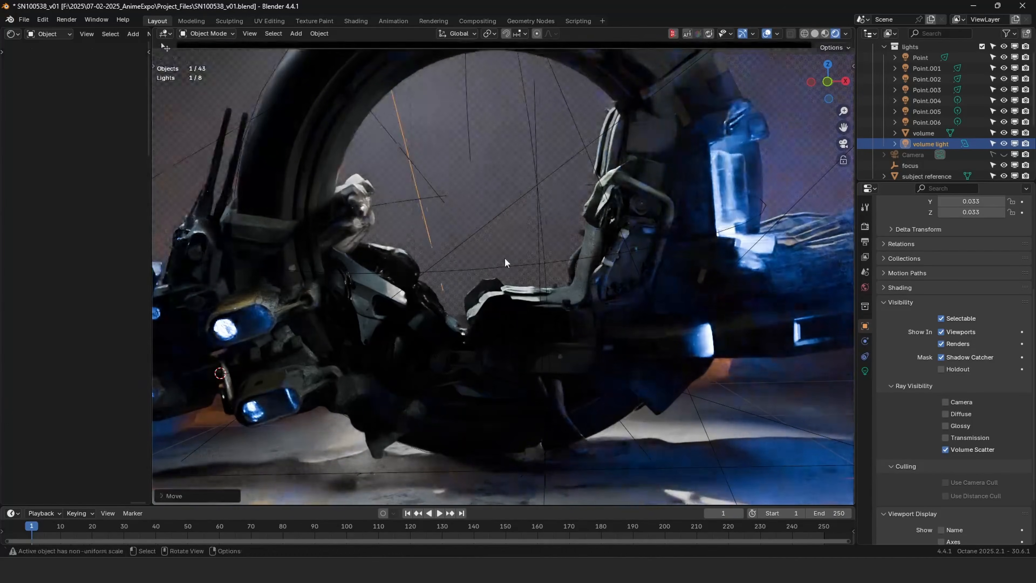
key(r)
key(r)
click(511, 227)
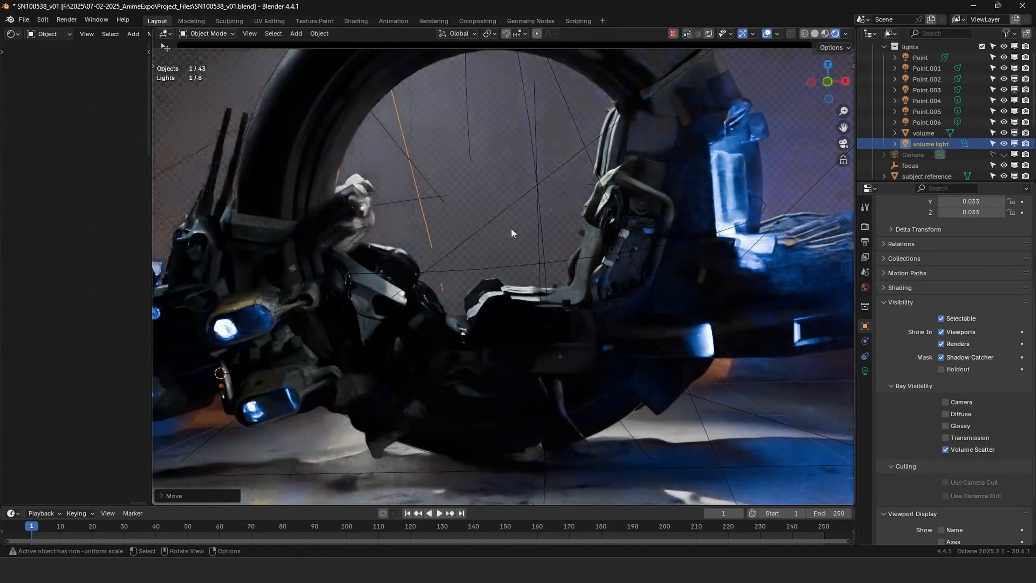
key(g)
click(438, 204)
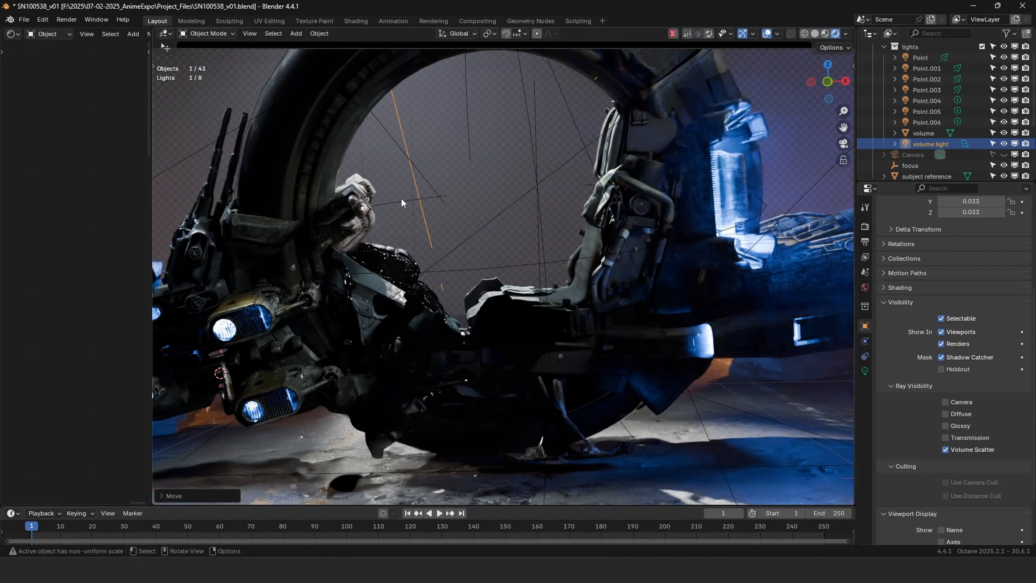
Try a red color and 1685.8 W of power on the volume light and reposition it behind the ring.
click(865, 370)
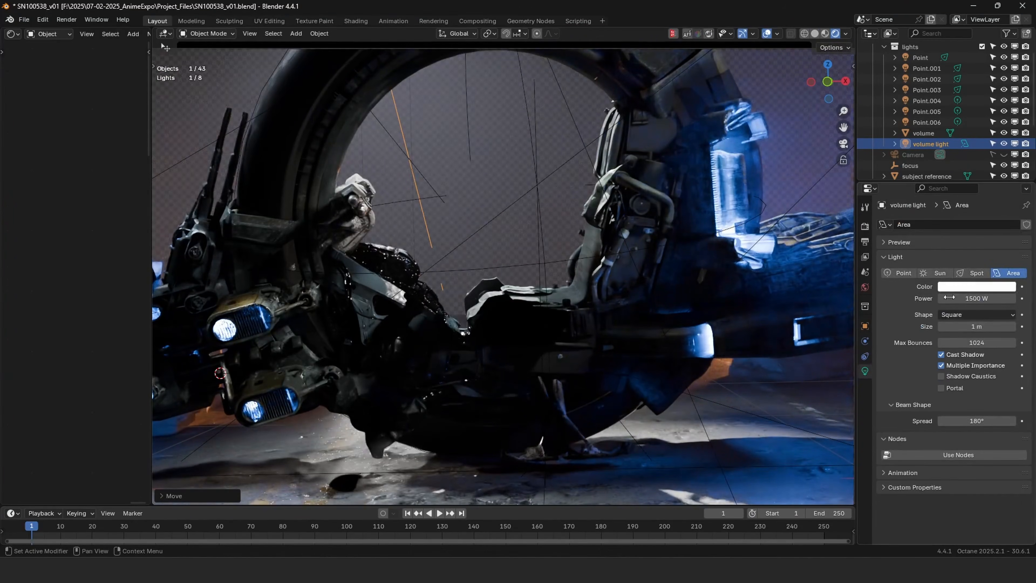
click(974, 287)
drag(958, 164, 953, 205)
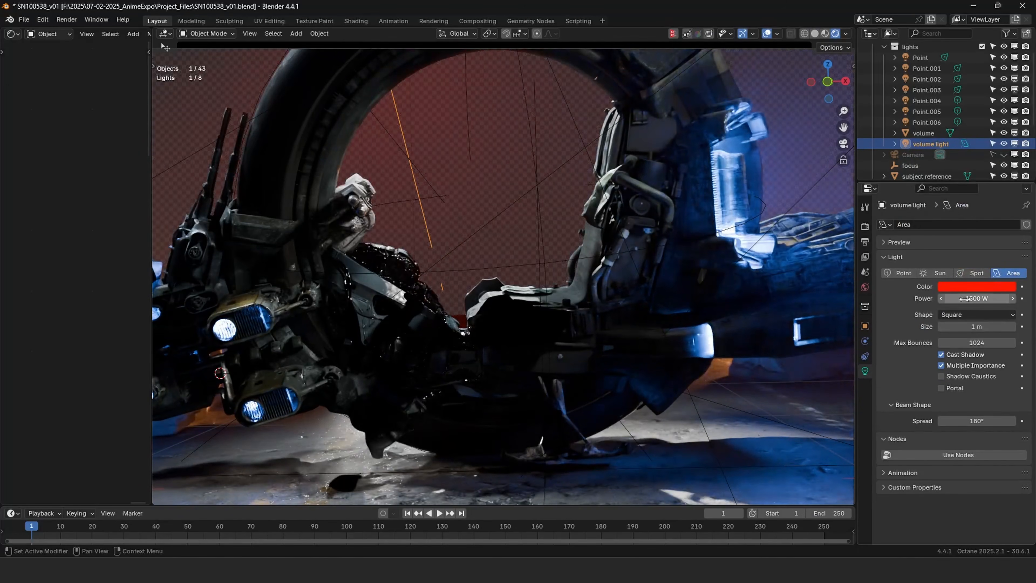
drag(965, 298, 892, 294)
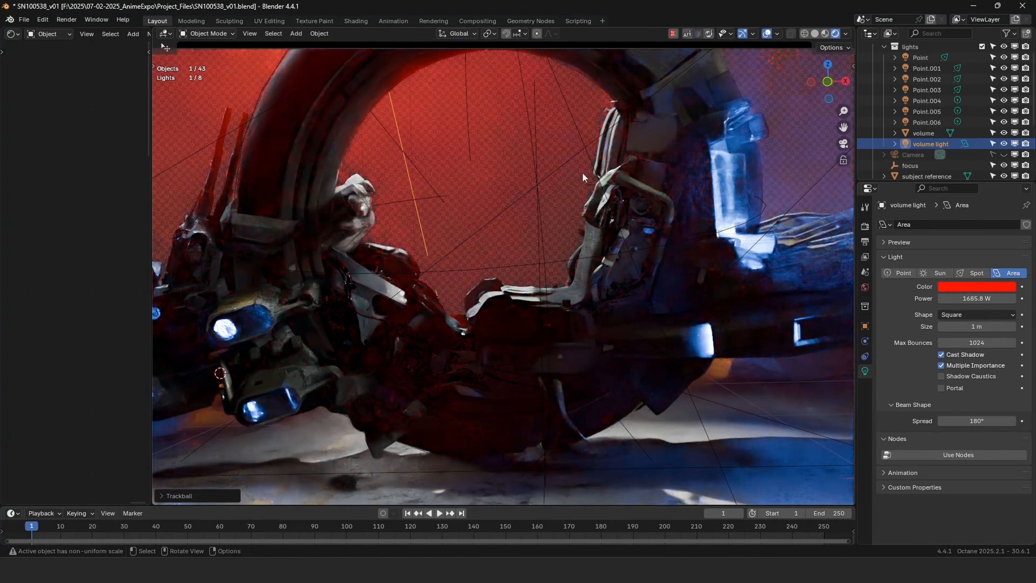
key(g)
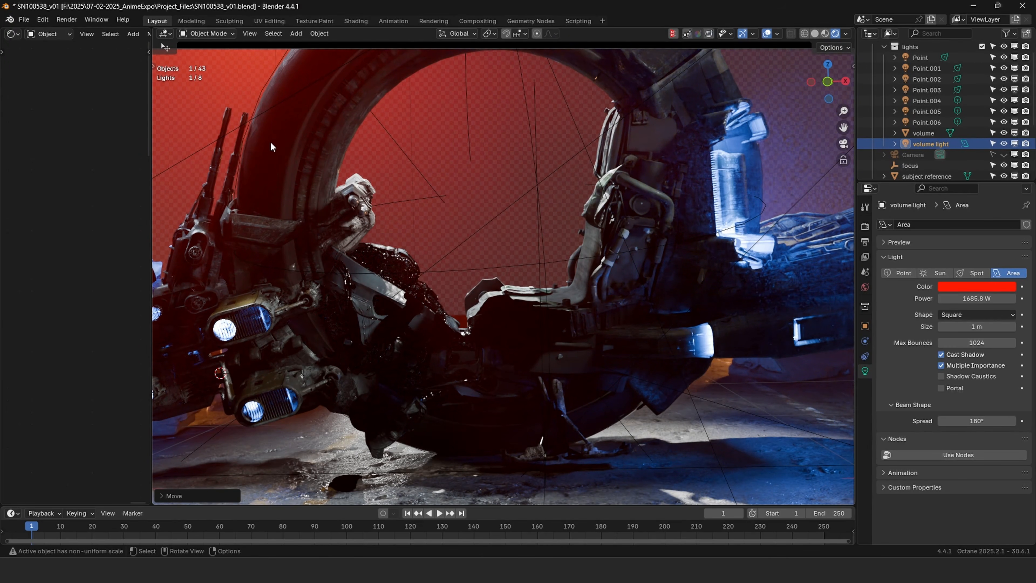
Undo the volume light's color, power and placement changes.
key(ctrl+z)
key(ctrl+z)
key(ctrl+z)
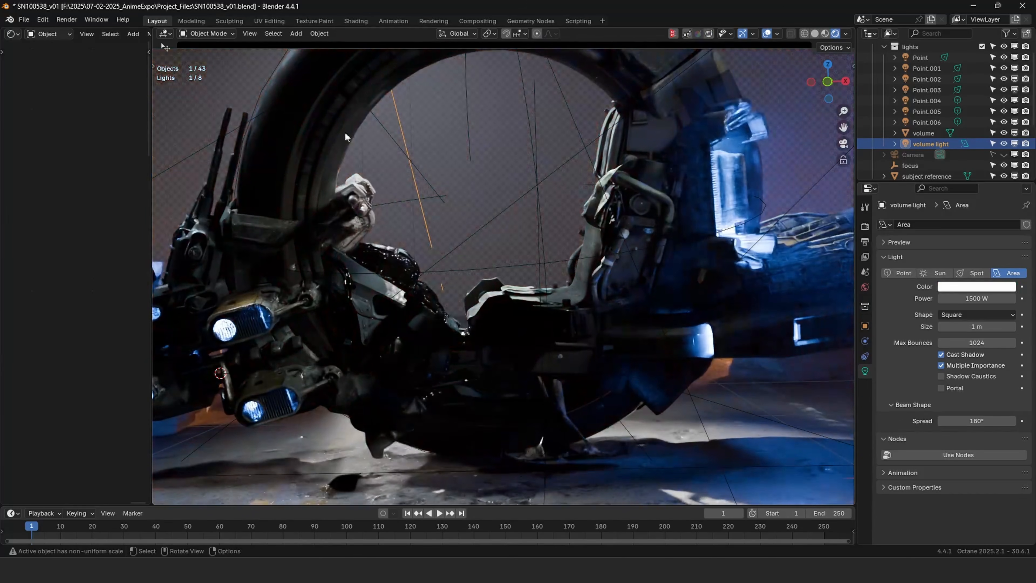
Examine the complete lighting setup around the bike from several outside angles and compare it with the scene camera's view.
middle_drag(436, 126, 364, 124)
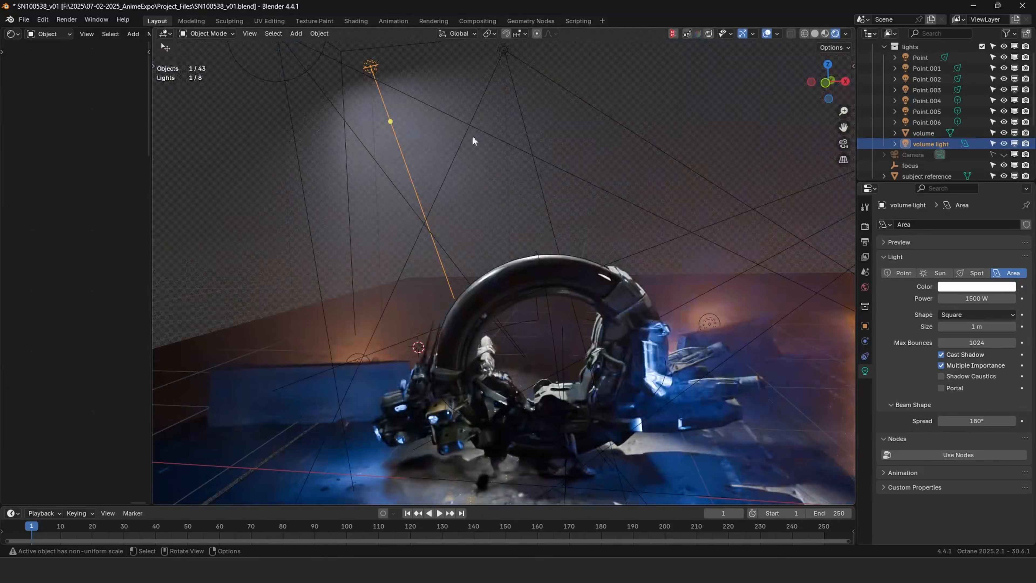
middle_drag(614, 323, 666, 215)
middle_drag(567, 294, 798, 248)
middle_drag(548, 262, 703, 335)
click(655, 348)
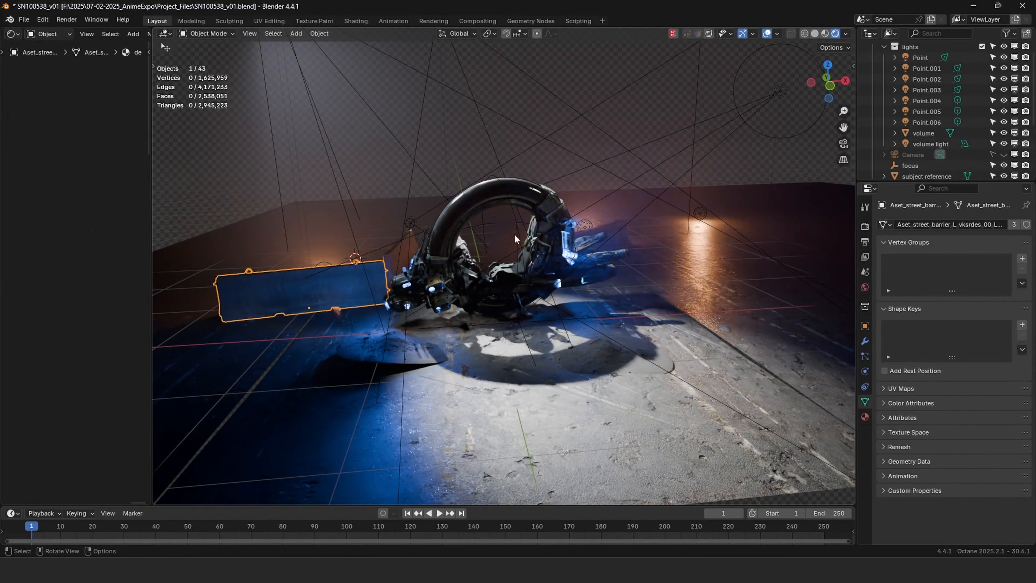
key(KP_0)
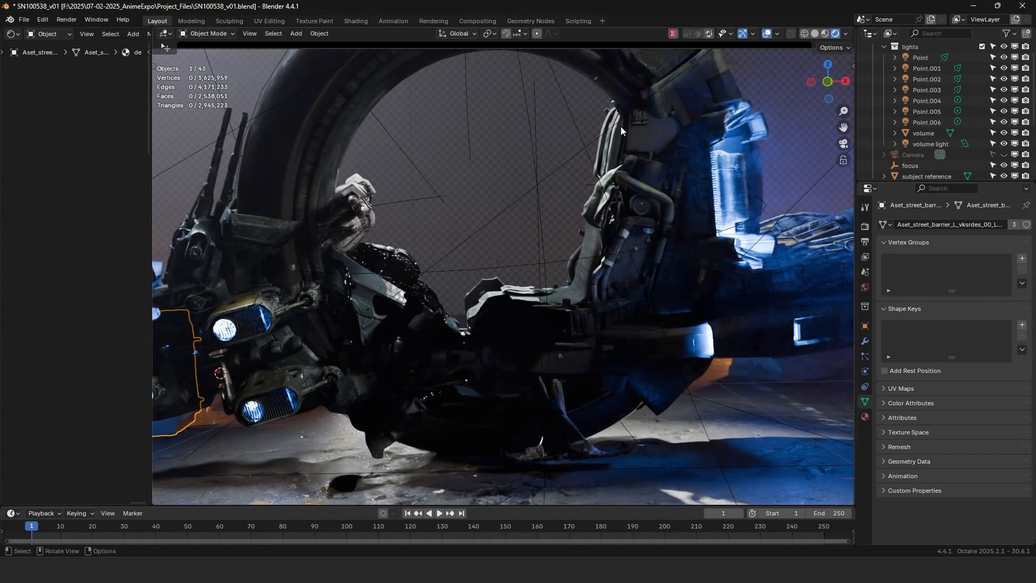
key(KP_0)
Select the sphere-shaped empty around the ring bike and try rotating the bike freely with it.
click(714, 350)
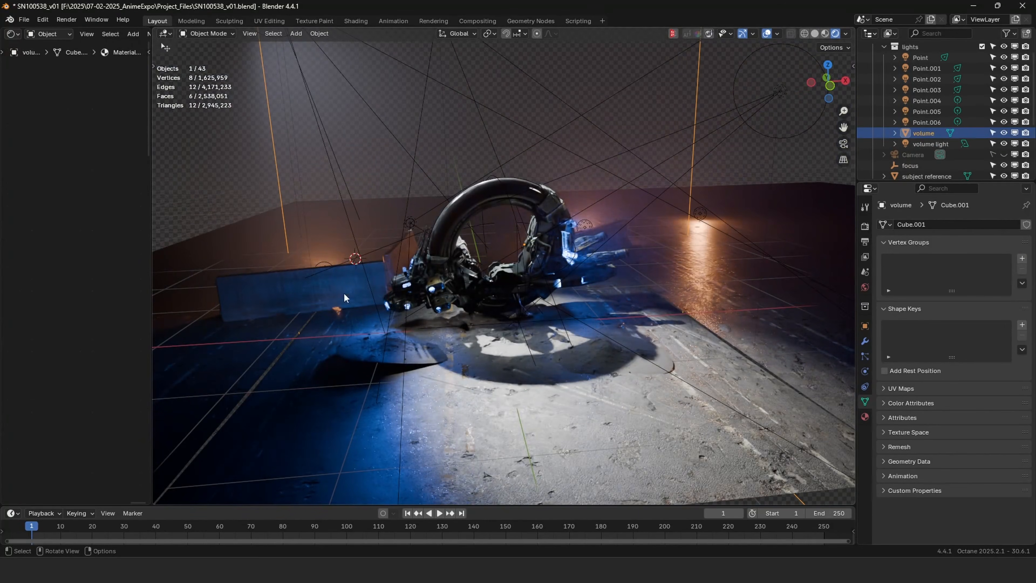
middle_drag(400, 281, 501, 166)
click(501, 167)
click(507, 168)
click(526, 169)
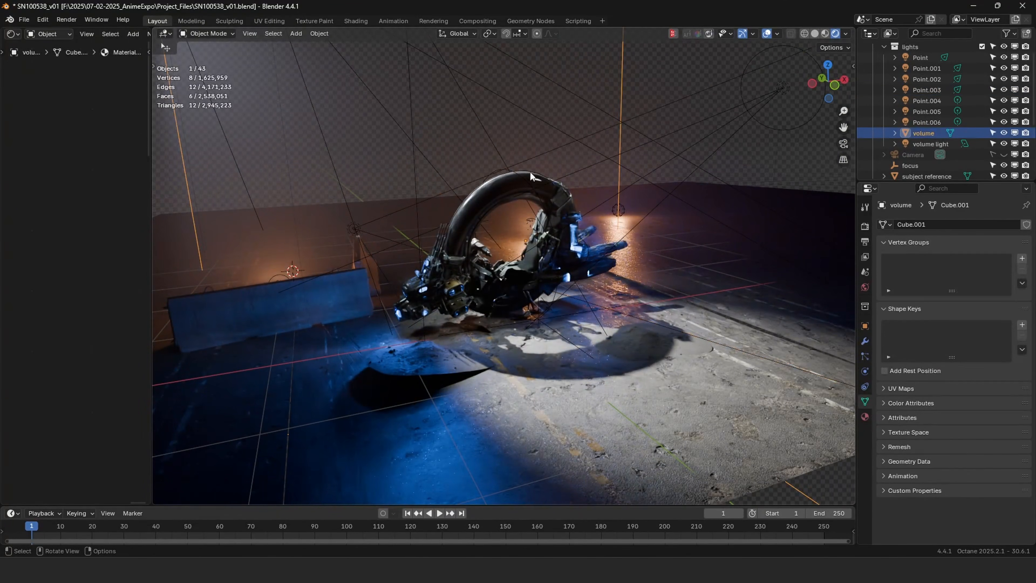
click(519, 175)
key(r)
key(r)
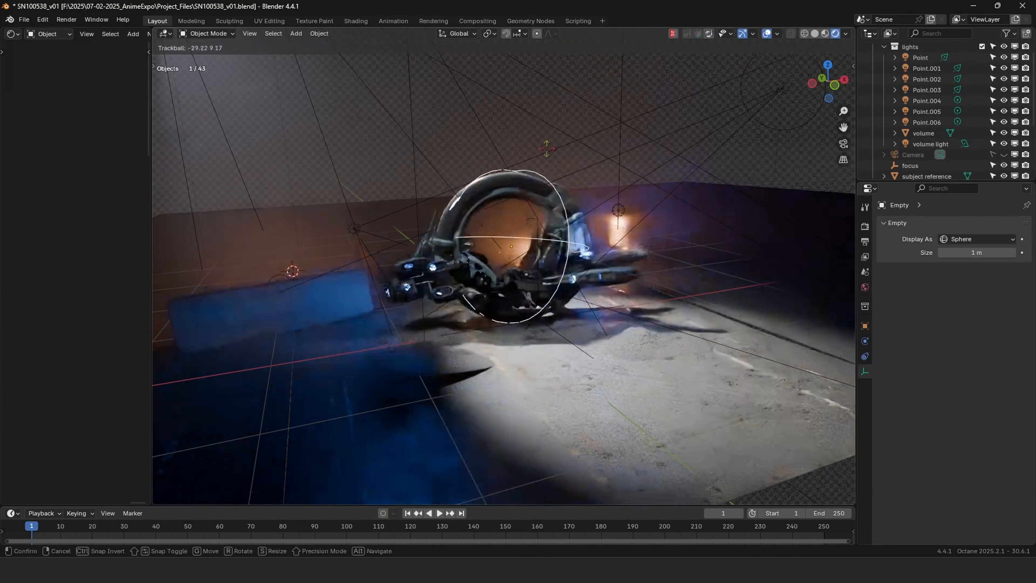
click(520, 196)
Try another free rotation of the bike's empty from a closer view and cancel it.
middle_drag(521, 196, 536, 180)
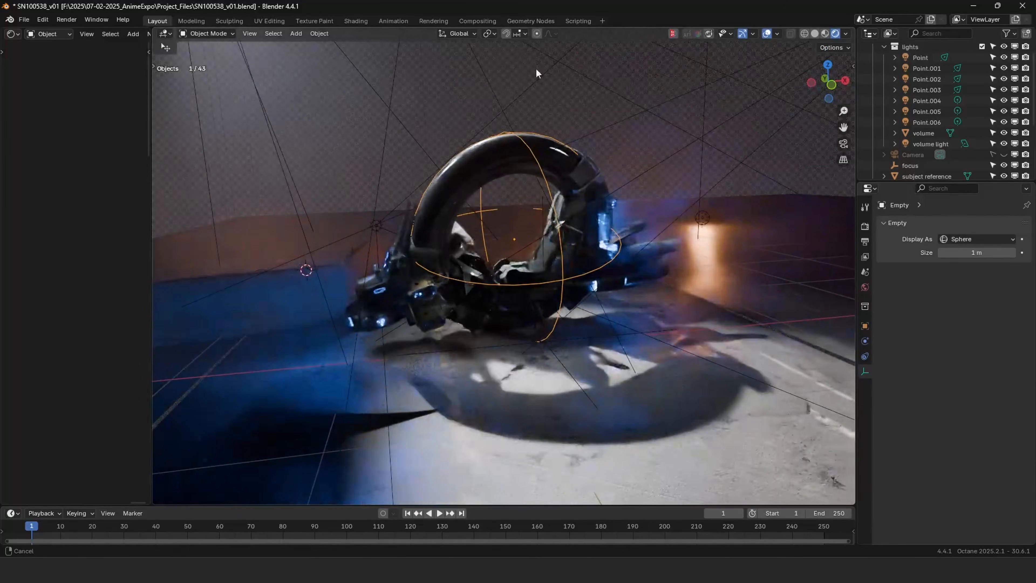
scroll(536, 180, up, 3)
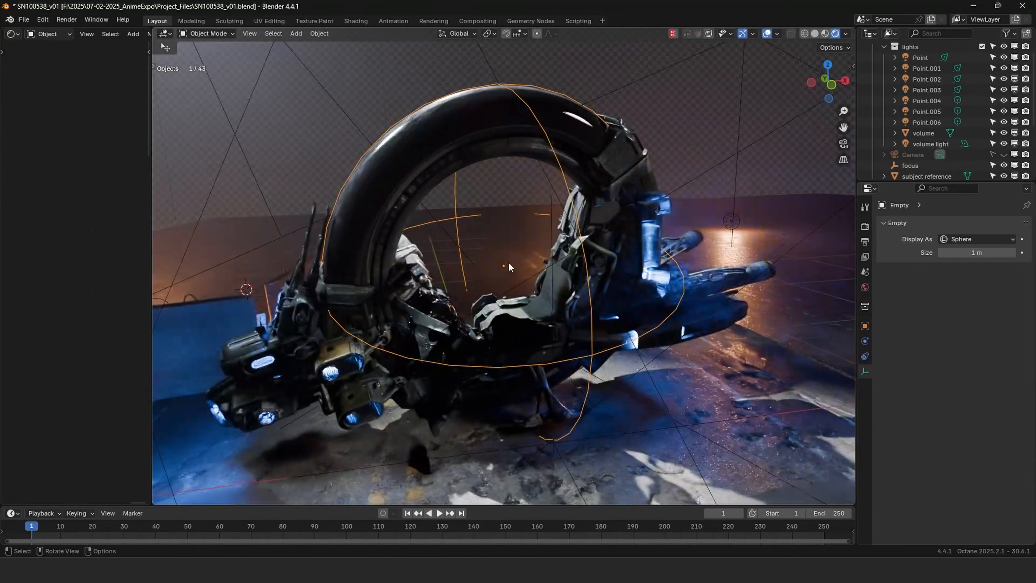
key(r)
key(r)
right_click(449, 228)
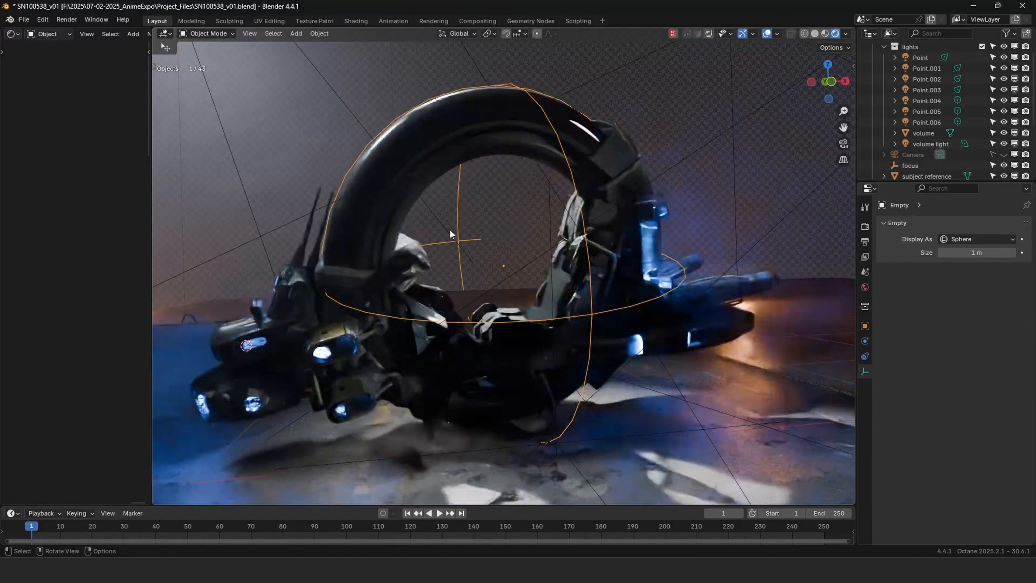
Try moving and freely rotating the ring bike with its sphere-shaped empty from another viewing angle.
middle_drag(450, 228, 551, 226)
click(441, 337)
key(g)
click(412, 314)
click(561, 103)
key(r)
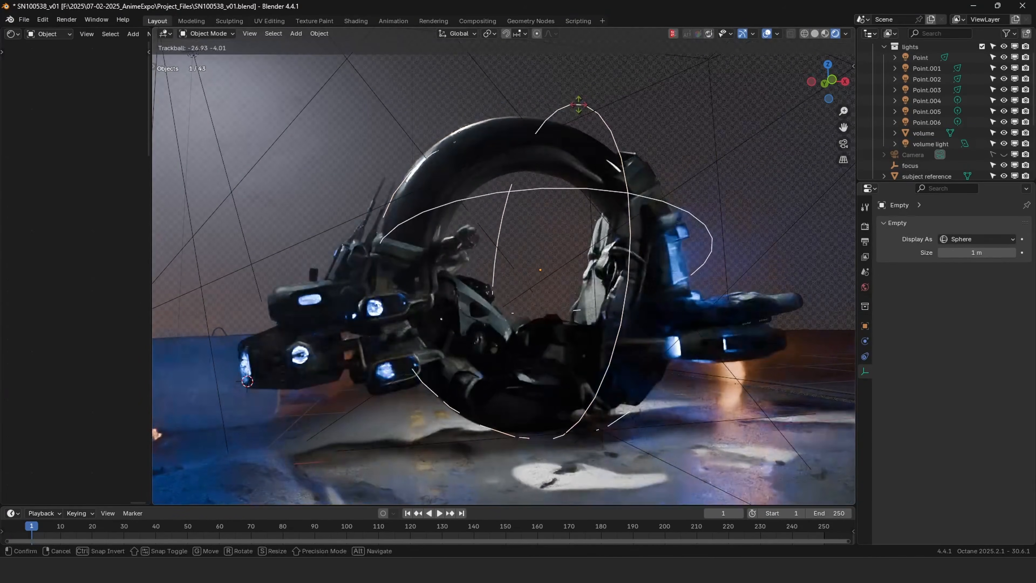
key(Escape)
middle_drag(527, 199, 590, 293)
scroll(496, 204, down, 3)
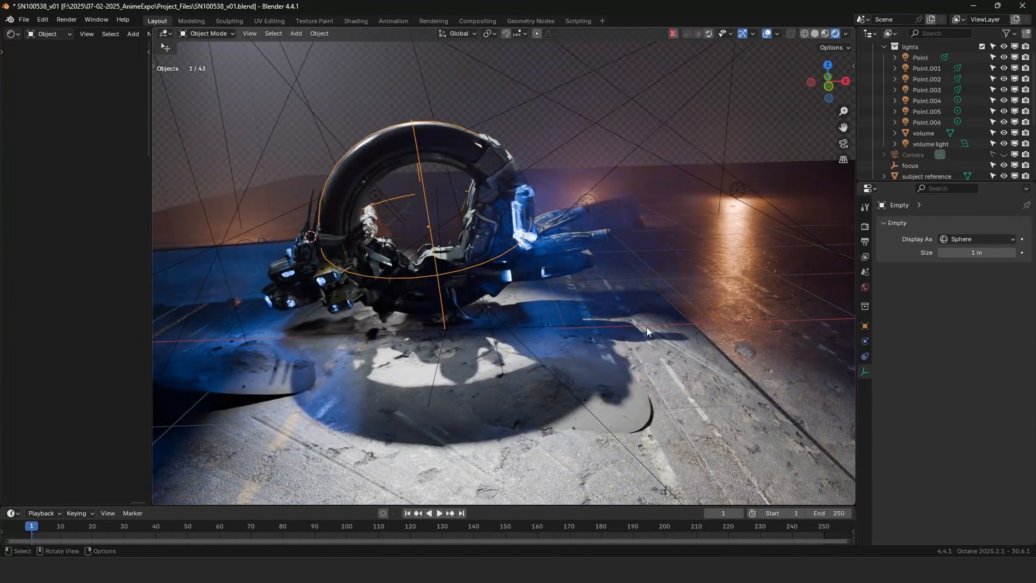
Duplicate the weapon part at the bike's front and place a copy in the air above the bike.
click(683, 268)
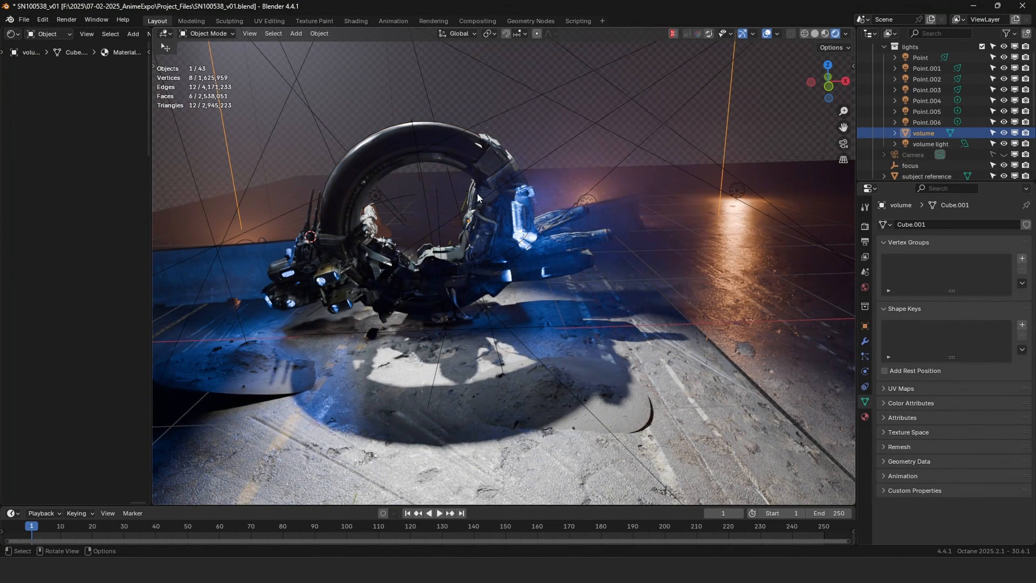
middle_drag(355, 220, 505, 283)
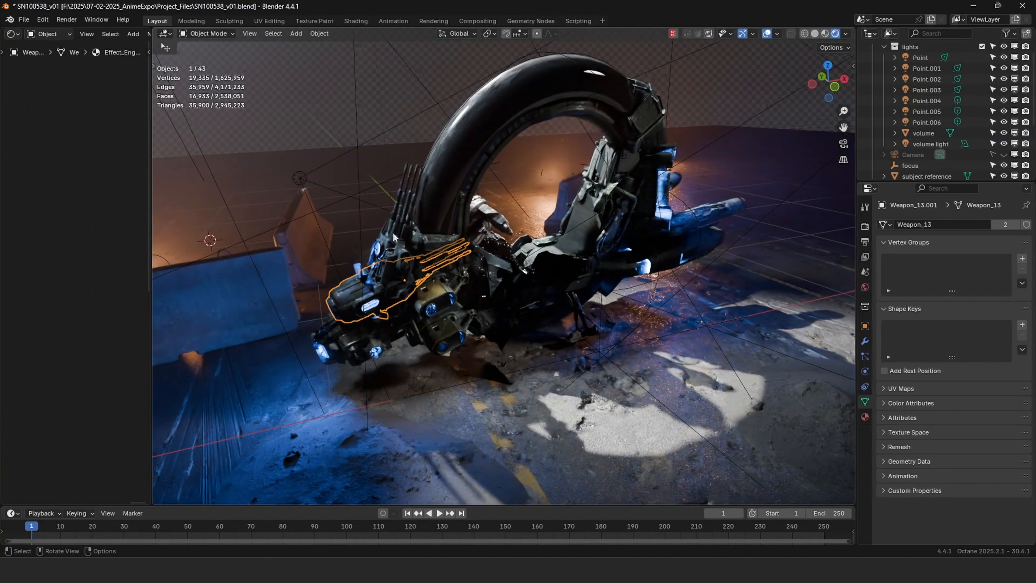
middle_drag(400, 238, 566, 289)
key(shift+d)
middle_drag(462, 280, 698, 308)
click(698, 308)
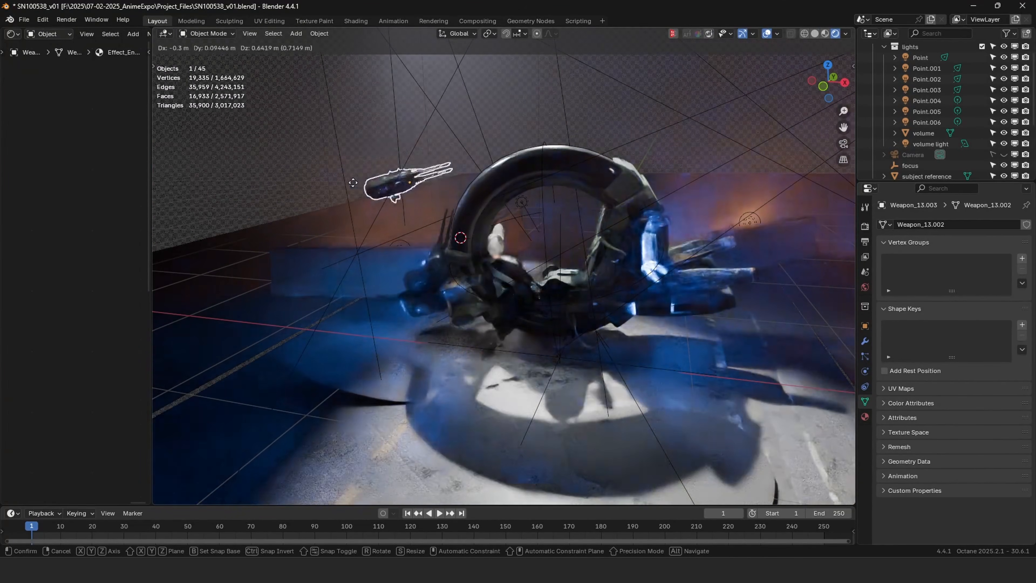
click(374, 127)
middle_drag(479, 184, 549, 210)
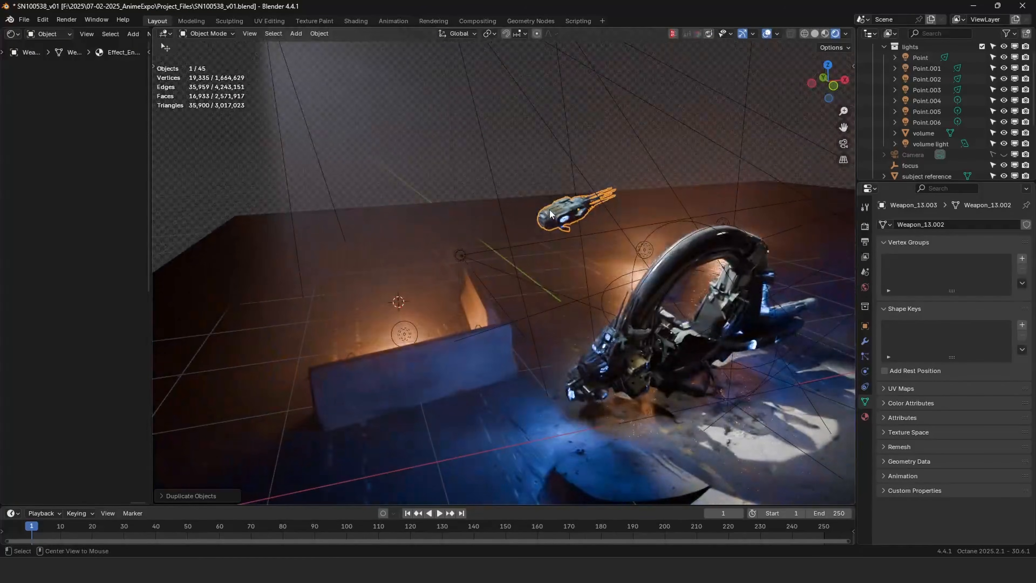
Clear the weapon copy's rotation, then enlarge it far beyond the bike's size and turn it freely.
key(alt+r)
key(s)
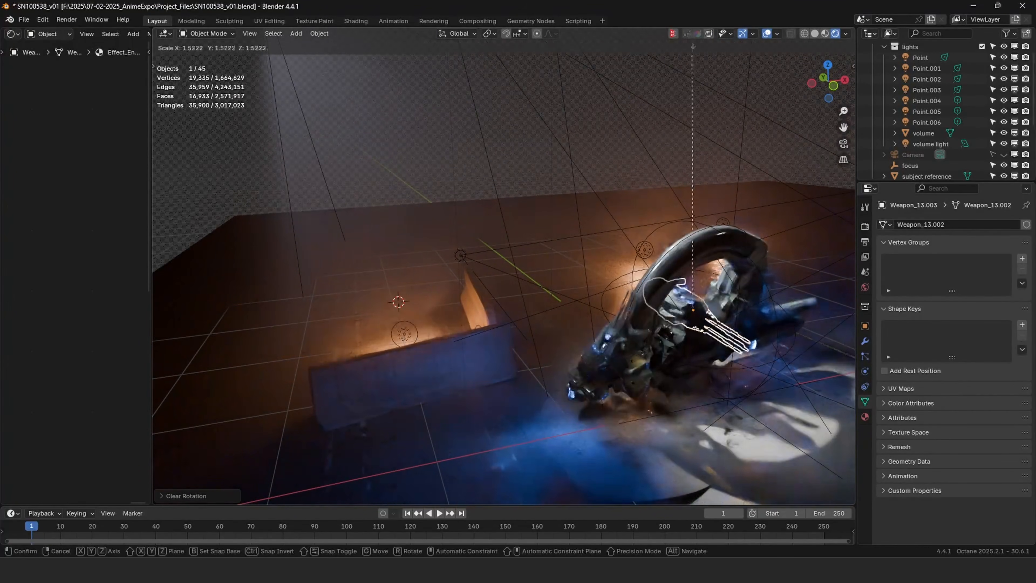
click(836, 300)
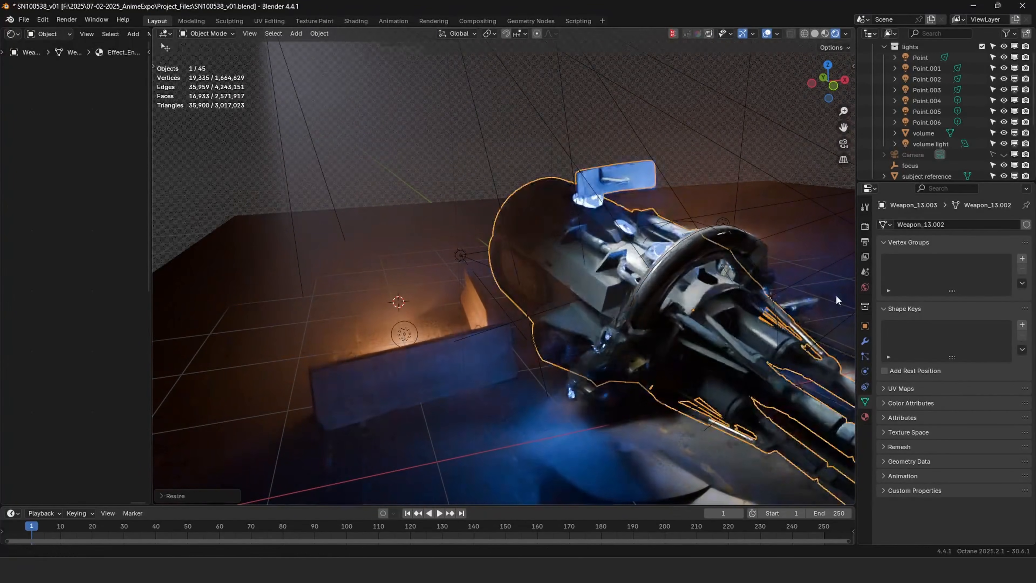
click(774, 221)
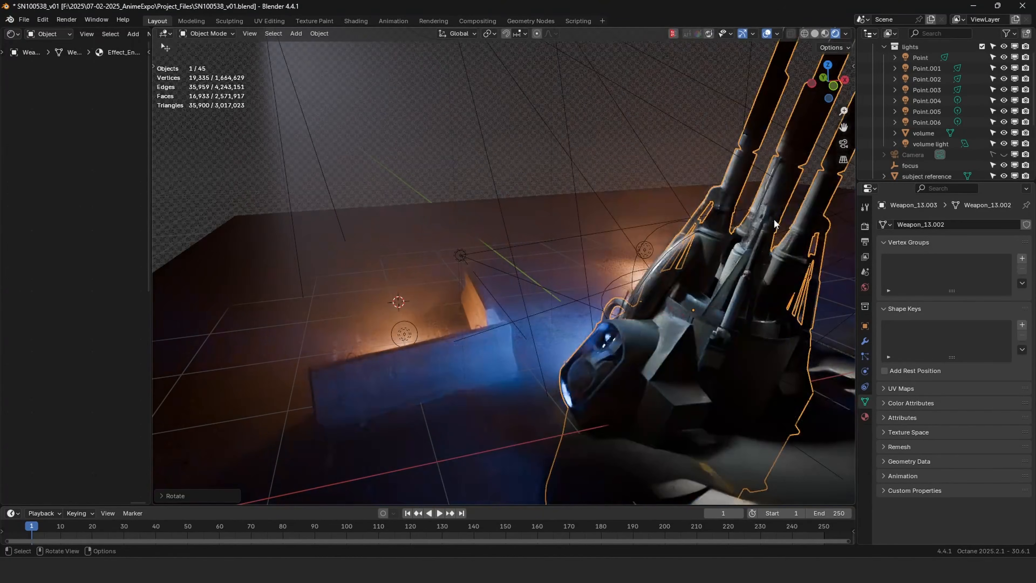
Reset the enlarged weapon's rotation and rotate it -90° around the global X axis so it stands upright.
scroll(776, 412, down, 2)
shift+middle_drag(779, 412, 661, 370)
key(alt+r)
text(rx90)
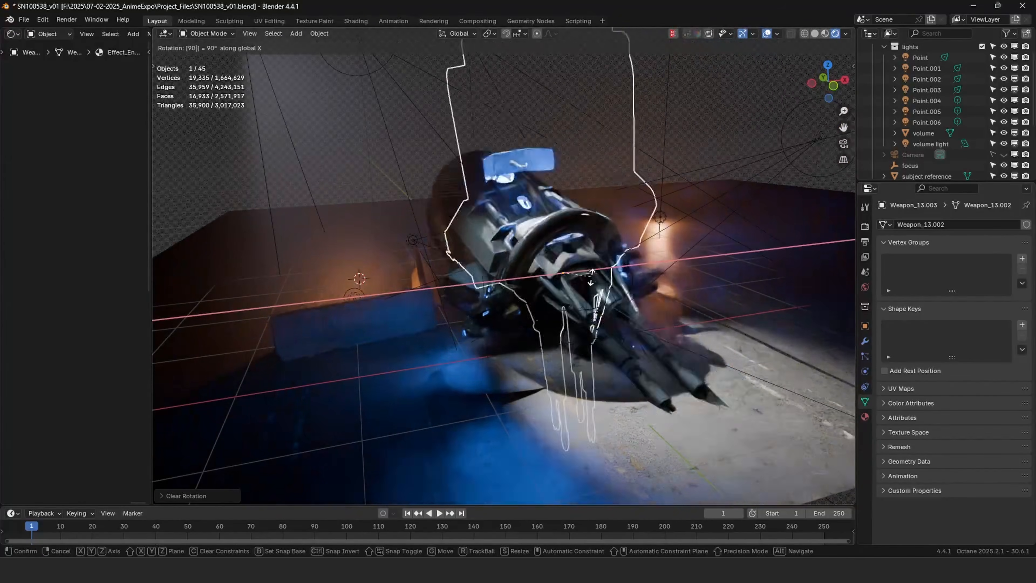
text(-)
key(Return)
Adjust the upright weapon's orientation and enlarge it further as a building-like tower behind the bike.
key(r)
key(r)
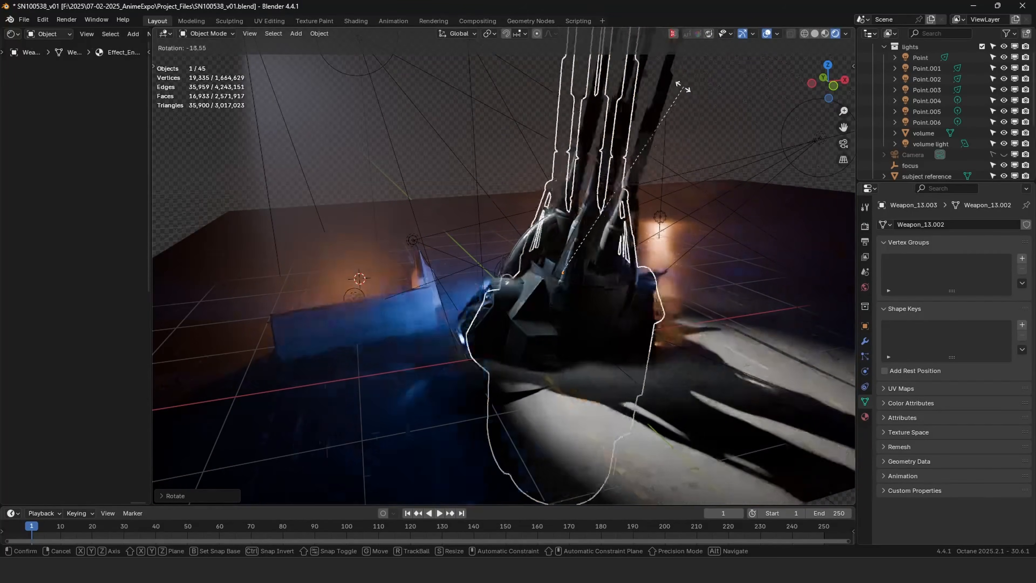
click(654, 163)
key(g)
key(shift+z)
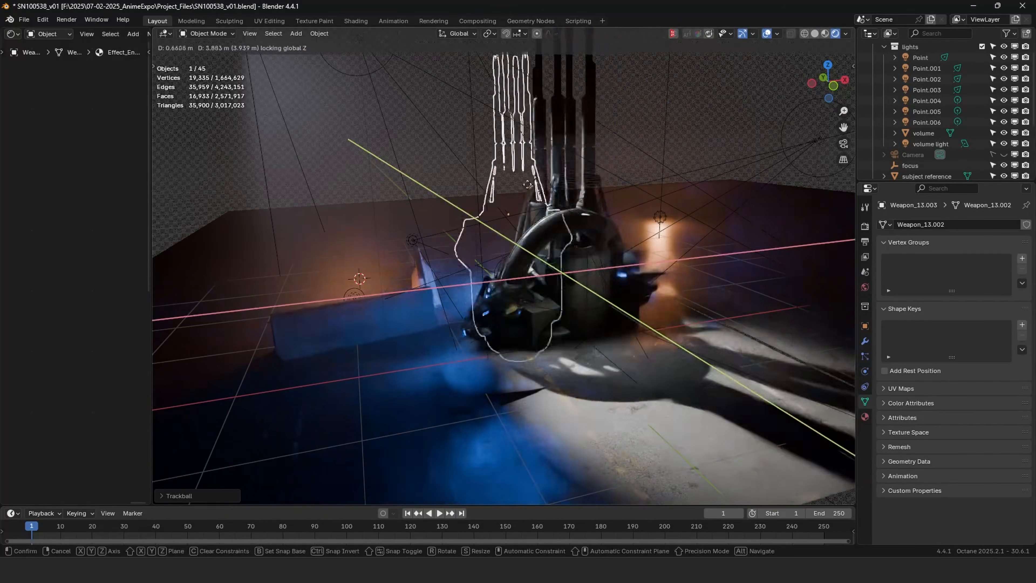
click(492, 178)
key(s)
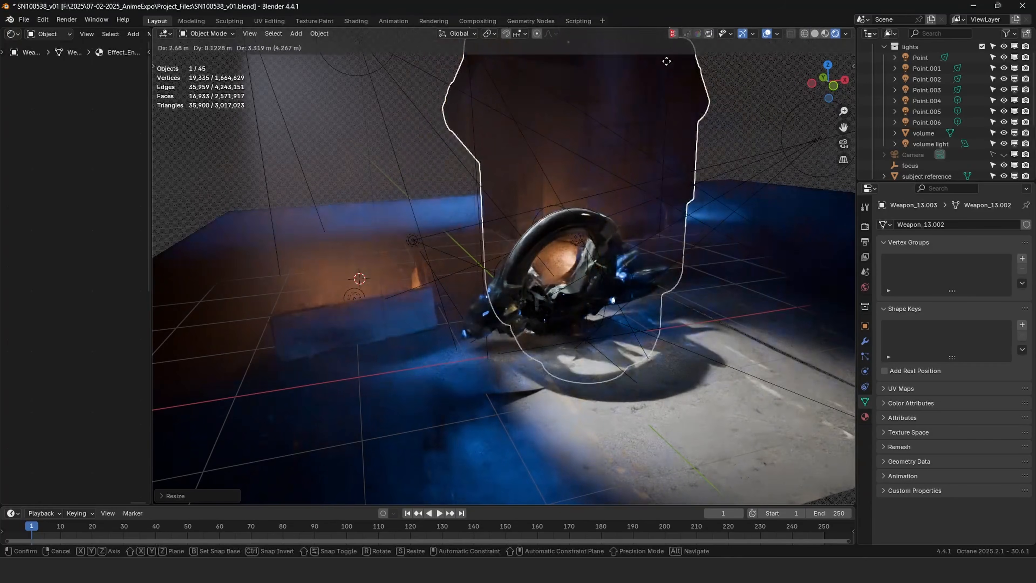
click(668, 71)
Try clearing the backdrop tower's location and moving it horizontally.
key(alt+g)
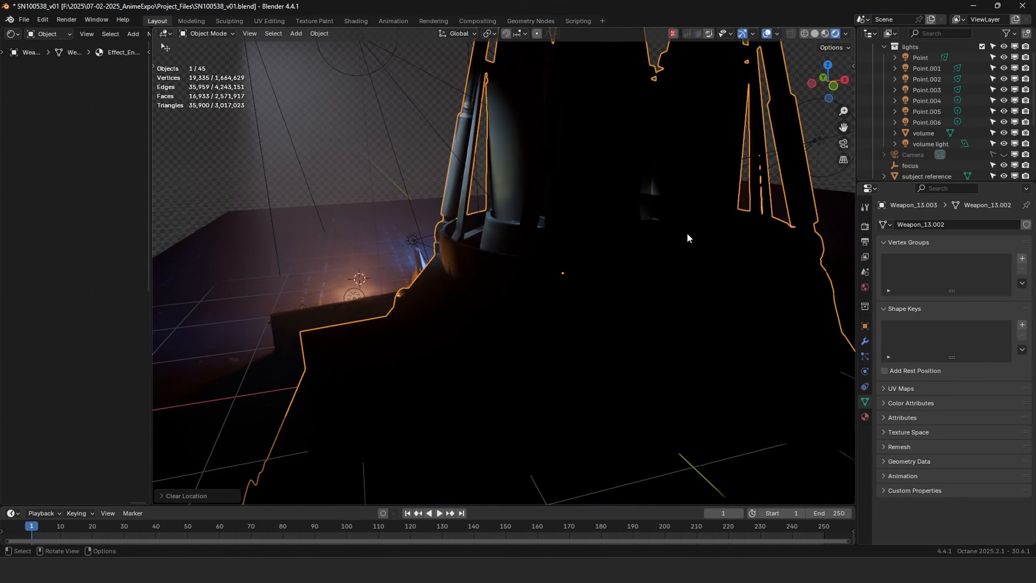
key(ctrl+z)
key(g)
key(shift+z)
right_click(500, 237)
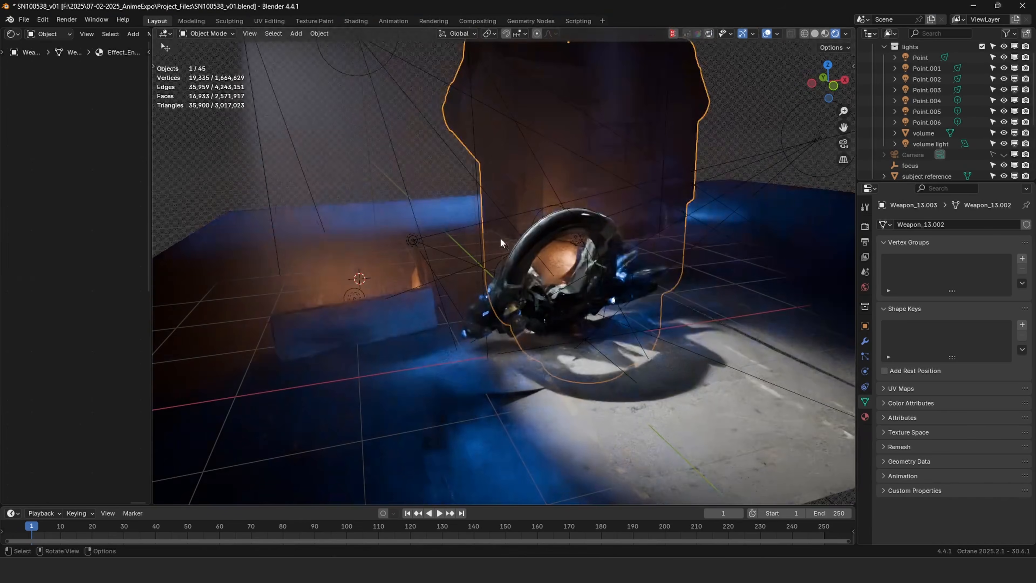
Place a linked duplicate of the backdrop tower beside it and rotate the duplicate 180° around the Z axis.
key(alt+d)
key(Return)
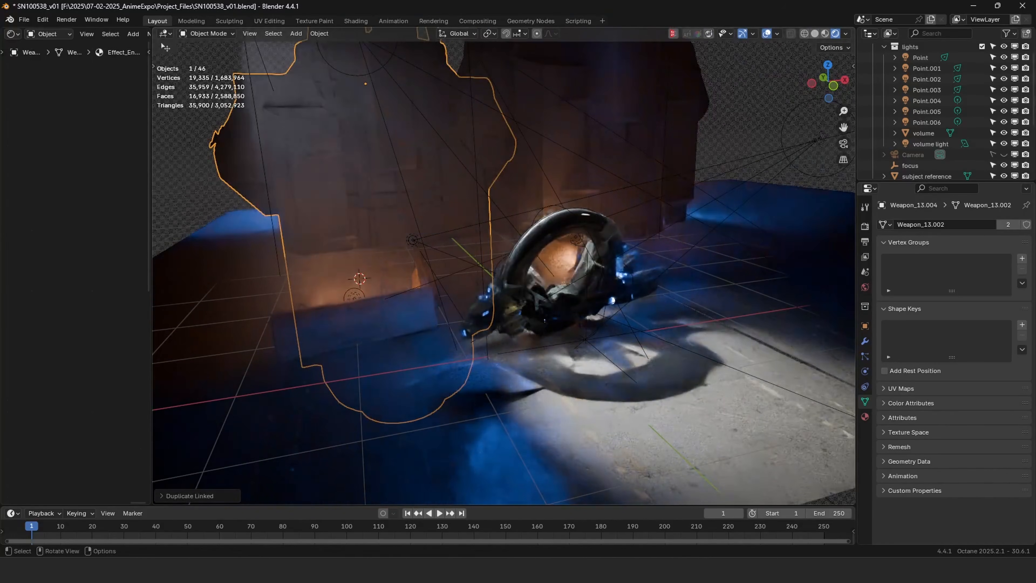
text(0)
key(Return)
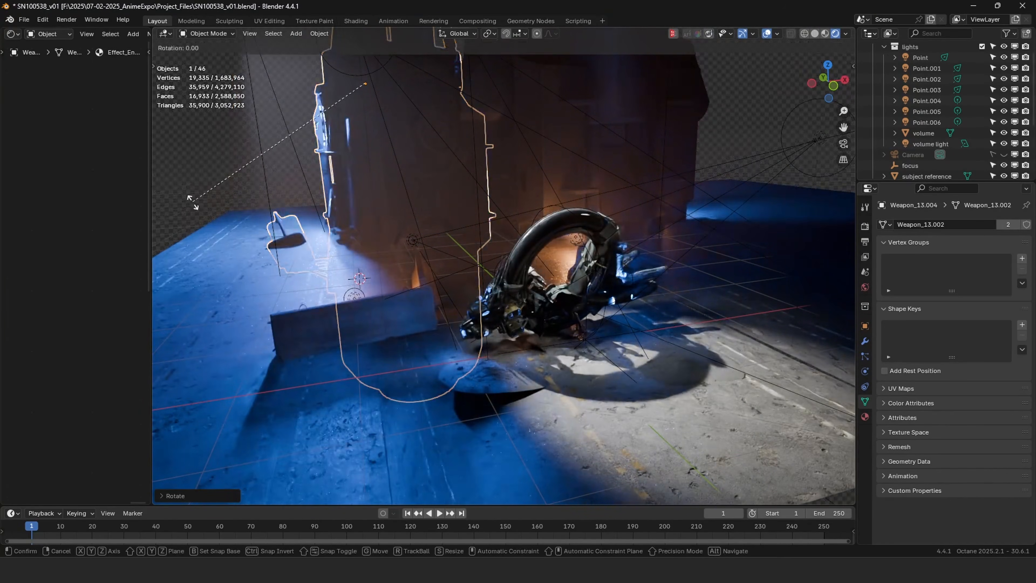
text(z180)
key(Return)
Examine the two backdrop towers through the scene camera and from outside angles, including from behind.
middle_drag(194, 206, 257, 173)
shift+middle_drag(414, 224, 559, 298)
key(KP_0)
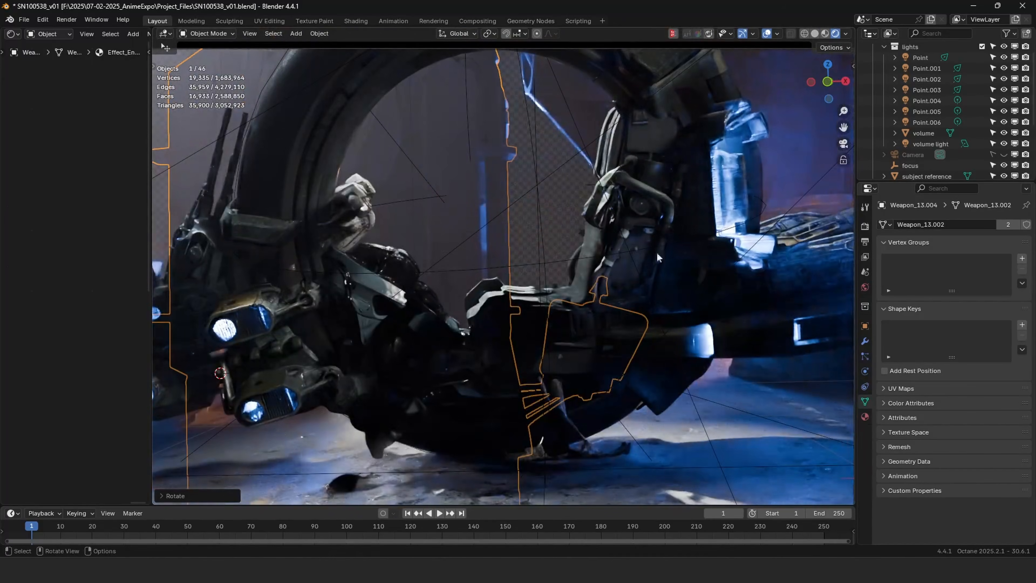
click(536, 105)
middle_drag(542, 103, 532, 106)
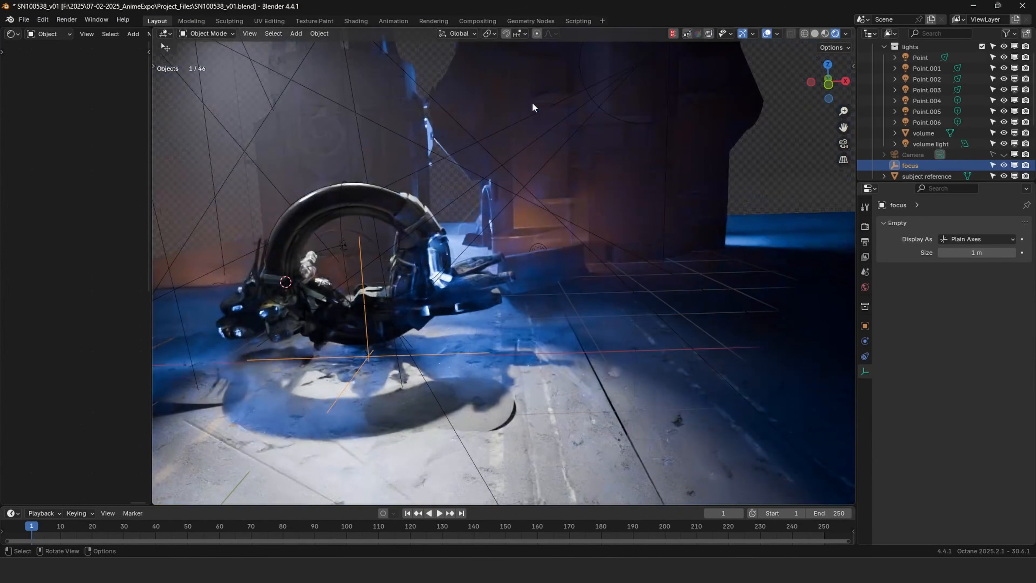
shift+middle_drag(623, 233, 117, 360)
drag(570, 127, 583, 130)
middle_drag(599, 139, 360, 241)
click(723, 147)
scroll(597, 303, up, 2)
middle_drag(597, 303, 578, 274)
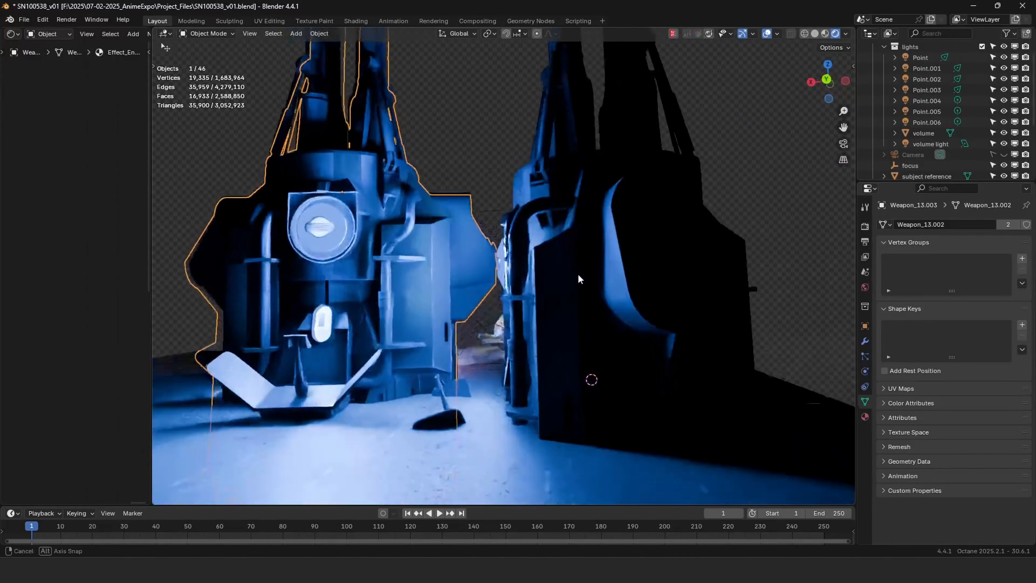
Select the rotated linked tower and move it about 1.3 m to a new spot beside the other tower.
click(574, 274)
key(g)
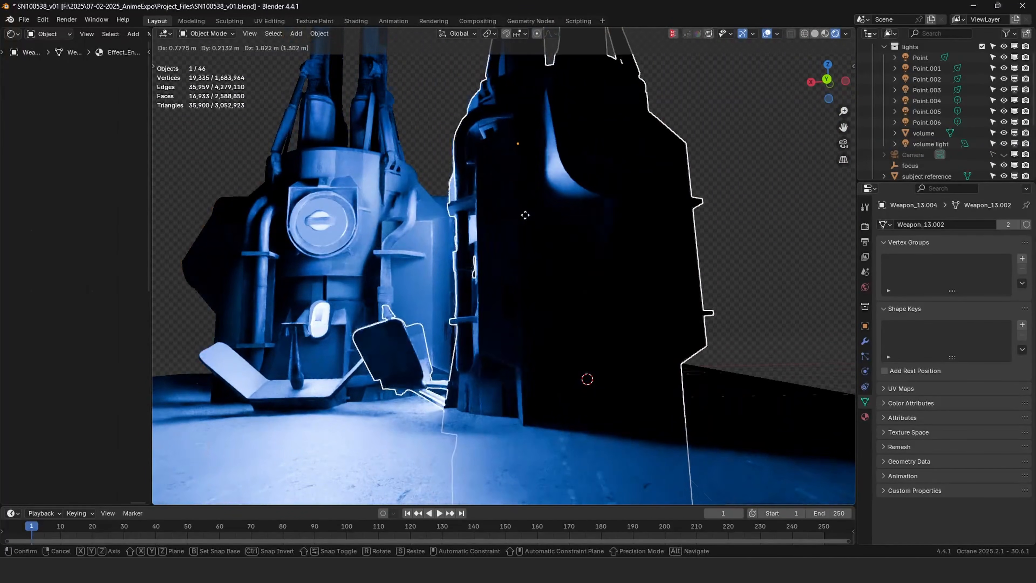
click(525, 217)
middle_drag(506, 245, 676, 207)
Try moving a backdrop tower together with the volume box.
click(648, 210)
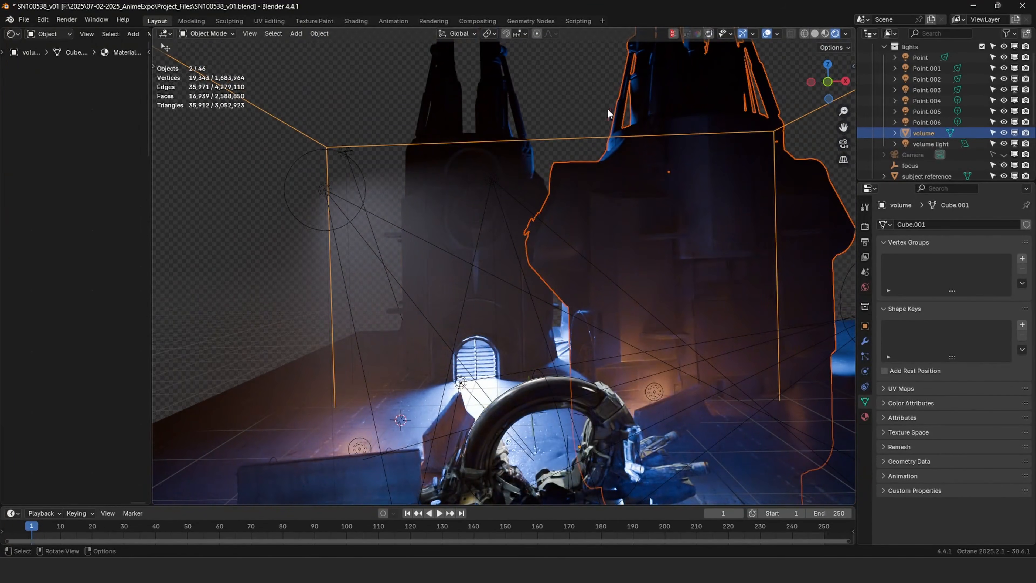
key(g)
click(612, 95)
right_click(613, 96)
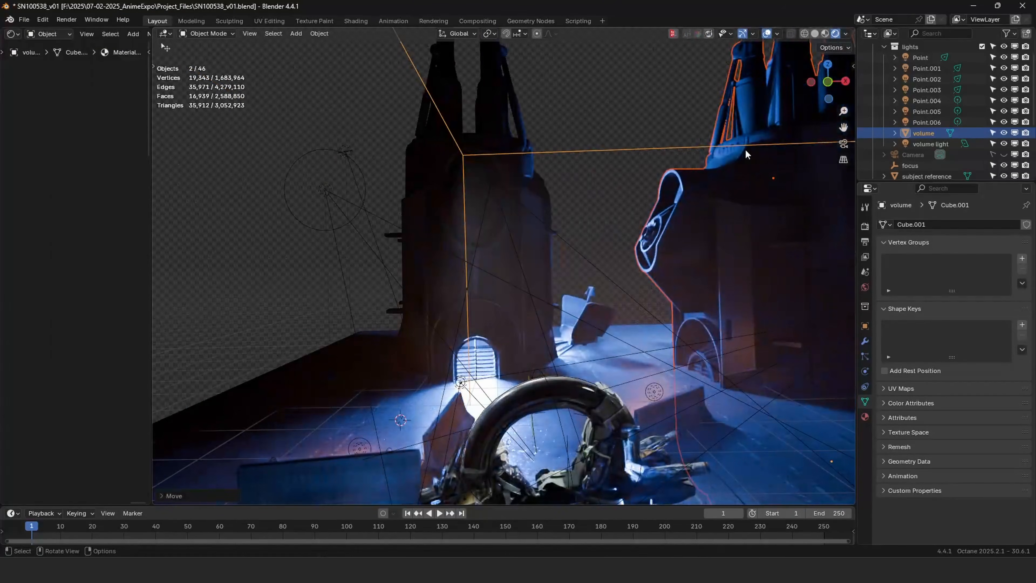
key(ctrl+z)
Select both backdrop towers and delete them.
scroll(542, 180, down, 3)
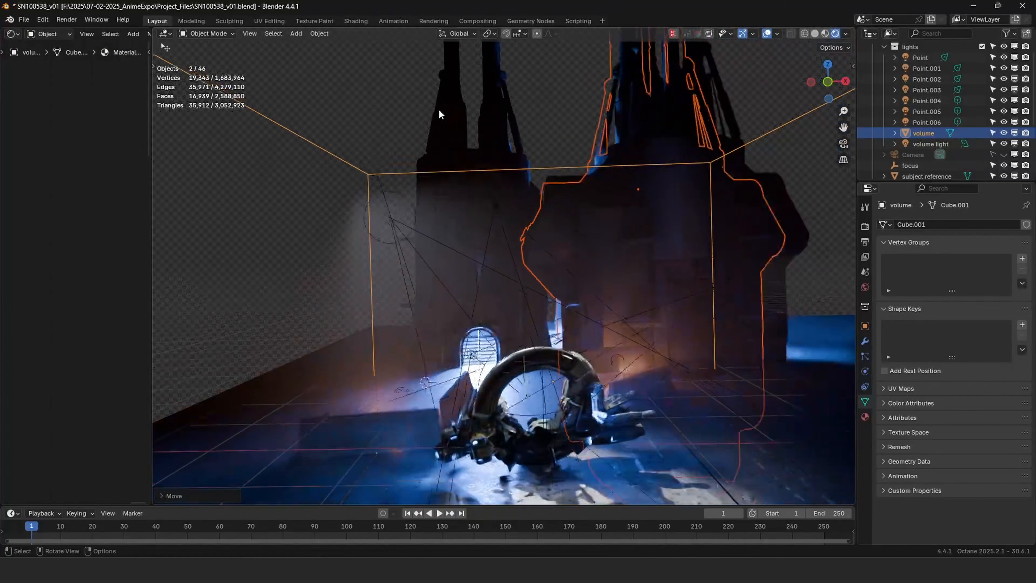
middle_drag(439, 108, 372, 65)
click(661, 106)
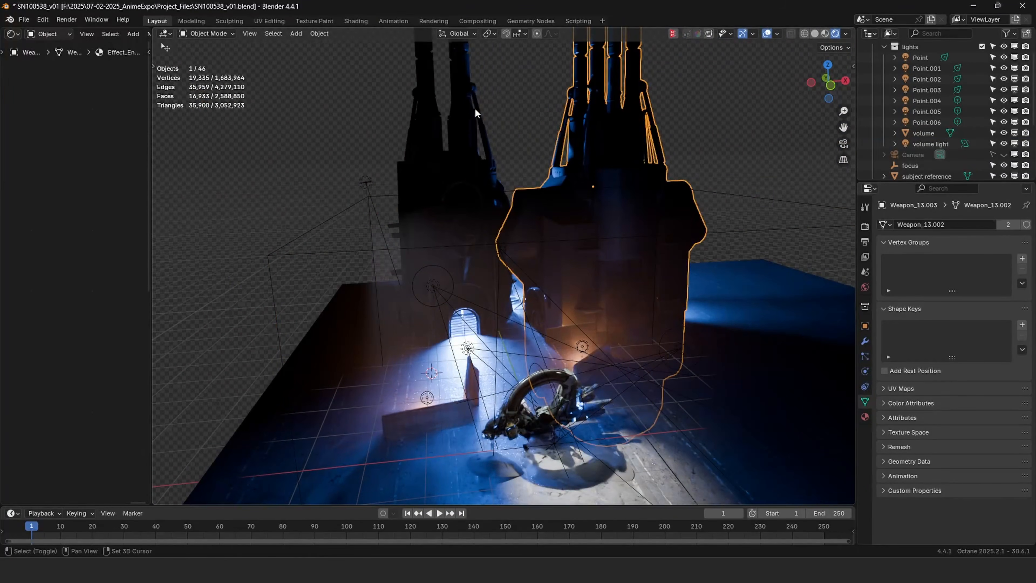
click(458, 109)
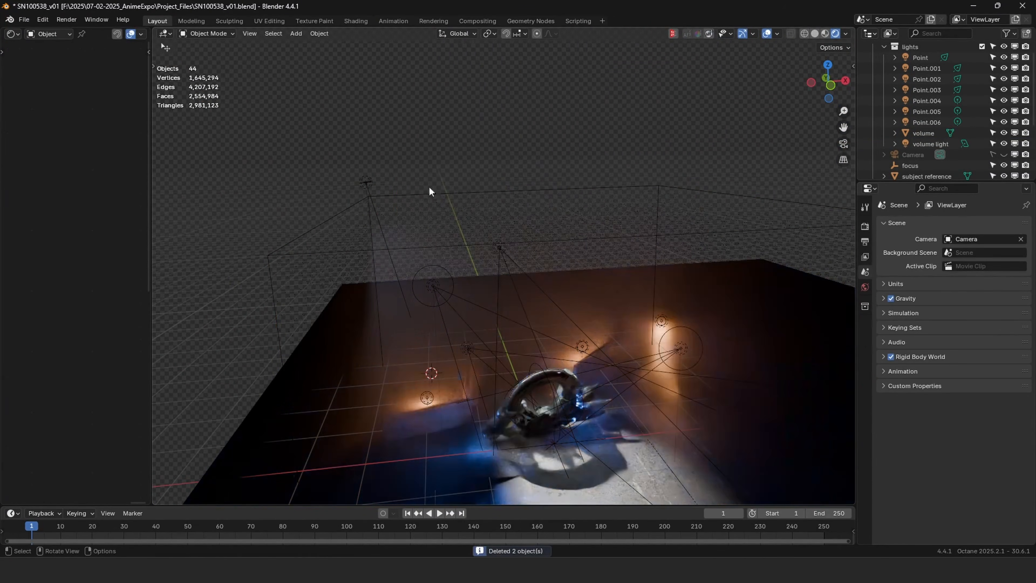
Examine the lit bike and its front greeble cluster from several angles, then through the scene camera with nothing selected.
middle_drag(429, 186, 576, 232)
scroll(595, 339, up, 2)
scroll(576, 232, up, 3)
key(a)
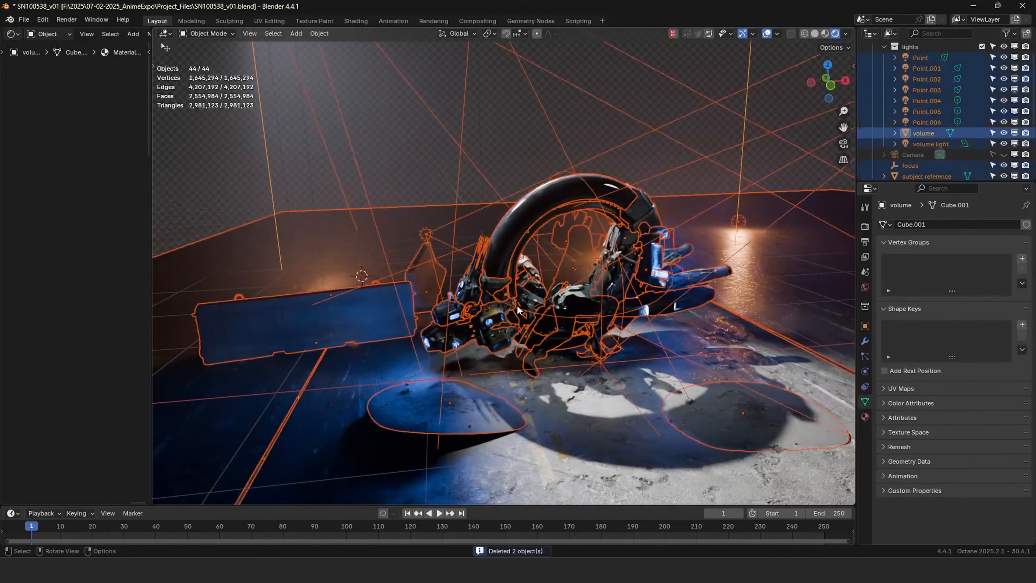
click(516, 304)
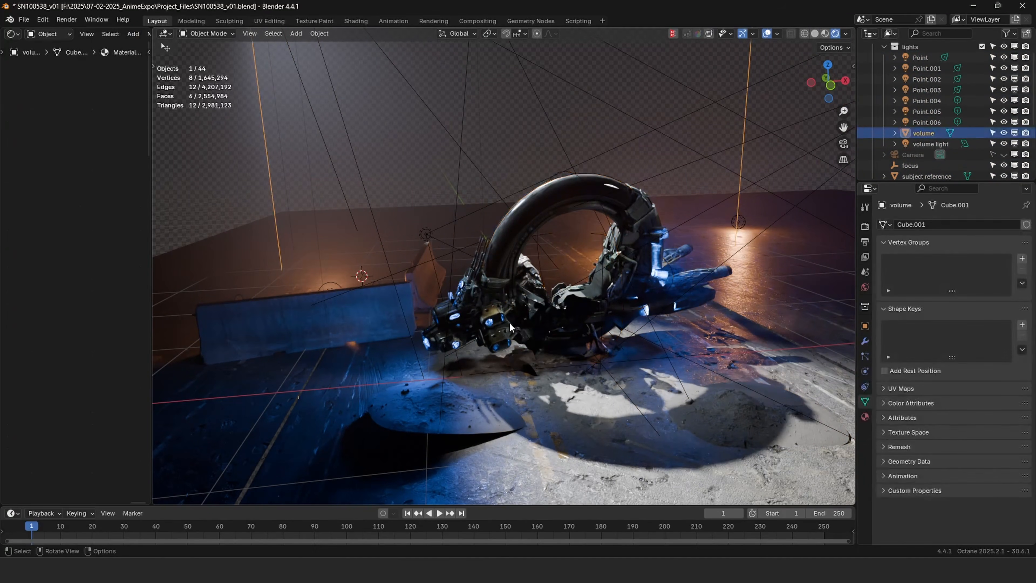
click(492, 321)
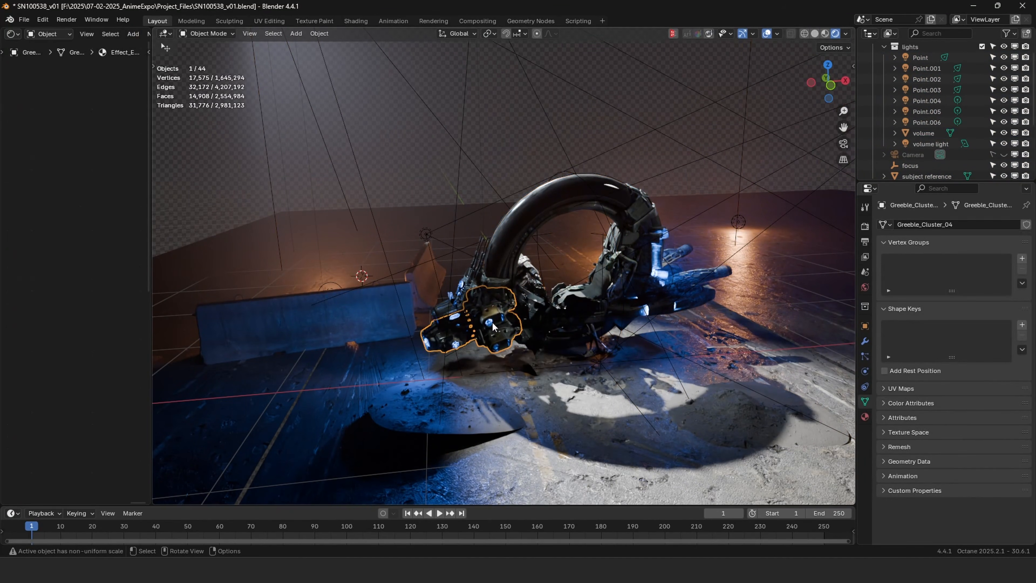
key(KP_Decimal)
middle_drag(486, 323, 612, 295)
scroll(613, 294, down, 2)
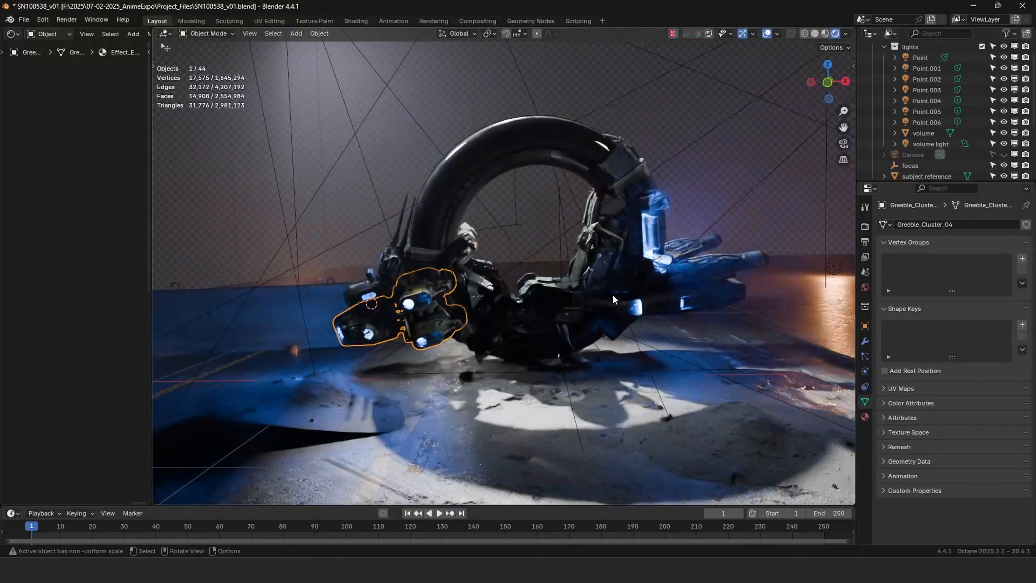
key(KP_0)
key(a)
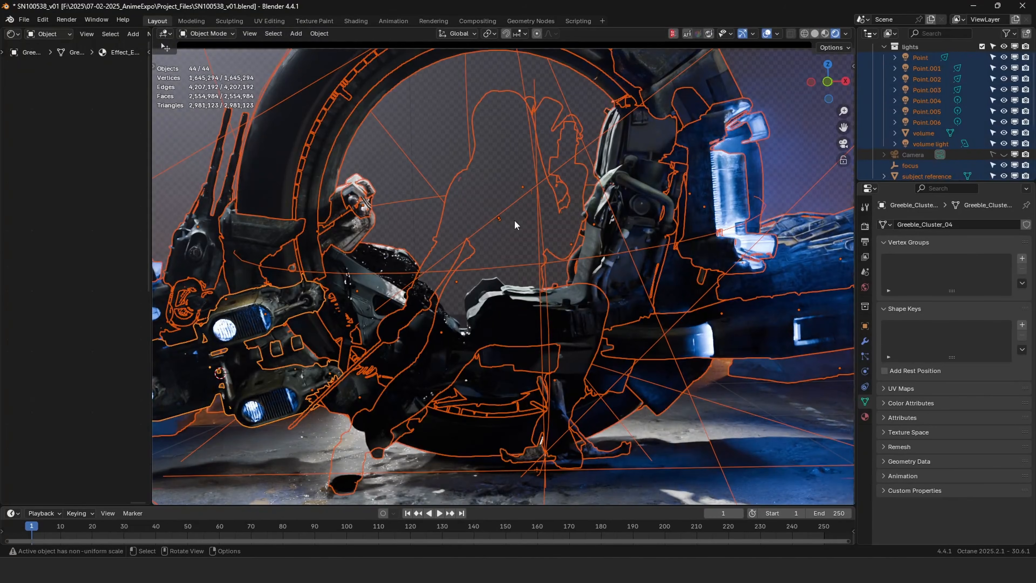
key(alt+a)
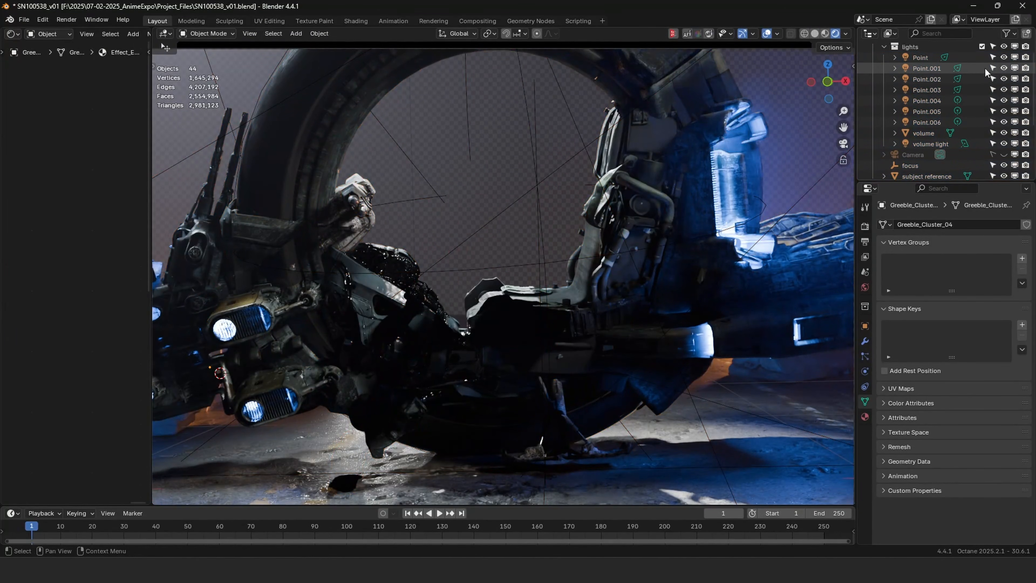
Isolate Point and Point.001 by hiding the other lights and the volume, then show the hidden ones again in stages.
drag(1003, 78, 1004, 147)
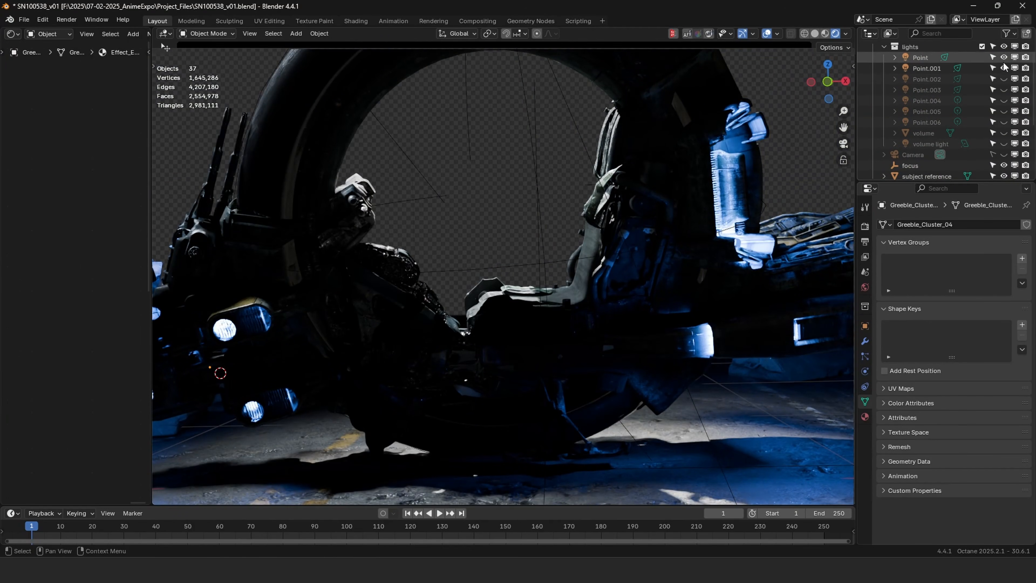
drag(1002, 62, 1003, 54)
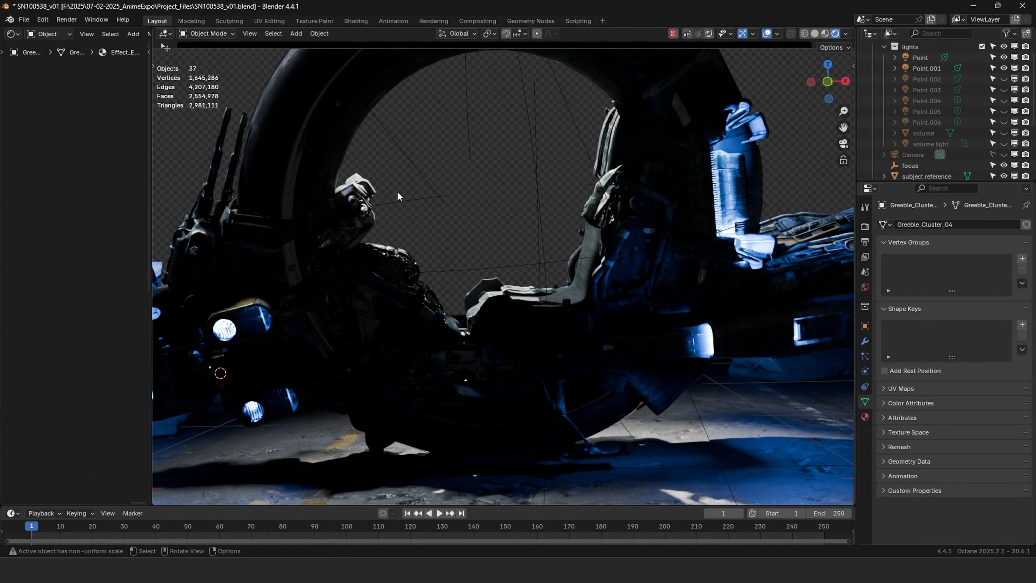
click(1003, 79)
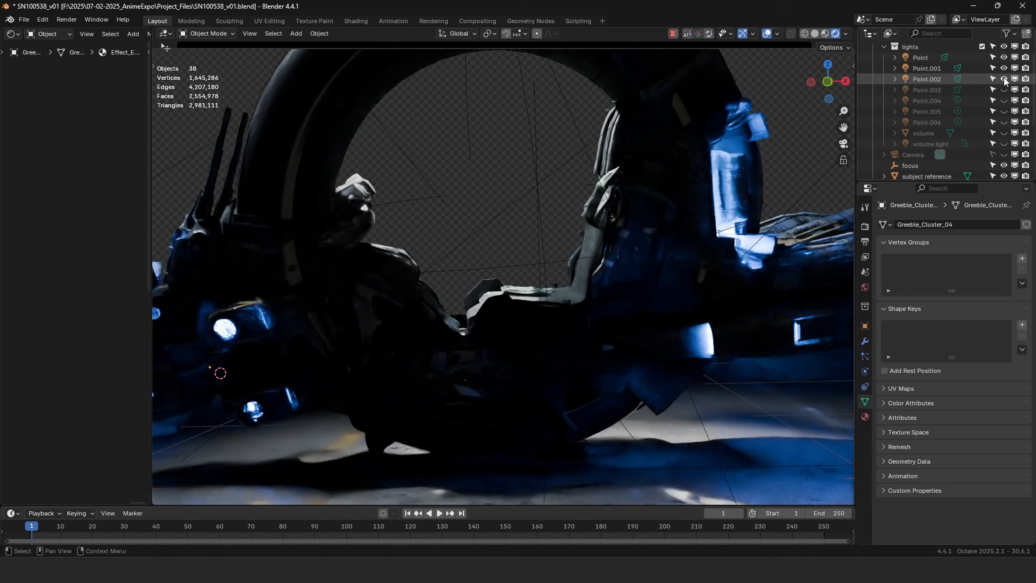
click(1004, 90)
drag(1001, 98, 1004, 143)
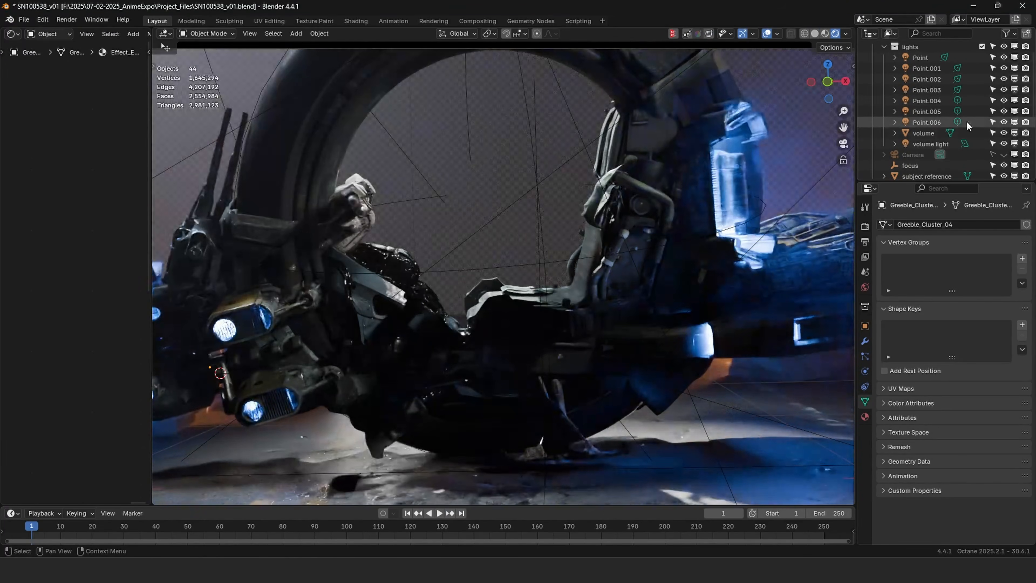
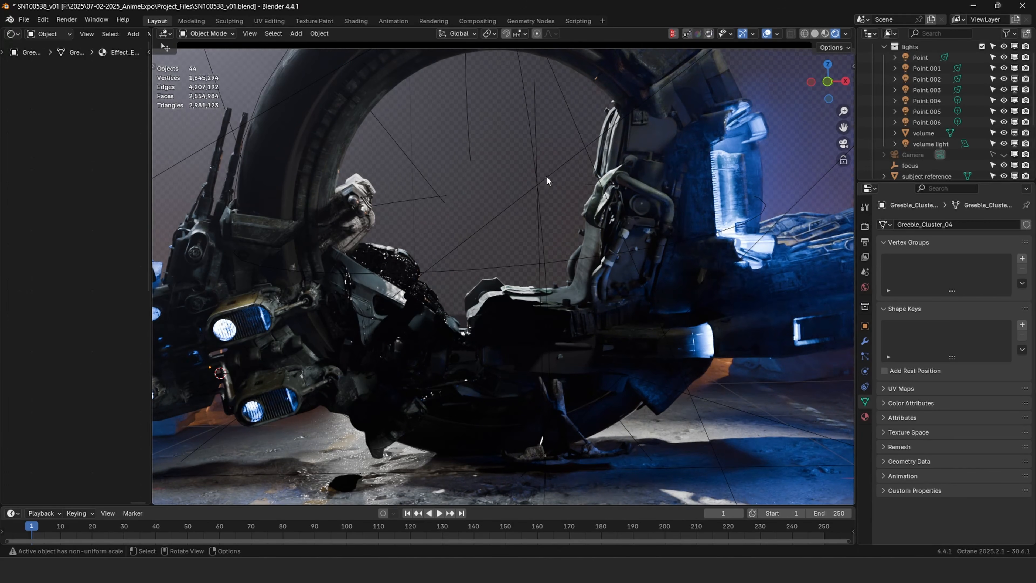
View the whole lighting setup from outside the scene camera and open the render settings.
key(KP_0)
scroll(633, 203, down, 3)
middle_drag(633, 204, 741, 180)
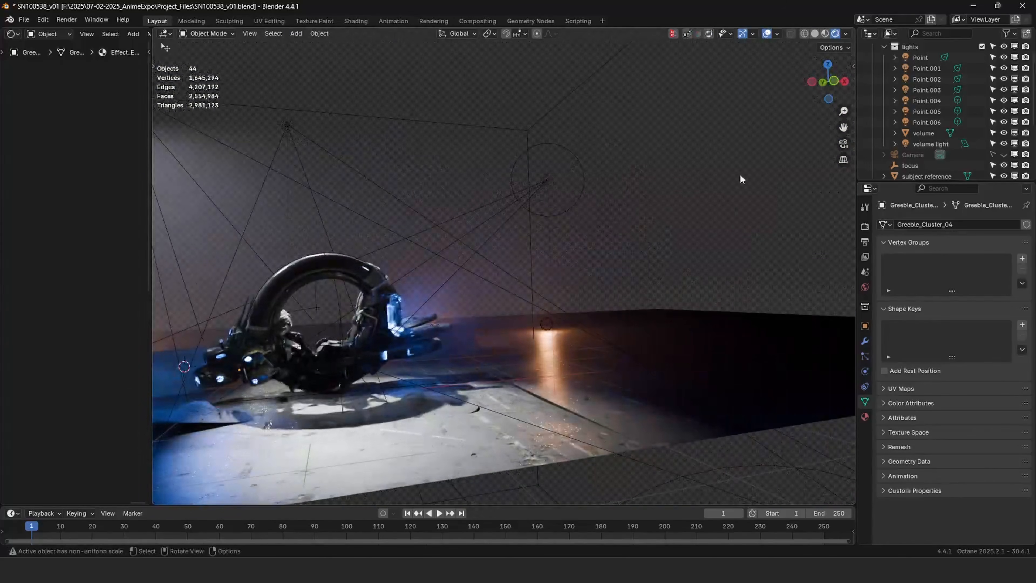
click(865, 227)
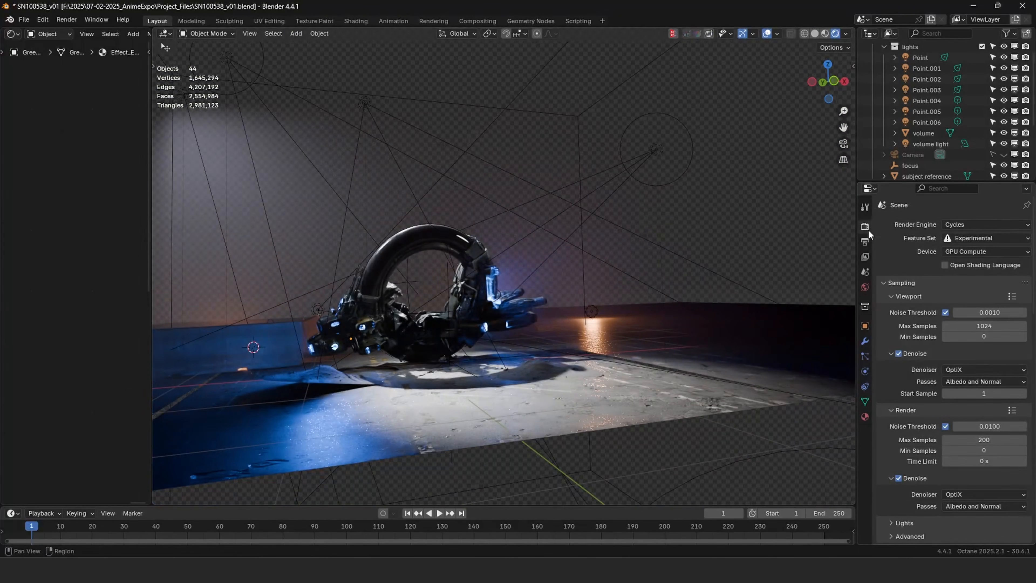
Turn off the transparent film background in the Cycles render settings.
scroll(890, 390, down, 10)
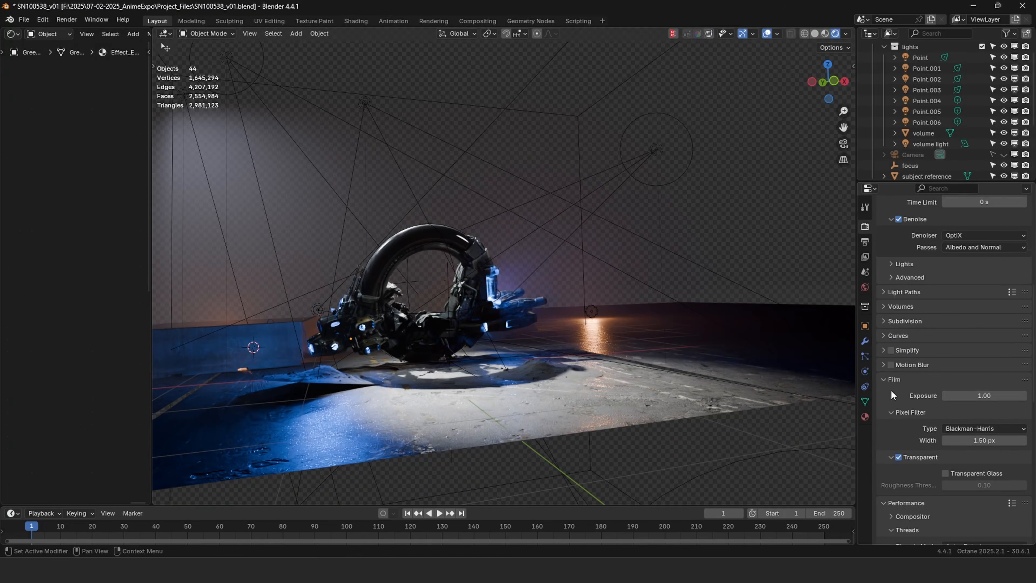
scroll(890, 389, down, 3)
click(884, 313)
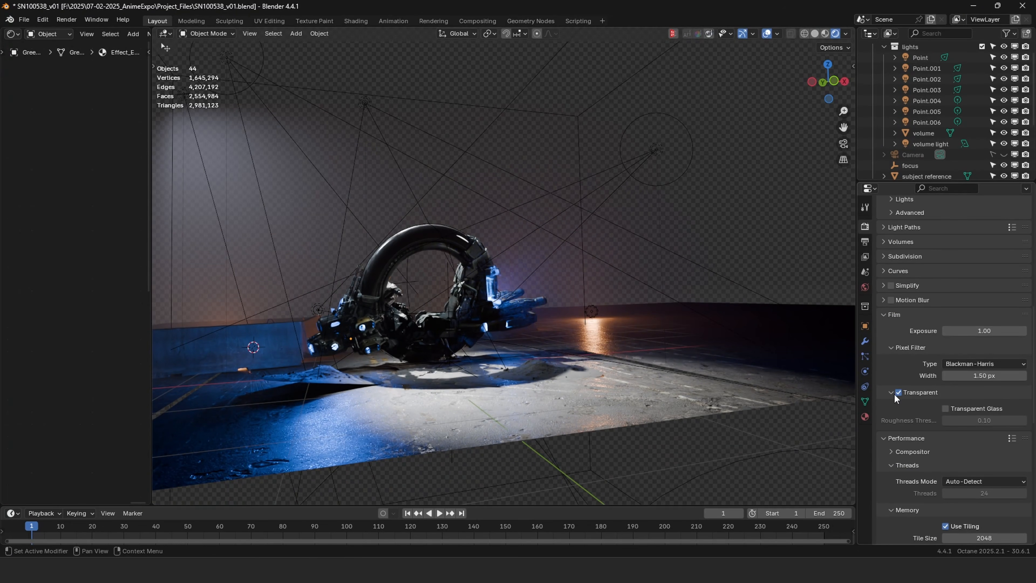
click(897, 393)
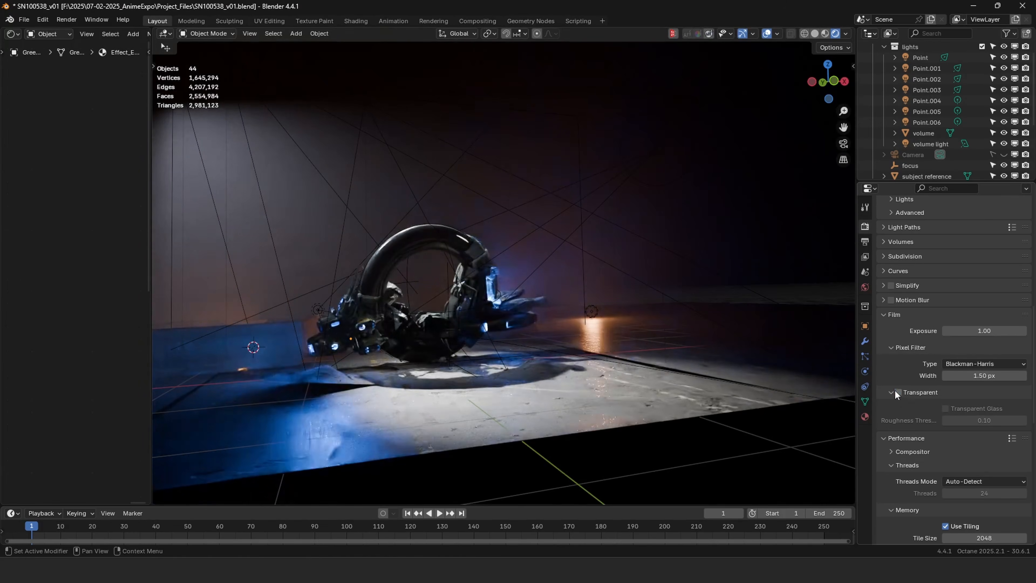
View the scene through the camera with no objects selected.
middle_drag(571, 282, 586, 221)
key(KP_0)
key(a)
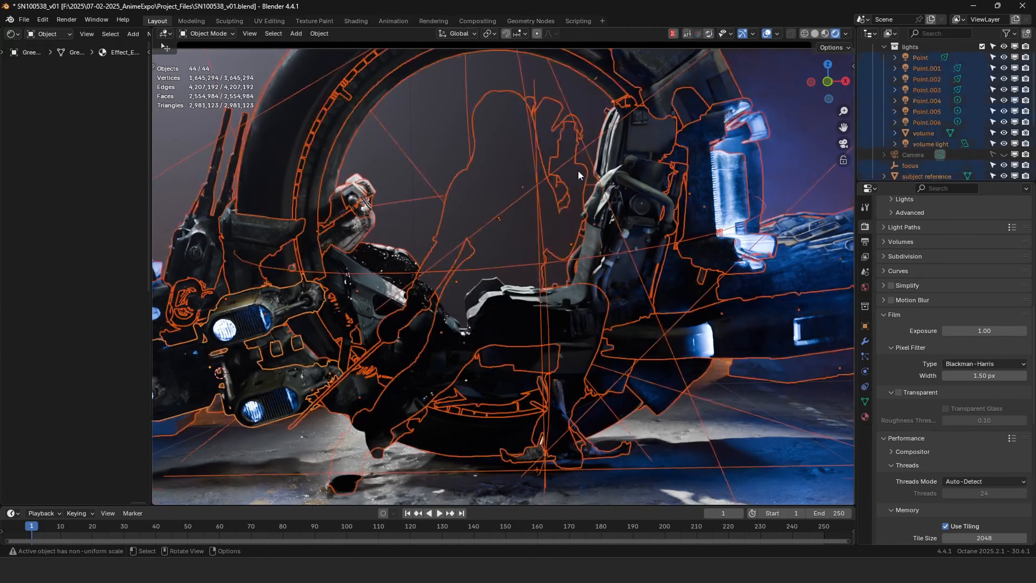
key(alt+a)
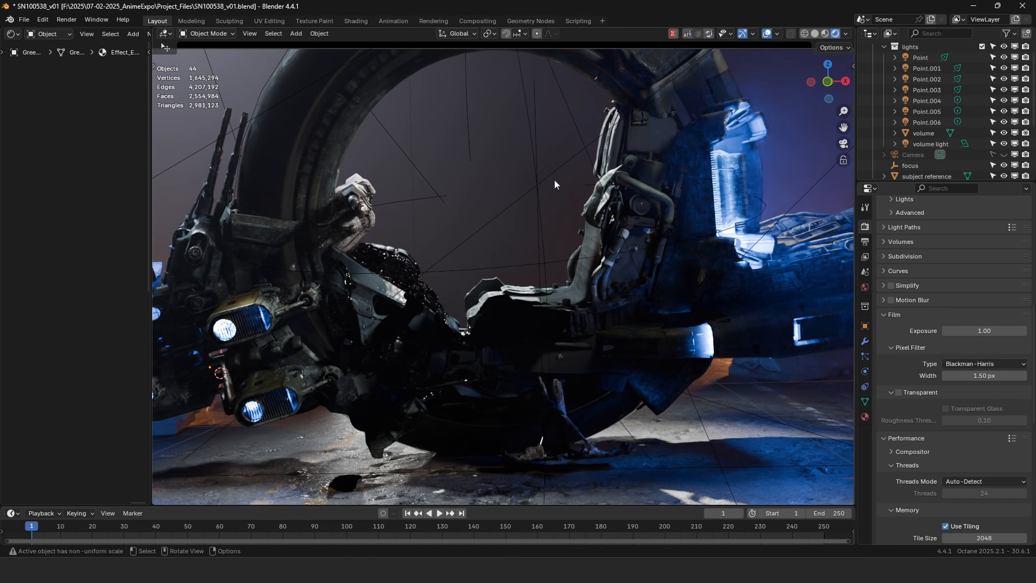
Turn the film's Transparent option back on and clear the object selection in the camera view.
click(898, 392)
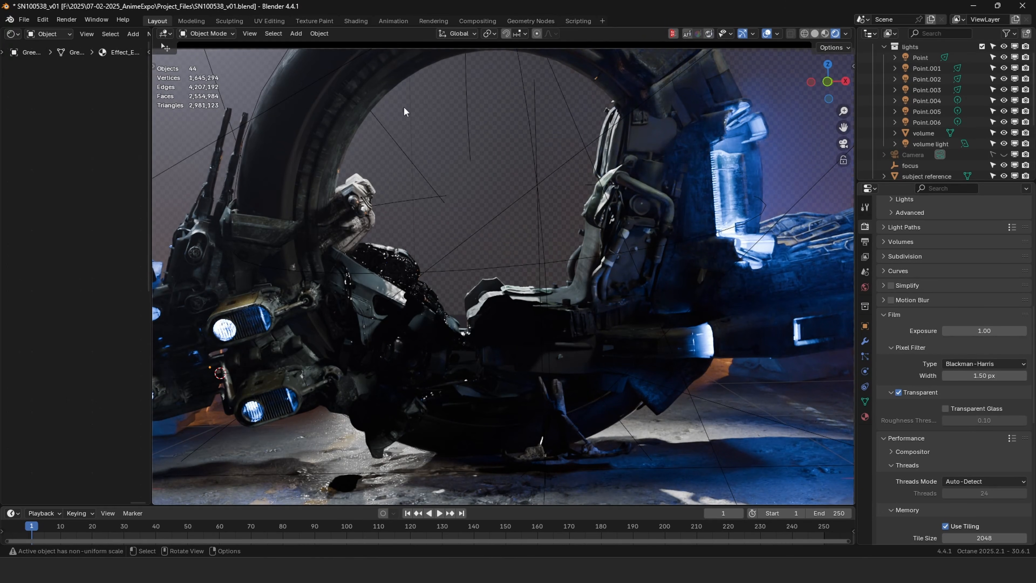
click(613, 320)
click(298, 95)
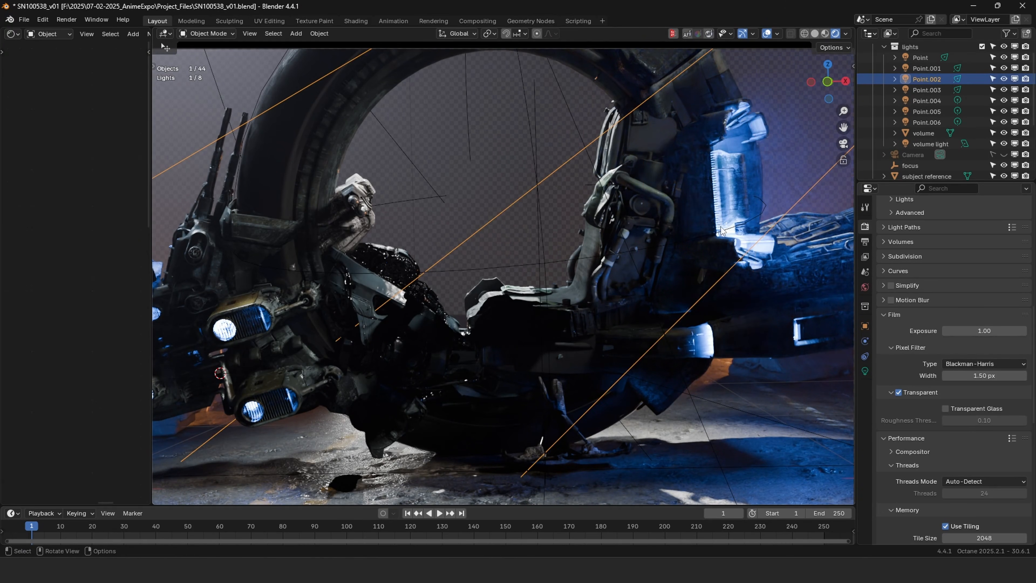
key(a)
key(a)
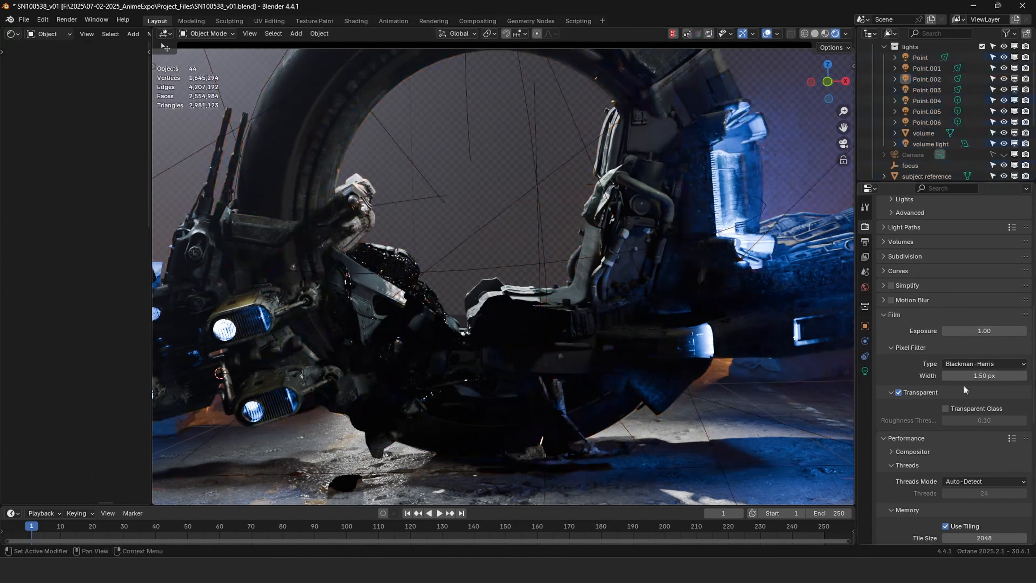
click(901, 392)
click(900, 392)
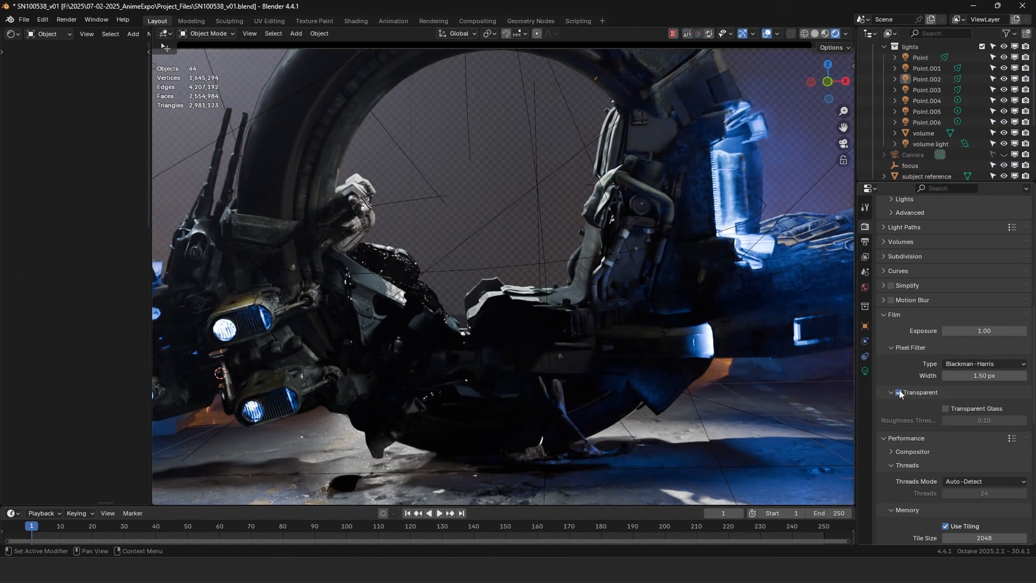
Switch the viewport to solid shading and render the still image from the camera.
click(814, 34)
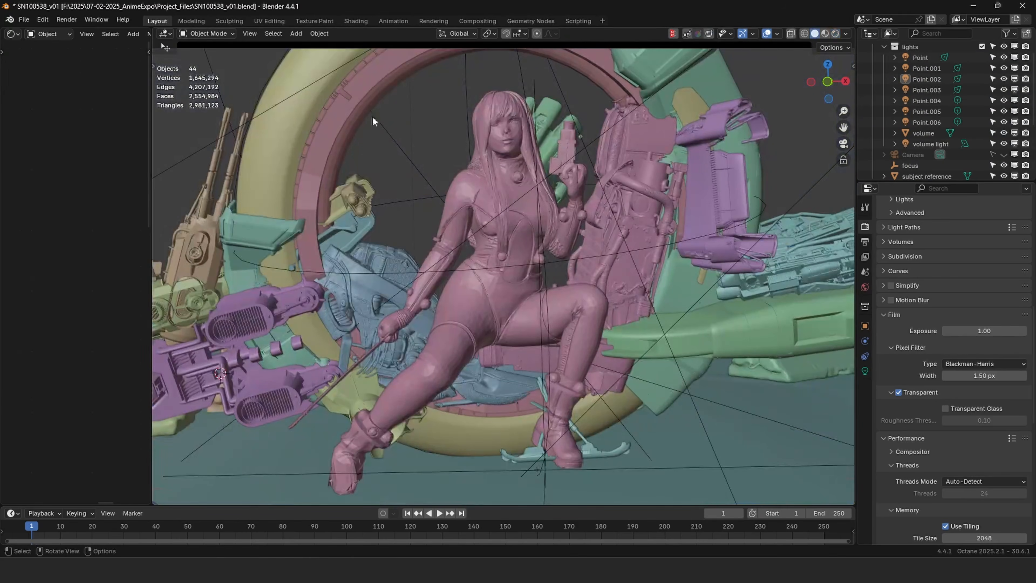
click(66, 19)
click(89, 32)
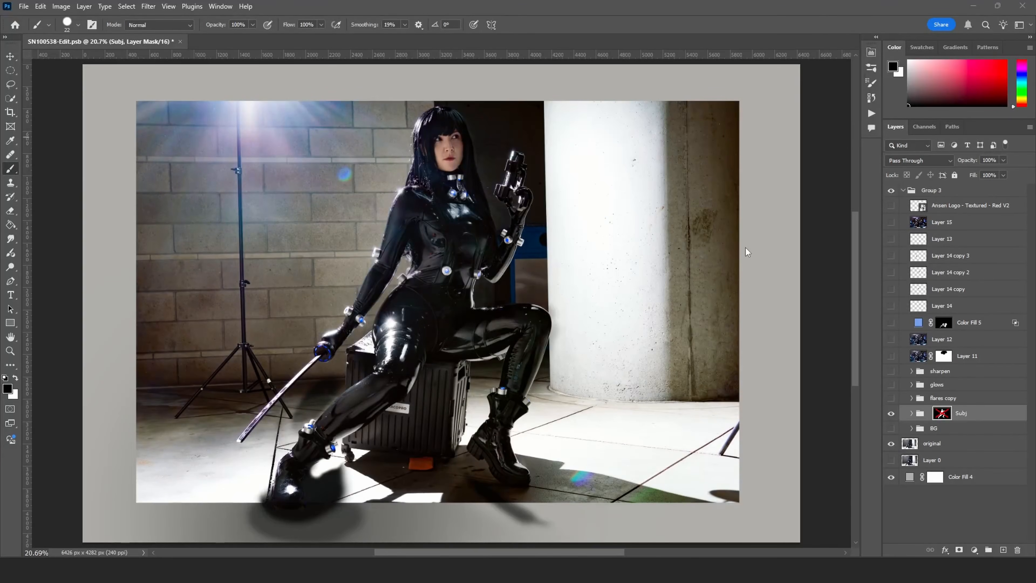
In Photoshop, enable the layer mask on the Subj group.
click(945, 417)
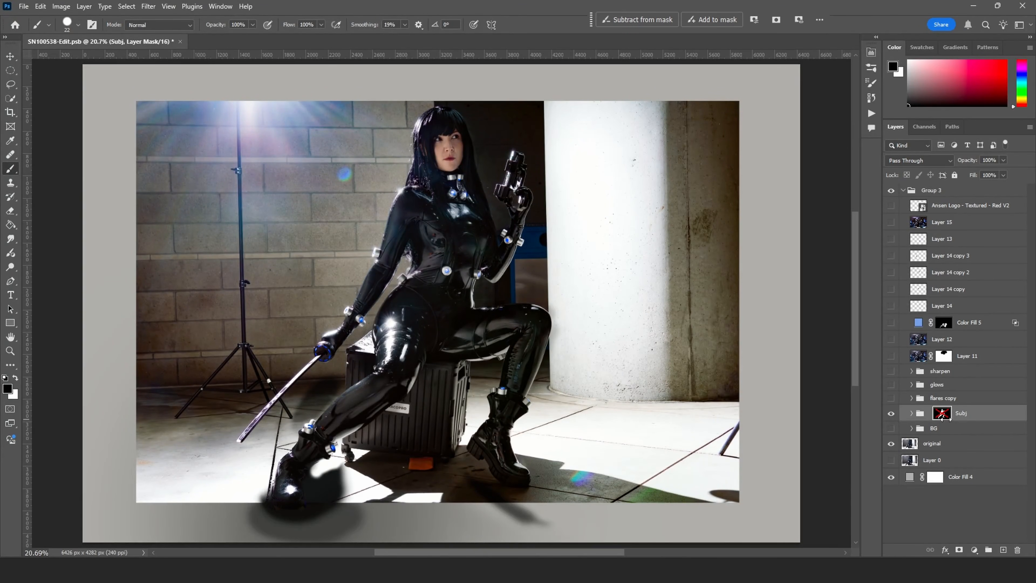
right_click(944, 417)
click(961, 424)
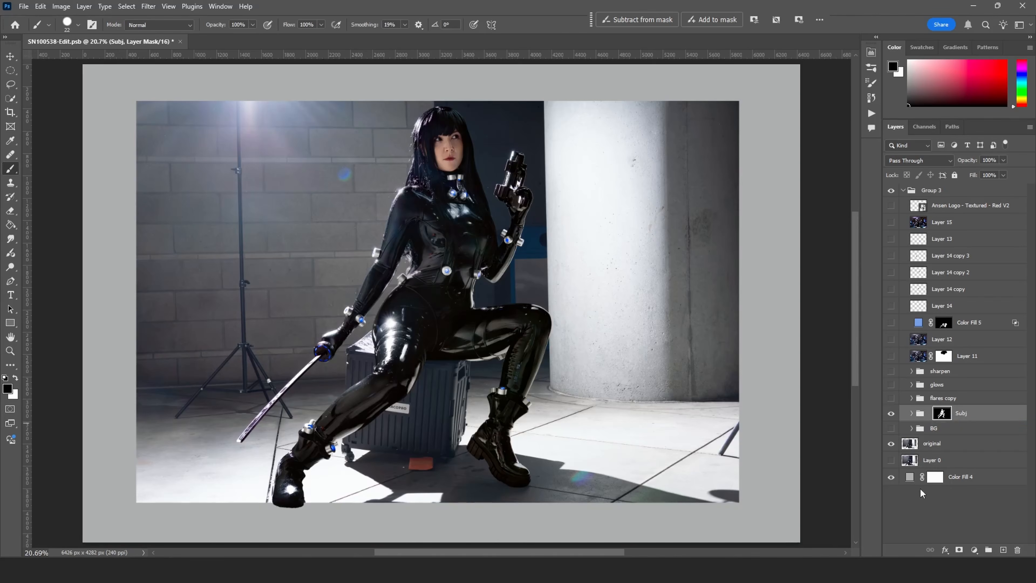
Hide the original layer and the Color Fill 4 backdrop to isolate the cut-out subject.
click(891, 443)
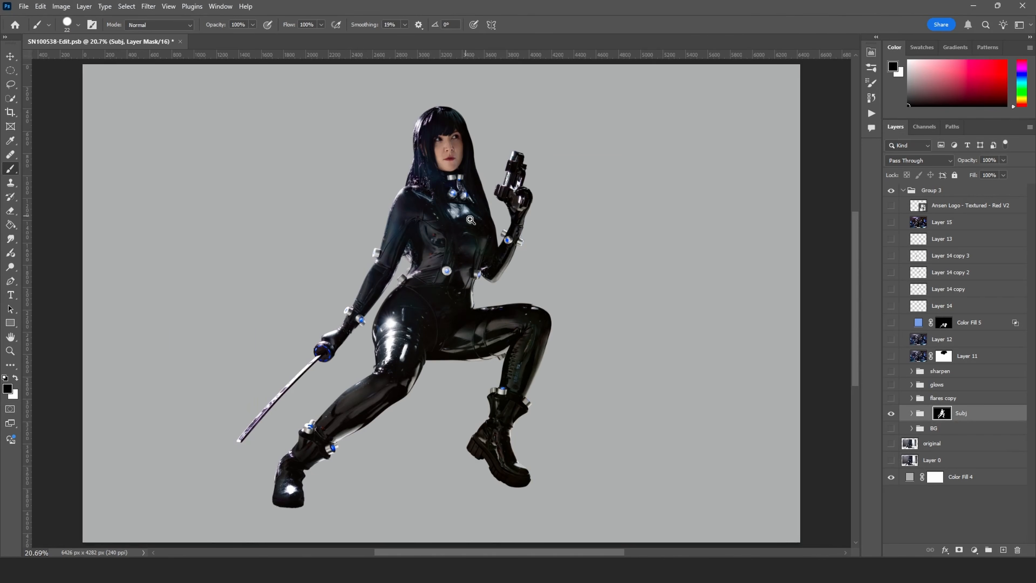
ctrl+drag(426, 185, 431, 184)
ctrl+drag(444, 120, 463, 161)
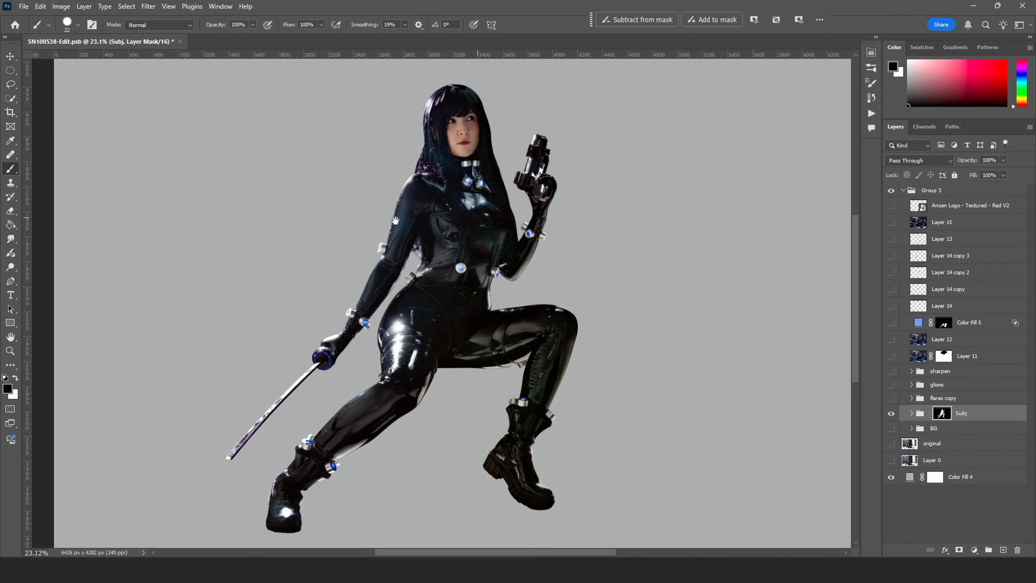
key(ctrl+0)
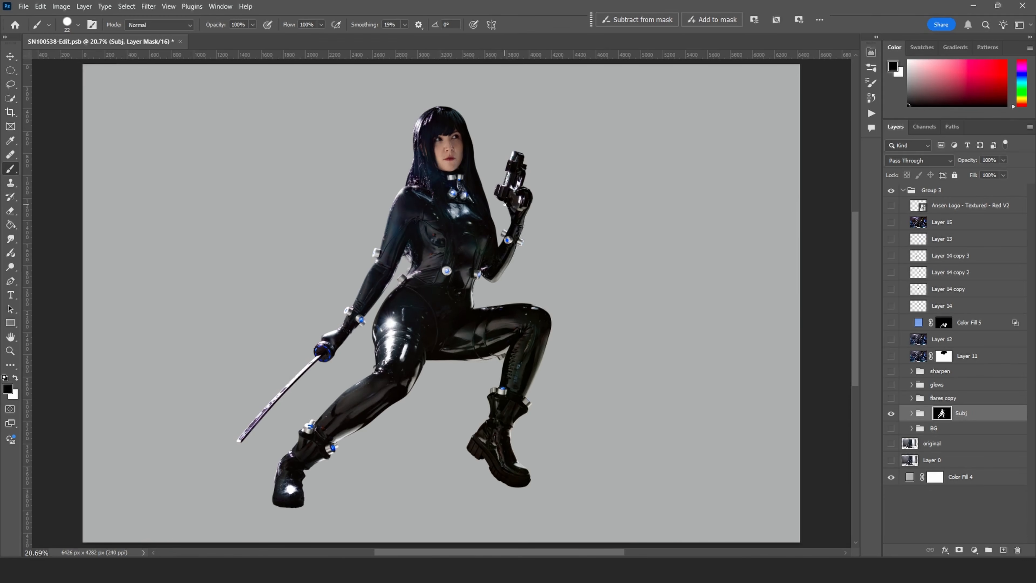
click(891, 478)
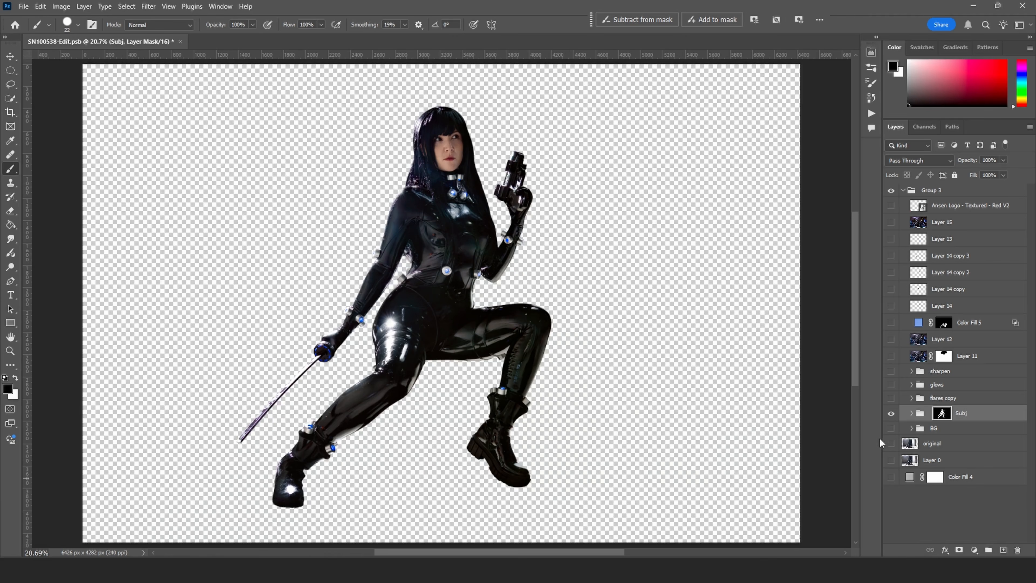
Show the BG group and expand it to list its layers.
click(891, 428)
click(911, 428)
scroll(927, 413, down, 3)
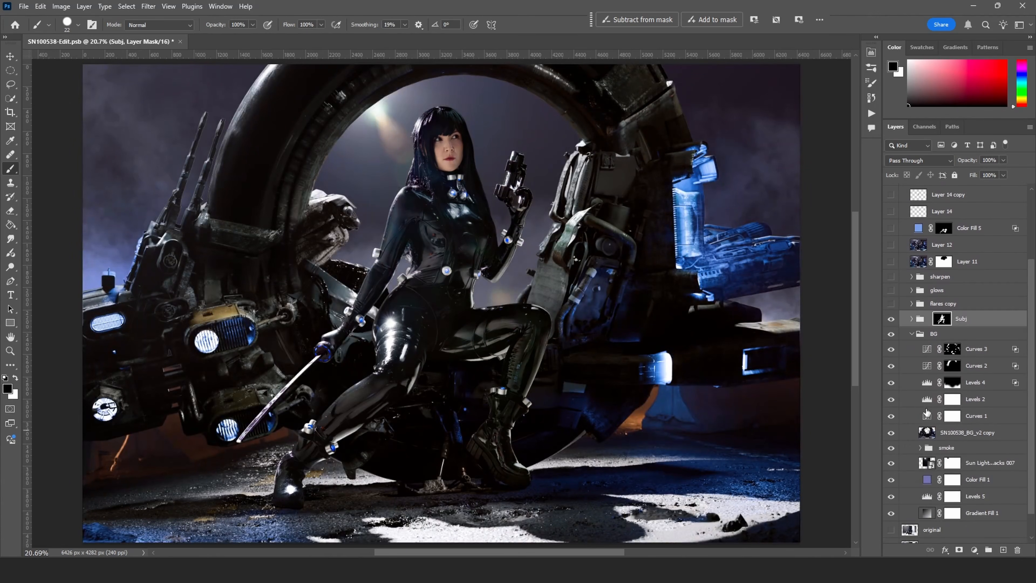
Hide every layer inside the BG group, from Curves 3 down to Gradient Fill 1, including the smoke group.
drag(892, 350, 893, 448)
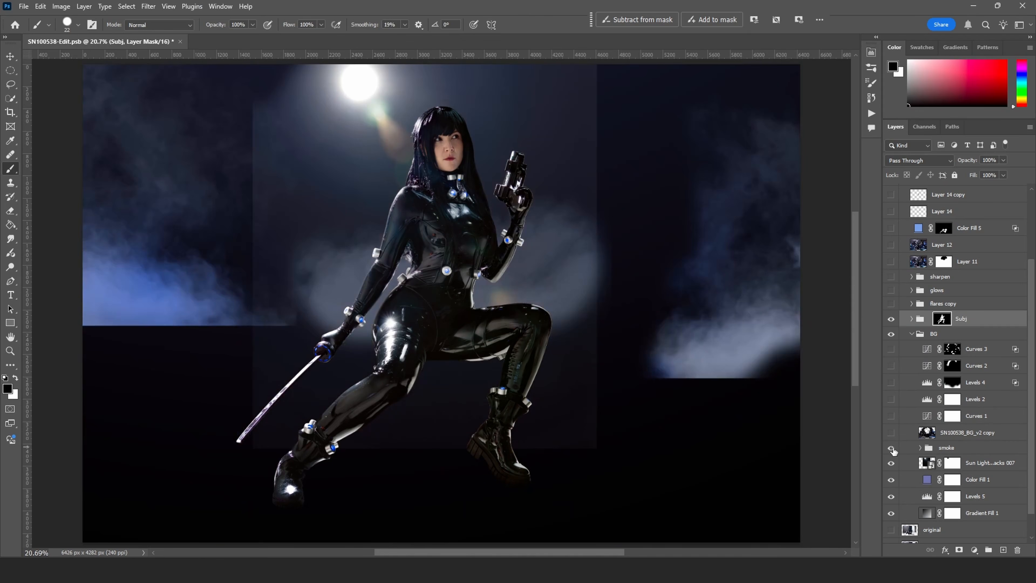
click(920, 448)
click(920, 447)
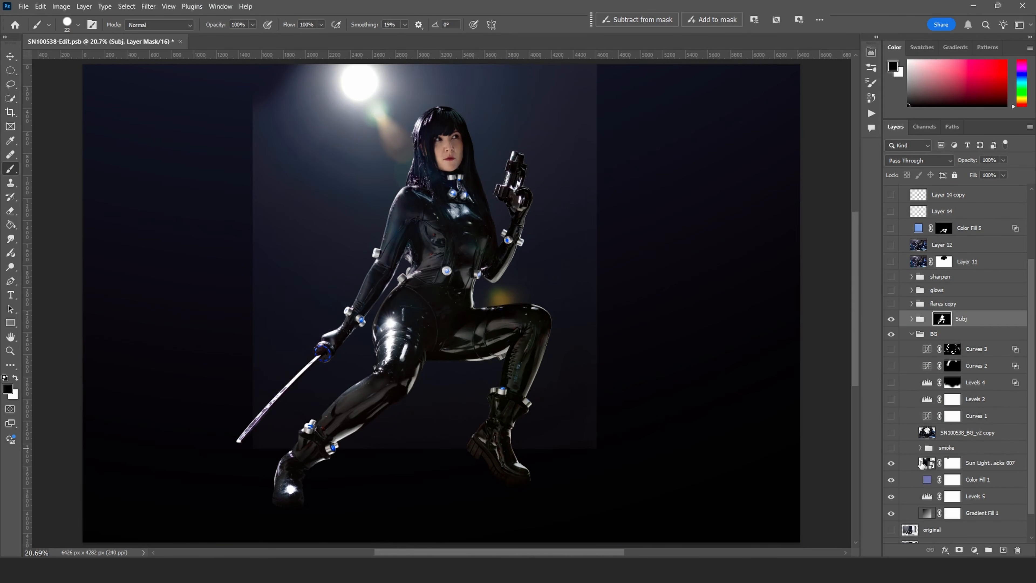
scroll(909, 449, down, 2)
click(891, 436)
click(892, 485)
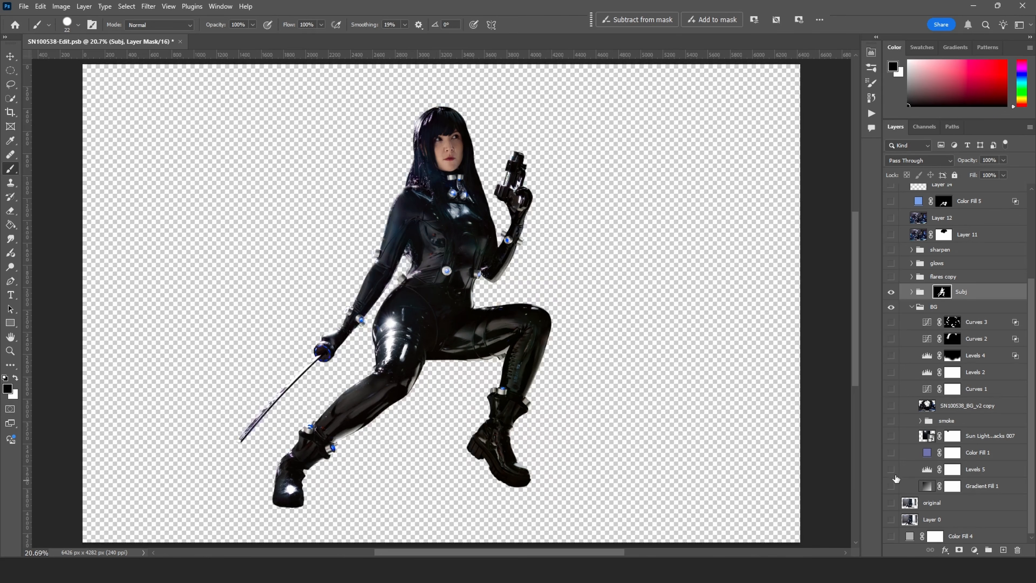
Show the SN100538_BG_v2 copy render layer and Gradient Fill 1 behind it, and select the gradient layer.
click(891, 405)
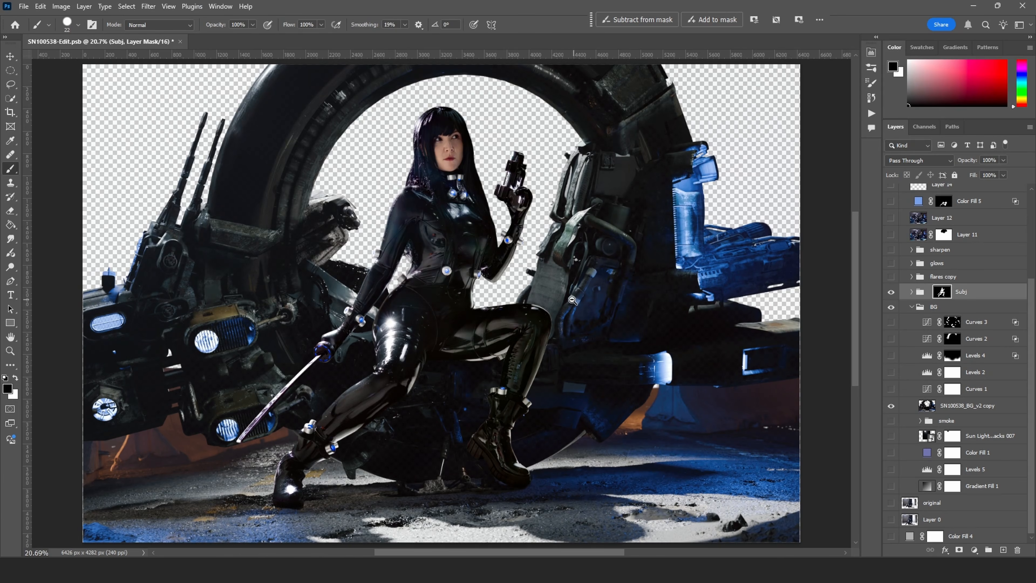
ctrl+drag(572, 301, 577, 301)
key(ctrl+0)
click(891, 486)
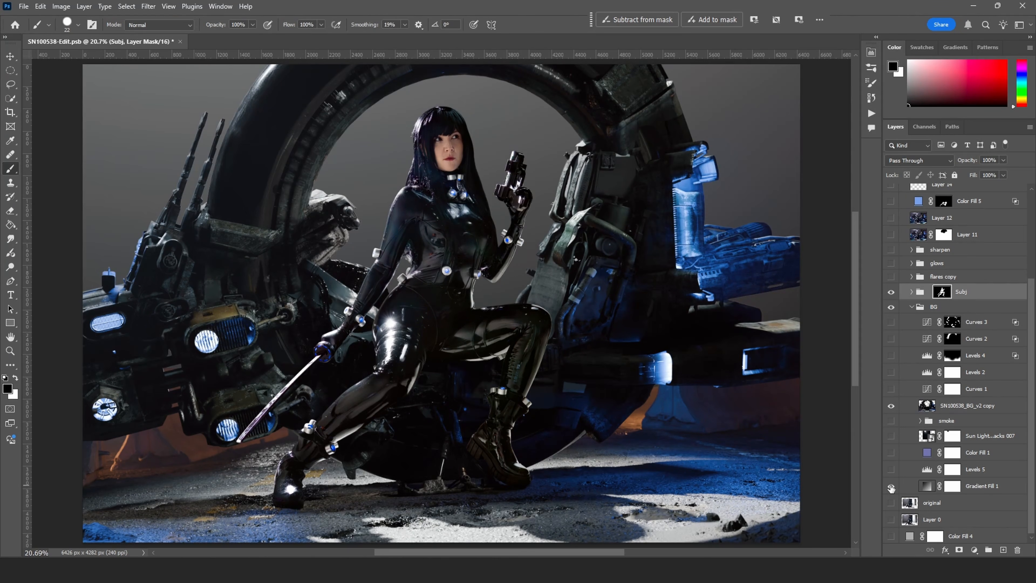
click(909, 485)
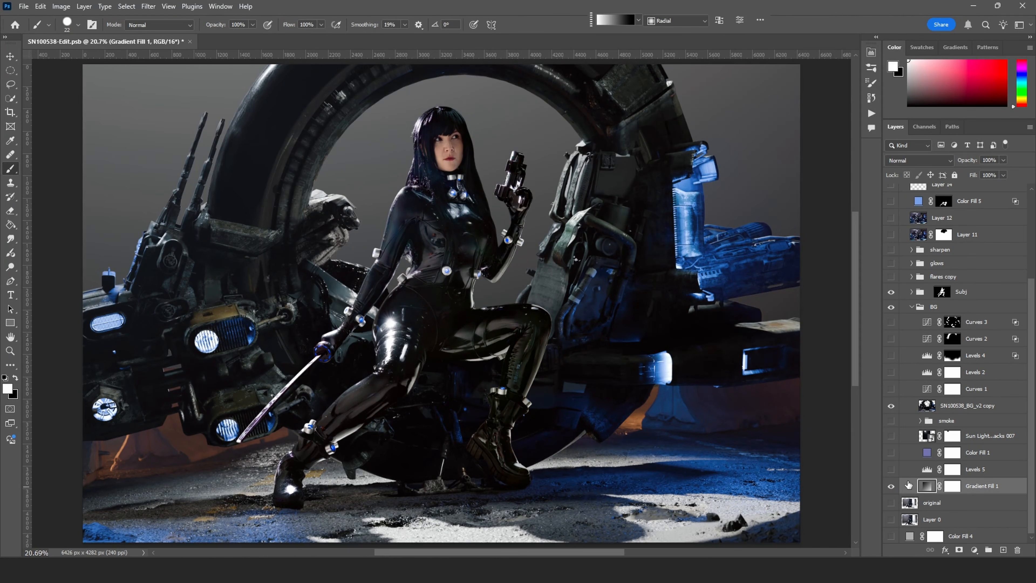
Hide the SN100538_BG_v2 copy layer and show the Levels 5 and Color Fill 1 layers over the gradient.
click(892, 406)
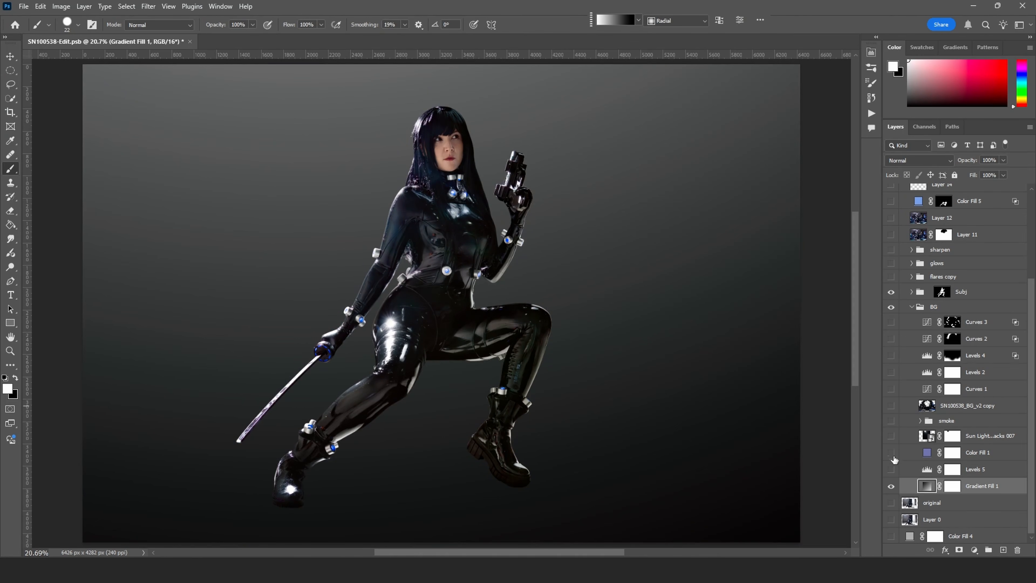
click(891, 470)
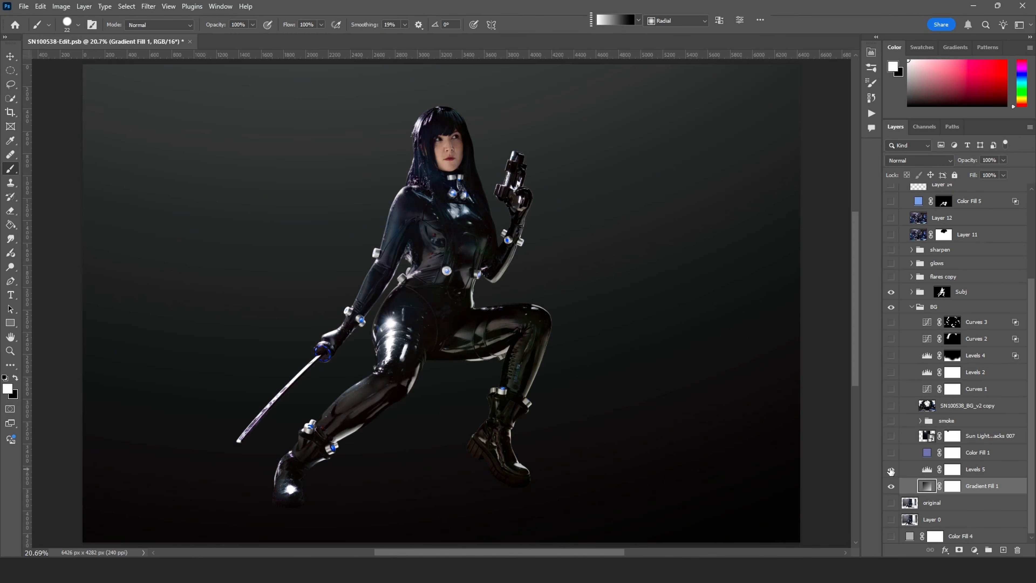
click(891, 453)
click(909, 457)
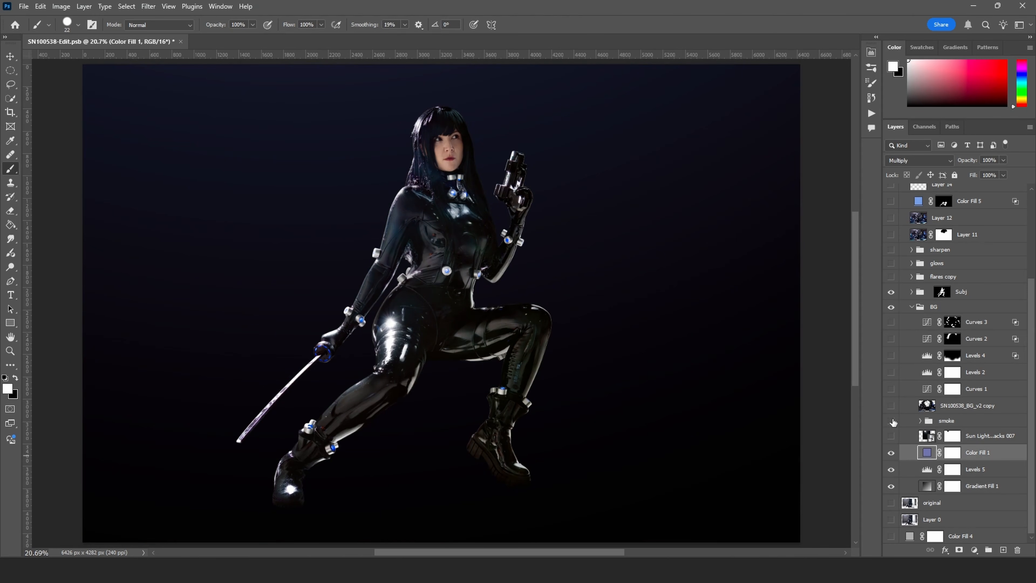
Compare the backdrop with and without the Sun Light 007 layer, leaving it visible, and show the SN100538_BG_v2 copy layer again.
click(891, 435)
click(891, 435)
click(892, 436)
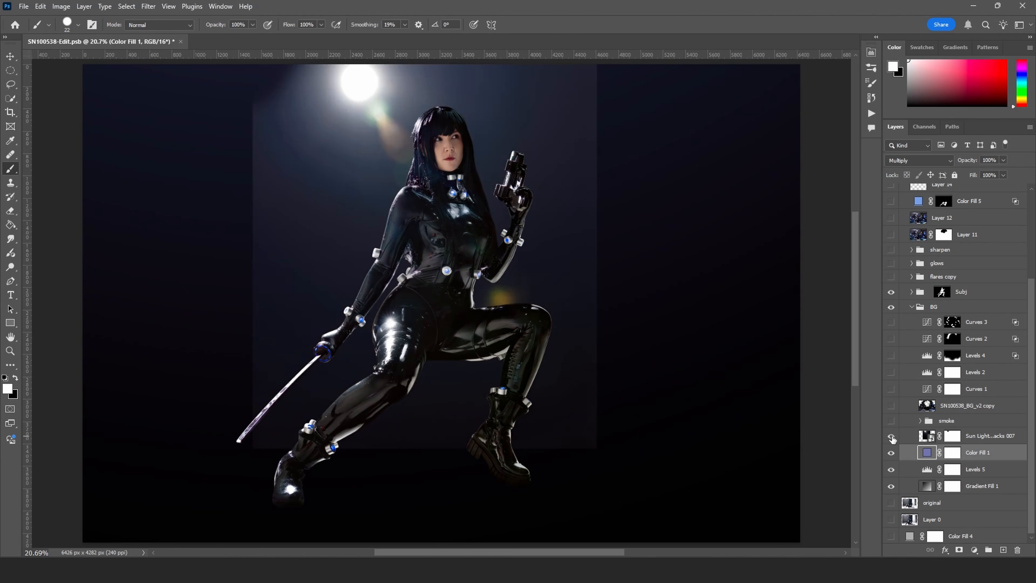
click(892, 436)
click(891, 436)
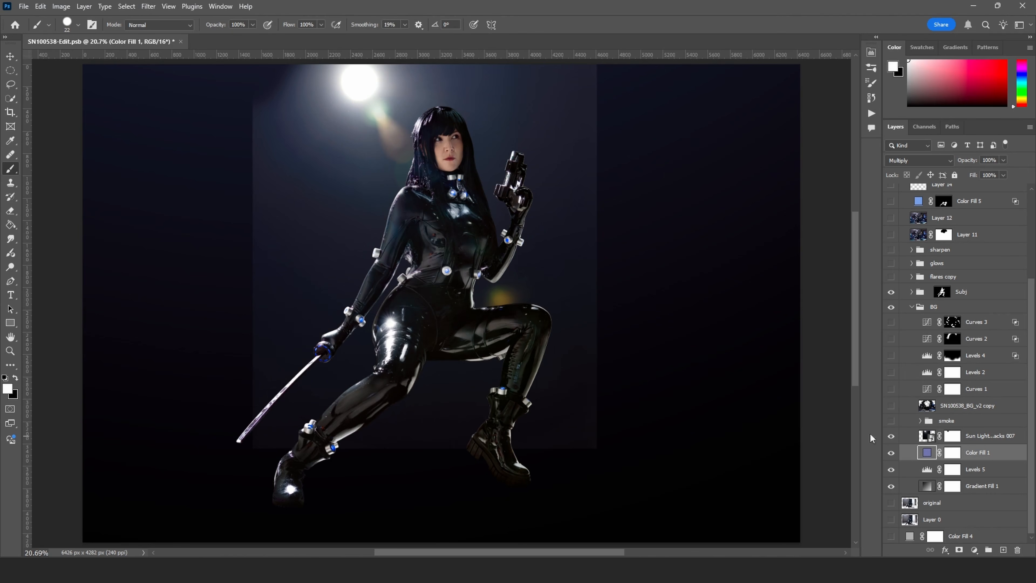
click(893, 436)
click(892, 406)
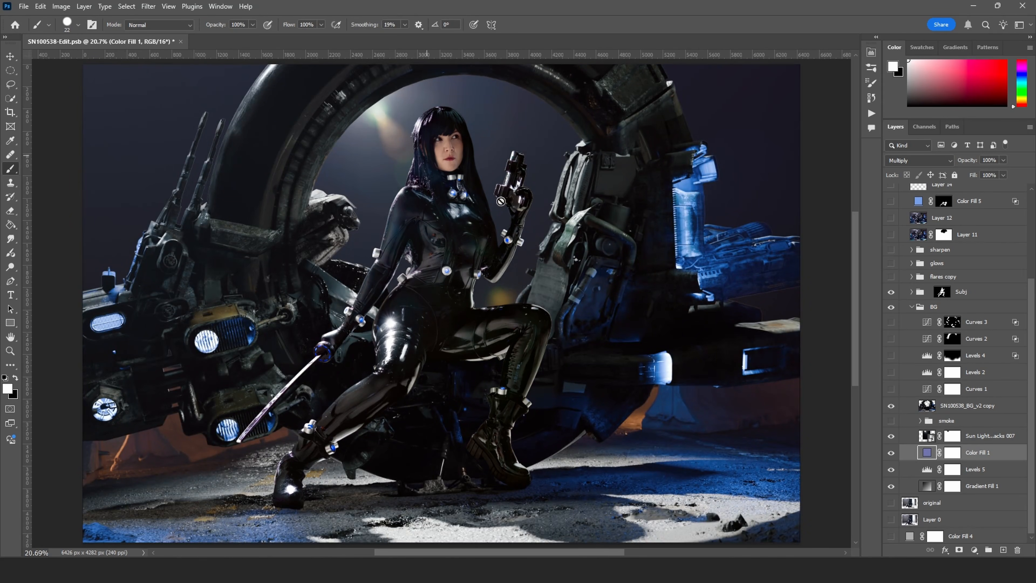
Hide the Sun Light 007, Color Fill 1 and Levels 5 layers and restore them one by one to compare their effect.
click(892, 437)
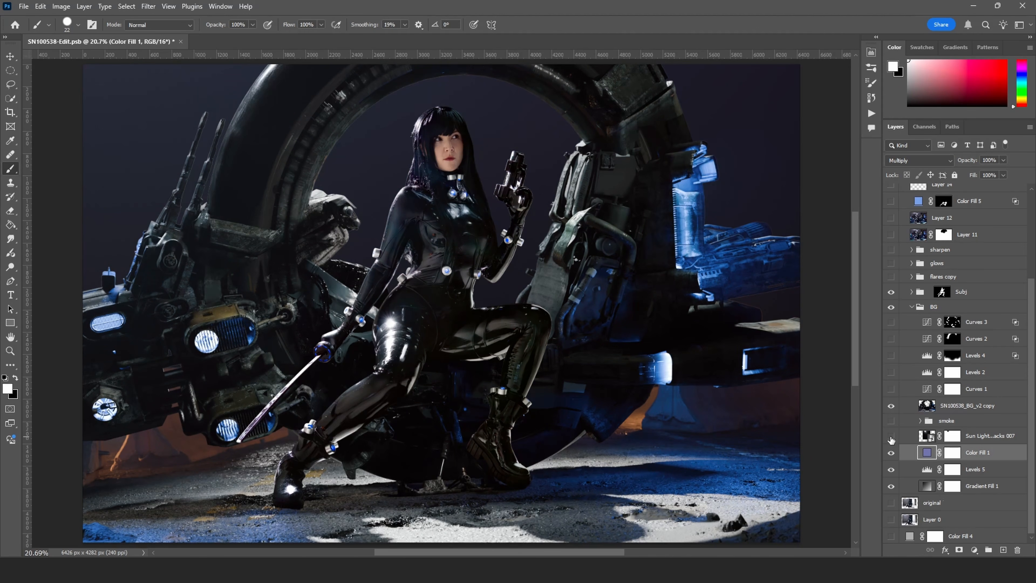
click(891, 452)
click(892, 469)
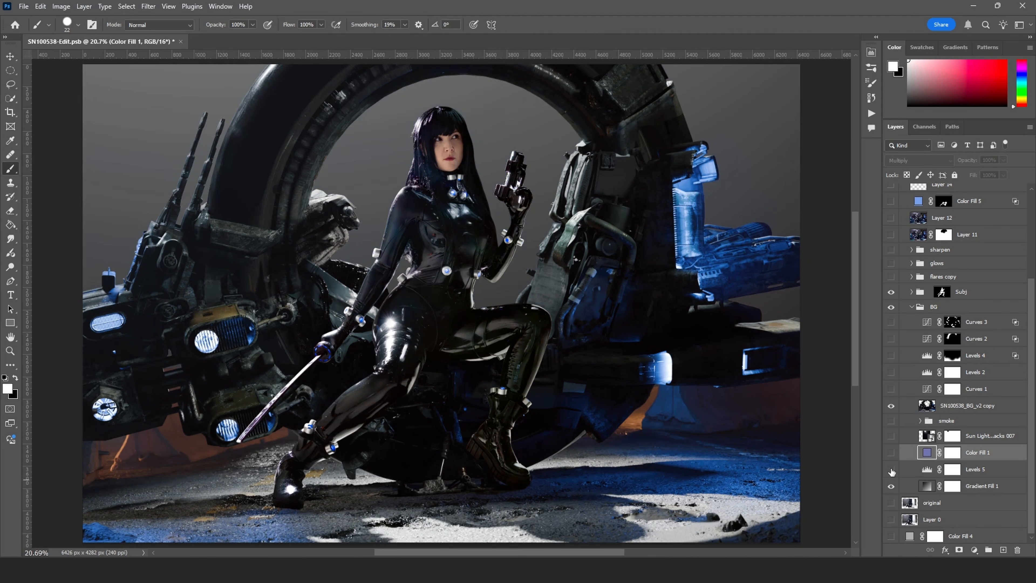
click(891, 470)
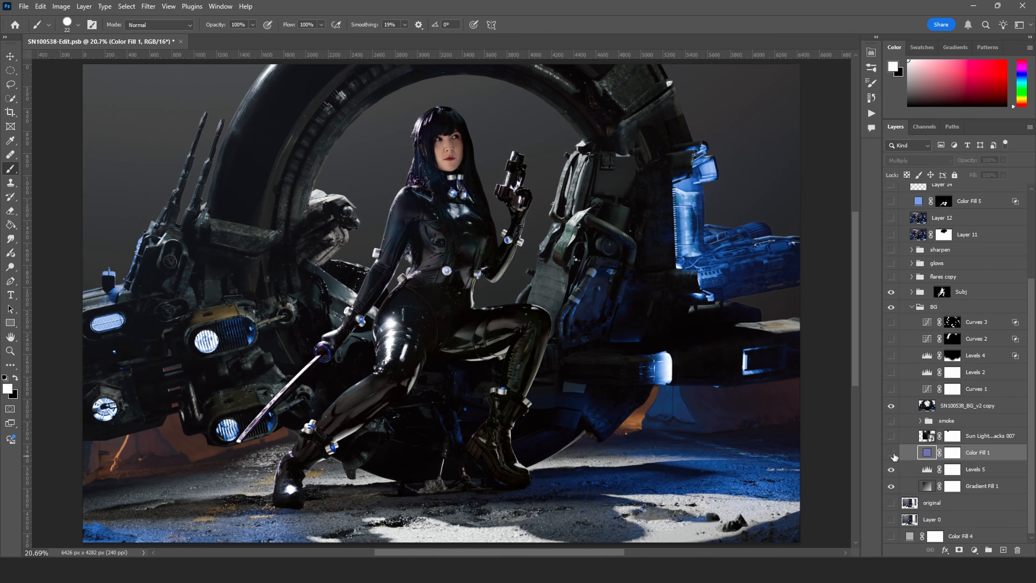
click(891, 452)
click(891, 435)
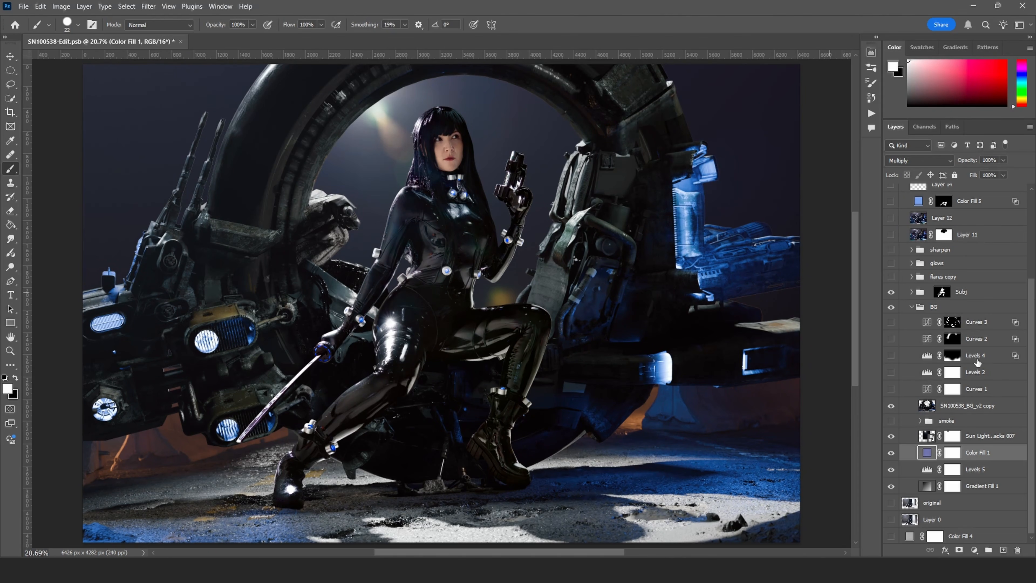
Open the gradient settings of the Gradient Fill 1 layer for review and close them.
double_click(926, 487)
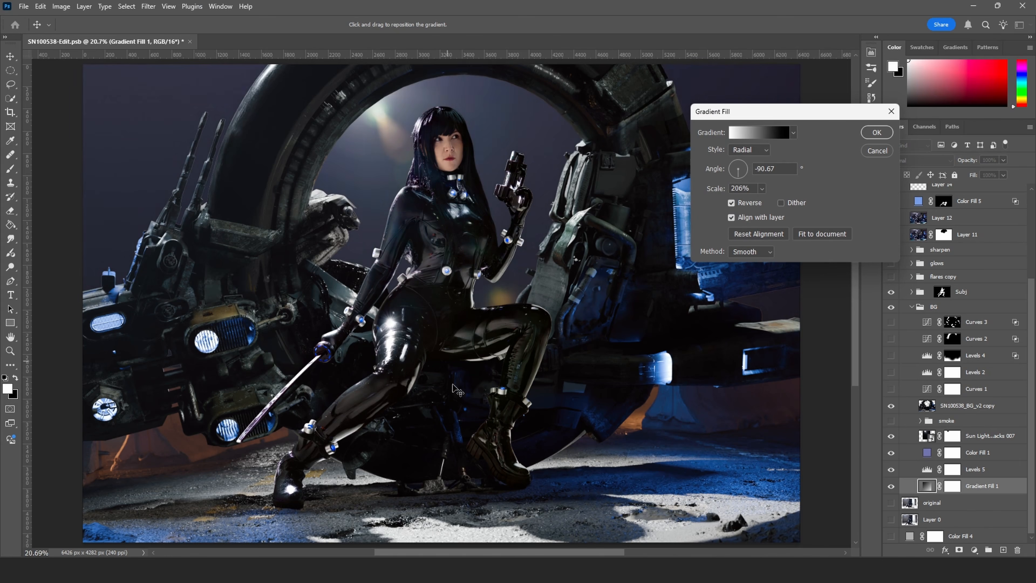
scroll(394, 102, up, 1)
scroll(393, 102, down, 1)
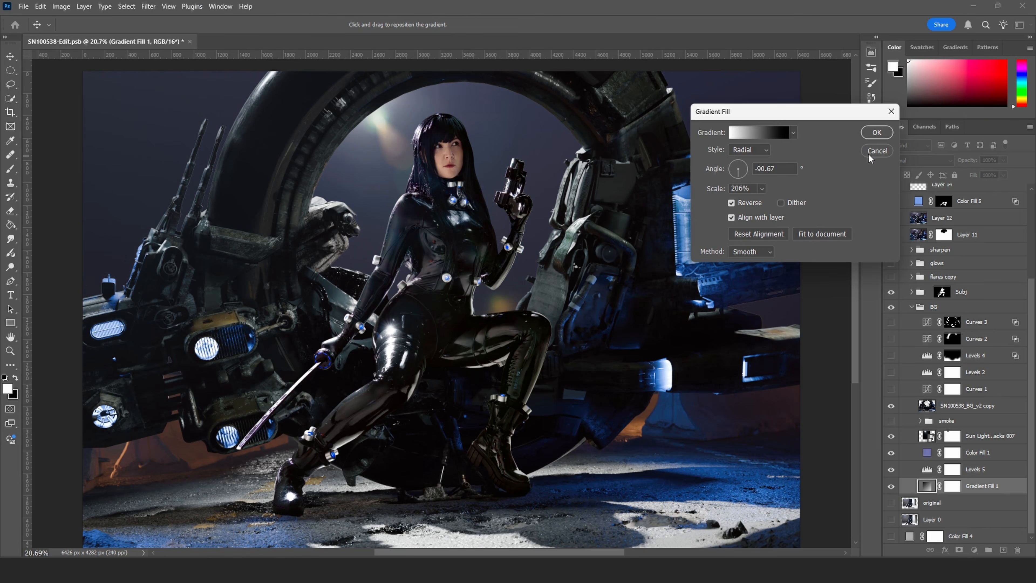
key(Return)
key(b)
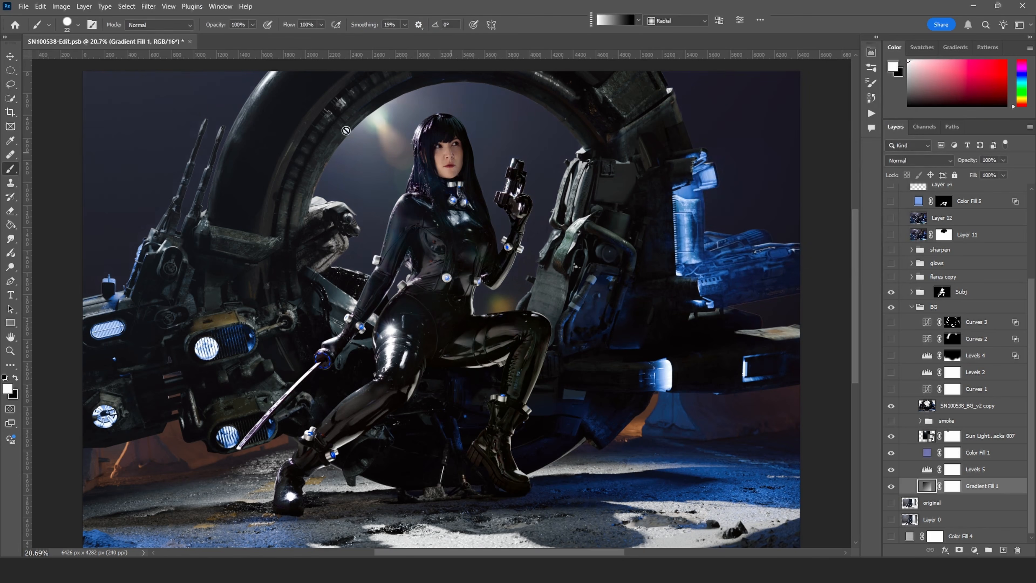
Show the smoke group, expand it, and hide its two color fill layers and Levels 6.
click(890, 422)
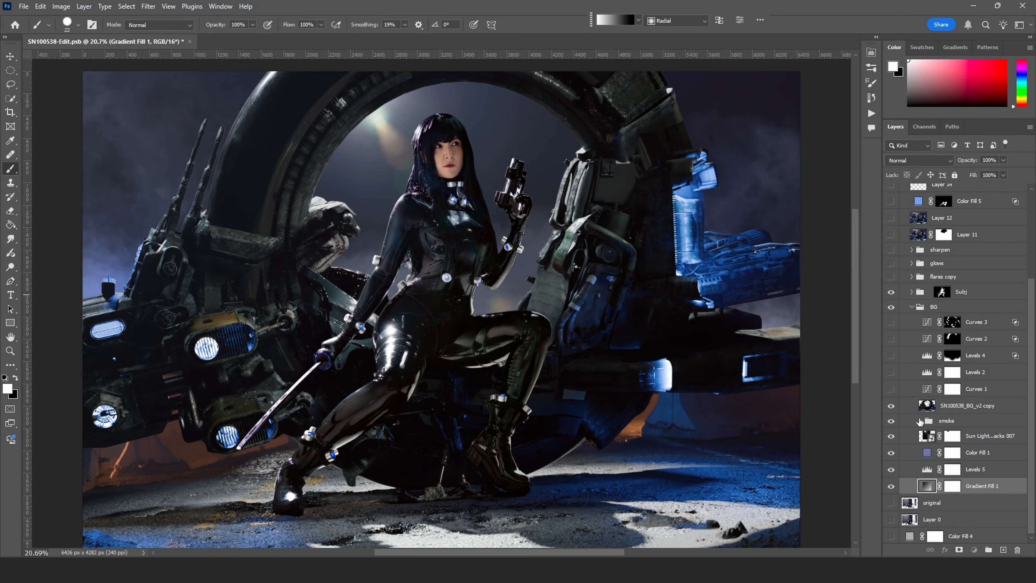
click(920, 421)
drag(888, 416, 897, 445)
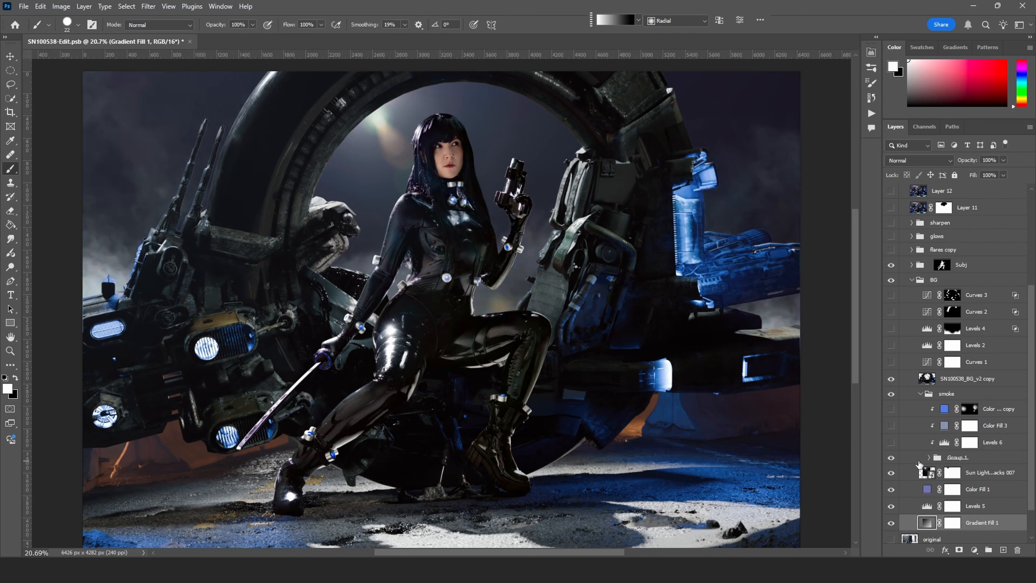
Expand Group 1 inside the smoke group and select the SMOG_DV_002 layer.
click(891, 457)
click(958, 456)
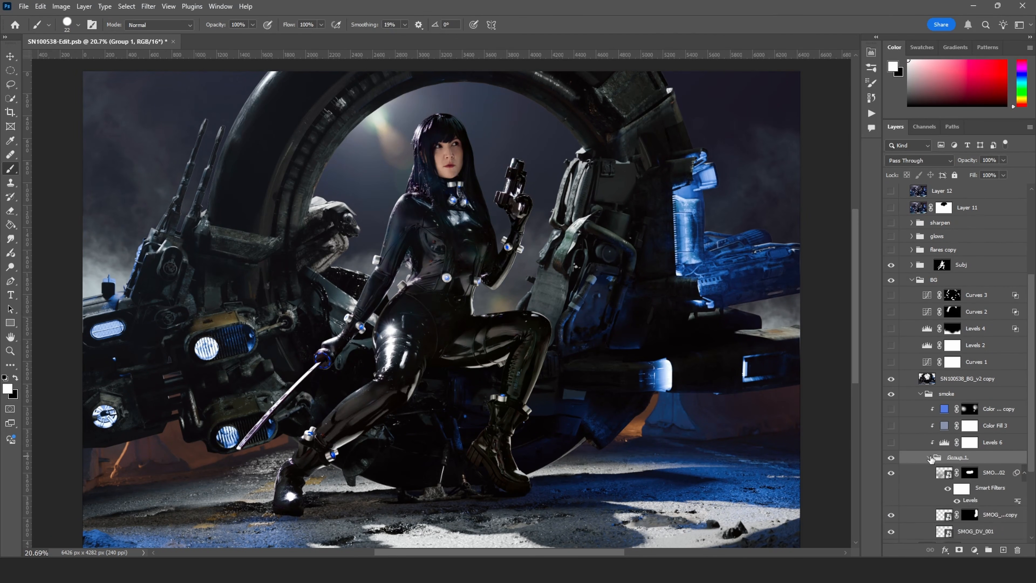
click(929, 456)
click(937, 437)
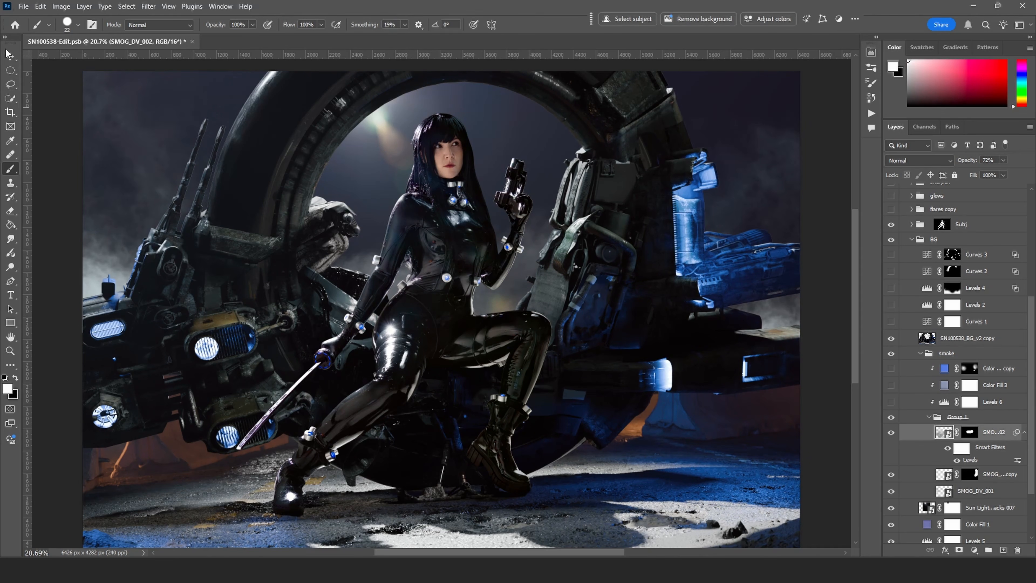
Try repositioning the SMOG_DV_002 smoke with the Move tool and undo the change.
click(11, 56)
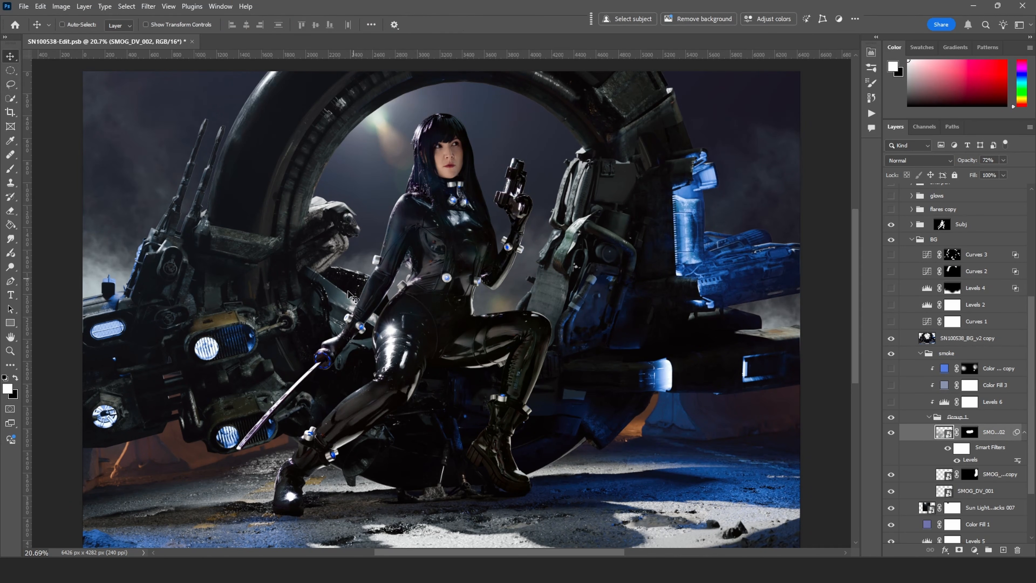
drag(353, 297, 348, 246)
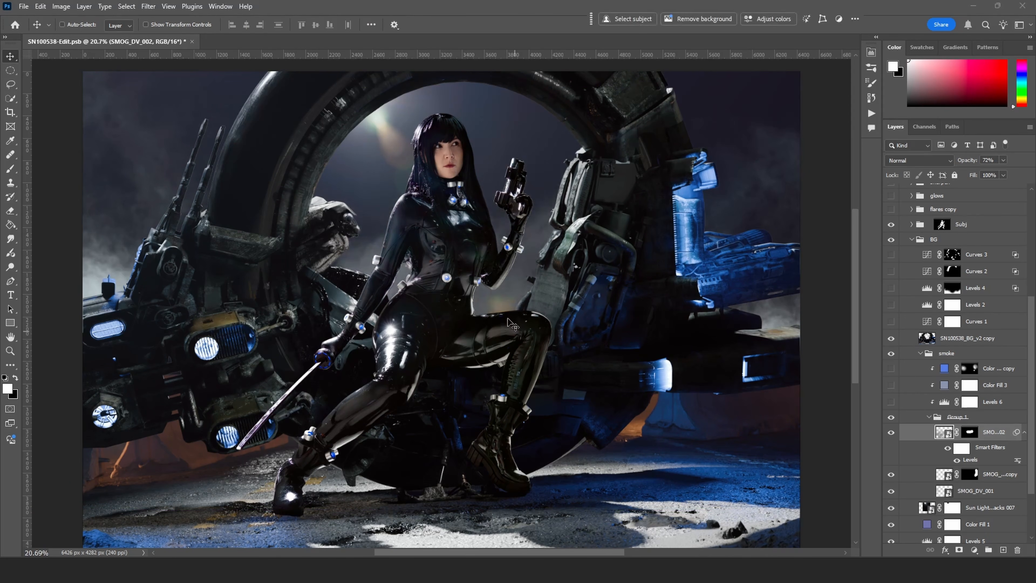
drag(505, 286, 550, 232)
key(ctrl+z)
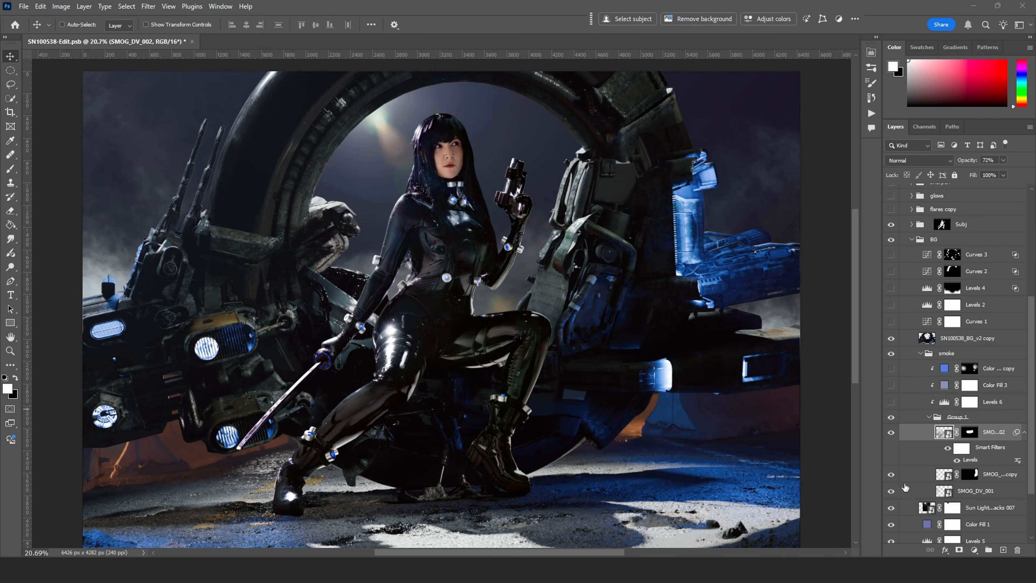
Select the SMOG_DV_001 copy layer and examine where its smoke sits behind the machine.
scroll(913, 478, down, 2)
click(914, 449)
drag(648, 192, 687, 279)
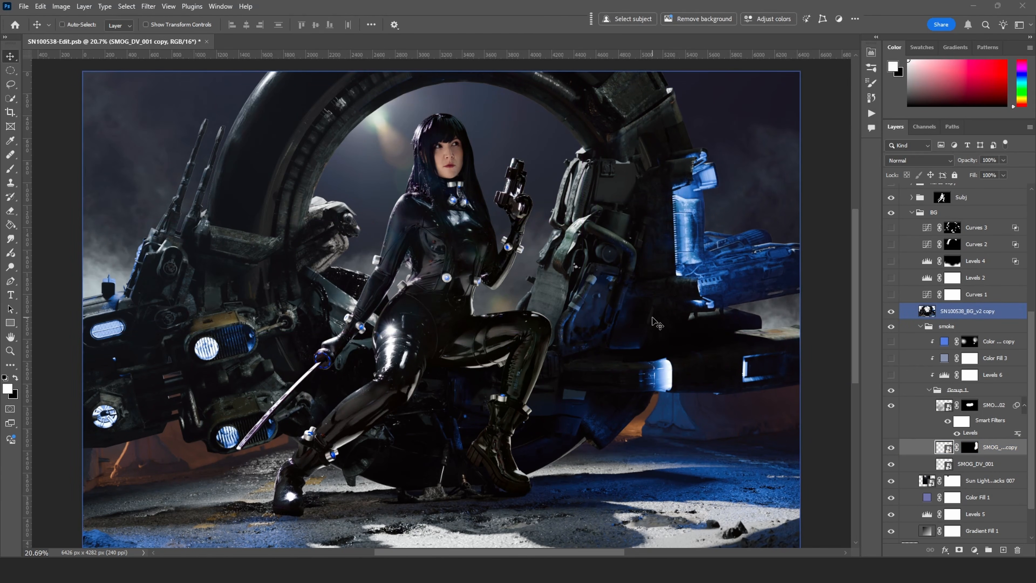
drag(653, 317, 691, 321)
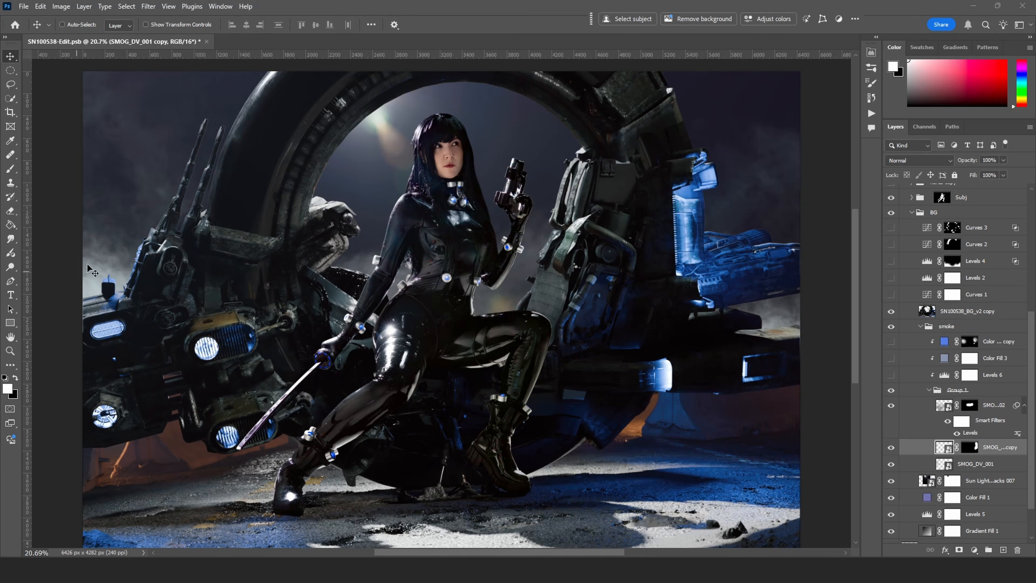
Select the SMOG_DV_001 layer and compare the scene with and without its smoke, leaving it visible and in place.
click(908, 467)
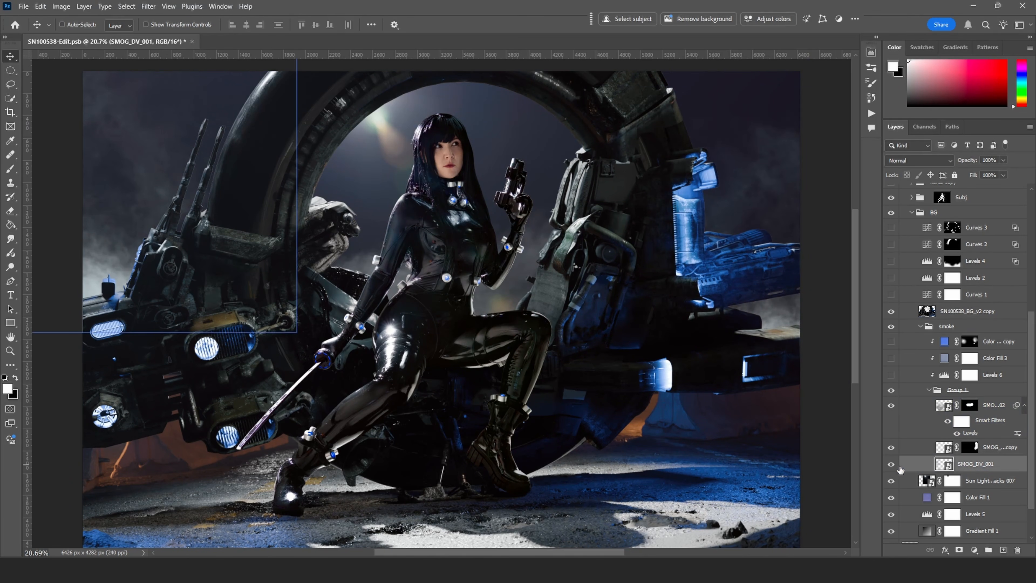
click(891, 467)
click(892, 468)
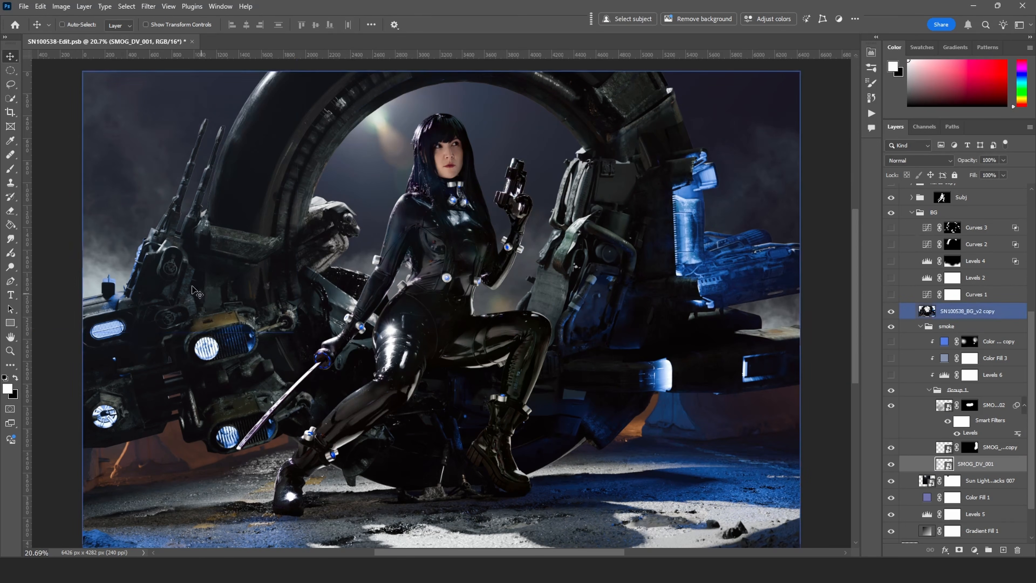
drag(192, 281, 192, 294)
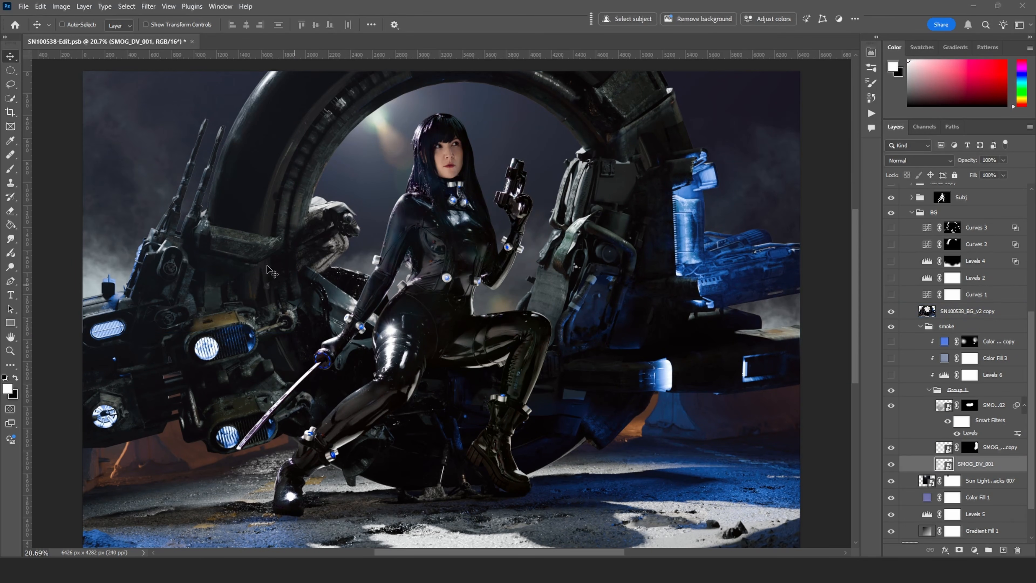
drag(260, 256, 251, 279)
key(ctrl+z)
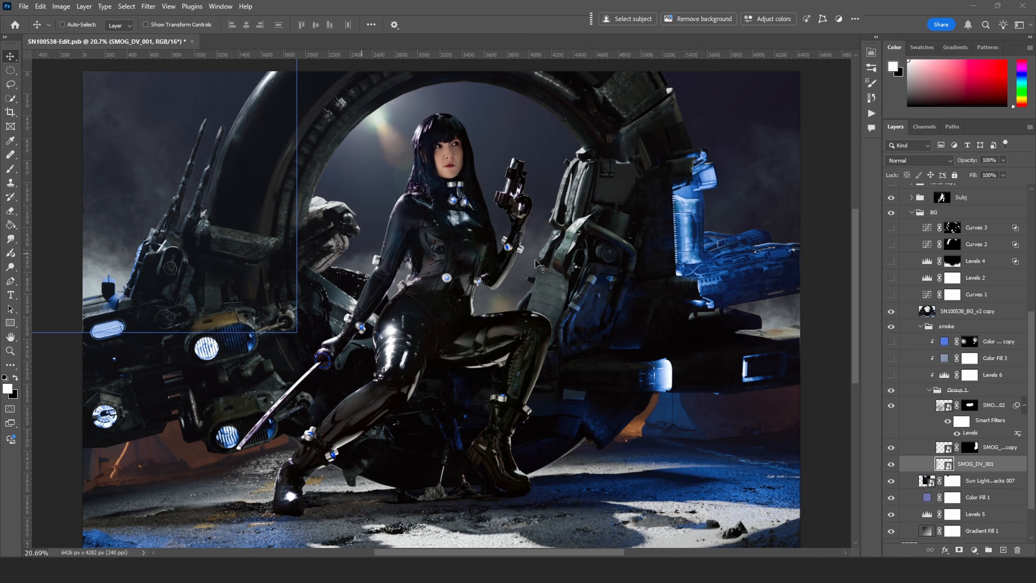
mouse_move(612, 235)
mouse_down()
mouse_move(615, 247)
mouse_move(609, 234)
mouse_up()
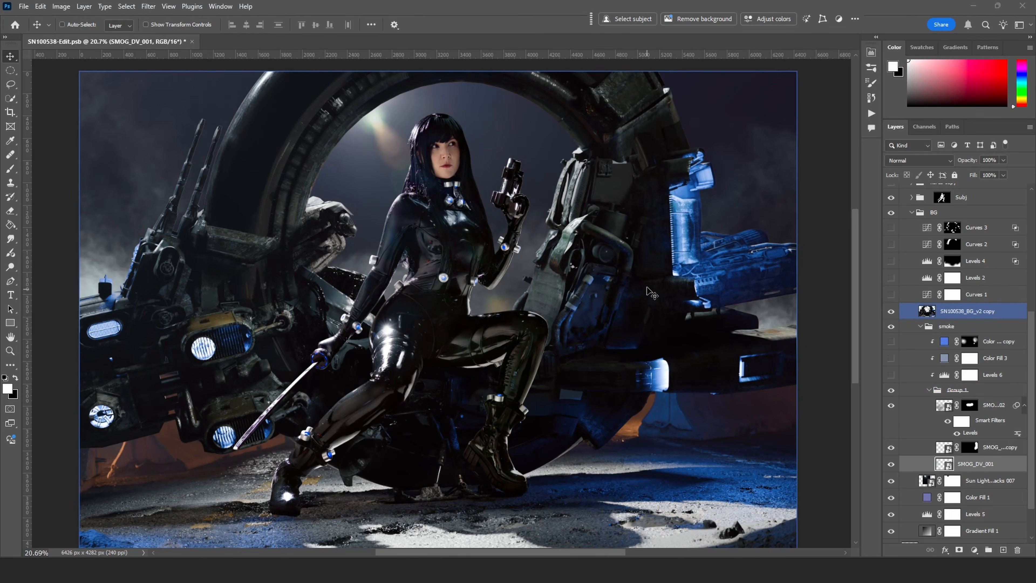
ctrl+drag(646, 301, 563, 294)
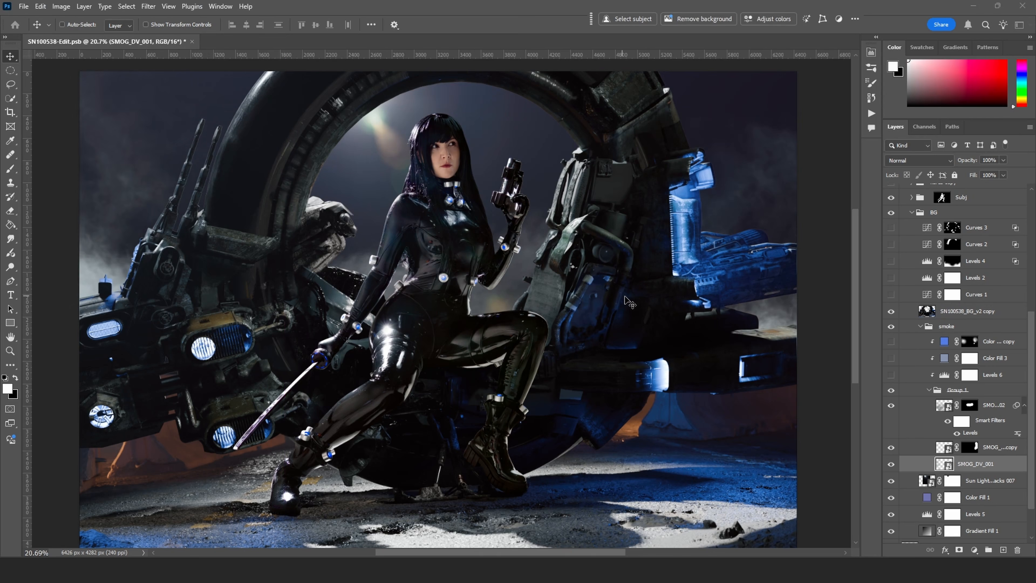
ctrl+drag(439, 296, 489, 300)
ctrl+drag(351, 288, 261, 281)
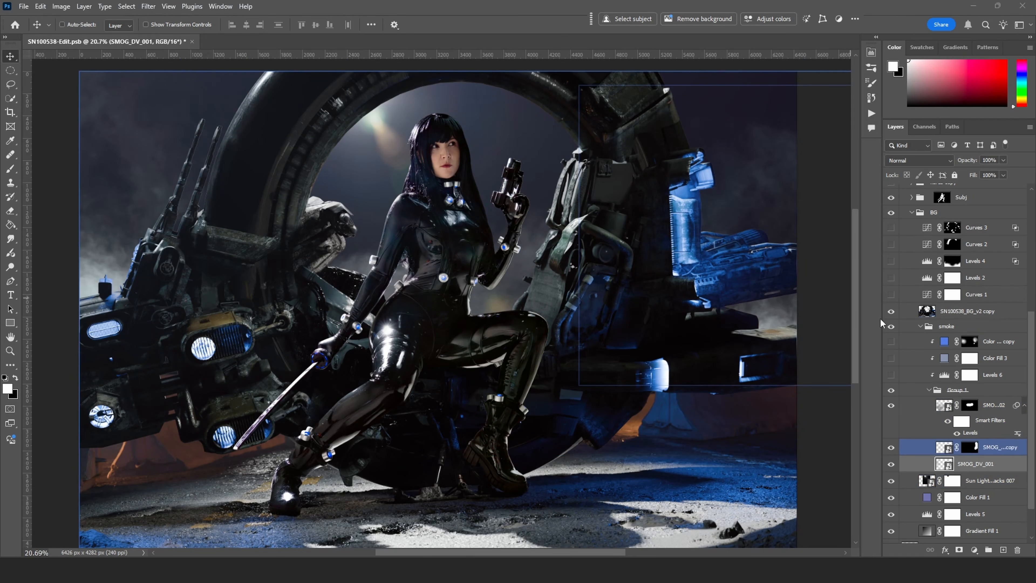
Show the Levels 6, Color Fill 3 and color fill copy layers over the smoke, and collapse Group 1 and the smoke group.
click(891, 358)
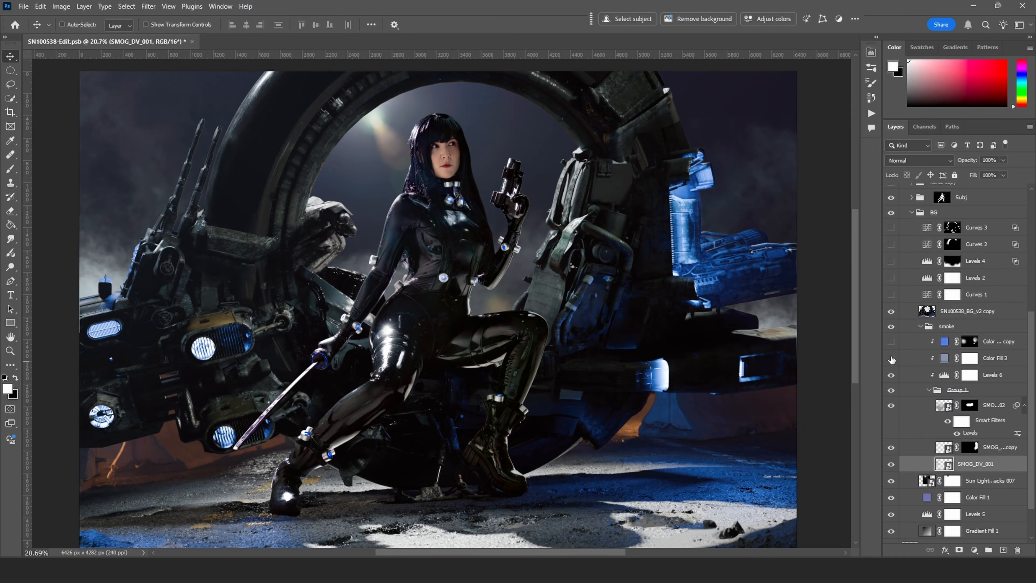
click(891, 342)
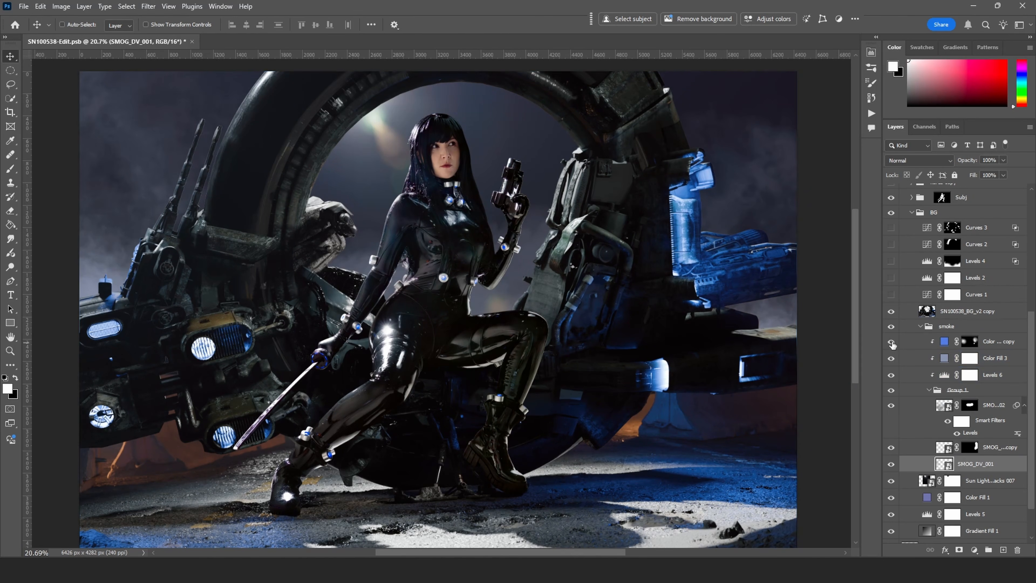
click(938, 390)
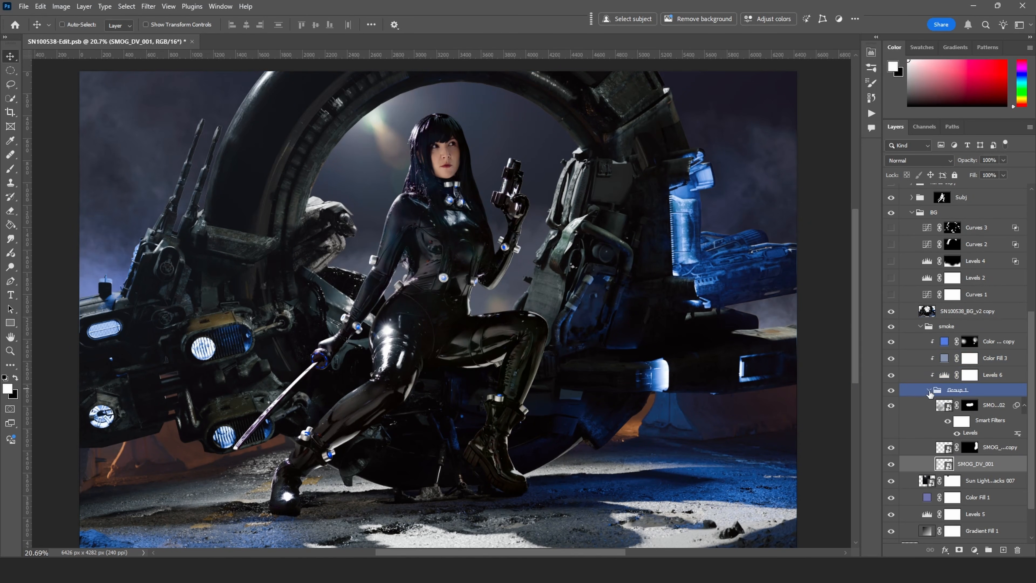
click(929, 390)
click(928, 355)
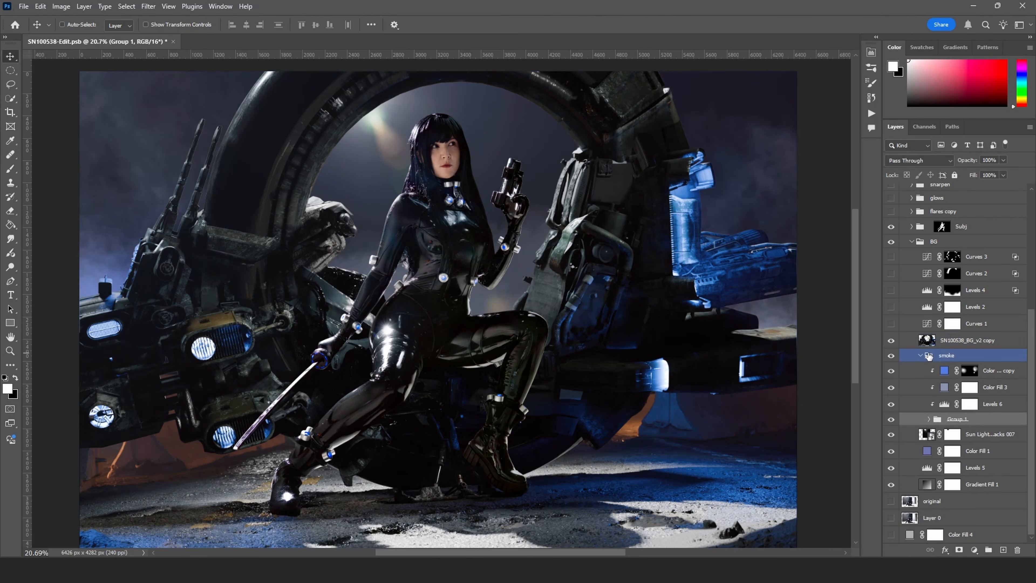
click(921, 355)
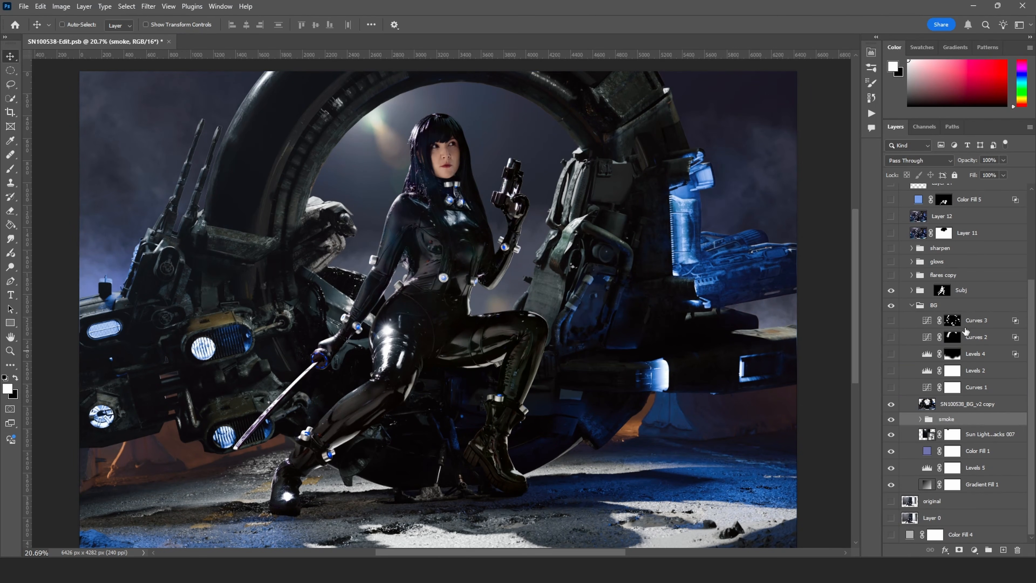
Compare the background with and without the Curves 1 adjustment, leaving it visible.
click(892, 387)
click(892, 387)
click(891, 388)
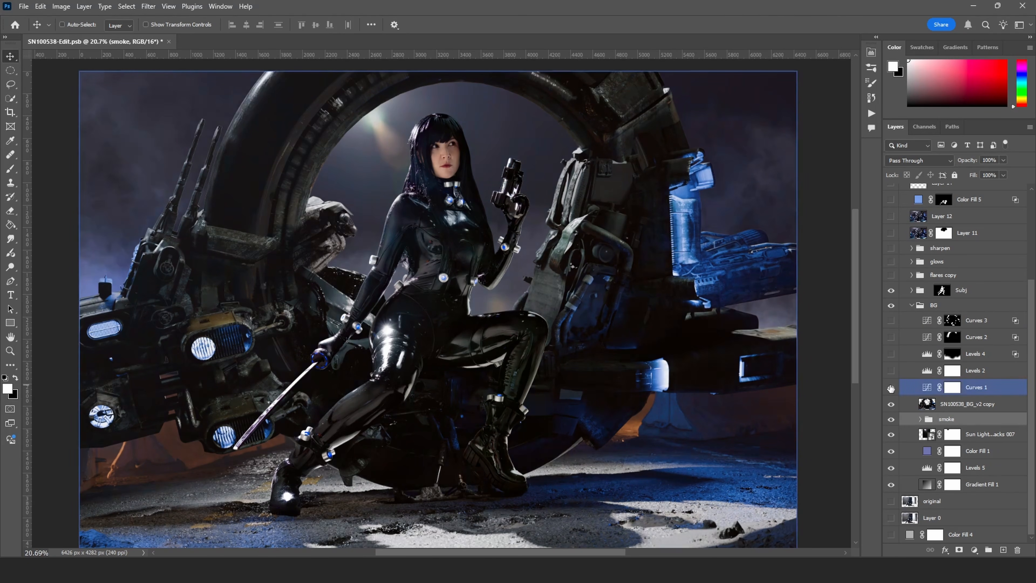
click(891, 389)
click(891, 389)
click(891, 387)
Show the Levels 2 adjustment and compare the background with and without Levels 2 and Curves 1, leaving both visible.
click(890, 372)
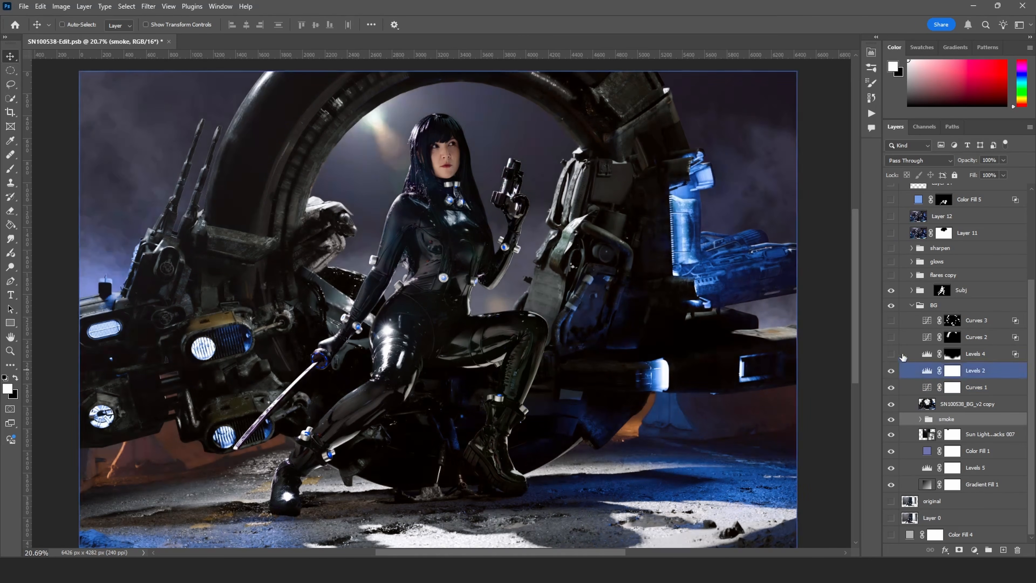
click(890, 370)
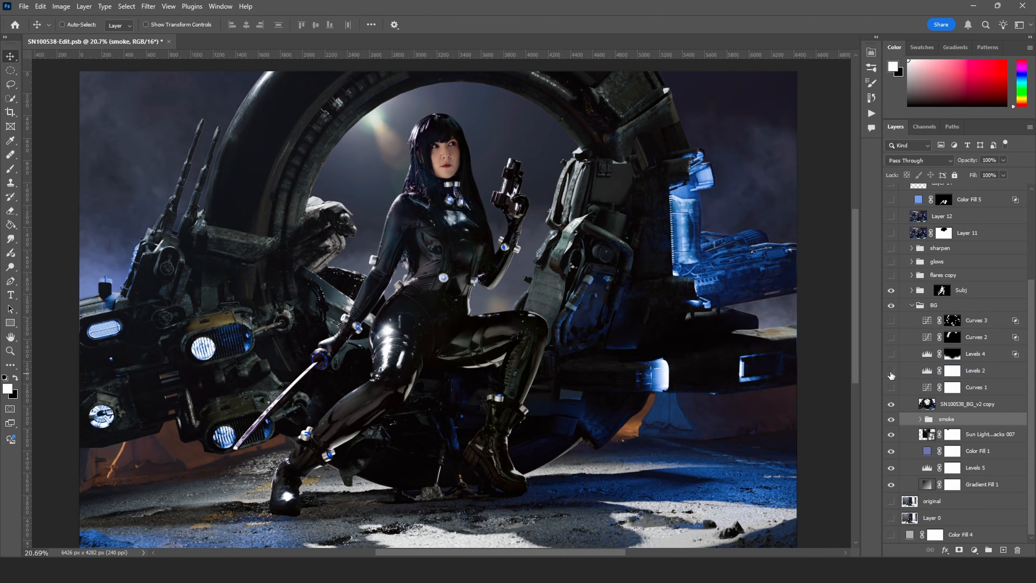
click(890, 371)
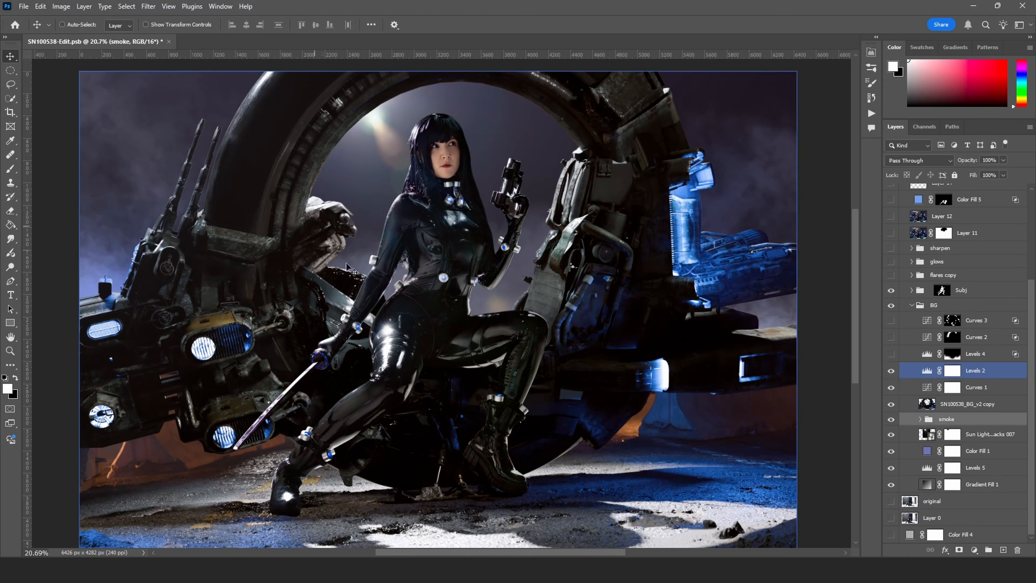
Show the Levels 4 adjustment in the BG group and collapse the group.
click(891, 354)
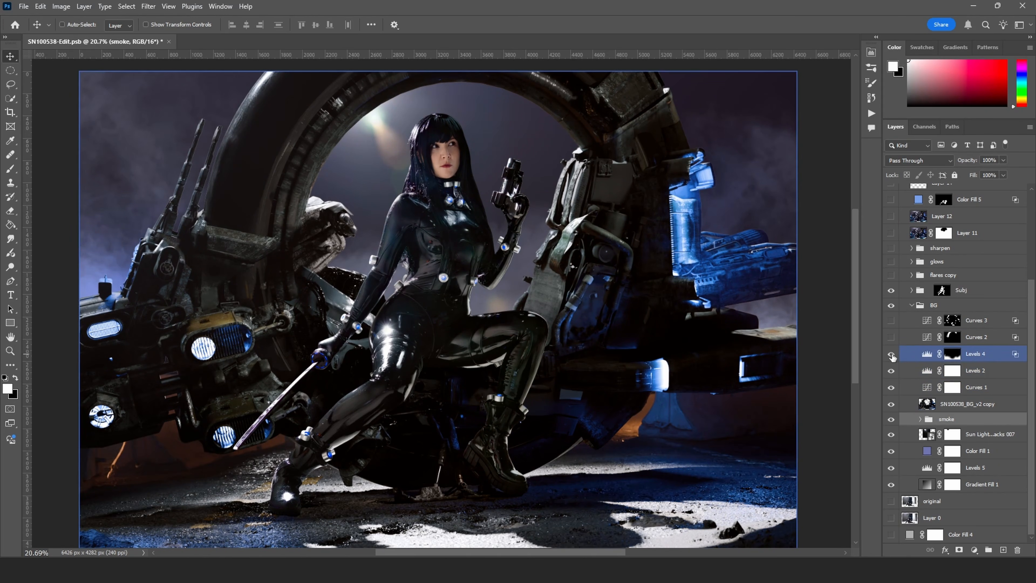
drag(892, 336, 892, 323)
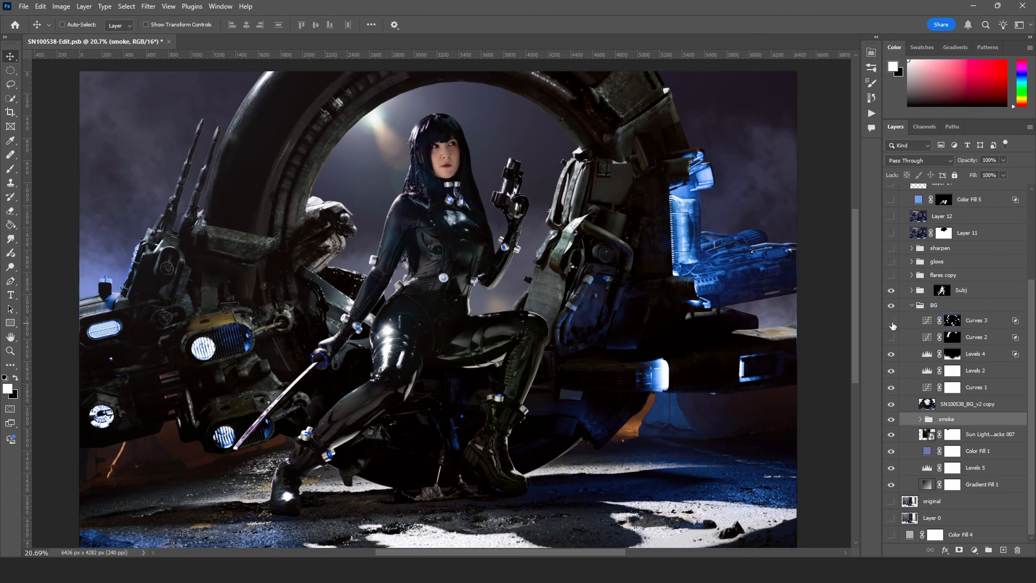
click(912, 305)
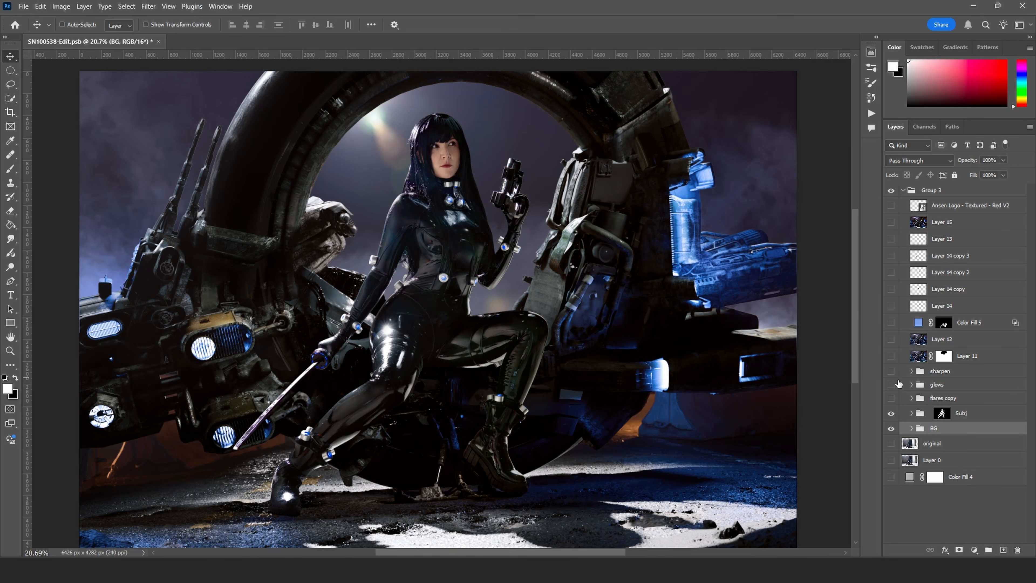
Expand the flares copy group and show its light flares over the composite.
click(911, 398)
scroll(913, 388, down, 3)
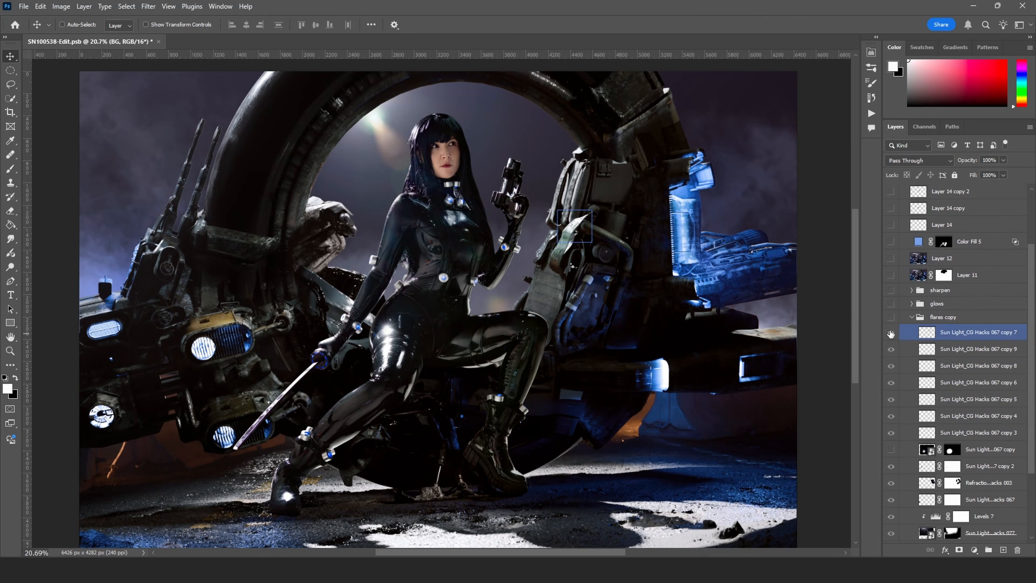
click(891, 317)
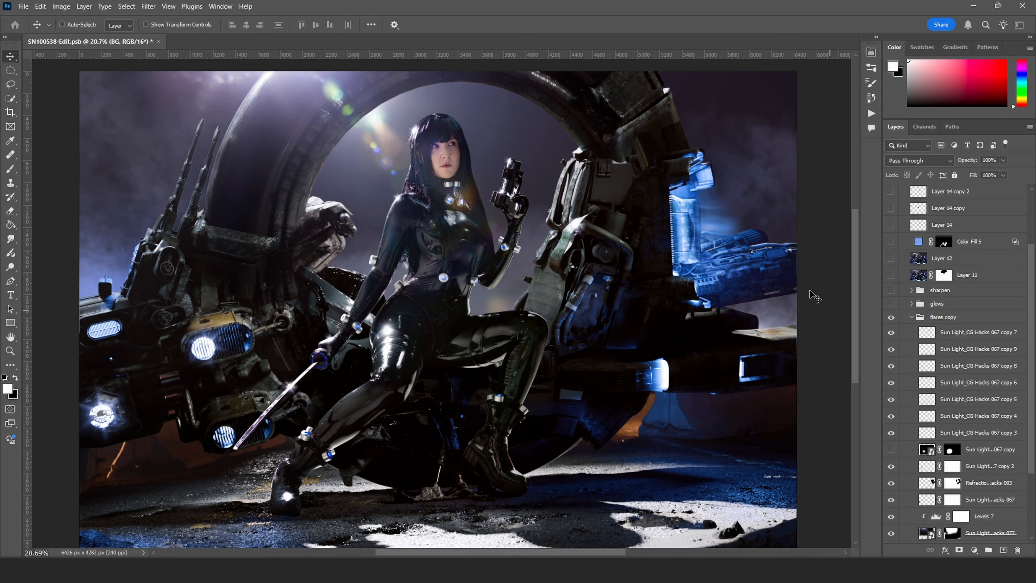
Compare the shoulder highlight with and without the flares copy group, leaving the group visible.
scroll(917, 388, down, 1)
click(891, 405)
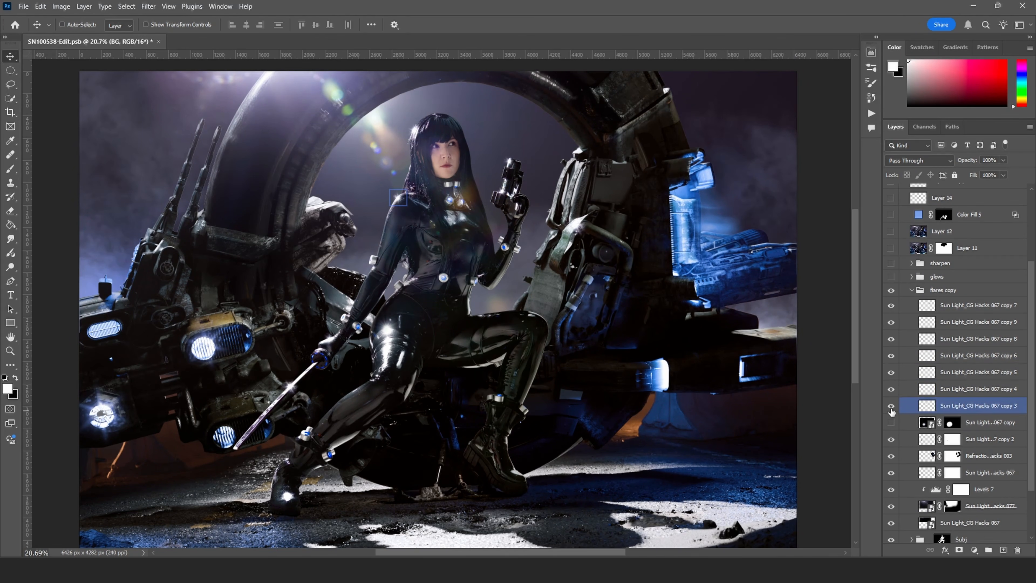
click(979, 456)
ctrl+drag(427, 221, 494, 272)
drag(608, 321, 480, 220)
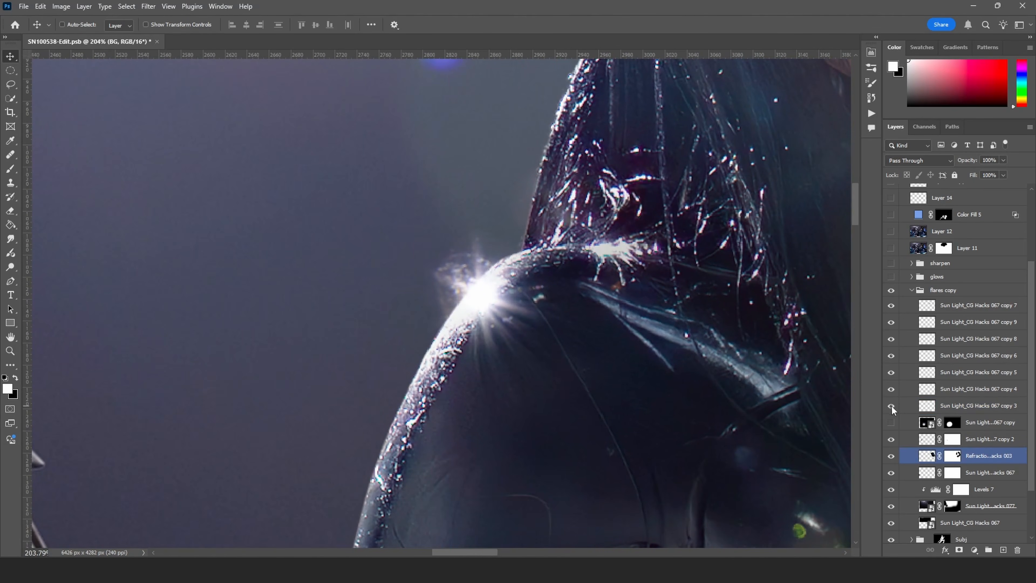
click(891, 291)
click(891, 291)
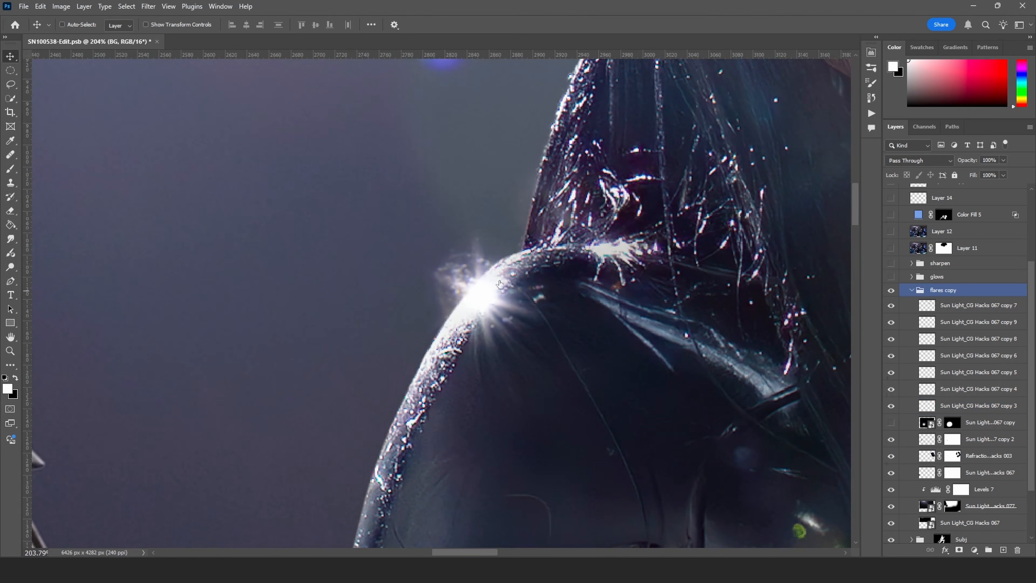
click(983, 489)
click(950, 290)
click(891, 291)
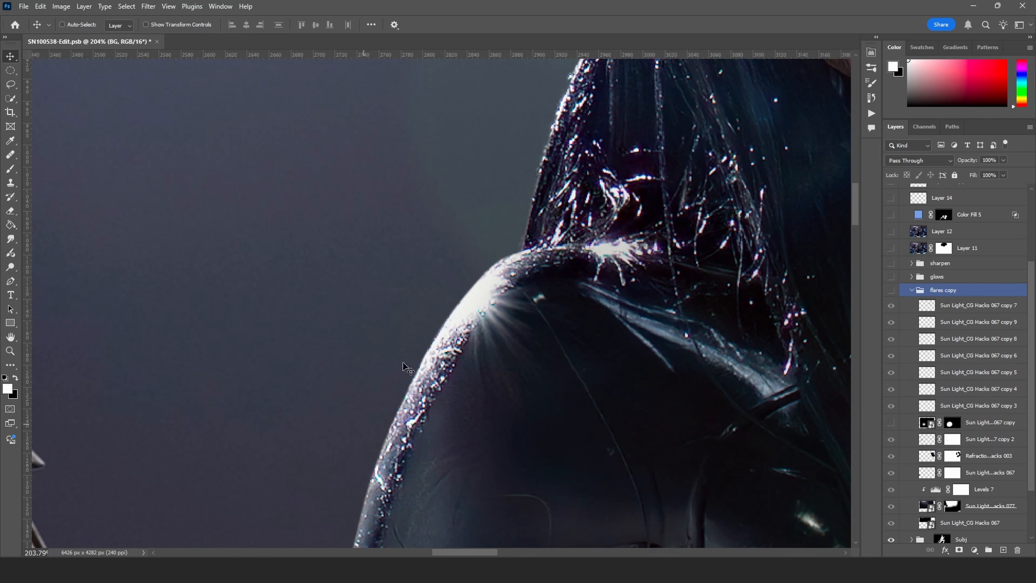
click(891, 291)
Examine the light flares on the hair, arm, knee and vehicle headlights up close.
drag(506, 282, 321, 572)
drag(533, 147, 555, 506)
ctrl+click(445, 306)
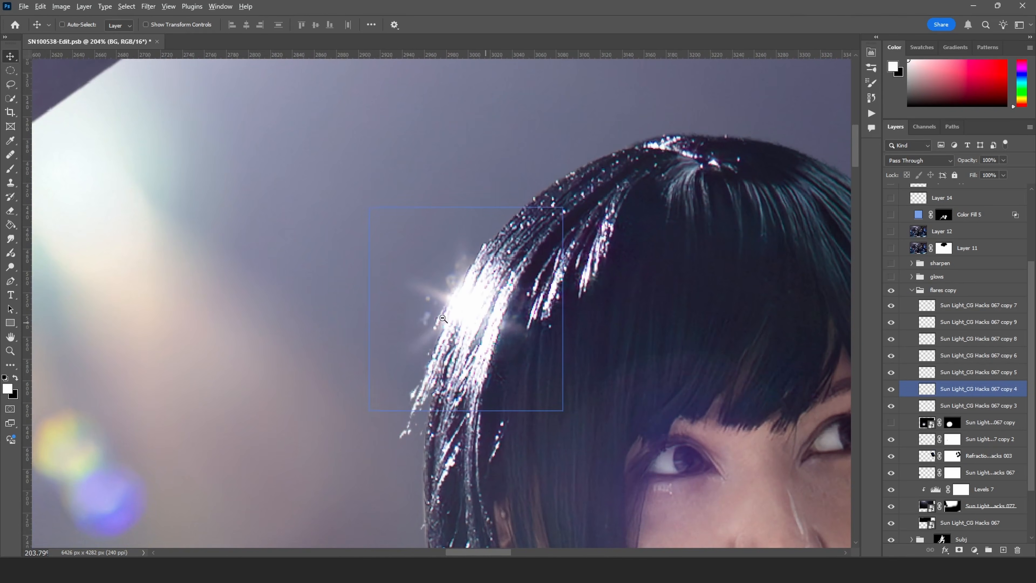
ctrl+drag(443, 319, 407, 320)
drag(381, 424, 872, 25)
ctrl+drag(462, 232, 347, 245)
drag(336, 363, 519, 133)
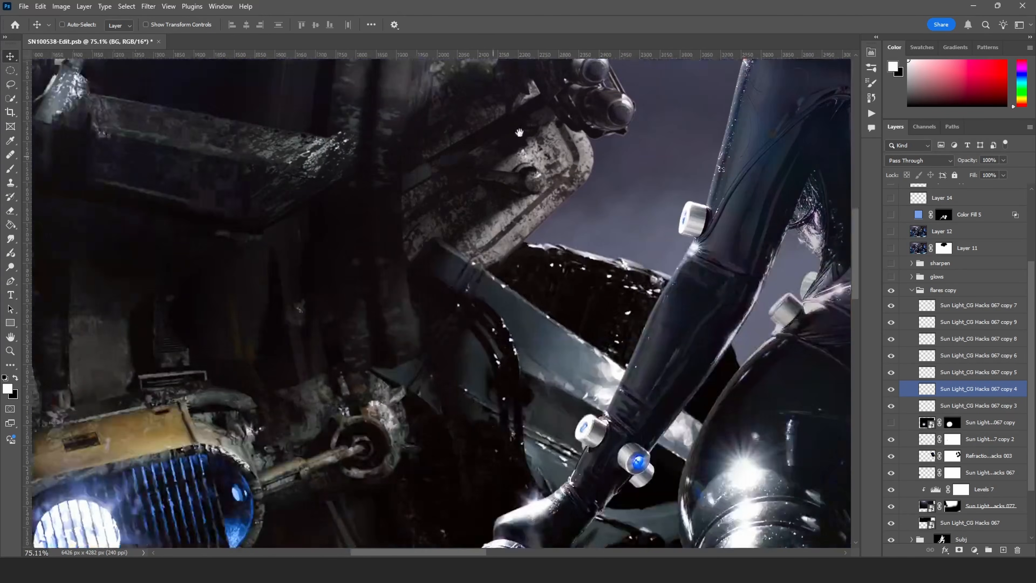
drag(393, 386, 694, 98)
ctrl+drag(437, 187, 547, 192)
drag(426, 273, 497, 237)
ctrl+drag(565, 301, 524, 302)
drag(381, 317, 486, 137)
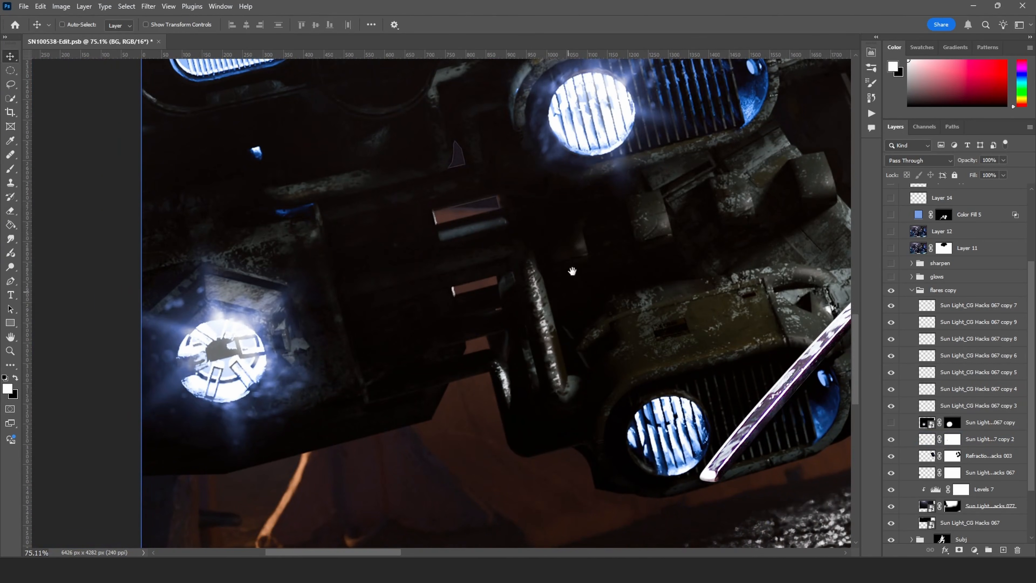
Compare the glint on the sword blade with and without the flares copy group, leaving the group visible.
drag(696, 146, 369, 296)
drag(643, 382, 546, 314)
ctrl+drag(402, 343, 462, 344)
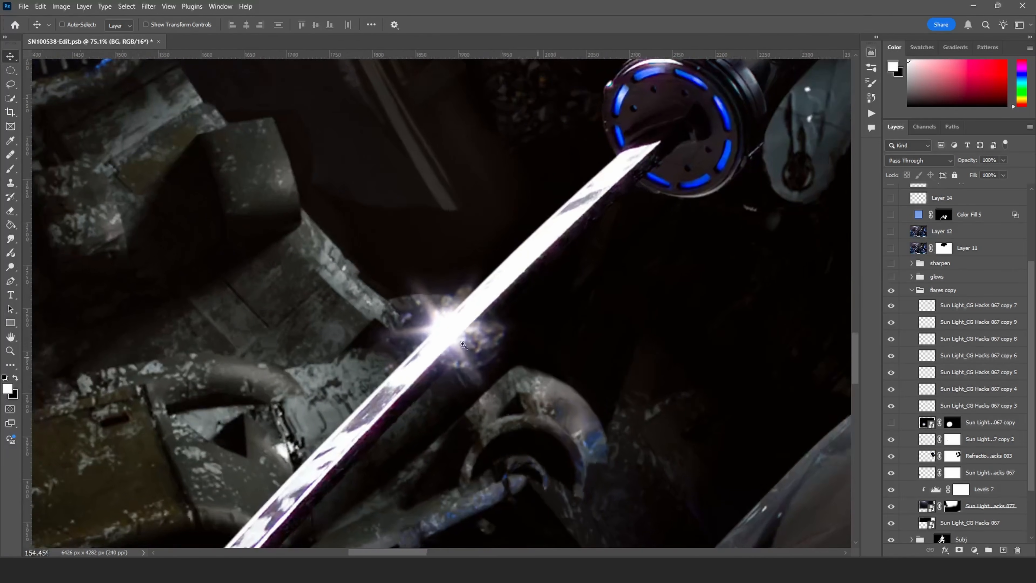
click(888, 293)
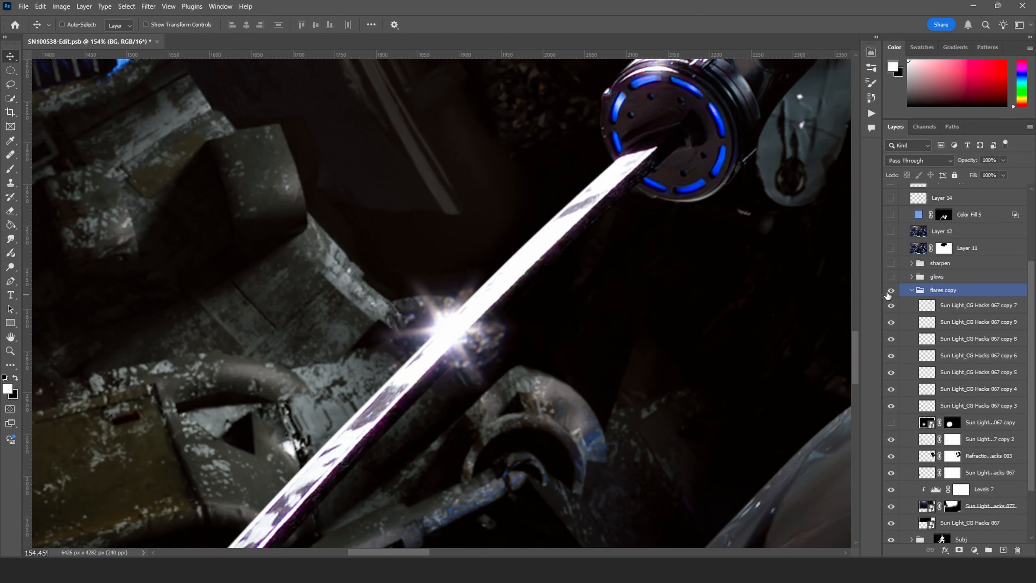
click(888, 293)
click(888, 292)
Examine the flares on the sword, knee, wrist and gun up close, ending with the whole composite in view.
ctrl+drag(624, 298, 585, 298)
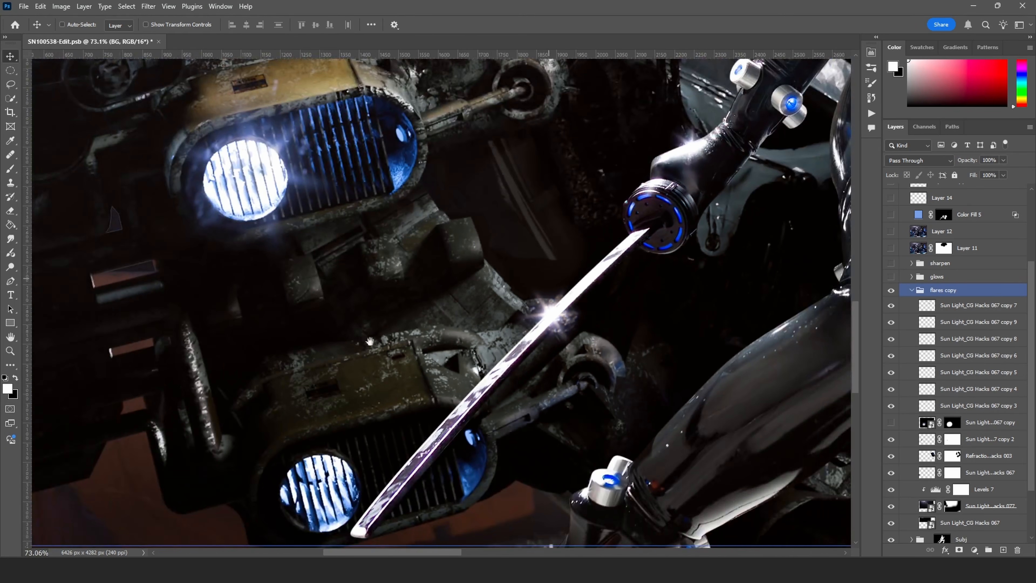
drag(795, 188, 530, 348)
drag(811, 163, 730, 321)
drag(332, 384, 261, 445)
ctrl+click(595, 359)
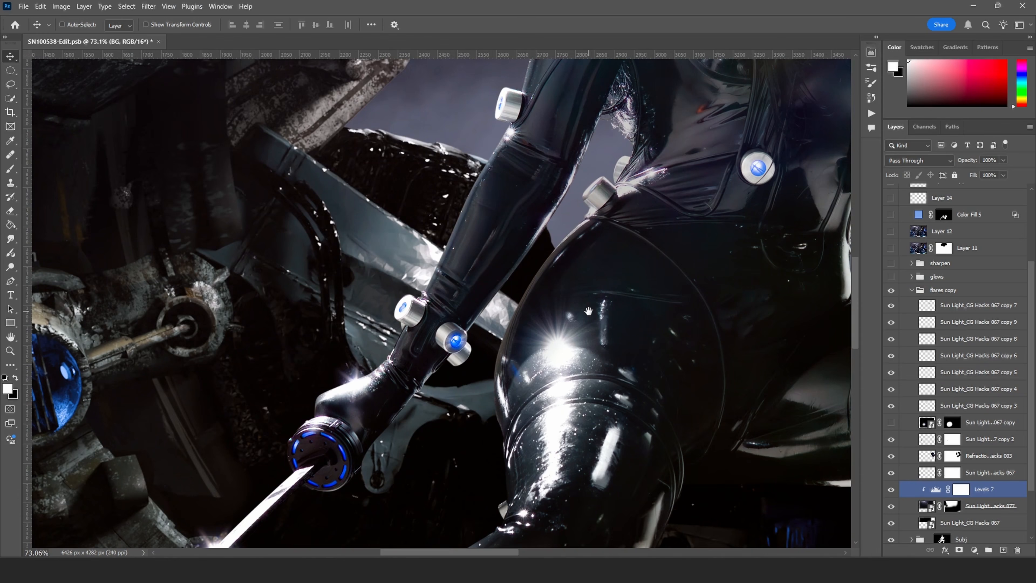
key(ctrl+0)
ctrl+drag(405, 351, 481, 372)
ctrl+drag(513, 322, 591, 303)
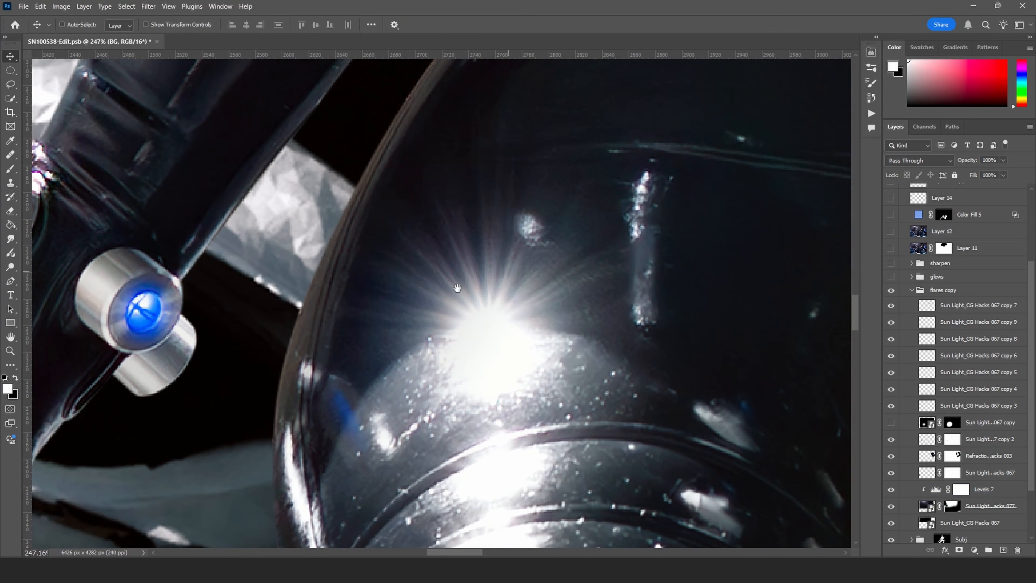
drag(231, 363, 641, 238)
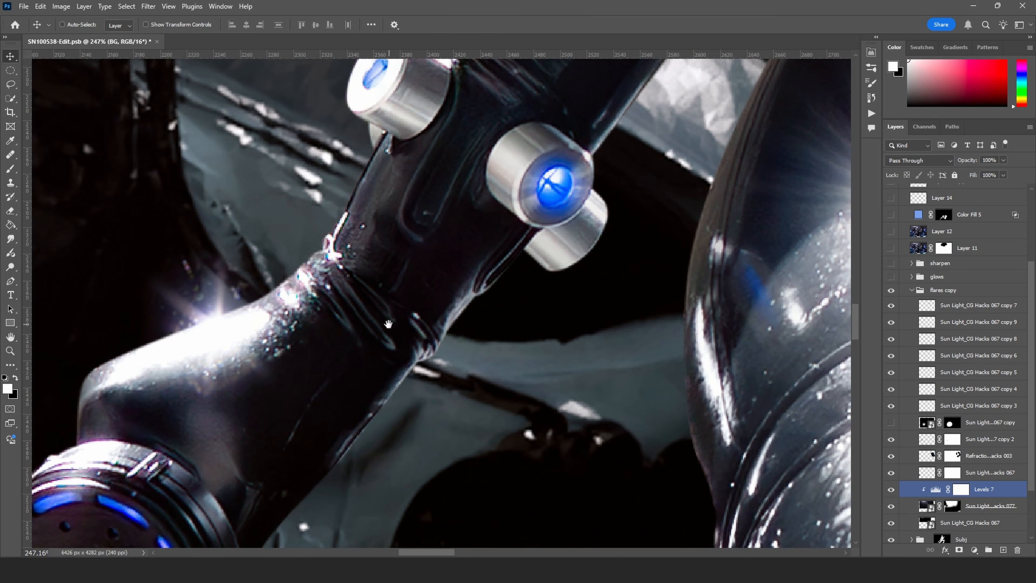
ctrl+drag(388, 324, 320, 323)
drag(646, 156, 424, 433)
key(ctrl+0)
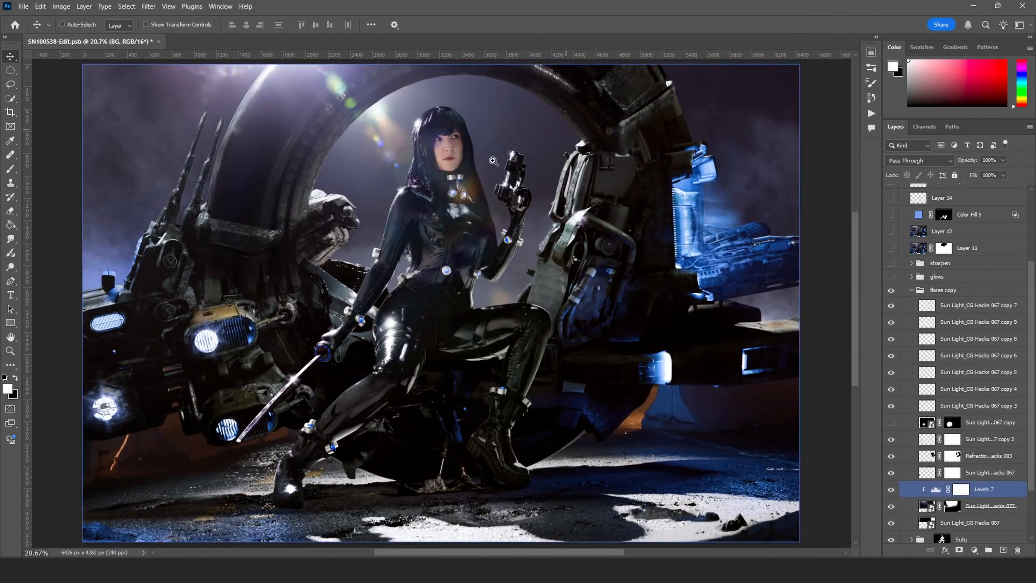
ctrl+drag(524, 151, 606, 204)
key(ctrl+0)
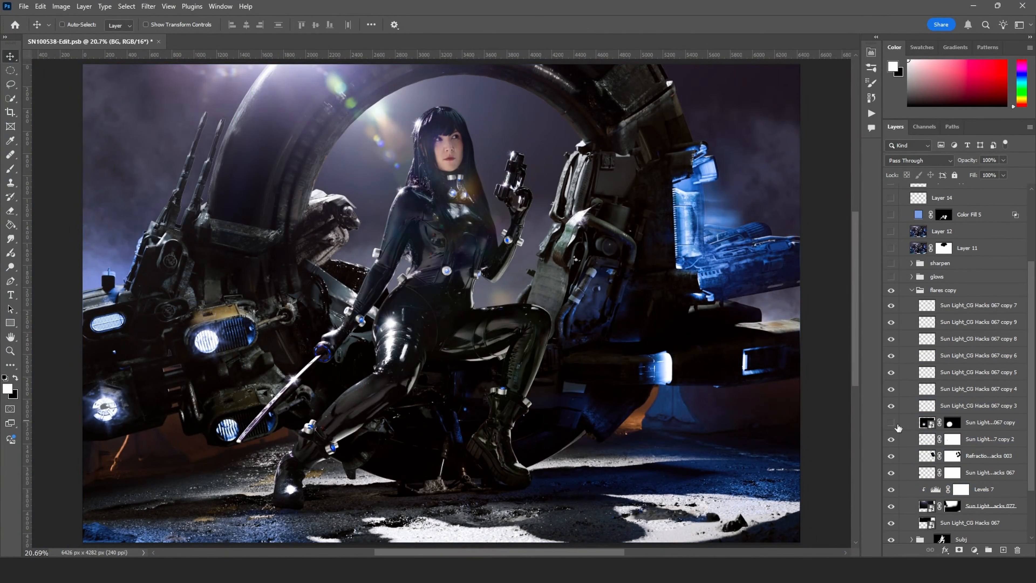
Compare the composite with and without the Sun Light 077 flare layer, leaving it visible.
click(891, 504)
click(891, 506)
click(891, 506)
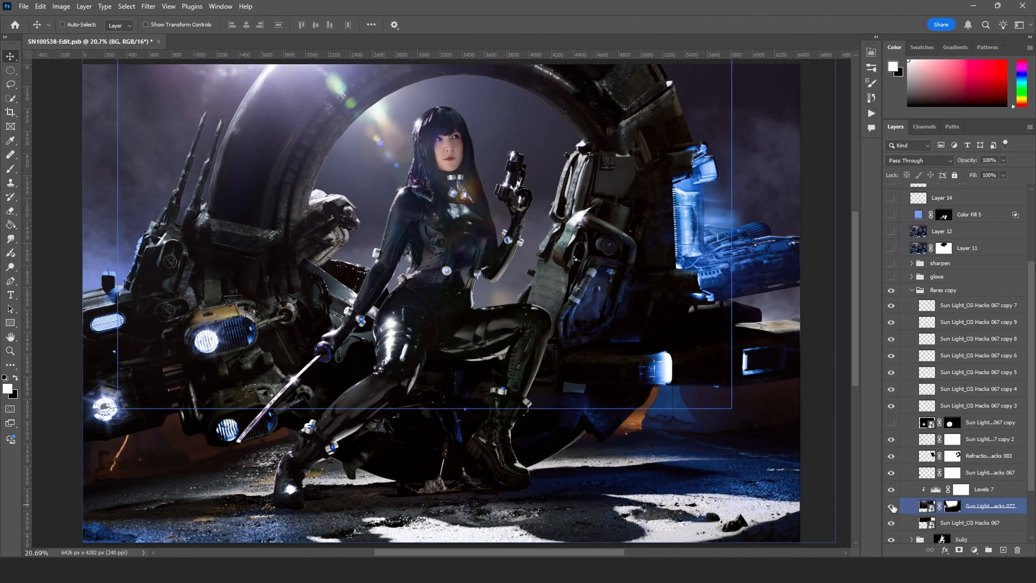
drag(408, 204, 429, 258)
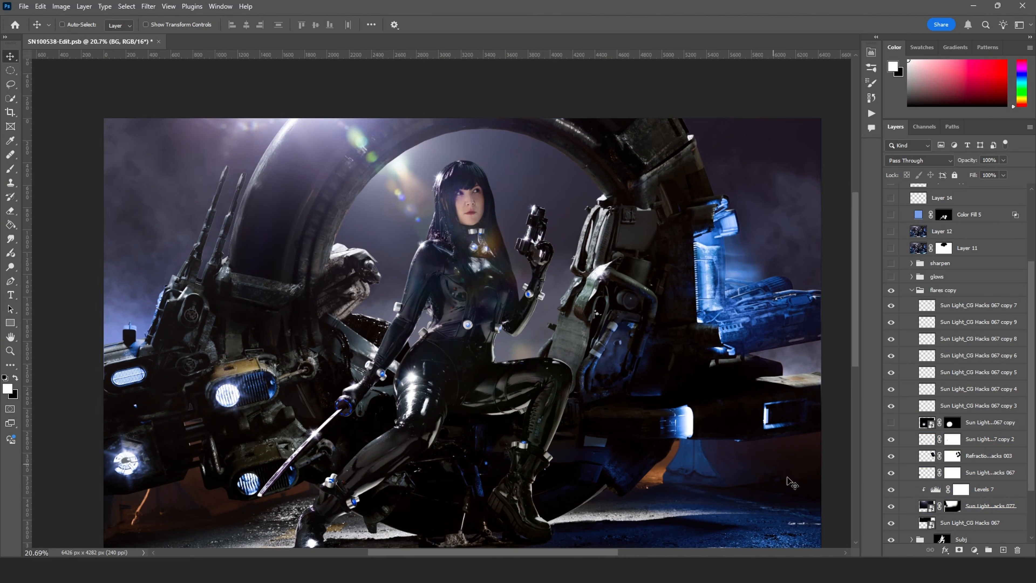
Show only Layer 0 to examine the real lens flare in the original photo, and restore the composite's layers.
scroll(938, 490, down, 4)
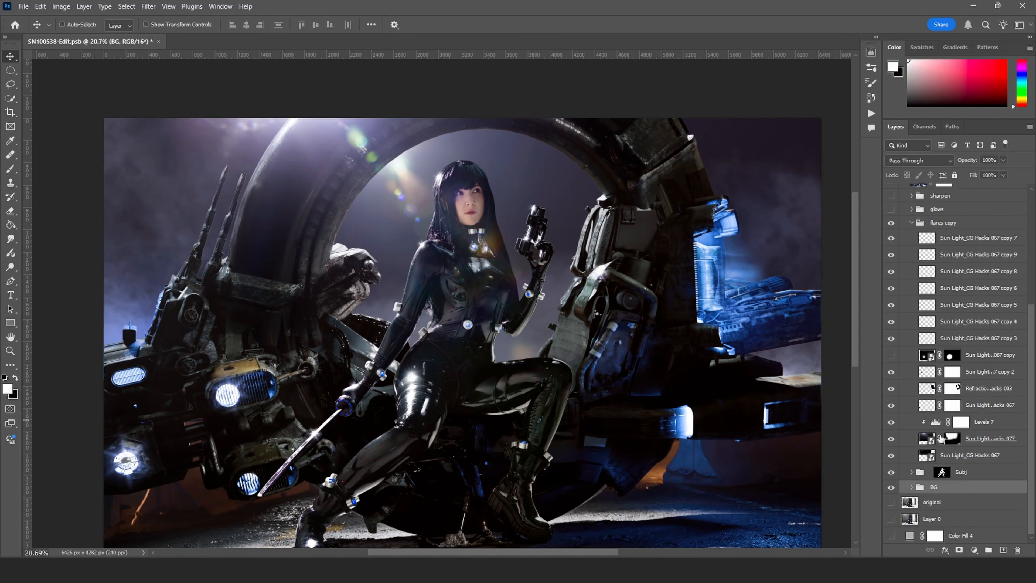
click(890, 518)
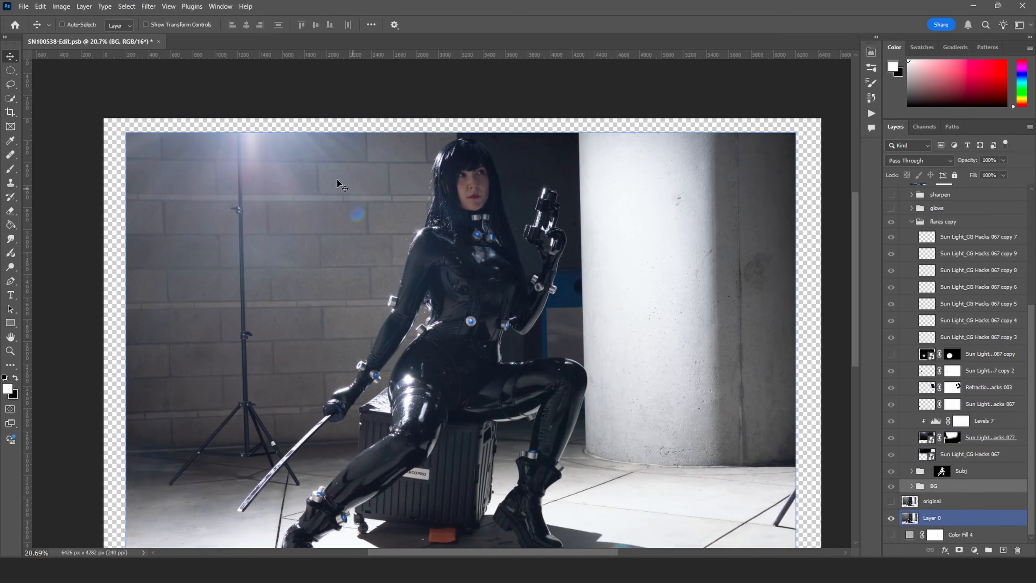
alt+scroll(306, 164, up, 5)
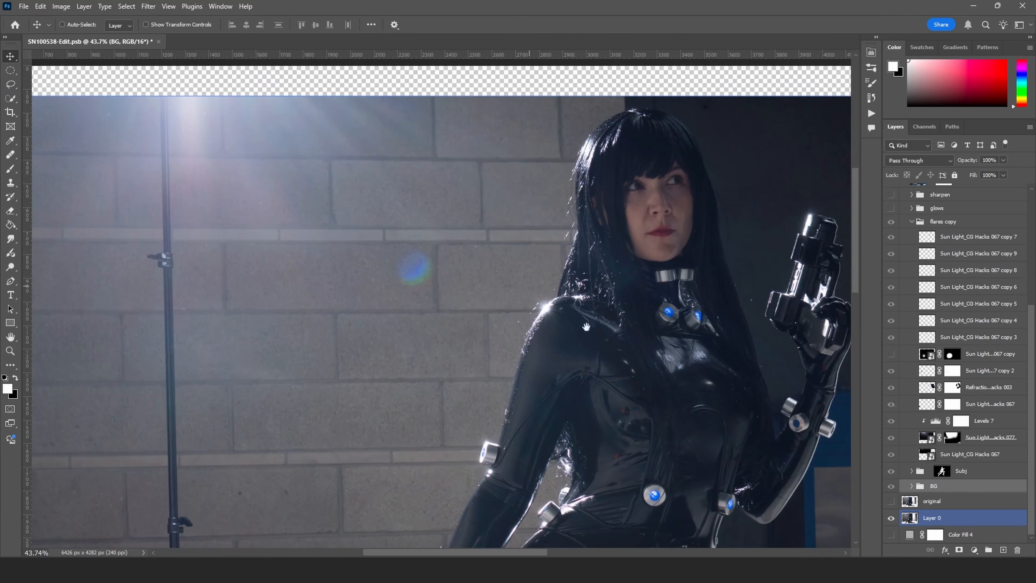
drag(538, 289, 469, 227)
drag(187, 98, 261, 154)
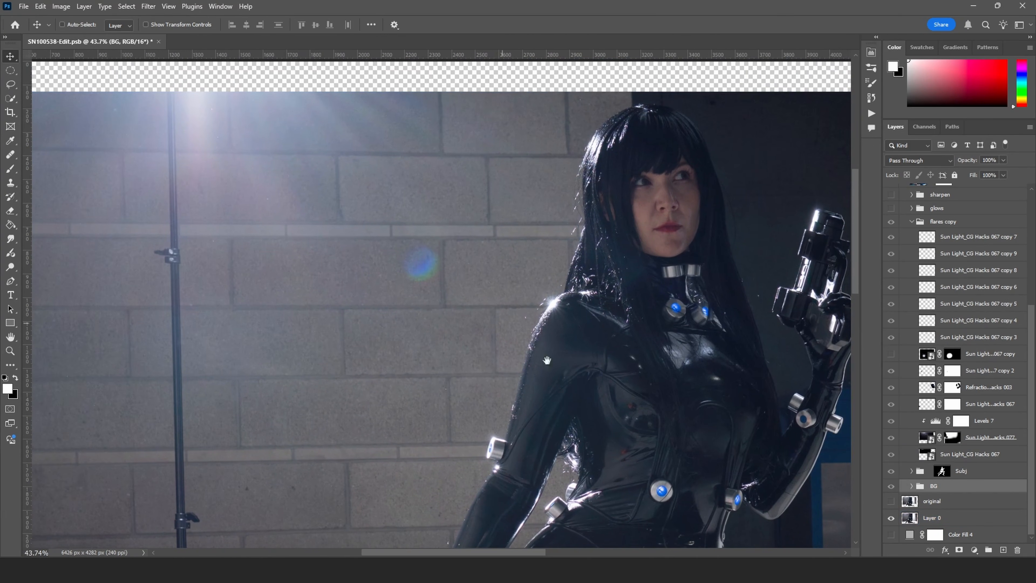
click(889, 519)
Examine the lens flares around the subject and the vehicle's ring at several magnifications, ending on the full image.
drag(627, 276, 494, 258)
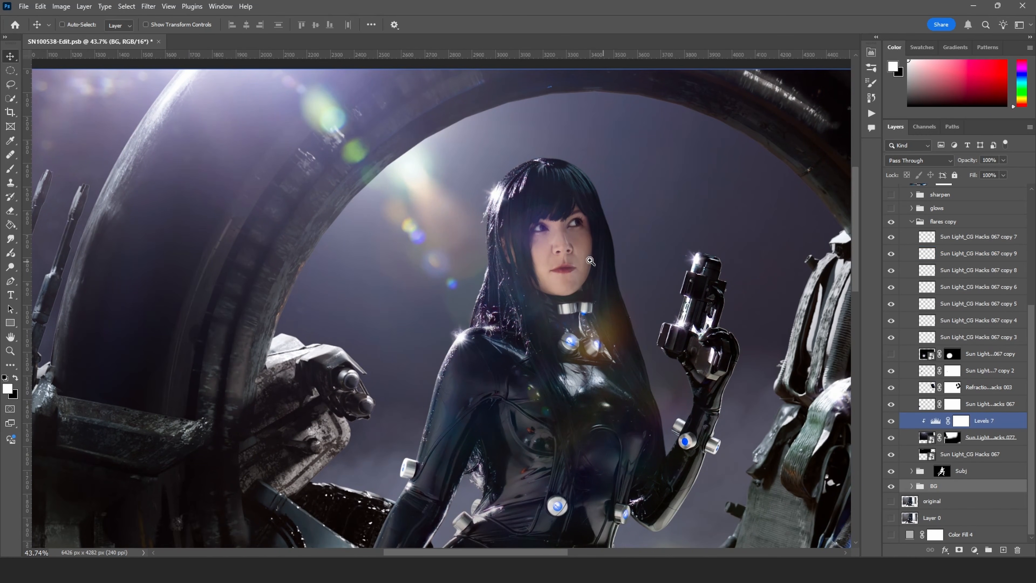
ctrl+drag(590, 260, 508, 244)
drag(530, 237, 469, 204)
ctrl+drag(484, 203, 541, 227)
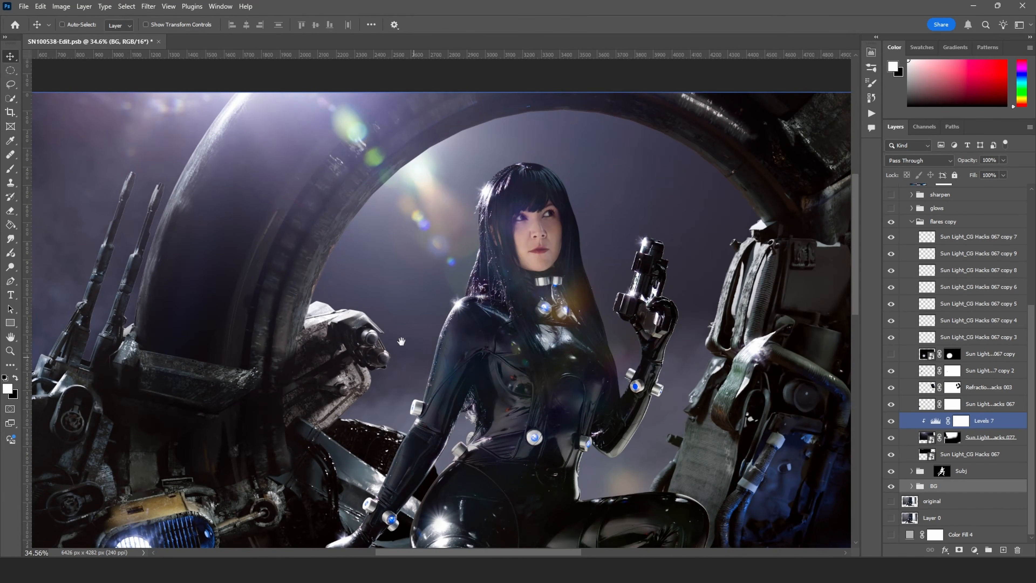
drag(401, 341, 346, 259)
ctrl+drag(679, 209, 652, 200)
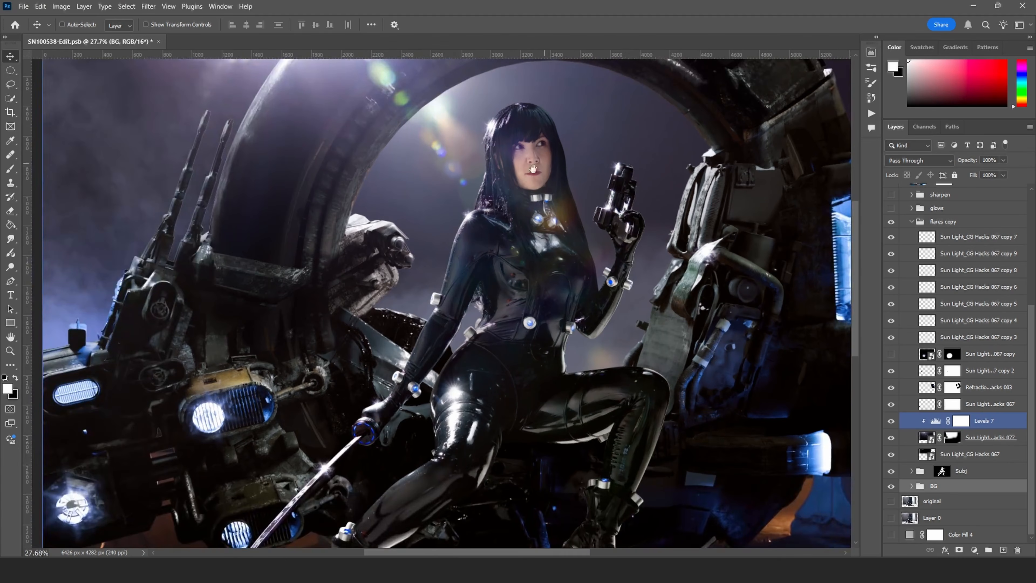
drag(551, 119, 548, 197)
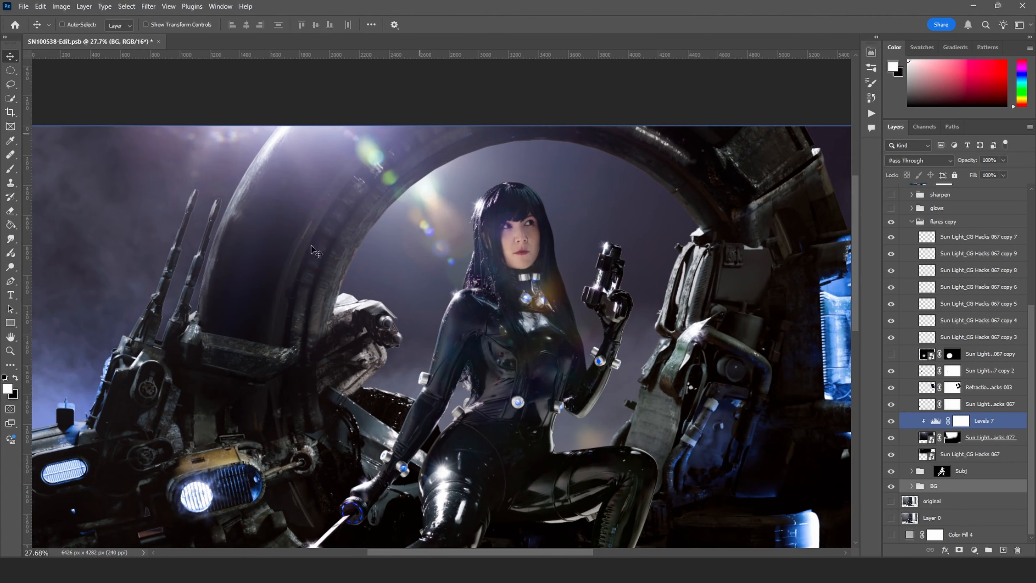
drag(365, 251, 325, 245)
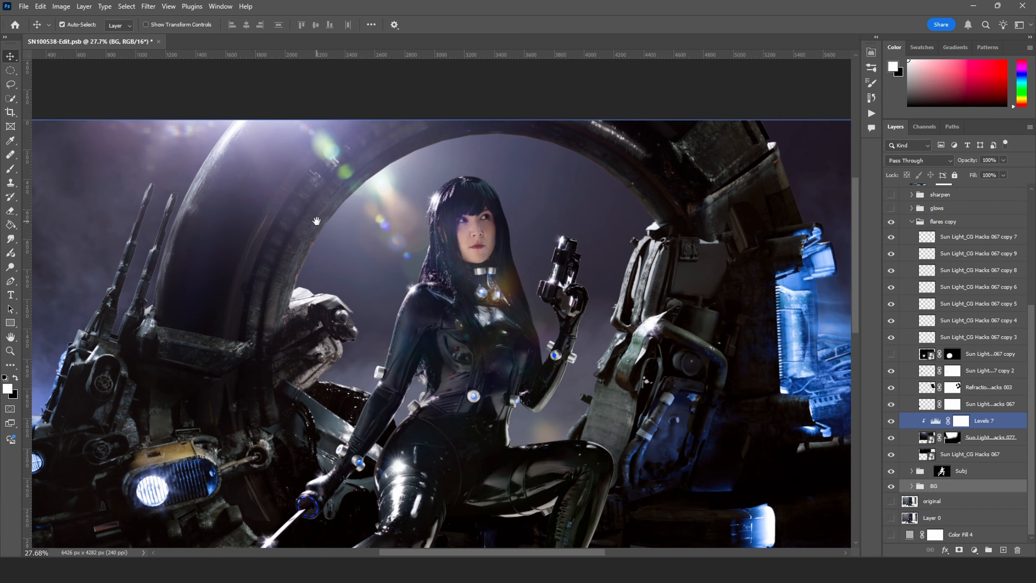
key(ctrl+0)
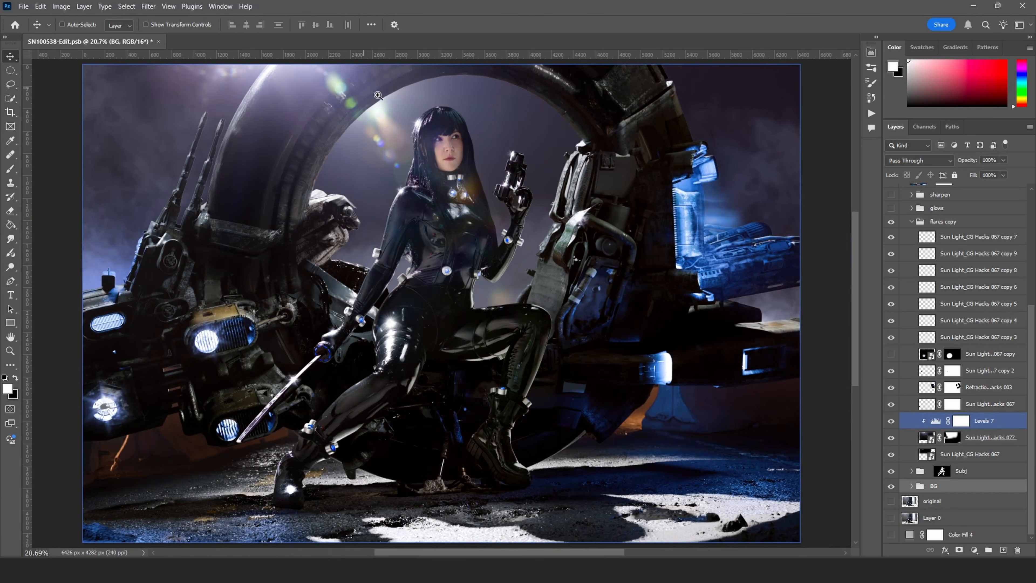
ctrl+drag(378, 95, 428, 104)
drag(290, 129, 365, 180)
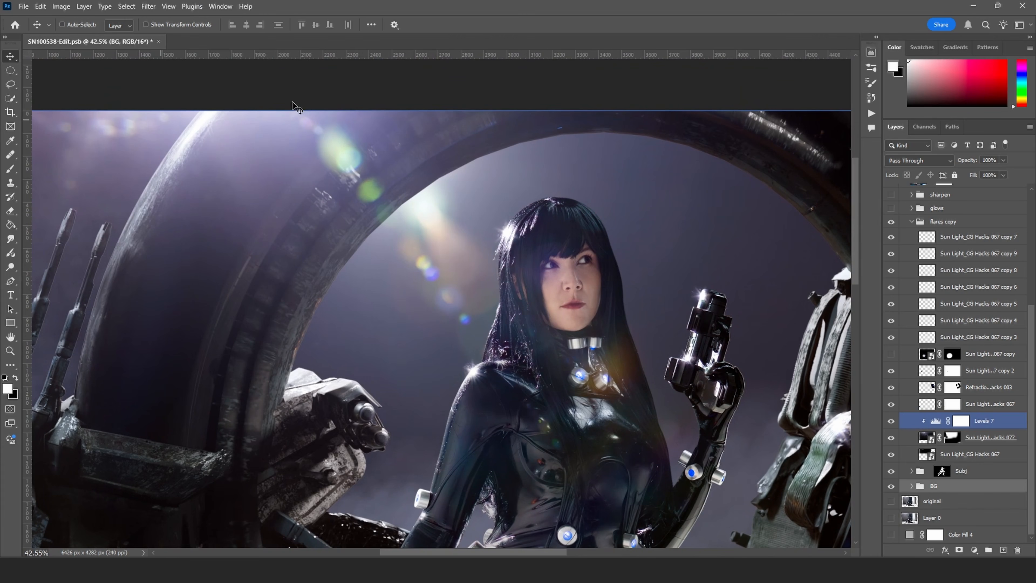
ctrl+drag(293, 237, 274, 232)
drag(394, 237, 400, 179)
drag(463, 252, 437, 244)
key(ctrl+0)
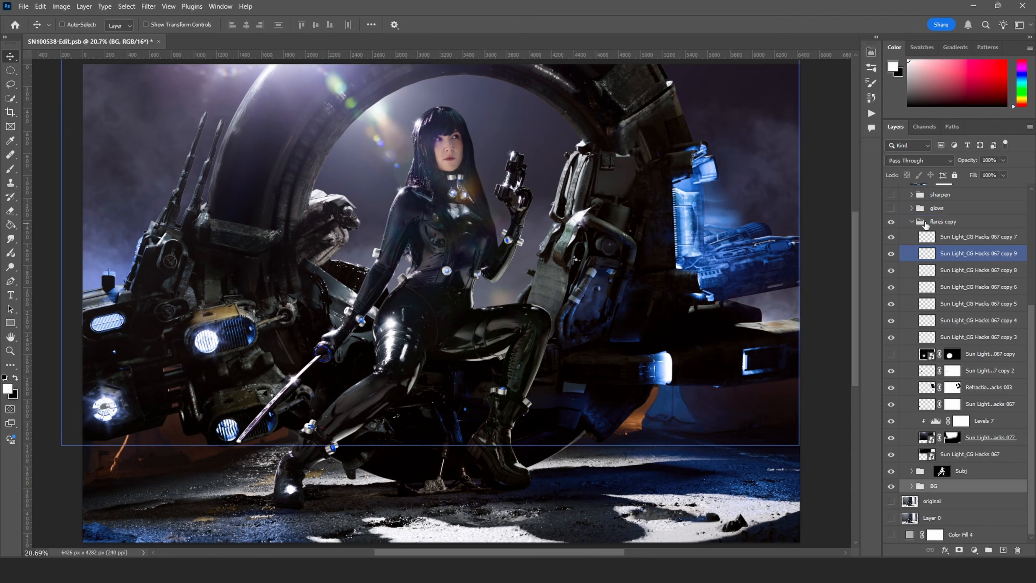
Collapse the flares copy group and compare the full composite with and without it, leaving it visible.
click(911, 221)
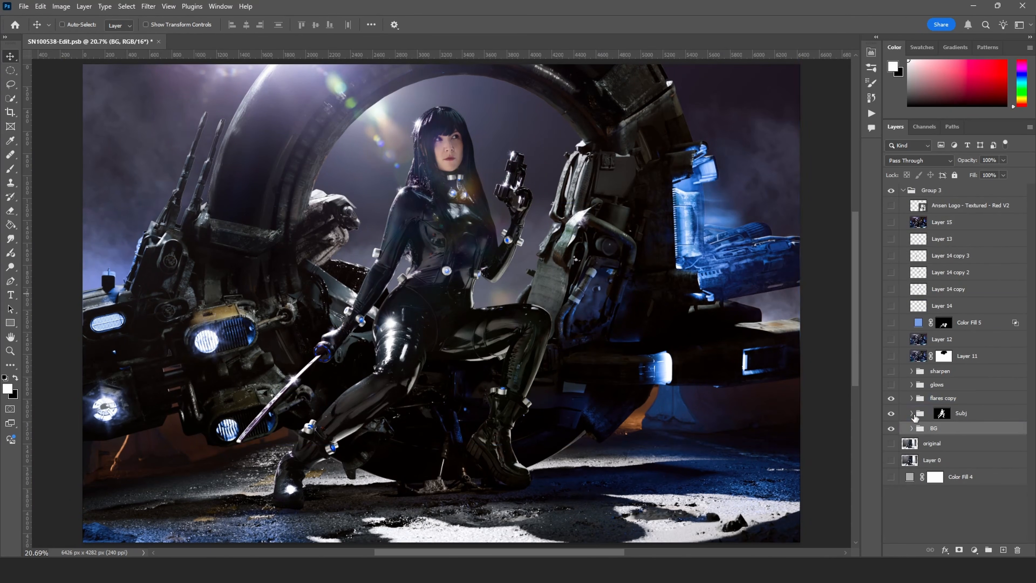
click(903, 399)
click(891, 398)
click(891, 400)
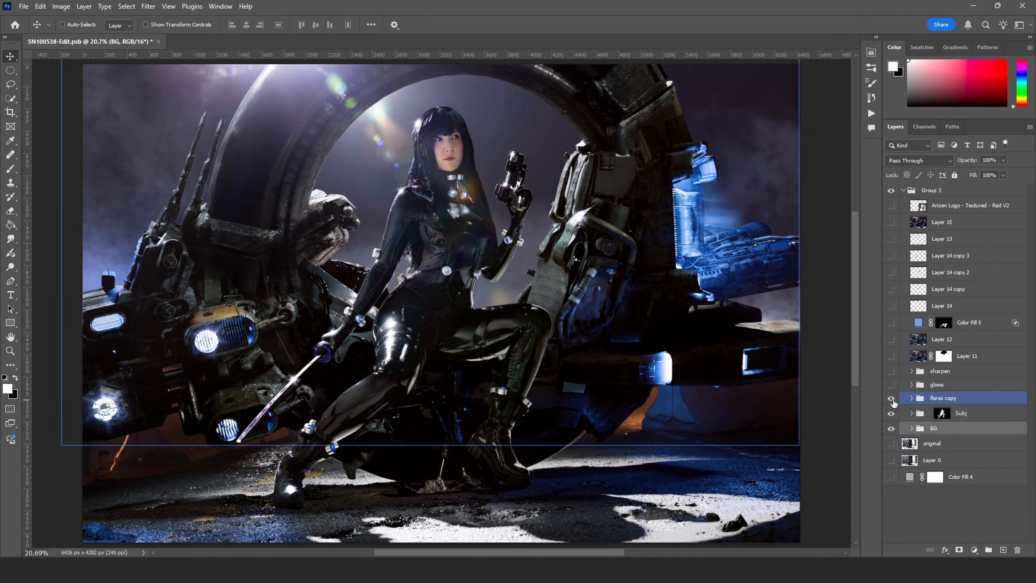
click(892, 399)
click(892, 400)
click(891, 400)
click(892, 400)
Show the glows group and expand it to reveal its layers.
click(892, 384)
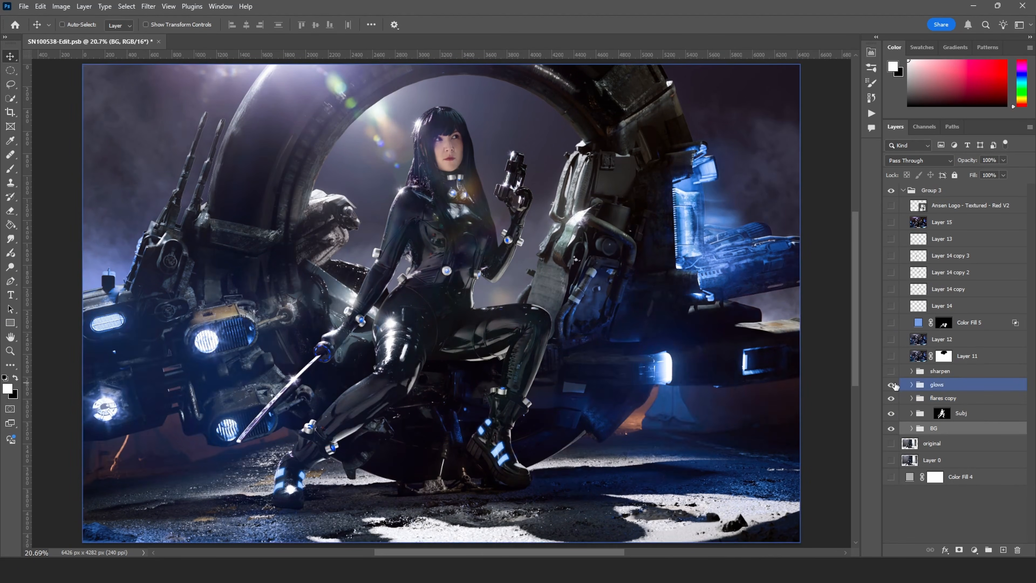
click(911, 384)
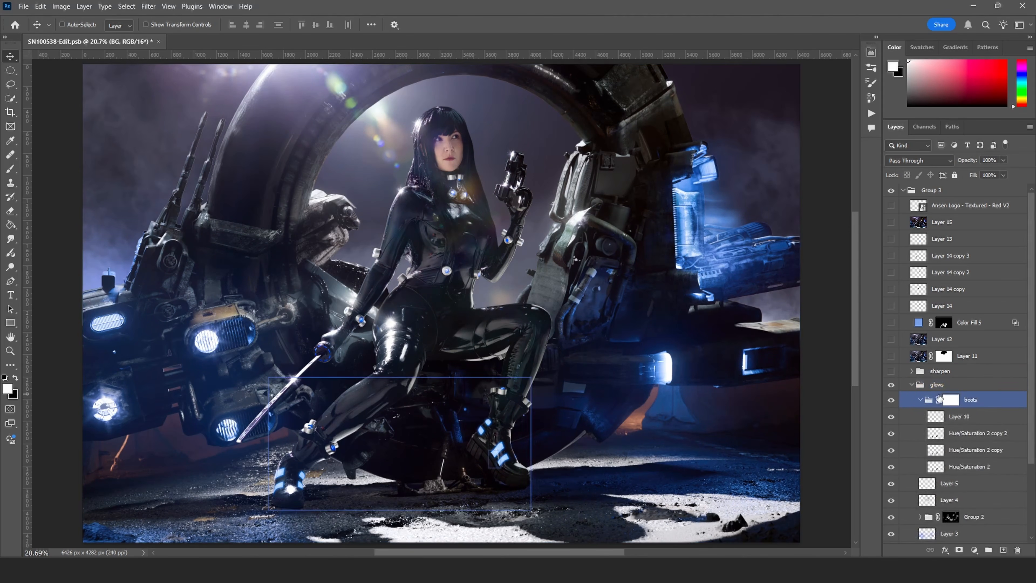
scroll(923, 392, down, 1)
Collapse the boots group inside glows and hide it together with Layer 5 and Layer 4.
click(924, 375)
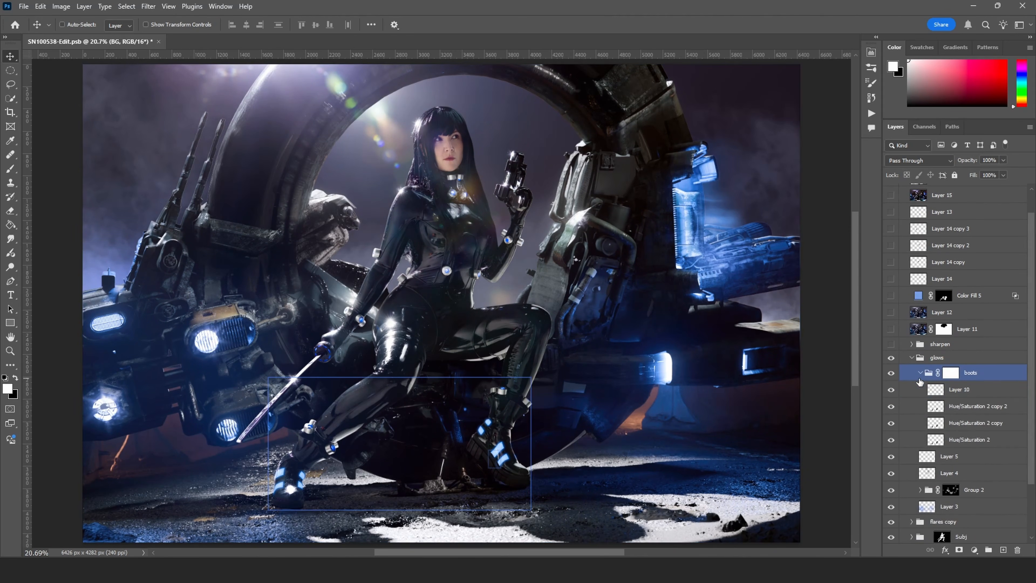
click(892, 376)
click(891, 376)
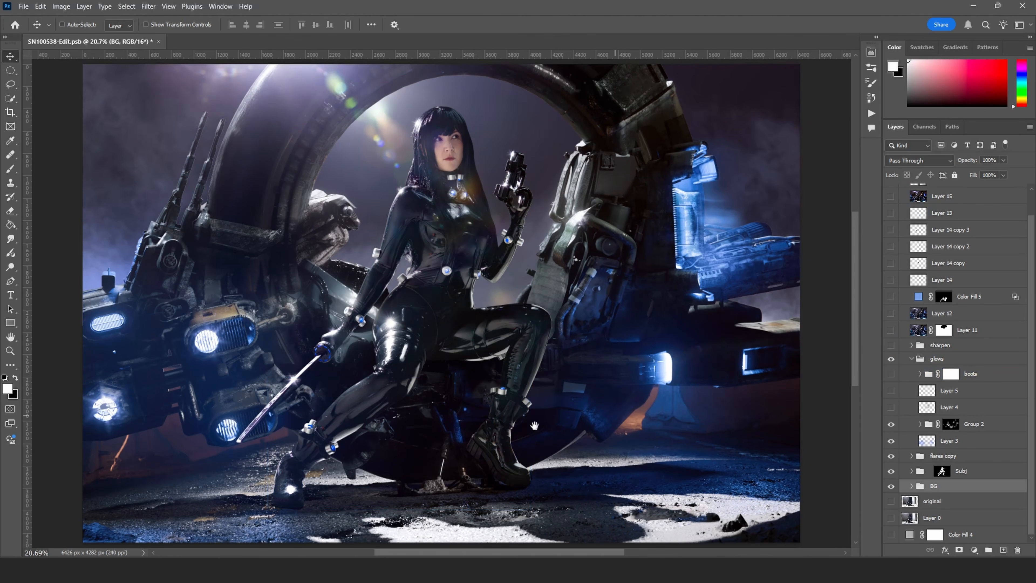
Show the boots group, Layer 5 and Layer 4 again and inspect the glowing strips on the raised boot.
ctrl+drag(394, 436, 585, 404)
drag(555, 364, 456, 233)
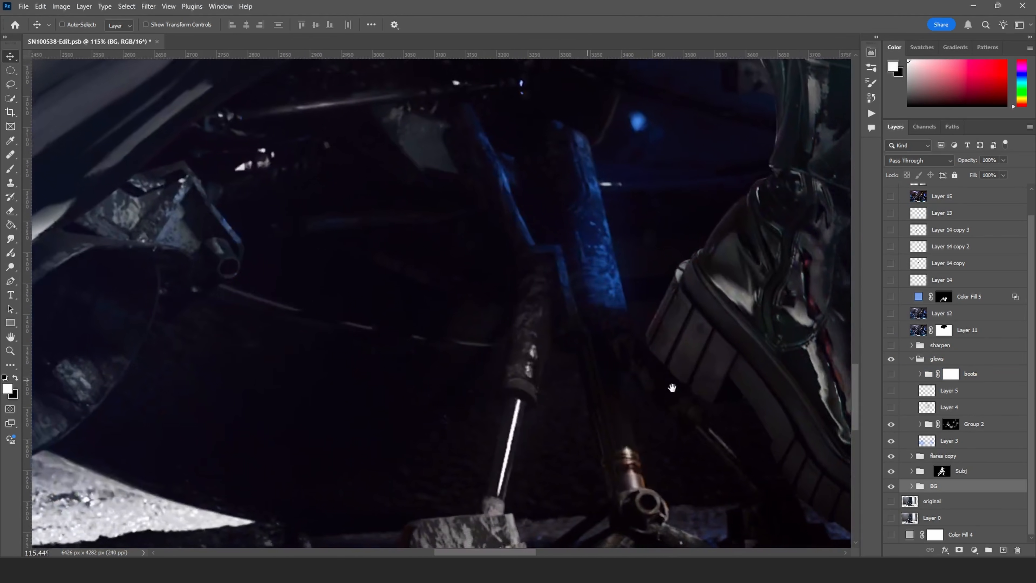
drag(483, 380, 232, 397)
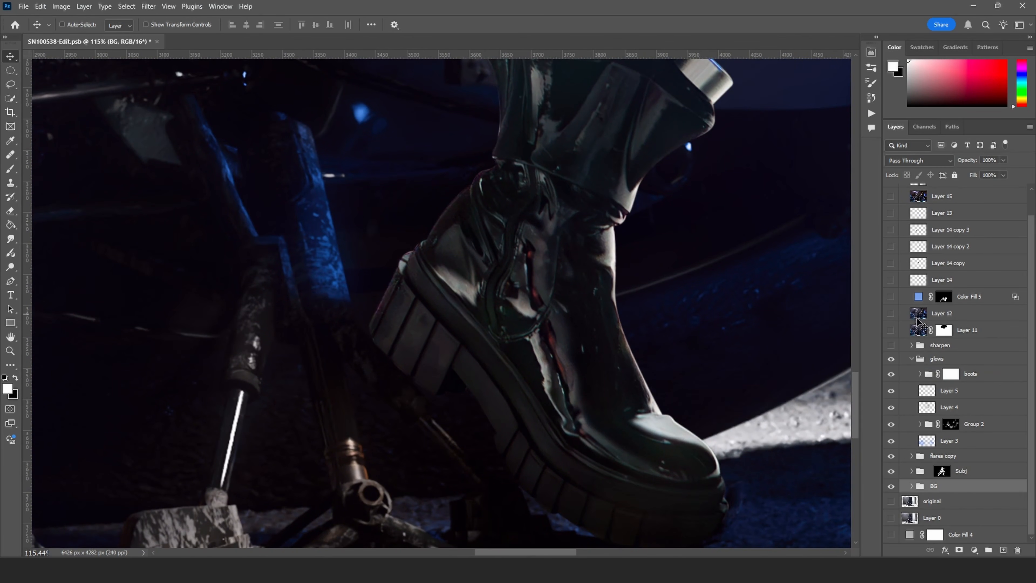
drag(615, 263, 475, 287)
alt+click(566, 322)
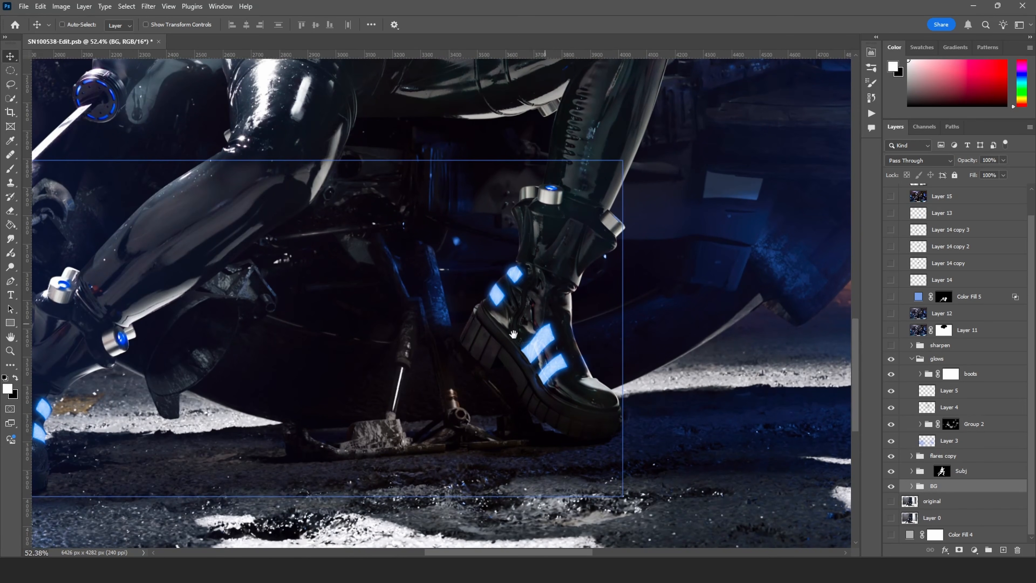
Compare the glowing strips on the other boot with and without the boots group, leaving it visible.
drag(475, 345, 711, 286)
drag(246, 348, 404, 332)
click(894, 374)
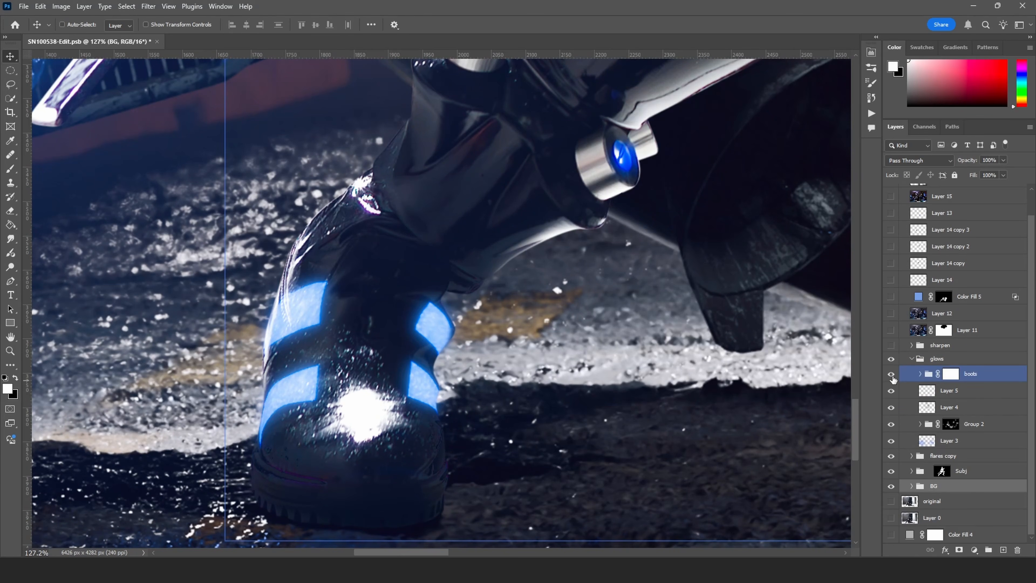
click(891, 374)
Inside the boots group, compare the strips with Layer 10 and both Hue/Saturation 2 copies hidden and shown, and collapse the group.
click(919, 374)
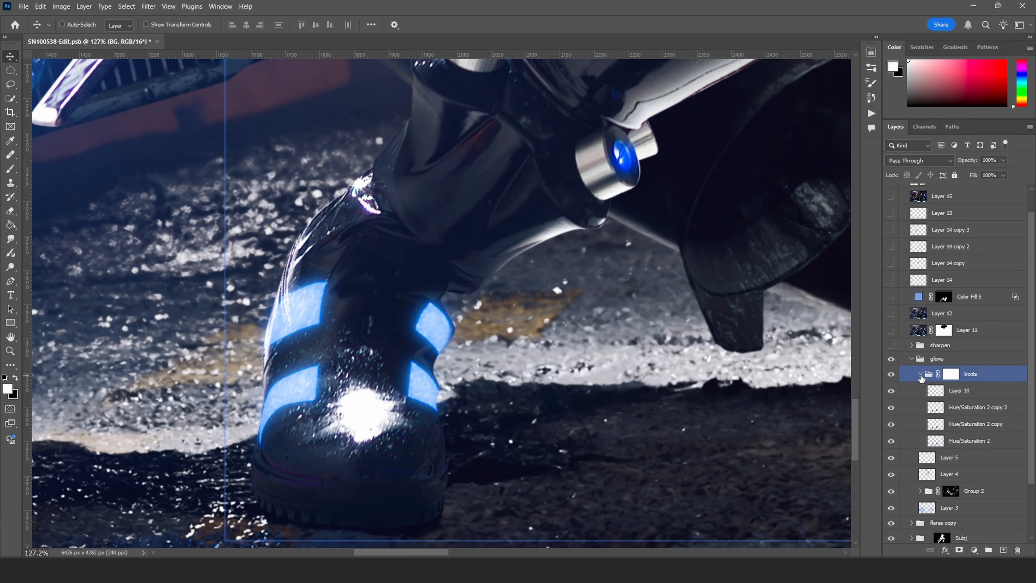
click(894, 394)
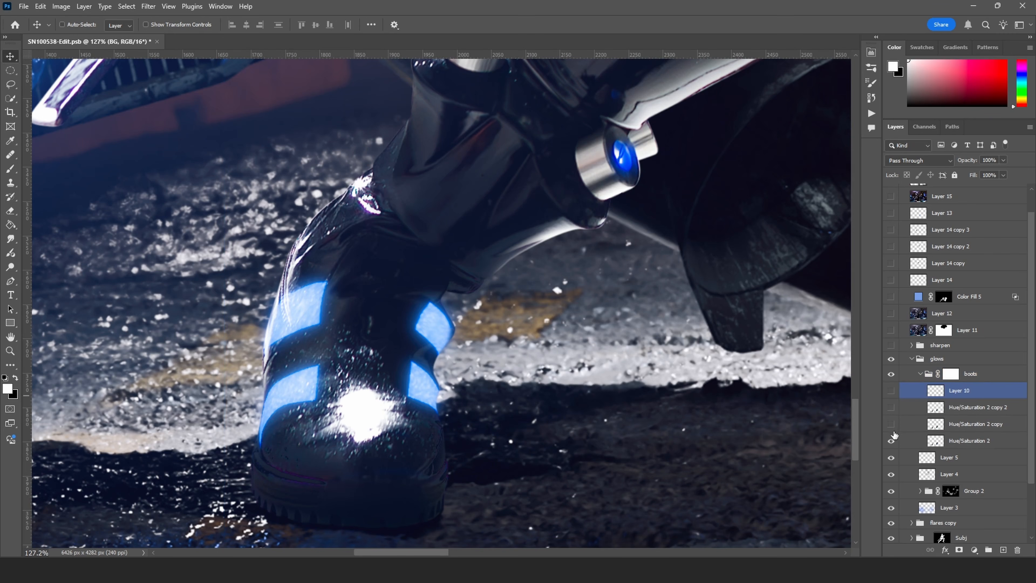
click(894, 441)
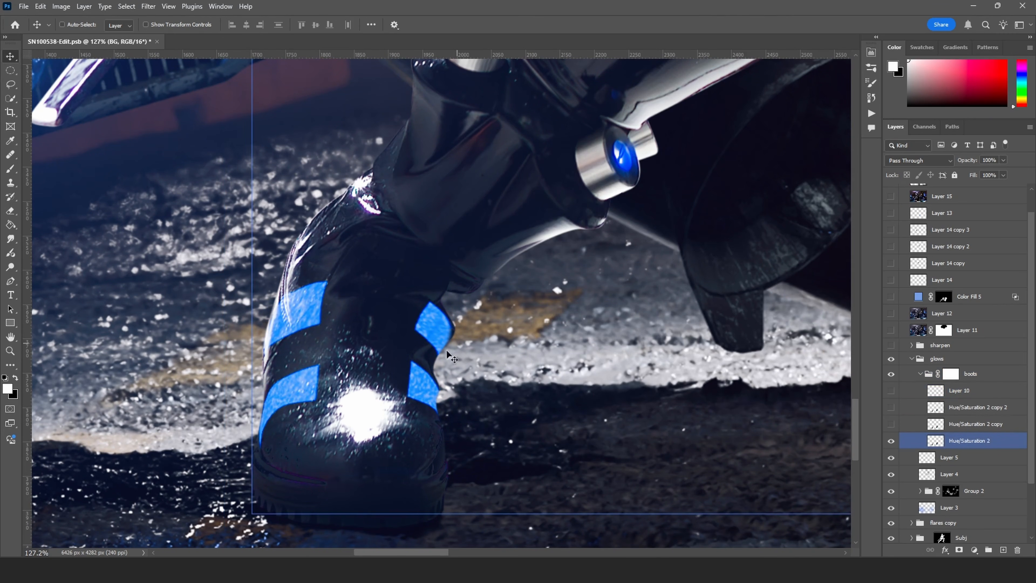
drag(891, 424, 890, 398)
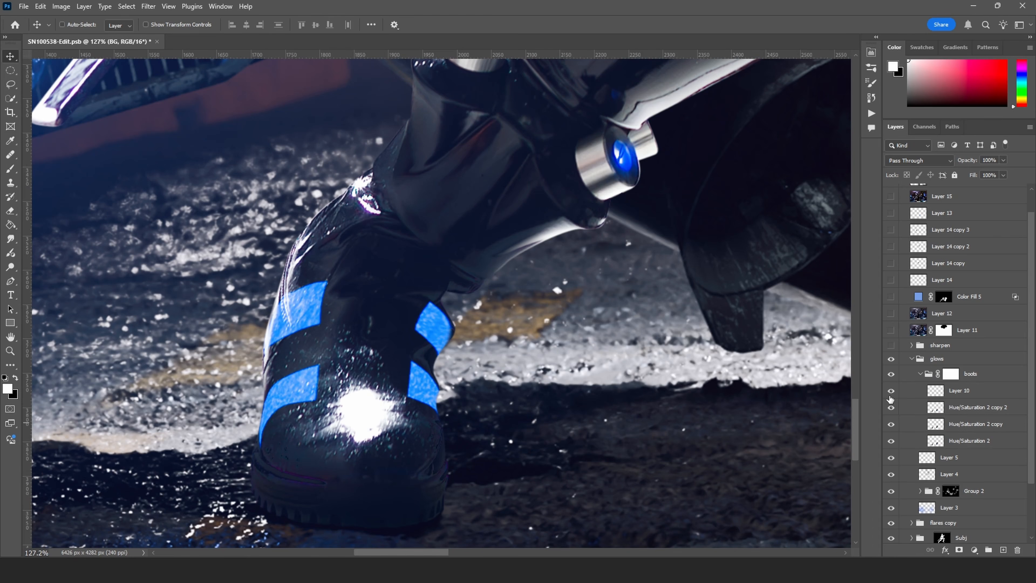
click(919, 375)
Compare the full image with and without Group 2, and collapse the glows group with everything visible.
key(ctrl+0)
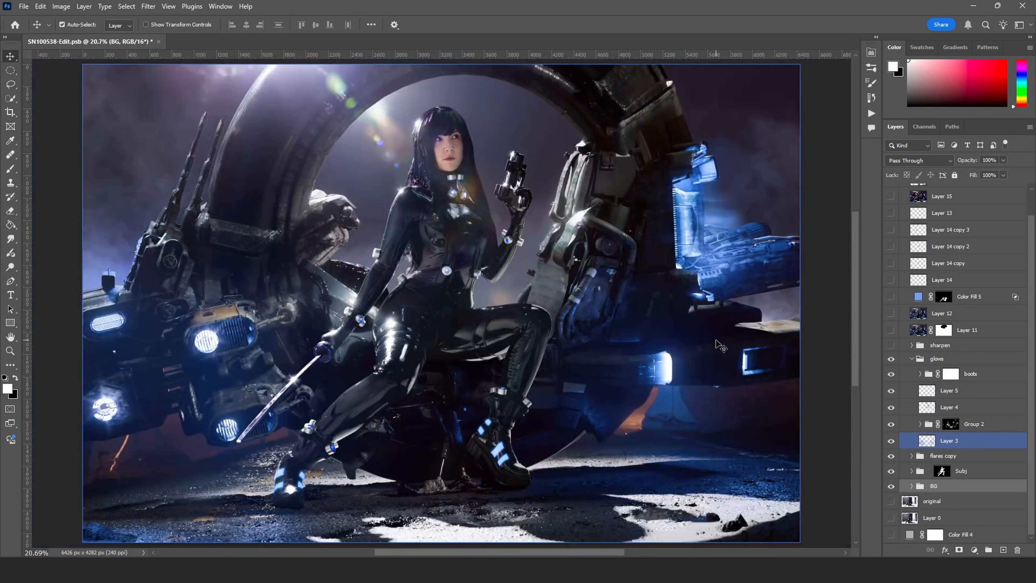
click(887, 426)
click(890, 426)
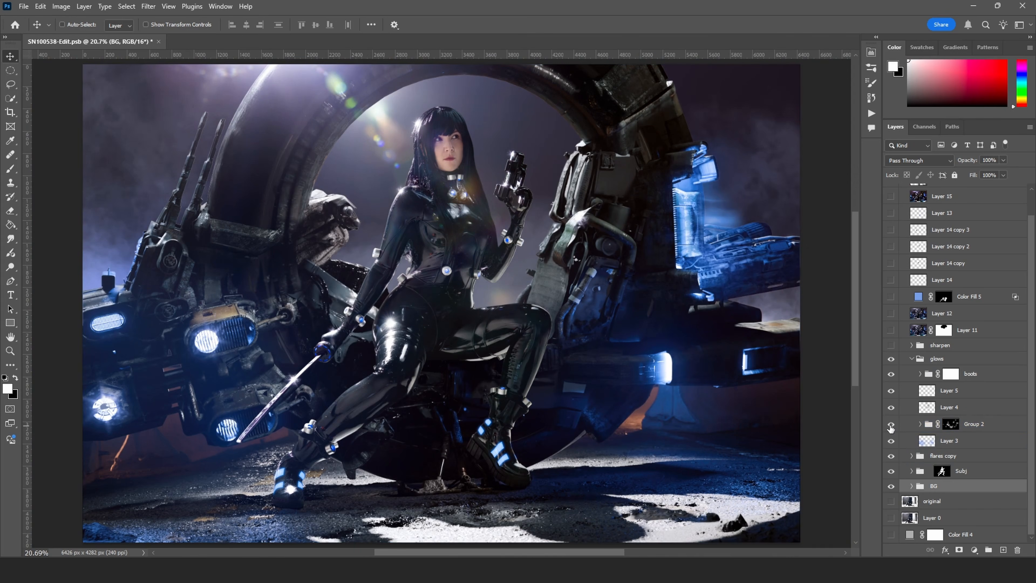
click(912, 359)
Select the glows group and compare the full composite with and without it.
click(949, 385)
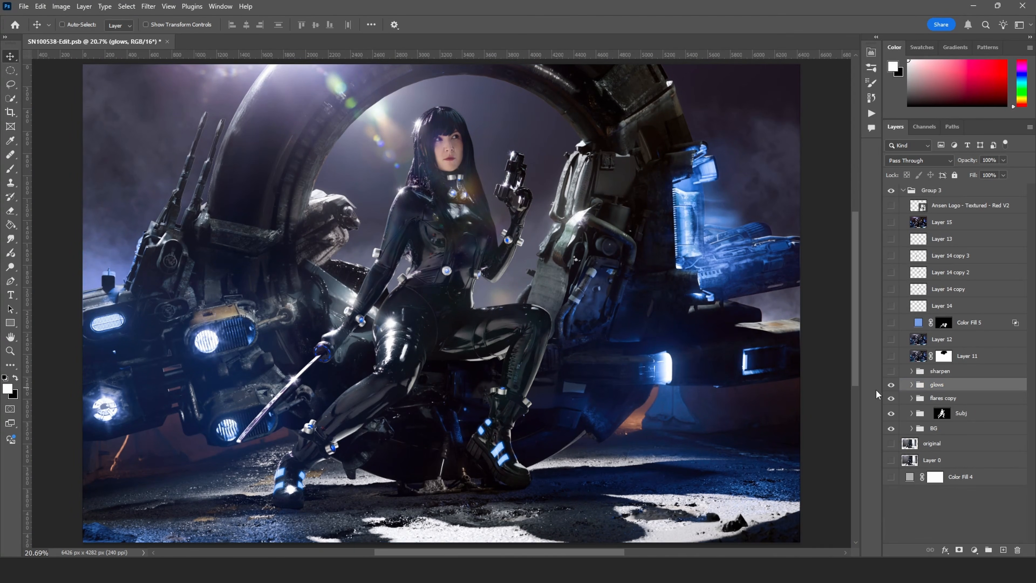
click(891, 384)
click(891, 384)
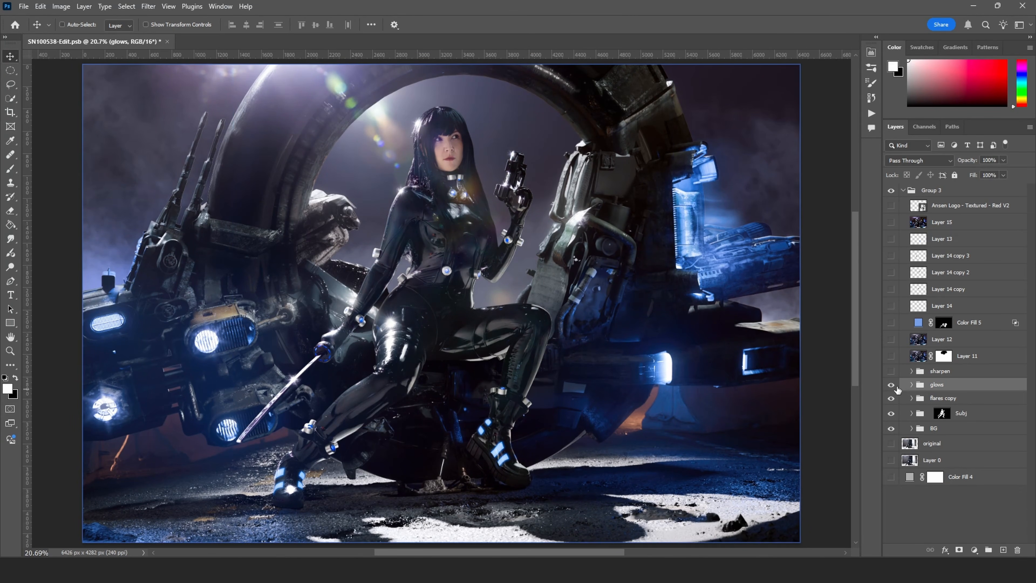
Hide the glows and flares copy groups so only the Subj and BG groups show.
click(892, 398)
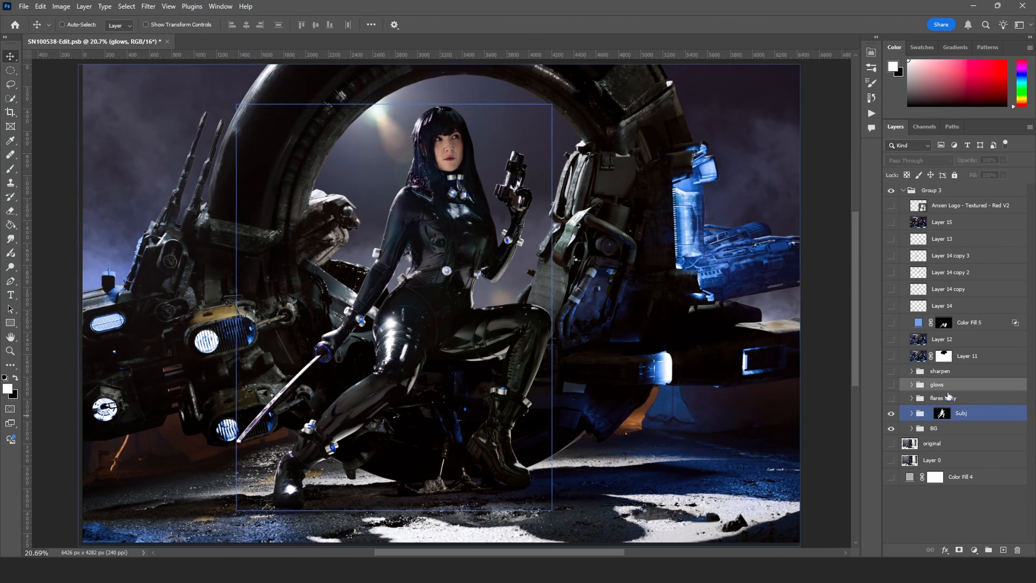
click(891, 398)
click(891, 399)
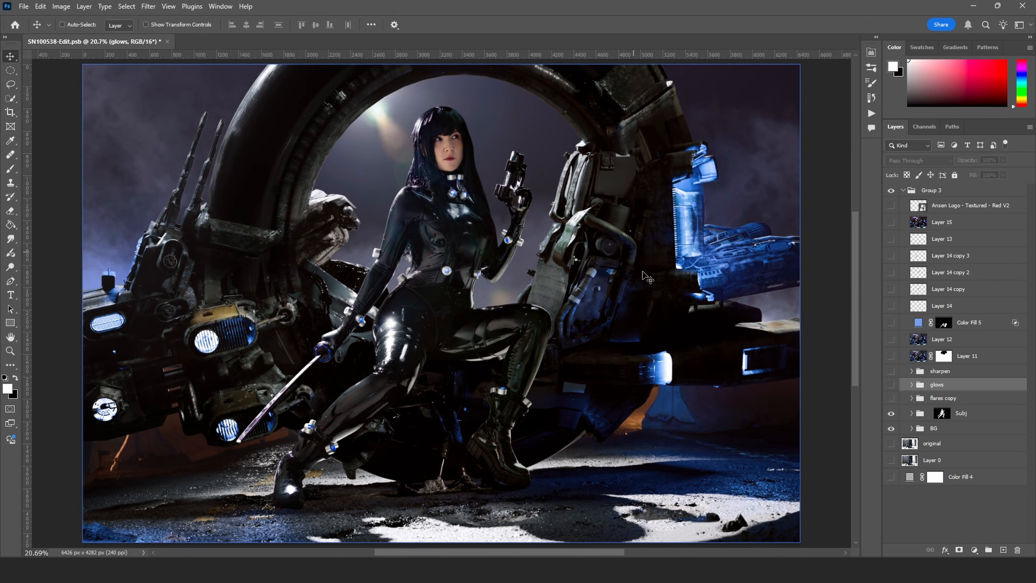
Create a new layer above the glows group and stamp the visible image onto it.
click(1002, 550)
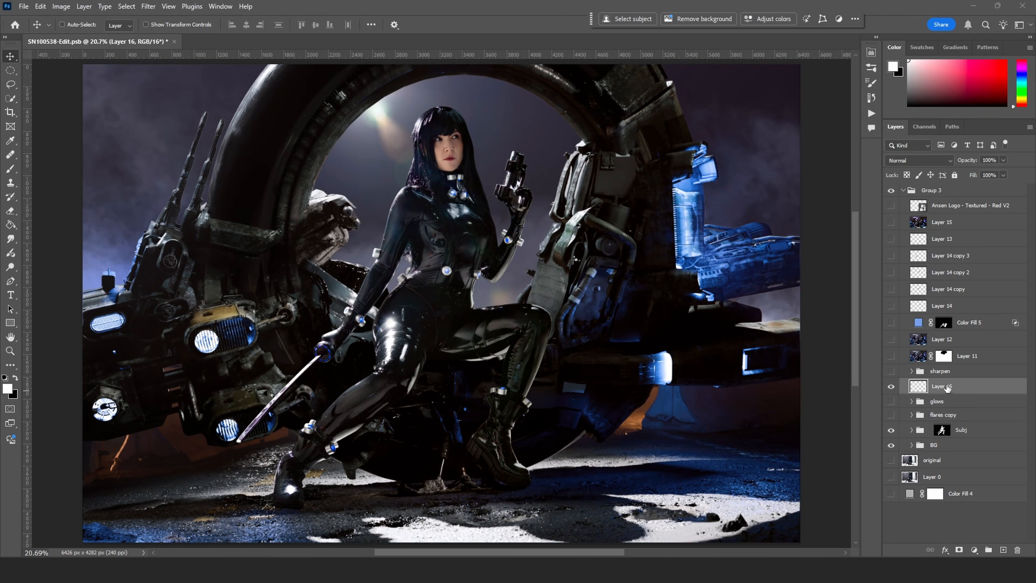
key(ctrl)
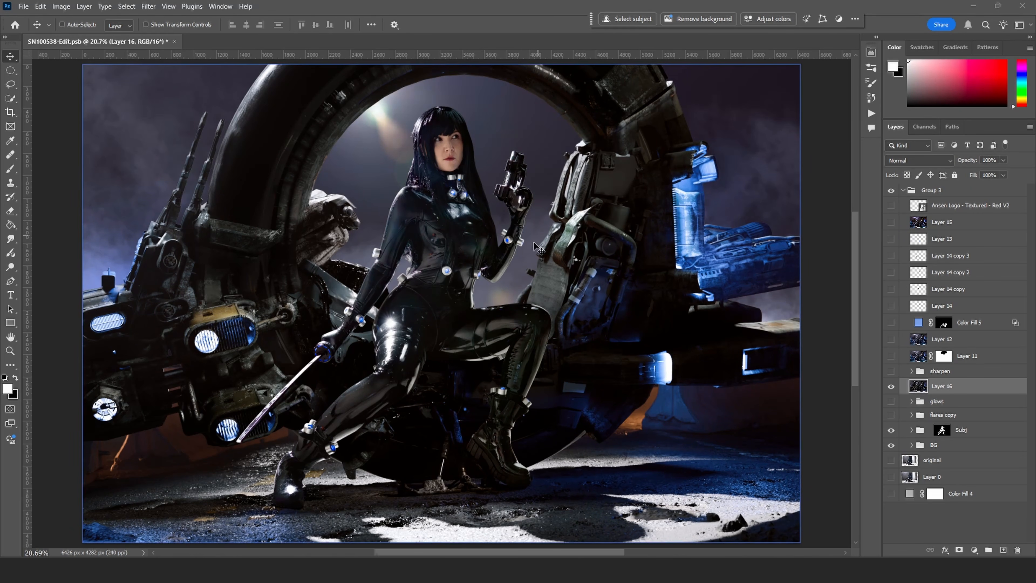
drag(441, 262, 484, 301)
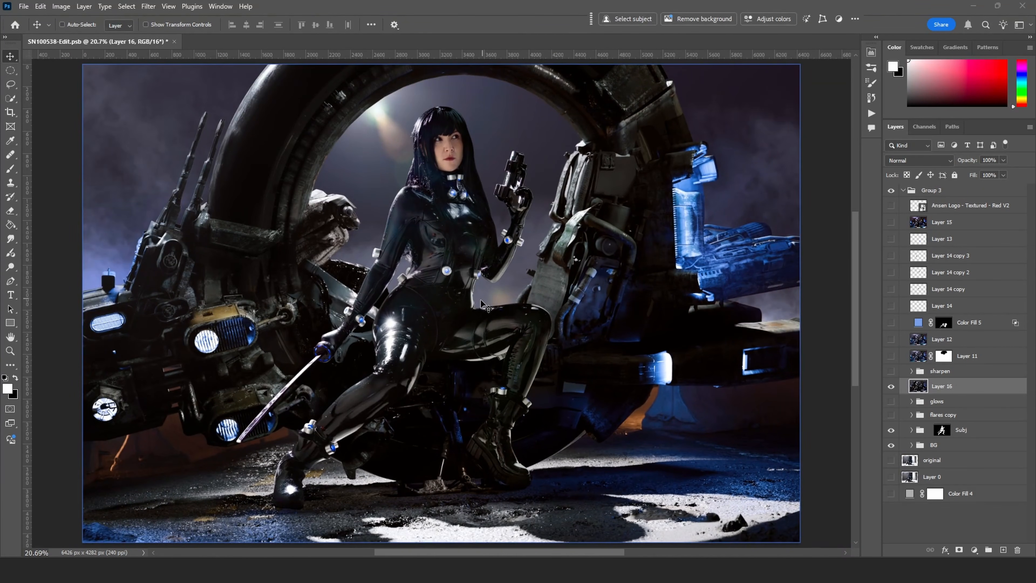
Darken the stamped layer with Levels, using input values 65, 0.86 and 255 to keep only the highlights.
key(ctrl+l)
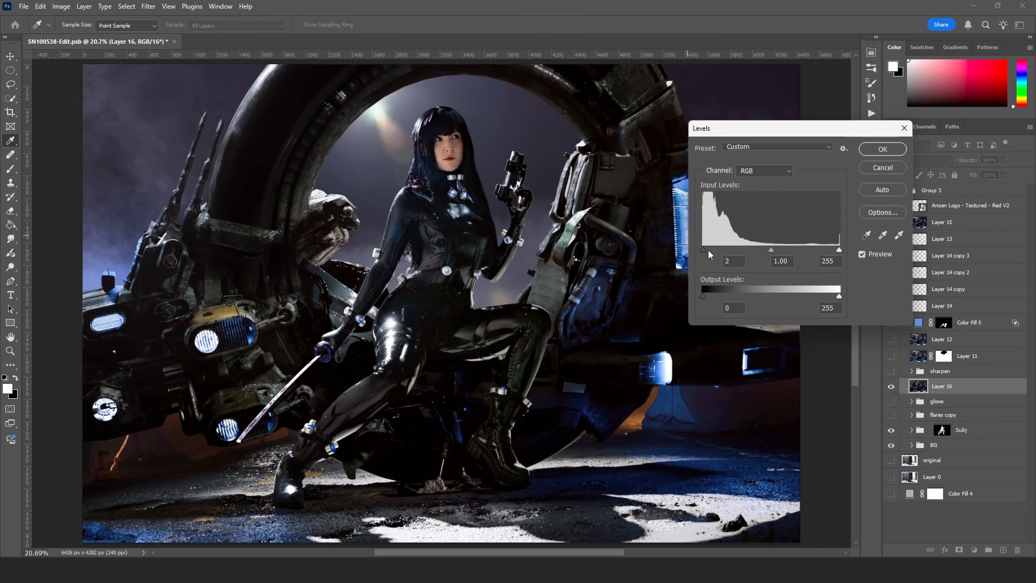
drag(706, 250, 786, 251)
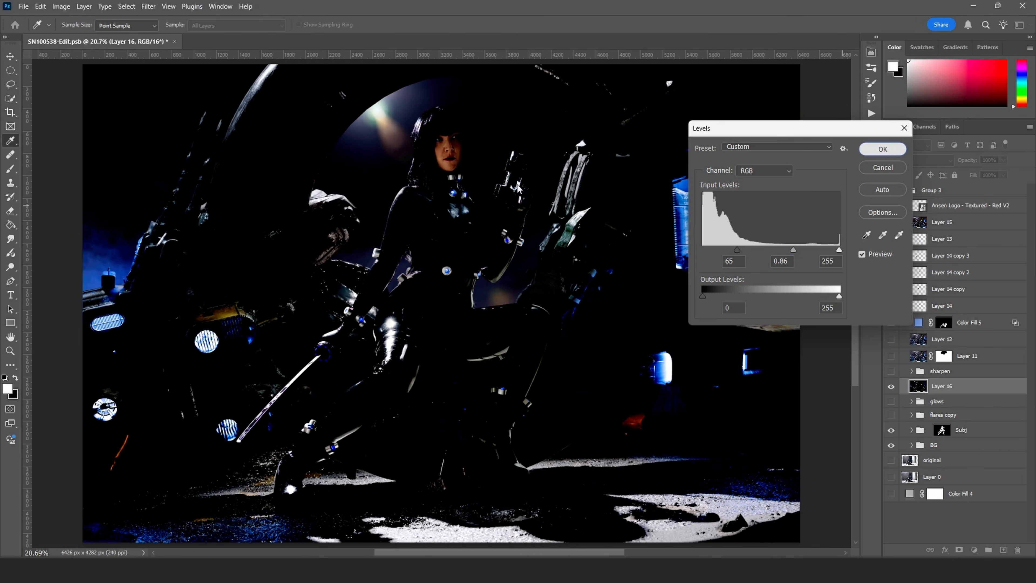
click(882, 150)
Set the blend mode of Layer 16 to Screen.
ctrl+click(391, 254)
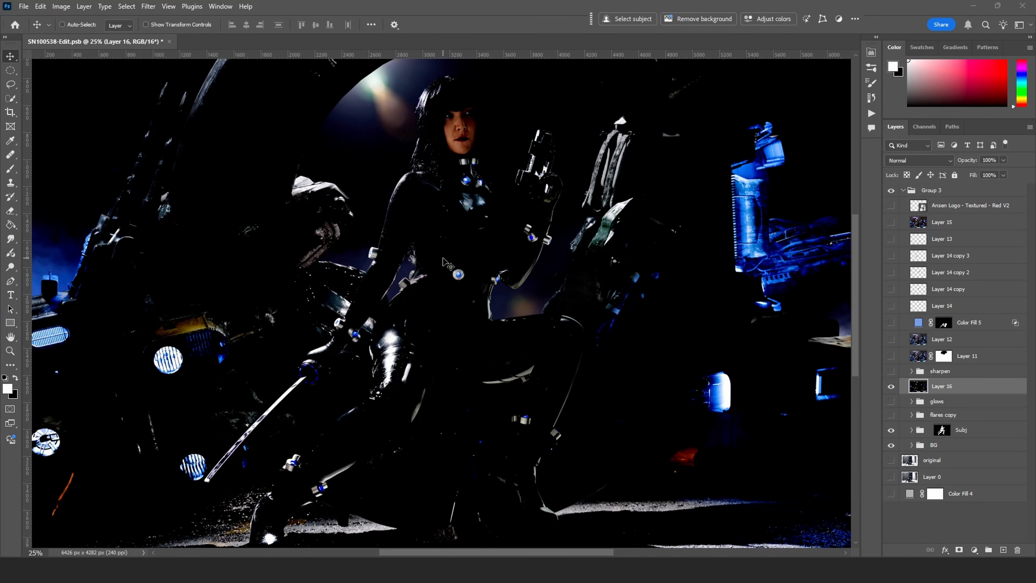
key(ctrl+0)
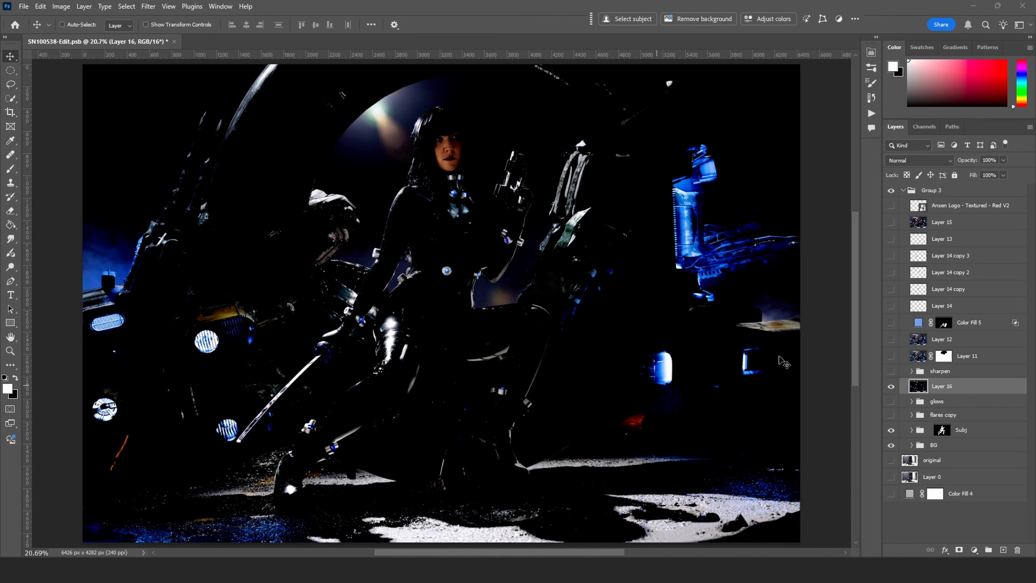
click(920, 163)
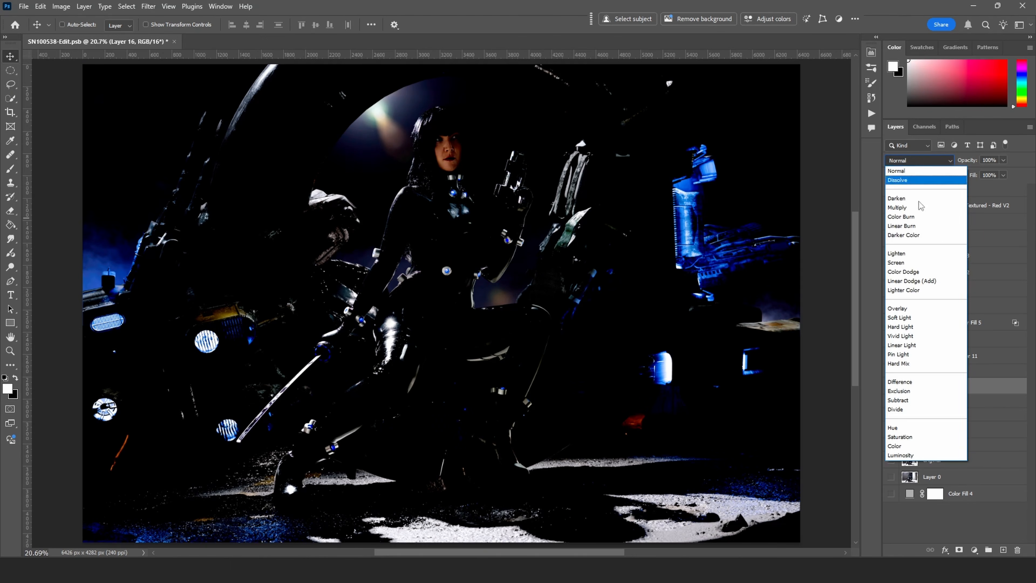
click(921, 259)
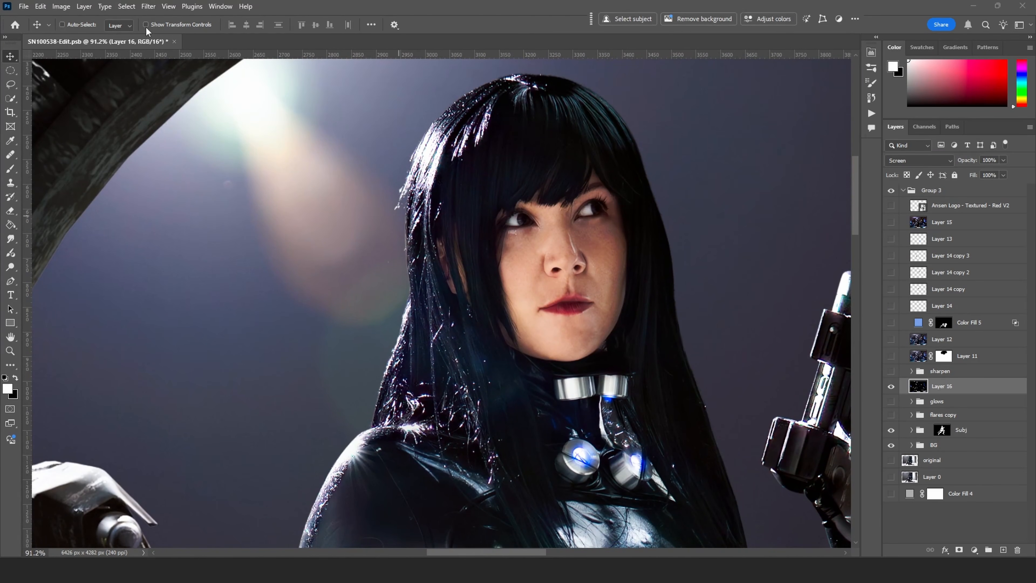
Start a Gaussian Blur on Layer 16 and inspect the previewed glow around the subject's face and the gun.
click(148, 6)
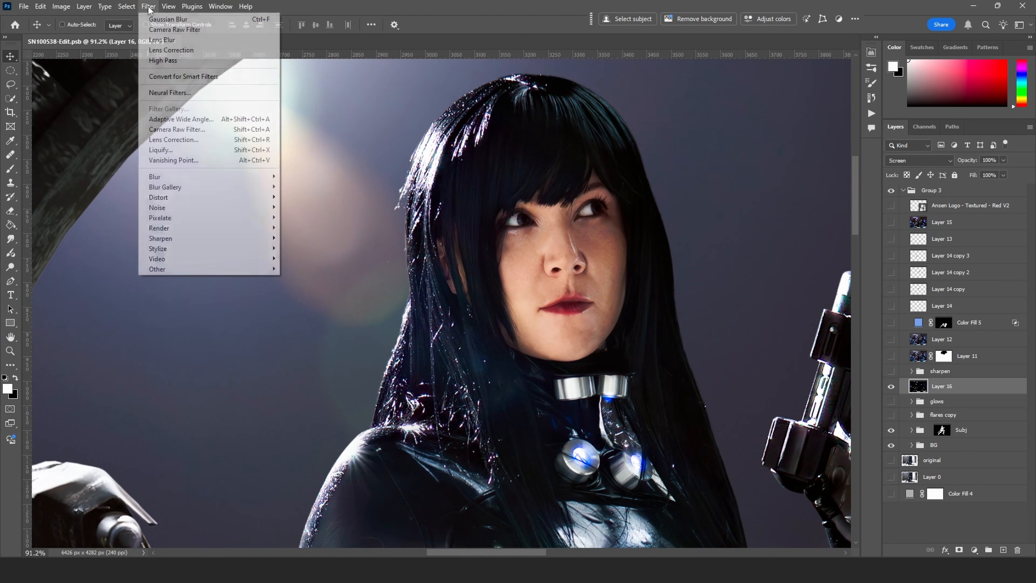
mouse_move(256, 180)
click(325, 218)
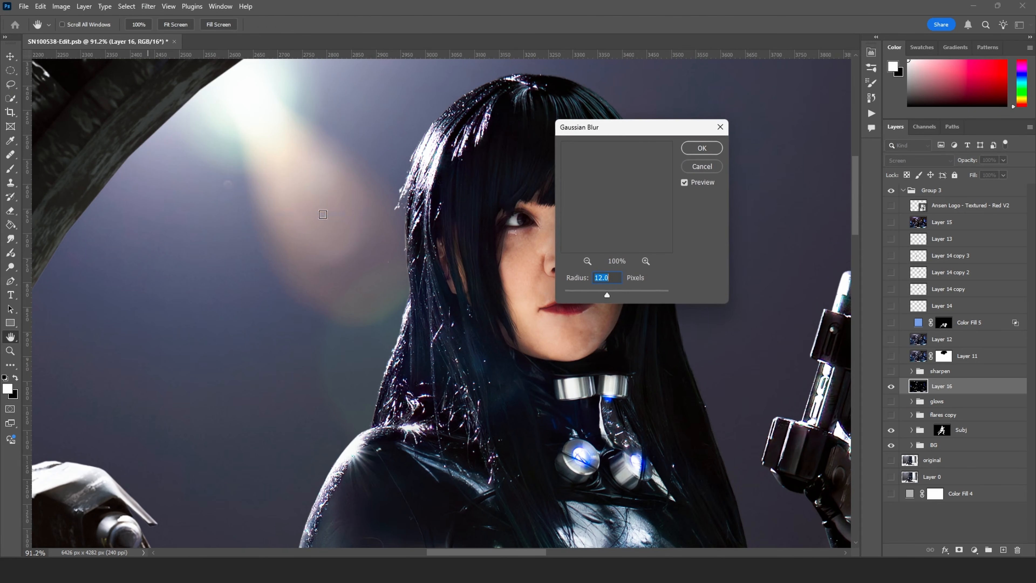
drag(628, 133, 767, 124)
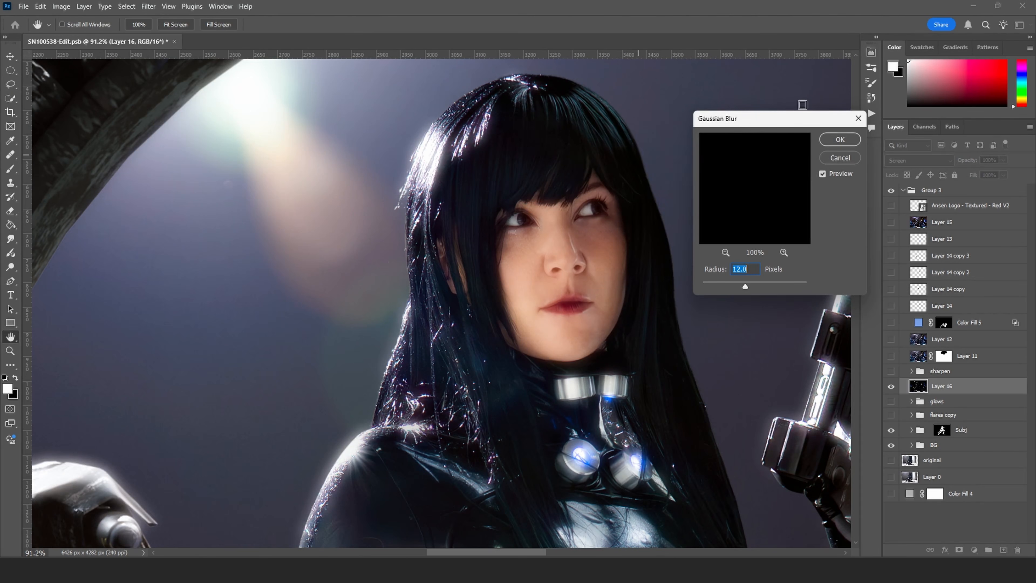
drag(721, 383, 598, 362)
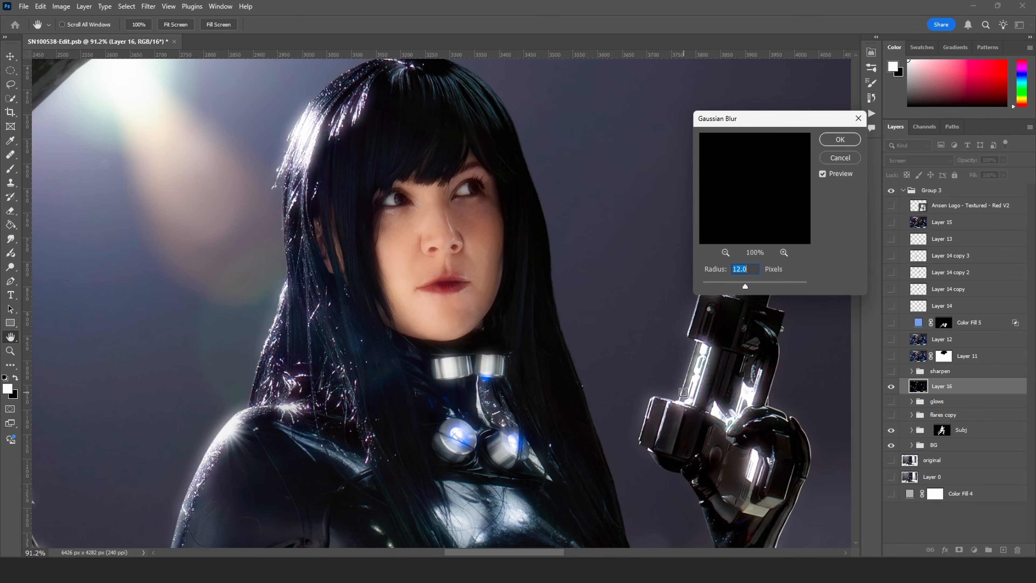
drag(727, 361, 663, 404)
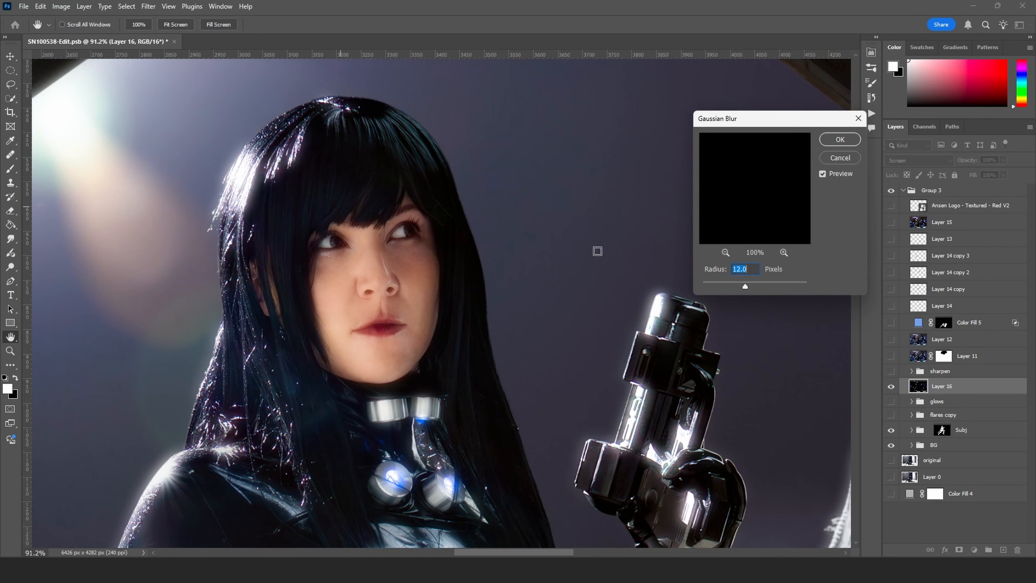
drag(592, 327, 546, 294)
alt+scroll(571, 307, up, 1)
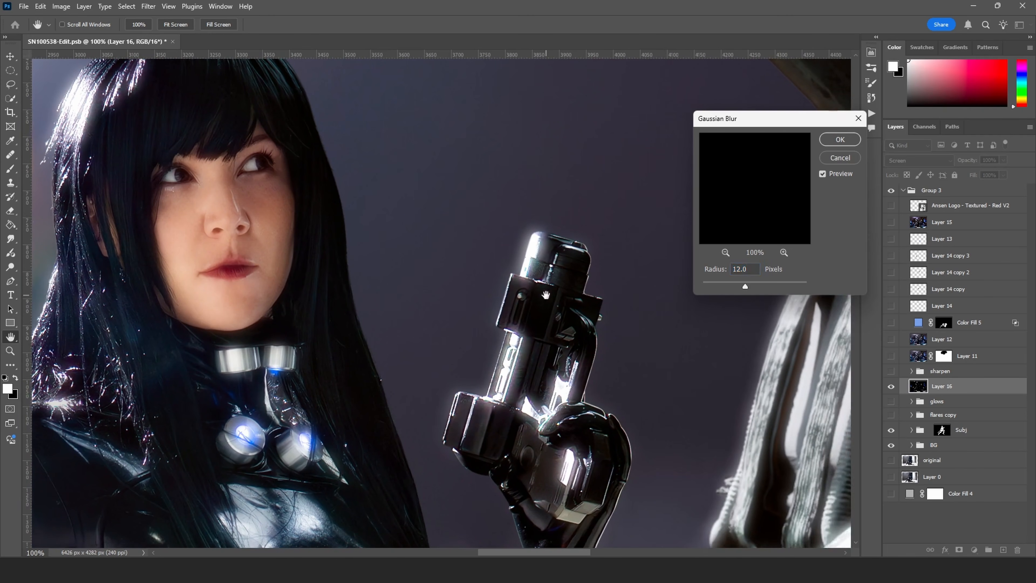
Compare the image with the blur preview off and on, and set the blur radius to 6.8 pixels.
click(821, 174)
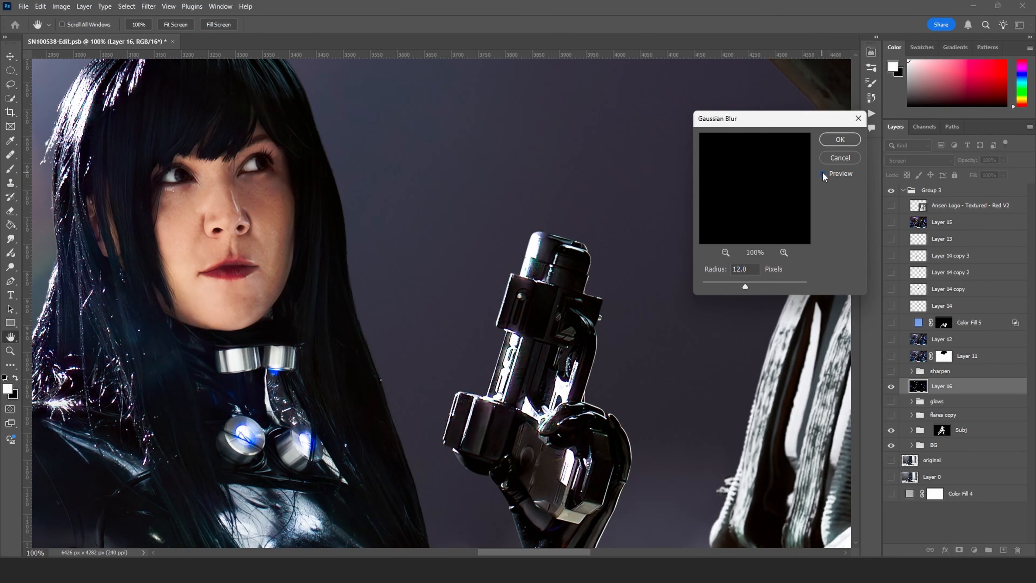
click(822, 174)
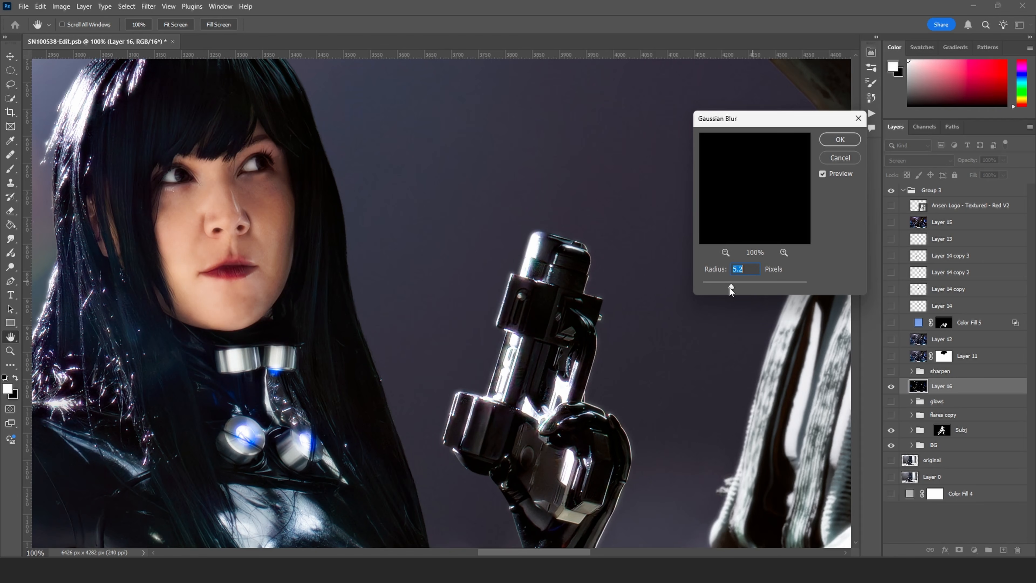
drag(729, 288, 735, 287)
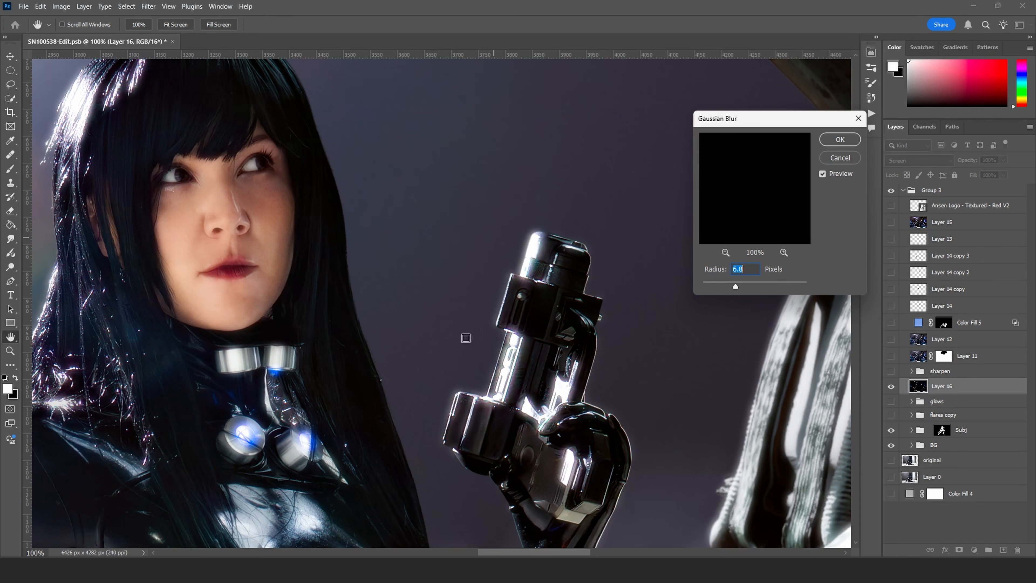
Examine the previewed glow on the gun hand, the sword arm, the metal fittings and the nearby vehicle parts.
drag(701, 352, 637, 102)
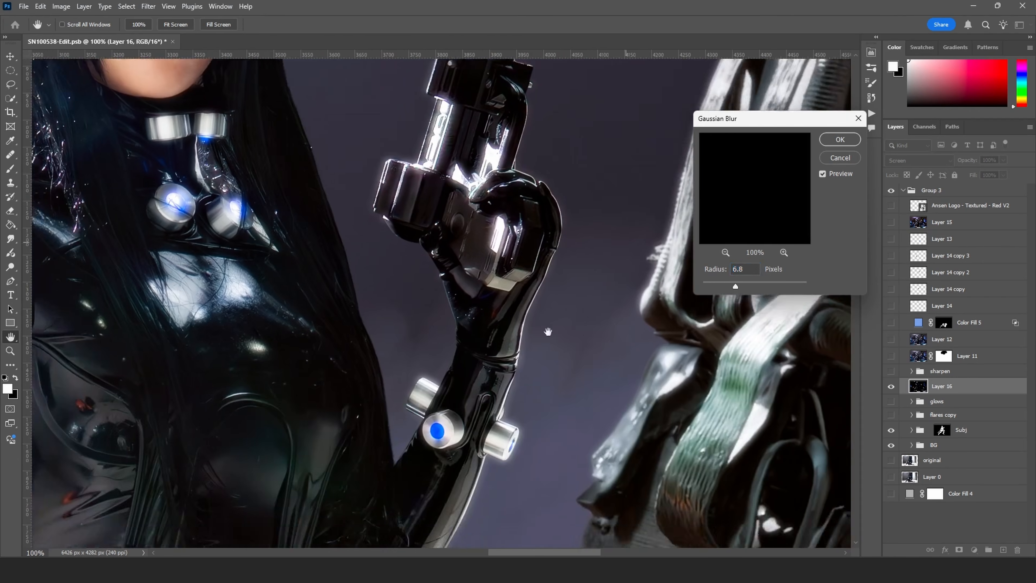
drag(530, 386, 405, 183)
drag(204, 392, 612, 245)
drag(157, 289, 448, 287)
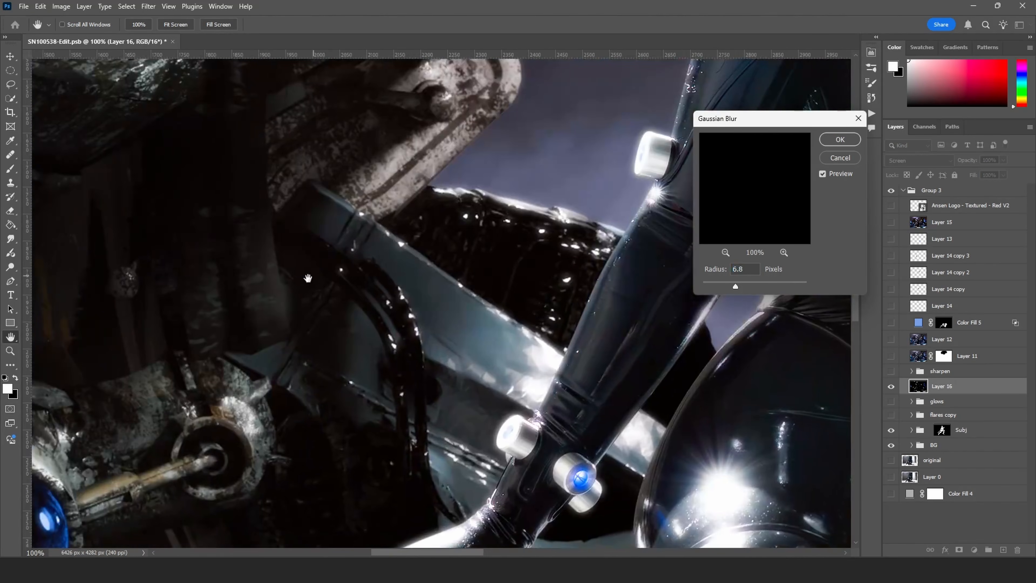
drag(314, 276, 302, 281)
drag(481, 396, 482, 296)
ctrl+drag(539, 312, 532, 251)
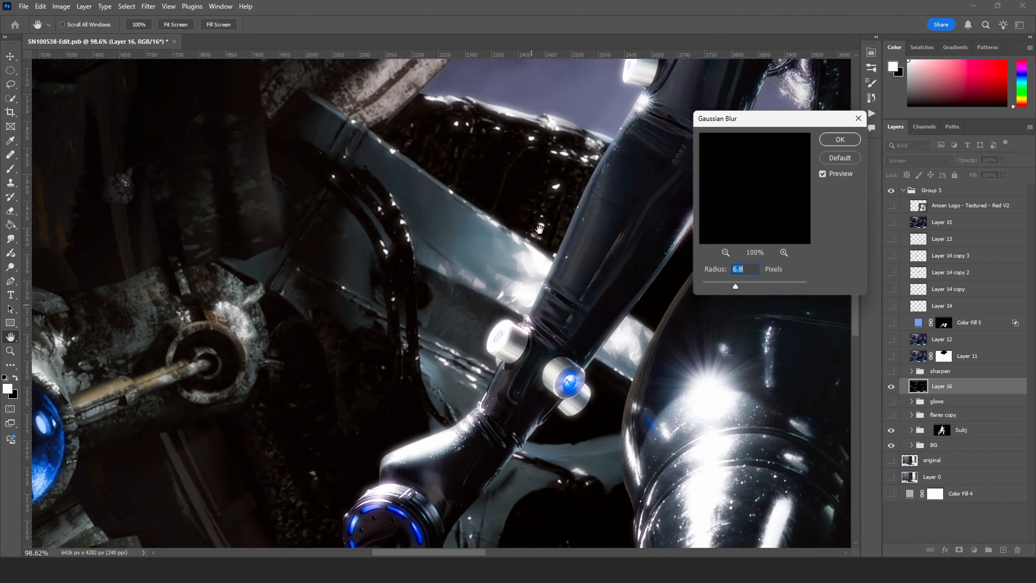
Examine the previewed 52.4-pixel glow on the sword arm, across the full composite and on the subject's upper body.
drag(581, 127, 483, 271)
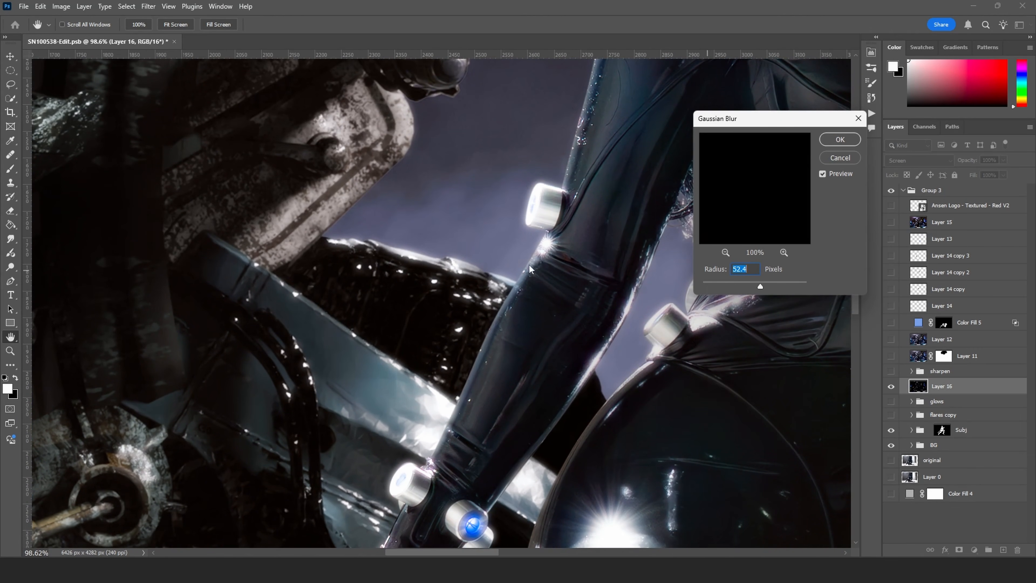
alt+scroll(528, 250, down, 5)
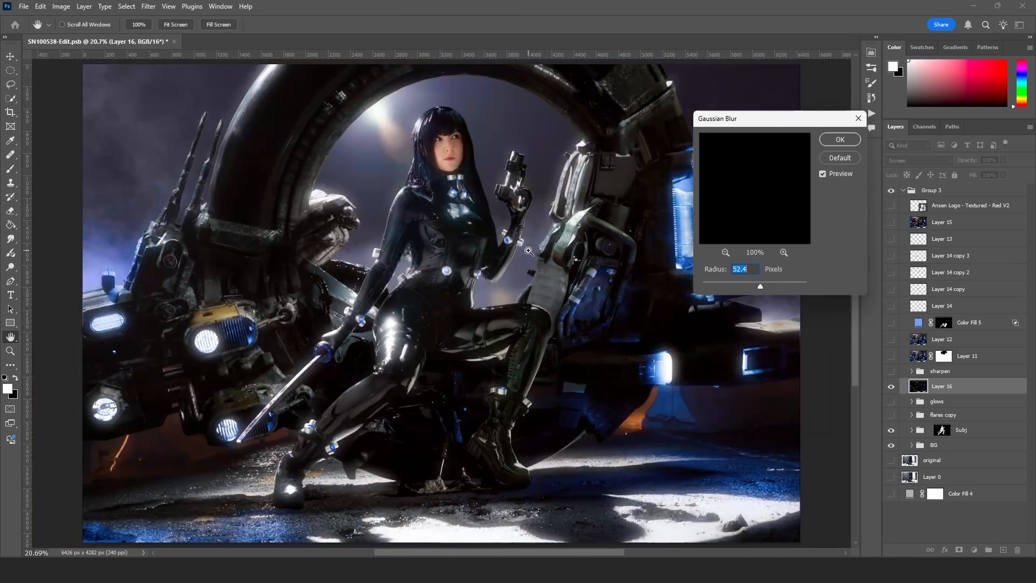
alt+scroll(506, 250, down, 1)
alt+scroll(452, 205, up, 6)
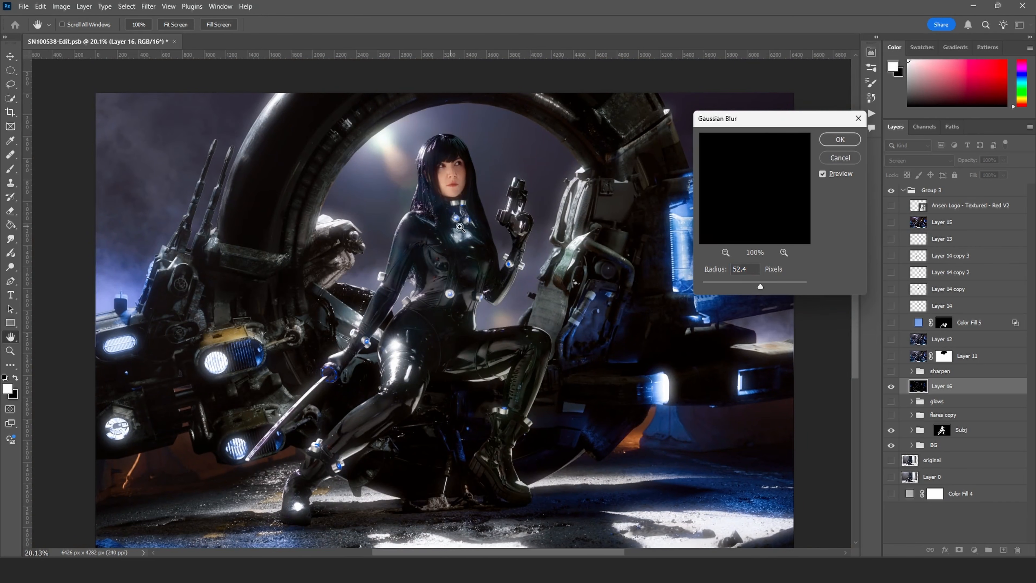
alt+scroll(471, 216, down, 3)
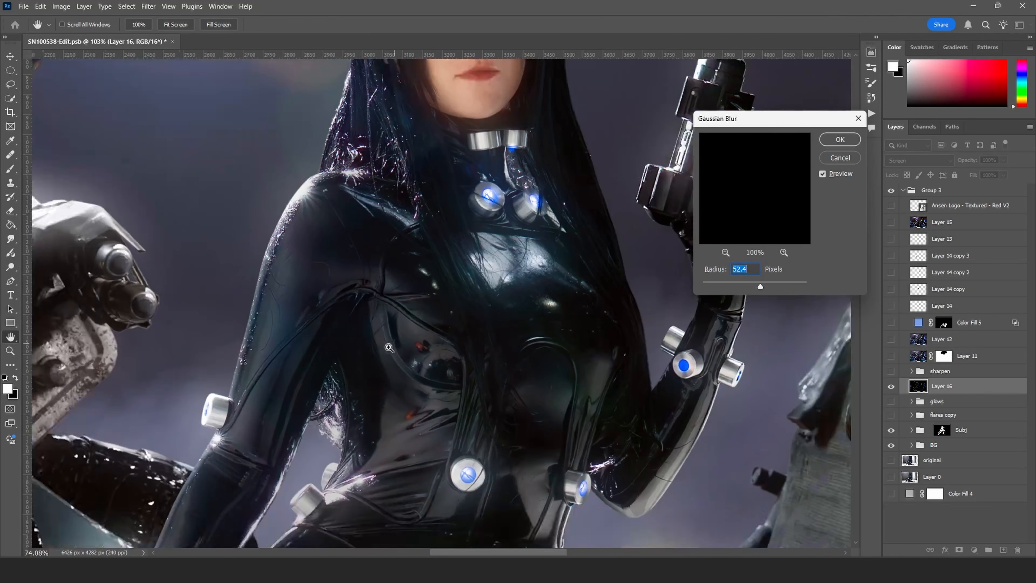
alt+scroll(473, 255, up, 2)
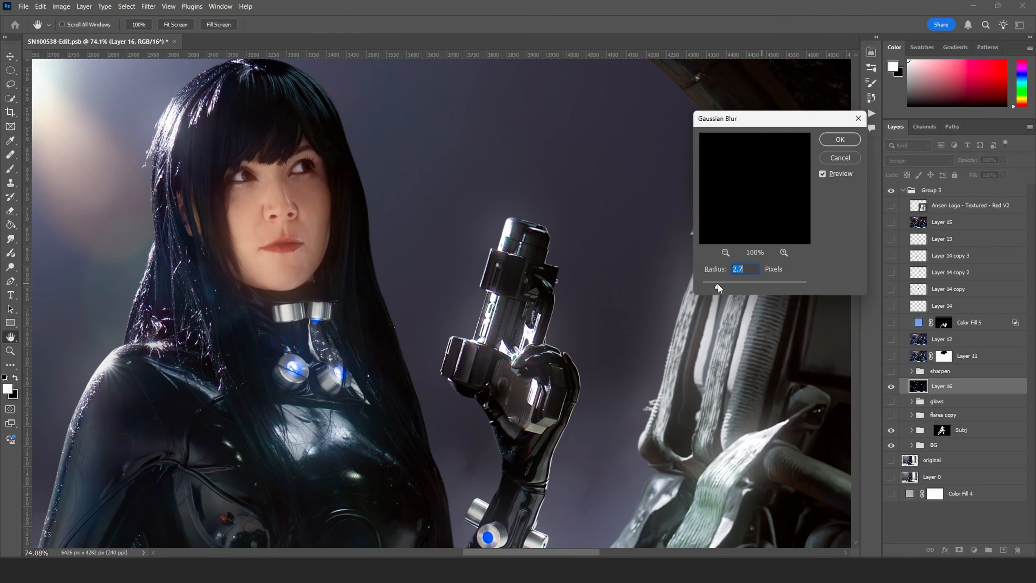
Apply the Gaussian Blur to Layer 16 with a radius of 7.4 pixels.
alt+scroll(502, 232, up, 1)
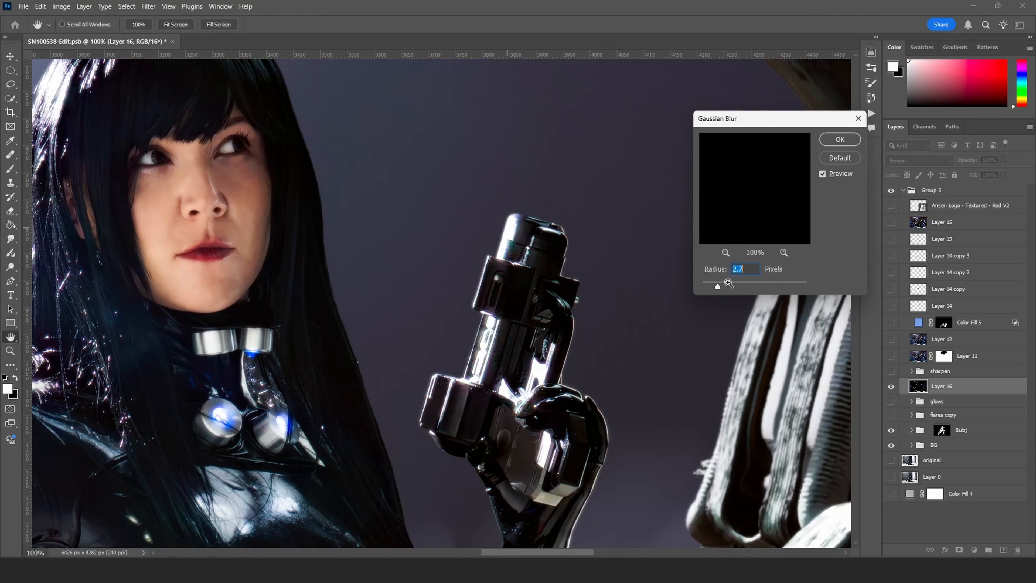
drag(722, 287, 737, 284)
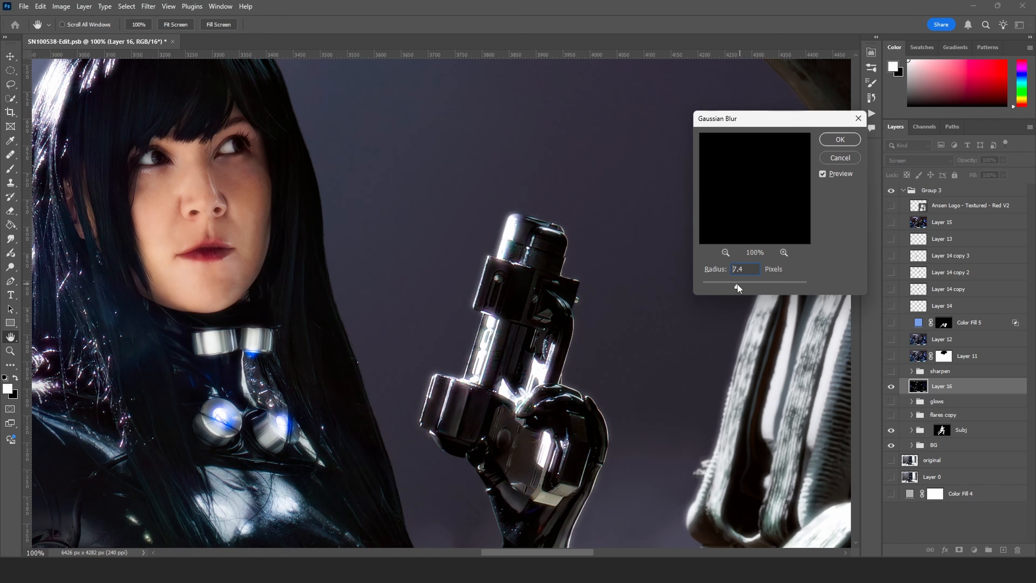
click(841, 139)
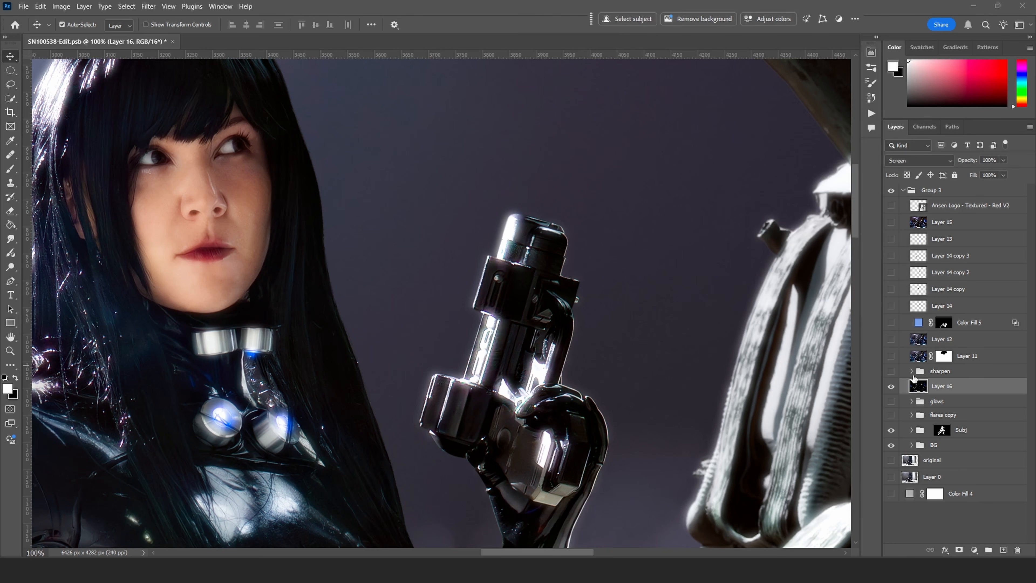
Duplicate Layer 16 and undo the accidental offset so the copy stays aligned with the original.
key(j)
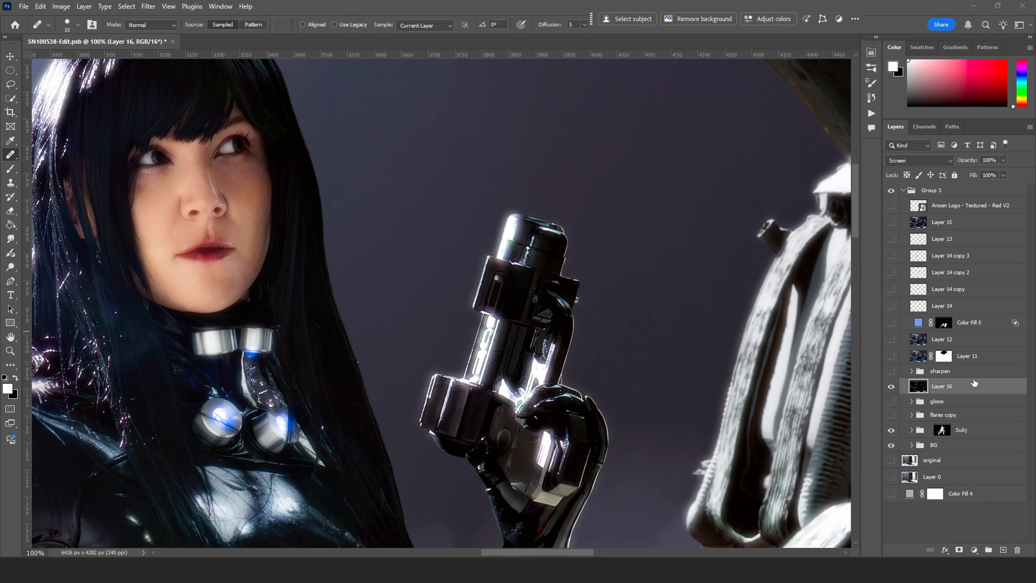
key(v)
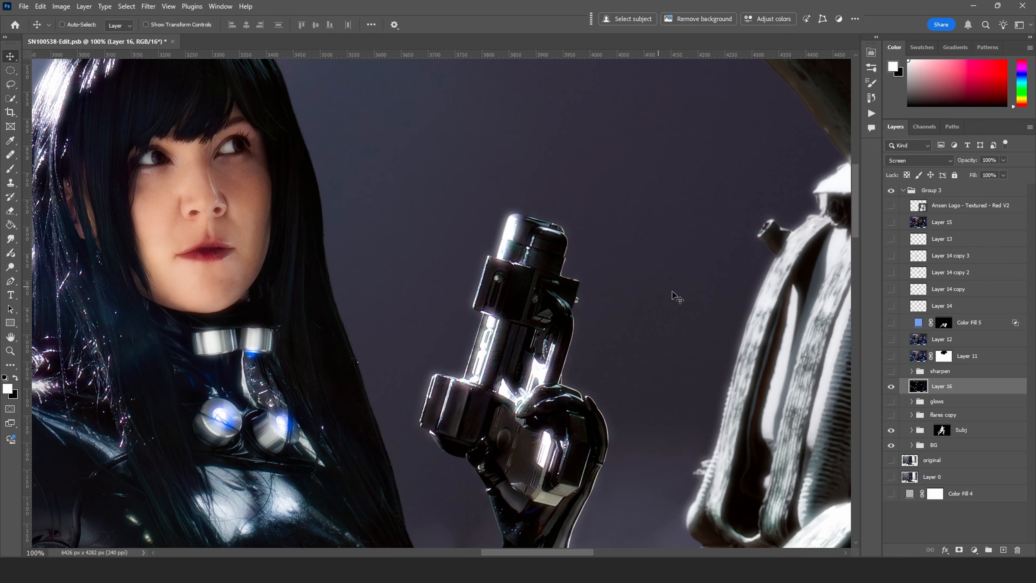
alt+drag(505, 273, 494, 233)
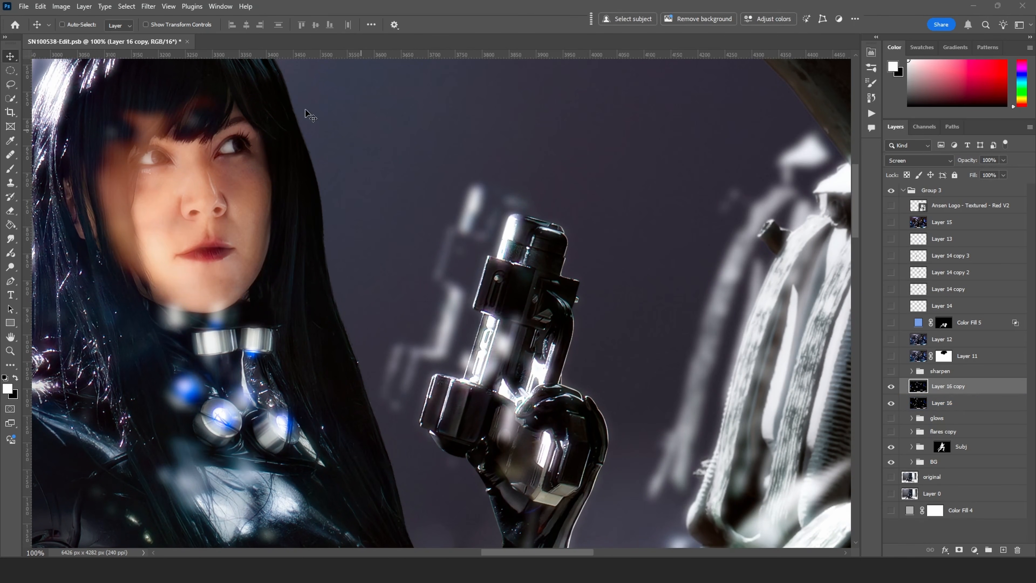
key(ctrl+z)
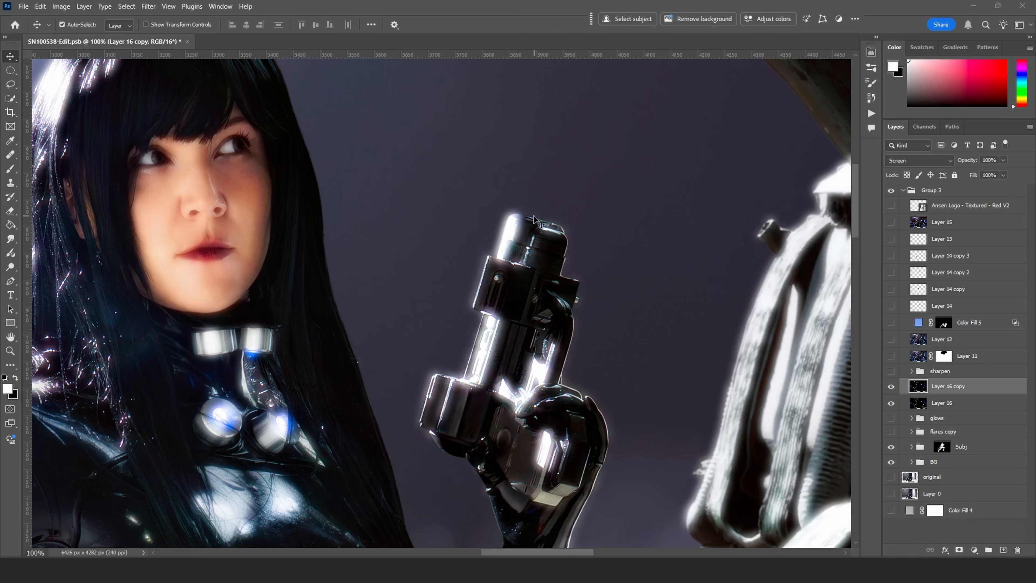
Apply a Gaussian Blur with a radius of 26.3 pixels to Layer 16 copy.
click(154, 7)
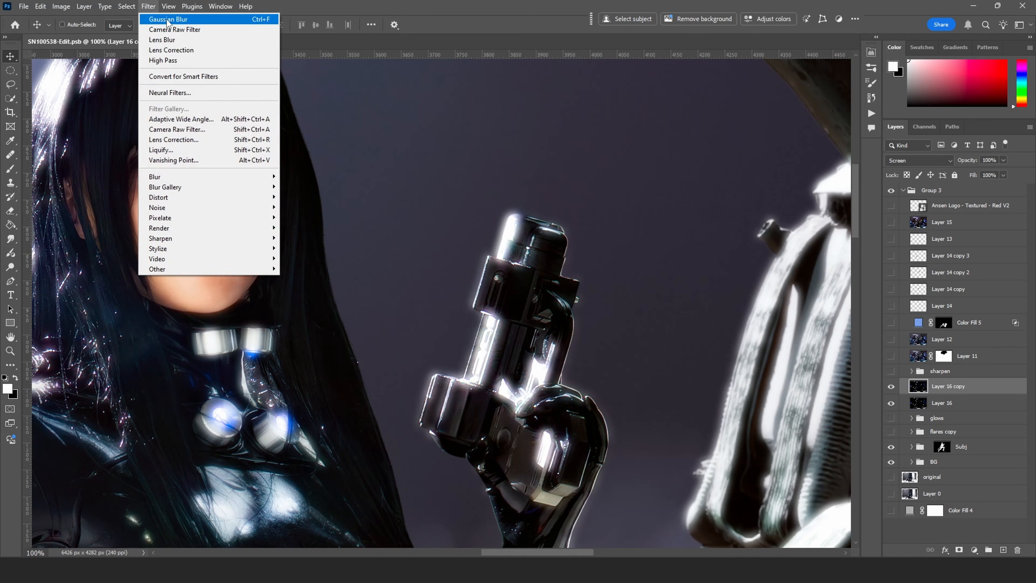
mouse_move(228, 177)
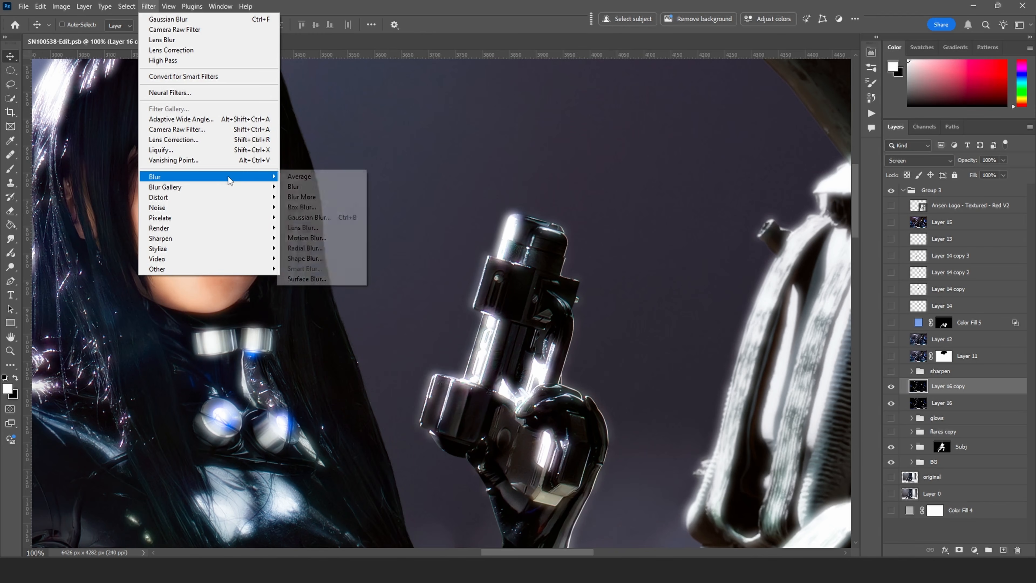
click(337, 217)
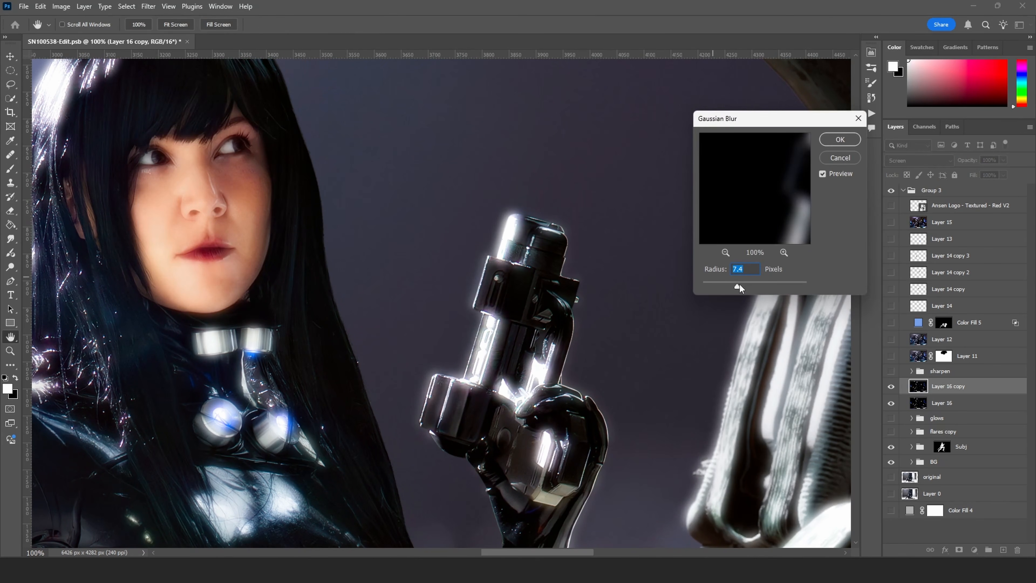
drag(739, 286, 751, 285)
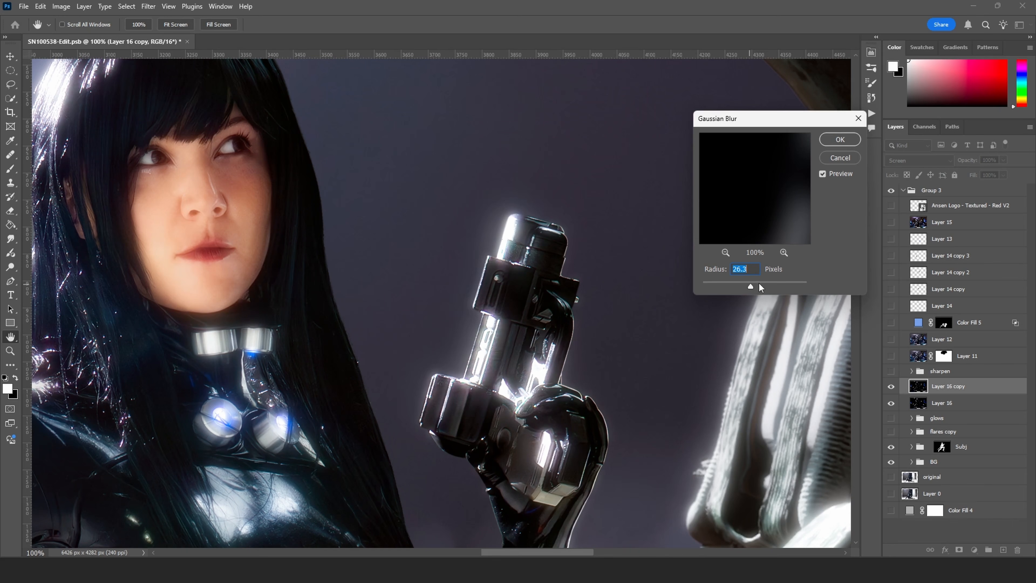
click(840, 139)
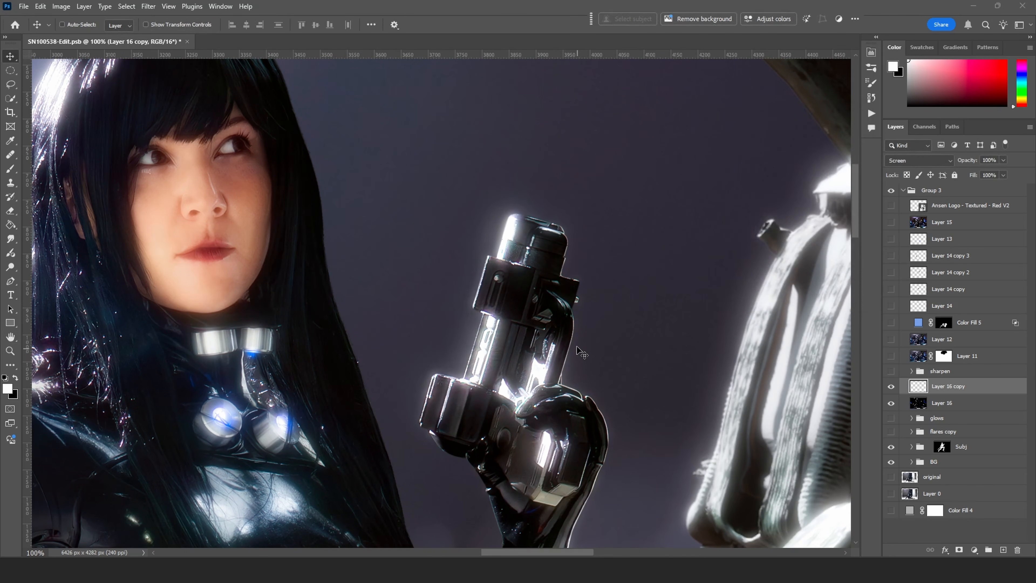
Duplicate Layer 16 copy and blur the new layer with a Gaussian Blur radius of 81.2 pixels.
key(ctrl+j)
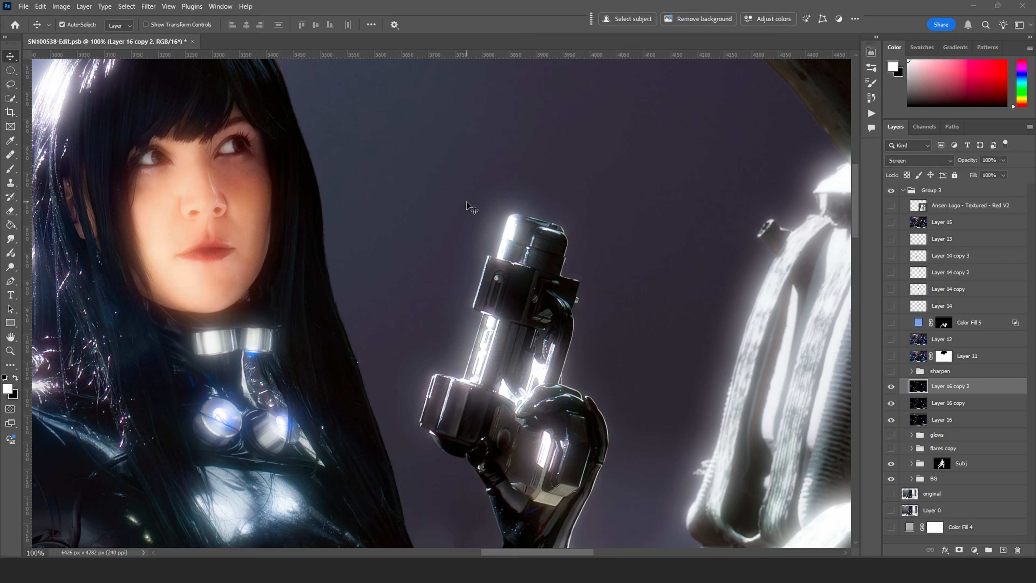
key(ctrl+alt+f)
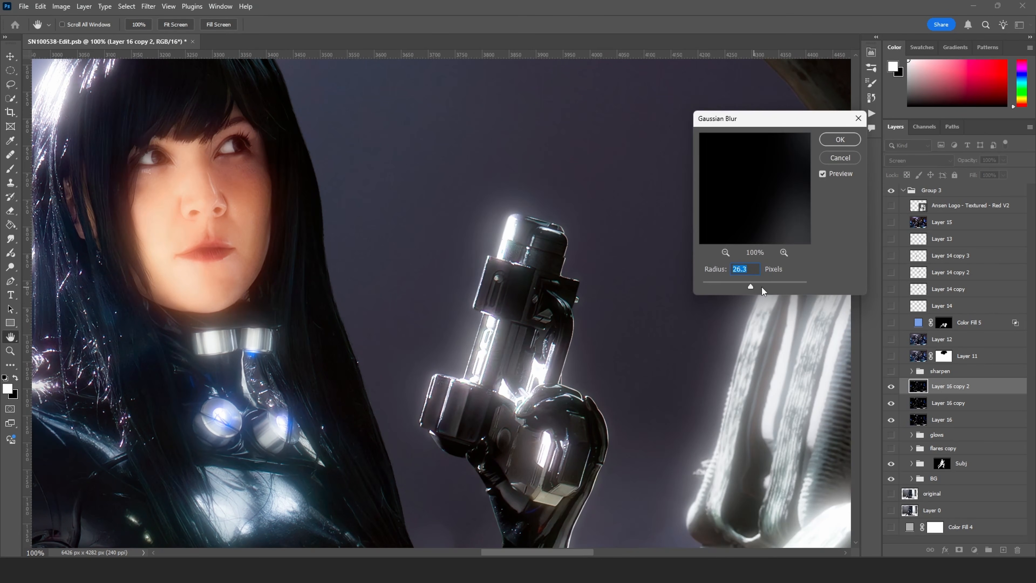
drag(753, 284, 766, 286)
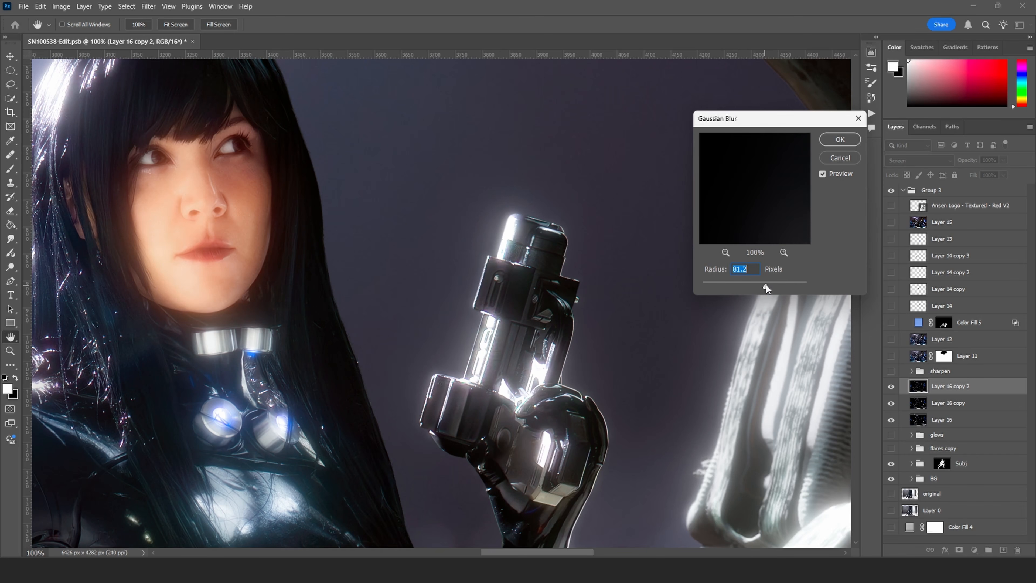
click(837, 138)
key(v)
key(ctrl+0)
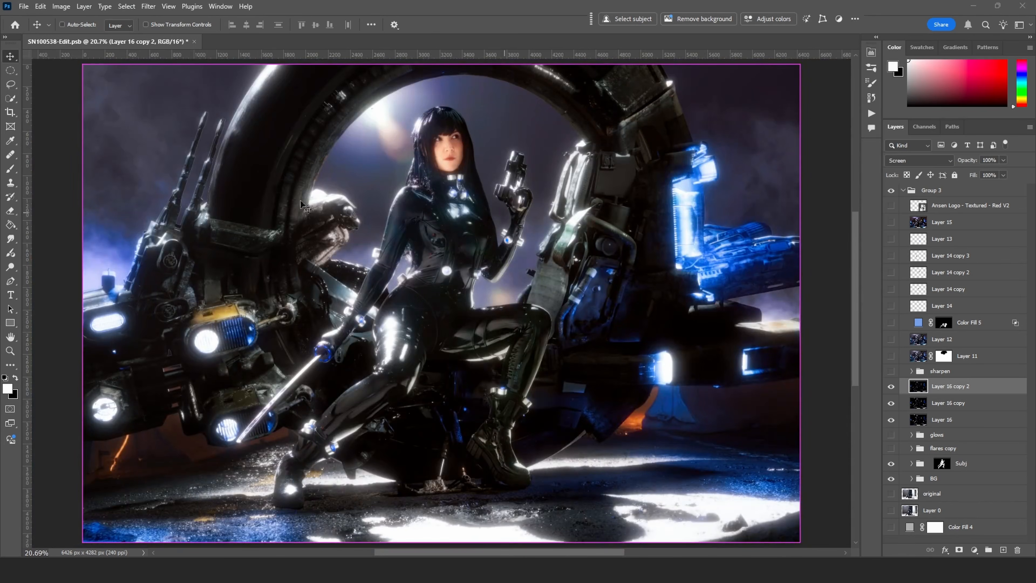
Group the three Layer 16 glow layers and add a black mask to hide the group.
ctrl+click(414, 142)
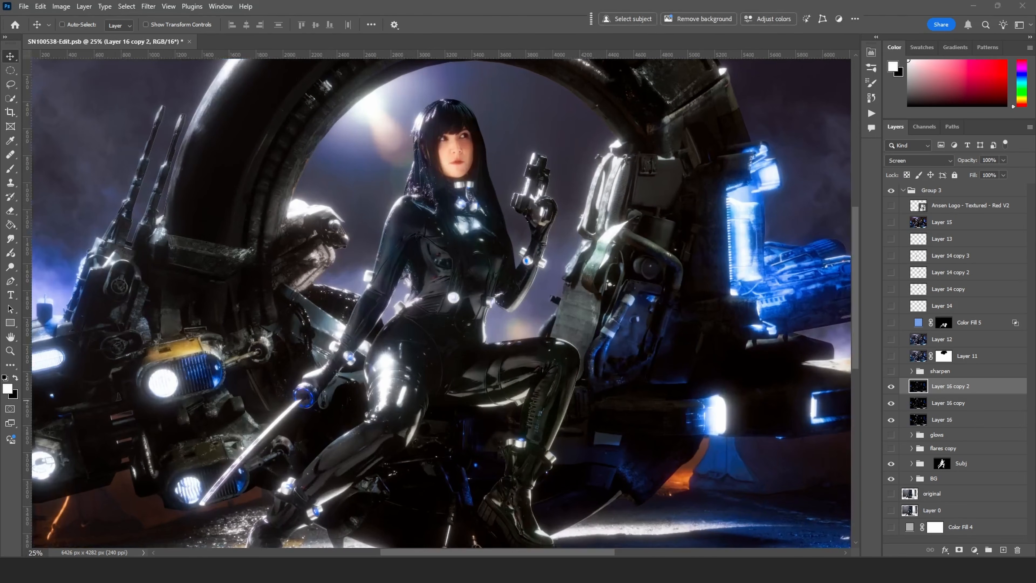
shift+click(990, 419)
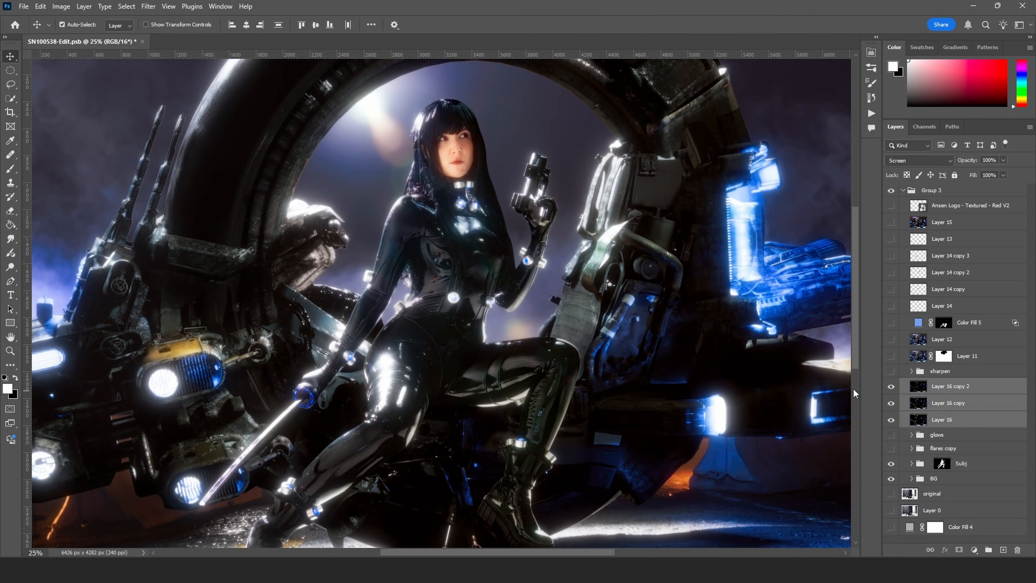
key(ctrl+g)
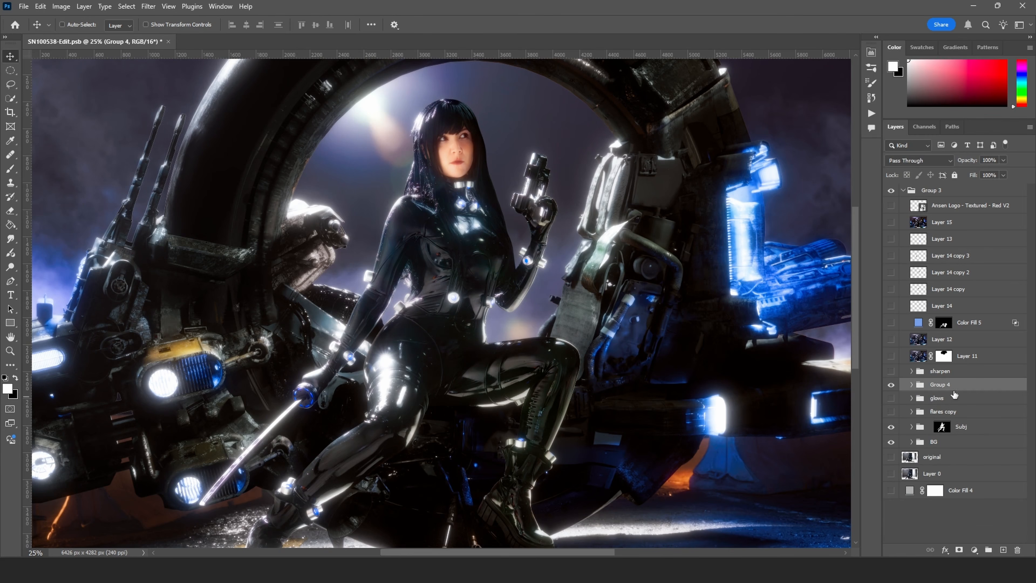
alt+click(958, 550)
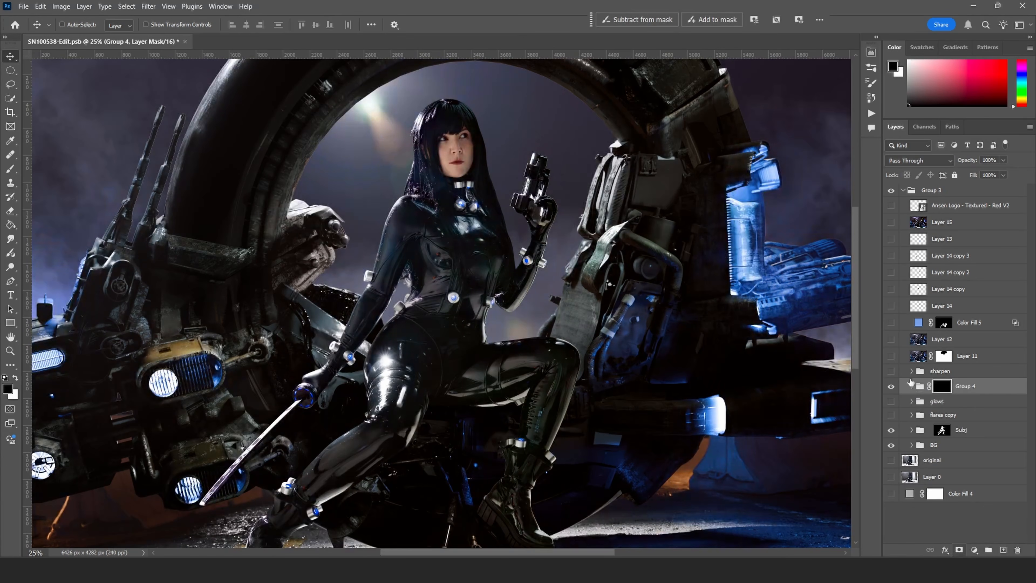
Try revealing the glow on the lit edge of the subject's hair by painting the group mask white with a 184-pixel brush.
click(366, 186)
key(b)
mouse_move(370, 222)
alt+right_down()
mouse_move(411, 232)
mouse_move(362, 95)
mouse_move(314, 8)
alt+right_up()
ctrl+drag(460, 128, 474, 276)
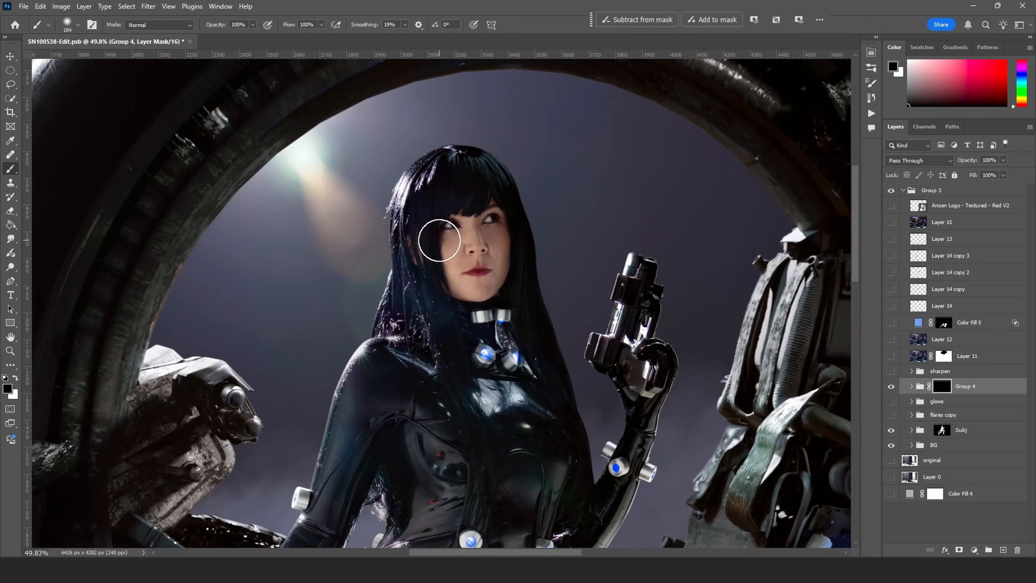
drag(402, 177, 398, 189)
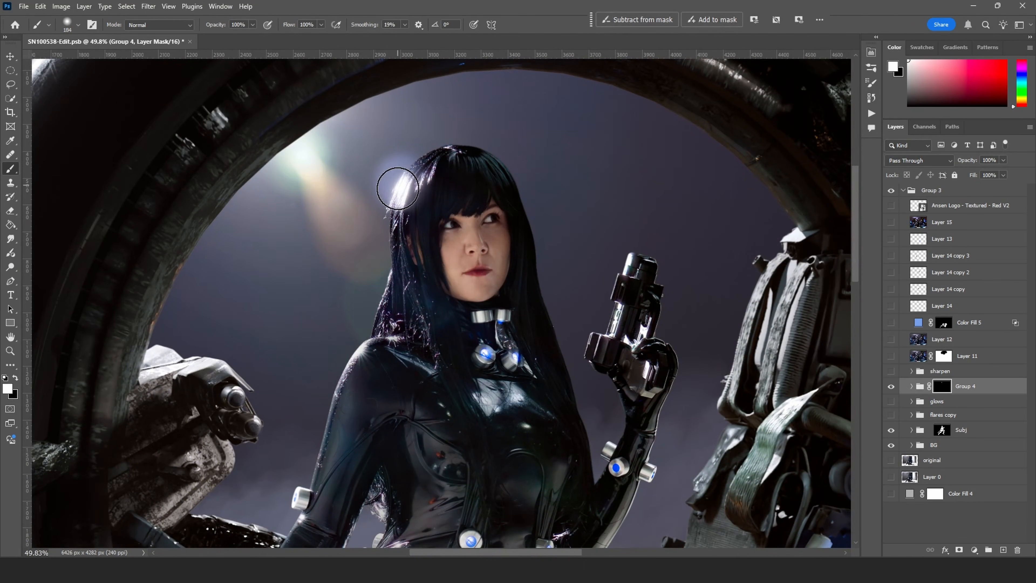
Paint the Group 4 mask with a 500-pixel brush at 26% flow to reveal glow on the shoulder, chest, gun and nearby vehicle parts.
alt+right_drag(382, 187, 432, 187)
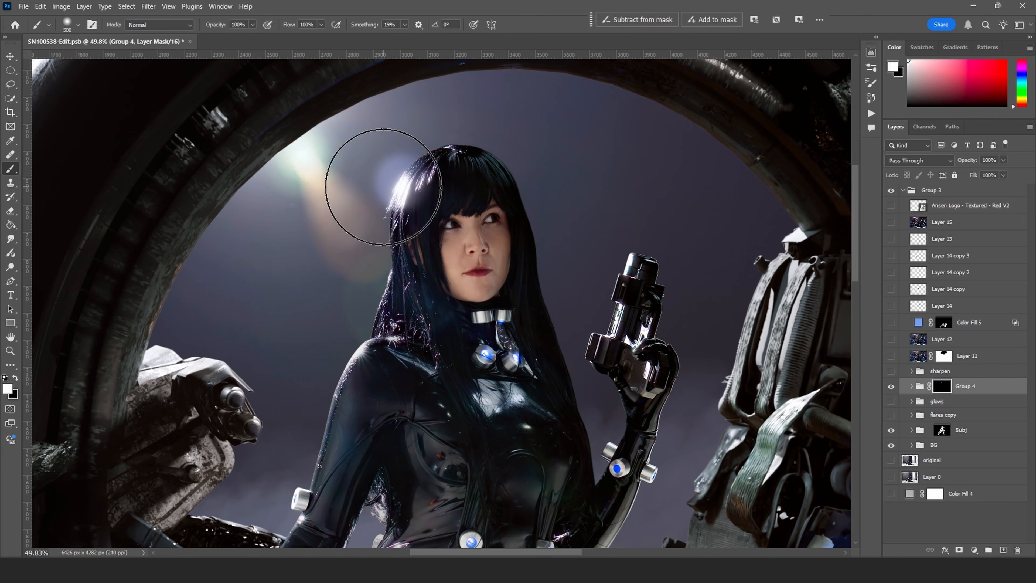
click(321, 25)
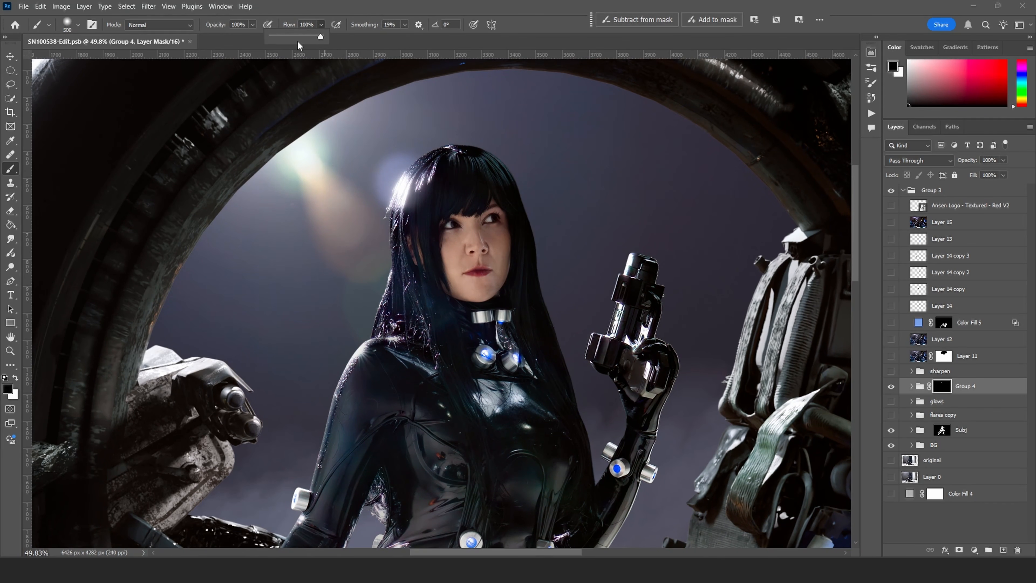
drag(285, 37, 284, 37)
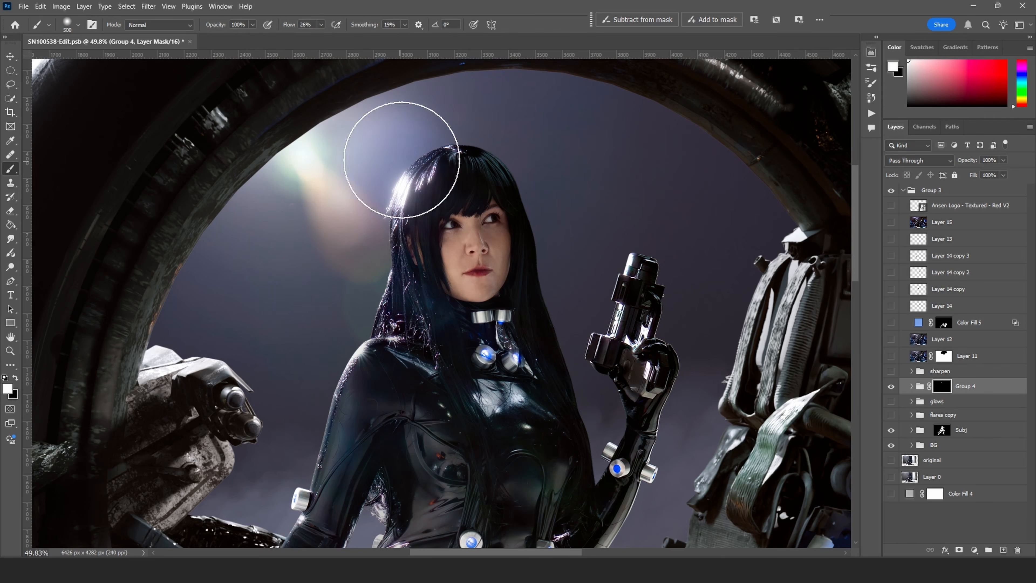
key(x)
drag(370, 208, 373, 233)
mouse_move(391, 392)
mouse_down()
mouse_move(400, 372)
mouse_move(344, 377)
mouse_move(455, 371)
mouse_move(606, 320)
mouse_move(639, 273)
mouse_up()
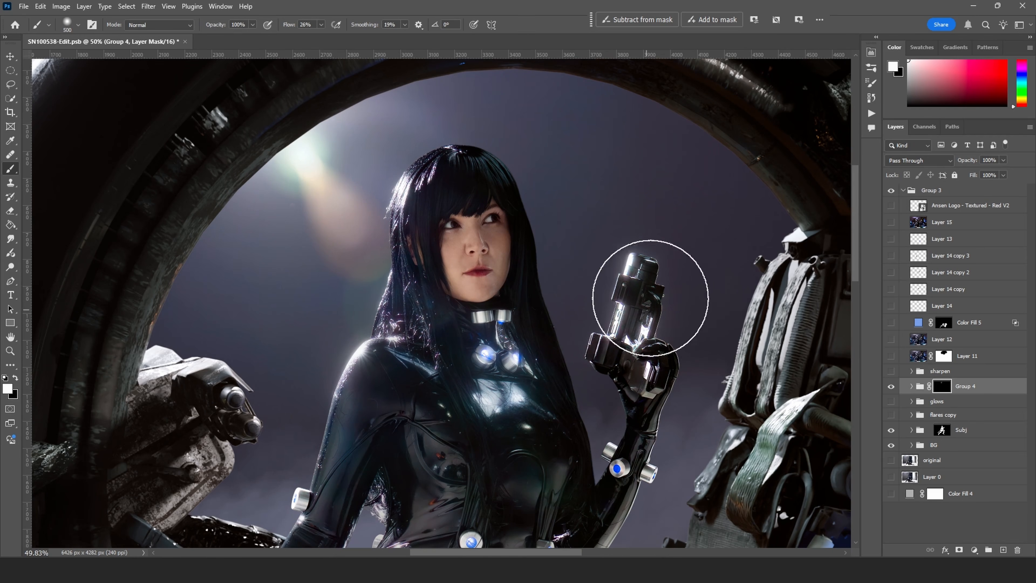
drag(736, 280, 635, 228)
mouse_move(625, 301)
mouse_down()
mouse_move(663, 266)
mouse_move(548, 393)
mouse_move(469, 392)
mouse_up()
drag(346, 361, 566, 287)
mouse_move(245, 245)
mouse_down()
mouse_move(343, 273)
mouse_move(405, 359)
mouse_move(401, 376)
mouse_up()
Enlarge the brush to 1096 pixels and paint the mask white to spread the glow broadly around the subject's upper body.
alt+right_drag(417, 386, 487, 388)
mouse_move(516, 408)
mouse_down()
mouse_move(446, 429)
mouse_move(670, 398)
mouse_move(706, 361)
mouse_up()
drag(675, 355, 482, 434)
mouse_move(506, 318)
mouse_down()
mouse_move(445, 159)
mouse_move(475, 224)
mouse_move(491, 231)
mouse_up()
mouse_move(518, 236)
mouse_down()
mouse_move(603, 421)
mouse_move(608, 407)
mouse_up()
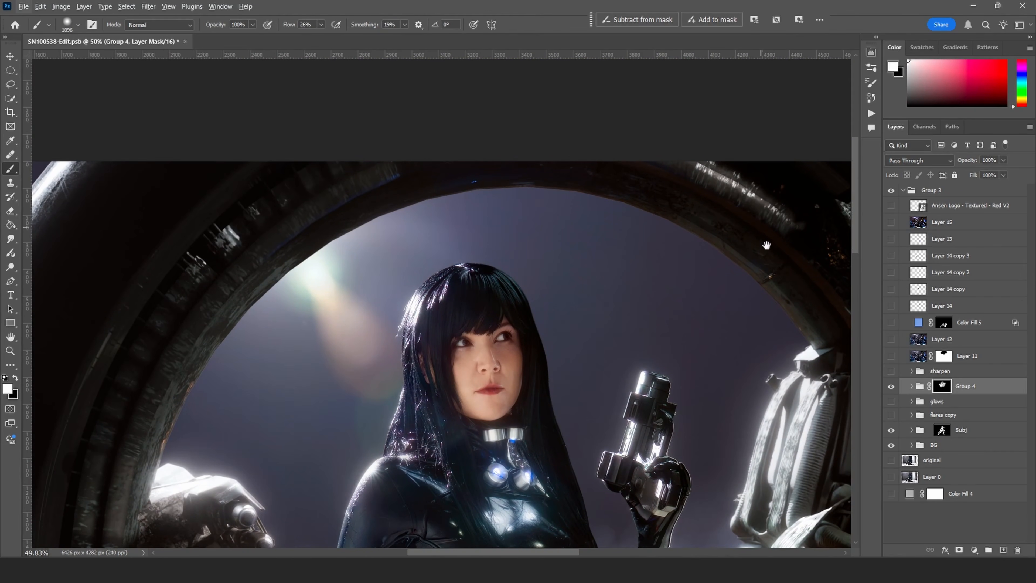
Paint the Group 4 mask white over the machinery beside the gun and the subject's bent leg to reveal the glow.
drag(473, 266, 205, 209)
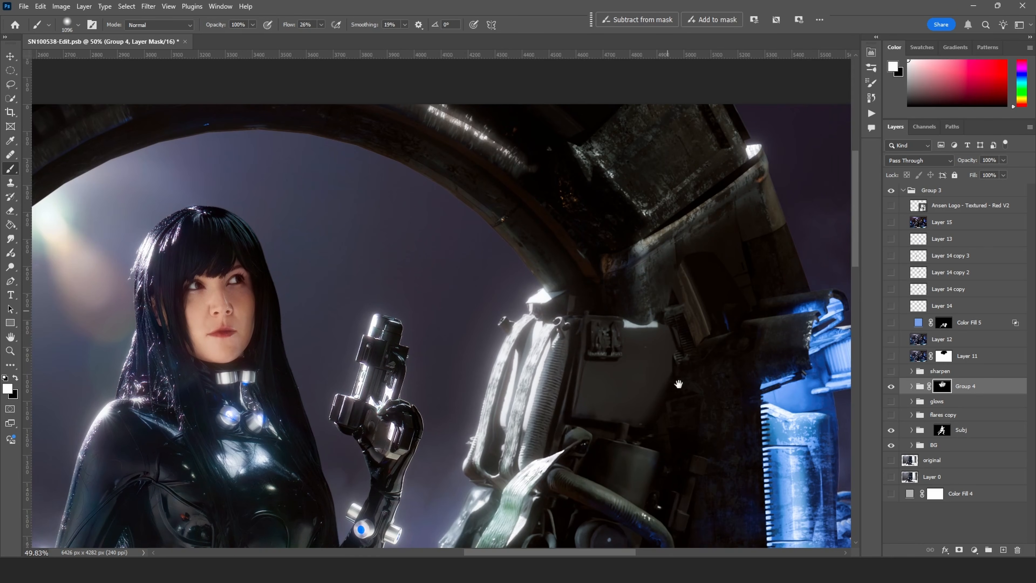
drag(649, 478, 534, 325)
drag(481, 347, 601, 92)
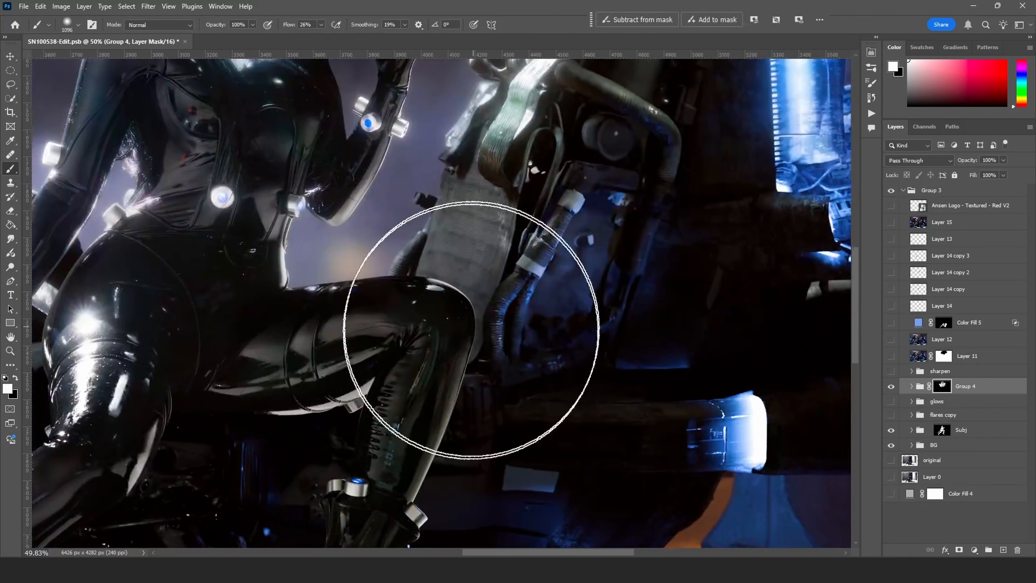
drag(516, 375, 393, 164)
drag(243, 404, 448, 355)
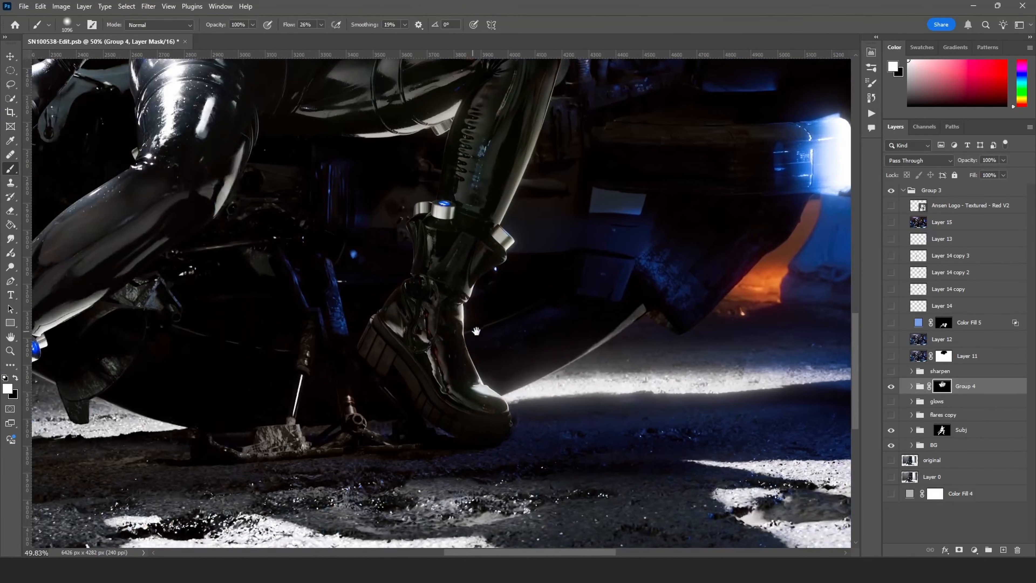
drag(314, 328, 462, 326)
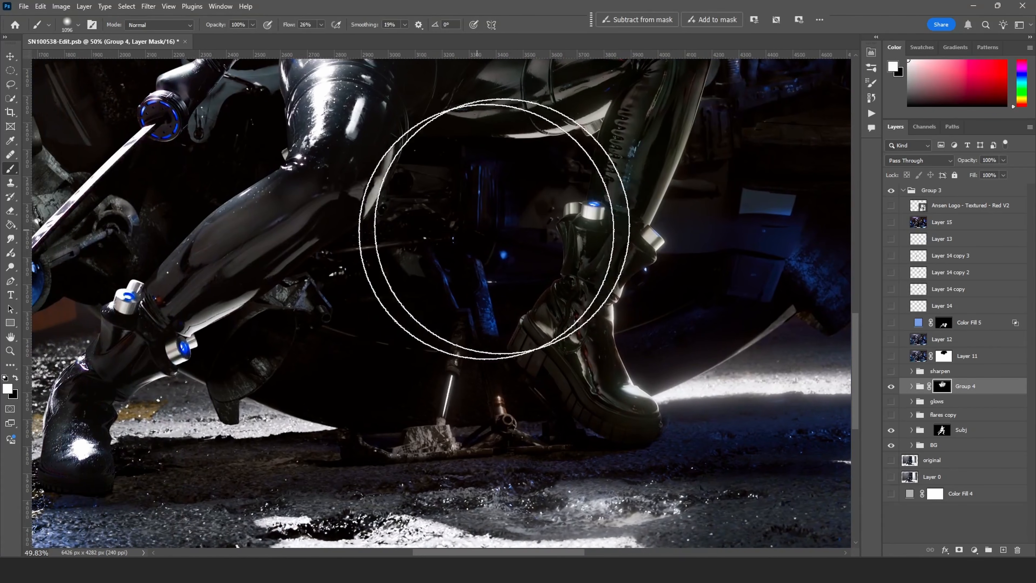
Paint the group mask white over the outstretched leg, its boot and the bright ground patches below the vehicle.
drag(228, 224, 507, 196)
mouse_move(354, 359)
mouse_down()
mouse_move(342, 370)
mouse_move(332, 302)
mouse_up()
mouse_move(544, 504)
mouse_down()
mouse_move(571, 496)
mouse_move(490, 436)
mouse_up()
drag(586, 426, 761, 411)
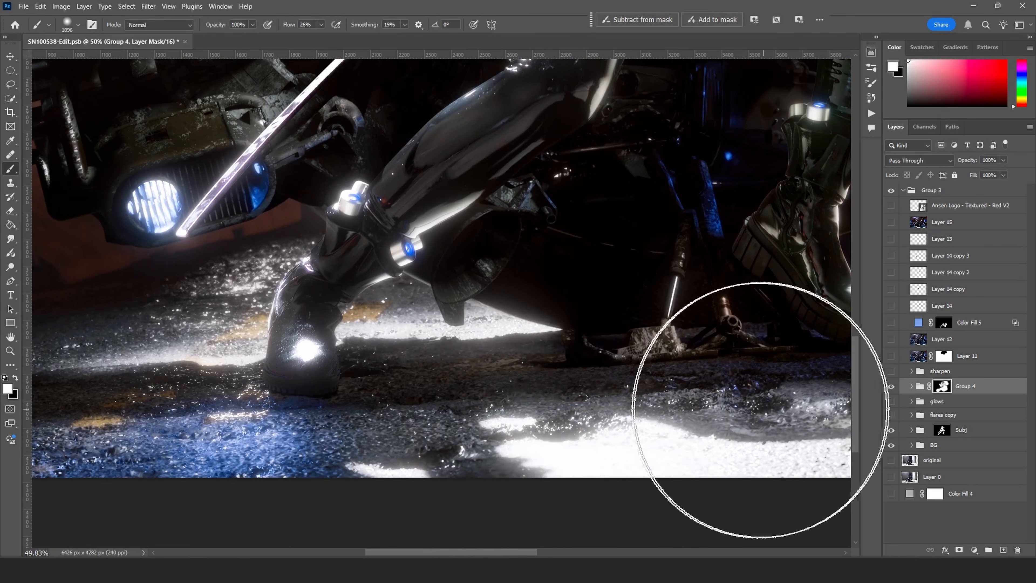
mouse_move(675, 404)
ctrl+mouse_down()
mouse_move(207, 420)
mouse_move(211, 409)
ctrl+mouse_up()
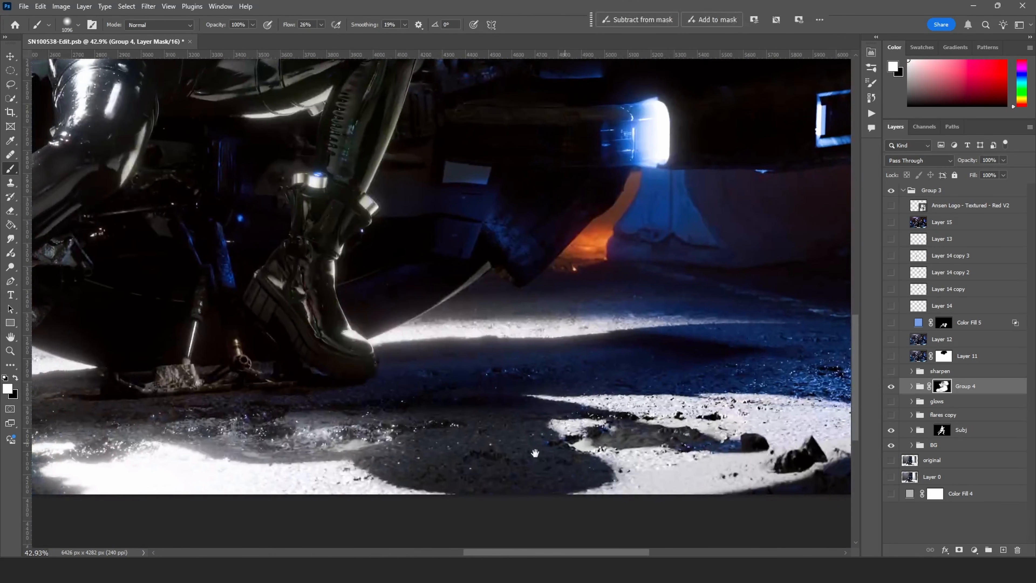
Extend the white mask painting across the ground beside the boots and the vehicle's blue-lit engine area.
mouse_move(779, 306)
mouse_down()
mouse_move(359, 376)
mouse_move(464, 549)
mouse_up()
mouse_move(510, 291)
mouse_down()
mouse_move(436, 167)
mouse_move(412, 174)
mouse_up()
mouse_move(361, 190)
mouse_down()
mouse_move(590, 424)
mouse_move(647, 446)
mouse_up()
mouse_move(287, 199)
mouse_down()
mouse_move(318, 272)
mouse_move(690, 265)
mouse_up()
drag(171, 246, 446, 194)
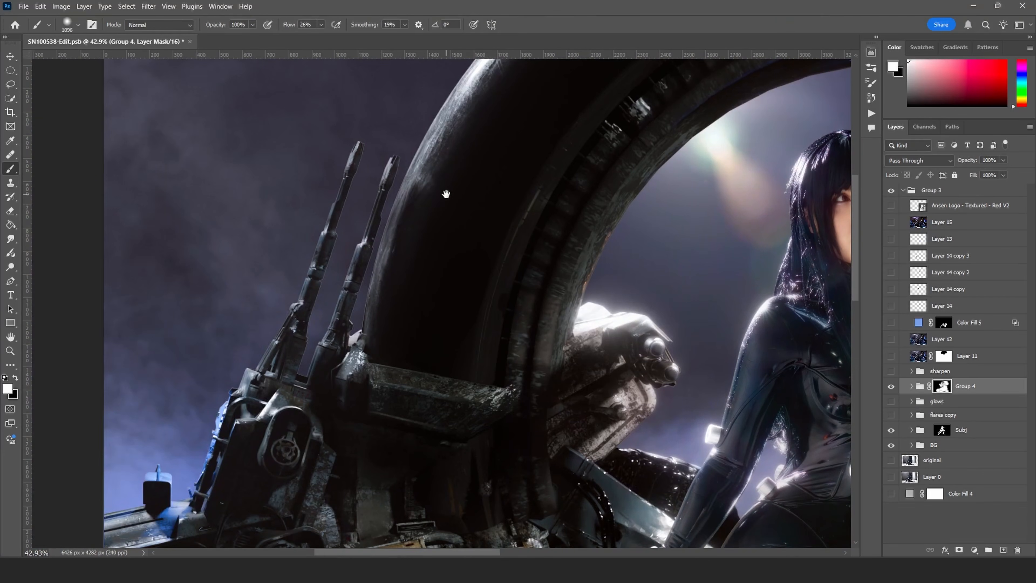
Paint the mask white over the twin gun barrels, the wheel rim and the headlight side of the vehicle.
mouse_move(296, 424)
mouse_down()
mouse_move(389, 328)
mouse_move(374, 194)
mouse_up()
drag(152, 427, 279, 425)
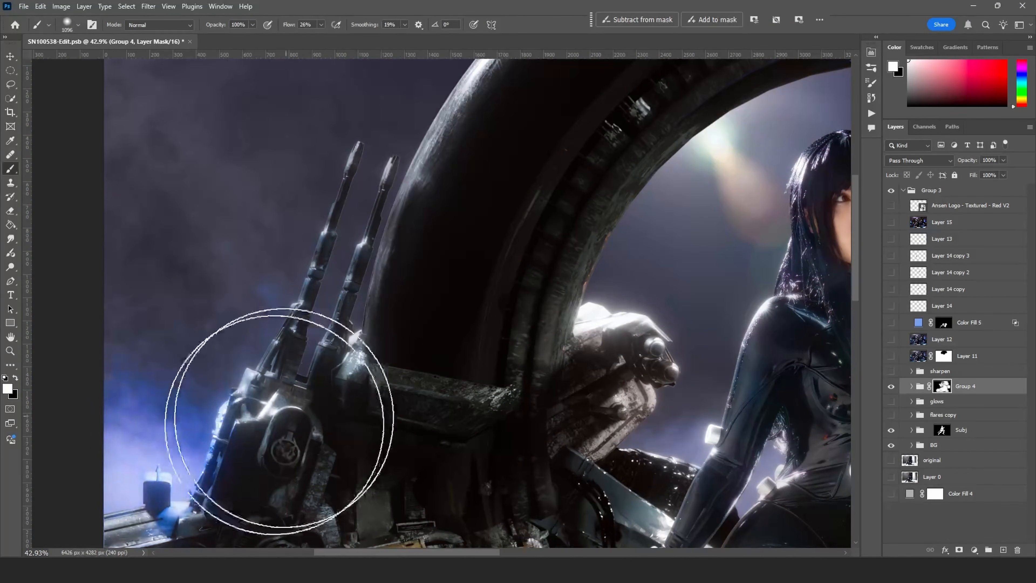
drag(491, 201, 490, 266)
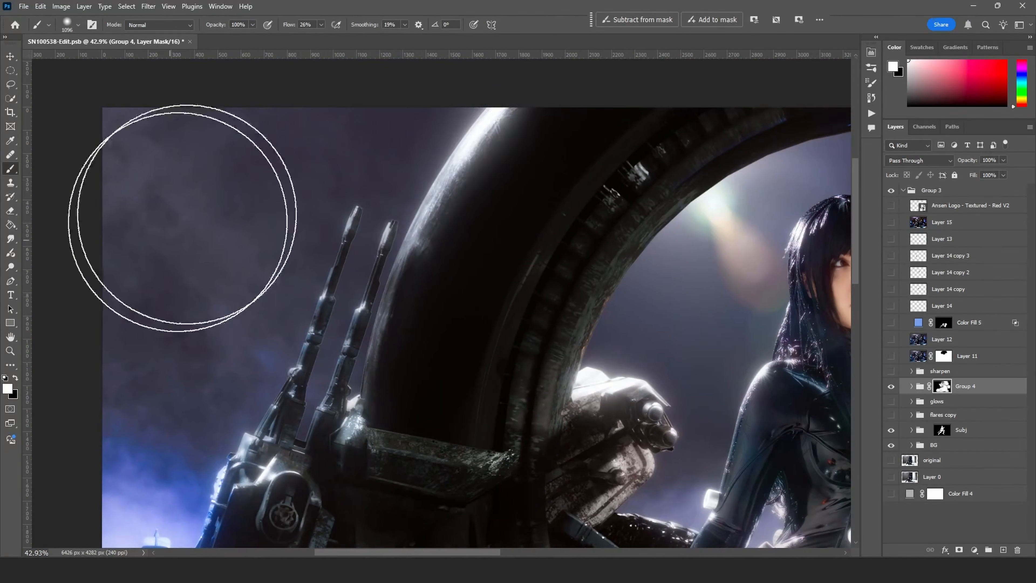
drag(553, 403, 506, 140)
mouse_move(217, 425)
mouse_down()
mouse_move(424, 332)
mouse_move(415, 406)
mouse_move(451, 322)
mouse_up()
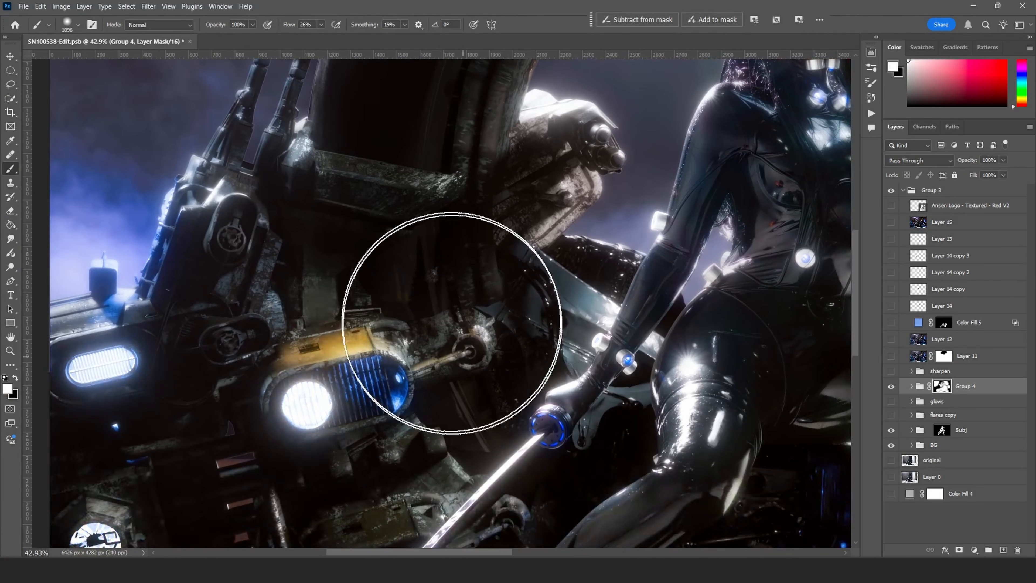
Finish revealing the headlight glow in white, and tone the glow down with black around the machinery beside the subject.
key(ctrl+0)
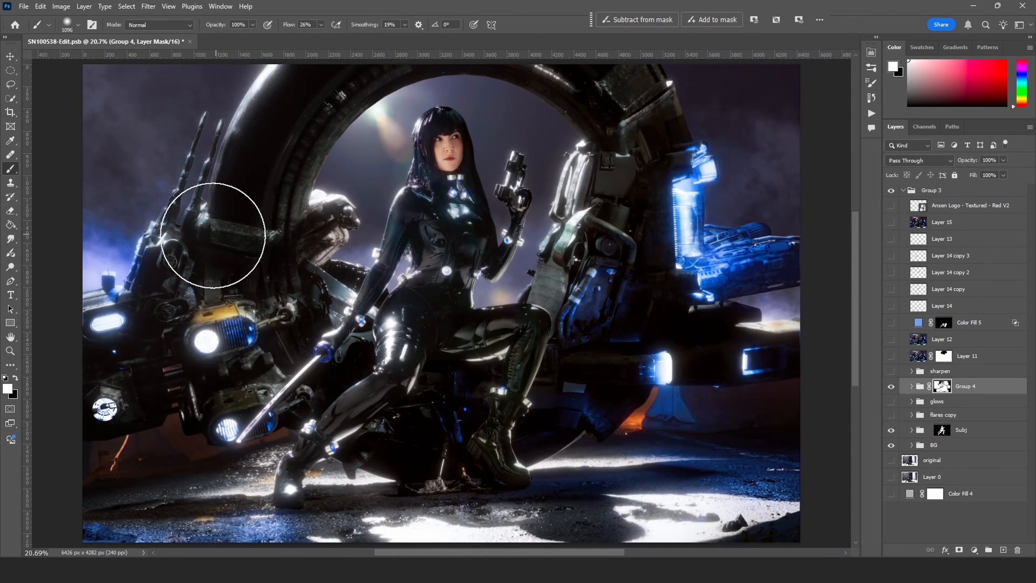
mouse_move(98, 397)
mouse_down()
mouse_move(134, 365)
mouse_move(168, 236)
mouse_move(370, 200)
mouse_move(336, 192)
mouse_up()
key(x)
drag(273, 254, 270, 225)
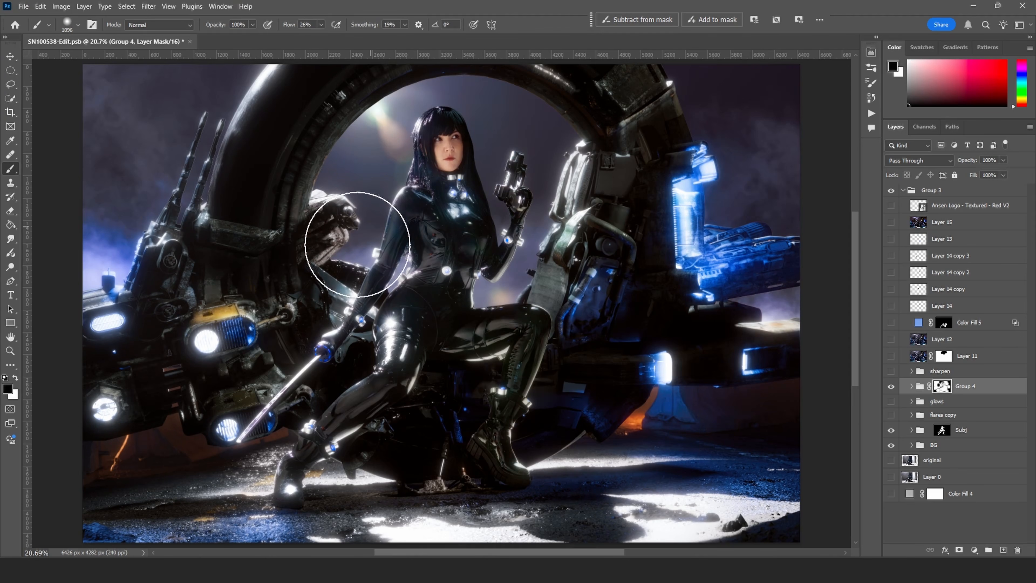
ctrl+click(377, 206)
drag(362, 173, 373, 233)
key(x)
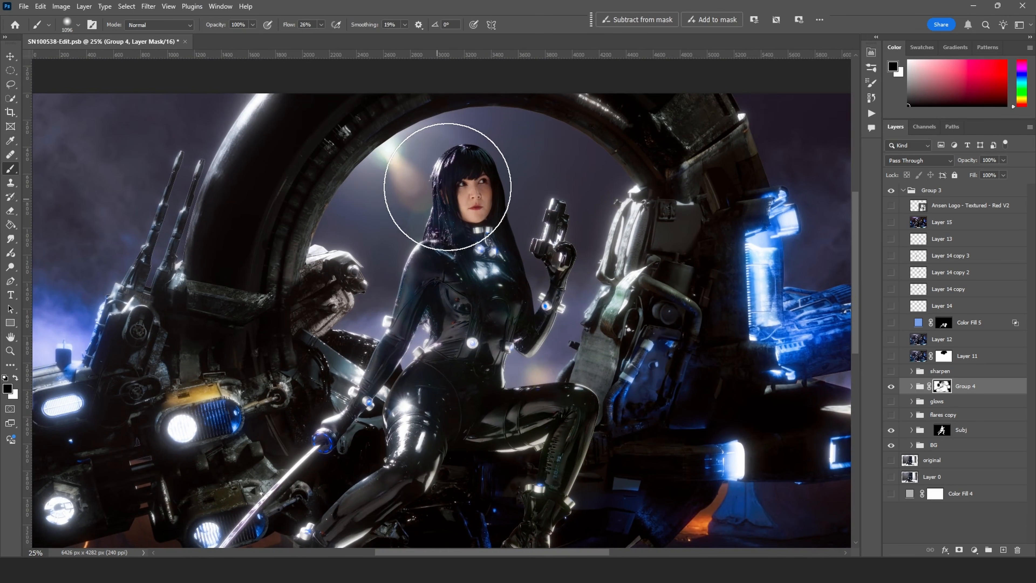
Mask the glow off the subject's face in black, reducing the brush to 343 pixels.
mouse_move(426, 208)
mouse_down()
mouse_move(469, 189)
mouse_move(478, 223)
mouse_up()
key(x)
alt+right_drag(476, 203, 457, 200)
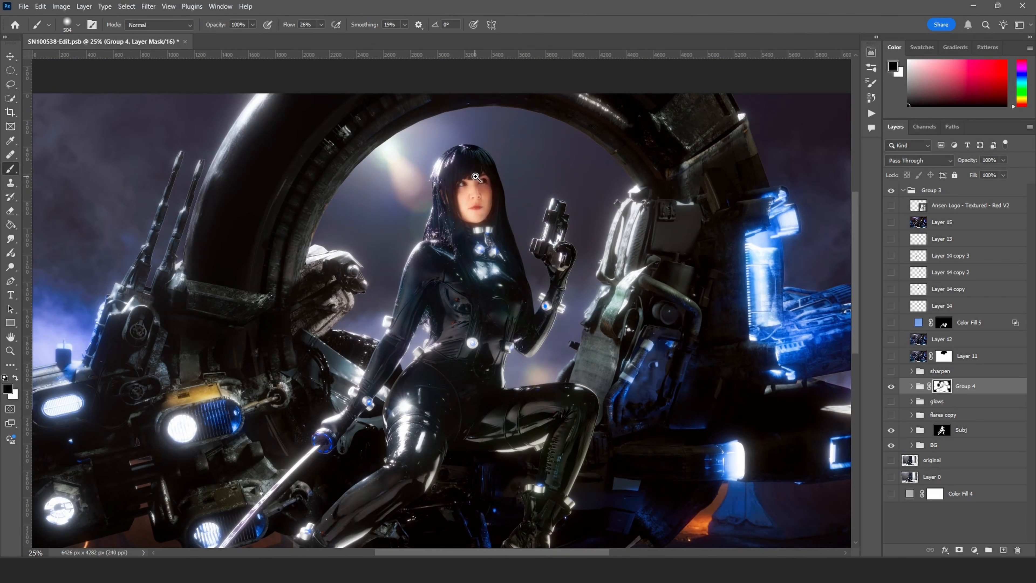
ctrl+click(471, 202)
alt+scroll(457, 204, up, 5)
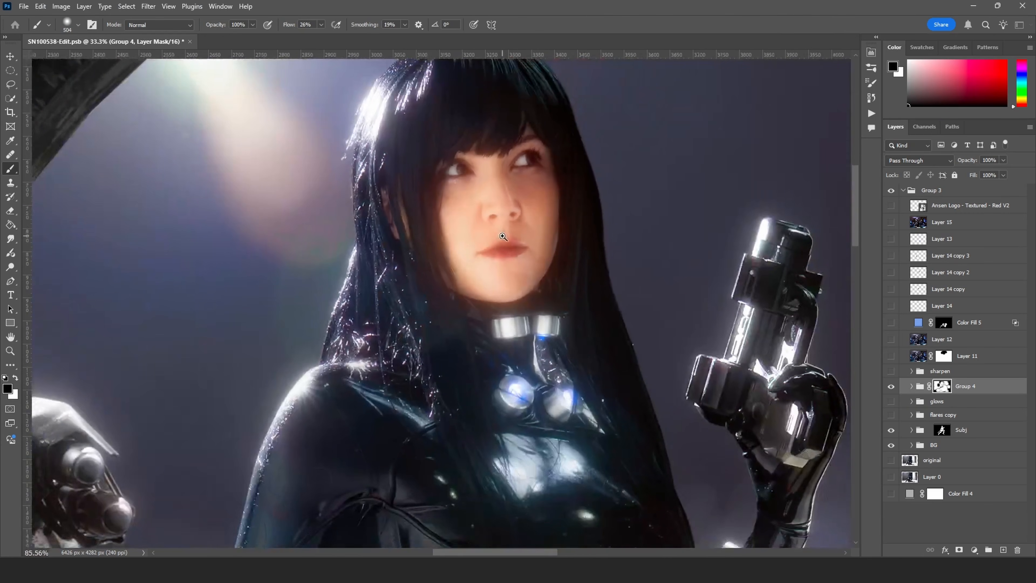
alt+right_drag(501, 223, 486, 221)
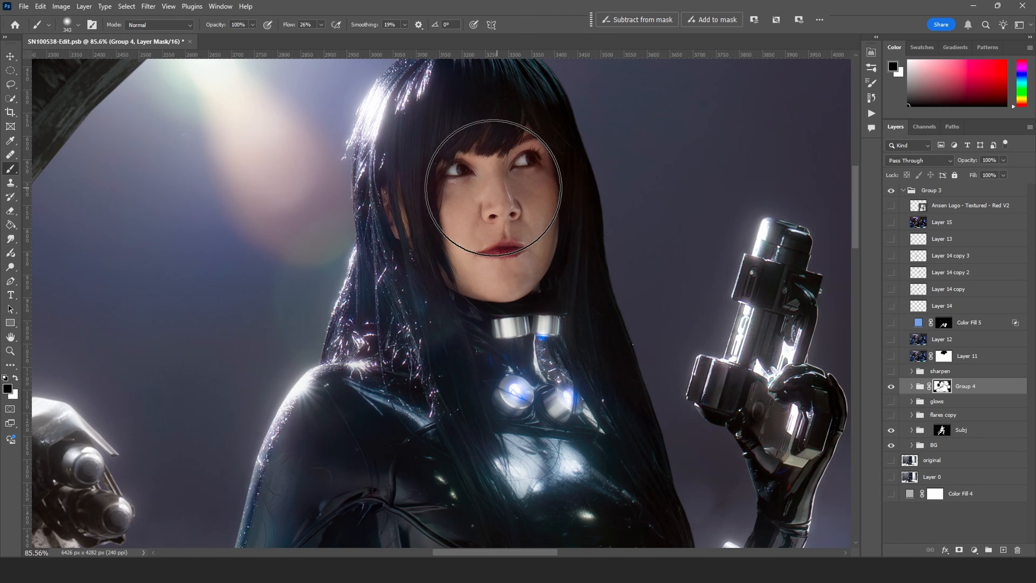
key(x)
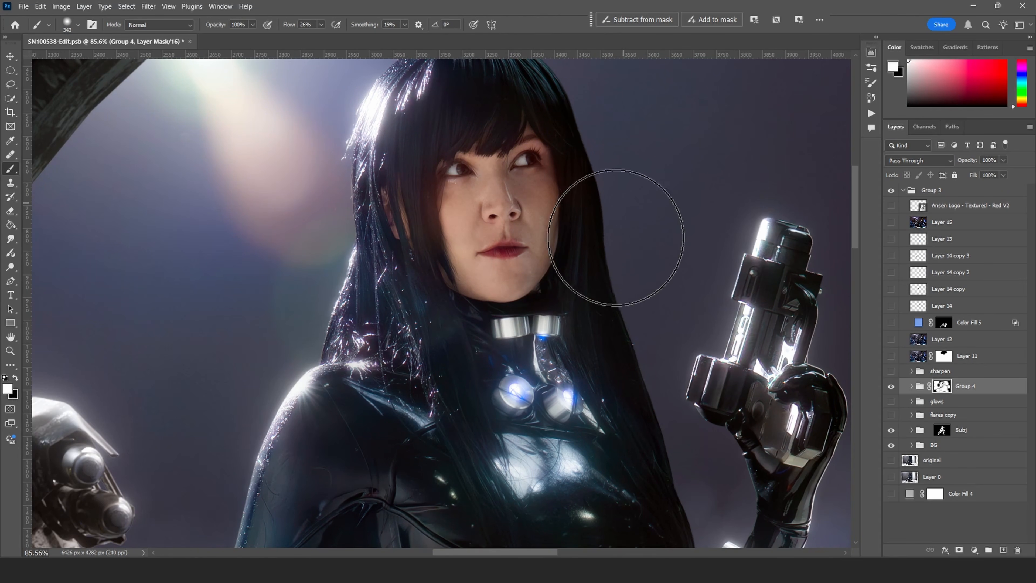
alt+scroll(521, 299, down, 1)
alt+scroll(521, 299, down, 2)
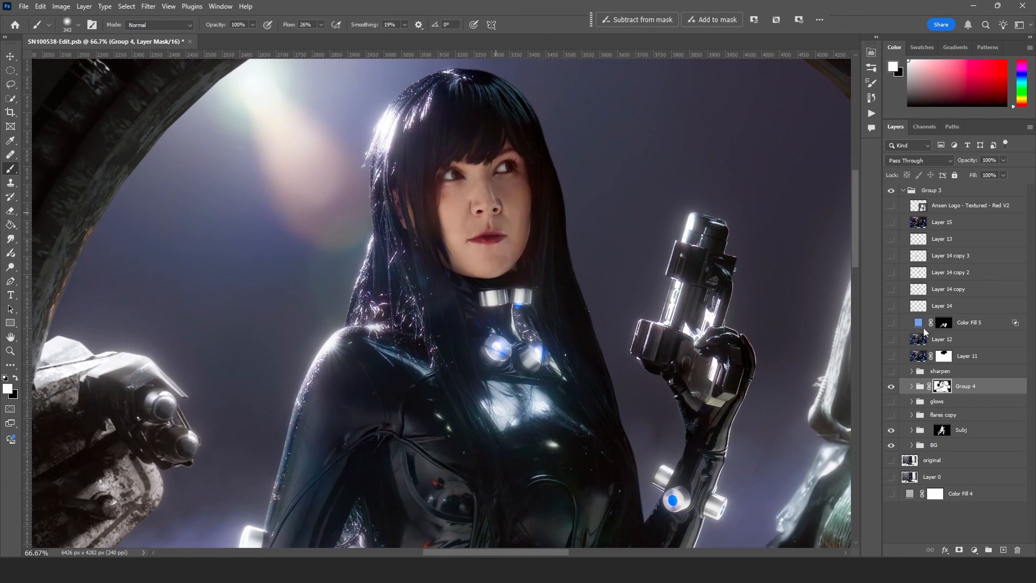
Lower the opacity of Layer 16 copy to 75% and Layer 16 copy 2 to 47% inside Group 4.
click(920, 387)
click(911, 387)
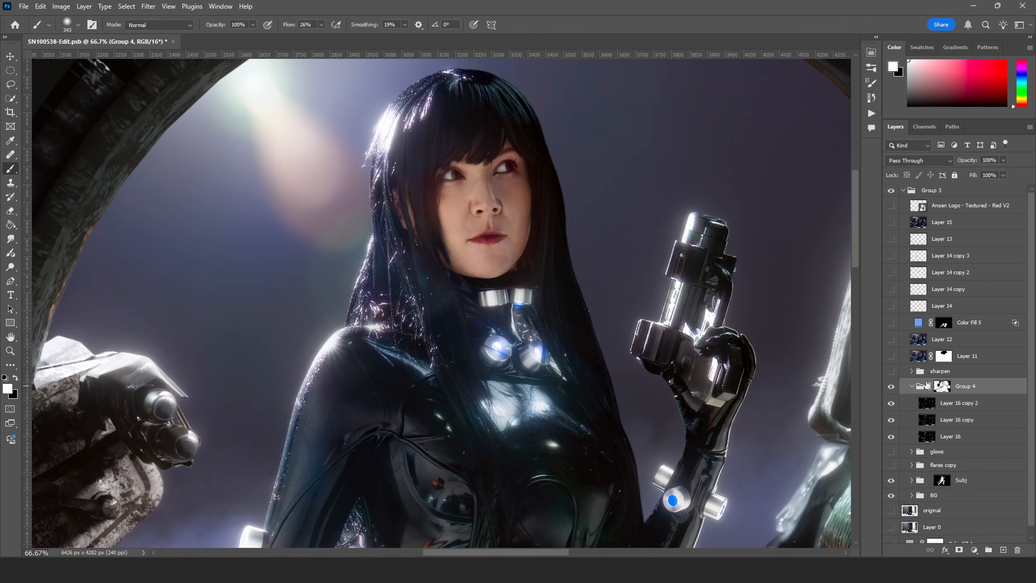
click(969, 403)
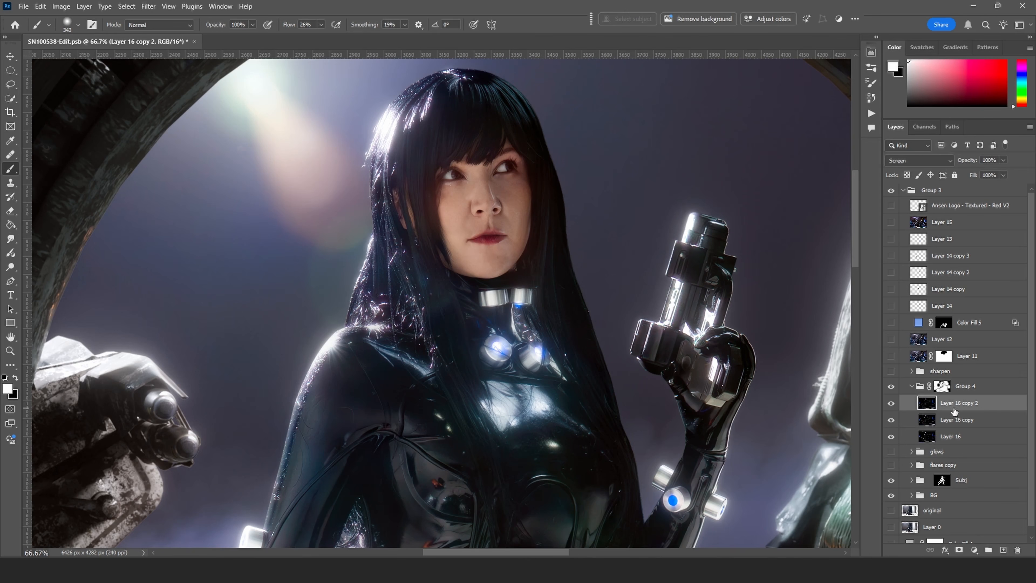
click(890, 419)
key(alt+bracketleft)
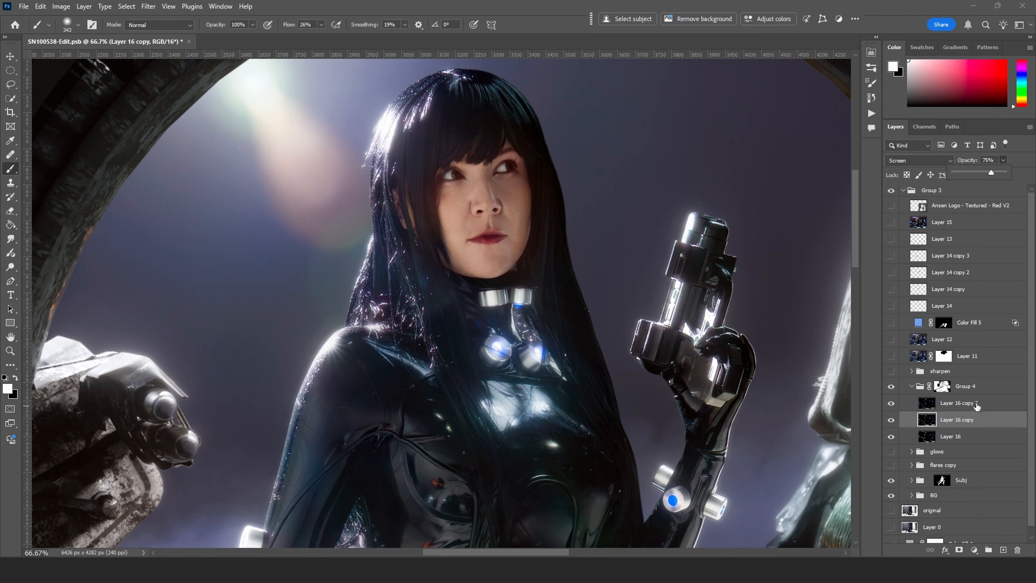
key(alt+bracketright)
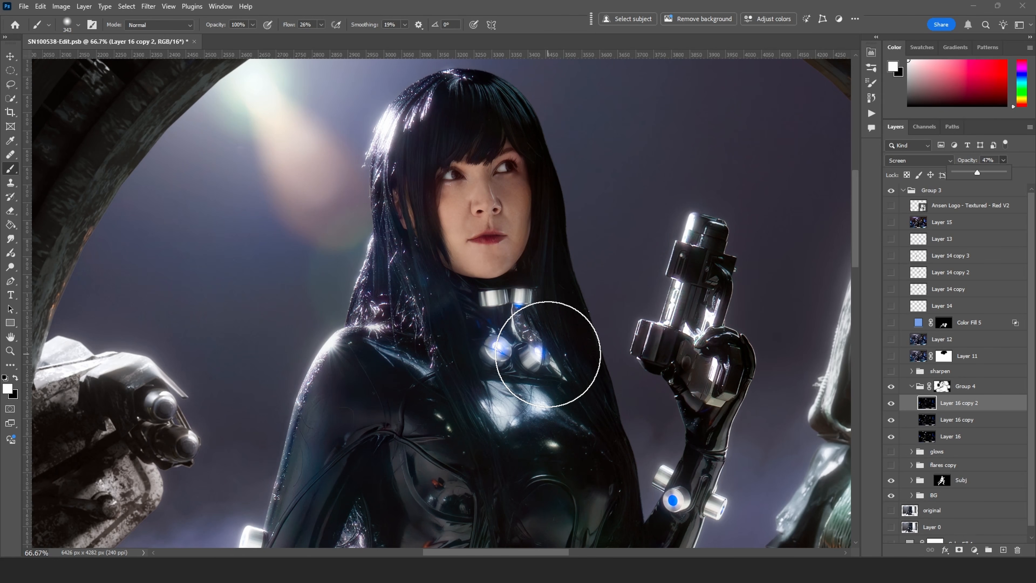
alt+scroll(718, 200, down, 3)
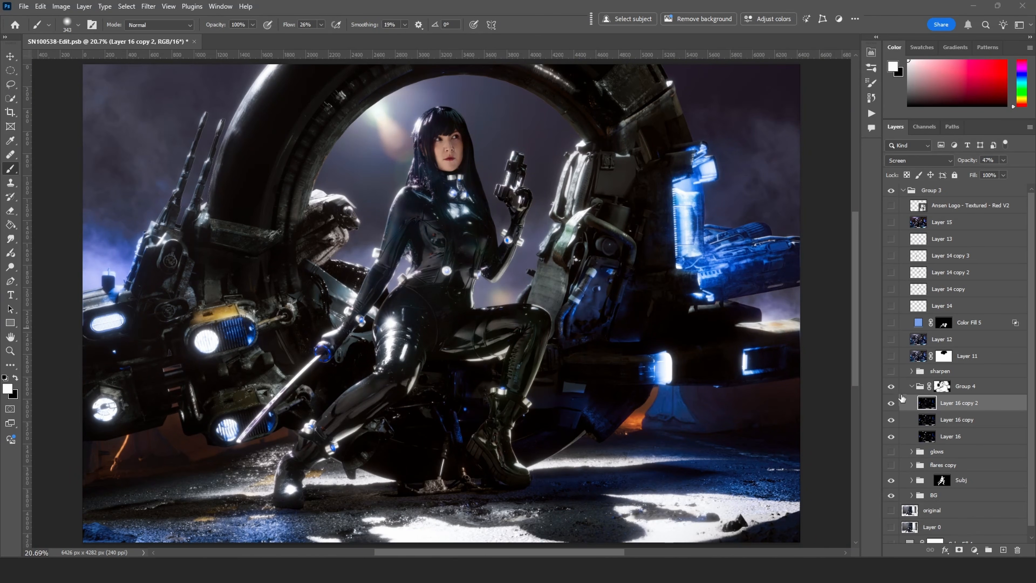
Hide and collapse Group 4, and show the flares copy and glows groups instead.
click(892, 386)
click(912, 387)
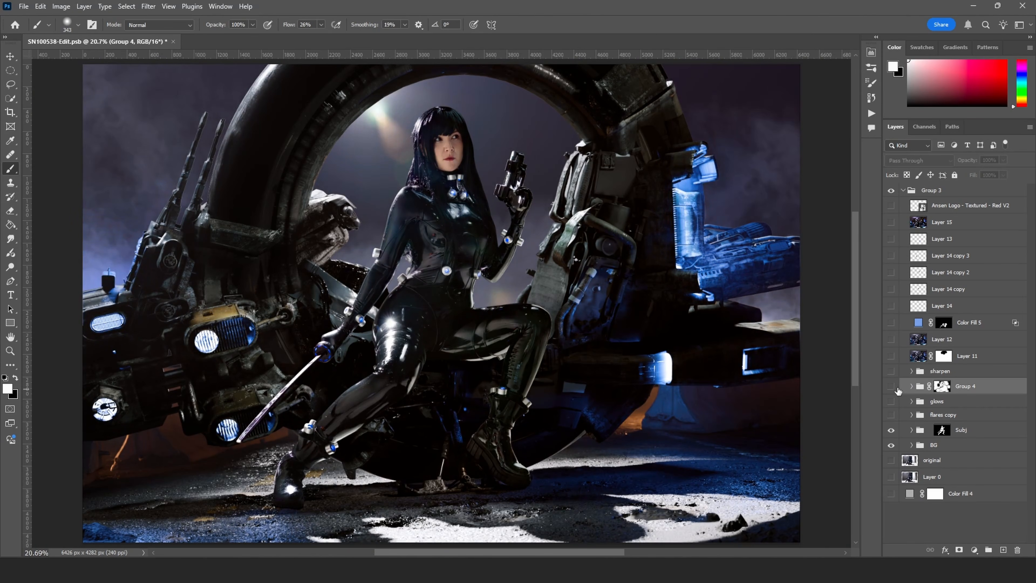
click(891, 415)
click(891, 401)
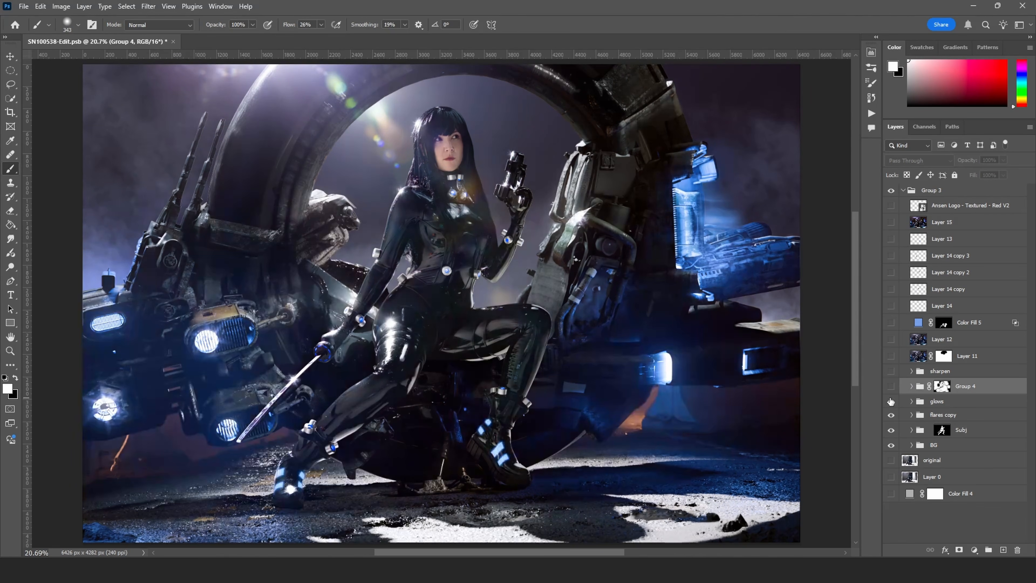
click(889, 402)
click(892, 402)
Examine the light glows across the vehicle, expanding the glows group and toggling Layer 5, Layer 4 and Layer 3 to compare their effects.
ctrl+click(139, 337)
mouse_move(767, 195)
mouse_down()
mouse_move(630, 283)
mouse_move(662, 221)
mouse_move(882, 162)
mouse_move(764, 204)
mouse_up()
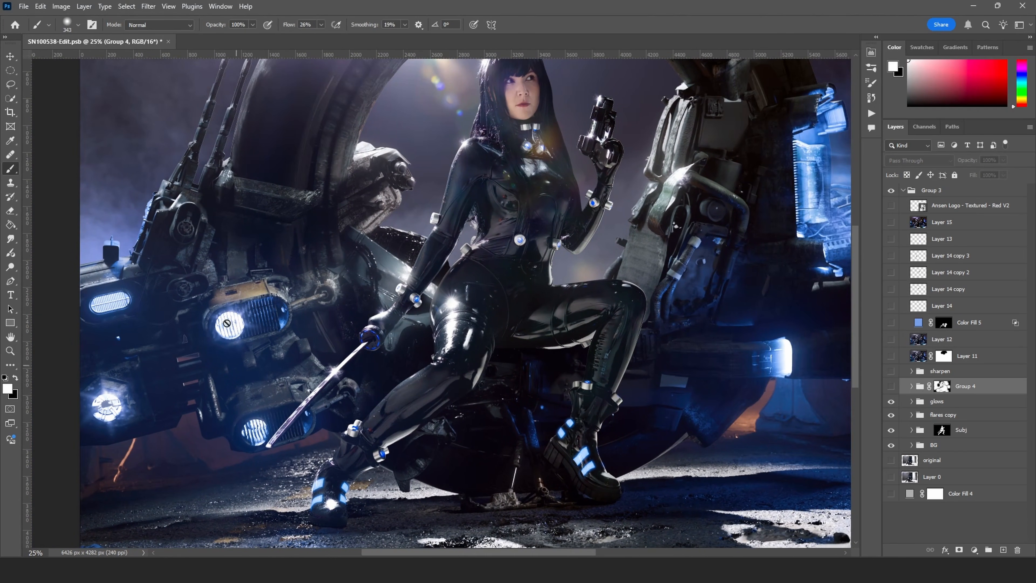
drag(807, 122, 639, 192)
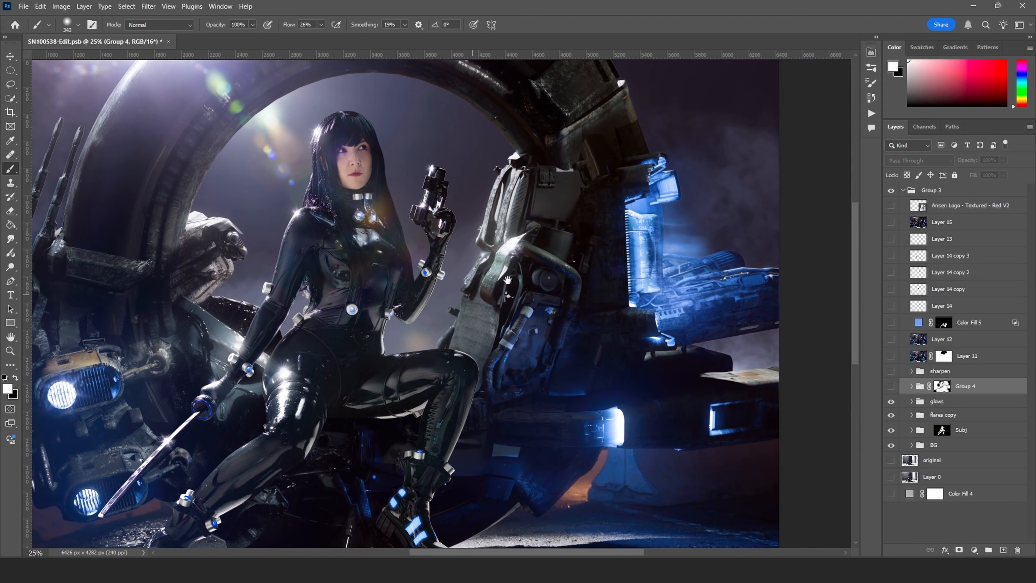
drag(507, 280, 573, 271)
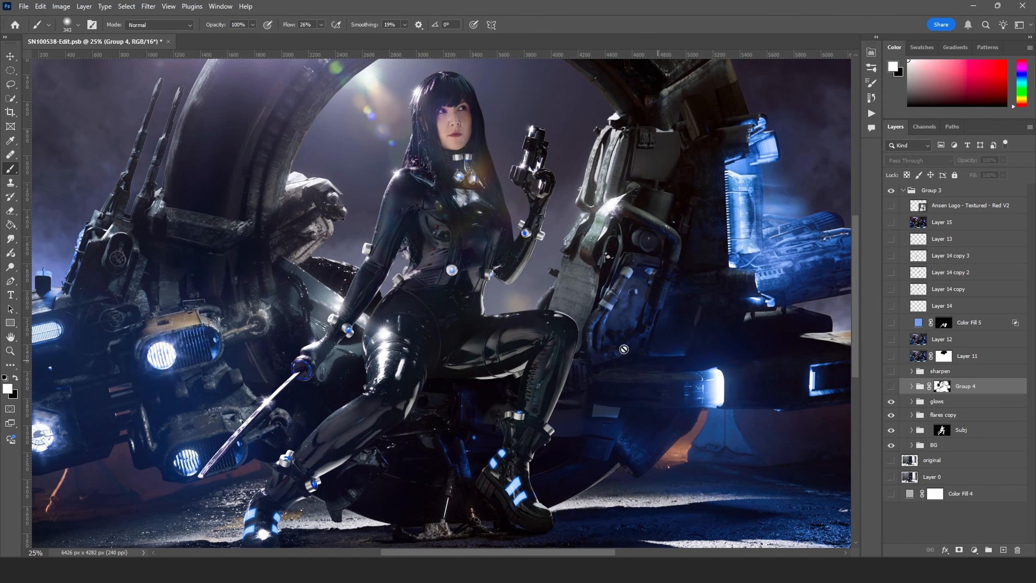
mouse_move(555, 314)
alt+mouse_down()
mouse_move(538, 317)
mouse_move(554, 322)
alt+mouse_up()
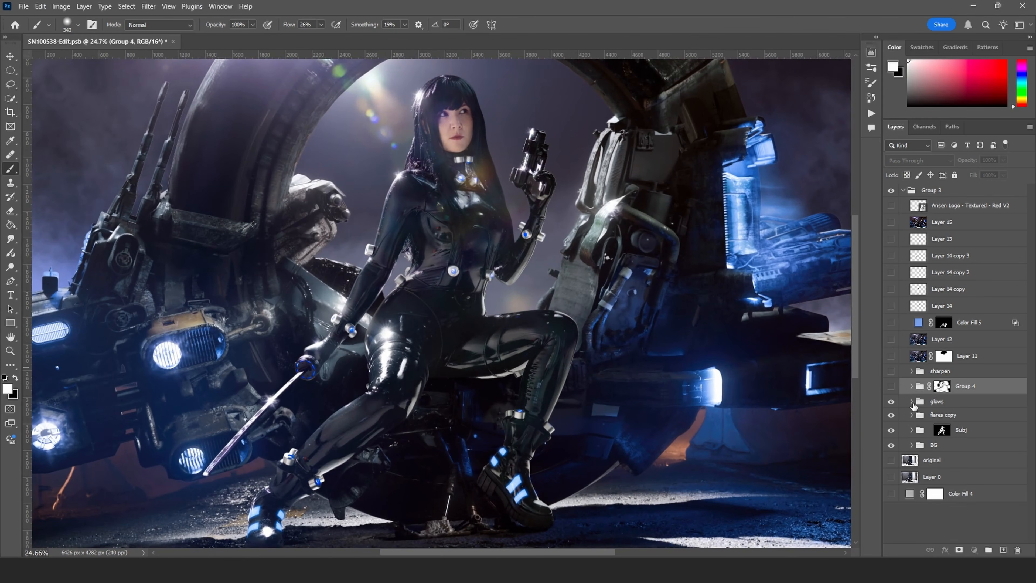
click(911, 402)
click(891, 434)
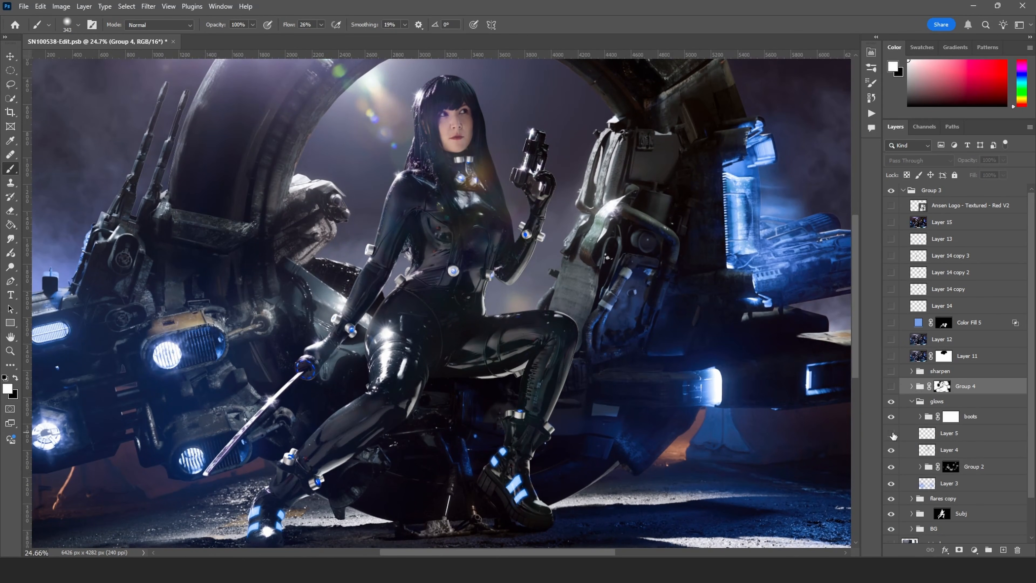
click(891, 449)
click(891, 484)
click(891, 484)
click(892, 436)
drag(414, 320, 499, 299)
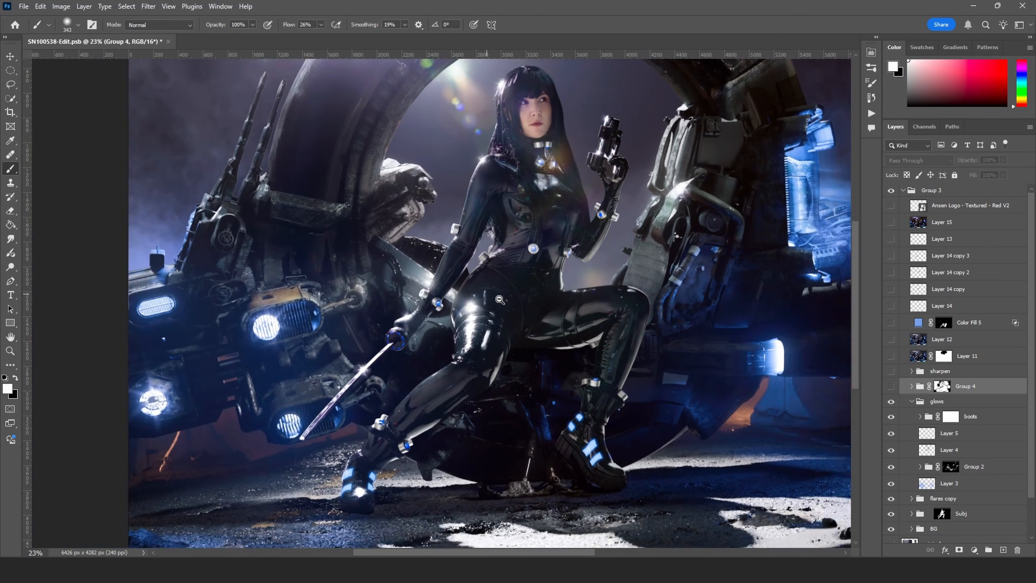
drag(517, 364, 451, 332)
Hide Layer 3 and add a new empty layer directly above it in the glows group.
click(891, 484)
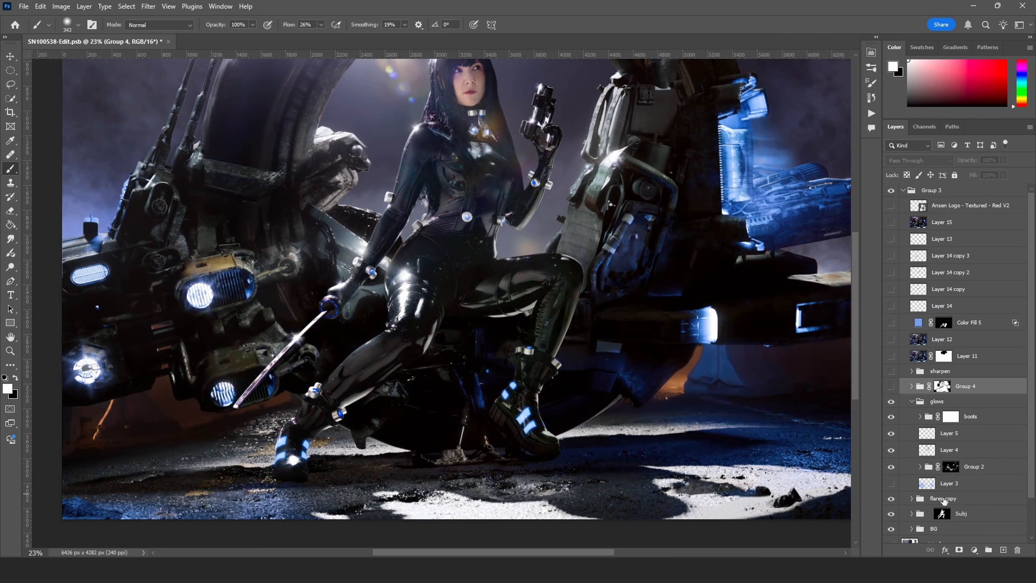
click(981, 488)
click(1003, 550)
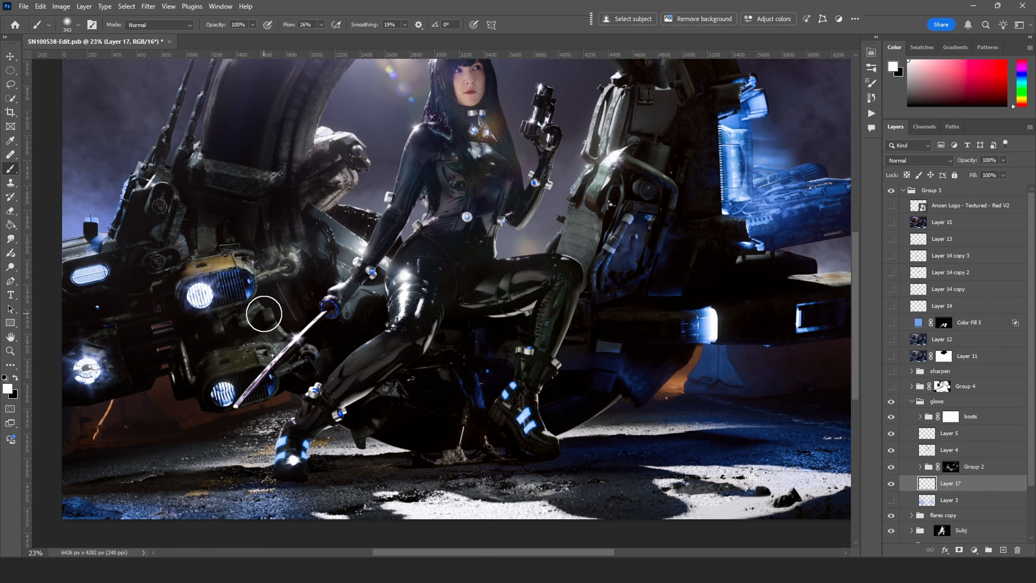
Sample the bright blue of the engine light for a 656 px brush and set Layer 17 to Screen blending.
alt+right_drag(224, 312, 249, 311)
alt+click(742, 118)
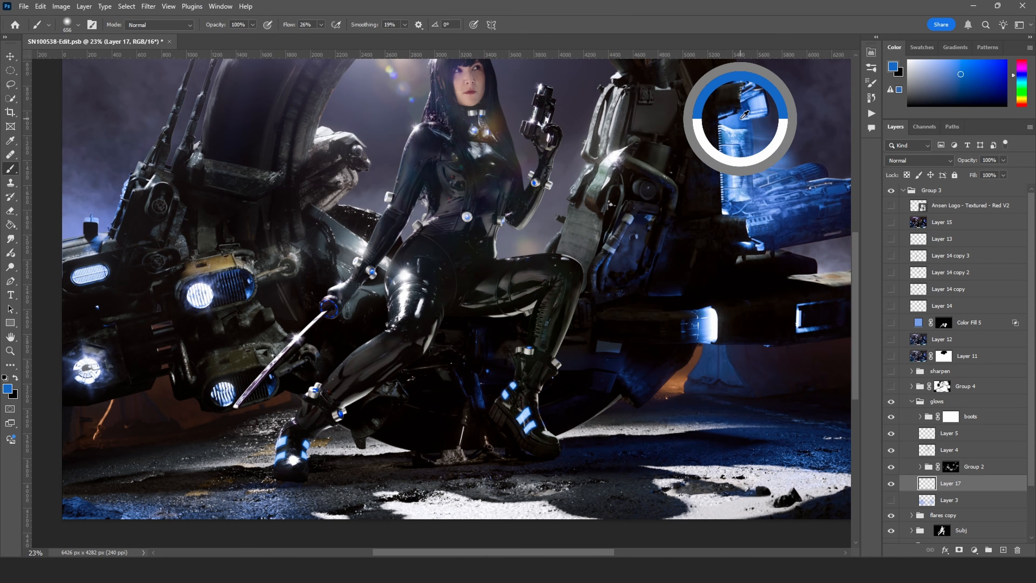
alt+drag(741, 119, 739, 124)
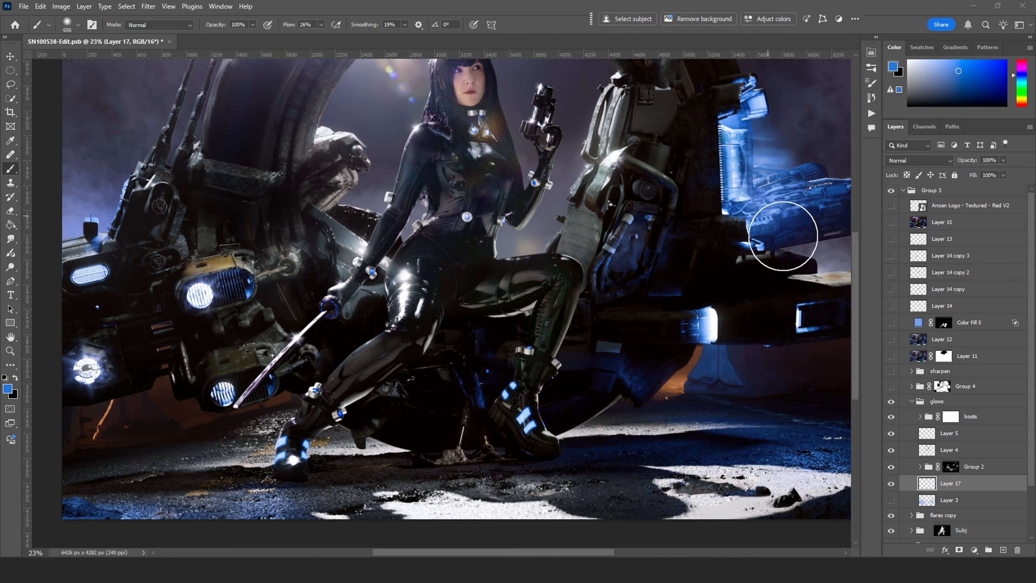
click(923, 160)
click(921, 262)
Paint a soft blue glow over the engine light on Layer 17 with a 1543 px brush.
drag(632, 209, 597, 233)
mouse_move(690, 220)
alt+right_down()
mouse_move(730, 220)
mouse_move(706, 249)
alt+right_up()
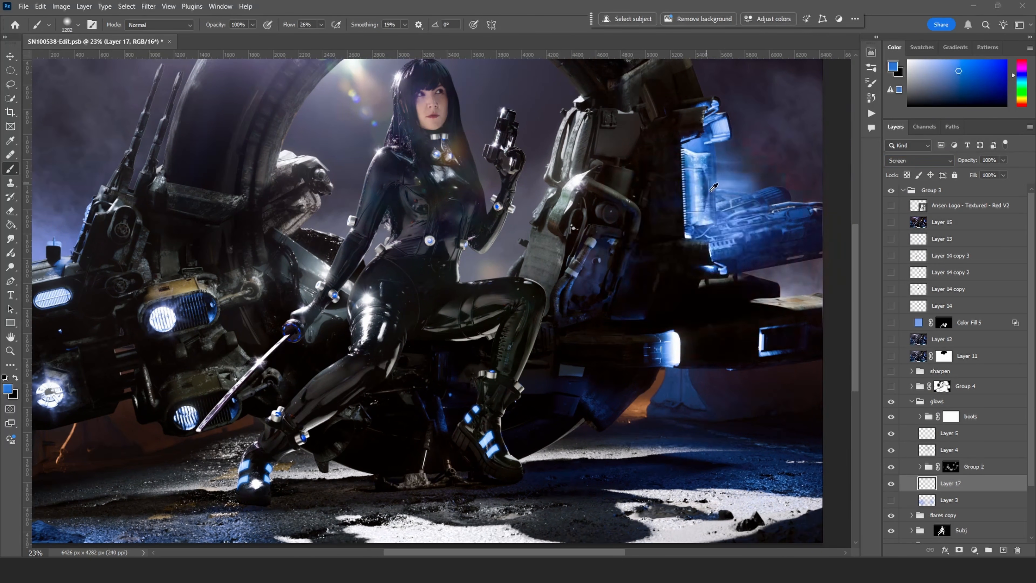
alt+right_drag(710, 192, 727, 192)
drag(714, 193, 733, 226)
drag(729, 167, 740, 215)
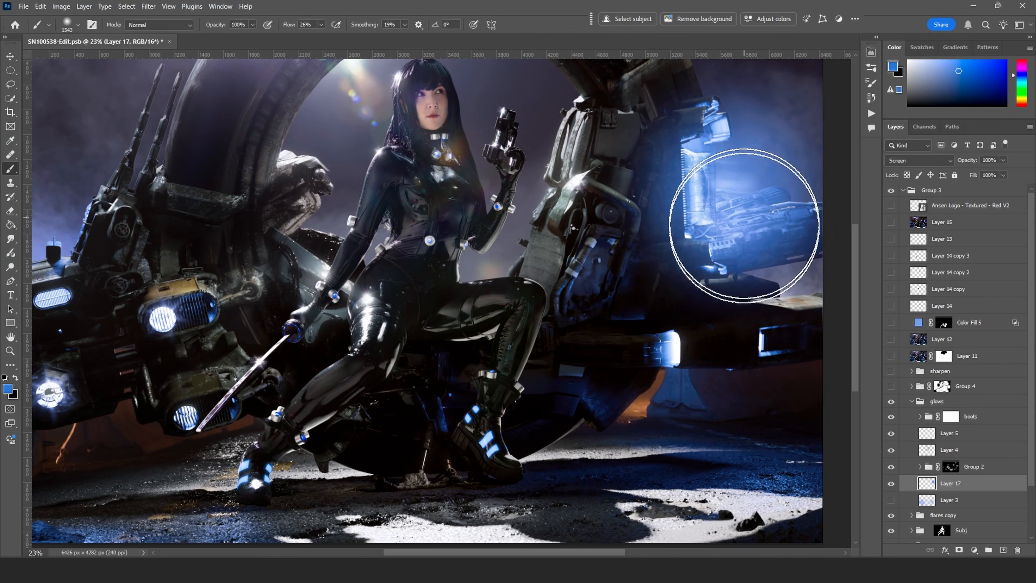
Choose a deeper blue and paint glow around the engine light and the two rear lamps below it, reducing the brush to 778 px.
click(987, 71)
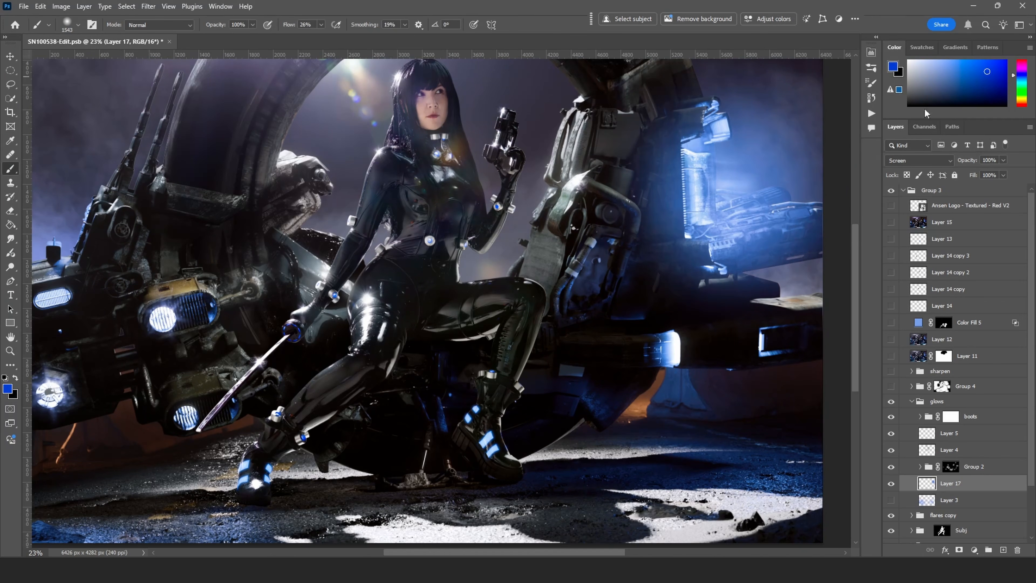
mouse_move(747, 188)
mouse_down()
mouse_move(728, 215)
mouse_move(751, 227)
mouse_up()
drag(657, 370, 707, 342)
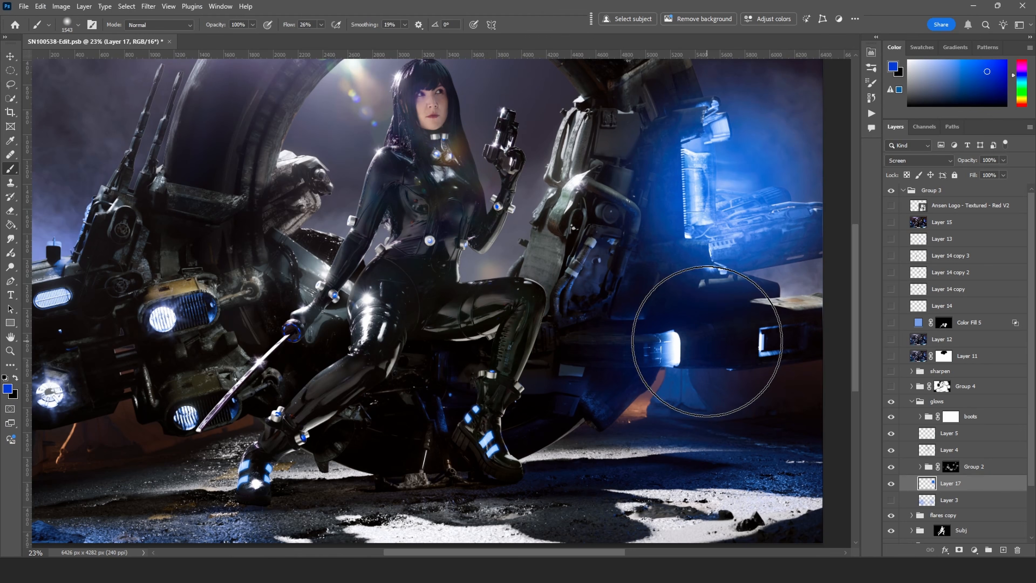
alt+right_drag(707, 341, 664, 343)
drag(664, 342, 654, 359)
drag(780, 340, 771, 343)
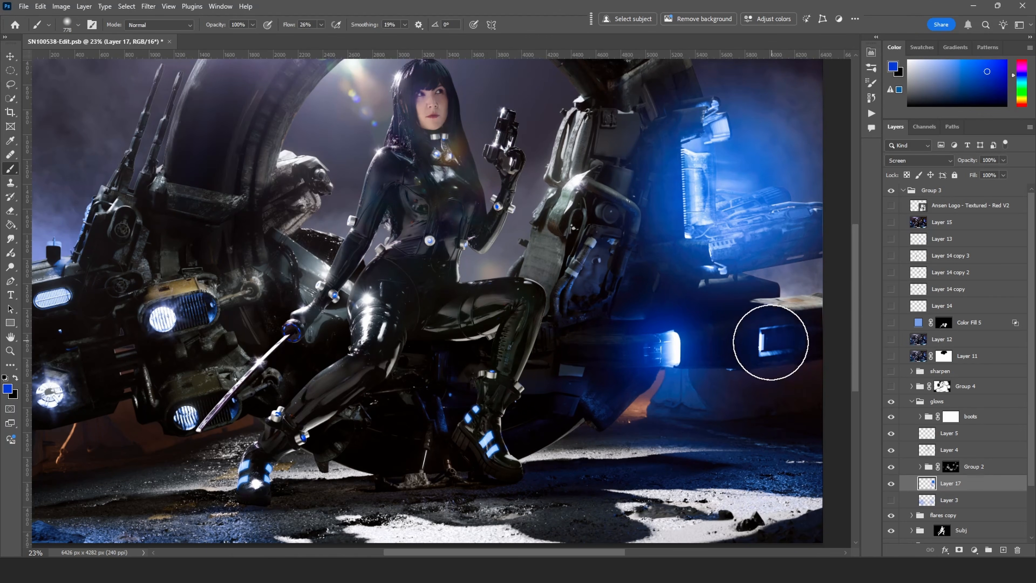
Paint deep blue glow over both boots and the two headlights beside the sword.
drag(440, 358, 586, 308)
drag(622, 372, 626, 396)
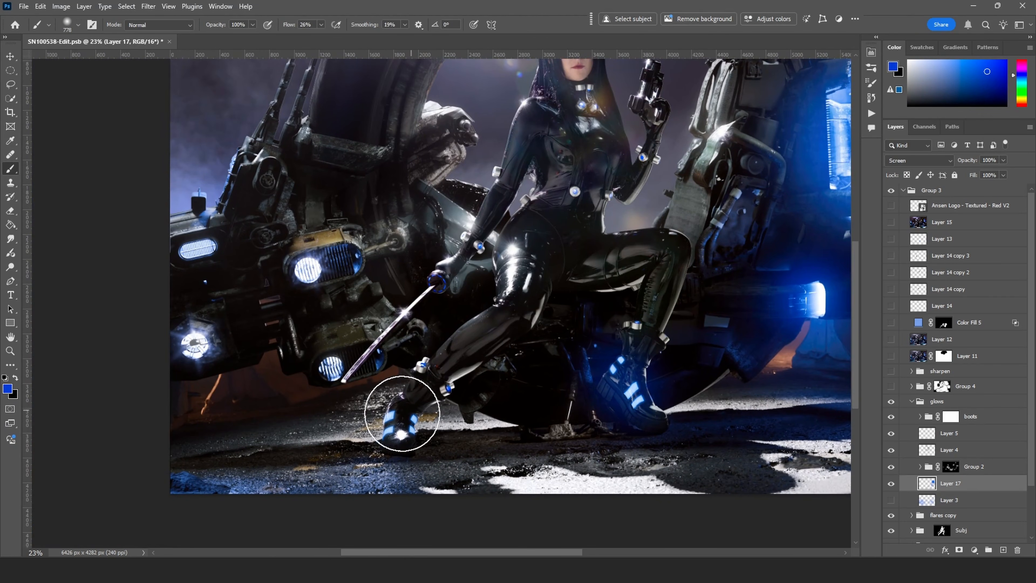
drag(401, 421, 398, 436)
drag(348, 363, 335, 363)
drag(311, 275, 310, 262)
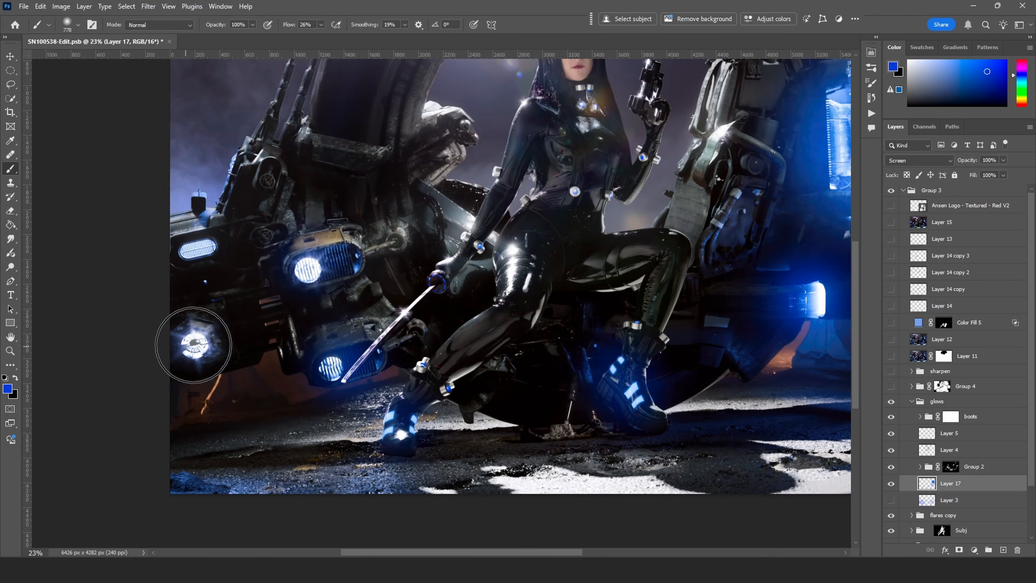
Paint glow over the outer headlights with a 1230 px brush and a broad blue haze across the vehicle with a 3264 px brush.
alt+right_drag(194, 345, 219, 345)
drag(210, 349, 201, 349)
drag(194, 265, 220, 254)
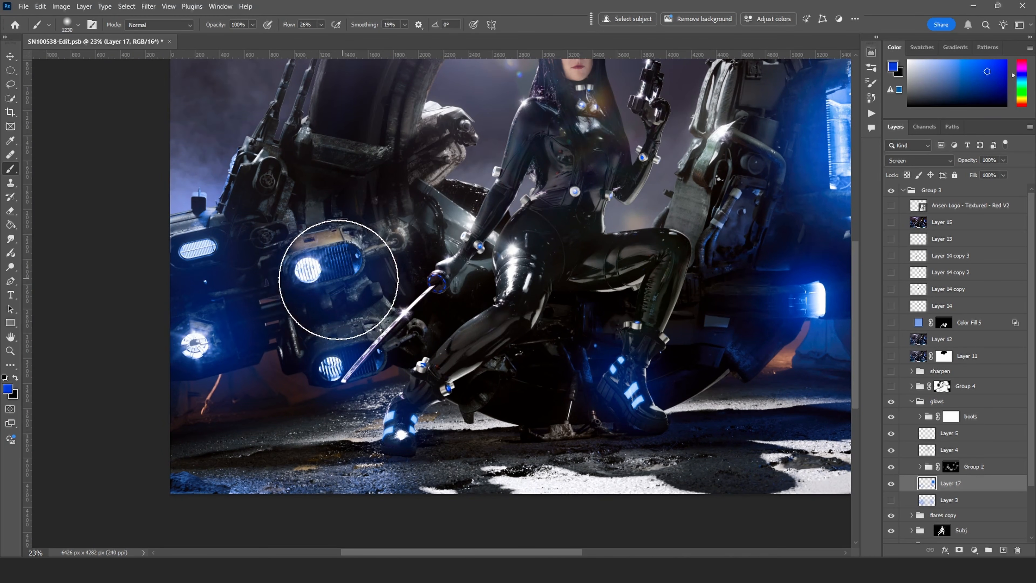
mouse_move(282, 330)
alt+right_down()
mouse_move(412, 337)
mouse_move(381, 339)
alt+right_up()
drag(298, 354, 280, 345)
drag(642, 336, 392, 392)
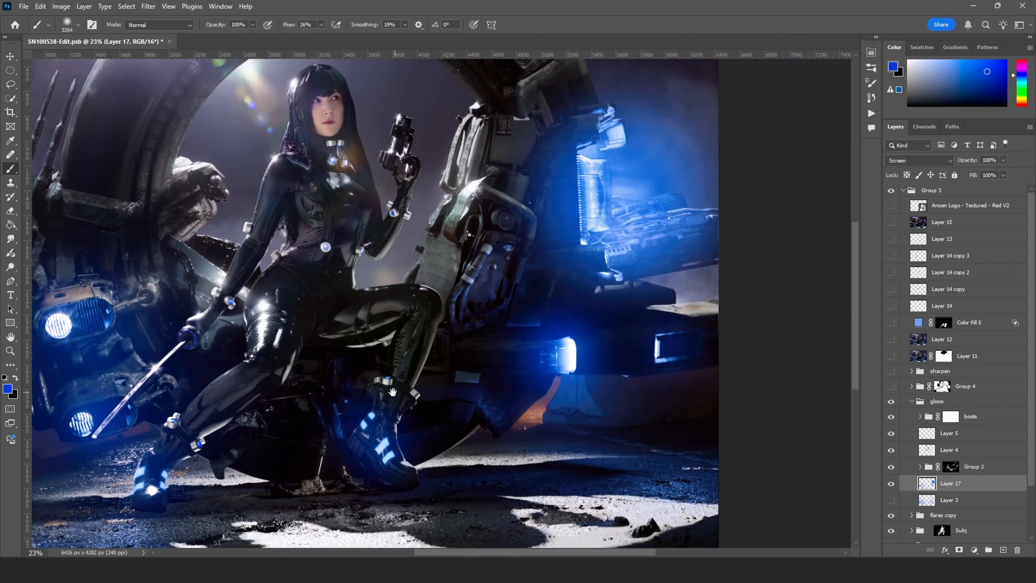
drag(447, 354, 510, 351)
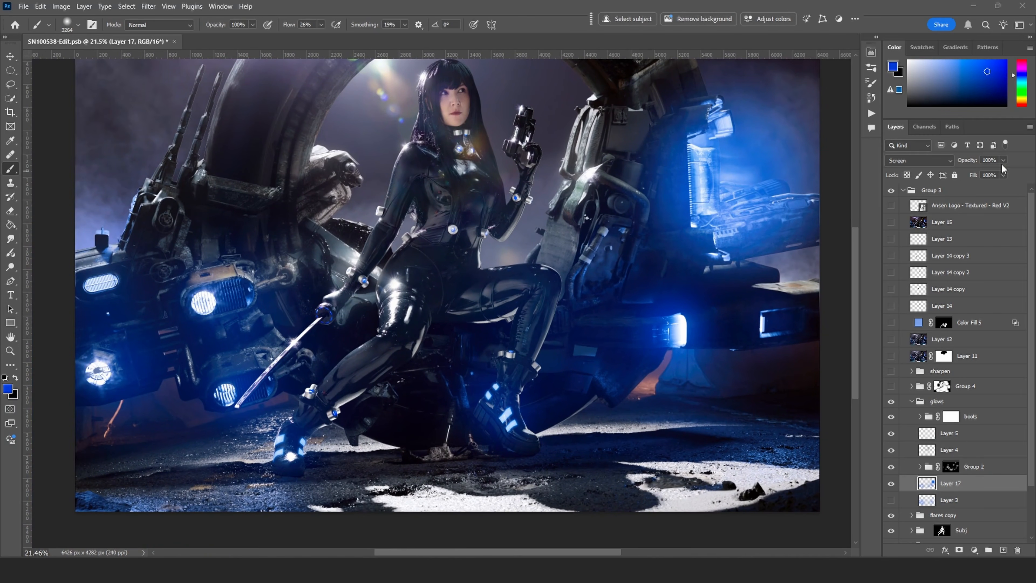
Lower the opacity of Layer 17 to 39%.
click(1003, 161)
drag(956, 174, 968, 173)
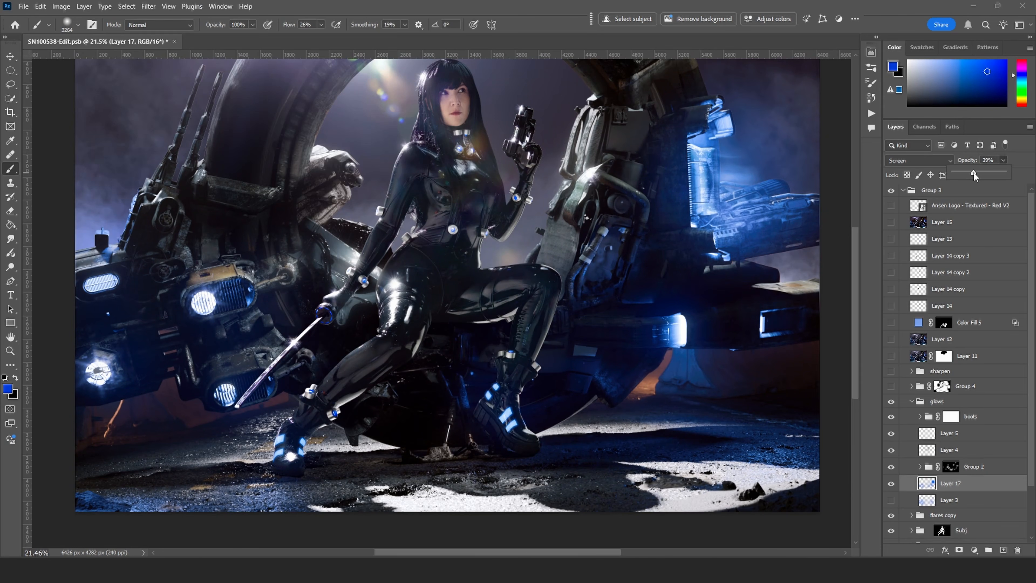
drag(526, 293, 530, 297)
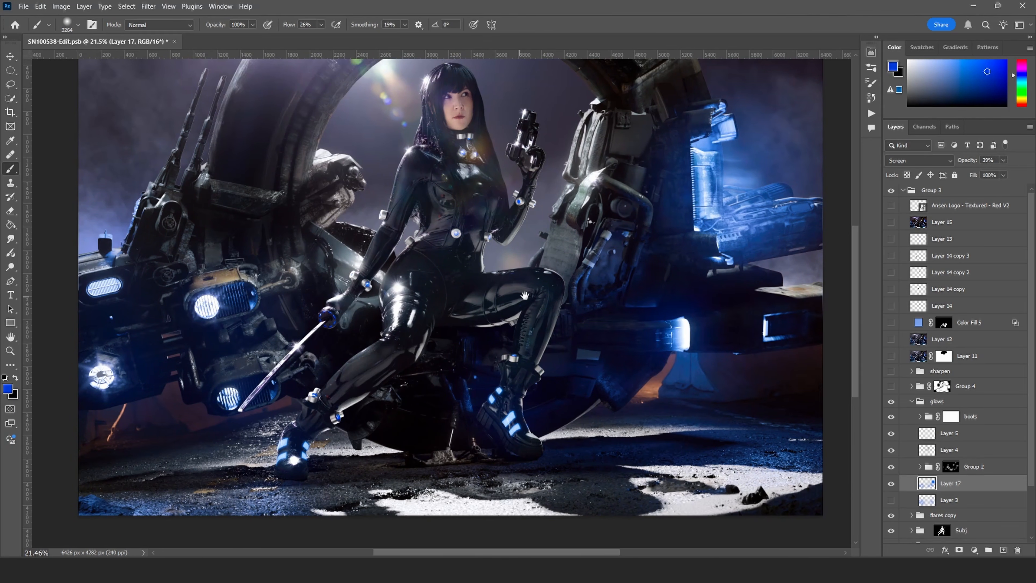
Show Layer 3, delete the painted Layer 17 and collapse the glows group.
click(891, 500)
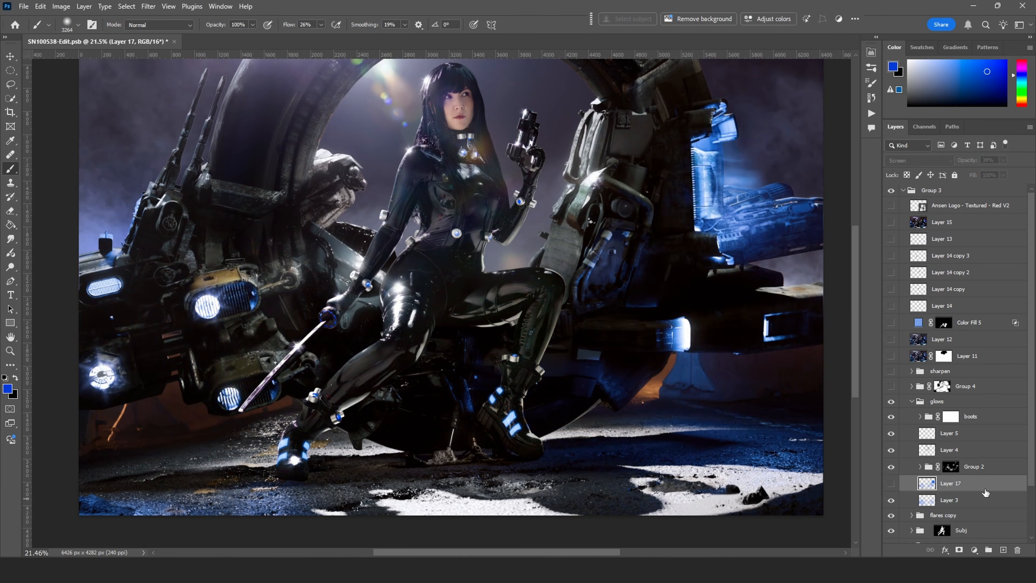
key(Delete)
click(910, 404)
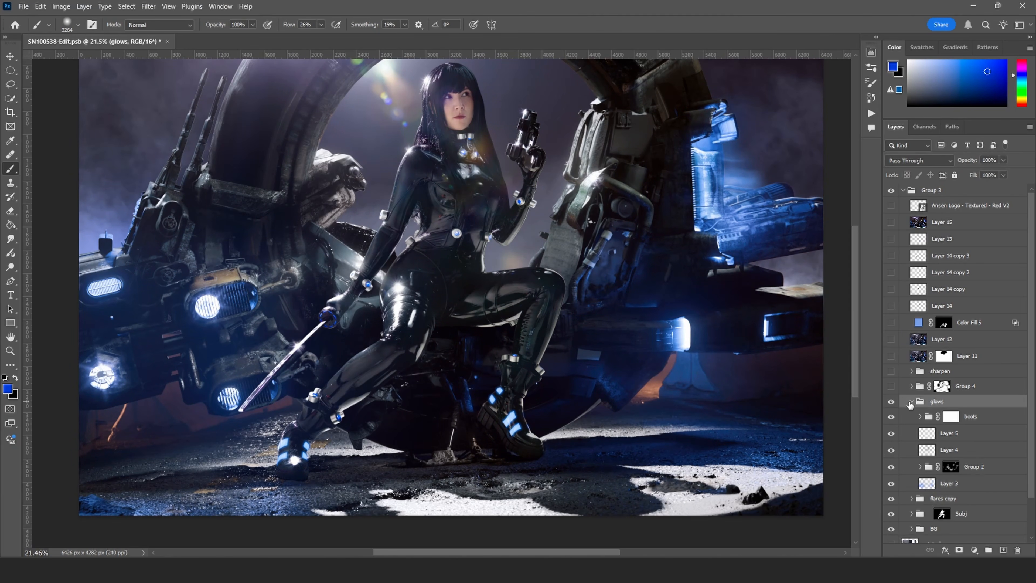
click(911, 402)
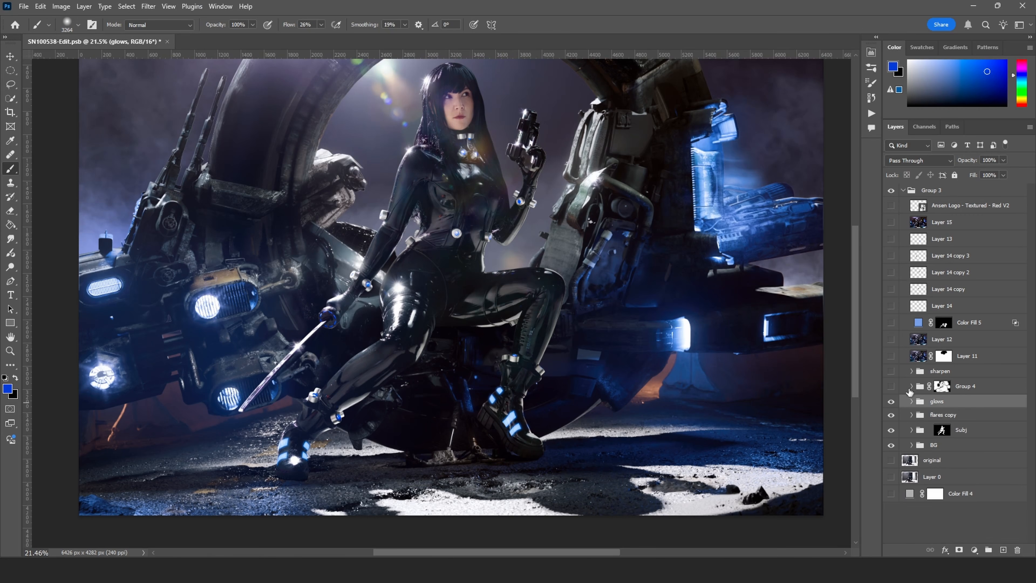
Show Group 4 and the sharpen group, checking their effect on the whole image and on the woman up close.
click(891, 386)
drag(498, 213, 508, 259)
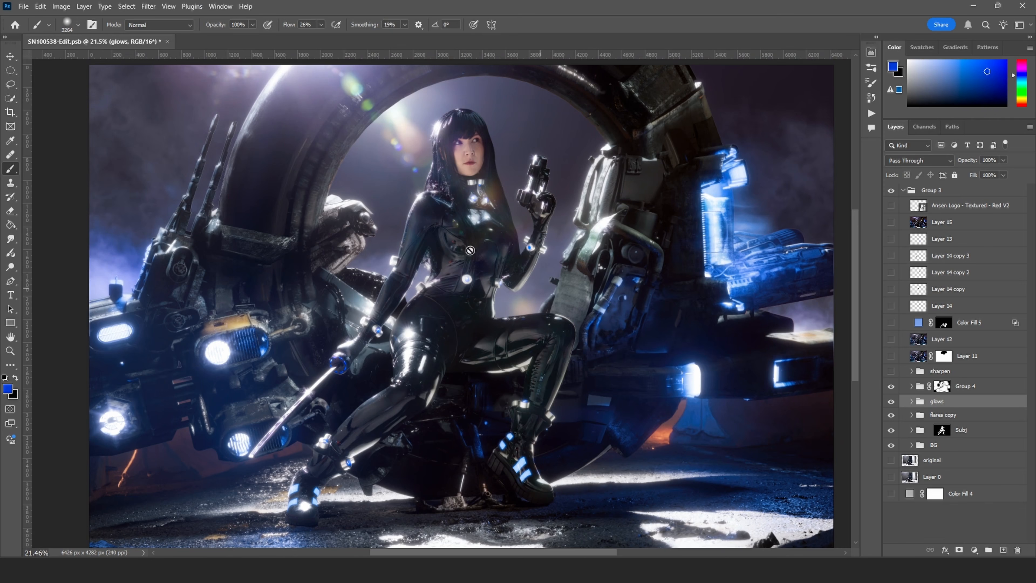
alt+scroll(445, 183, up, 3)
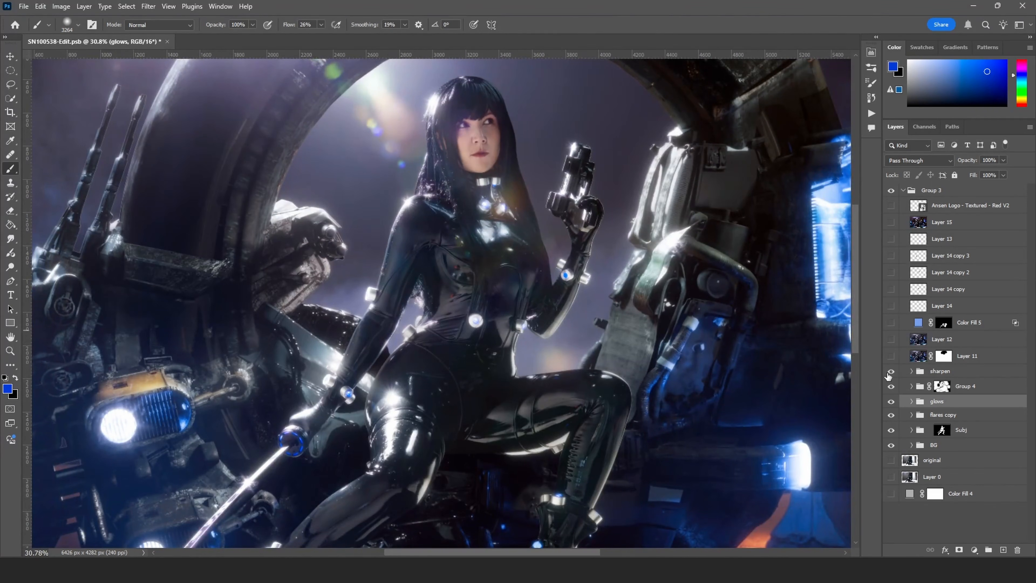
alt+scroll(498, 245, down, 3)
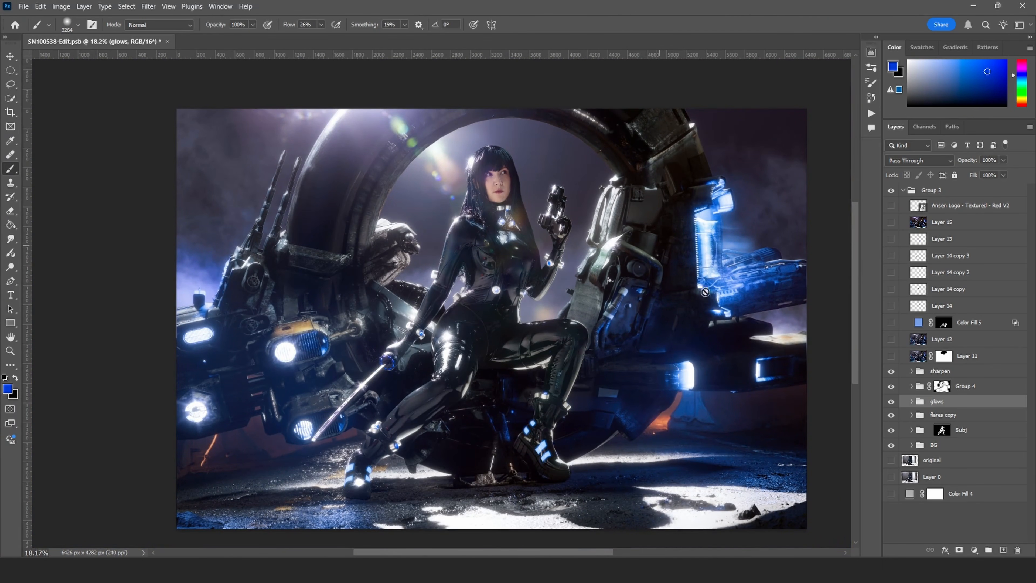
alt+scroll(521, 266, up, 1)
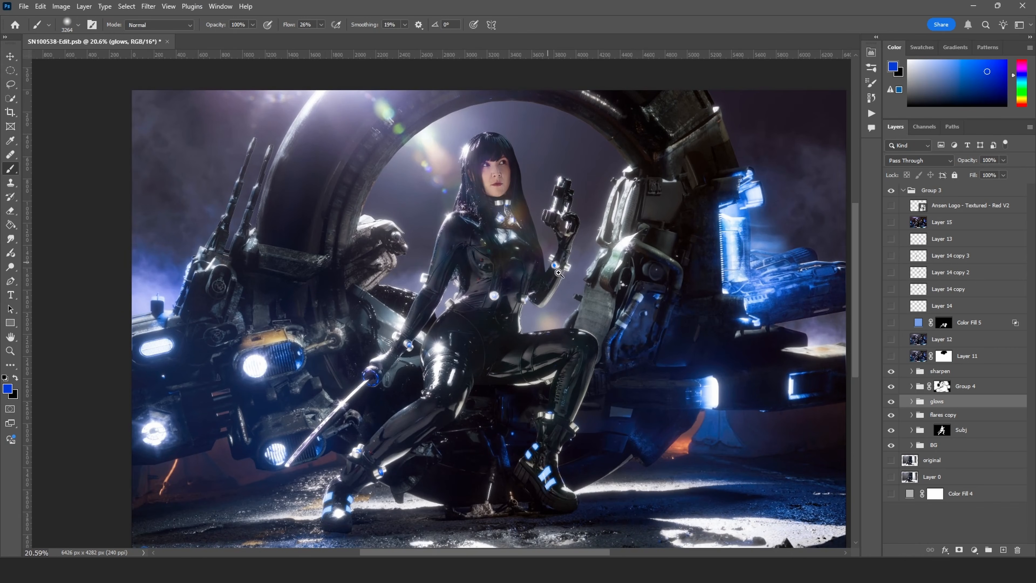
alt+scroll(559, 272, up, 5)
alt+scroll(583, 294, up, 1)
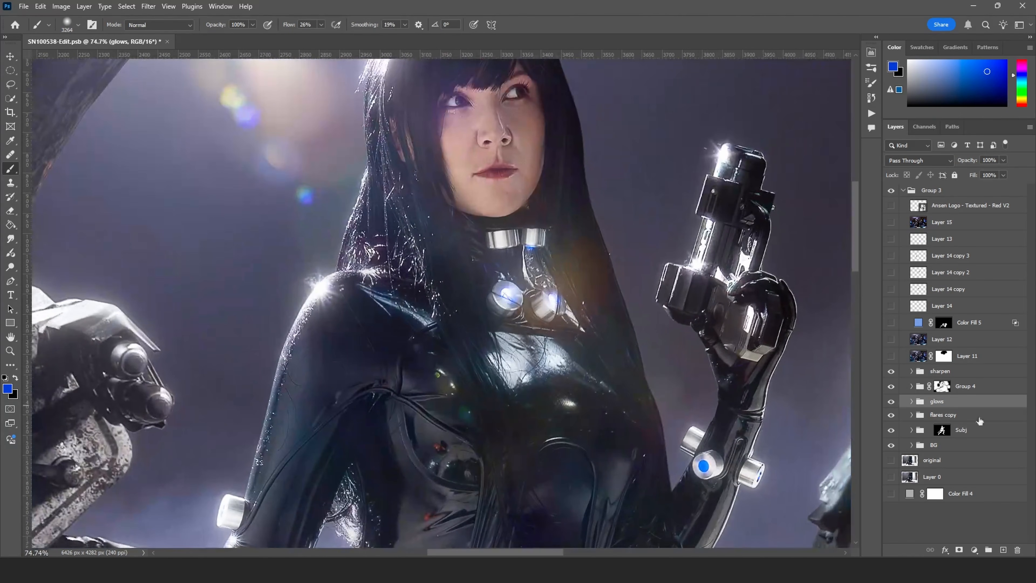
Show Layer 11, toggling it to compare the colour fringing along the edges of the shoulder, gun and glove.
drag(493, 273, 565, 409)
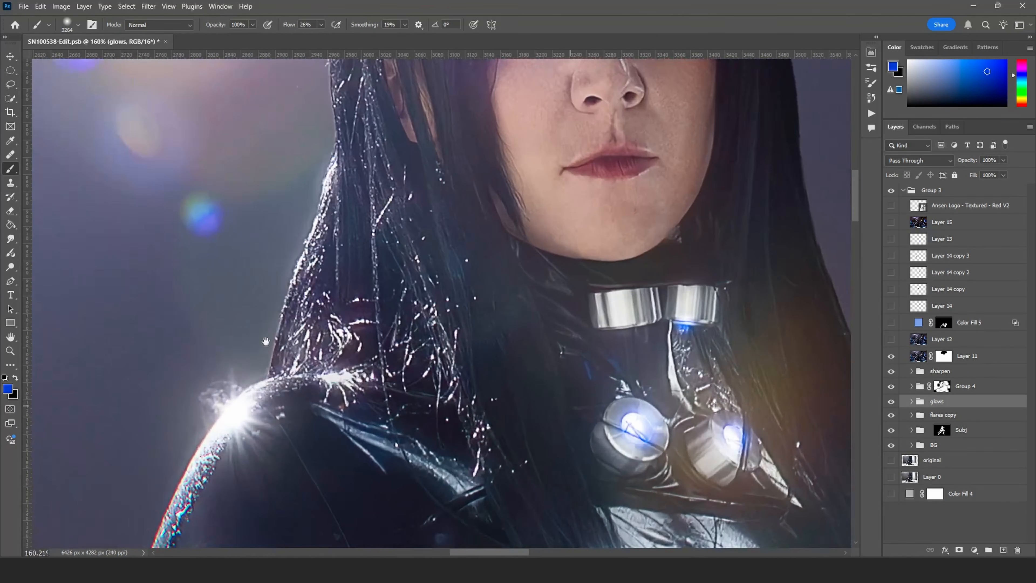
drag(799, 367, 586, 326)
alt+scroll(610, 371, up, 3)
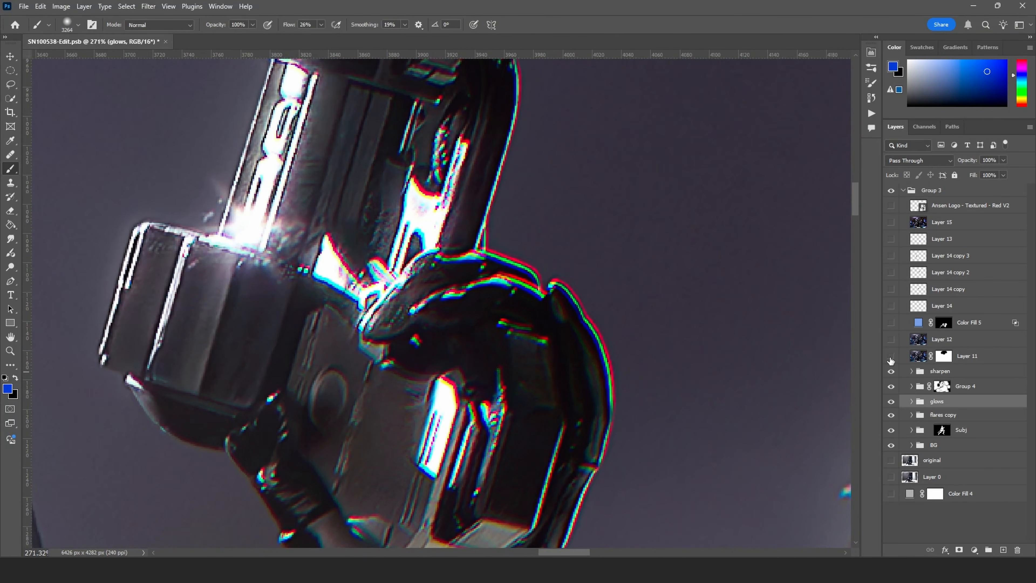
click(891, 360)
mouse_move(588, 295)
ctrl+mouse_down()
mouse_move(546, 285)
mouse_move(579, 291)
ctrl+mouse_up()
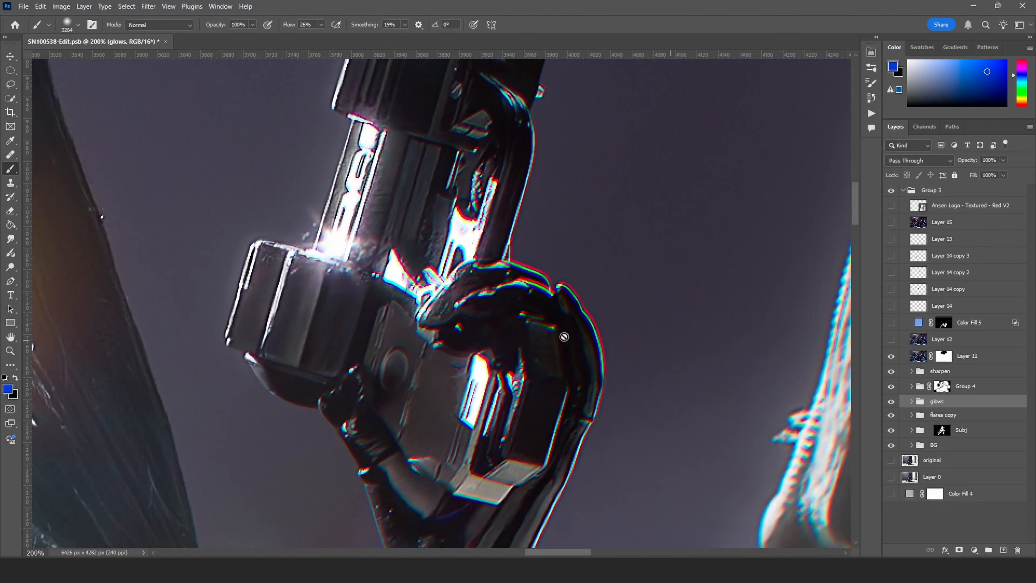
ctrl+drag(608, 331, 406, 238)
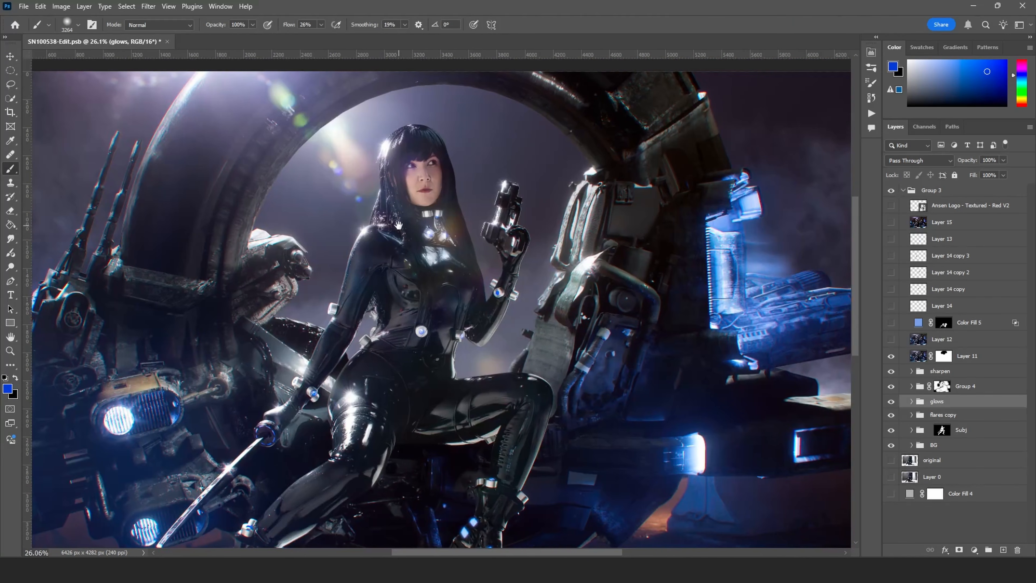
Show Layer 12 and the Color Fill 5 layer and review the whole image.
click(890, 340)
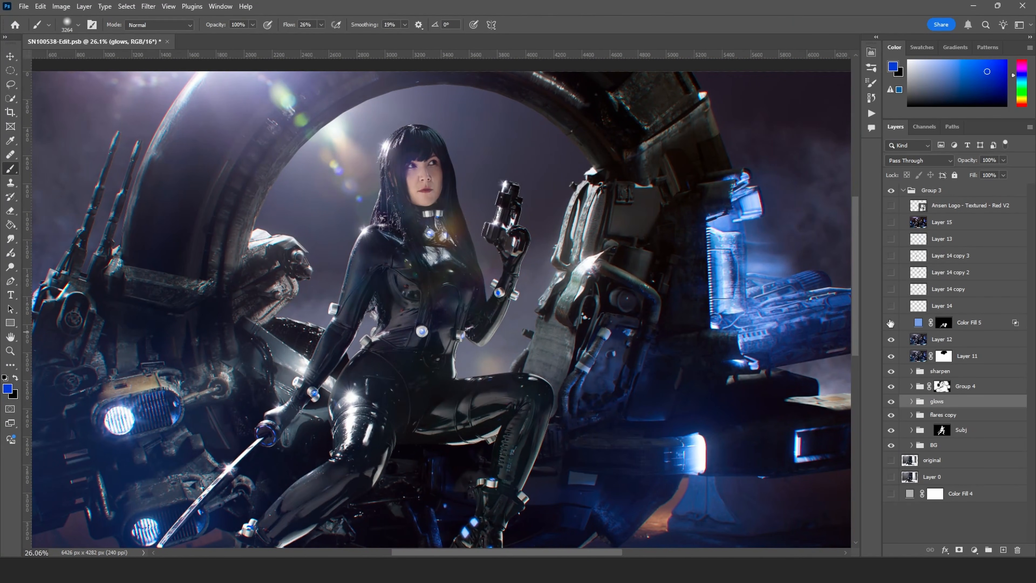
drag(613, 348, 634, 280)
key(ctrl+0)
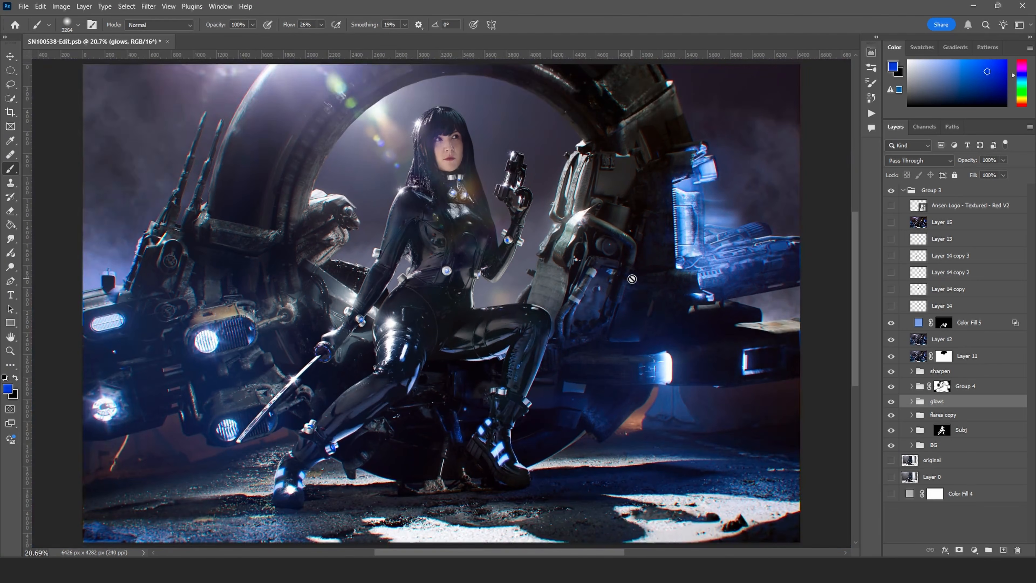
Show Layer 13, Layer 14 and its copies, comparing the suit's round lights with the Layer 14 layers off and on.
click(891, 239)
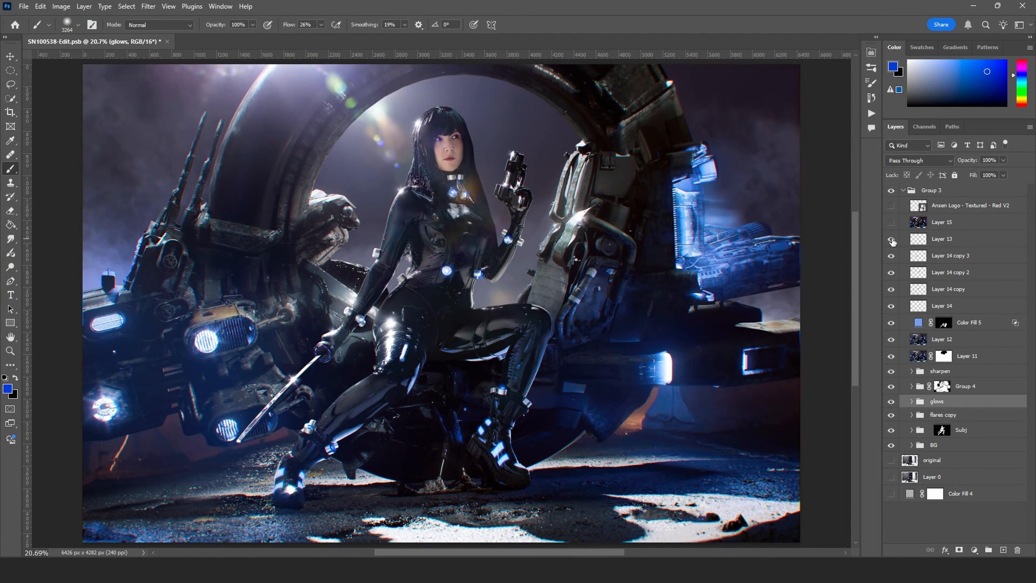
drag(893, 307, 886, 264)
ctrl+drag(571, 352, 595, 370)
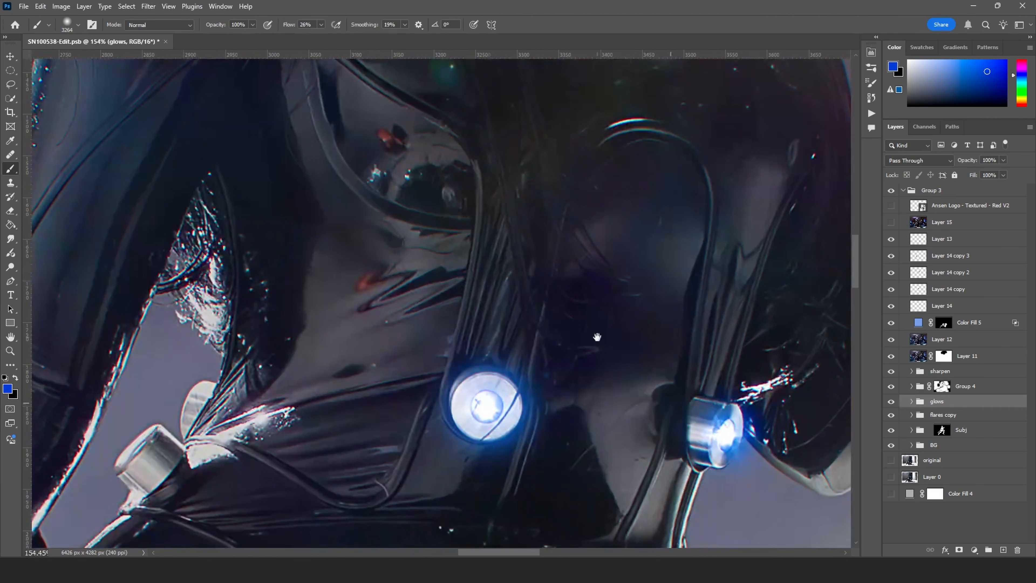
drag(589, 316, 417, 217)
drag(593, 179, 516, 451)
drag(509, 289, 598, 481)
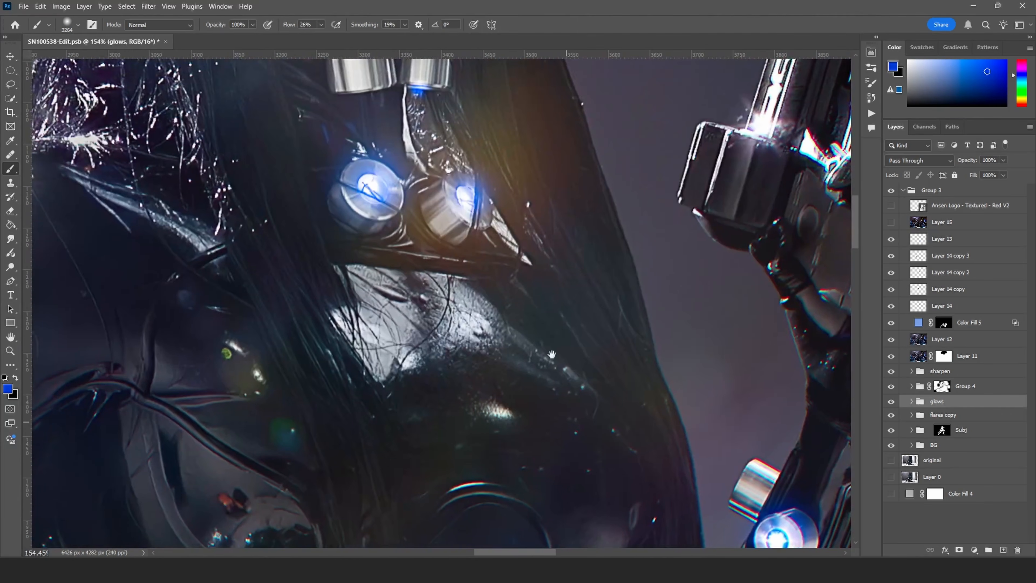
drag(552, 354, 466, 121)
drag(890, 247, 893, 307)
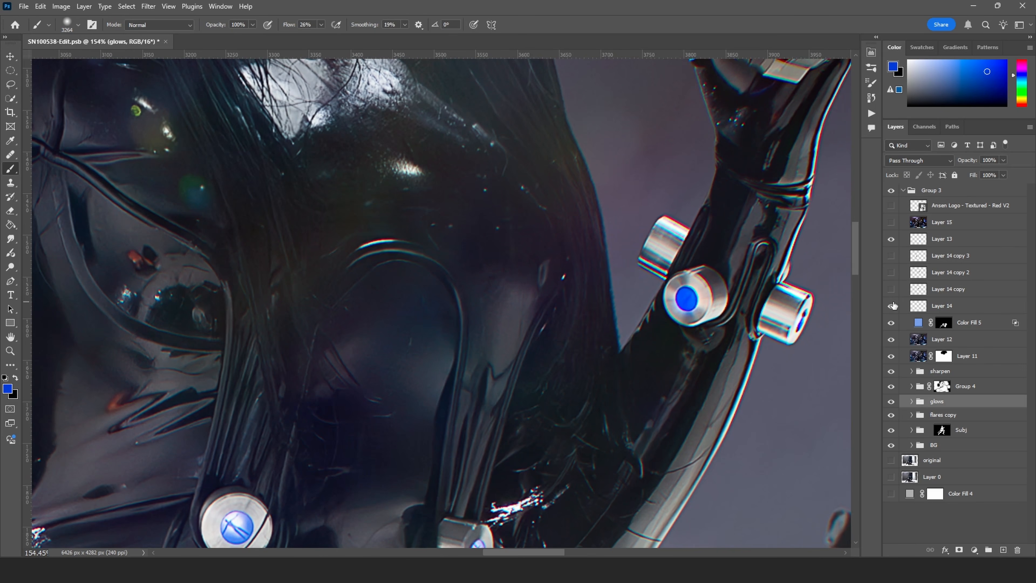
drag(893, 291, 892, 257)
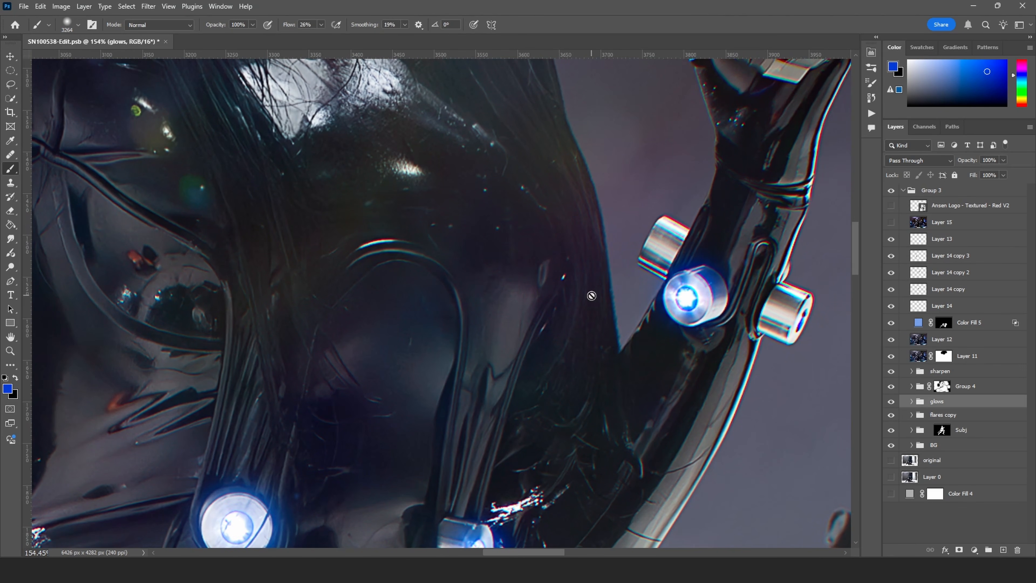
Show Layer 15 over the full composite.
key(ctrl+0)
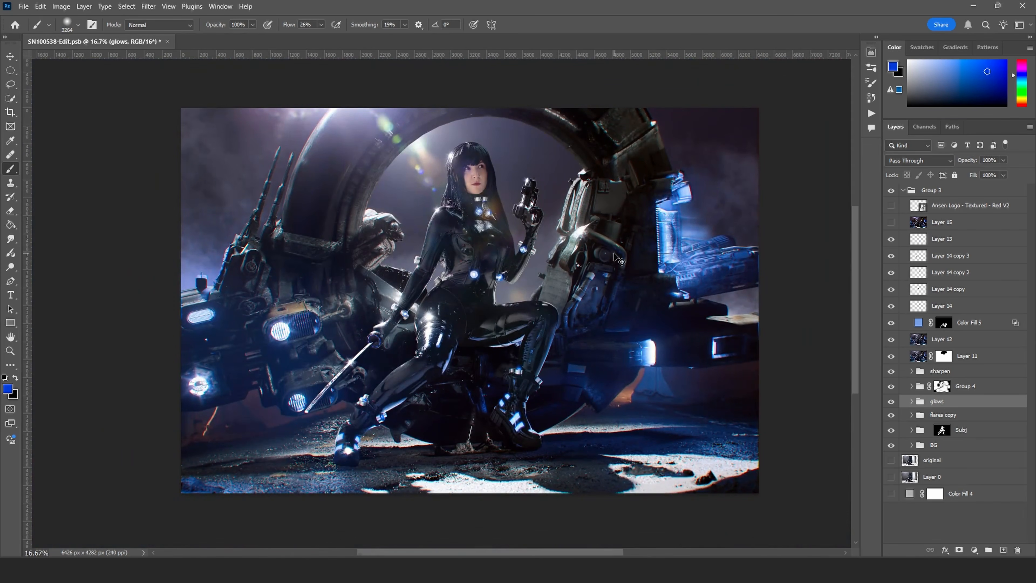
alt+scroll(619, 258, up, 2)
click(891, 223)
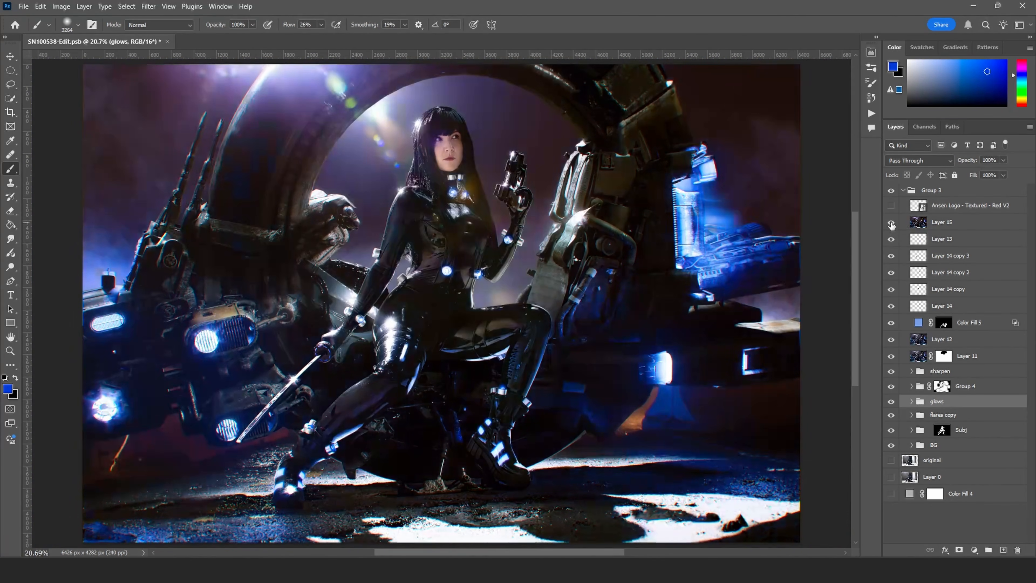
Toggle Layer 15 for comparison, hide it, and stamp the visible composite into a new layer above Layer 13.
click(891, 223)
click(891, 223)
click(979, 244)
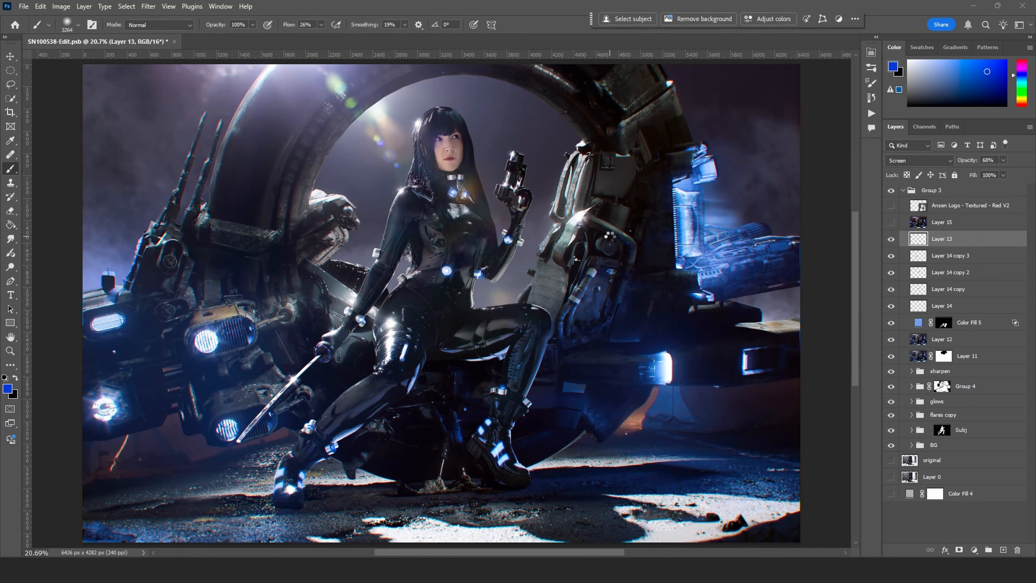
key(ctrl+shift+alt+e)
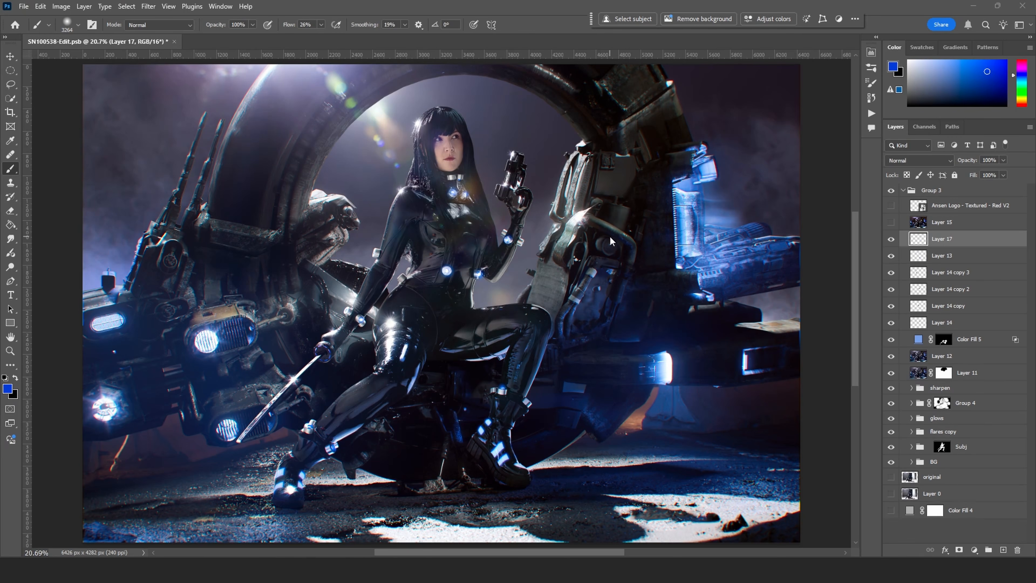
Move the stamped composite layer across the canvas and undo the move.
click(16, 59)
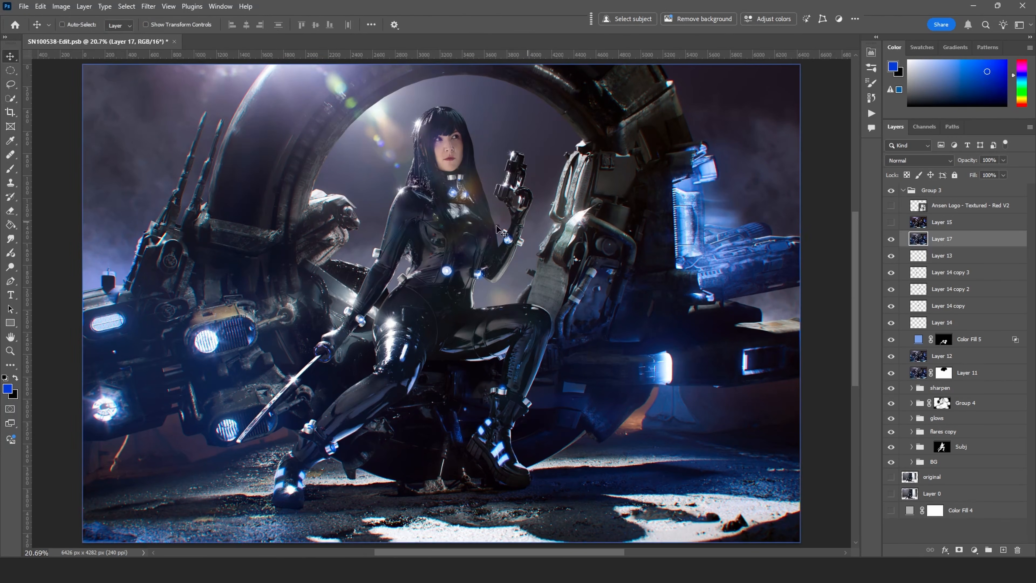
mouse_move(502, 230)
mouse_down()
mouse_move(673, 204)
mouse_move(507, 238)
mouse_move(540, 250)
mouse_move(434, 256)
mouse_up()
key(ctrl+z)
Open the Camera Raw Filter and set Exposure +0.50, Contrast +48, Highlights -36, Shadows +17, Whites -31 and Blacks -3.
click(147, 7)
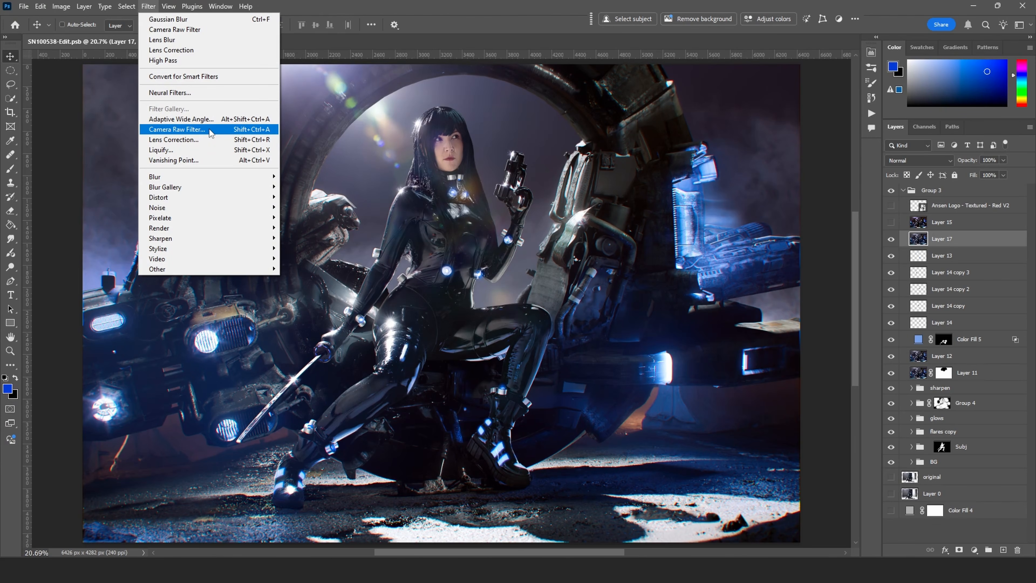
click(210, 130)
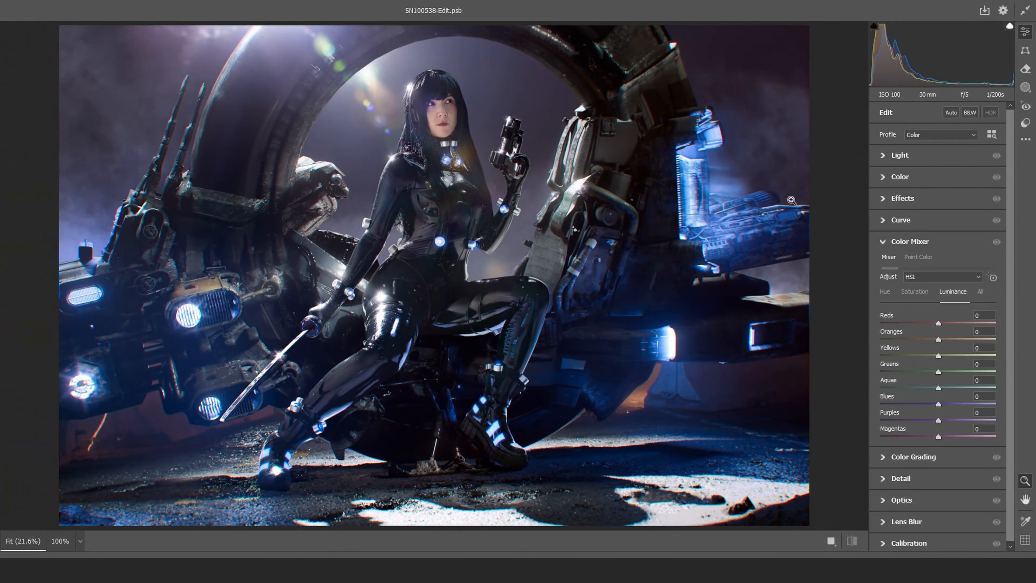
click(882, 157)
drag(936, 213, 955, 197)
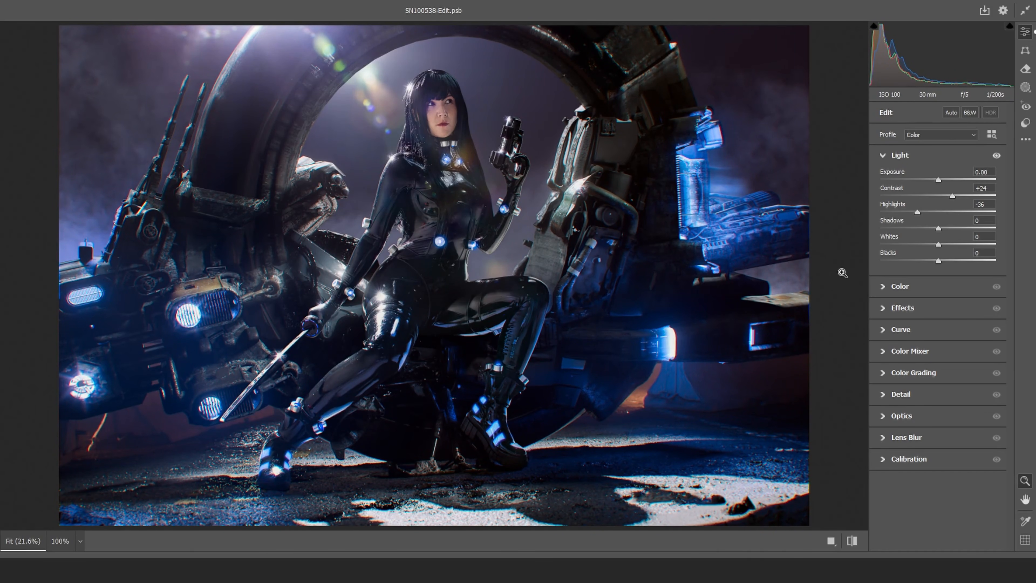
drag(938, 230, 936, 261)
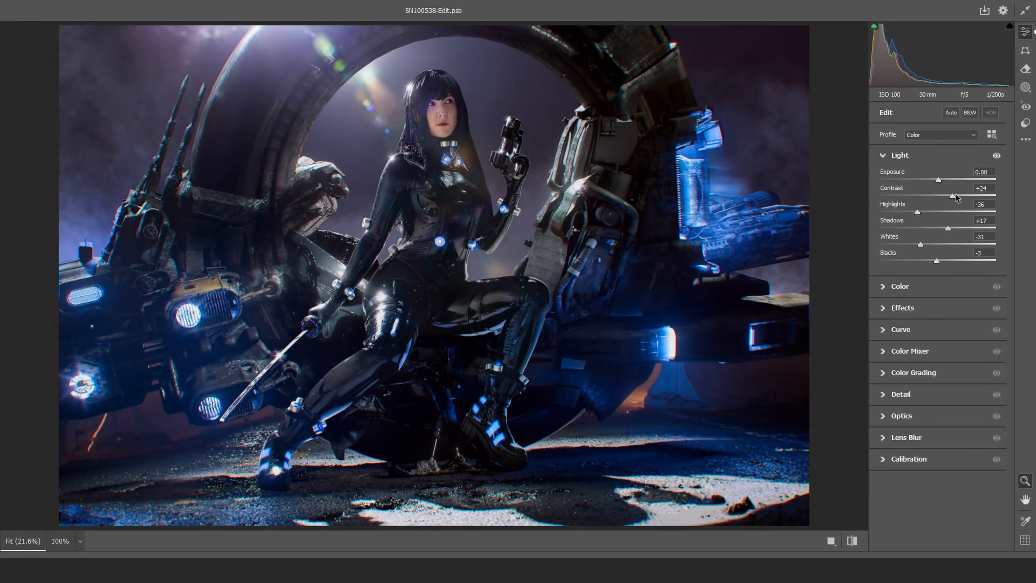
mouse_move(952, 195)
mouse_down()
mouse_move(933, 195)
mouse_move(955, 195)
mouse_move(944, 175)
mouse_move(959, 199)
mouse_up()
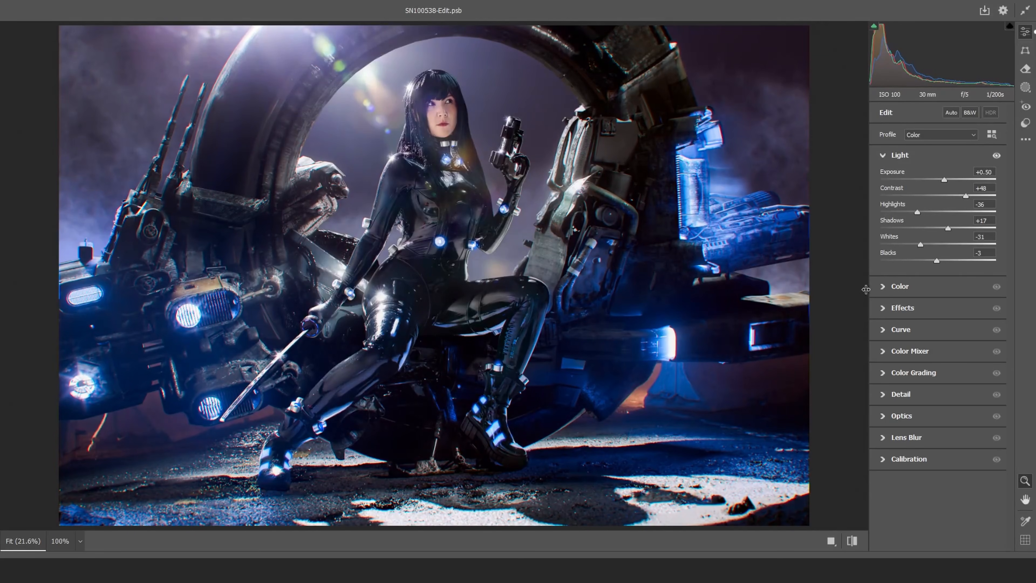
Set Temperature to +5, Vibrance to +23 and Saturation to +25, plus Clarity +15, Dehaze +14 and Vignette -15.
click(882, 291)
drag(939, 270, 942, 221)
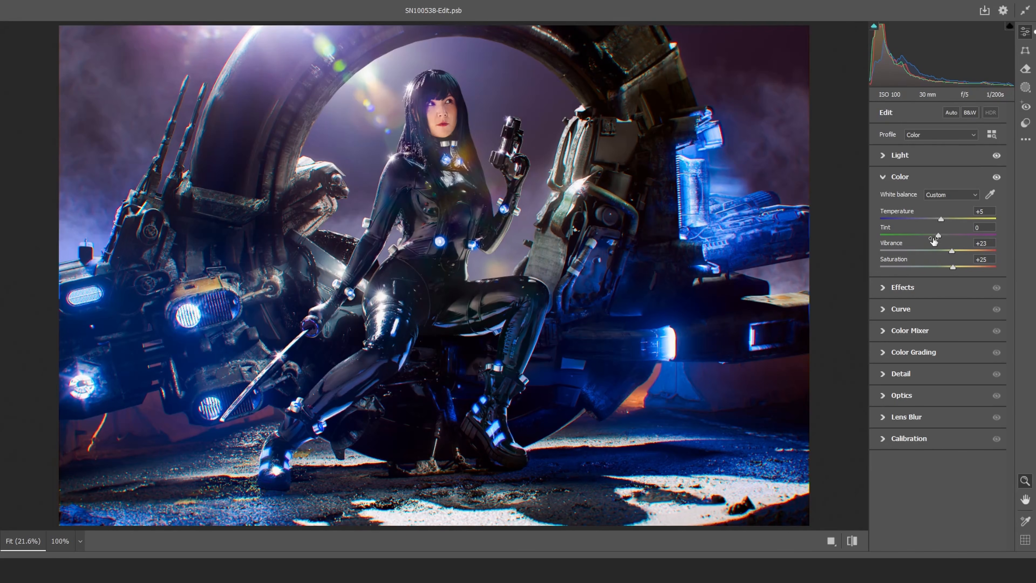
click(882, 291)
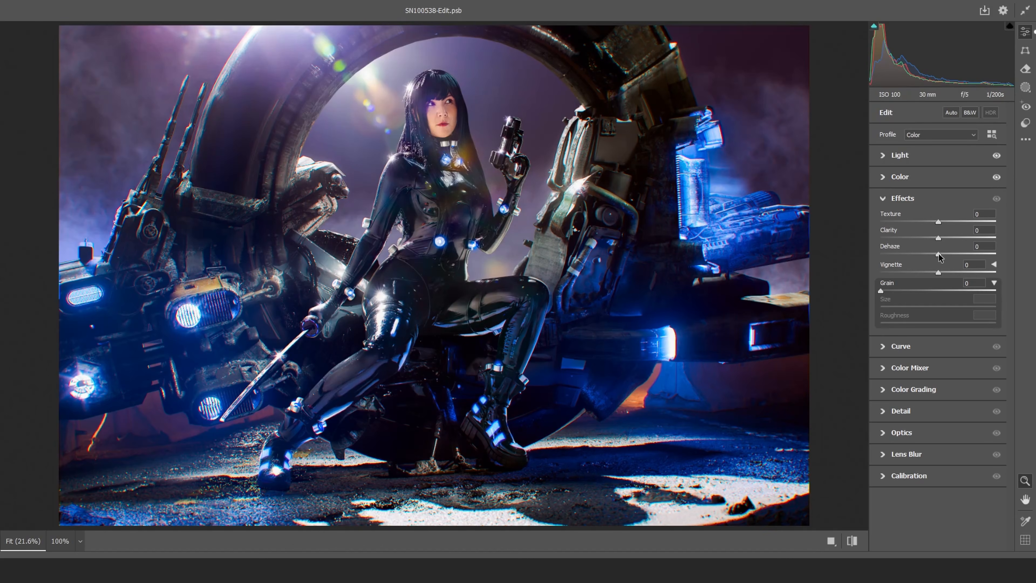
drag(938, 254, 928, 272)
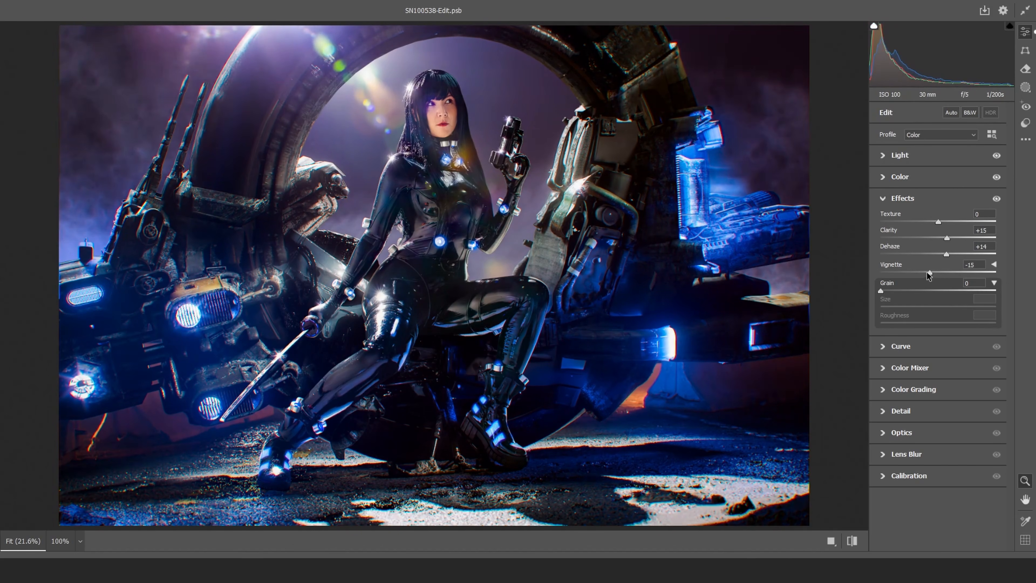
Darken the blue engine glow with the Color Mixer's targeted adjustment, setting Luminance to -31 for Blues and -6 for Purples.
click(883, 366)
click(884, 291)
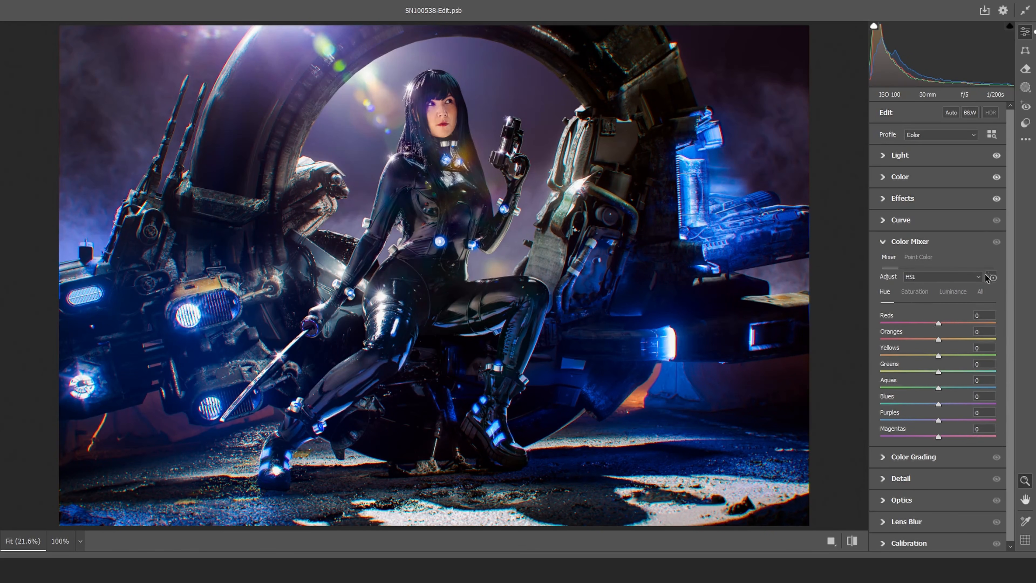
click(993, 277)
mouse_move(686, 177)
mouse_down()
mouse_move(686, 196)
mouse_move(721, 183)
mouse_move(678, 182)
mouse_up()
click(949, 291)
Add Grain of 7 and examine it at 100% around the face, shoulder and purple background.
click(883, 207)
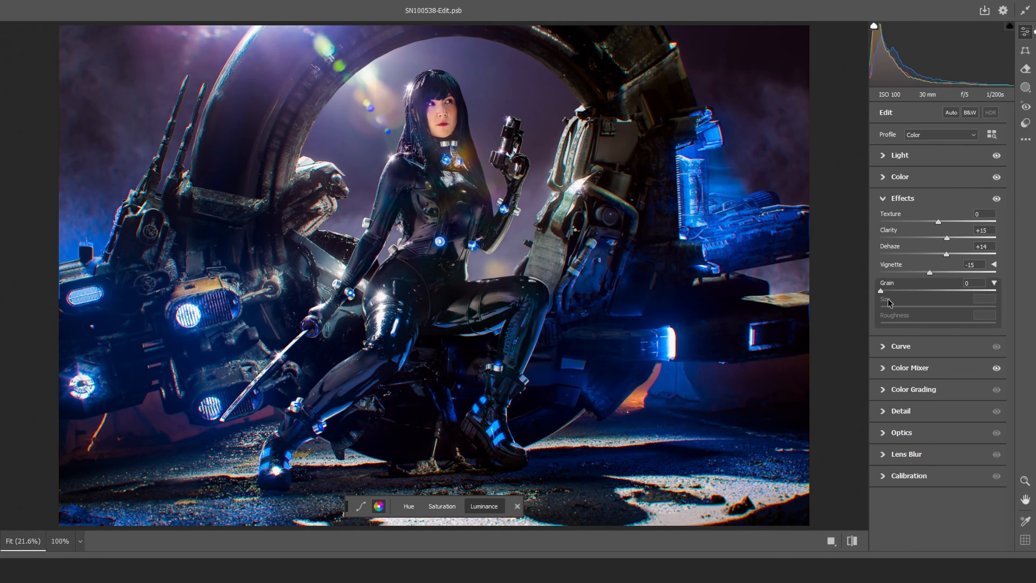
click(890, 290)
key(space)
drag(447, 102, 531, 178)
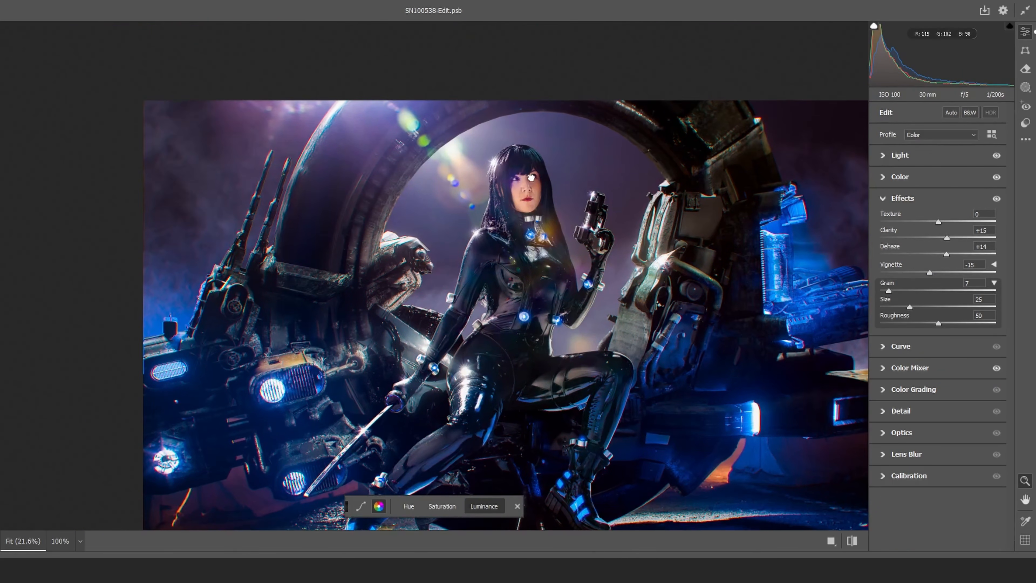
click(531, 177)
key(space)
drag(641, 304, 739, 208)
drag(419, 251, 637, 166)
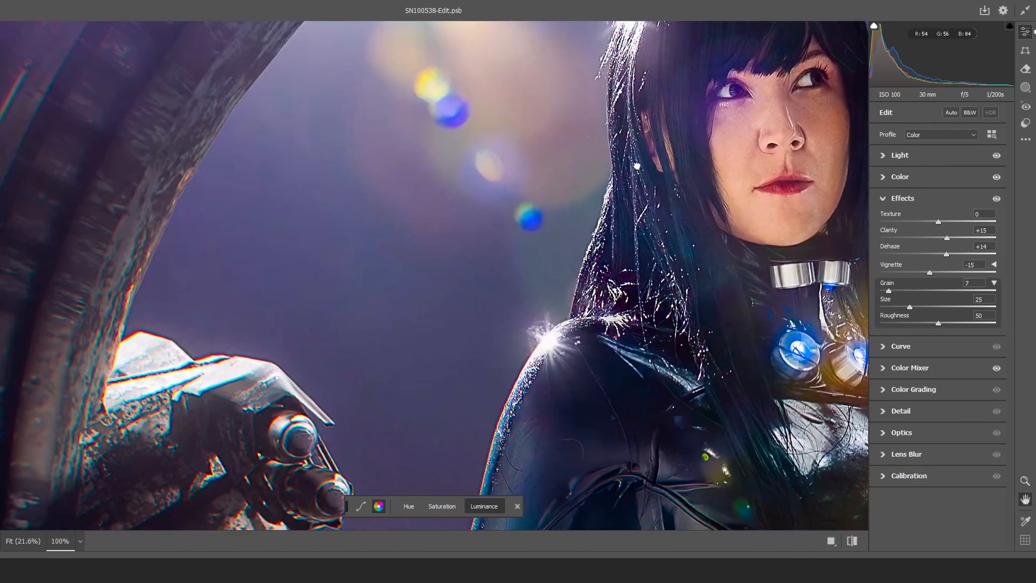
drag(407, 235, 620, 132)
key(space)
drag(665, 247, 449, 289)
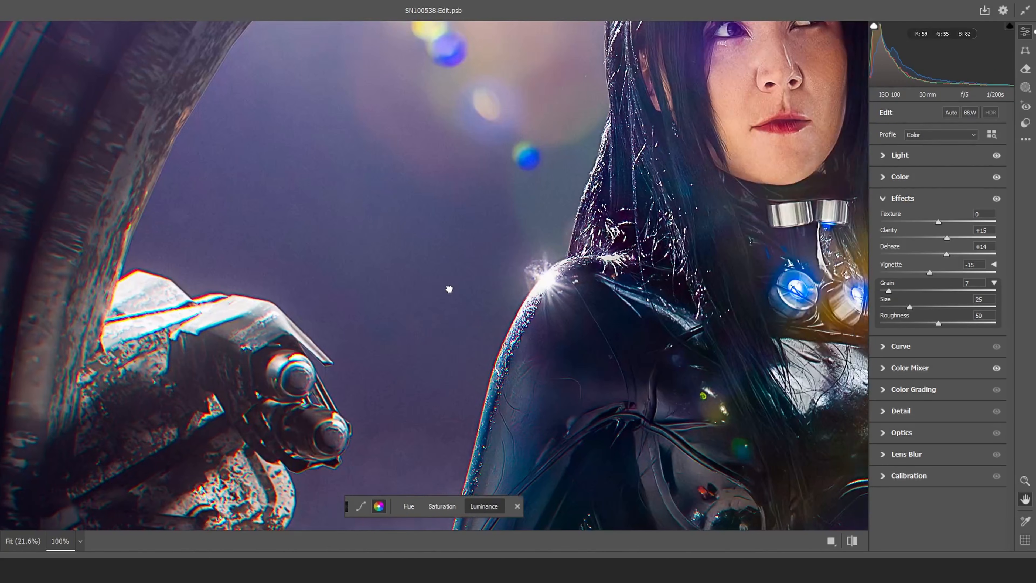
Set Grain to 0 and compare the face and background beside the machinery without it.
drag(887, 292, 877, 291)
drag(717, 250, 495, 372)
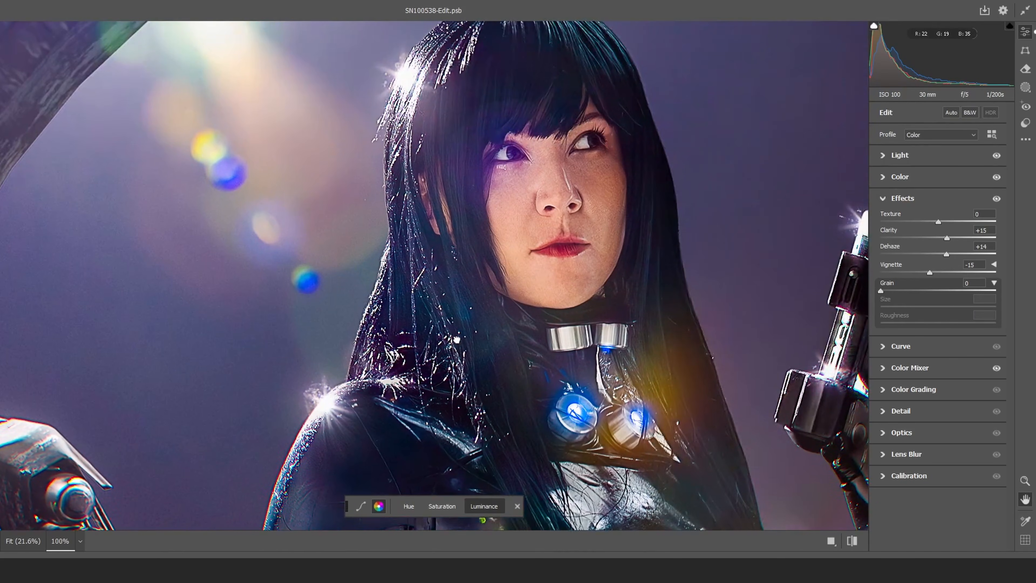
drag(361, 312, 484, 209)
drag(312, 289, 369, 271)
drag(590, 289, 375, 307)
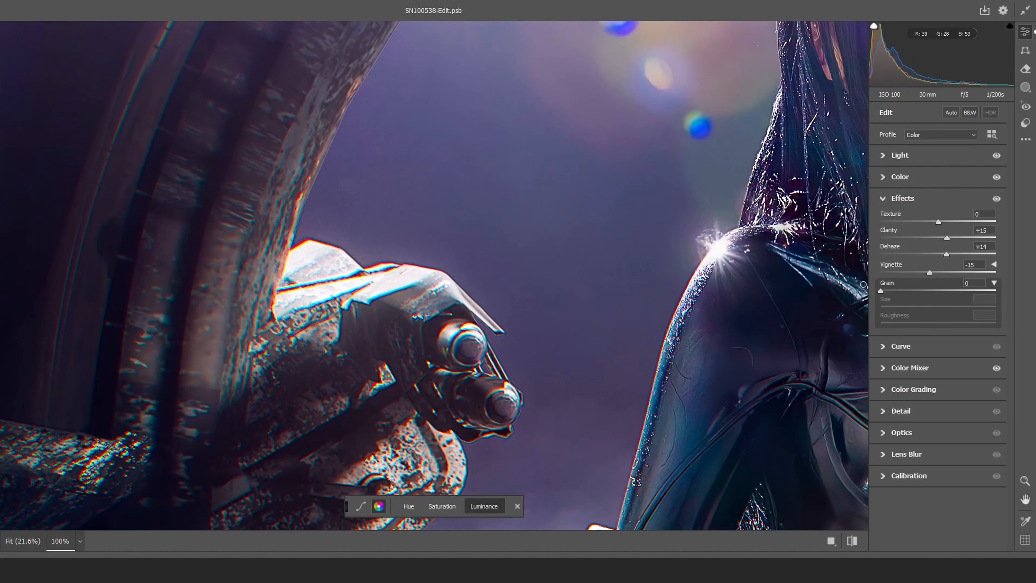
Set Grain to 5 and examine the machinery, background gradient and shoulder at 100%, returning to the full image.
drag(882, 291, 895, 293)
drag(592, 303, 659, 260)
drag(547, 298, 610, 329)
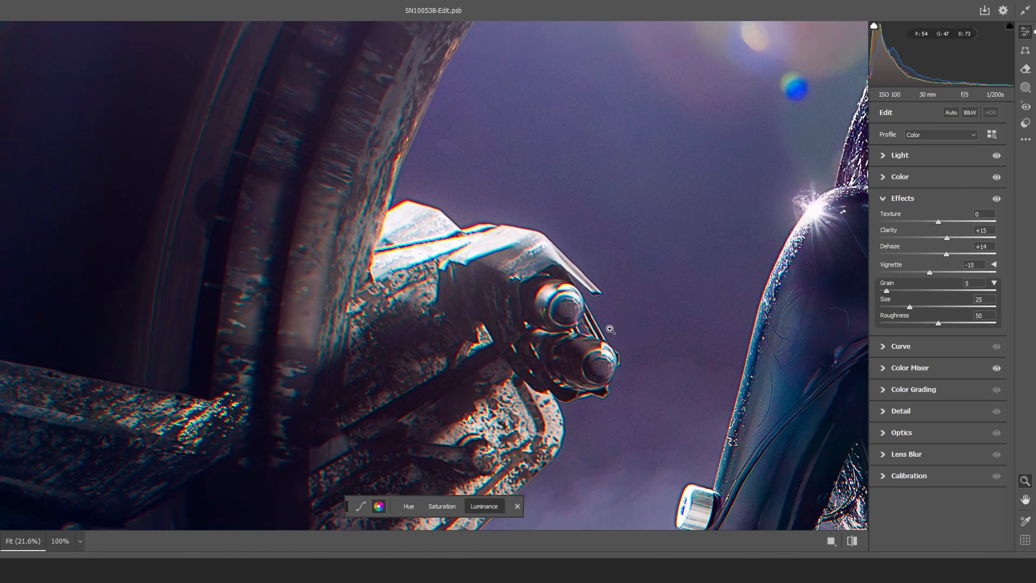
click(610, 329)
click(314, 181)
drag(418, 275, 388, 459)
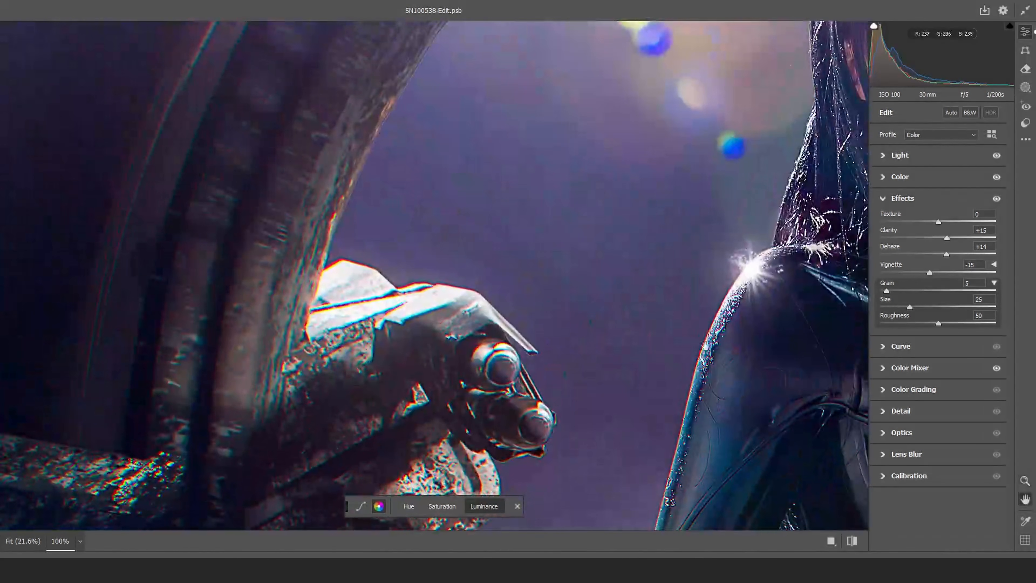
drag(705, 346, 302, 273)
drag(559, 234, 720, 435)
drag(831, 220, 512, 420)
drag(673, 365, 700, 306)
click(701, 306)
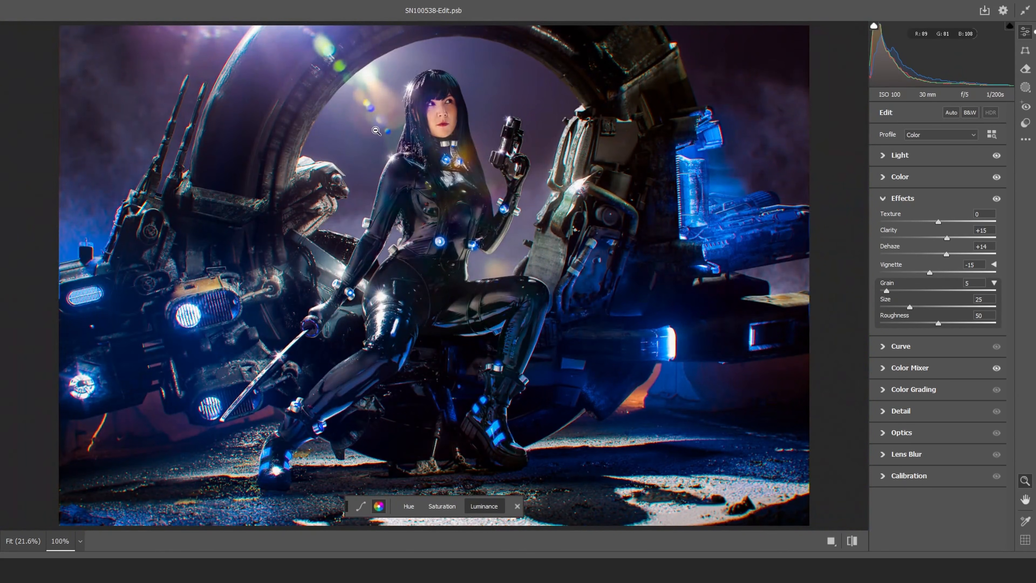
Turn off the Color Mixer's targeted adjustment and return to the Effects settings with the face at 100%.
ctrl+click(360, 95)
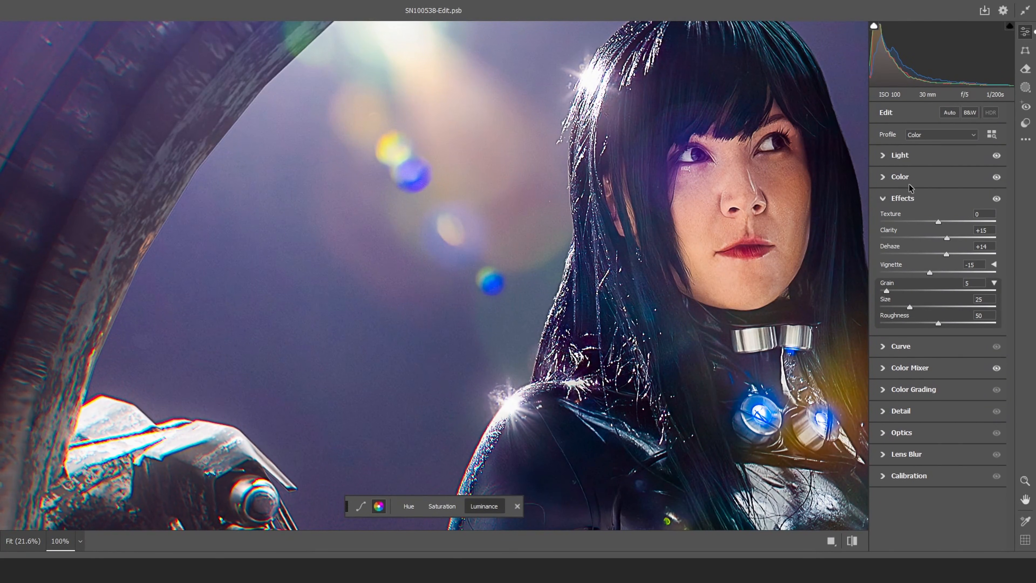
click(884, 177)
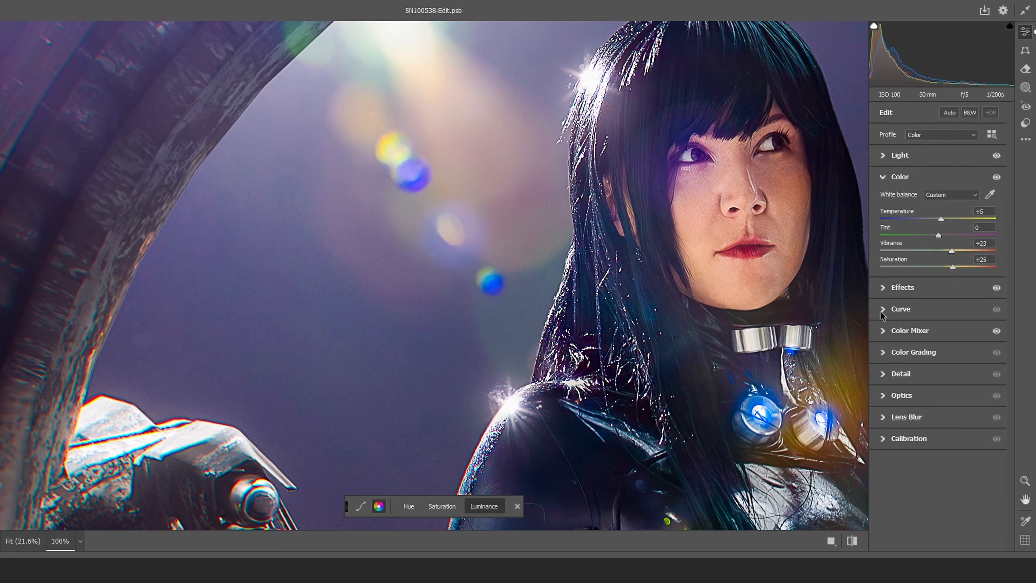
click(890, 334)
click(993, 279)
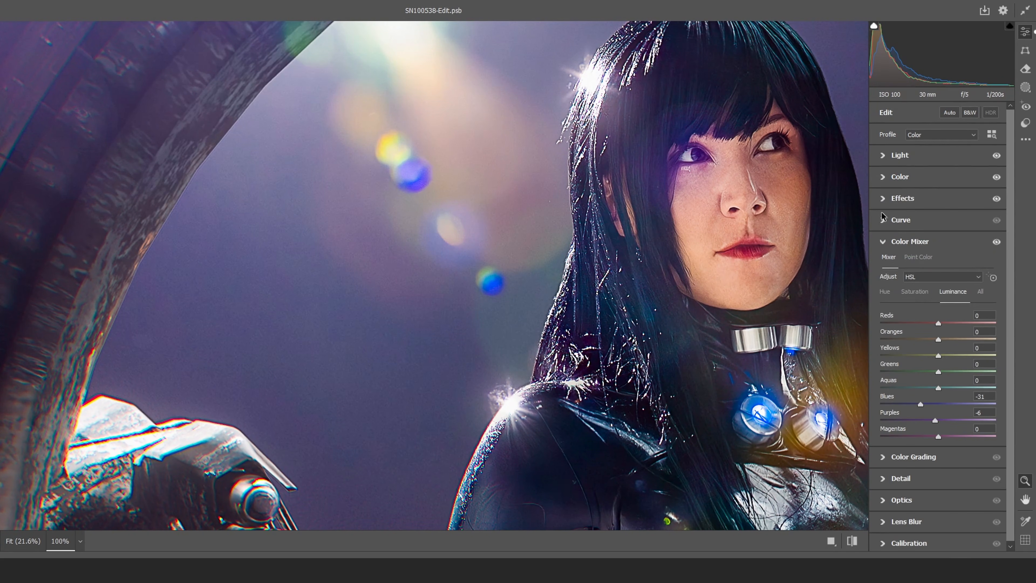
click(884, 199)
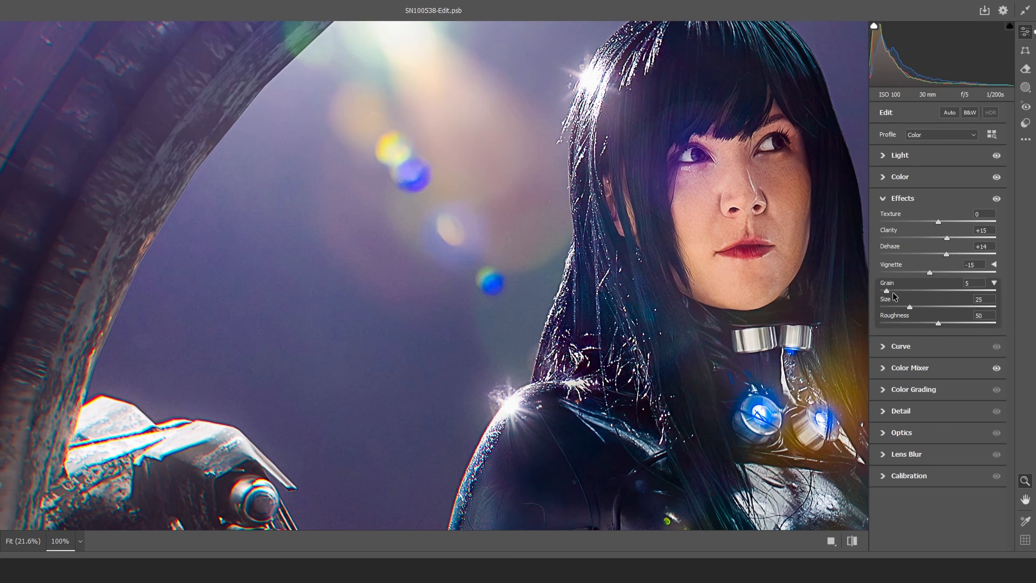
Raise Grain to 100 and examine the exaggerated texture on the full image and around the woman and chair.
drag(893, 297, 1006, 296)
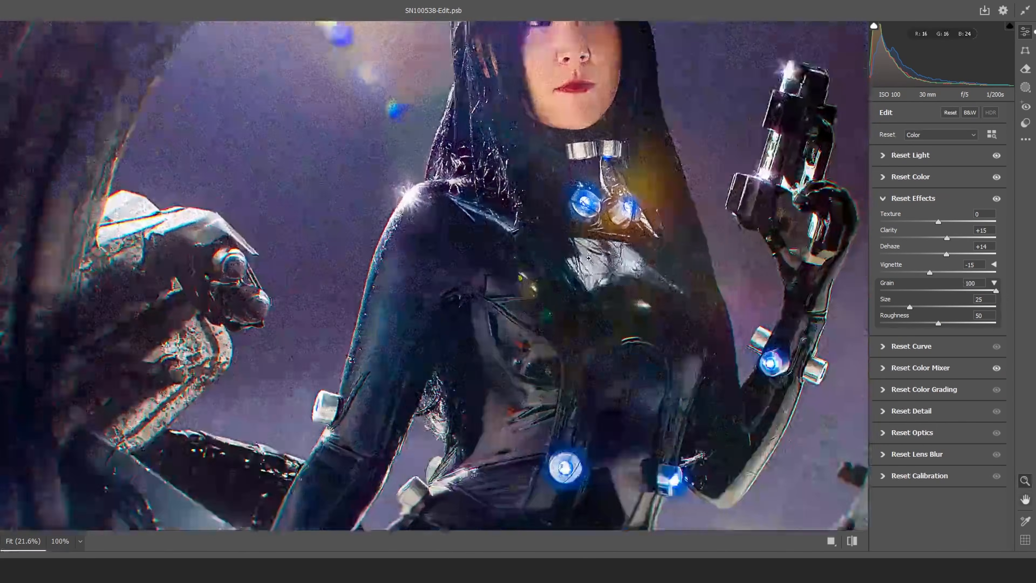
alt+scroll(589, 258, down, 3)
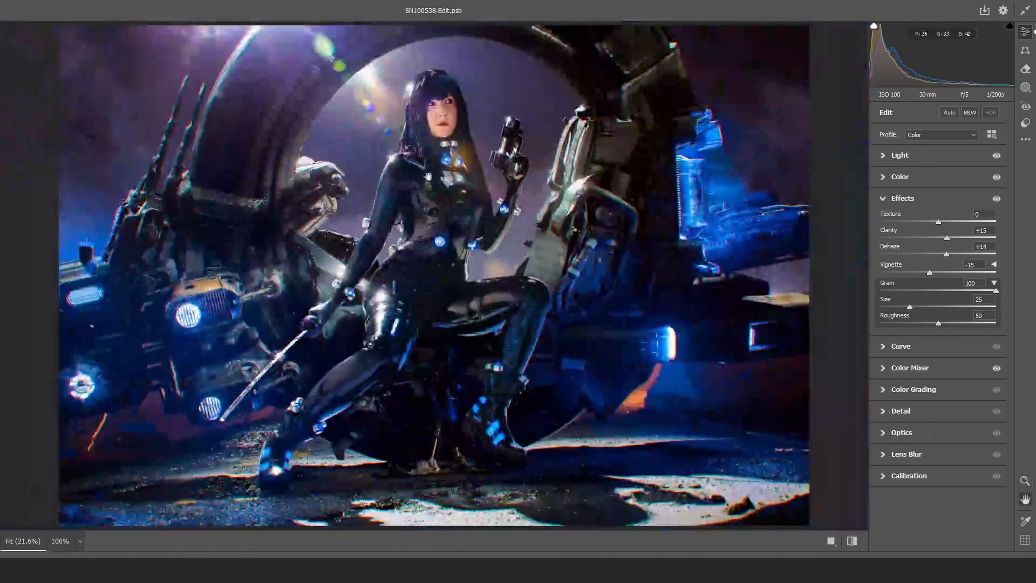
click(75, 542)
click(79, 541)
click(111, 396)
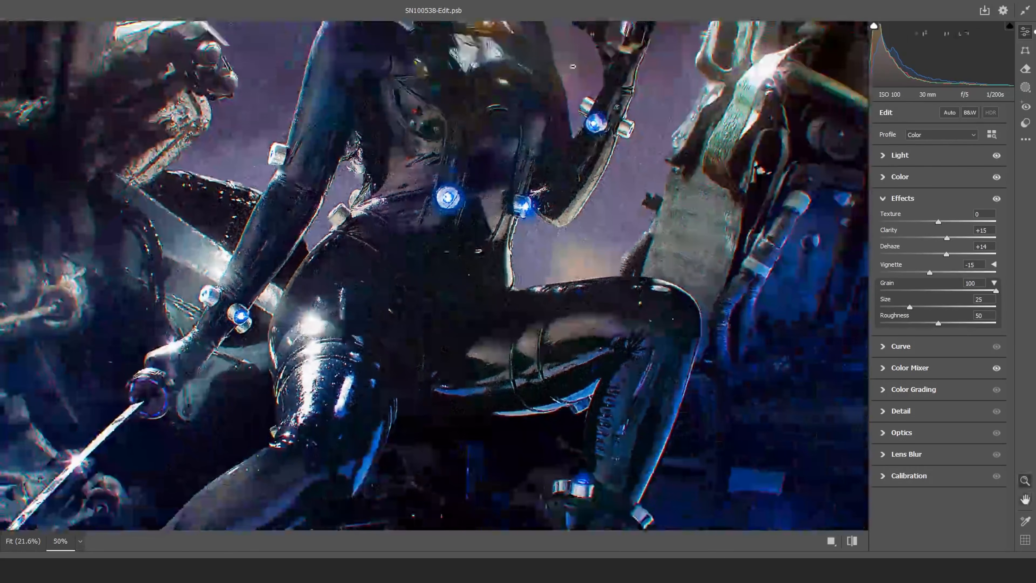
alt+scroll(573, 67, up, 3)
alt+scroll(572, 66, down, 2)
drag(581, 105, 487, 335)
drag(696, 265, 625, 289)
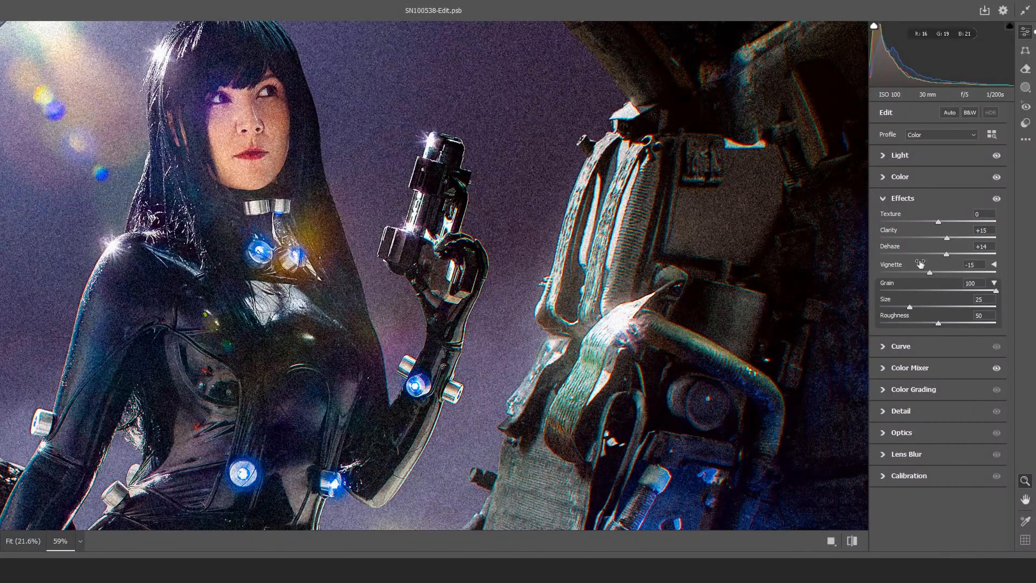
Set the grain Size to 18 and the Grain amount to 13, and check the whole image.
click(903, 308)
drag(994, 290, 892, 290)
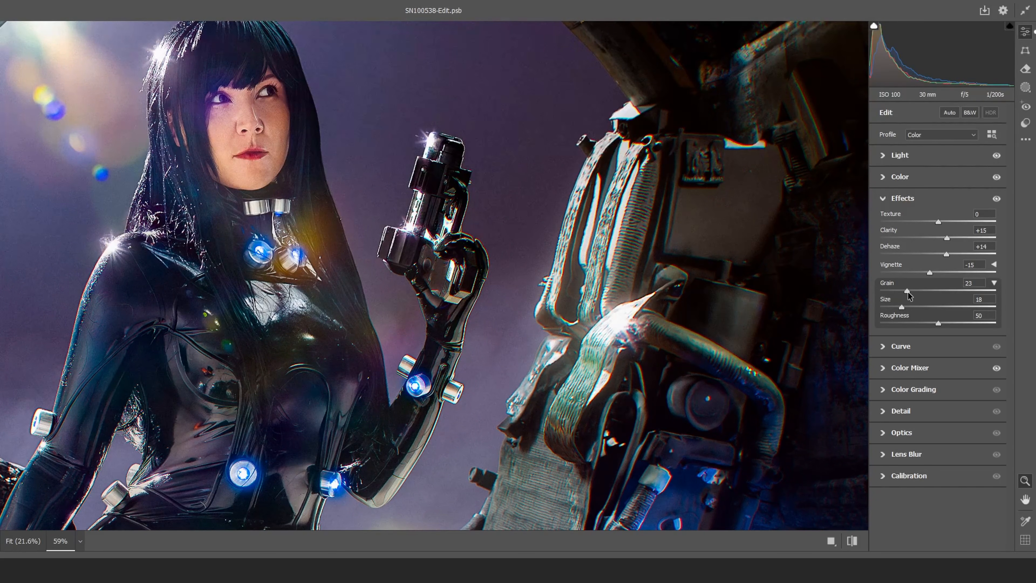
drag(899, 292, 896, 292)
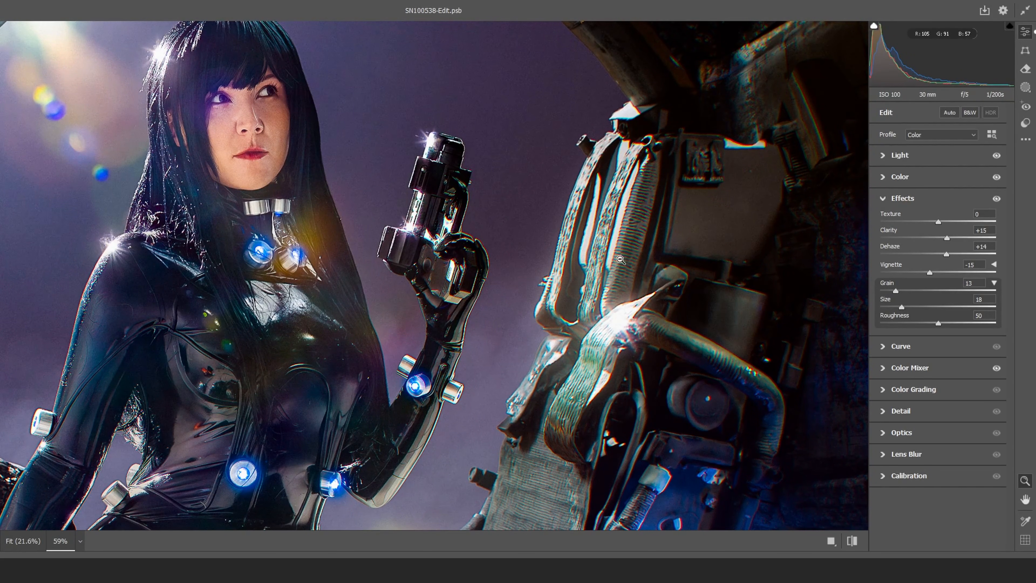
key(space)
click(524, 281)
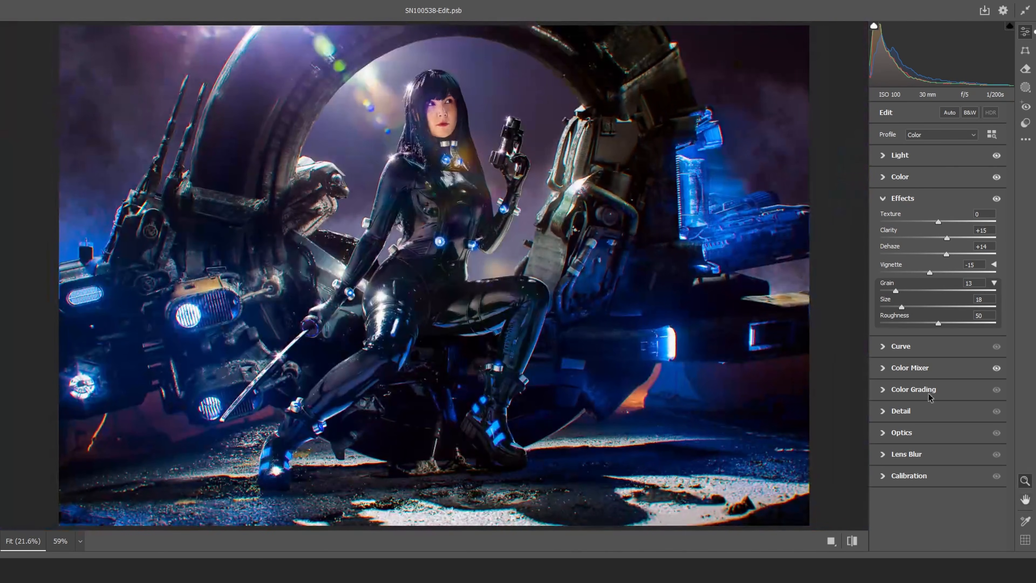
Use Color Grading to try a teal highlight tint, replace it with blue, and tint the shadows yellow at hue 48, saturation 21.
click(881, 389)
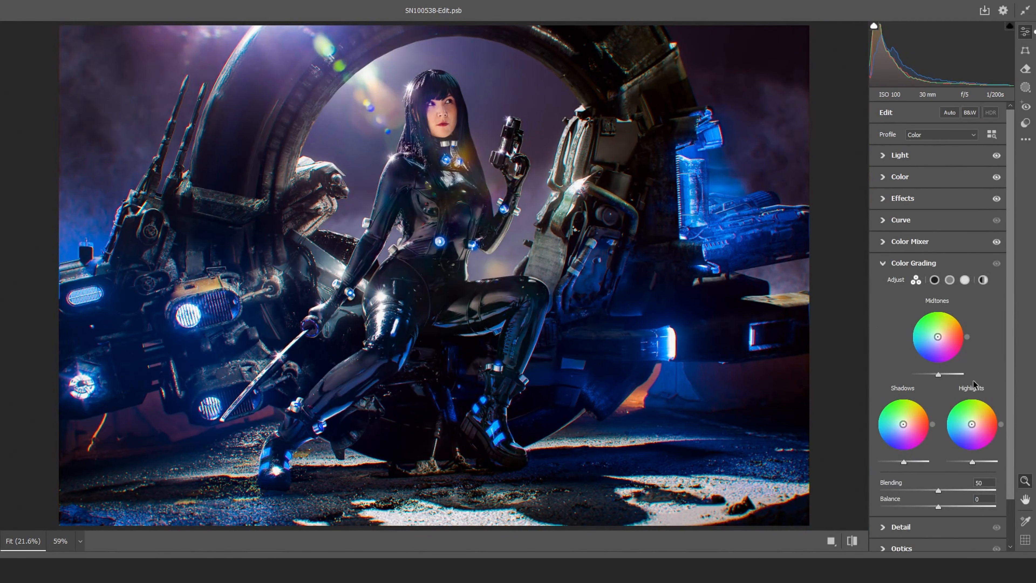
mouse_move(972, 424)
mouse_down()
mouse_move(945, 422)
mouse_move(956, 438)
mouse_move(957, 402)
mouse_move(987, 402)
mouse_move(753, 381)
mouse_up()
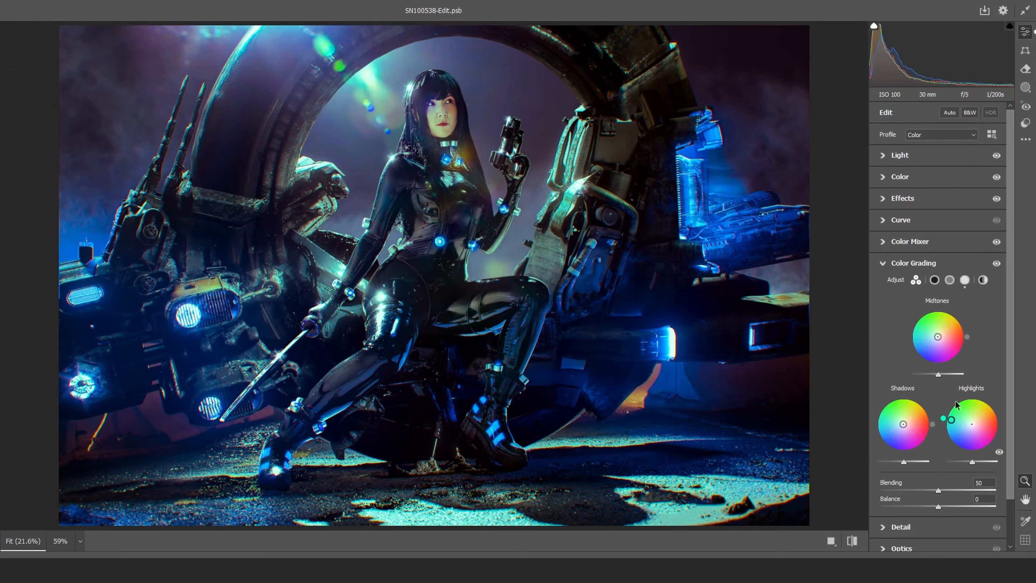
double_click(951, 420)
mouse_move(904, 427)
mouse_down()
mouse_move(924, 424)
mouse_move(918, 394)
mouse_move(927, 393)
mouse_move(908, 418)
mouse_move(966, 427)
mouse_move(906, 419)
mouse_up()
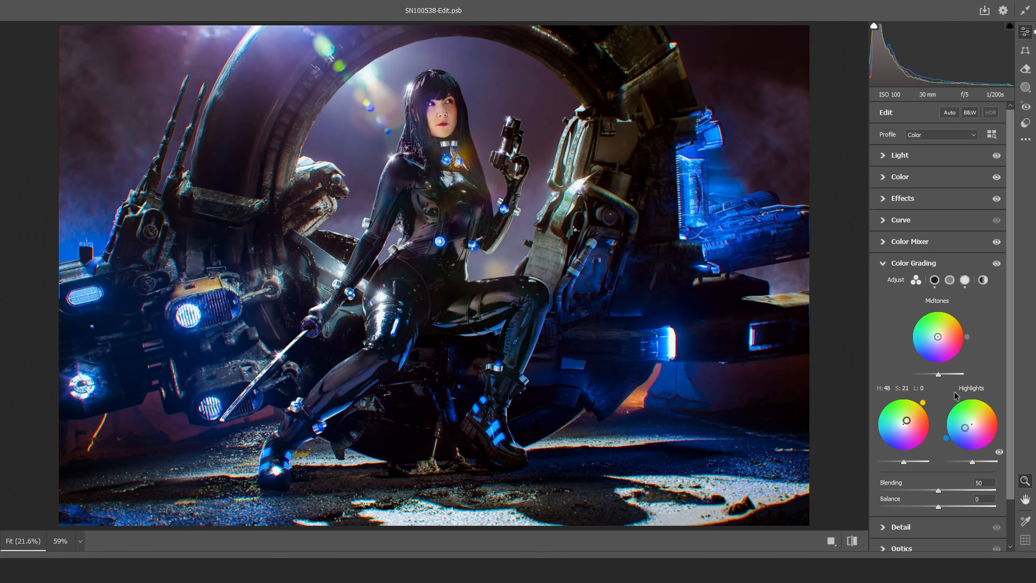
Compare the image with and without the Color Grading adjustments, in the full view and close up around the woman's torso.
click(995, 265)
click(998, 268)
key(space)
drag(350, 183, 540, 206)
click(1000, 265)
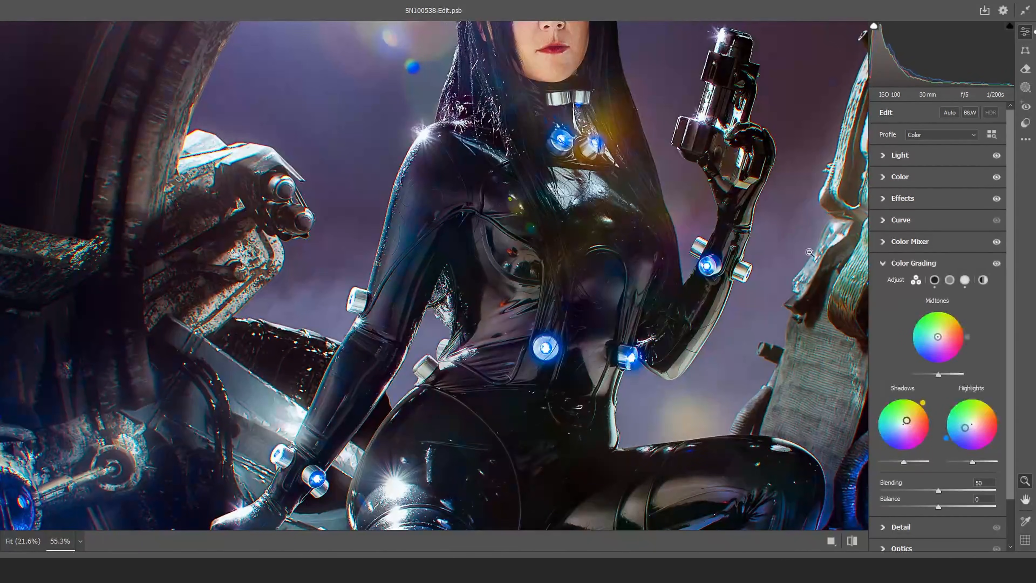
key(space)
drag(626, 309, 556, 311)
key(ctrl+0)
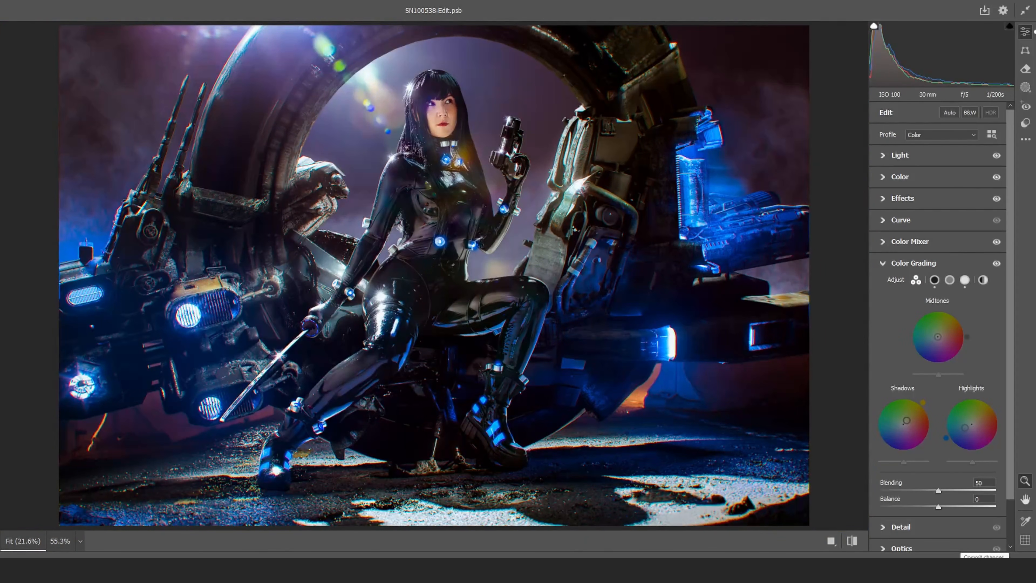
Discard the Camera Raw edits and replace the stamped Layer 17 by deleting it and making Layer 15 visible.
key(Escape)
click(547, 232)
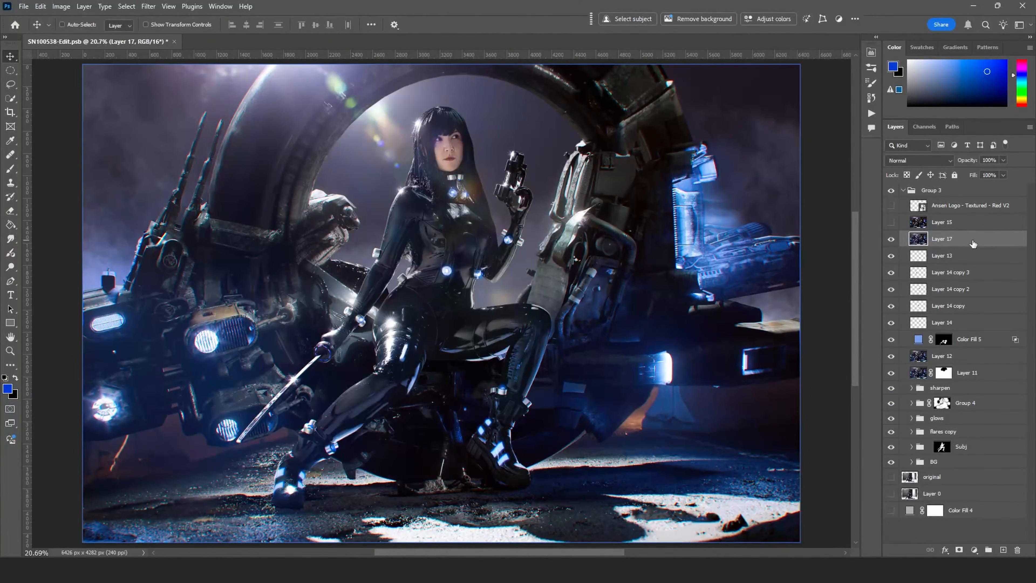
key(Delete)
click(891, 222)
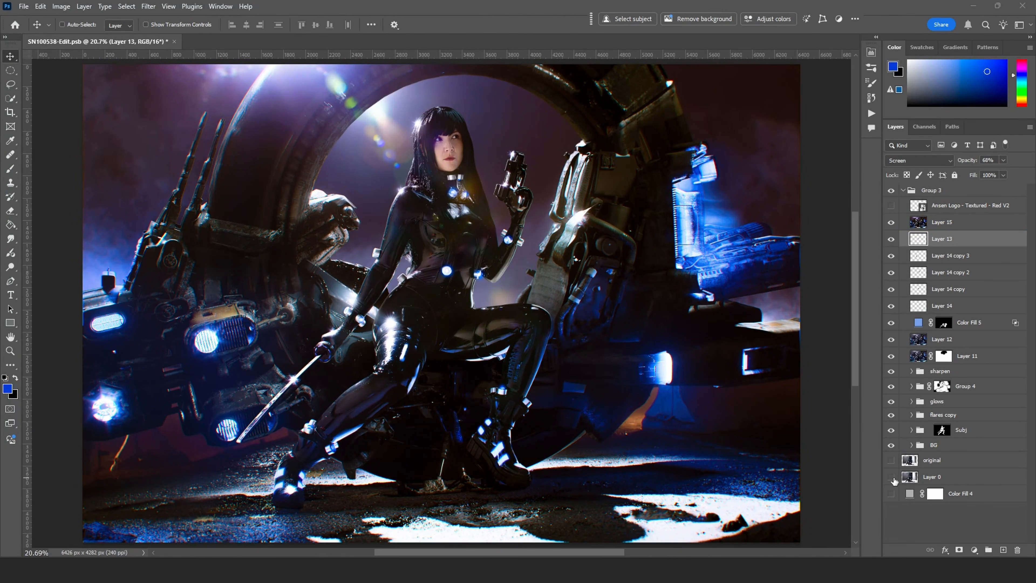
Show only the original layer to compare it with the finished composite, restore the other layers' visibility, and deselect all layers.
alt+click(891, 460)
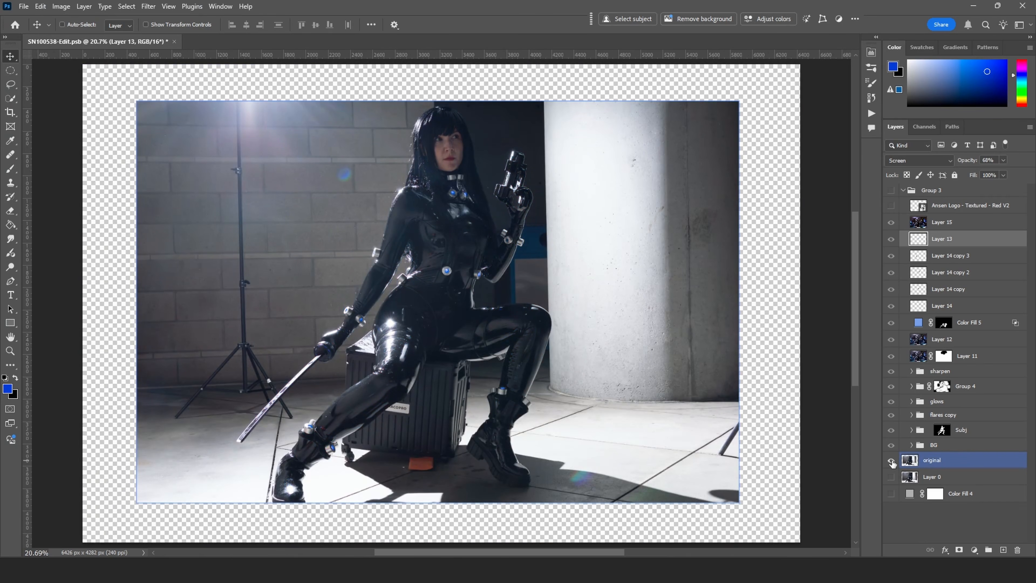
alt+click(891, 461)
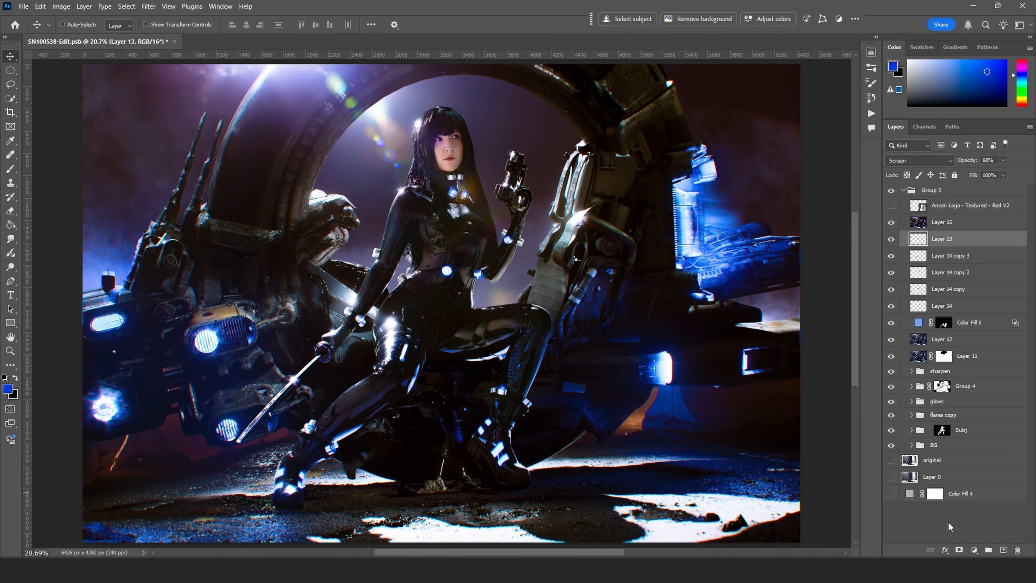
click(956, 518)
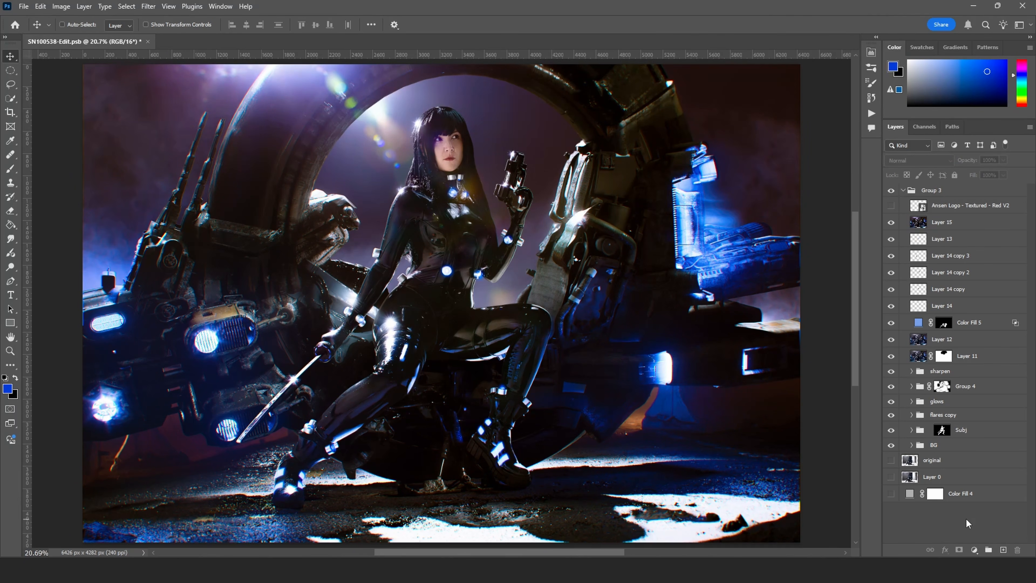